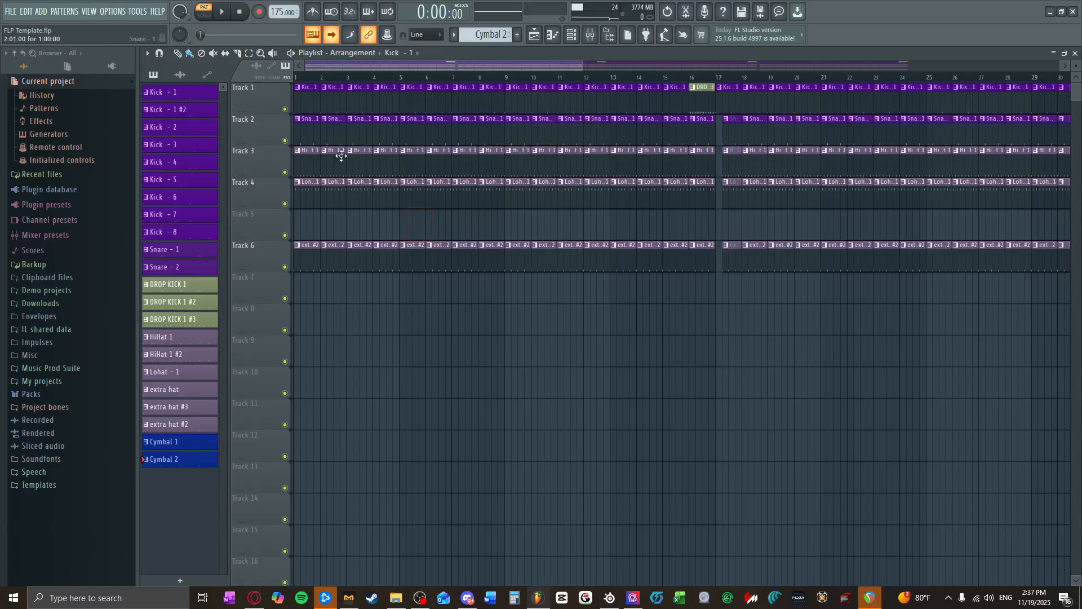
# Step: Delete all playlist clips from bar 17 onward, leaving the first 16 bars of drums
pyautogui.scroll(-5, 400, 215)
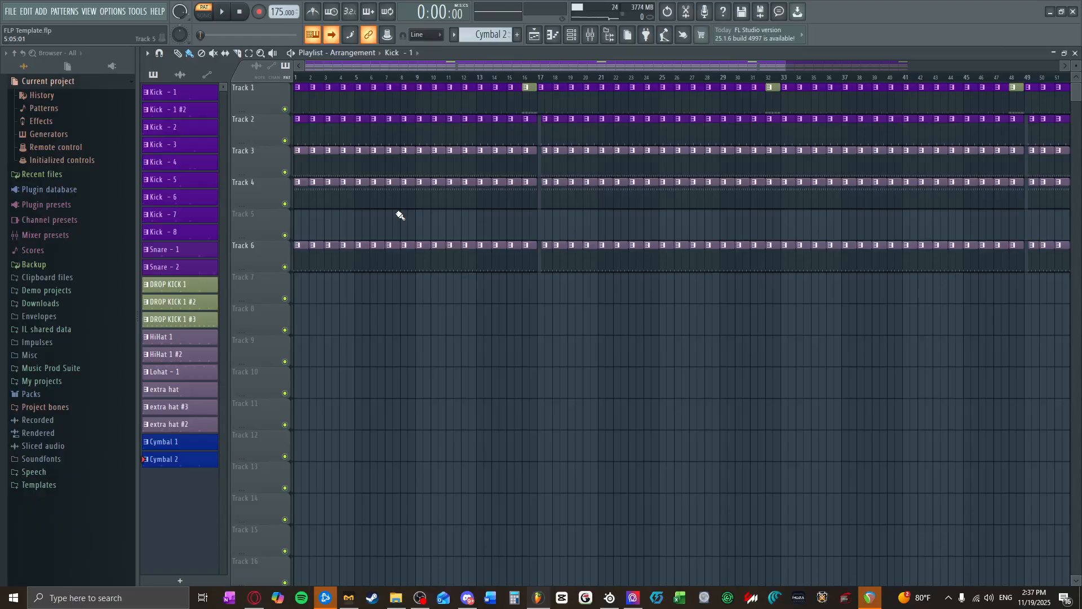
pyautogui.scroll(-1, 400, 215)
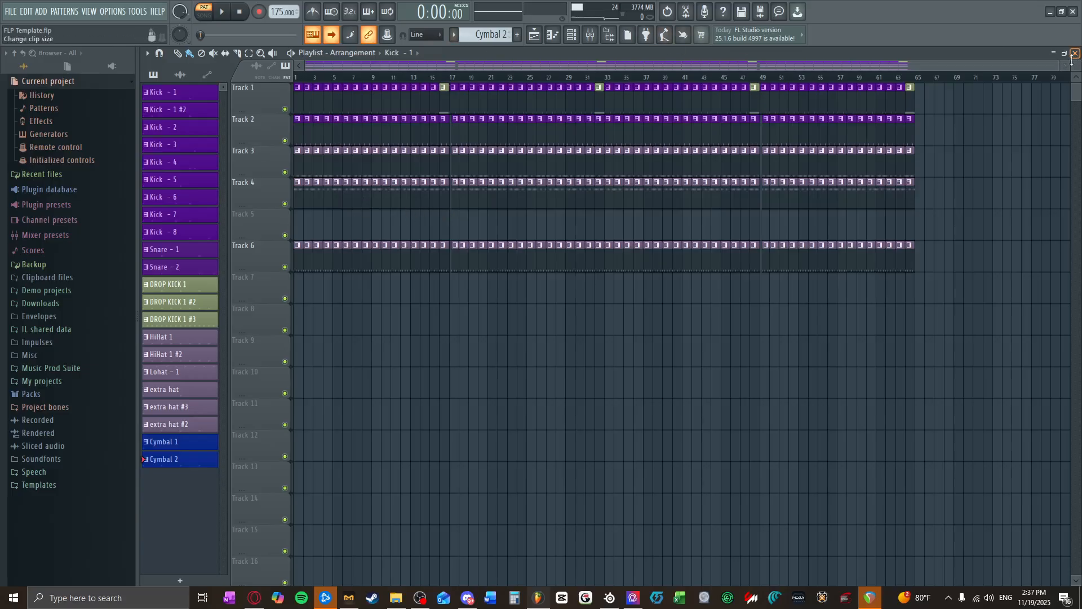
pyautogui.moveTo(1066, 66)
pyautogui.mouseDown()
pyautogui.moveTo(583, 65)
pyautogui.moveTo(1063, 65)
pyautogui.mouseUp()
pyautogui.moveTo(953, 270); pyautogui.dragTo(445, 93)
pyautogui.press('Delete')
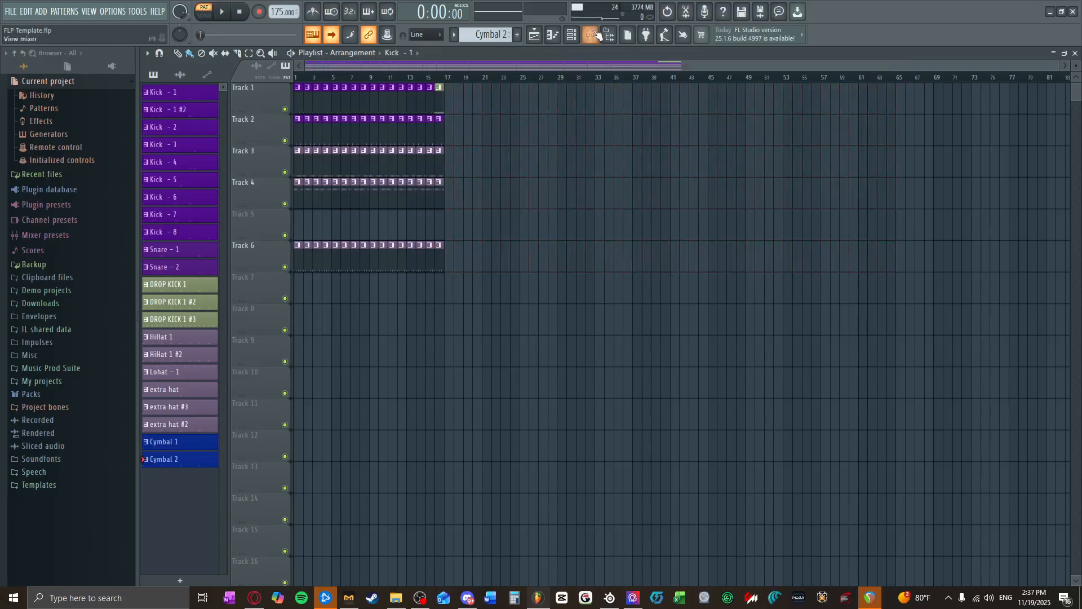
# Step: Open the mixer and inspect the first Neutron 3 Elements effect on the first Kicks track
pyautogui.click(597, 35)
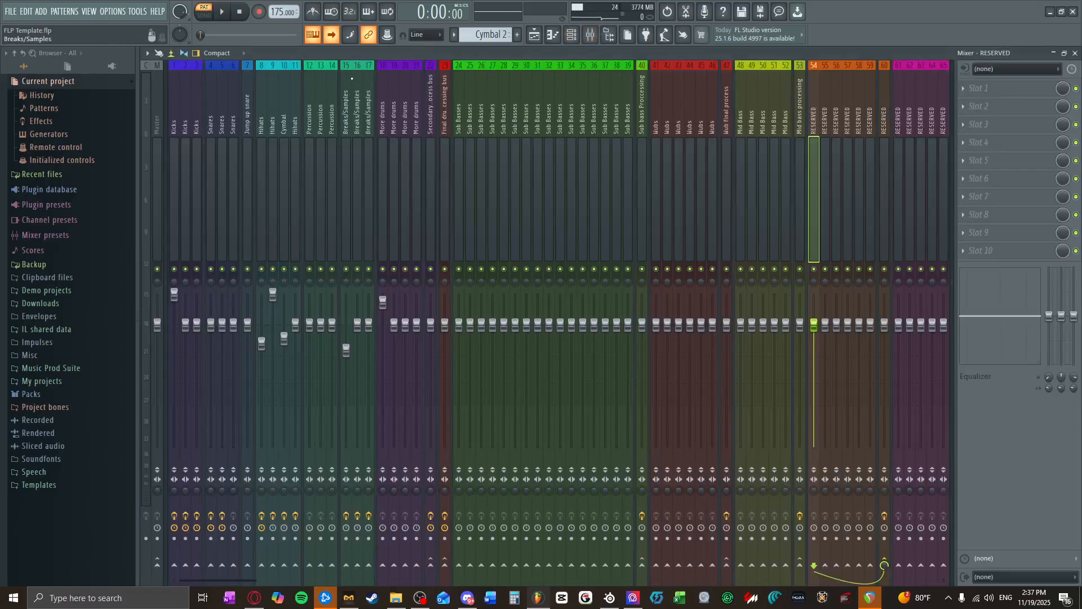
pyautogui.moveTo(466, 170); pyautogui.dragTo(922, 187)
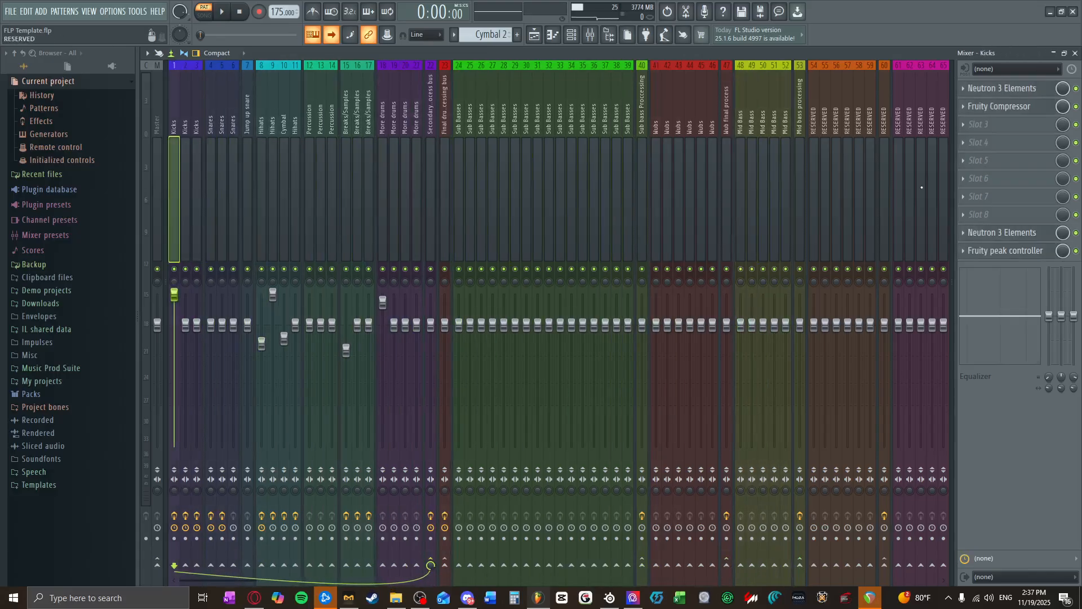
pyautogui.click(984, 90)
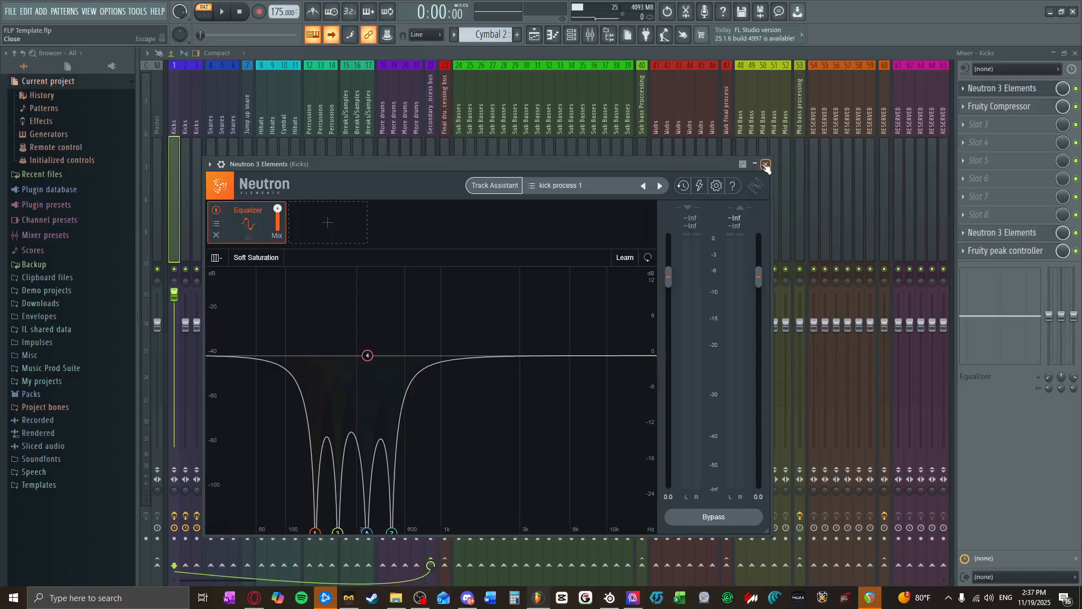
pyautogui.click(765, 164)
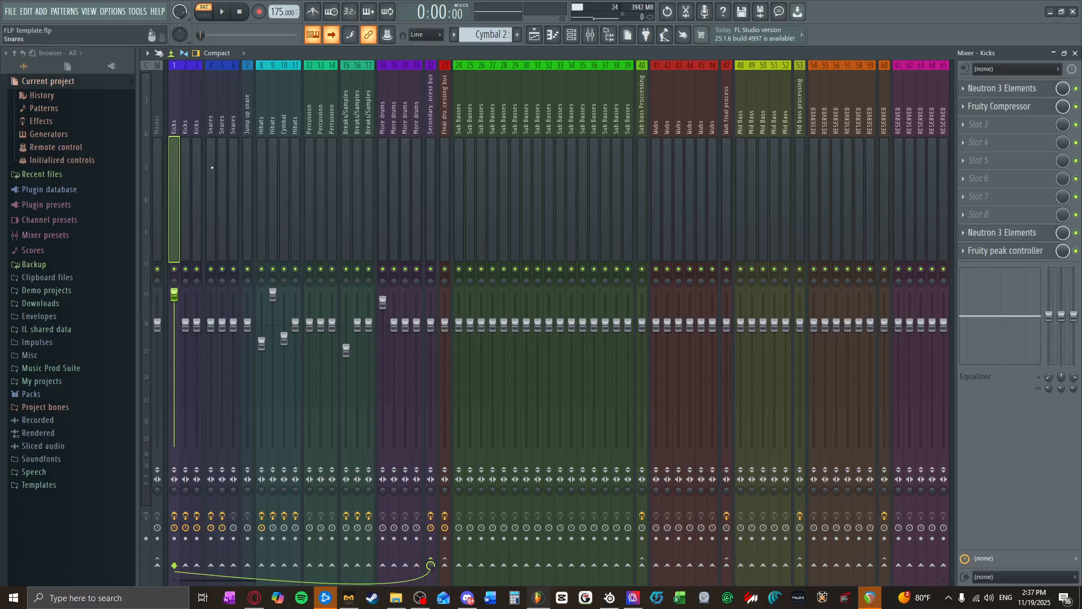
# Step: Review the mixer's drum tracks from Kicks through the final drum processing bus
pyautogui.scroll(-1, 212, 155)
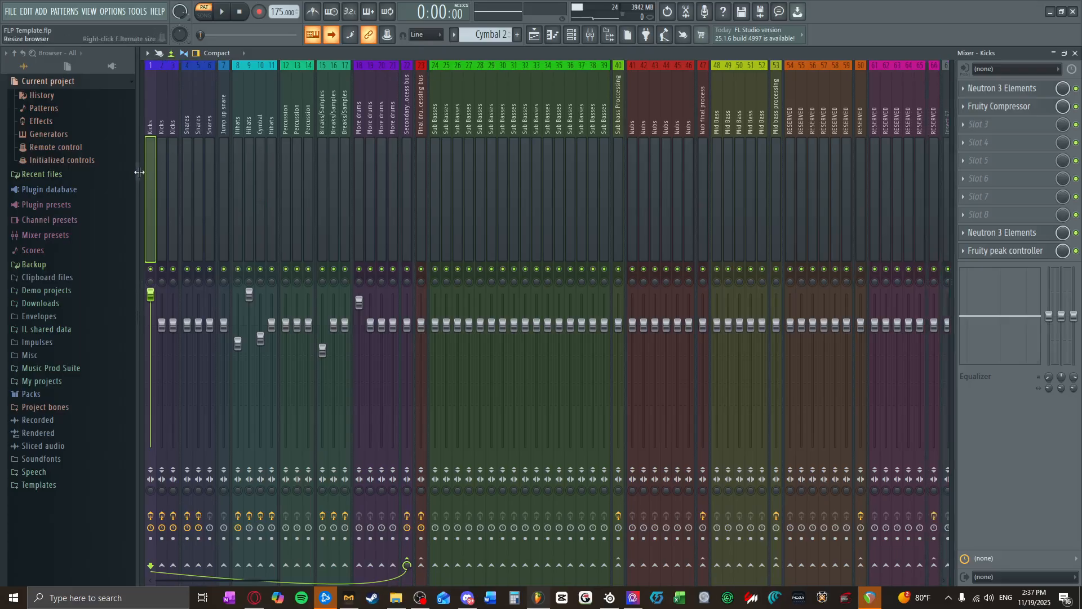
pyautogui.scroll(1, 141, 172)
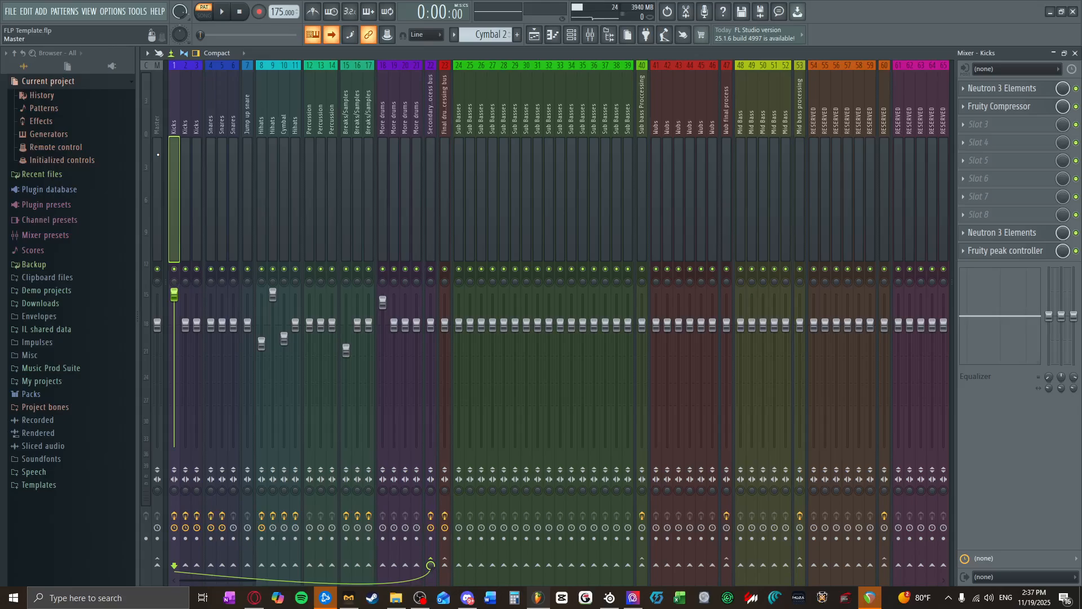
pyautogui.moveTo(188, 153); pyautogui.dragTo(447, 192)
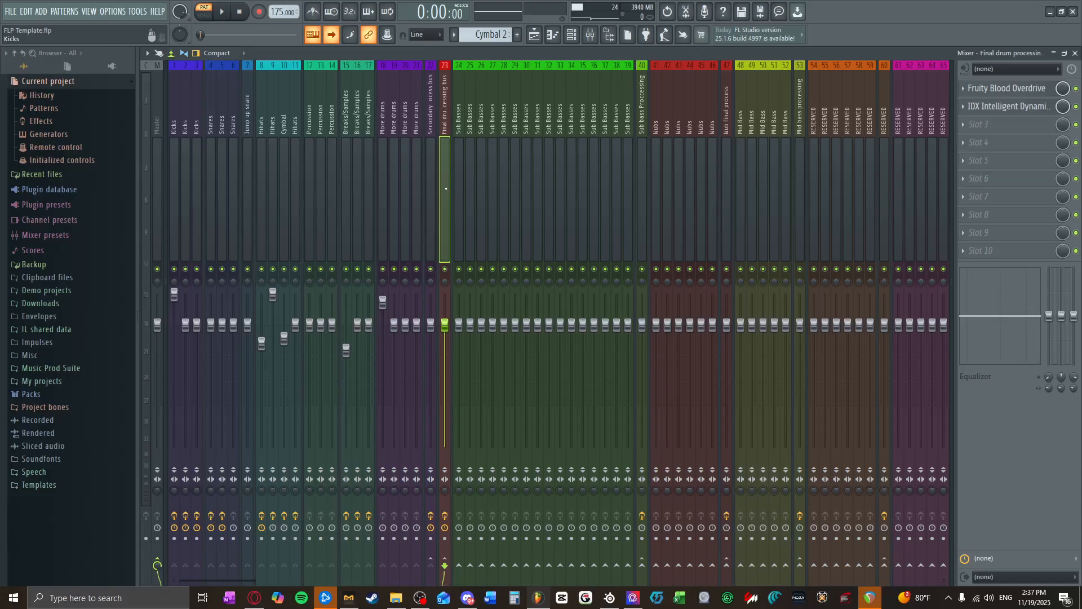
pyautogui.moveTo(446, 184); pyautogui.dragTo(176, 190)
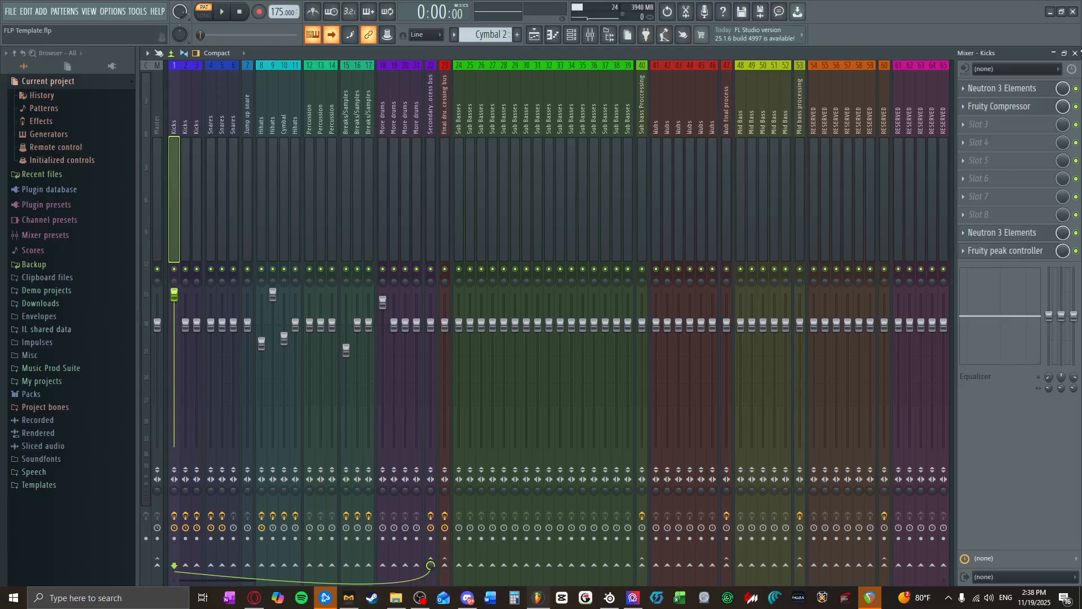
pyautogui.click(1075, 53)
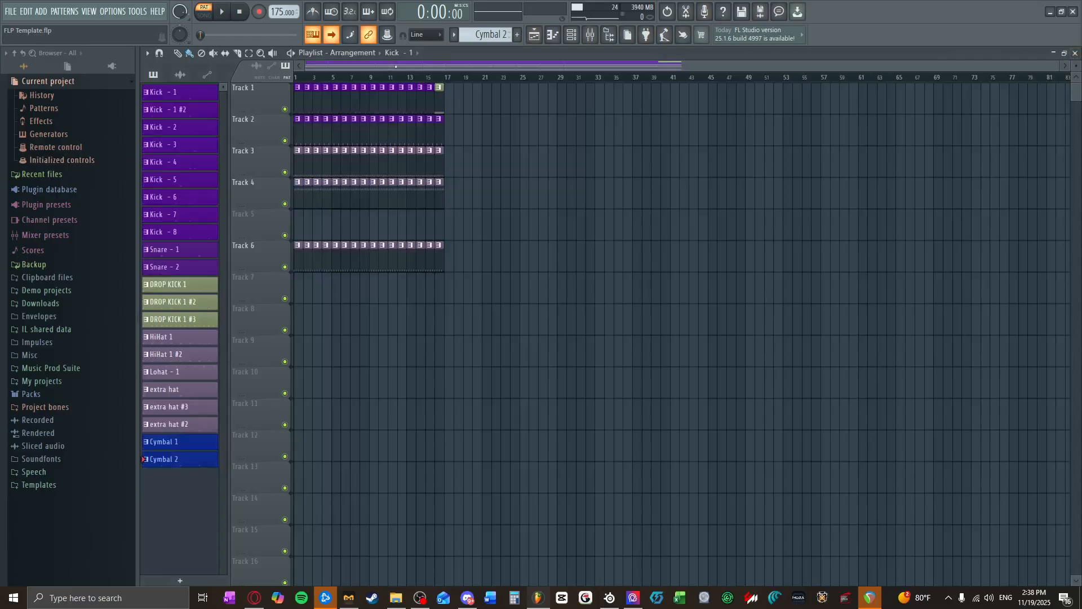
pyautogui.click(590, 36)
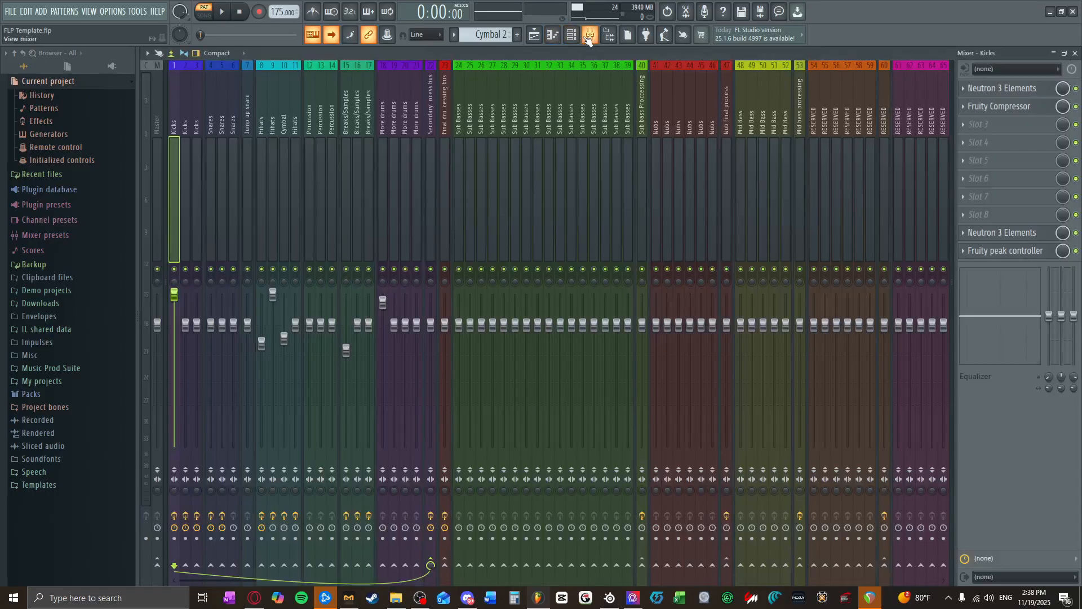
# Step: Examine the equalizer bands in both Neutron 3 Elements instances on the first Kicks track
pyautogui.click(1002, 89)
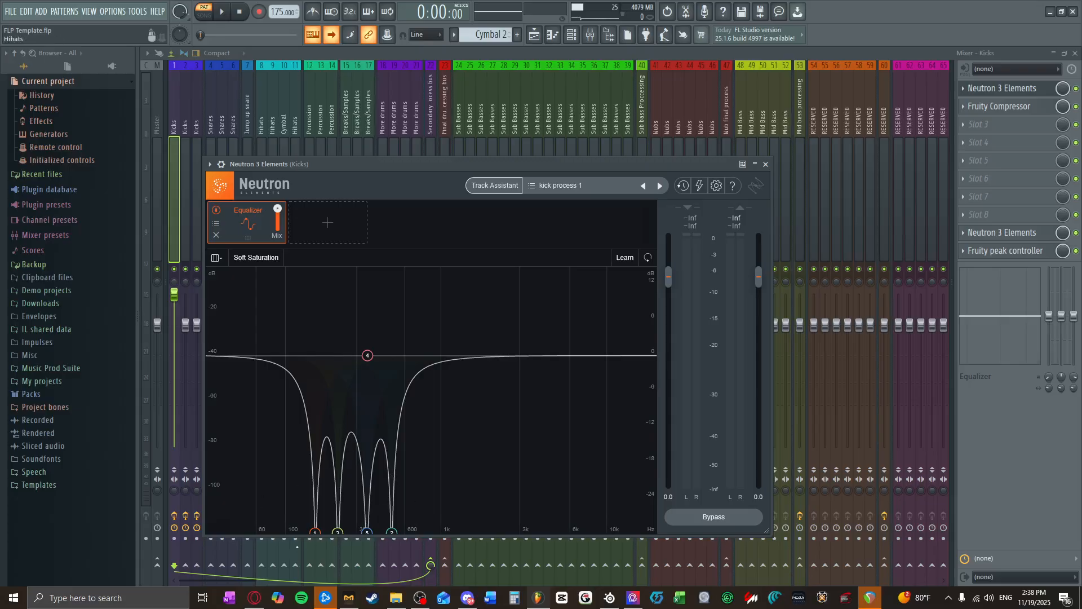
pyautogui.click(315, 533)
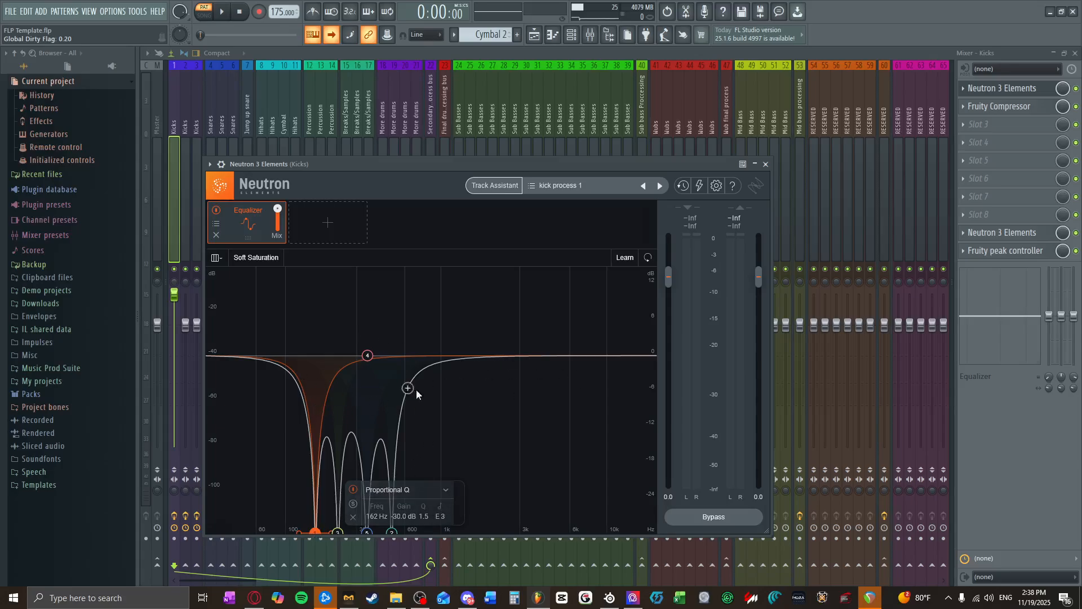
pyautogui.click(766, 164)
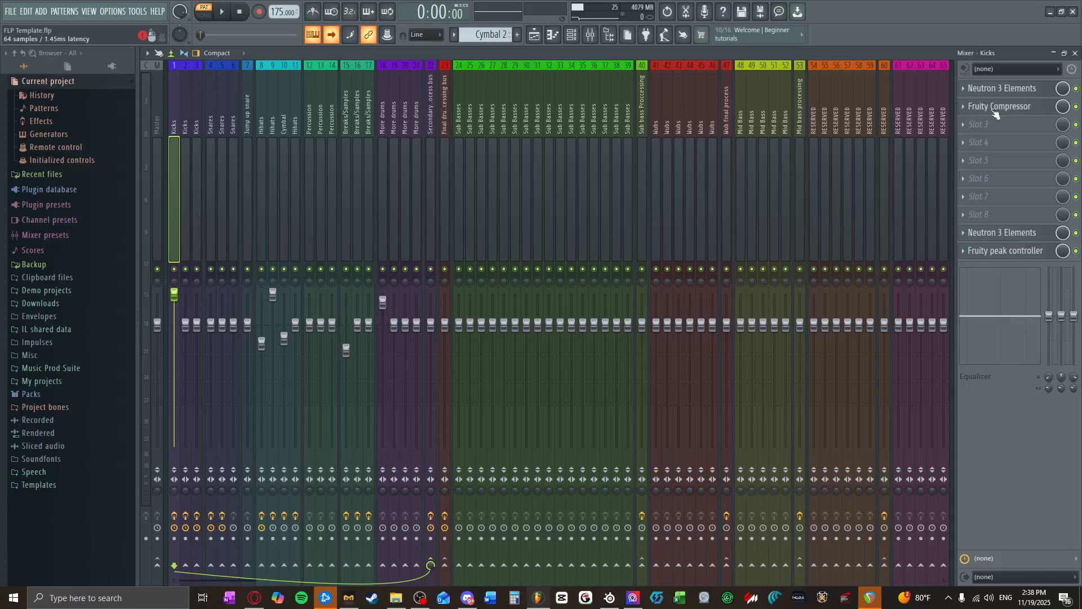
pyautogui.click(1009, 234)
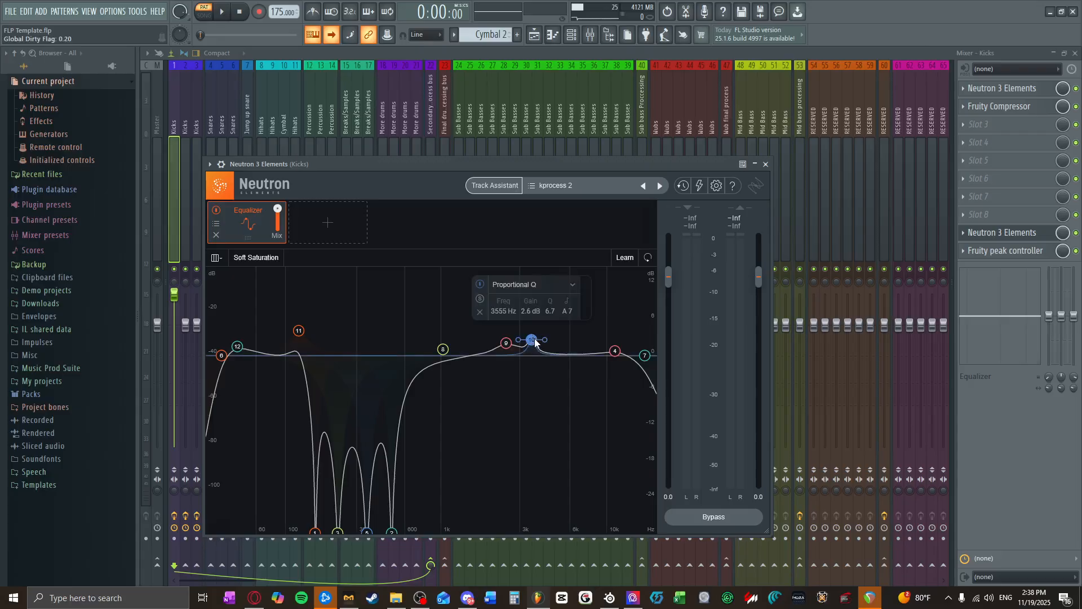
pyautogui.click(238, 346)
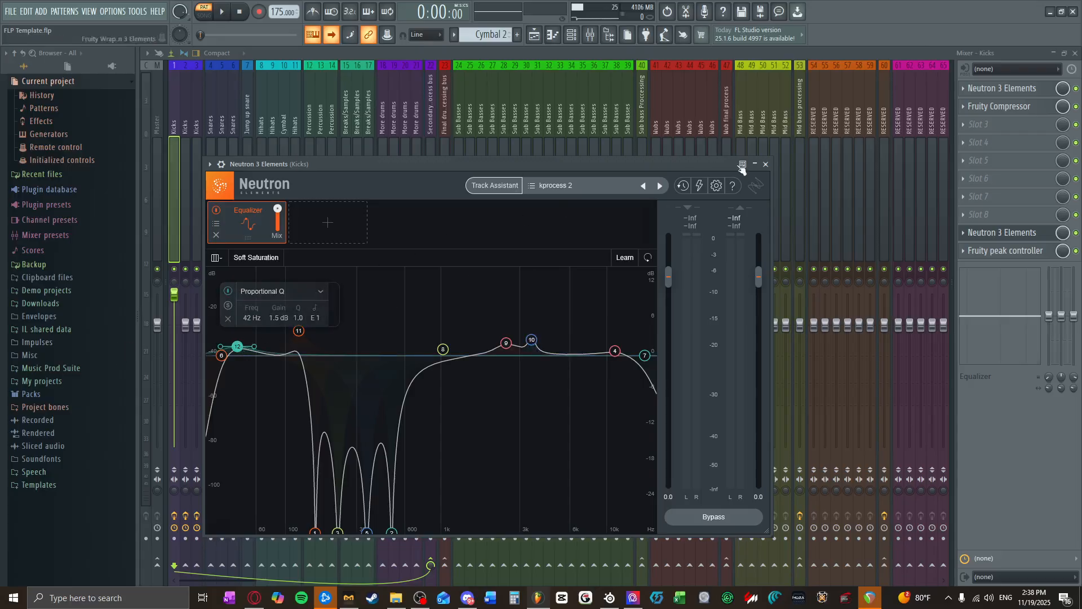
pyautogui.click(765, 164)
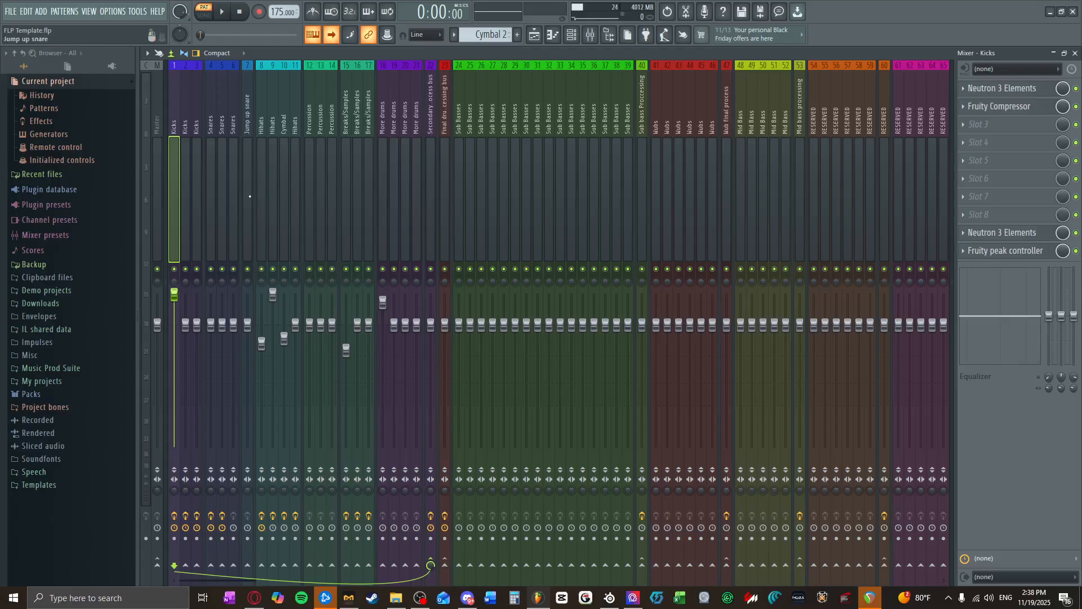
# Step: Inspect TDR Molotok on the secondary process bus and IDX Intelligent Dynamics on the final drum processing bus, and return to the playlist
pyautogui.click(416, 169)
pyautogui.click(448, 171)
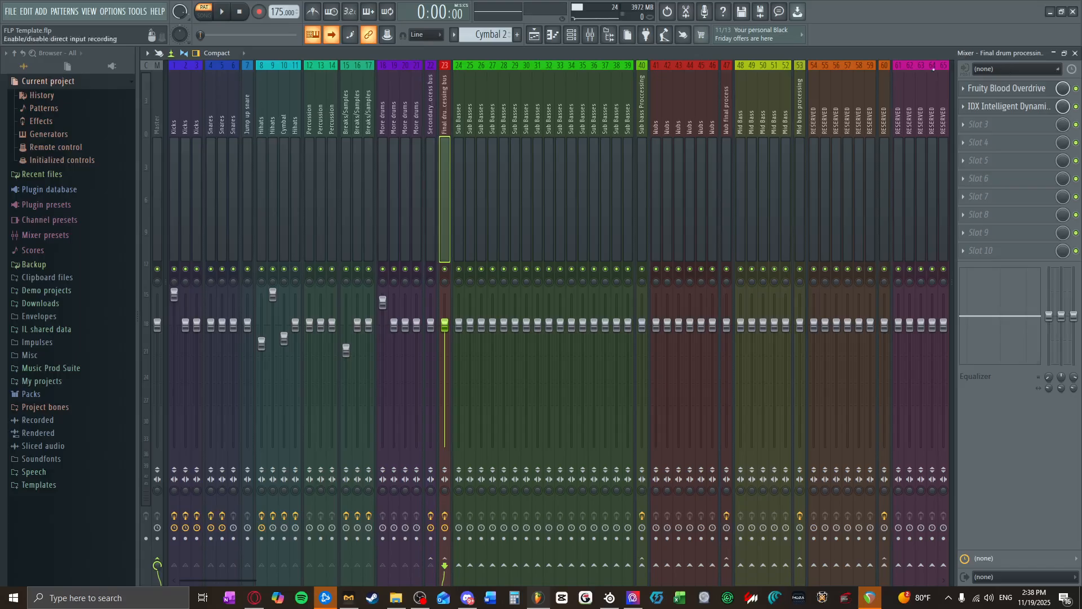
pyautogui.click(433, 172)
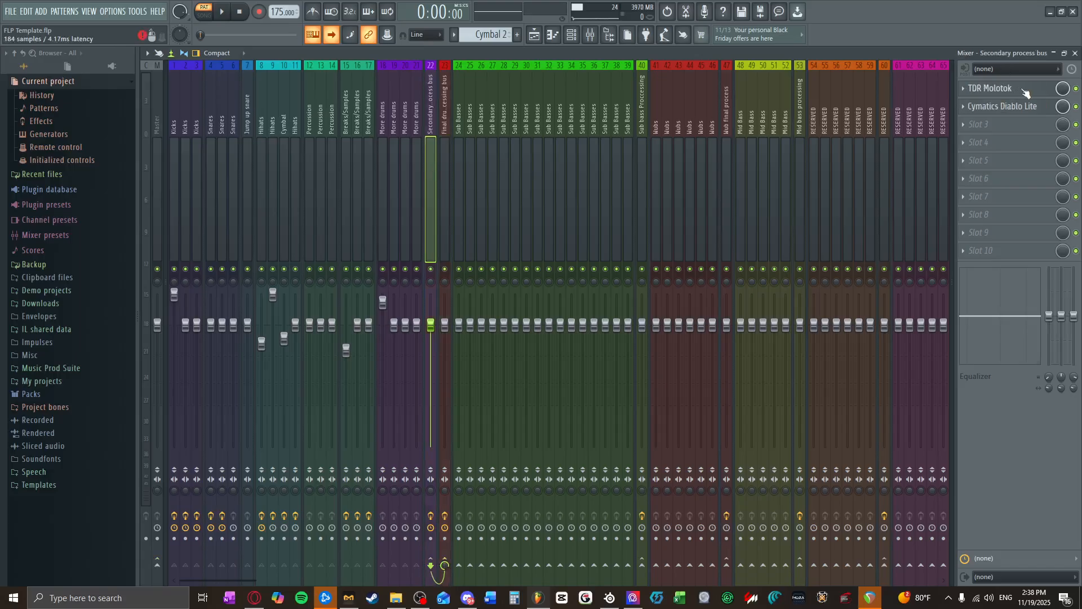
pyautogui.click(993, 88)
pyautogui.click(451, 116)
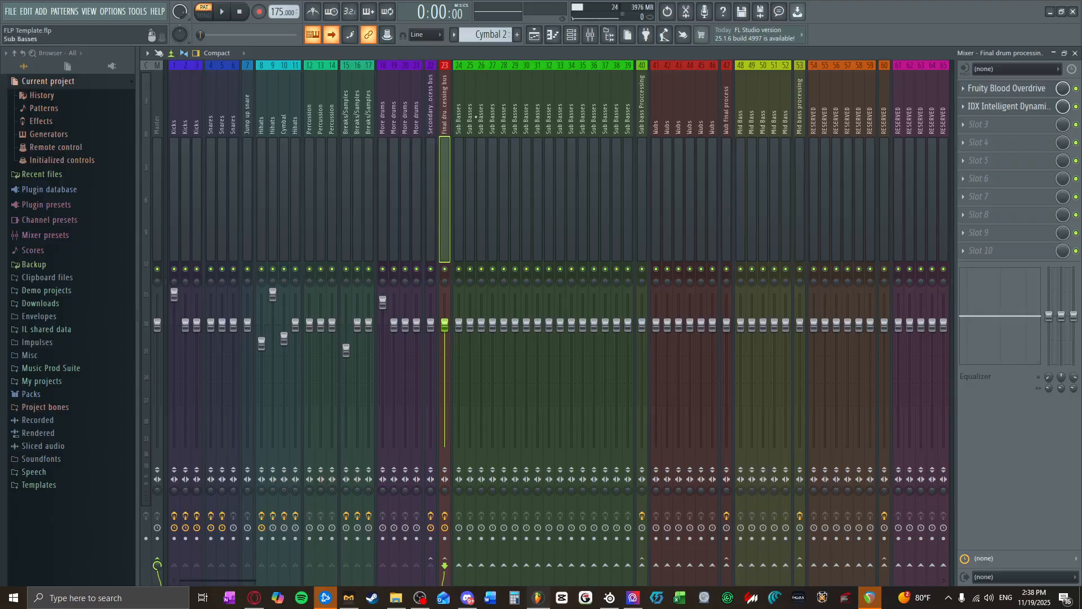
pyautogui.click(995, 107)
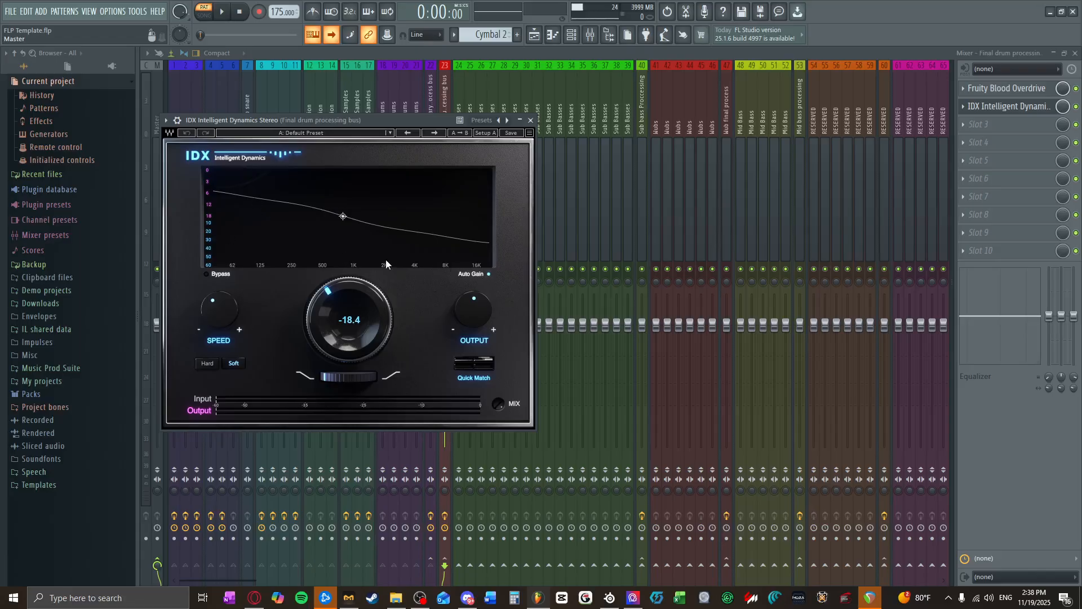
pyautogui.click(530, 120)
pyautogui.click(1077, 52)
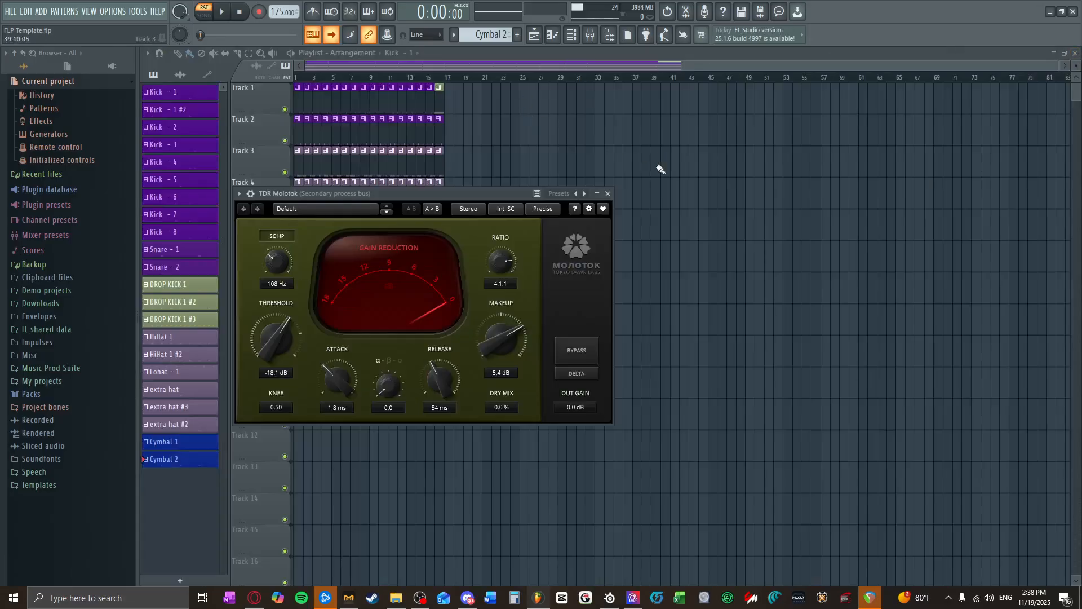
pyautogui.click(608, 193)
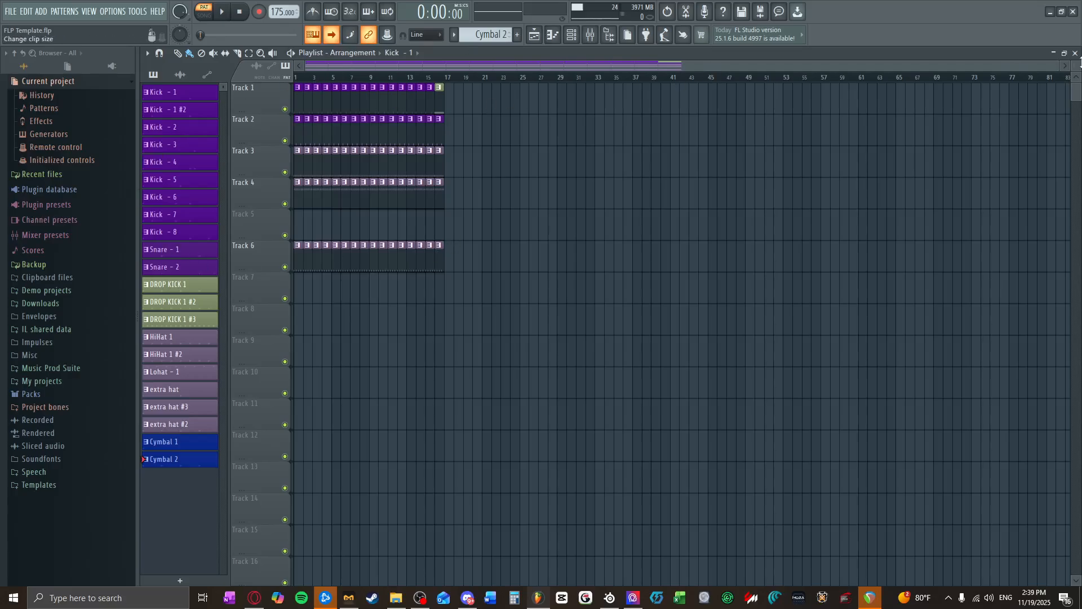
# Step: Mute playlist tracks 3, 4 and 6, which hold the HiHat, Lohat and extra hat clips
pyautogui.moveTo(1063, 66); pyautogui.dragTo(569, 70)
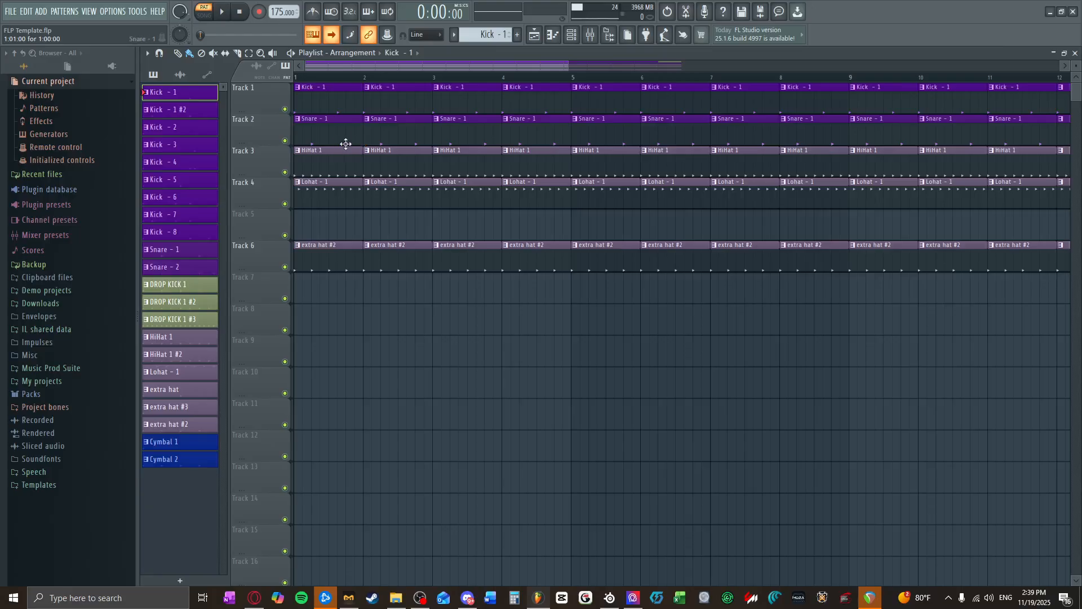
pyautogui.click(285, 172)
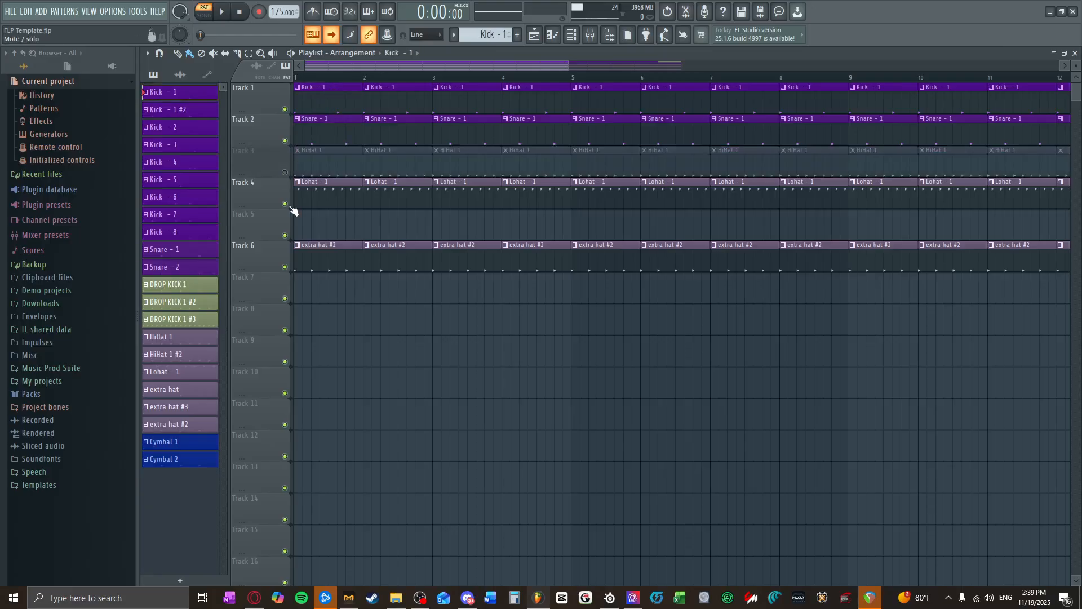
pyautogui.click(285, 203)
pyautogui.click(285, 267)
# Step: Switch playback to song mode and briefly play the kick and snare from the start
pyautogui.click(204, 14)
pyautogui.click(222, 11)
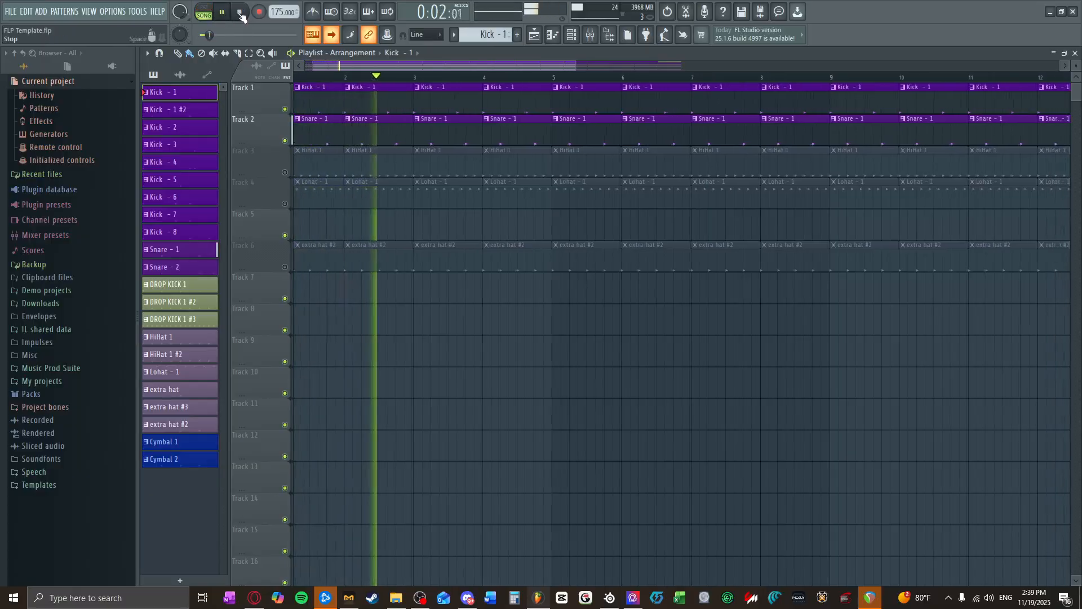
pyautogui.click(241, 15)
# Step: Open the channel rack and set its channel filter to All
pyautogui.click(553, 34)
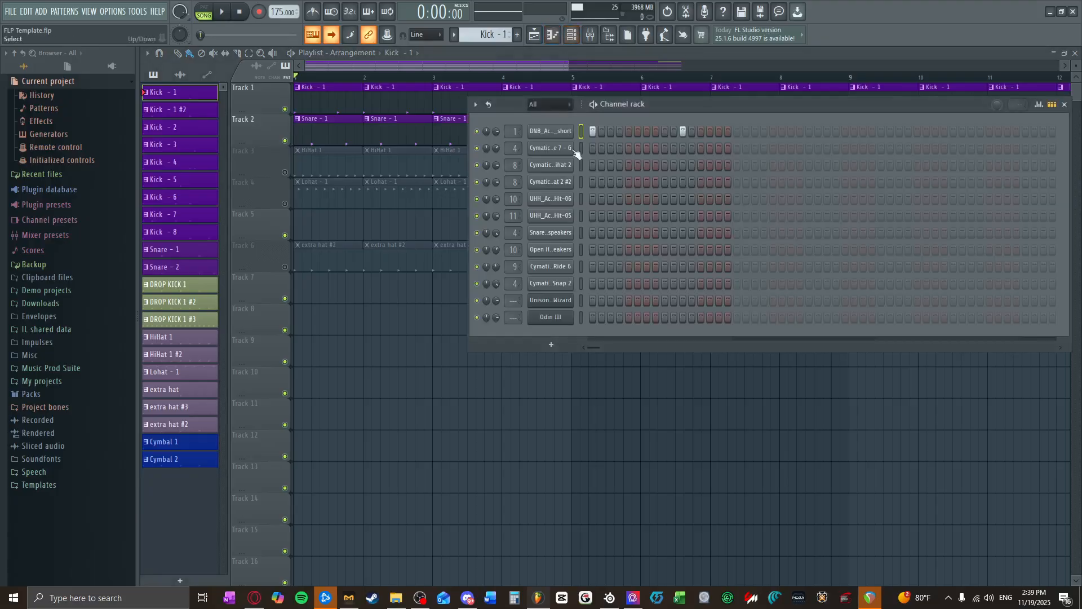
pyautogui.click(550, 104)
pyautogui.click(547, 117)
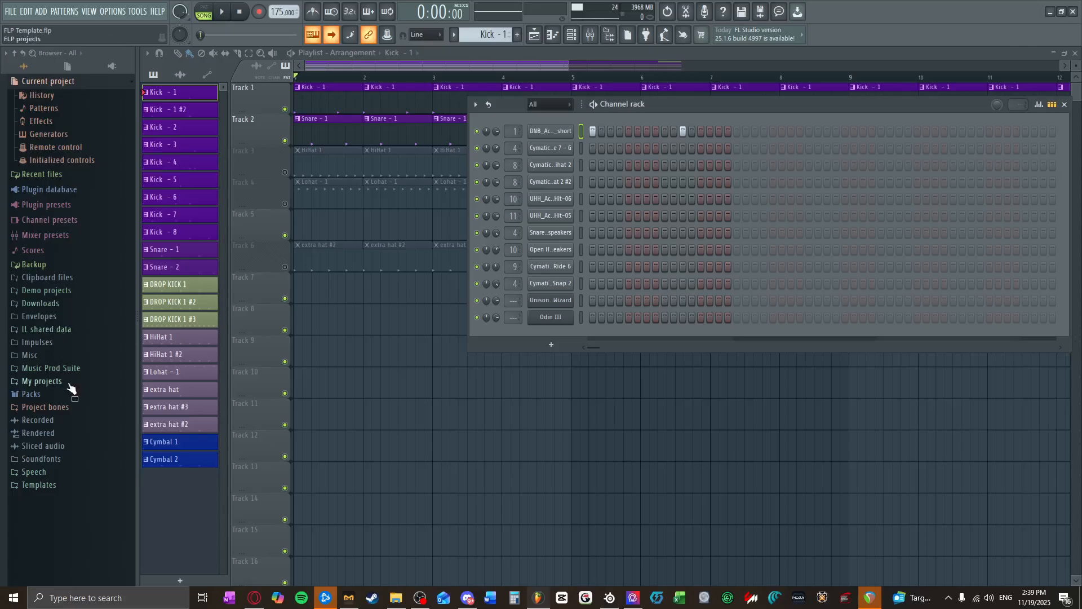
# Step: Open the DNB Academy Discord Free Sample Preset Pack from the Music Samples folder of Music Prod Suite
pyautogui.click(56, 368)
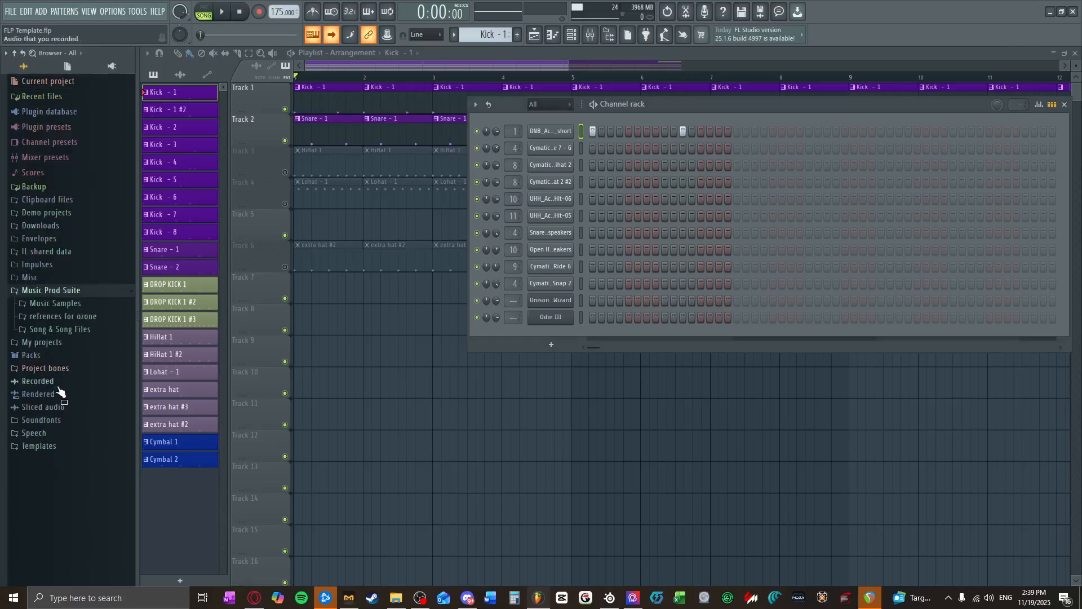
pyautogui.click(78, 305)
pyautogui.scroll(-4, 74, 349)
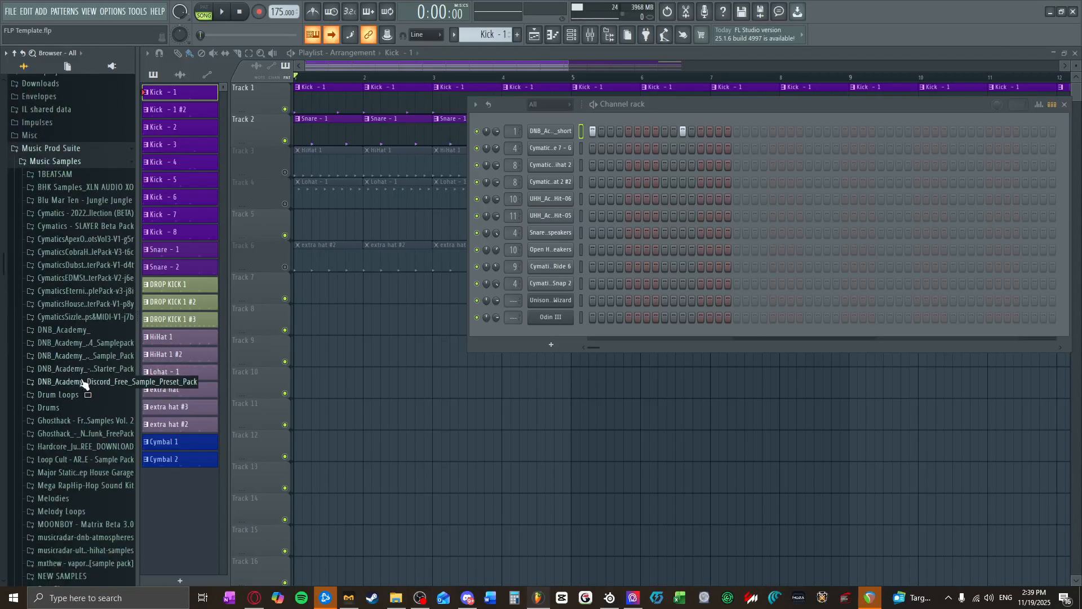
pyautogui.scroll(-2, 84, 382)
pyautogui.click(84, 311)
pyautogui.click(97, 325)
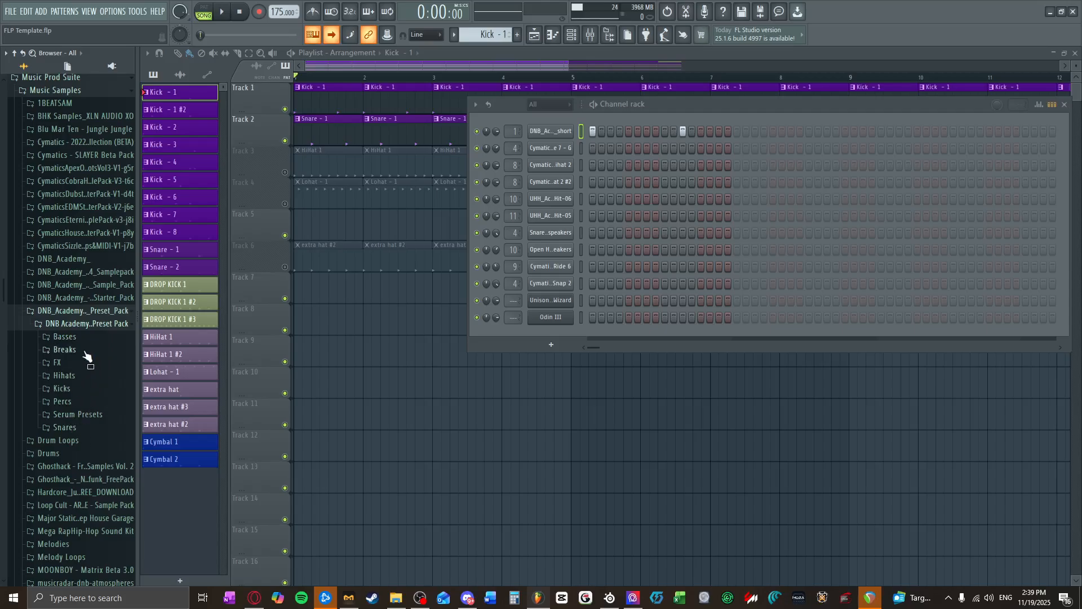
# Step: Preview DNB Academy Discord Break 03, 04 and 05 from the pack's Breaks folder
pyautogui.click(85, 351)
pyautogui.click(83, 387)
pyautogui.click(83, 398)
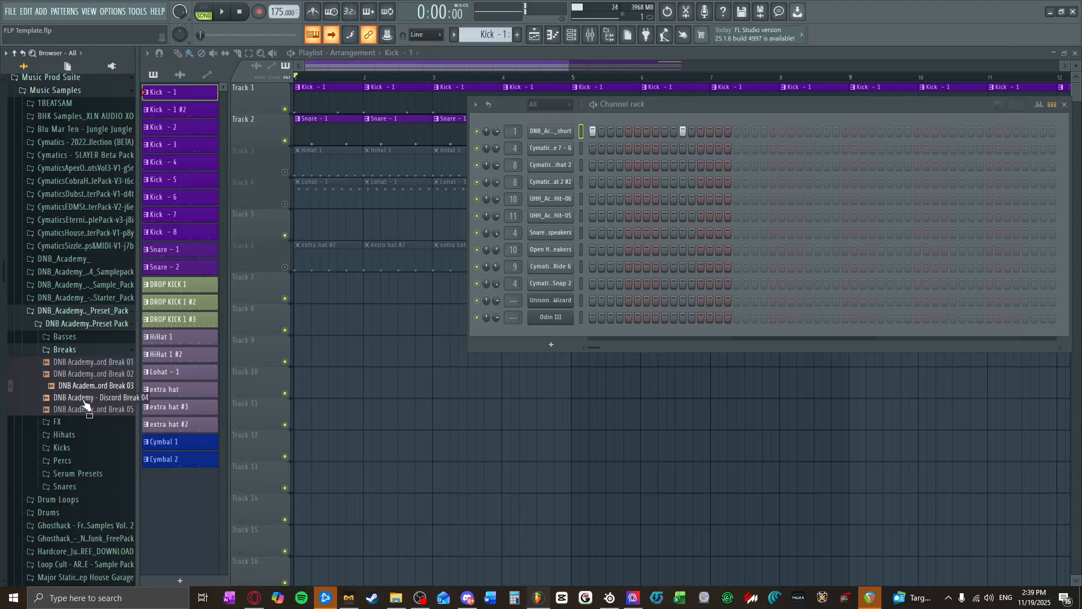
pyautogui.click(86, 410)
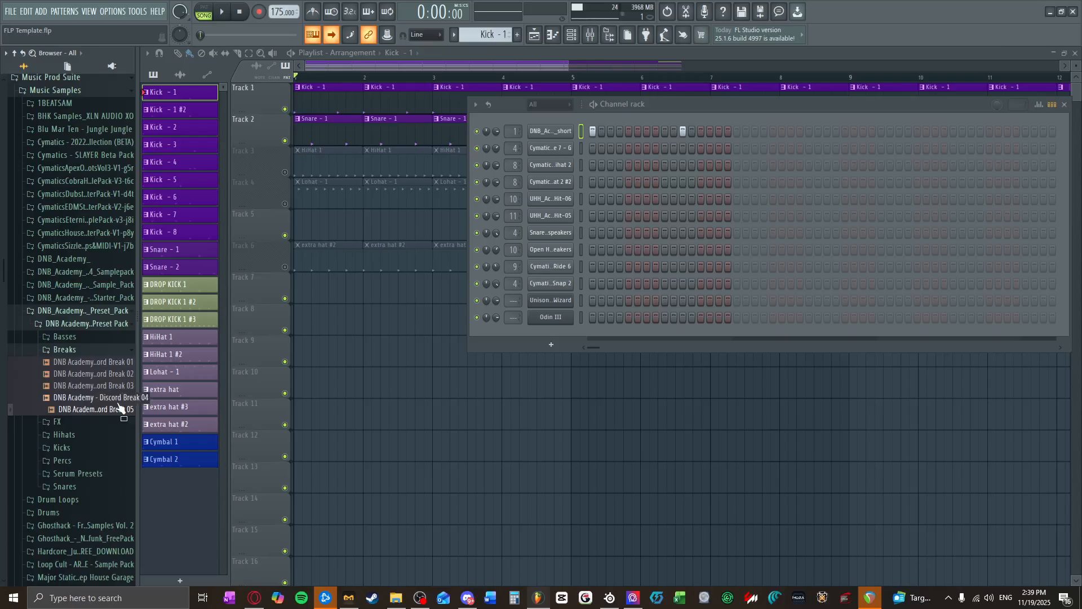
# Step: Open the pack's Kicks folder, preview DNB Academy Discord Kick 5 and load it into the first kick channel
pyautogui.click(84, 449)
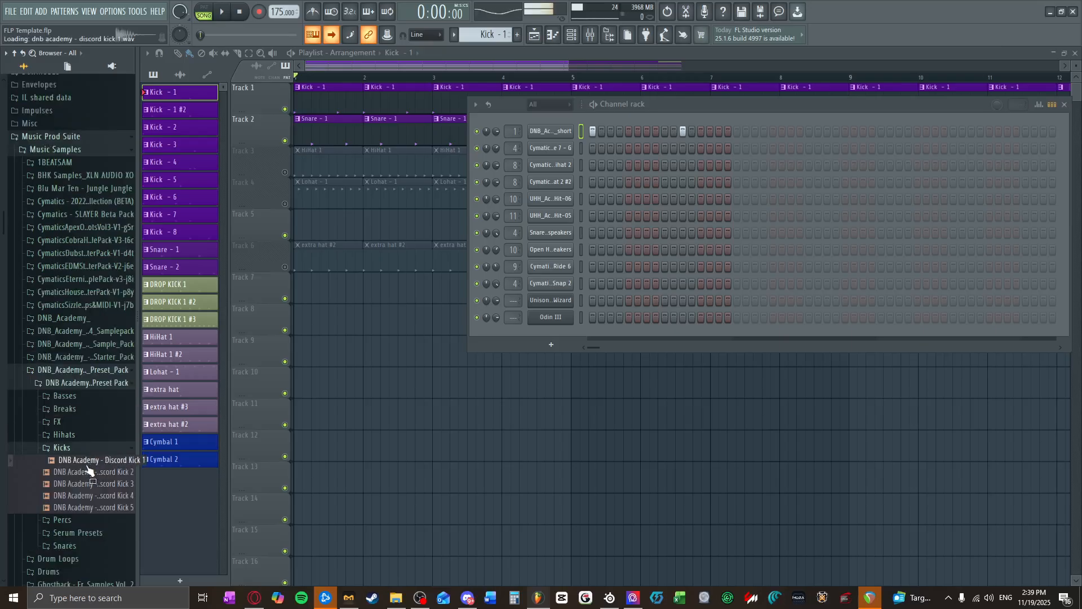
pyautogui.click(101, 508)
pyautogui.moveTo(103, 509); pyautogui.dragTo(547, 128)
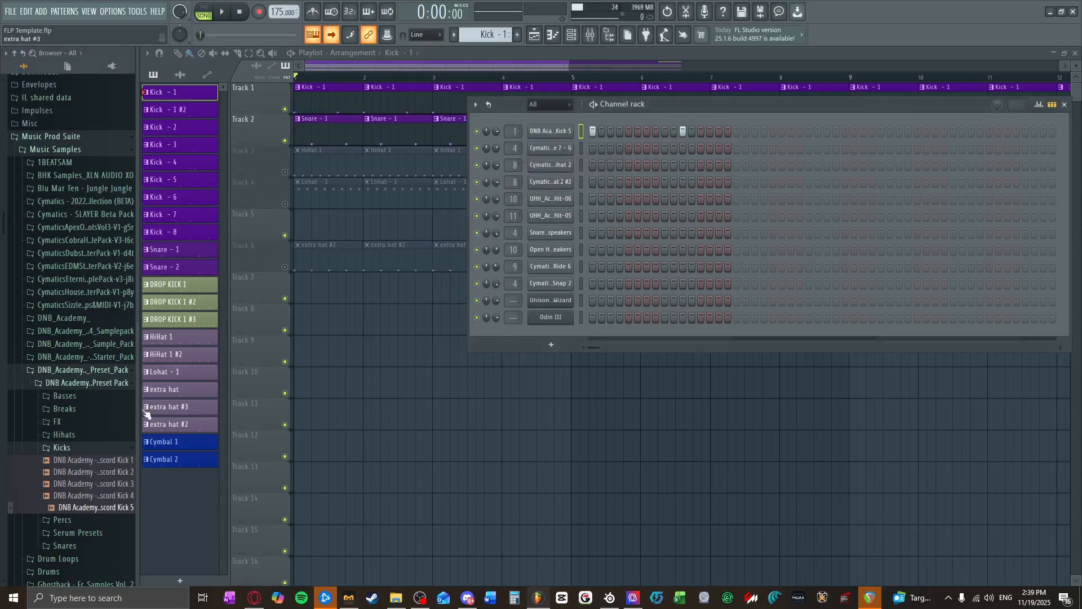
# Step: Preview the pack's snares, replace the Cymatics Snap 2 channel's sample with DNB Academy Discord Snare 5, and briefly play the song
pyautogui.click(84, 447)
pyautogui.click(65, 486)
pyautogui.click(93, 511)
pyautogui.click(95, 523)
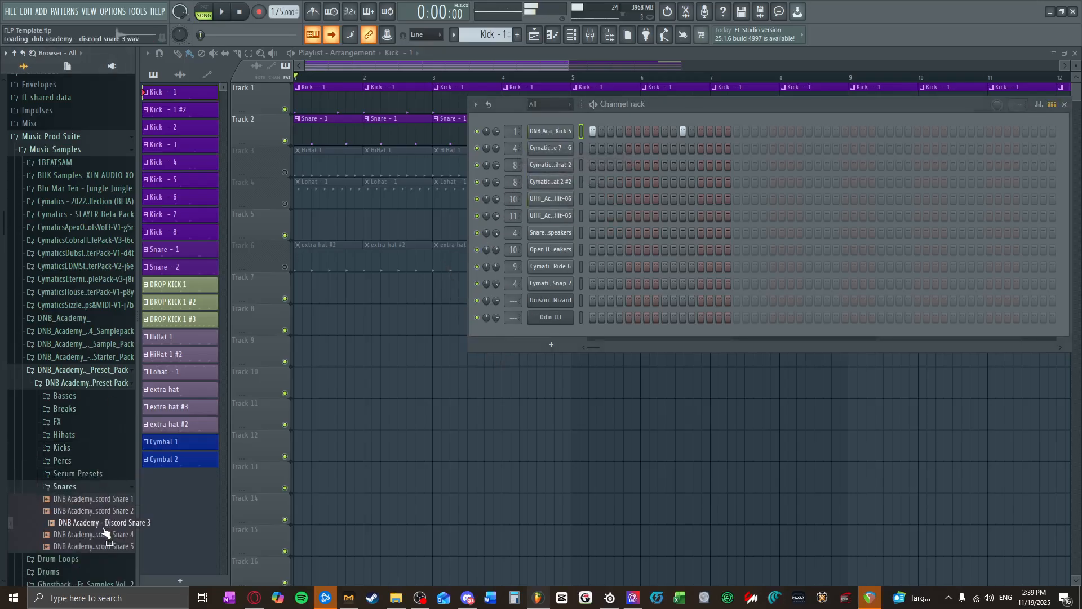
pyautogui.click(106, 534)
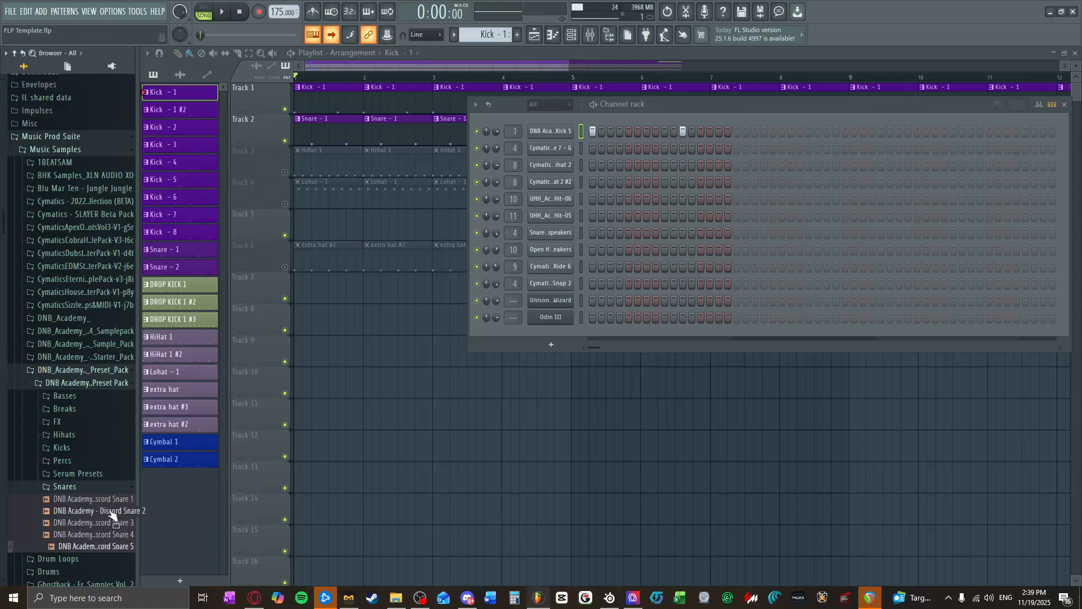
pyautogui.click(111, 546)
pyautogui.moveTo(111, 548); pyautogui.dragTo(547, 282)
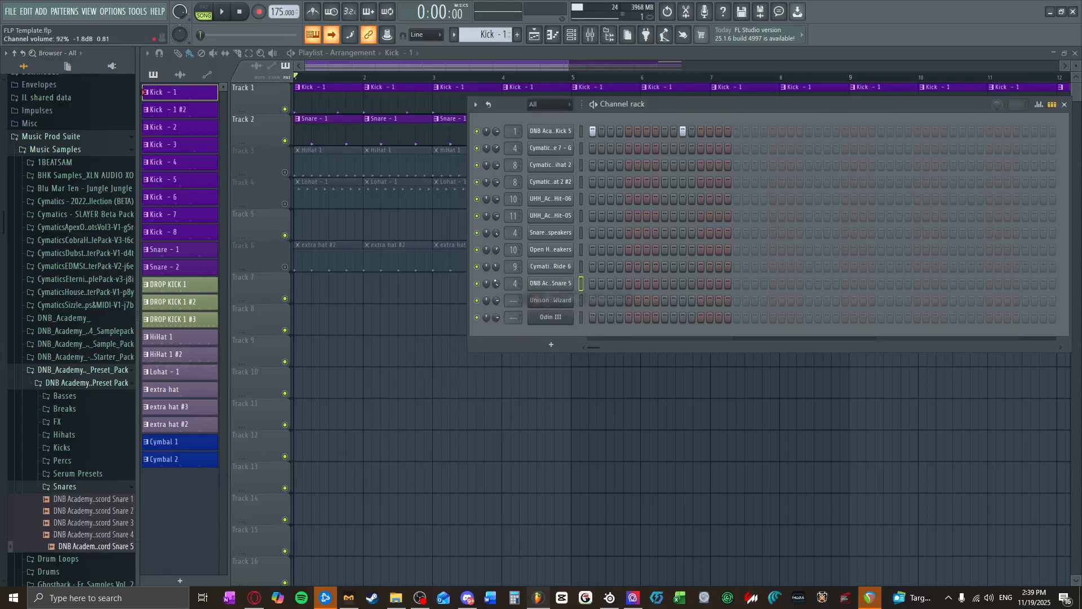
pyautogui.press('space')
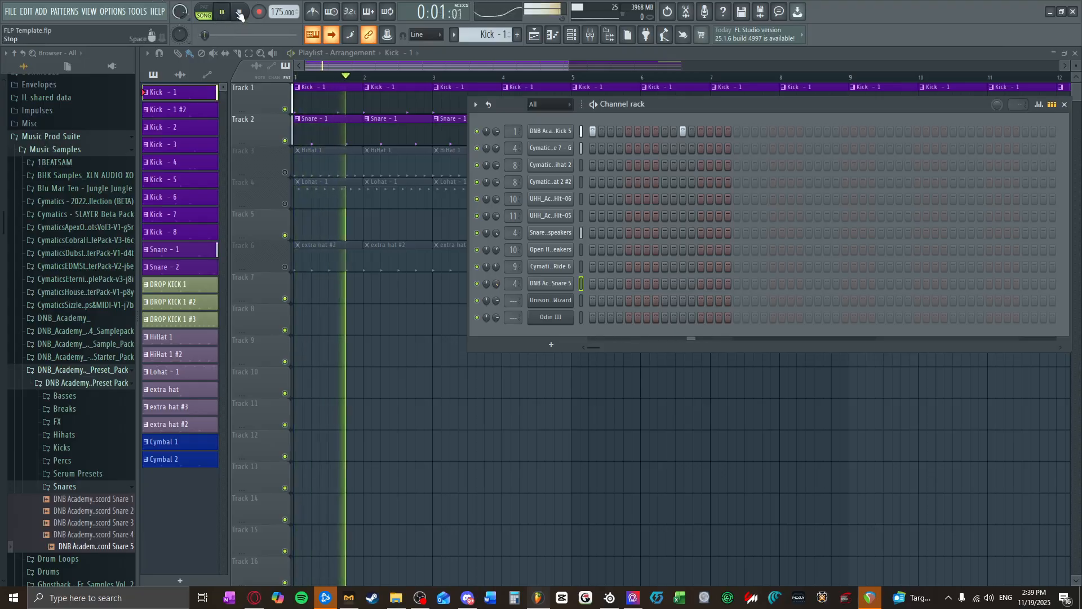
pyautogui.press('space')
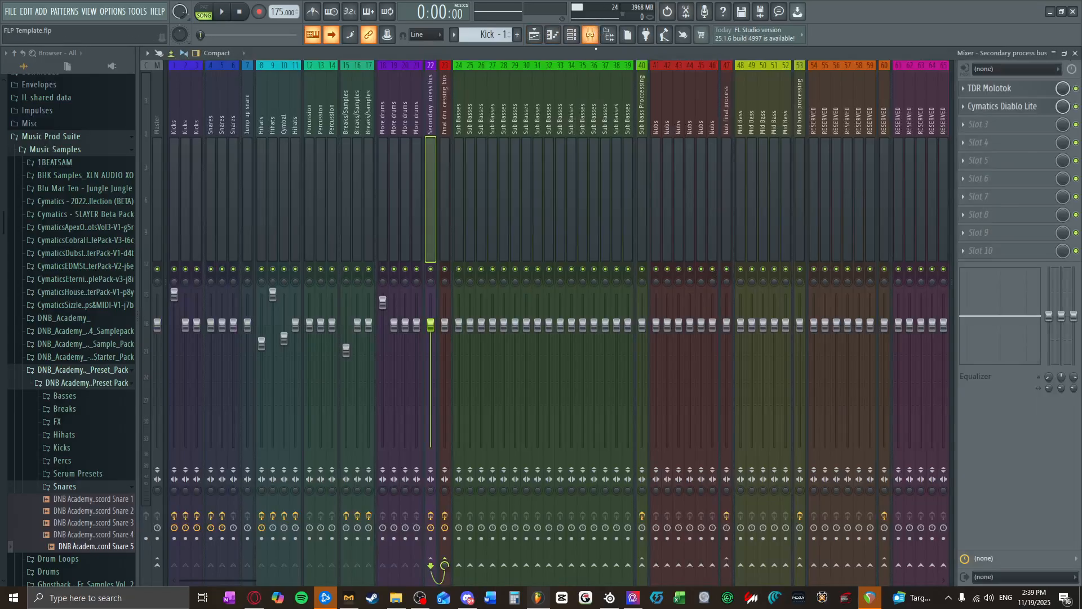
# Step: Lower the volume of the first Kicks mixer track and play the song to check it against the Snares track
pyautogui.click(590, 34)
pyautogui.moveTo(174, 294); pyautogui.dragTo(175, 303)
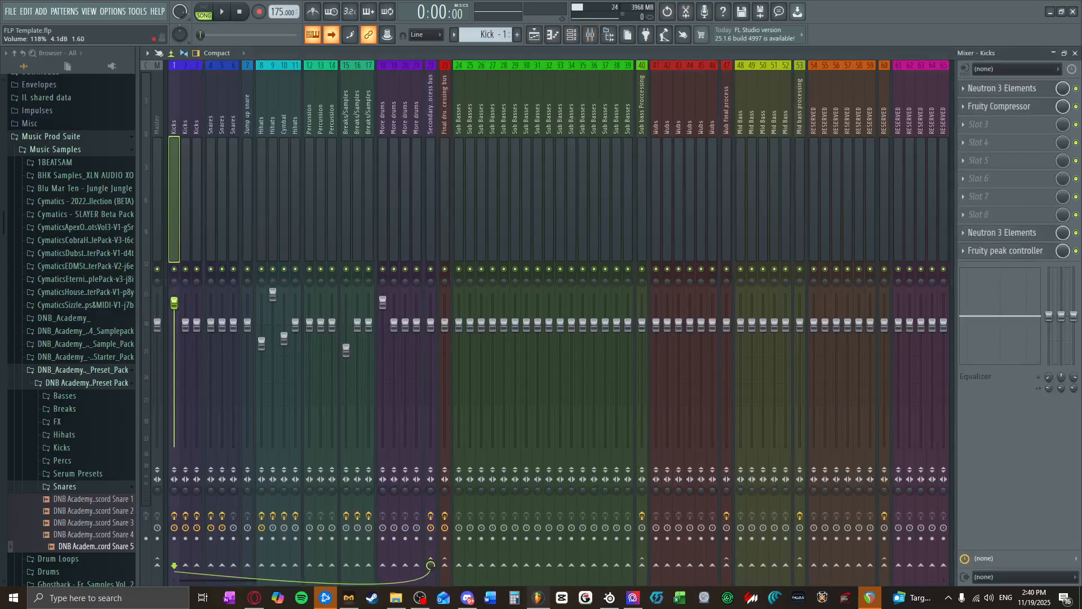
pyautogui.press('space')
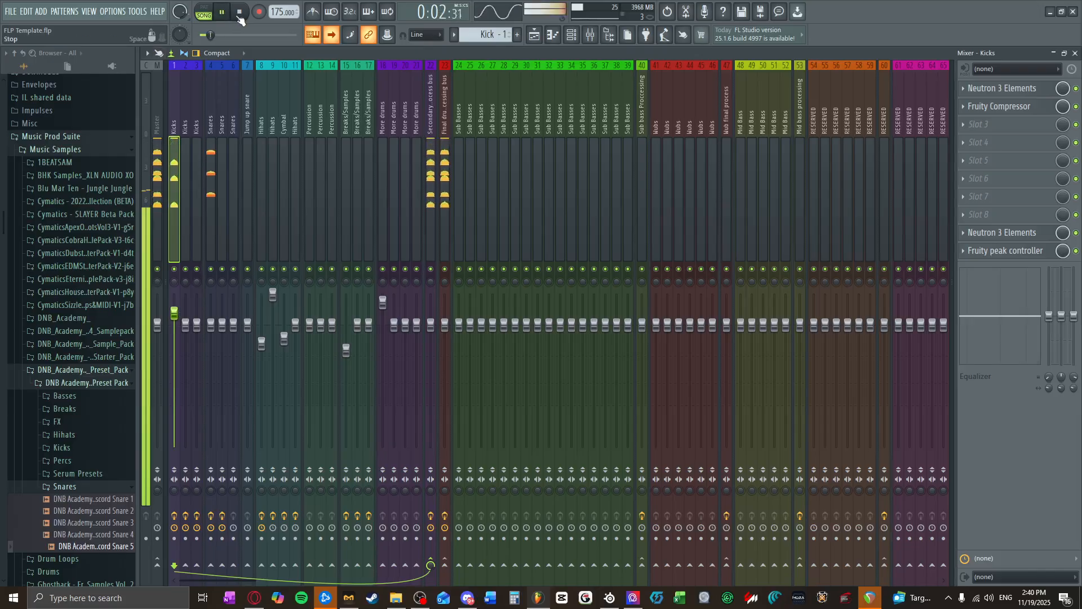
pyautogui.click(211, 163)
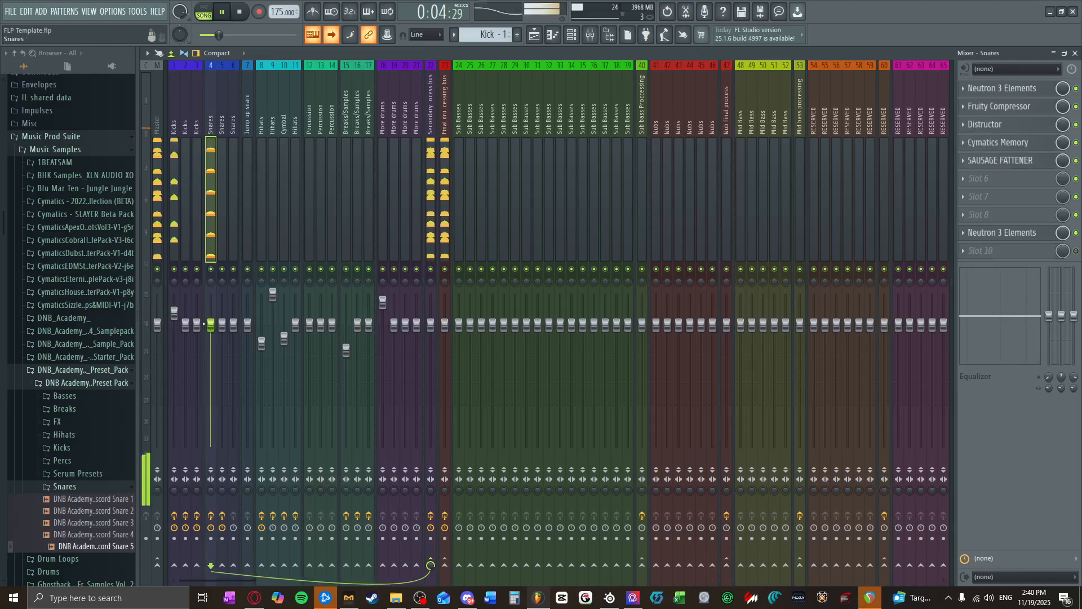
pyautogui.press('space')
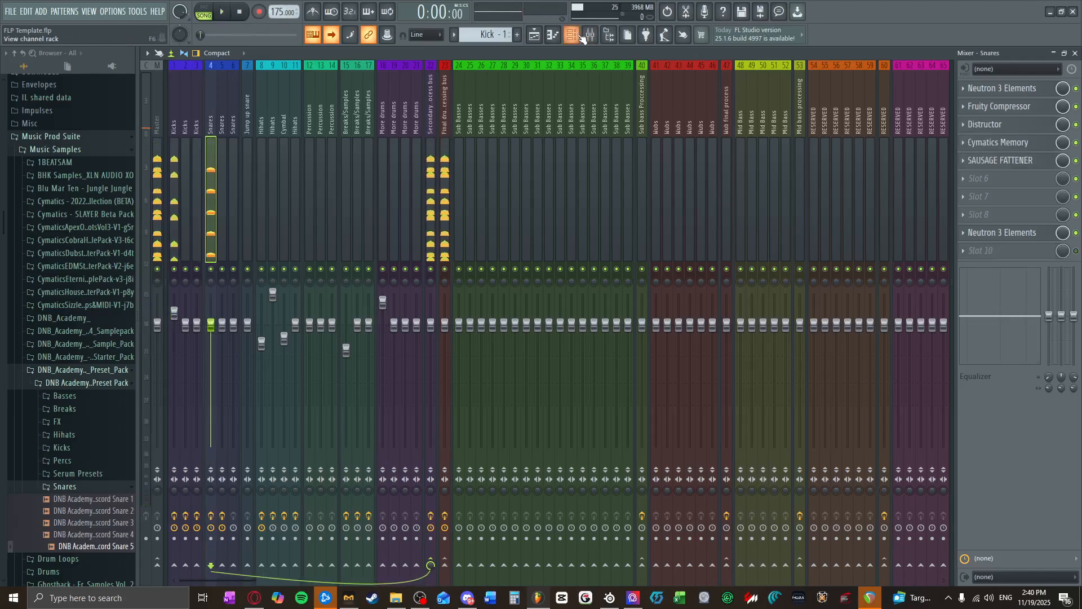
# Step: Clear the other snare layers from the Snare - 1 pattern, leaving only the DNB Academy Discord Snare 5 steps, and play the song
pyautogui.click(571, 35)
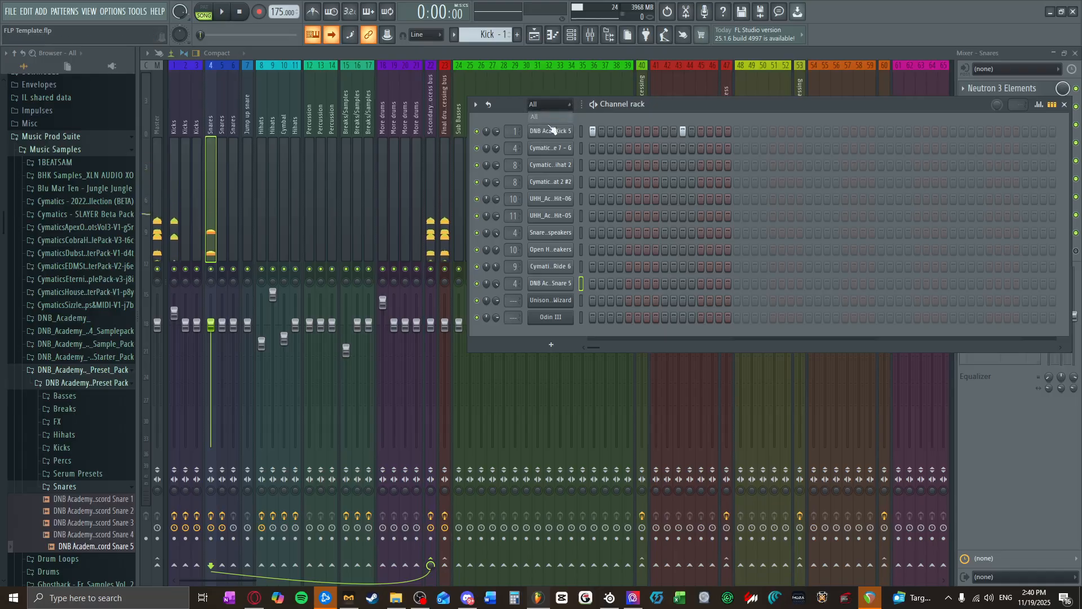
pyautogui.scroll(-1, 504, 34)
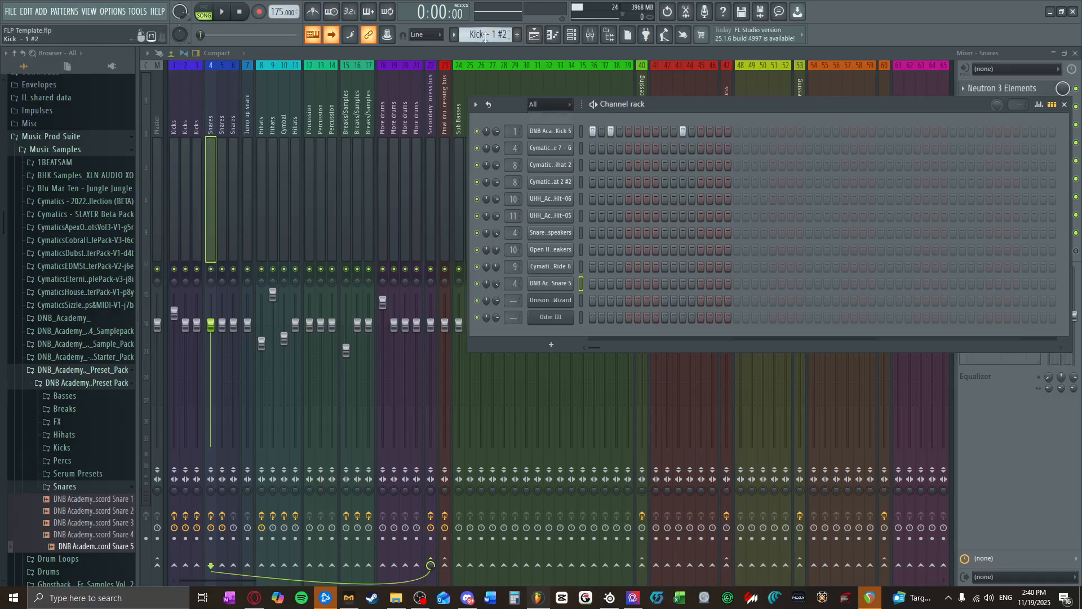
pyautogui.scroll(-1, 484, 37)
pyautogui.scroll(-1, 485, 37)
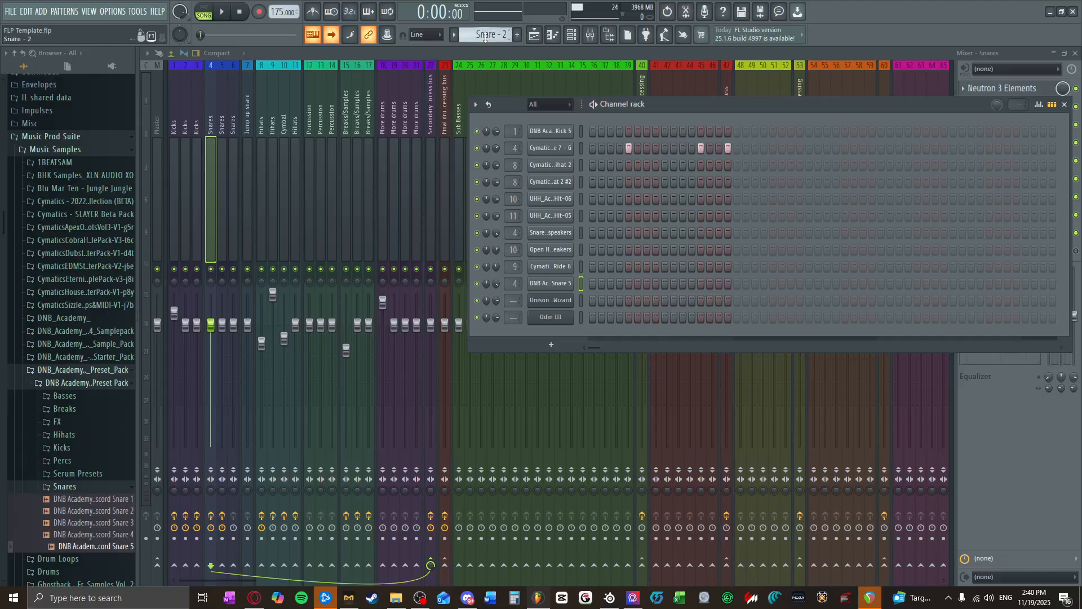
pyautogui.scroll(-1, 485, 37)
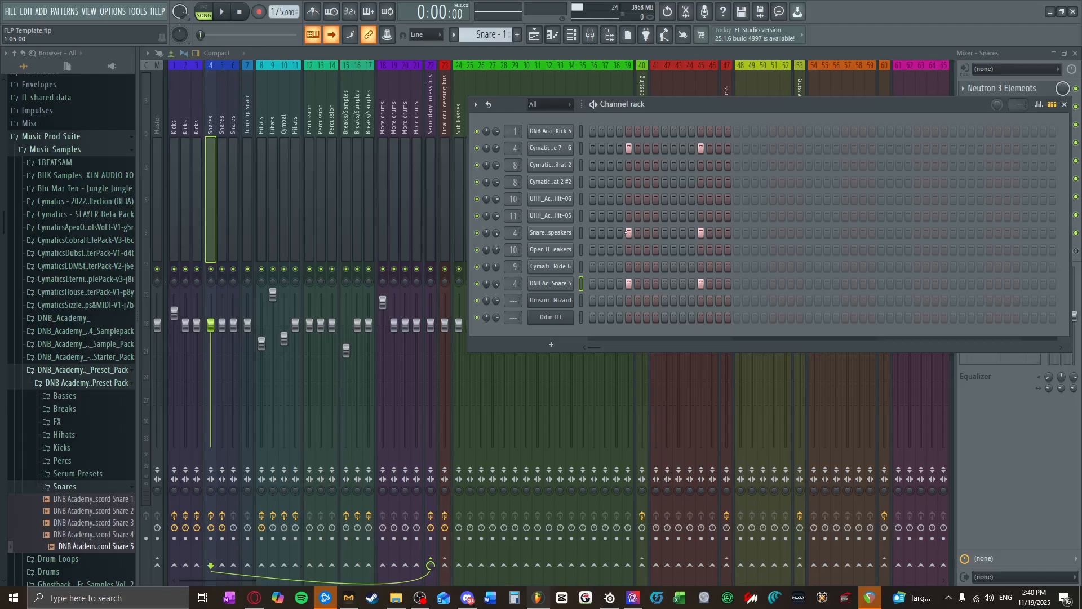
pyautogui.click(223, 11)
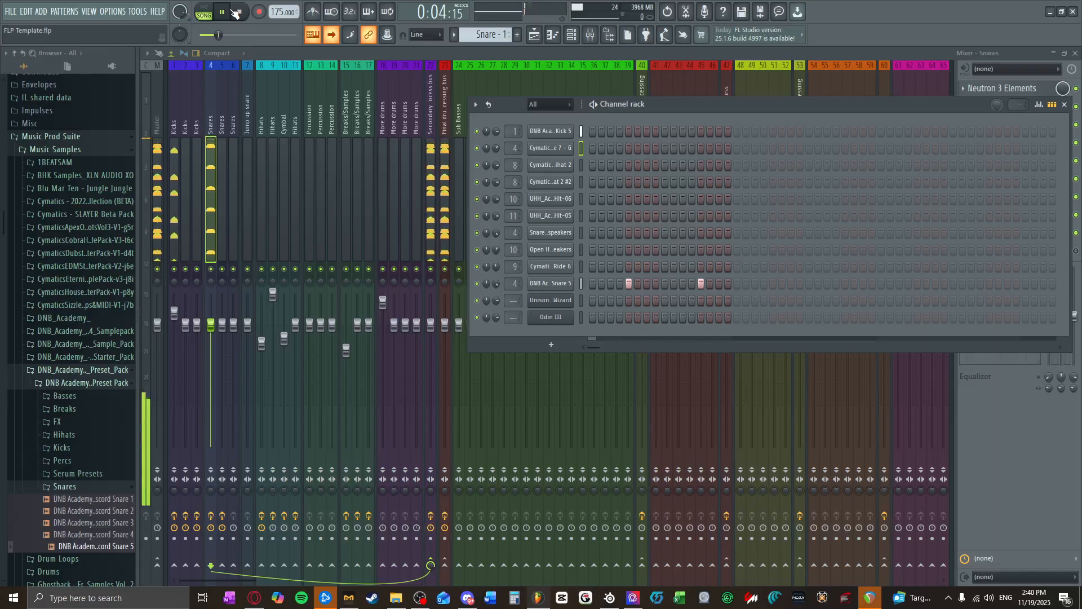
pyautogui.click(225, 11)
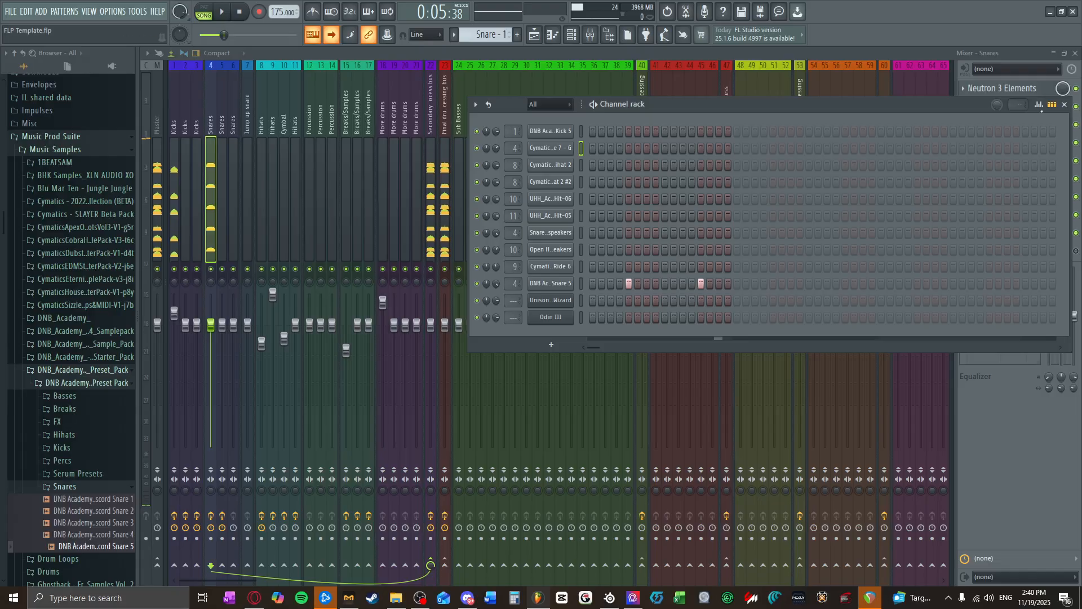
# Step: Close the channel rack, return to the playlist and unmute Tracks 3 and 4 with the HiHat 1 and Lohat - 1 clips
pyautogui.click(1053, 105)
pyautogui.click(1065, 105)
pyautogui.press('F5')
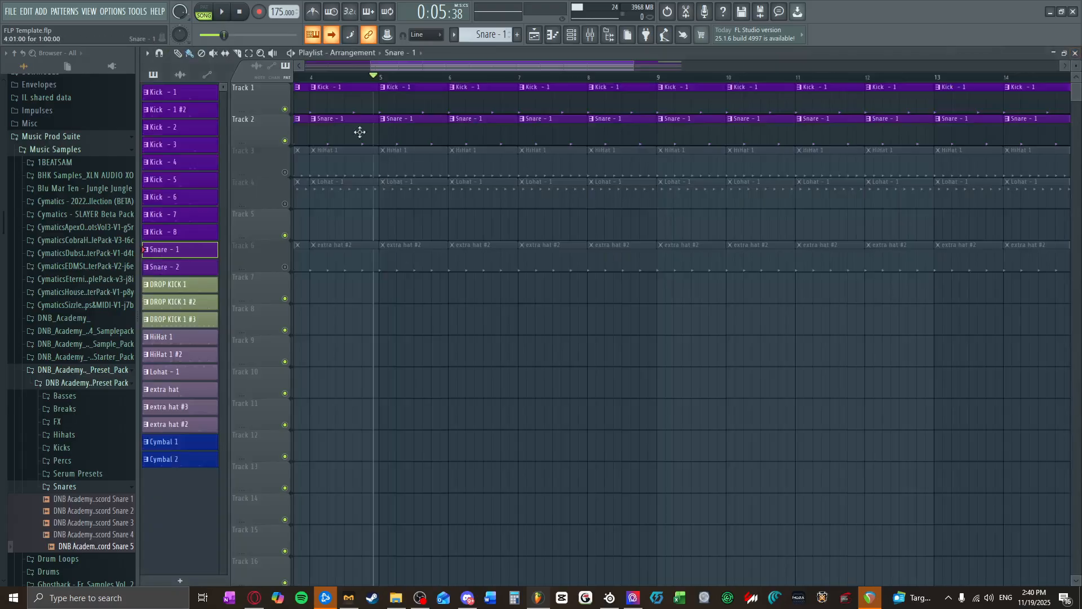
pyautogui.moveTo(302, 77); pyautogui.dragTo(267, 84)
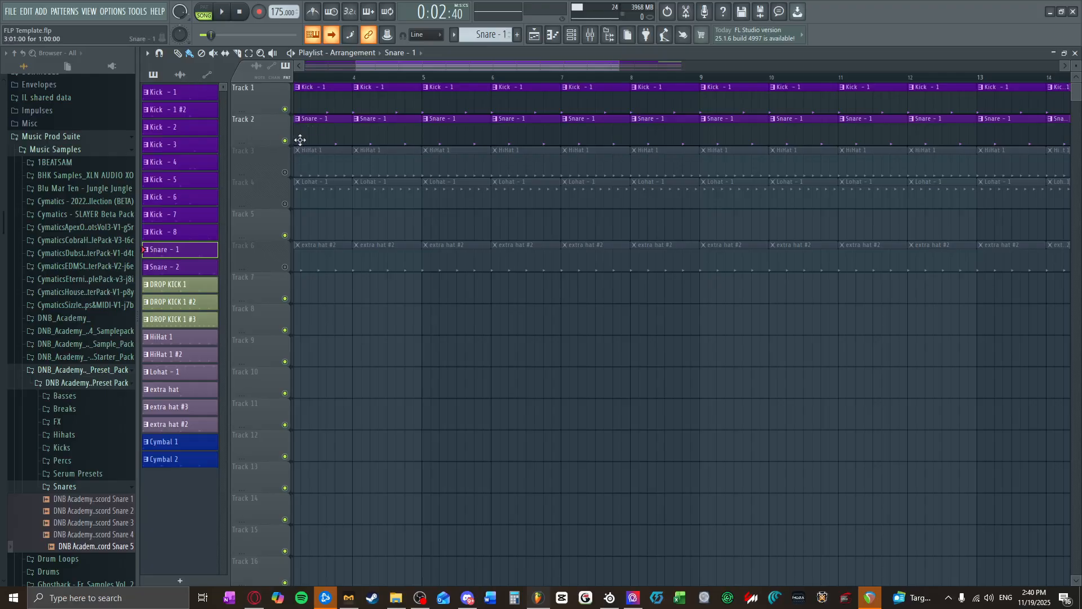
pyautogui.click(284, 172)
pyautogui.click(285, 203)
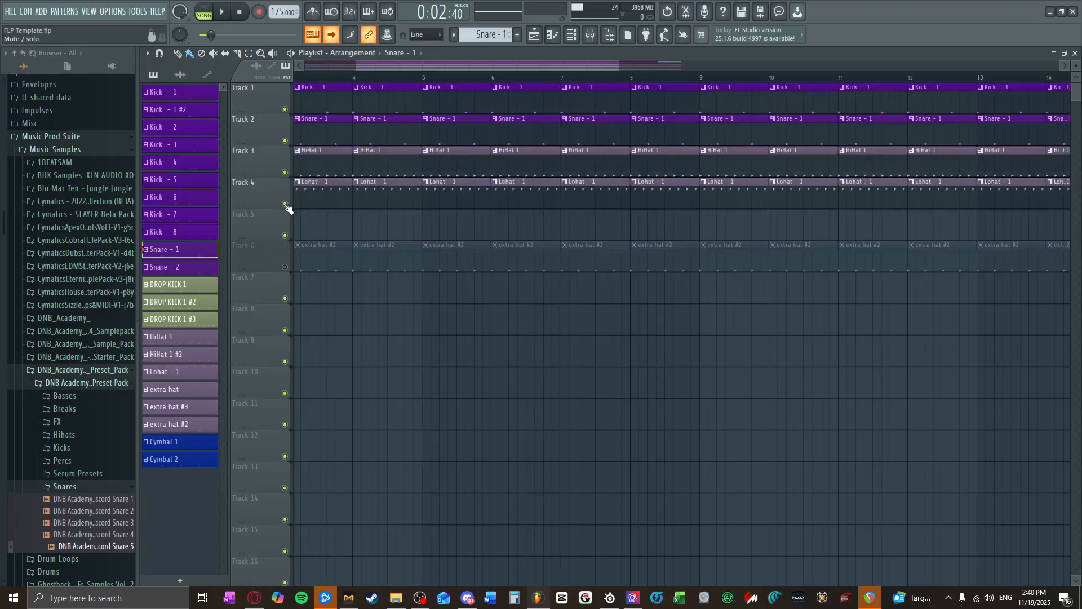
# Step: Show the HiHat 1 pattern as steps in the channel rack and collapse the DNB Academy preset pack folder
pyautogui.click(330, 151)
pyautogui.press('F6')
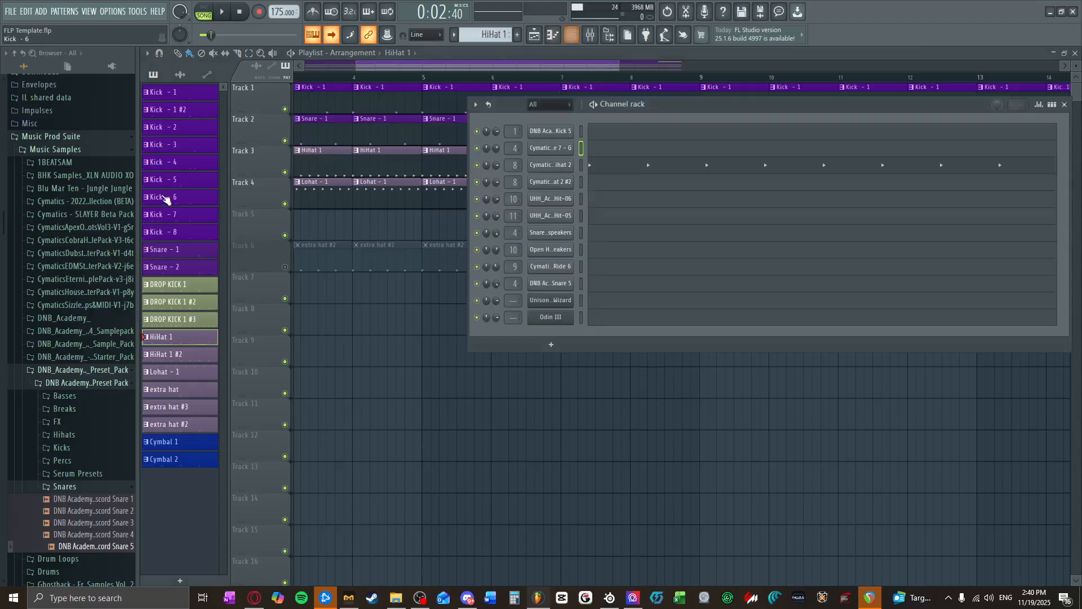
pyautogui.click(94, 374)
pyautogui.scroll(-2, 95, 376)
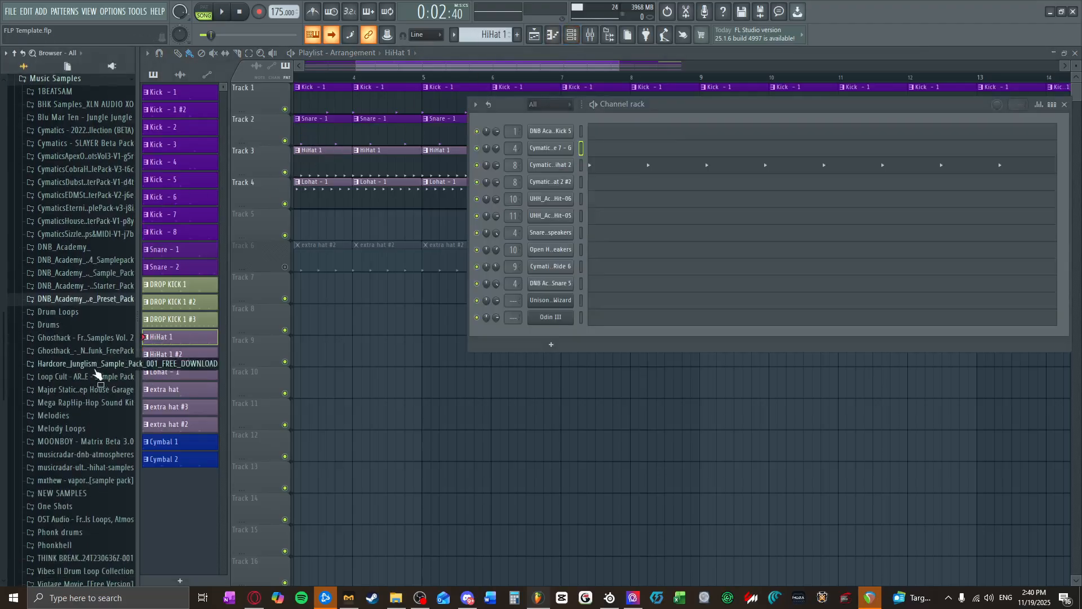
pyautogui.click(1052, 104)
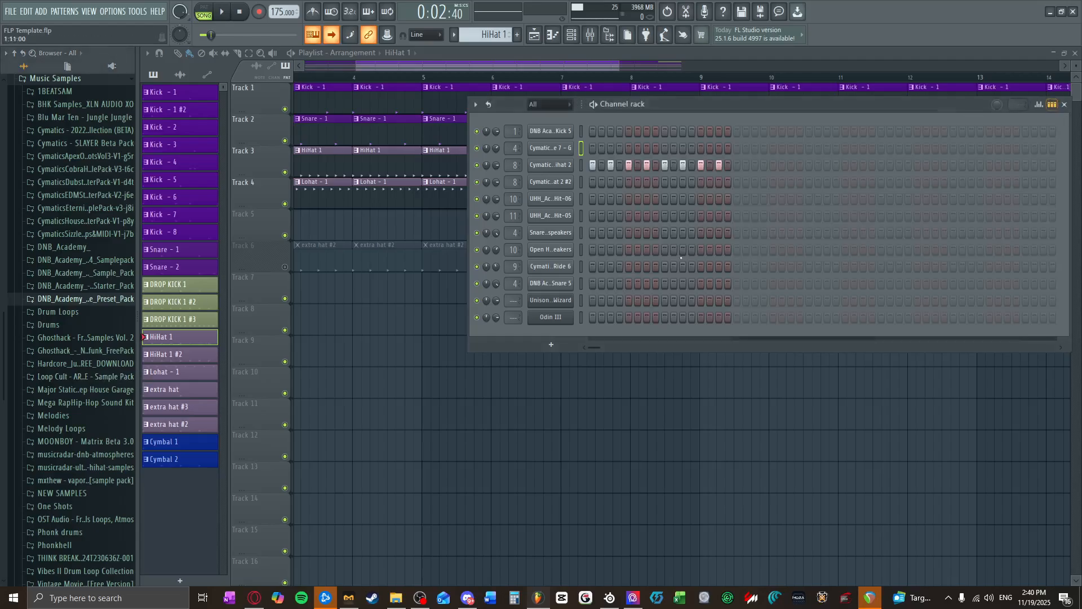
# Step: Open the hats & cymbals folder within the one shots of the Loop Cult ARACHNE sample pack
pyautogui.scroll(-3, 77, 469)
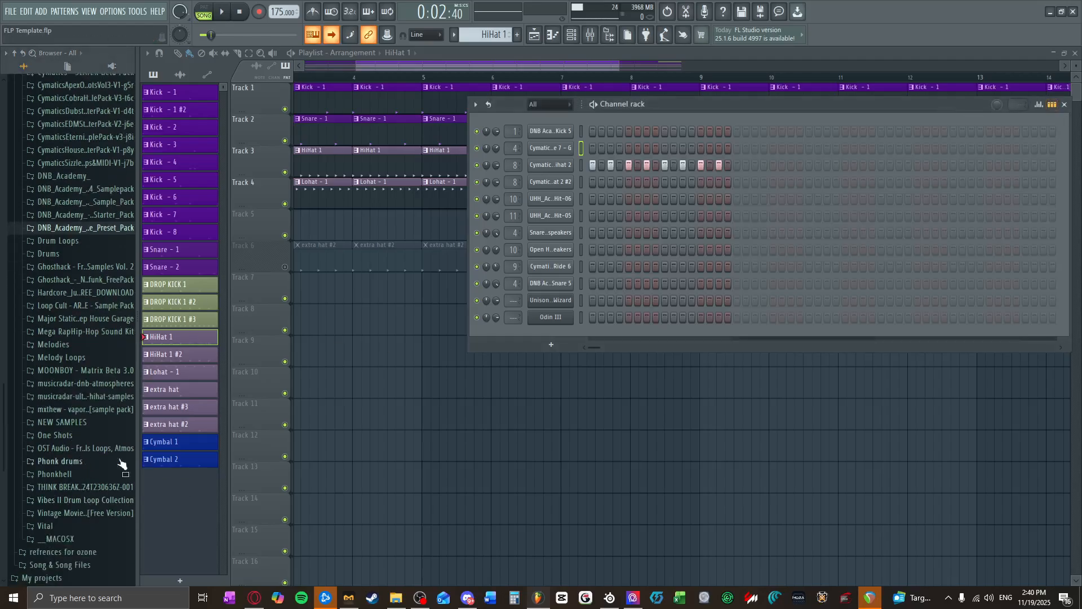
pyautogui.click(84, 292)
pyautogui.click(94, 318)
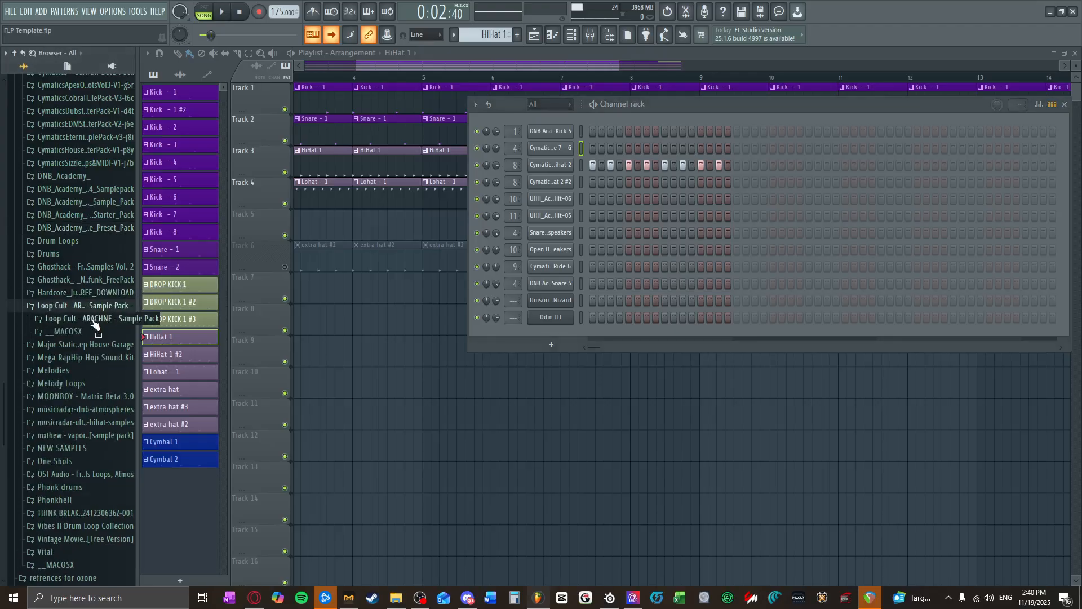
pyautogui.click(91, 318)
pyautogui.click(115, 373)
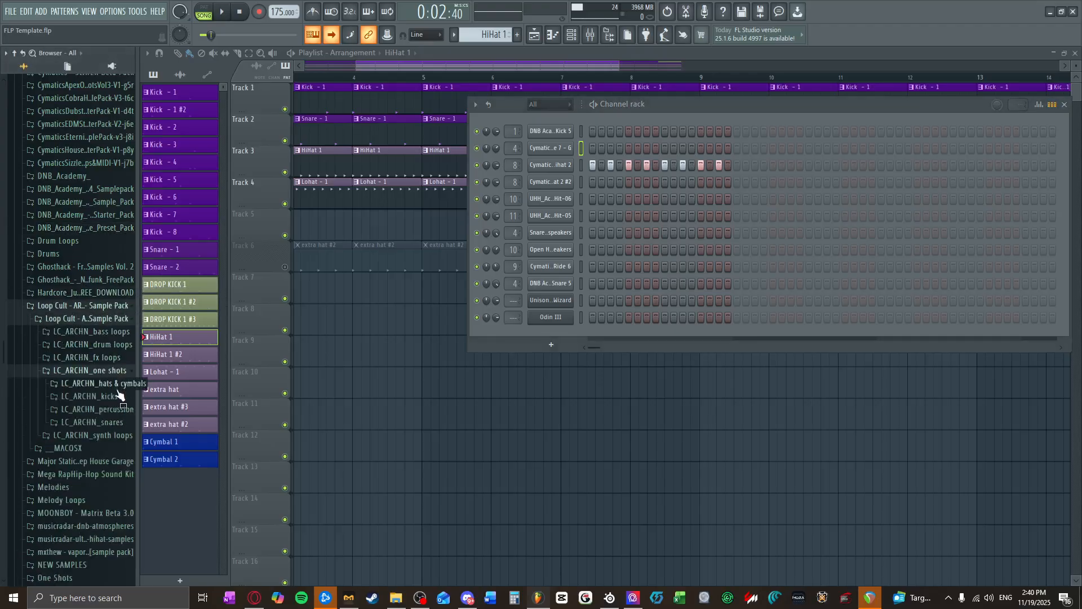
pyautogui.click(115, 390)
# Step: Preview LC_ARCHN_Hat_19 and LC_ARCHN_Hat_17, and load Hat_17 into both Cymatics hi-hat channels
pyautogui.click(110, 364)
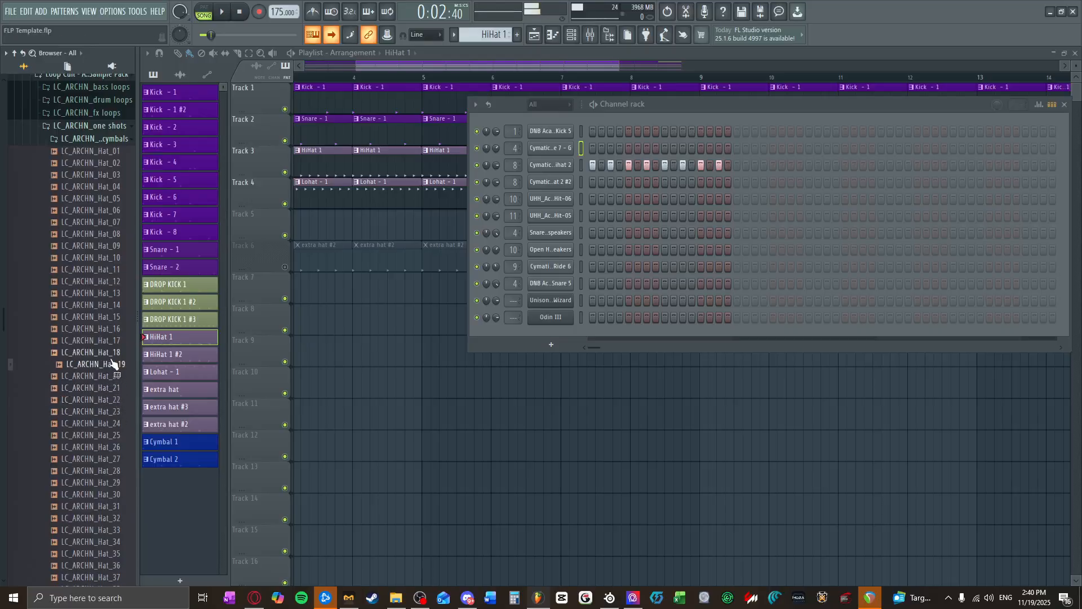
pyautogui.click(104, 341)
pyautogui.moveTo(88, 344); pyautogui.dragTo(555, 167)
pyautogui.moveTo(81, 342); pyautogui.dragTo(546, 182)
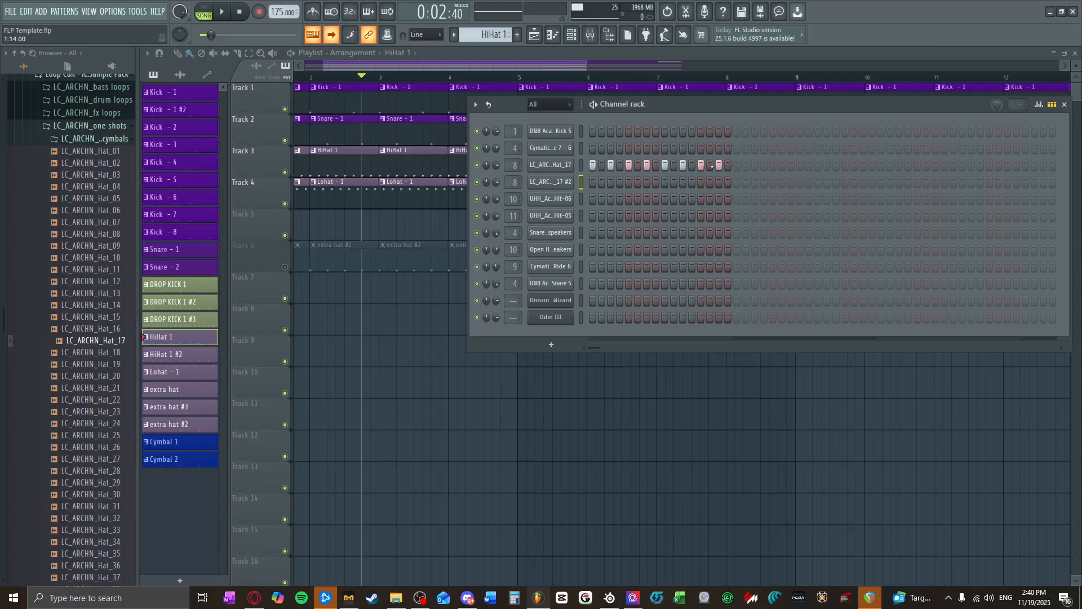
# Step: Fill the alternate offbeat steps of the second LC_ARCHN_Hat_17 channel and lower their velocities to about a quarter
pyautogui.click(1039, 105)
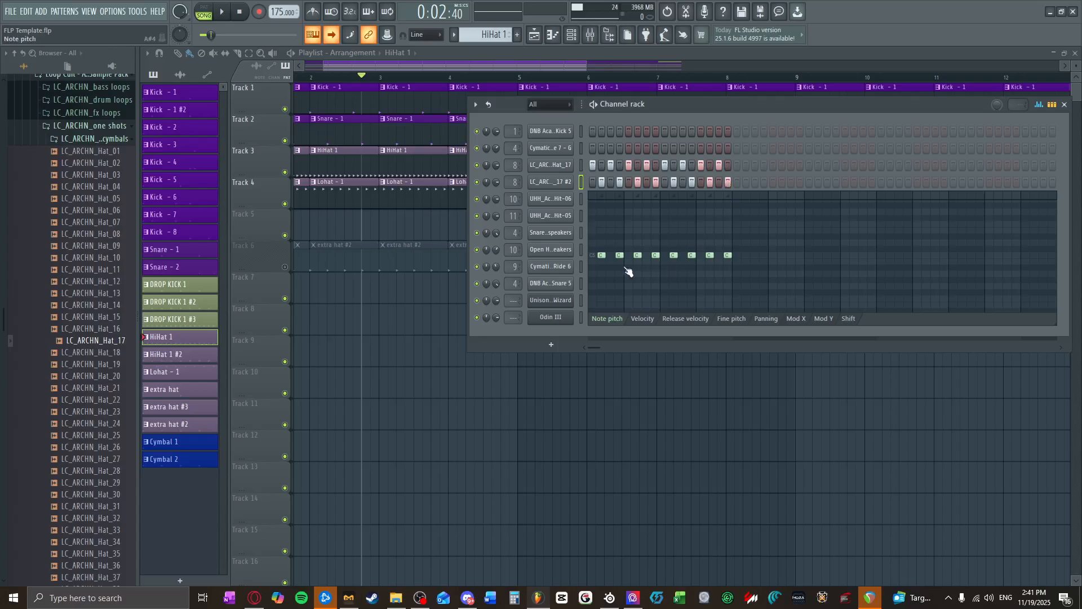
pyautogui.moveTo(606, 262)
pyautogui.mouseDown()
pyautogui.moveTo(736, 268)
pyautogui.moveTo(684, 265)
pyautogui.mouseUp()
pyautogui.click(643, 319)
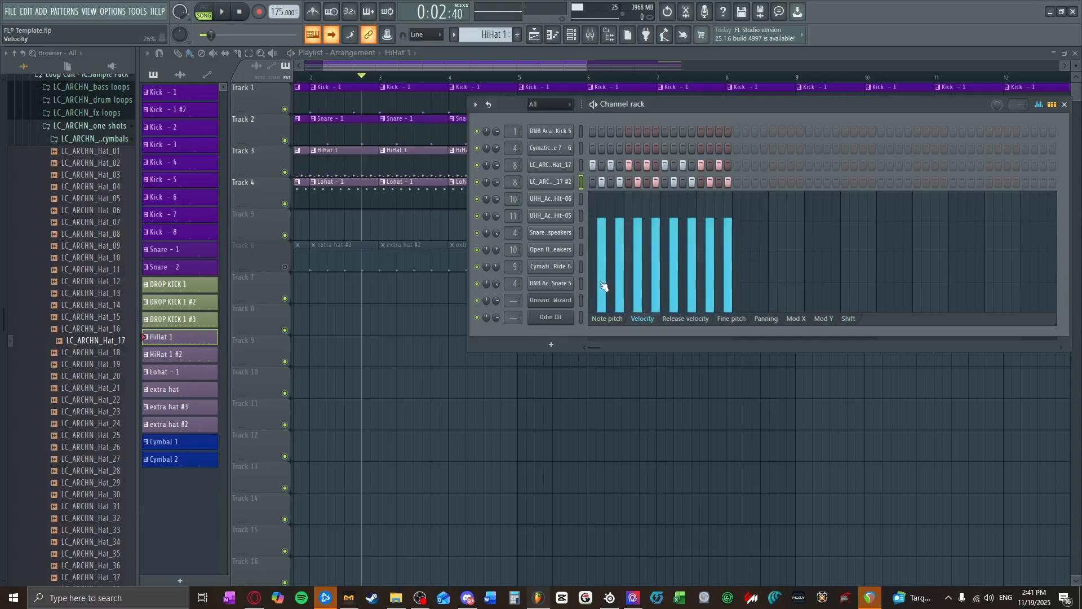
pyautogui.moveTo(602, 285); pyautogui.dragTo(729, 285)
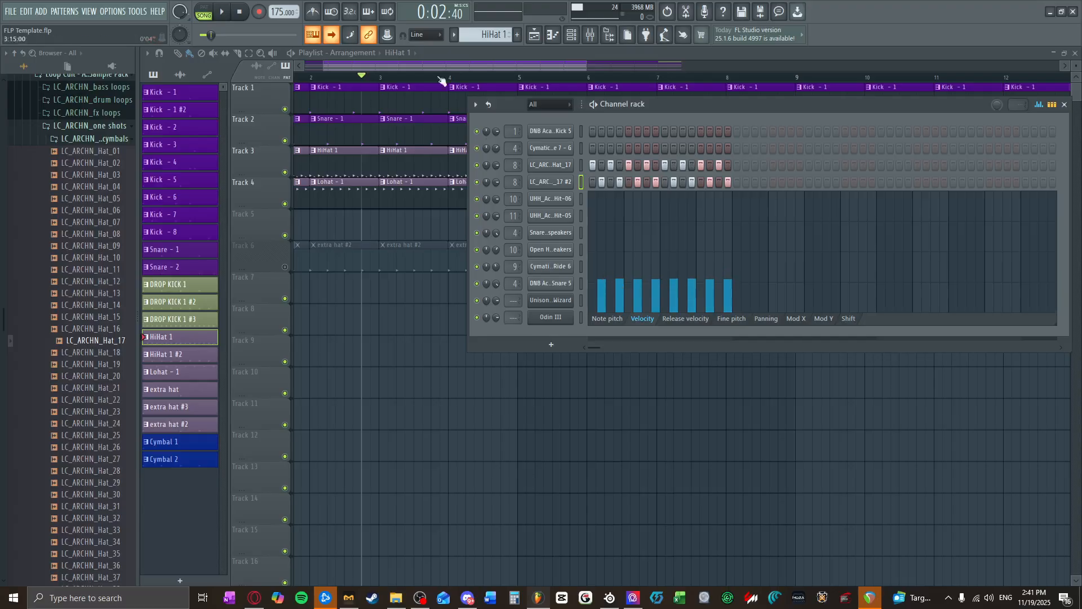
# Step: Switch playback to pattern mode and briefly play the HiHat 1 pattern
pyautogui.click(204, 11)
pyautogui.click(221, 11)
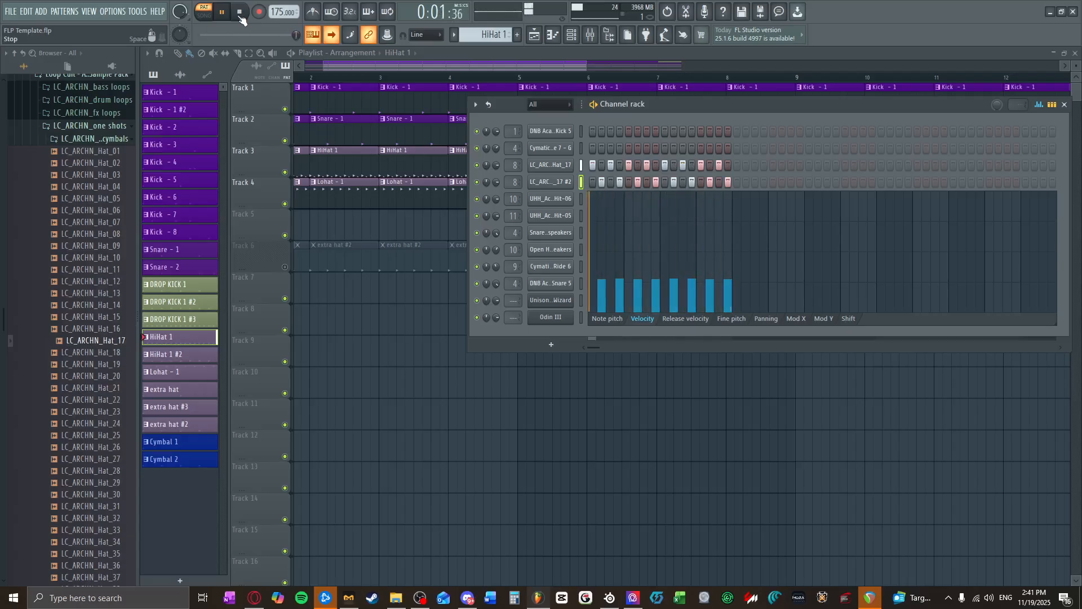
pyautogui.click(240, 14)
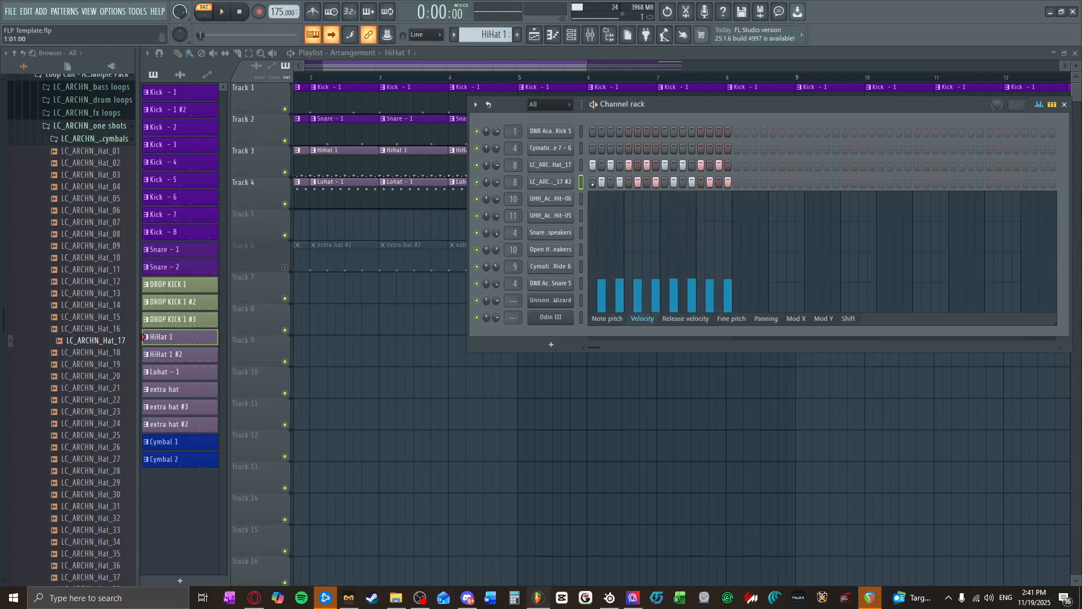
# Step: Clear all steps from the second LC_ARCHN_Hat_17 channel, close the channel rack and return playback to song mode
pyautogui.moveTo(592, 184); pyautogui.dragTo(748, 178)
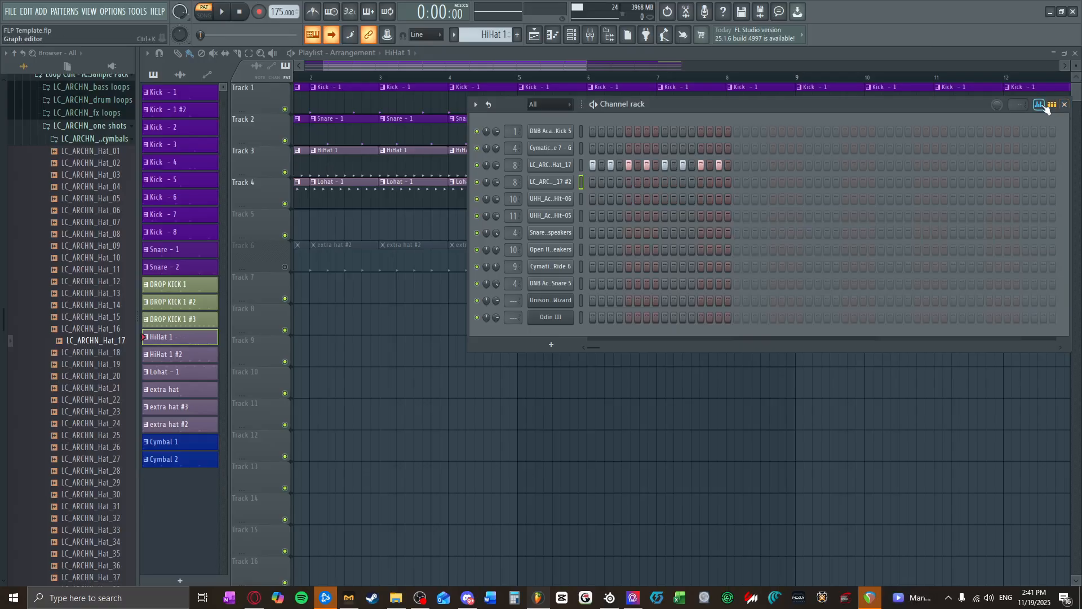
pyautogui.click(1065, 105)
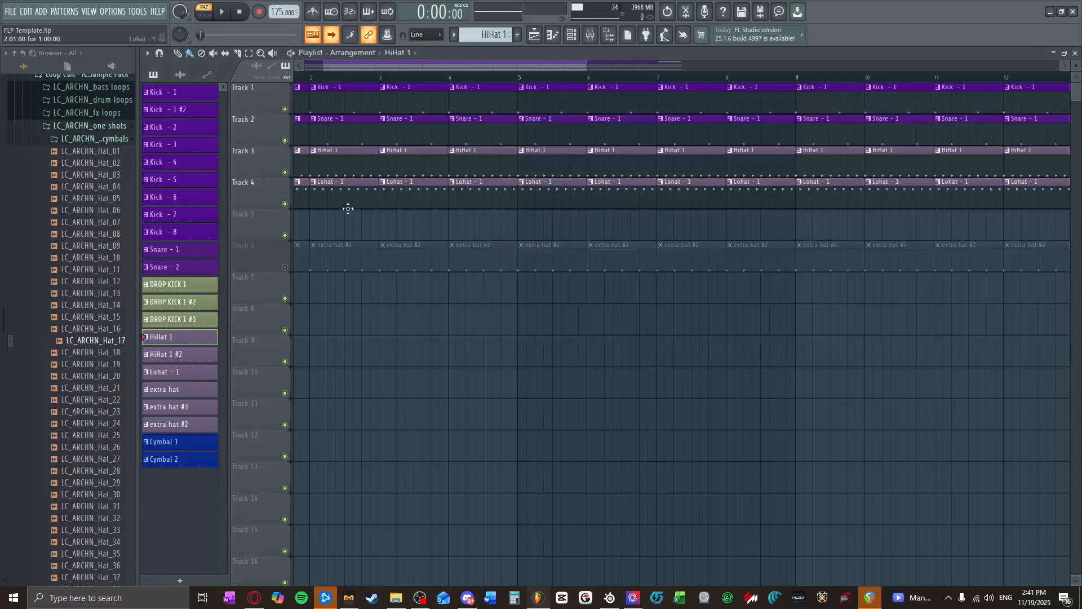
# Step: Play the start of the arrangement, stop it, and briefly unmute Track 6 before muting it again
pyautogui.click(227, 16)
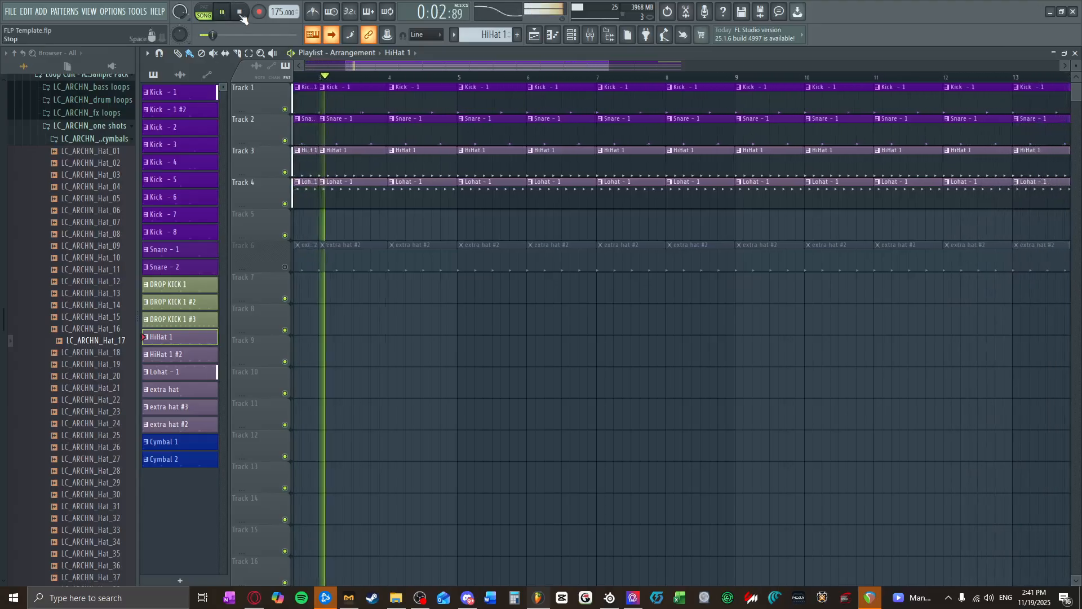
pyautogui.click(241, 13)
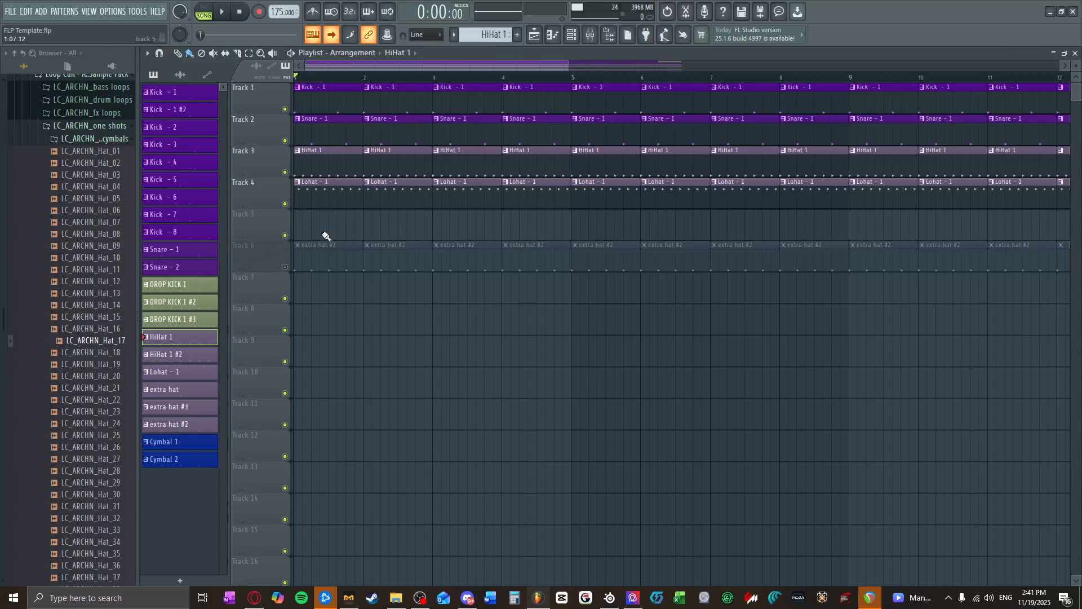
pyautogui.scroll(-3, 321, 234)
pyautogui.click(284, 267)
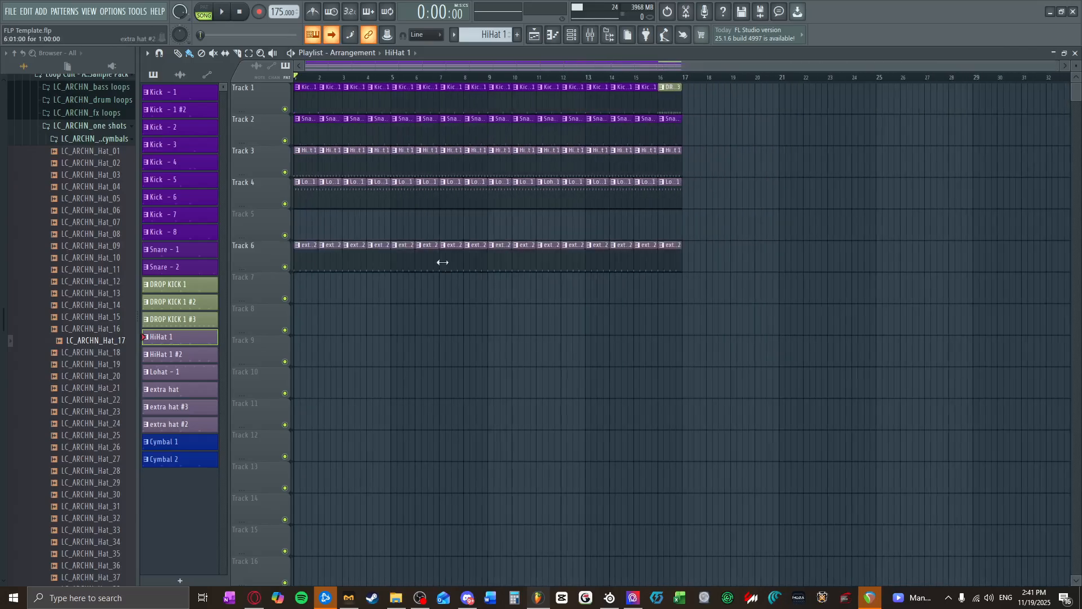
pyautogui.click(285, 266)
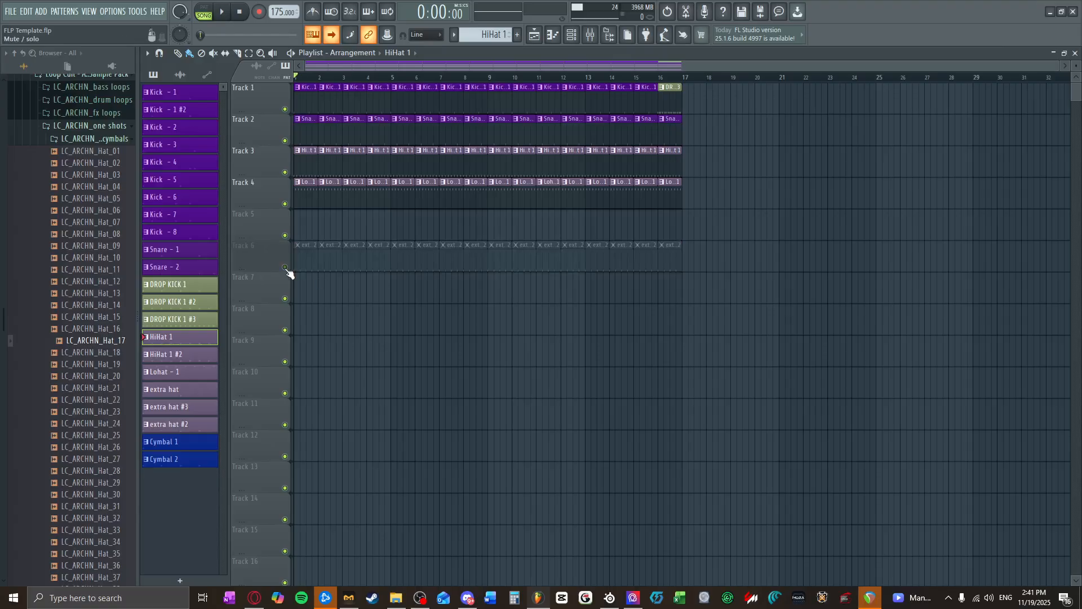
# Step: Preview several LC_ARCHN hats between Hat_01 and Hat_27, and add LC_ARCHN_Hat_27 as a new channel at the end of the channel rack
pyautogui.click(98, 151)
pyautogui.click(89, 210)
pyautogui.click(85, 258)
pyautogui.click(84, 317)
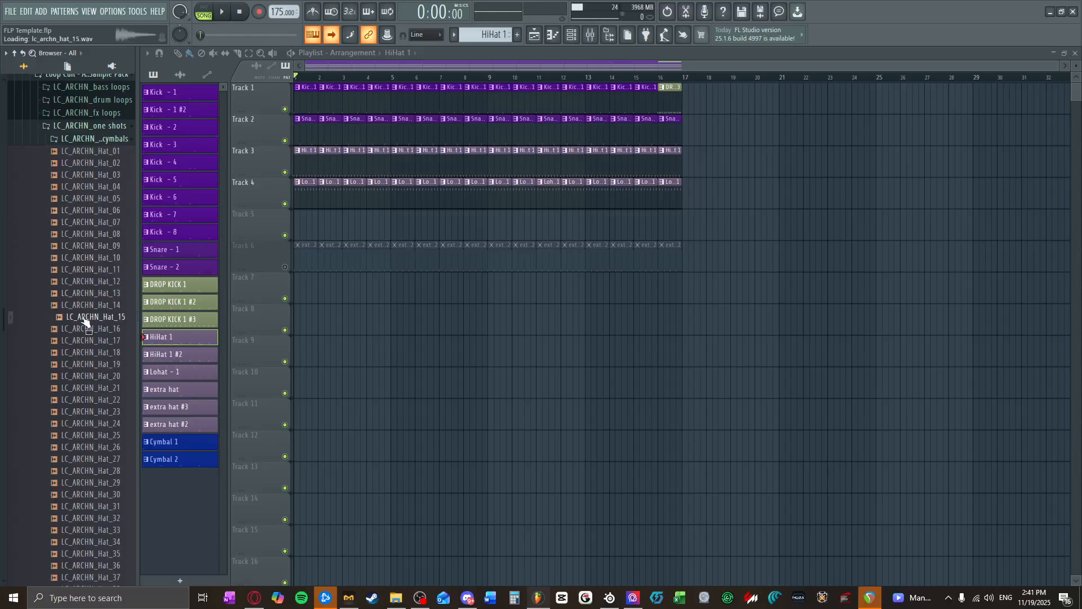
pyautogui.click(79, 423)
pyautogui.click(79, 459)
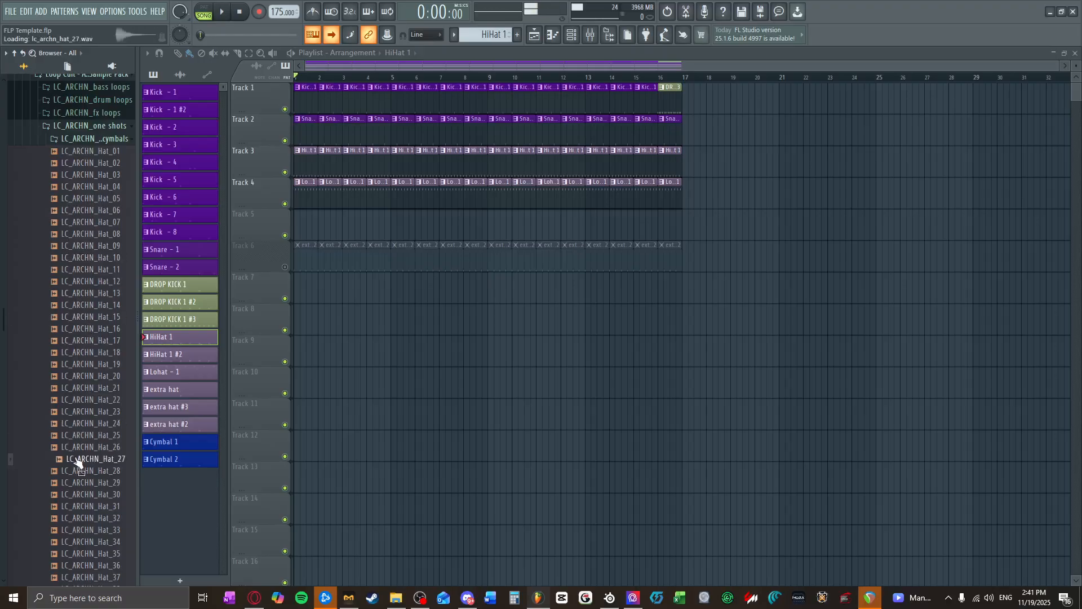
pyautogui.press('F6')
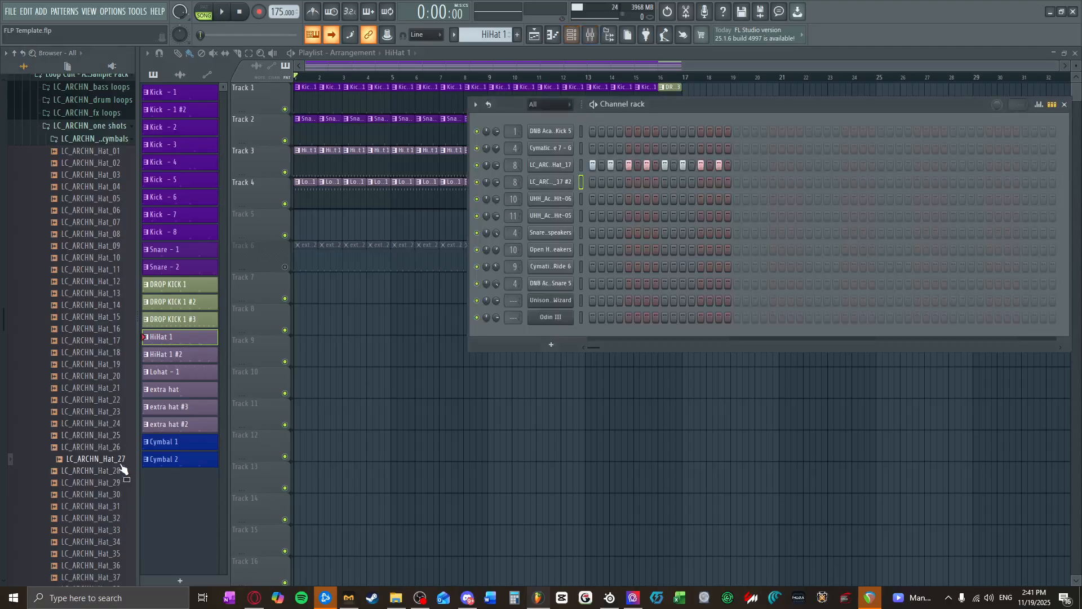
pyautogui.moveTo(123, 470); pyautogui.dragTo(533, 331)
# Step: Switch to the empty Pattern 23, fill every 2 steps of the LC_ARCHN_Hat_27 channel and route it to mixer track 10
pyautogui.rightClick(572, 334)
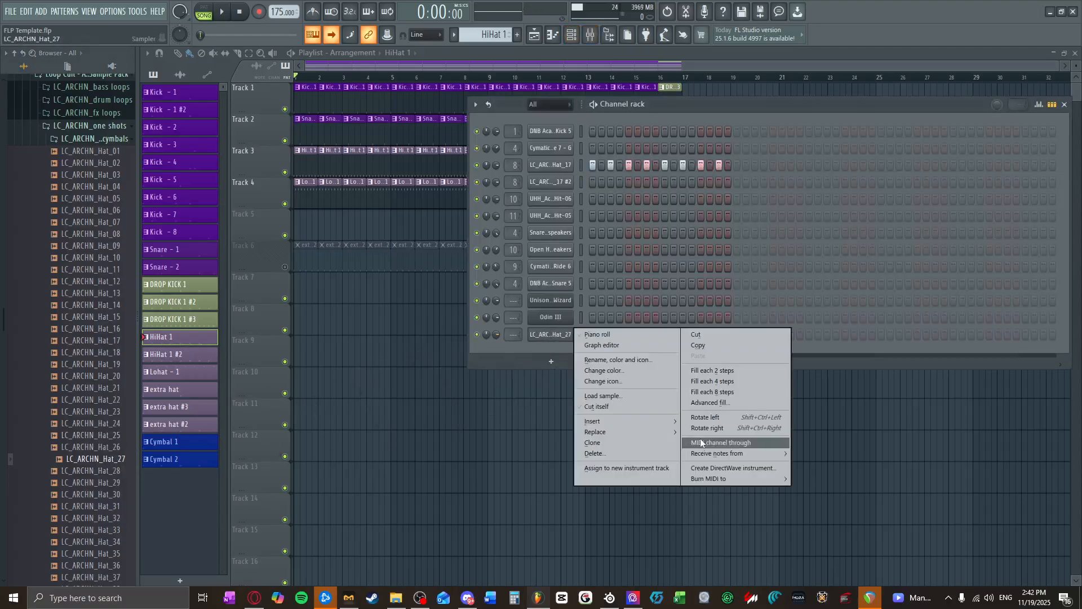
pyautogui.click(490, 38)
pyautogui.moveTo(489, 36); pyautogui.dragTo(489, 16)
pyautogui.rightClick(560, 337)
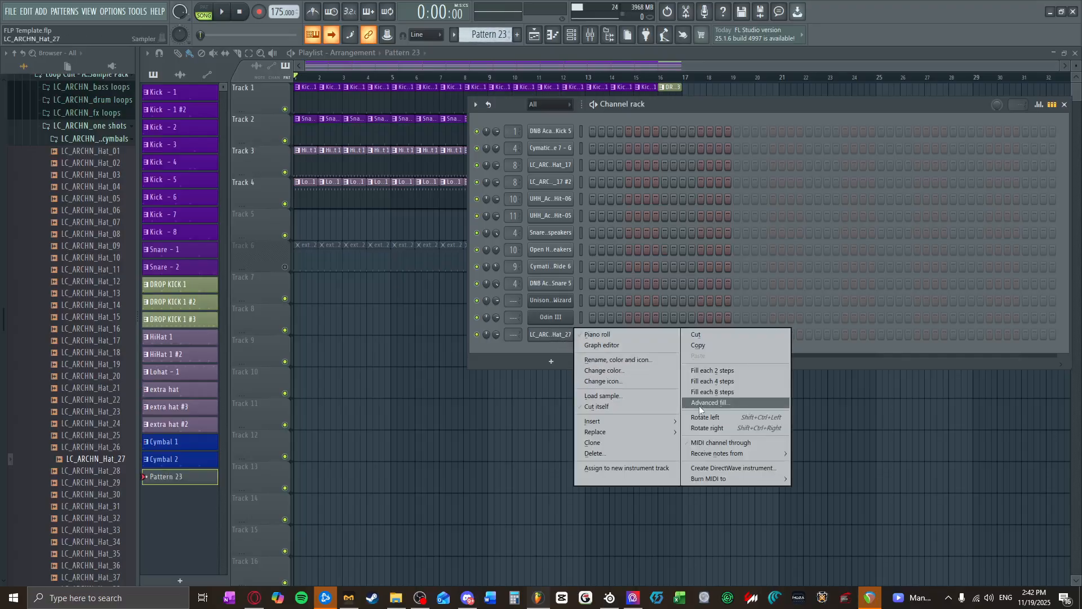
pyautogui.click(708, 370)
pyautogui.moveTo(513, 334); pyautogui.dragTo(513, 329)
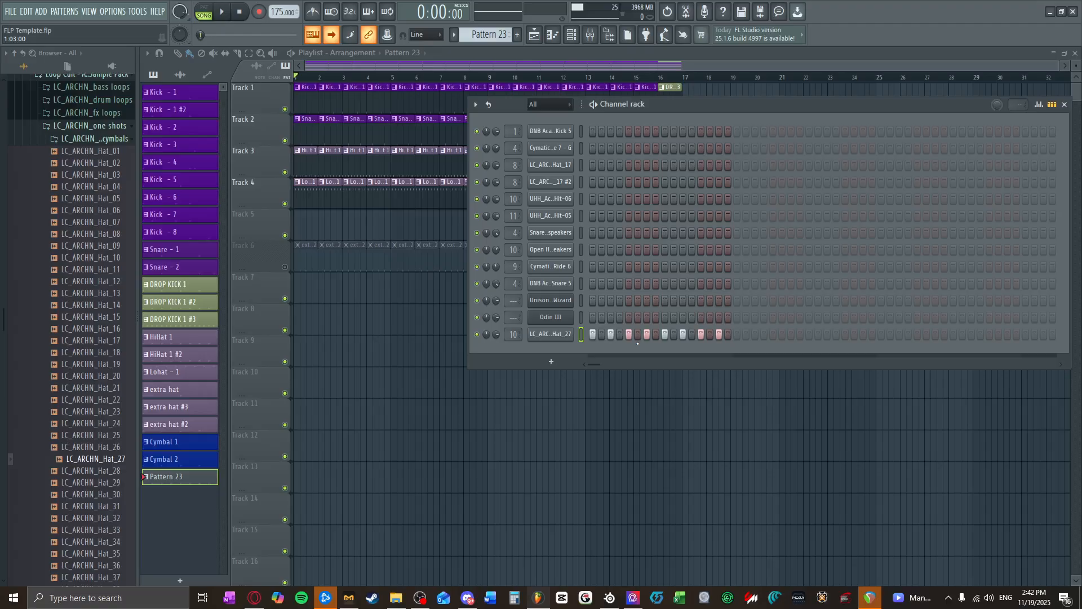
# Step: Examine the Fruity Reeverb 2 and Neutron 3 Elements settings on the Cymbal mixer track, and close both effects and the mixer
pyautogui.click(597, 35)
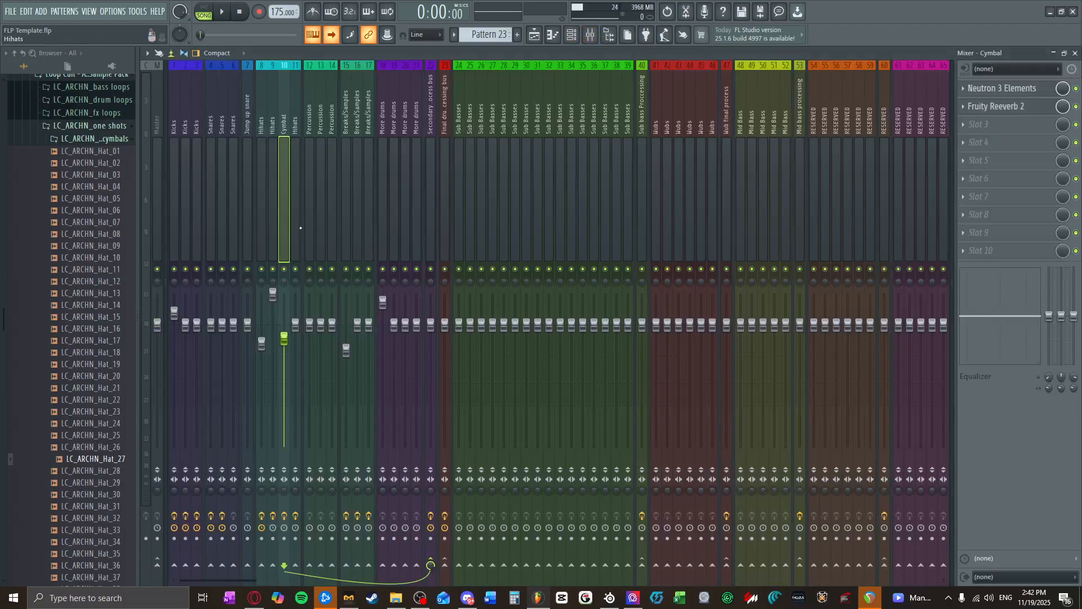
pyautogui.click(991, 108)
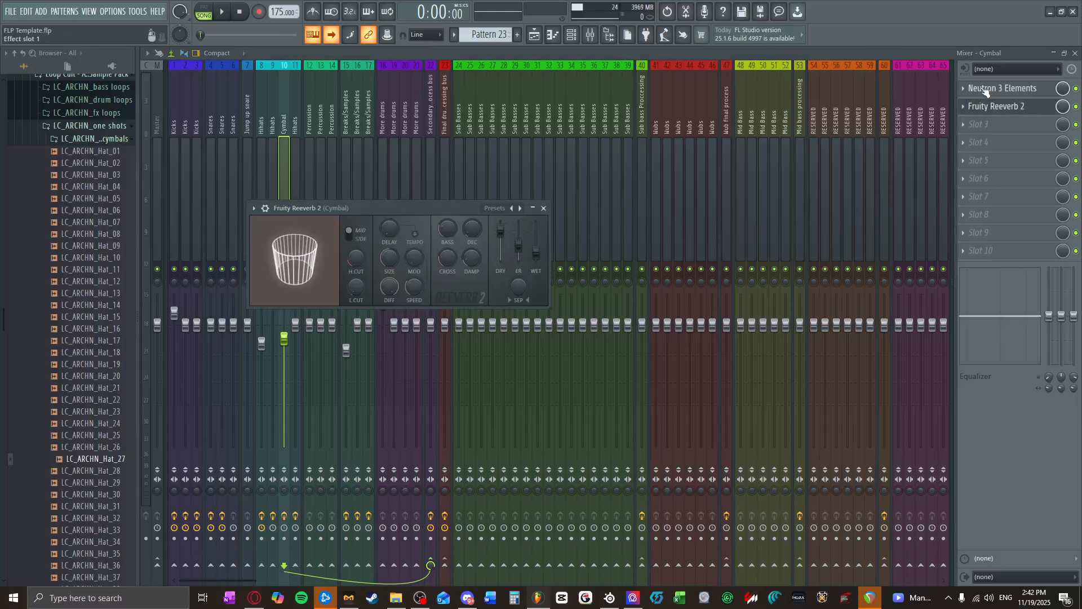
pyautogui.click(986, 90)
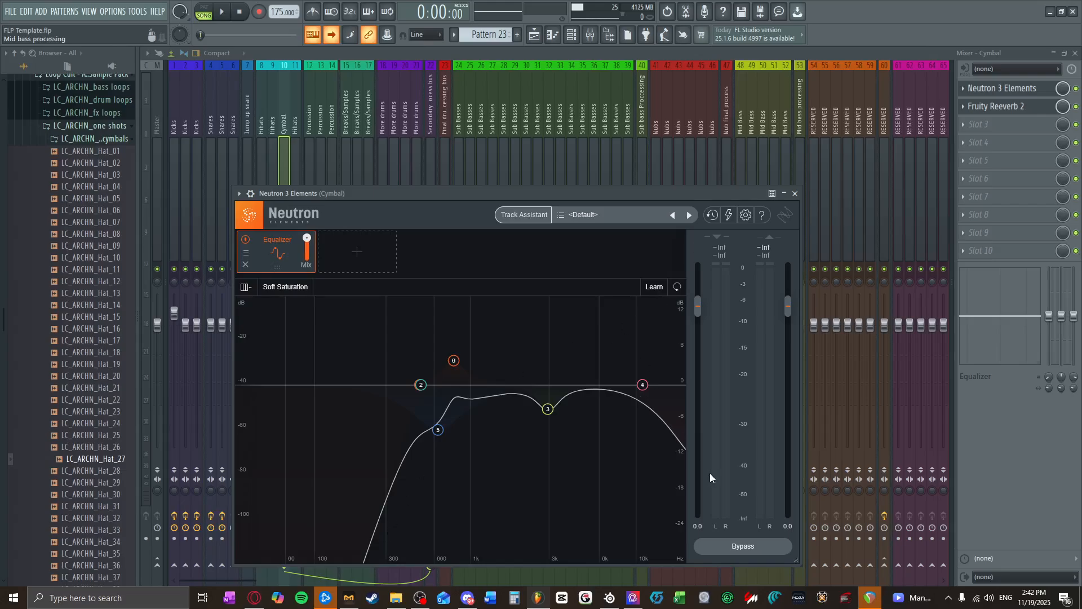
pyautogui.click(795, 194)
pyautogui.click(1075, 54)
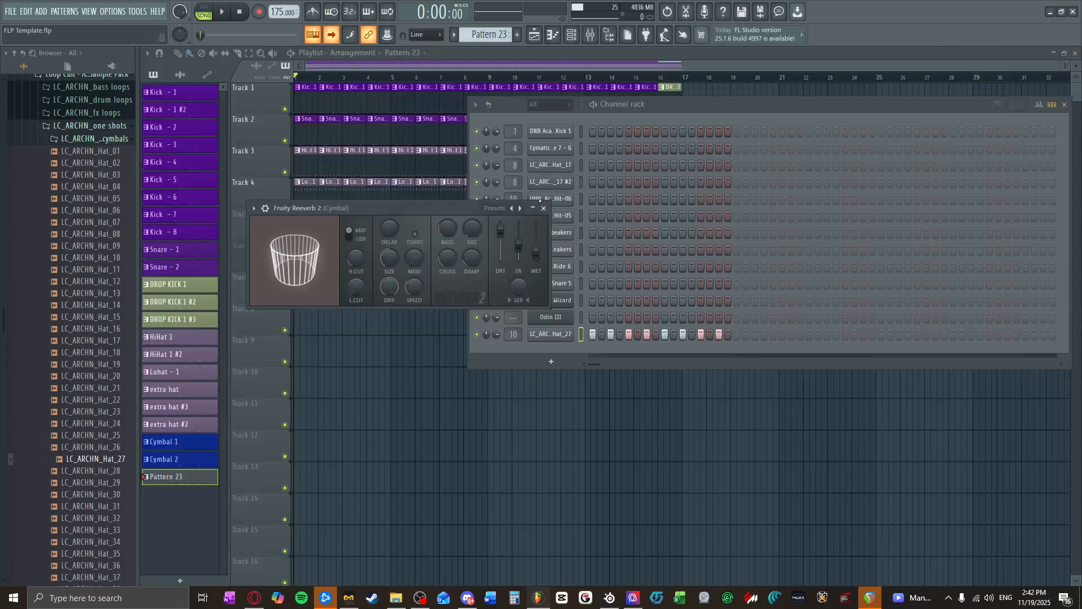
pyautogui.click(544, 209)
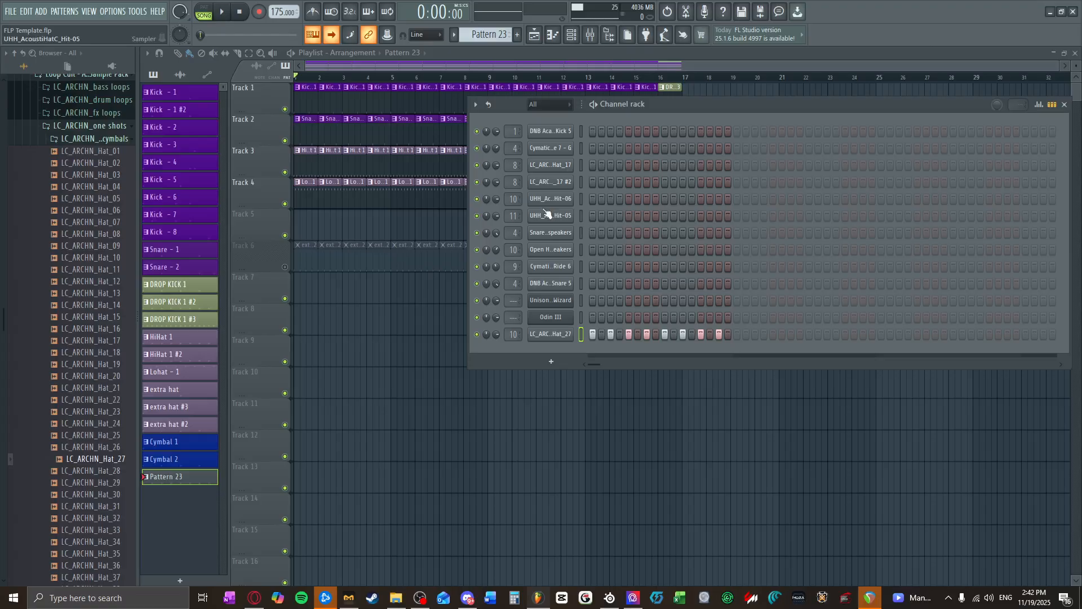
# Step: Paint Pattern 23 clips along Track 5 from bar 1 through bar 16 and start song playback
pyautogui.click(1065, 106)
pyautogui.moveTo(304, 226); pyautogui.dragTo(667, 220)
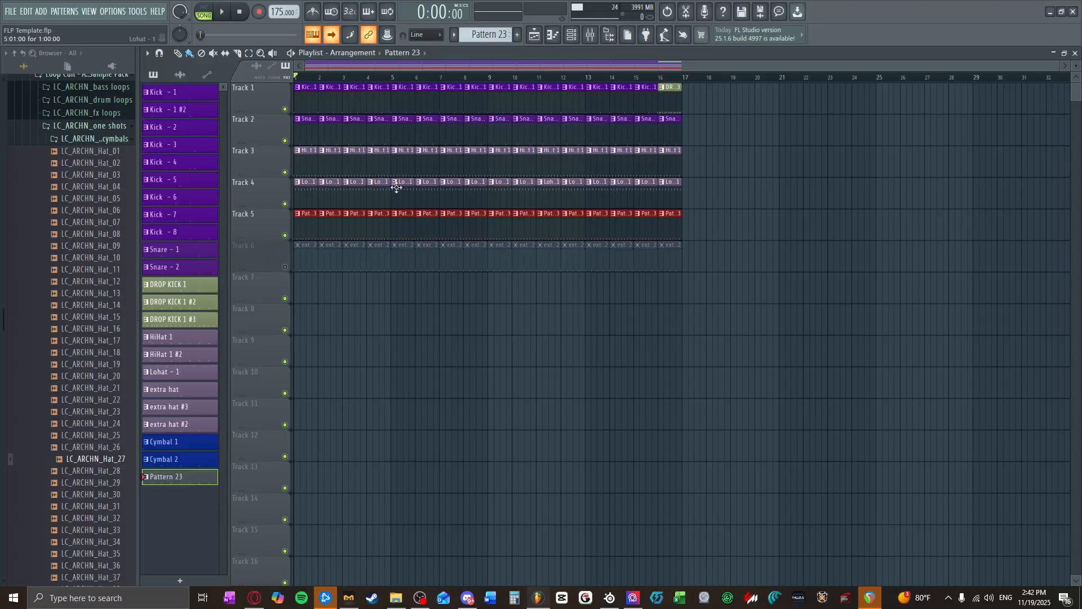
pyautogui.click(225, 11)
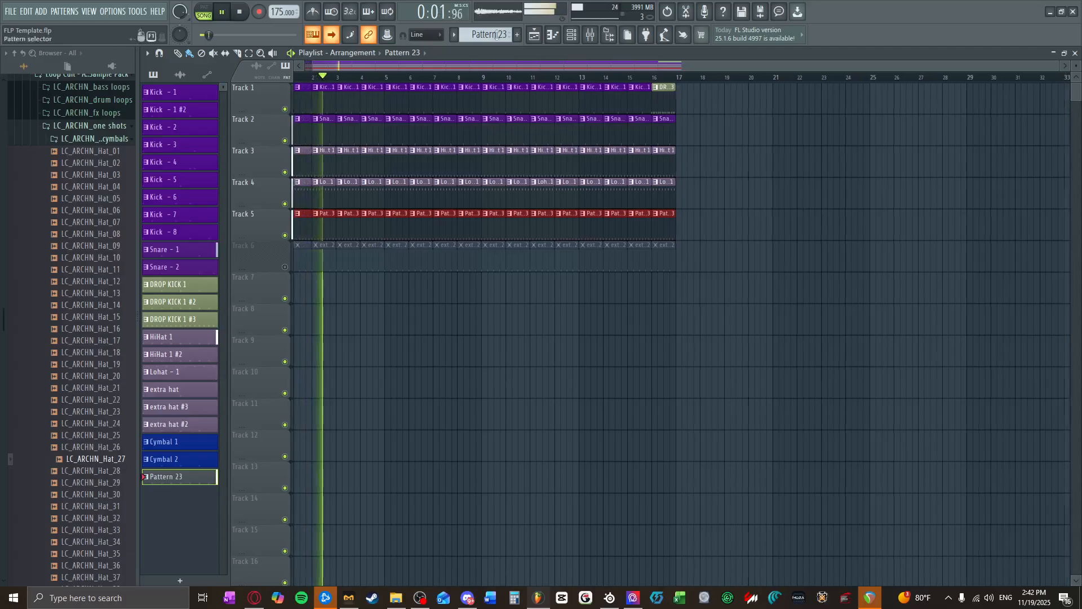
# Step: Raise the volume of the Hihats mixer track 8 slightly above the default level, stop playback and return to the playlist
pyautogui.press('F9')
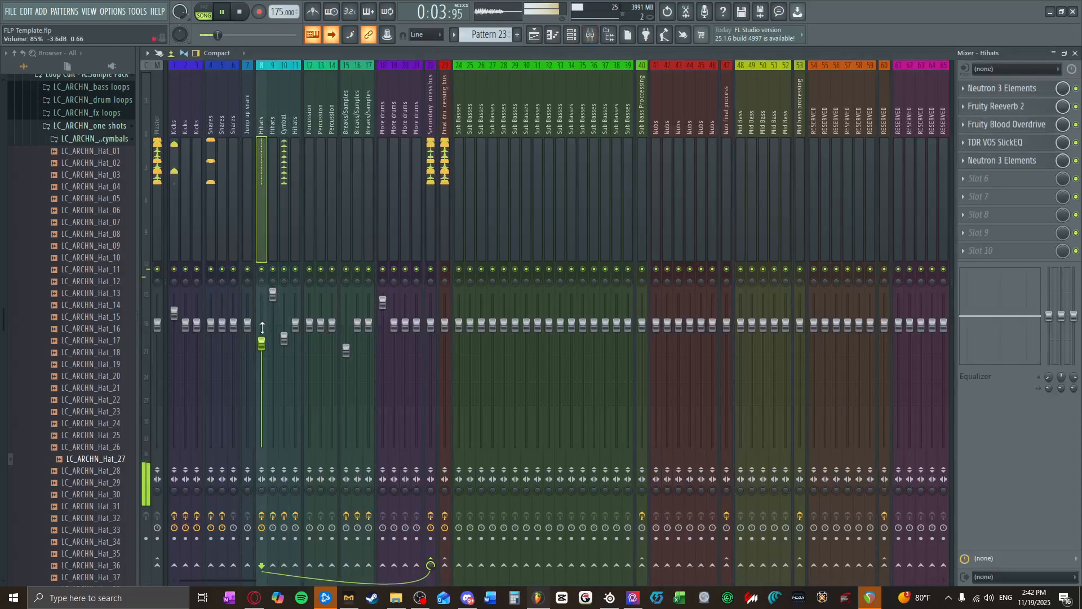
pyautogui.moveTo(262, 327); pyautogui.dragTo(262, 304)
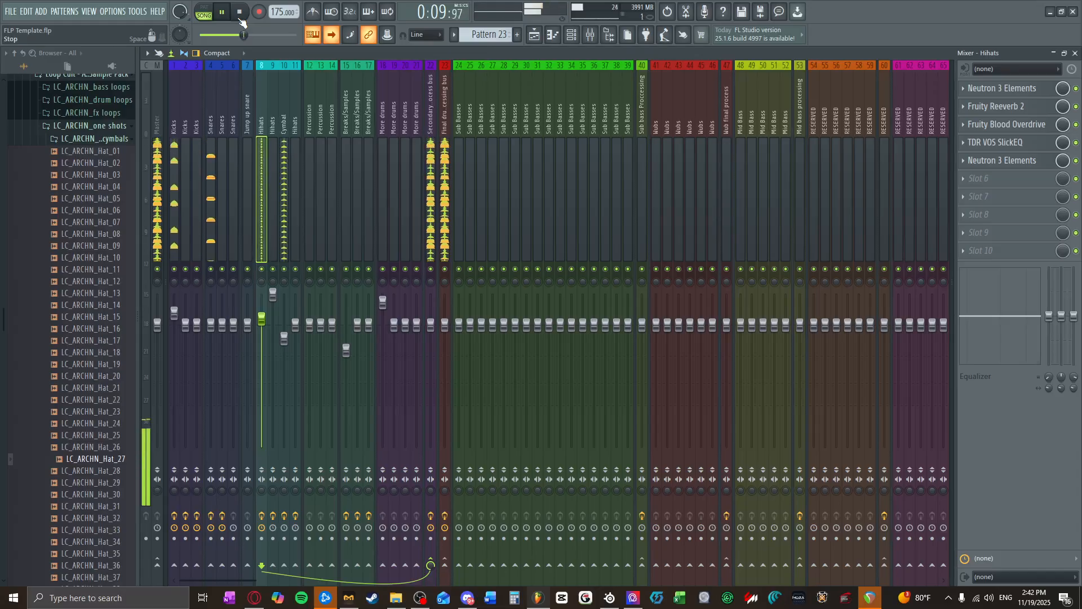
pyautogui.click(240, 21)
pyautogui.press('F5')
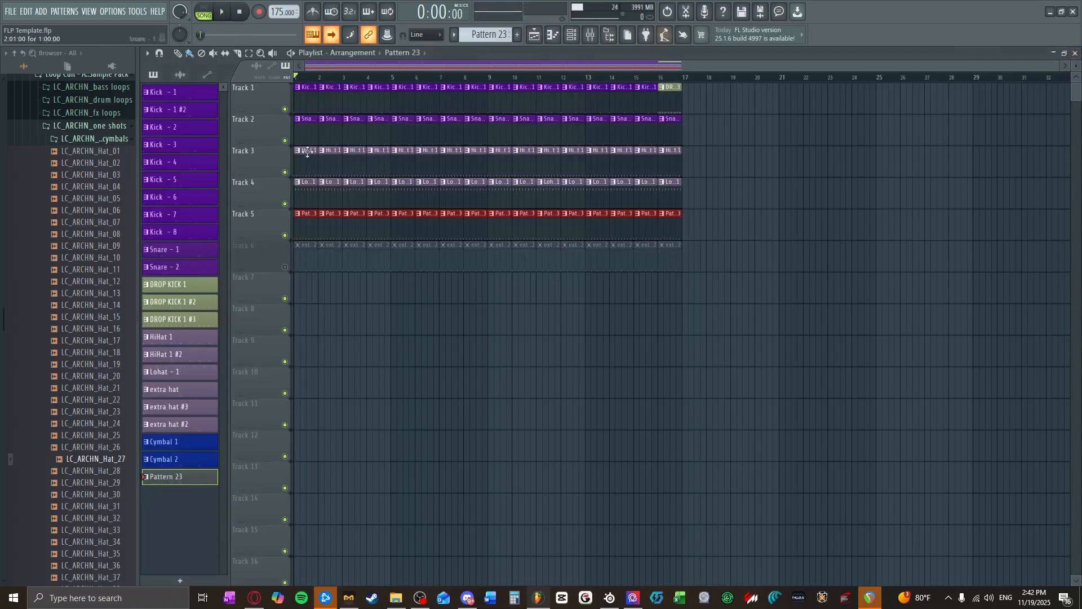
# Step: Unmute Track 6 and open its extra hat #2 pattern in the channel rack
pyautogui.click(286, 267)
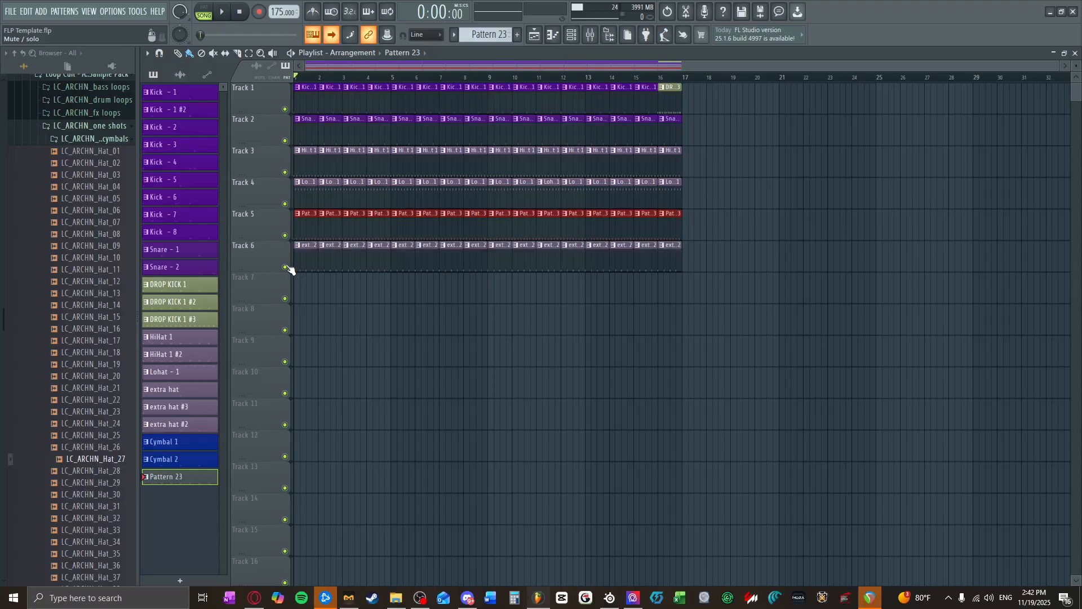
pyautogui.click(302, 261)
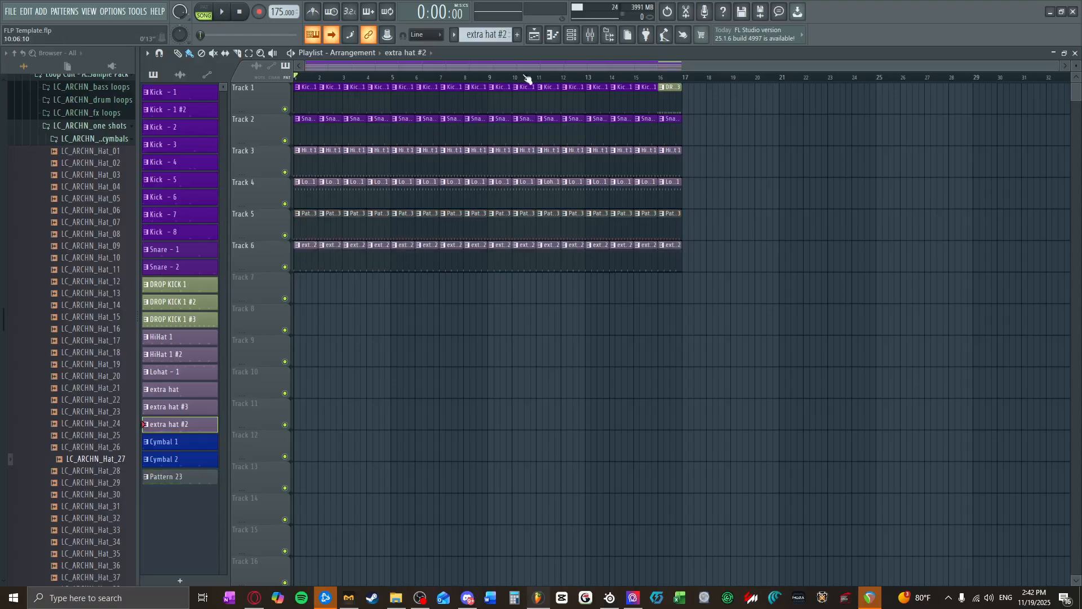
pyautogui.click(571, 34)
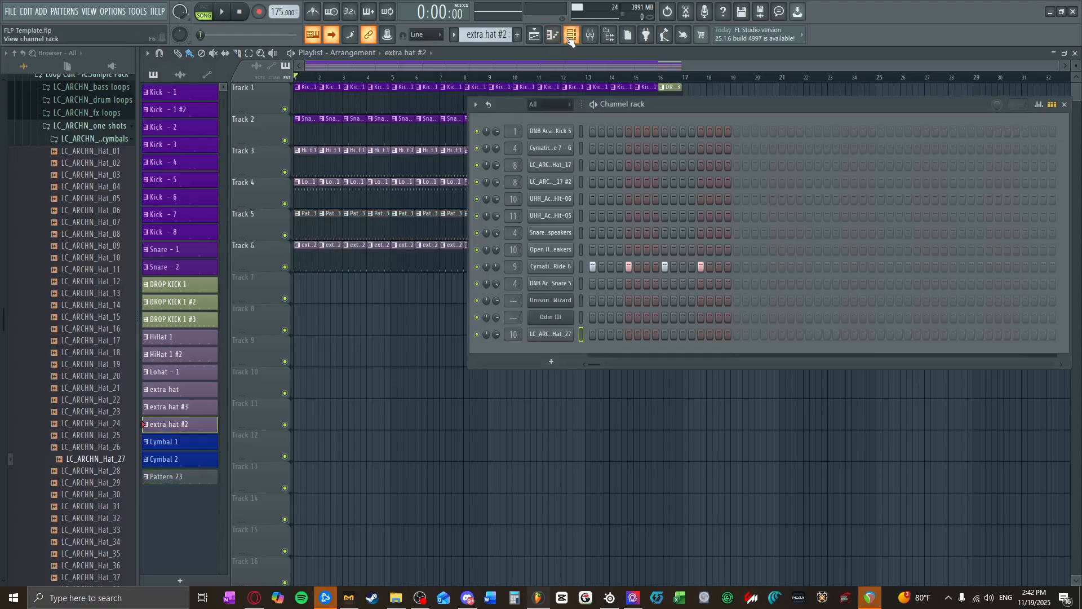
# Step: Browse the sample library to the Hihats - Open folder in the Cymatics House Starter Pack's drum one-shot cymbals
pyautogui.click(111, 127)
pyautogui.scroll(8, 92, 162)
pyautogui.click(90, 241)
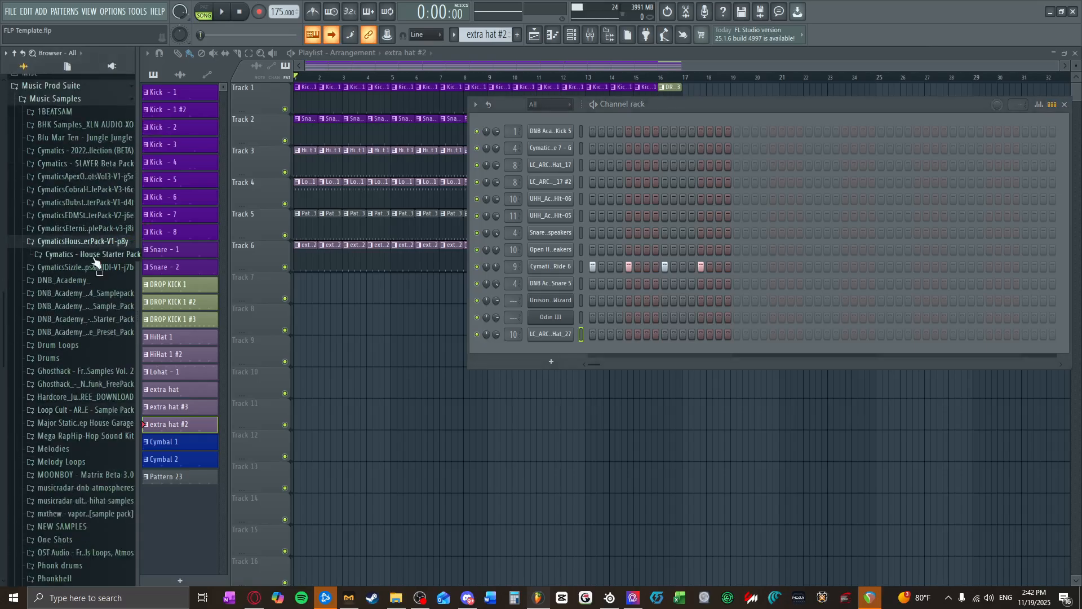
pyautogui.click(88, 254)
pyautogui.click(93, 280)
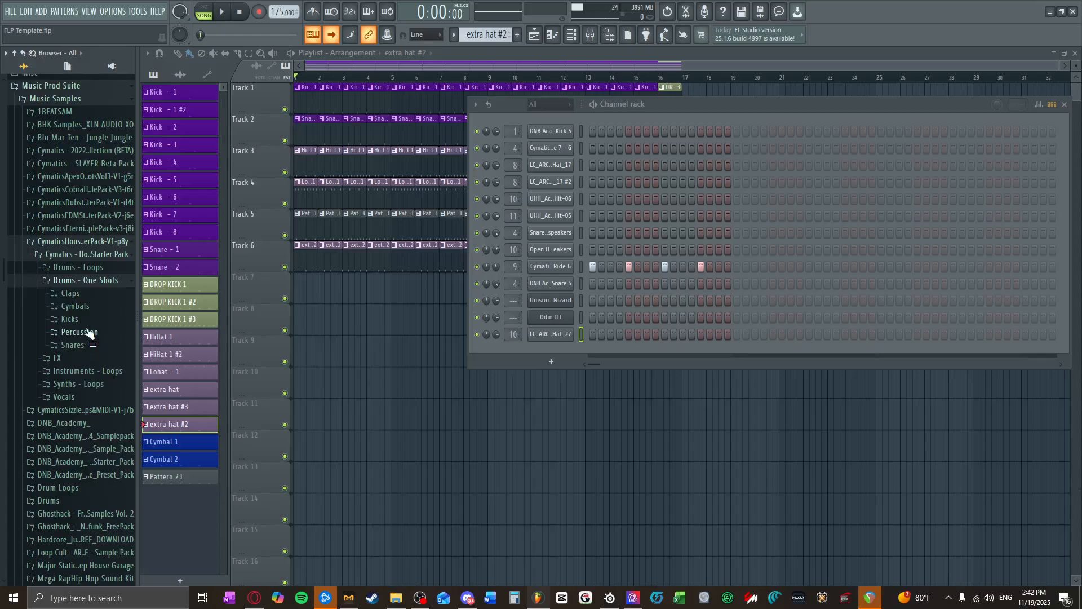
pyautogui.click(72, 294)
pyautogui.click(84, 295)
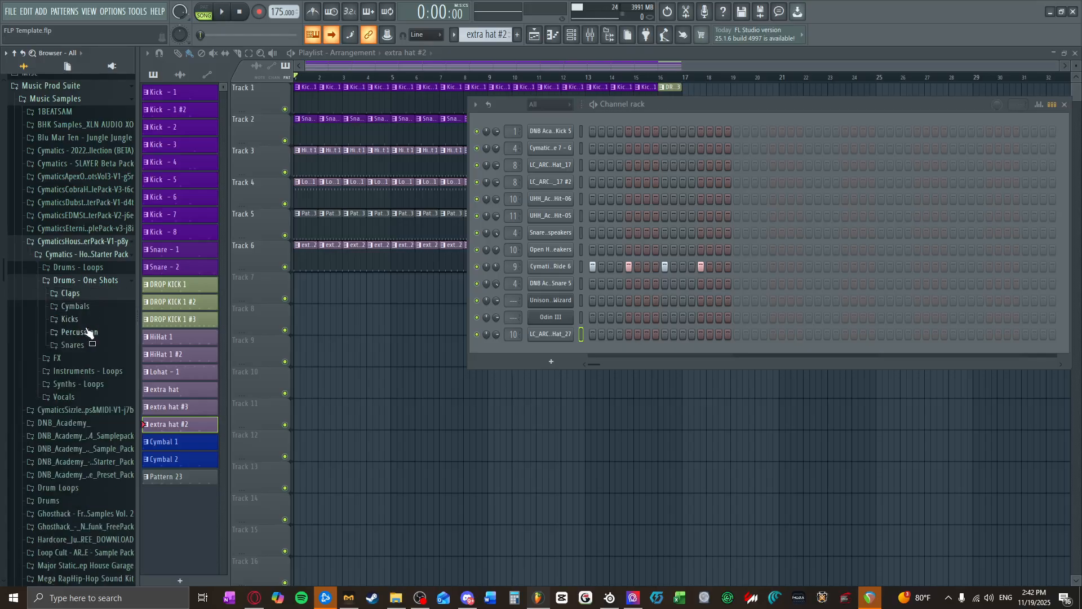
pyautogui.click(76, 306)
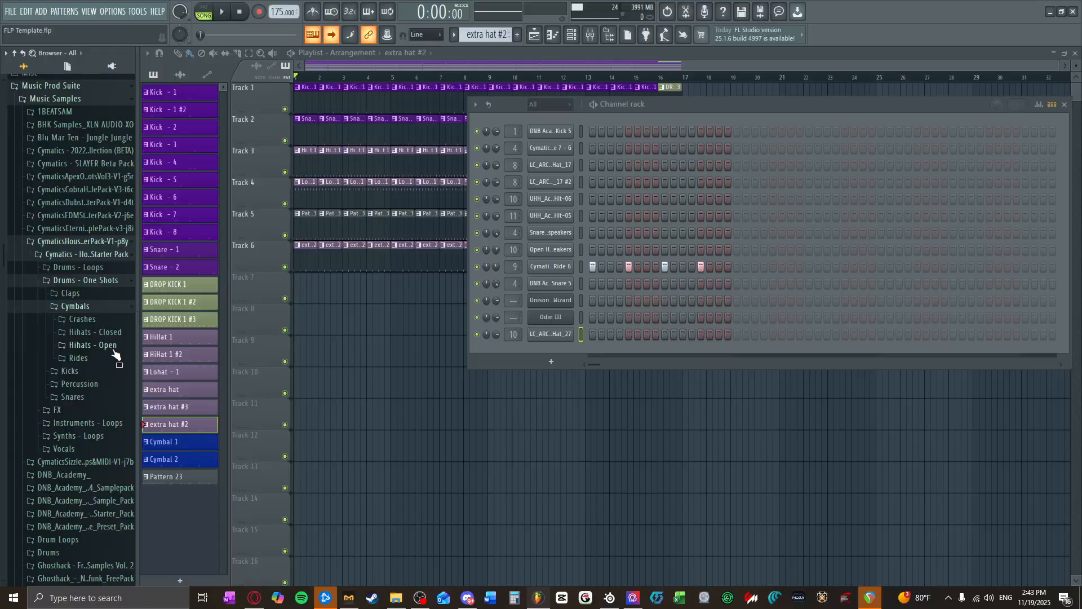
pyautogui.click(96, 345)
# Step: Preview the open hi-hats, replace the Cymatics Ride 6 sample with the second Cymatics Open Hihat 4, and play the arrangement briefly
pyautogui.click(102, 381)
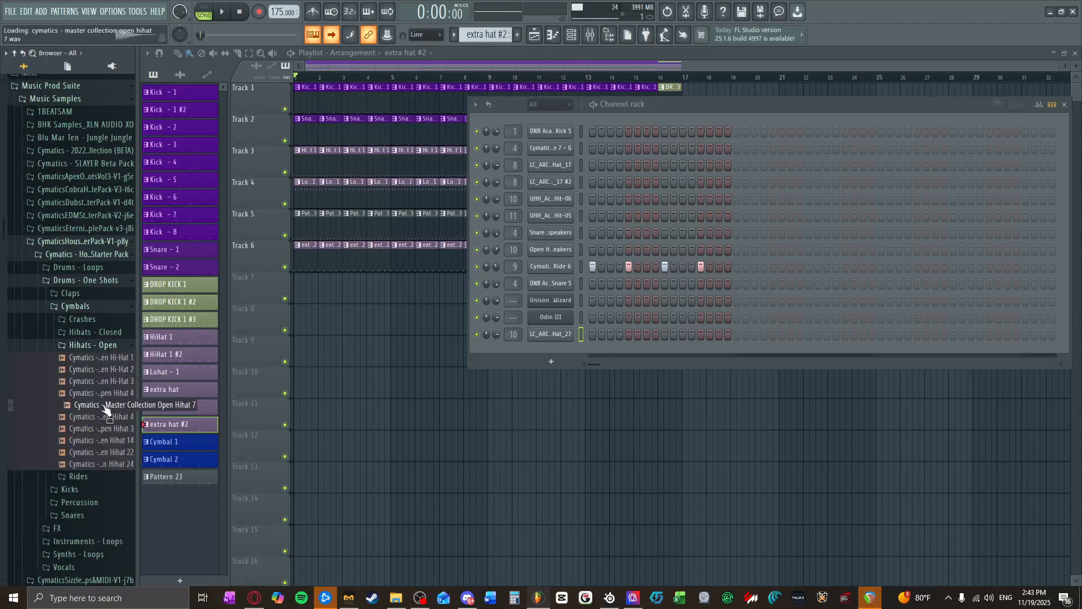
pyautogui.click(101, 417)
pyautogui.moveTo(100, 418); pyautogui.dragTo(558, 265)
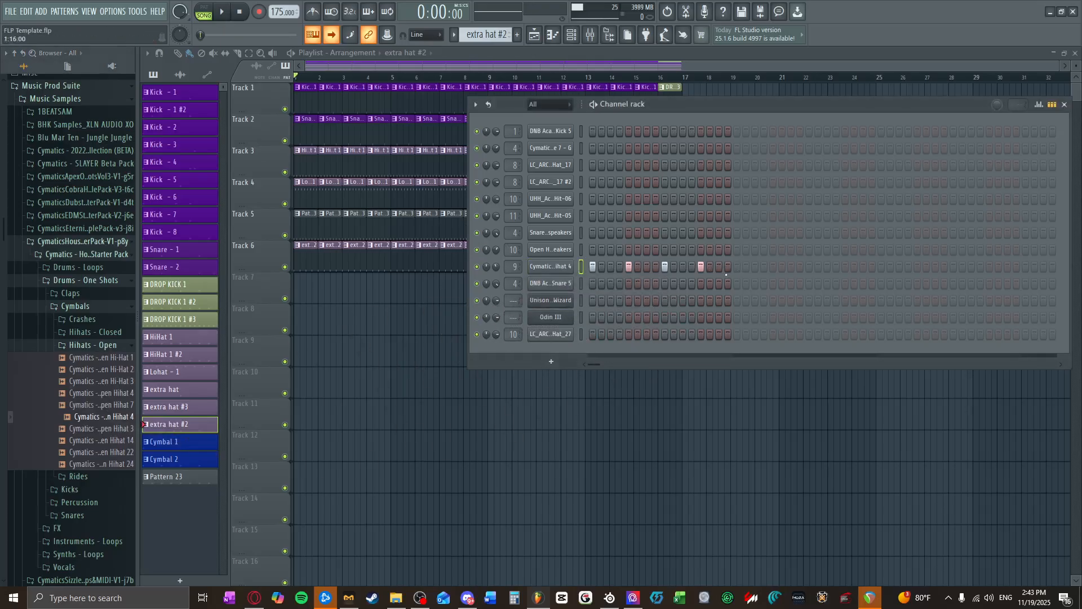
pyautogui.click(227, 14)
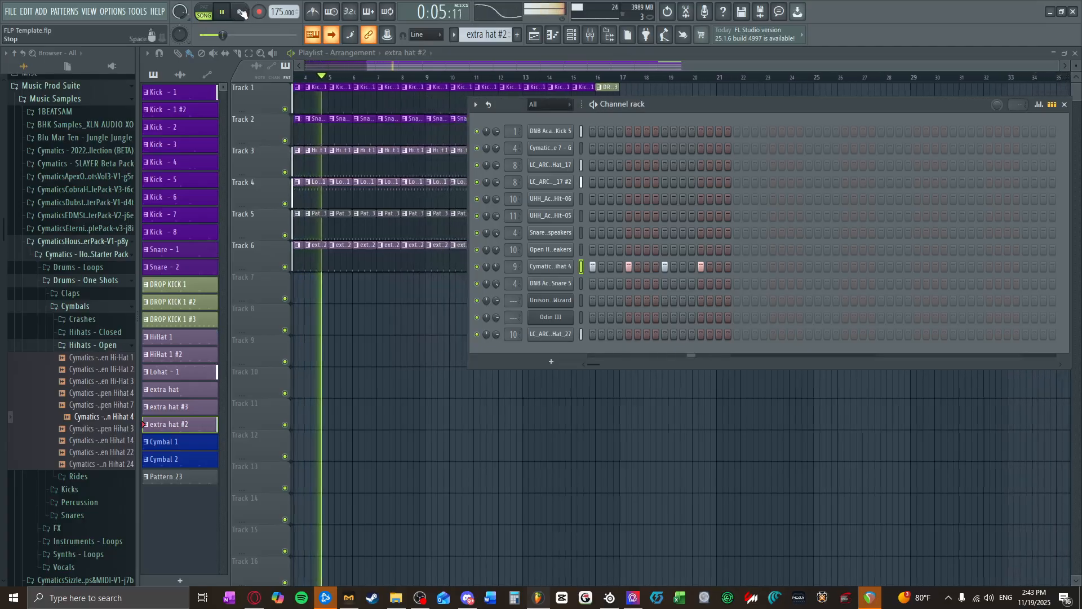
pyautogui.click(239, 13)
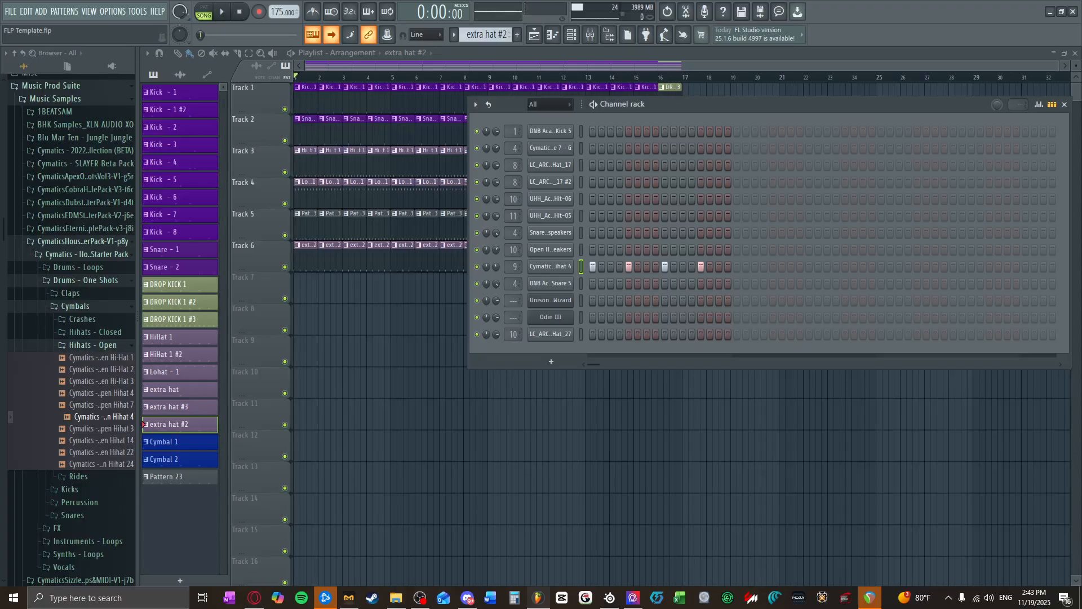
# Step: Browse the sample library to the Snare folder inside Drums of the DNB Academy Tentacles Neuro DNB Starter Pack
pyautogui.click(92, 346)
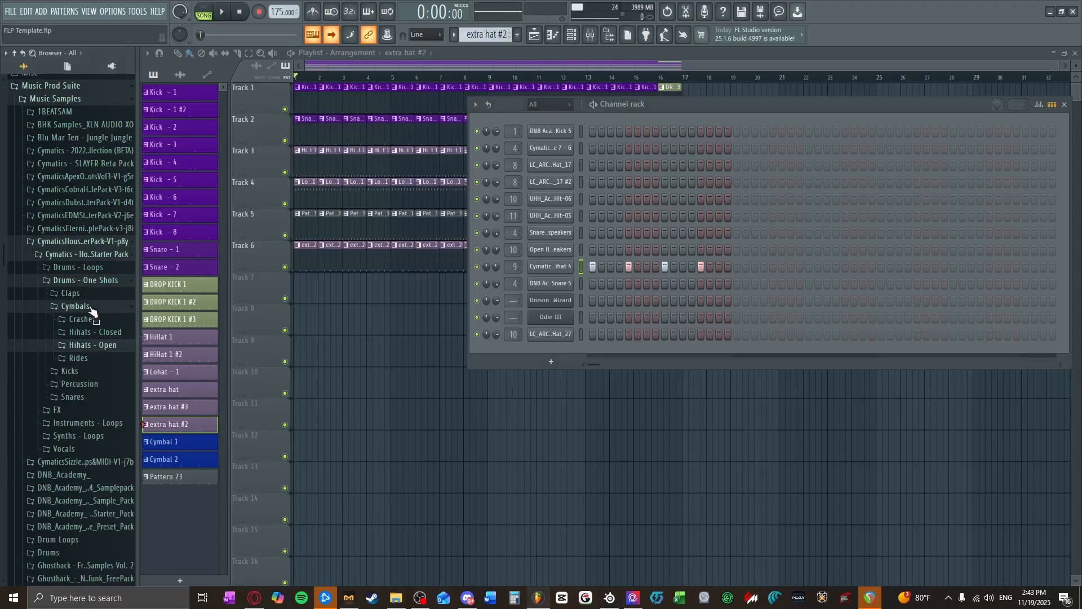
pyautogui.scroll(-4, 87, 412)
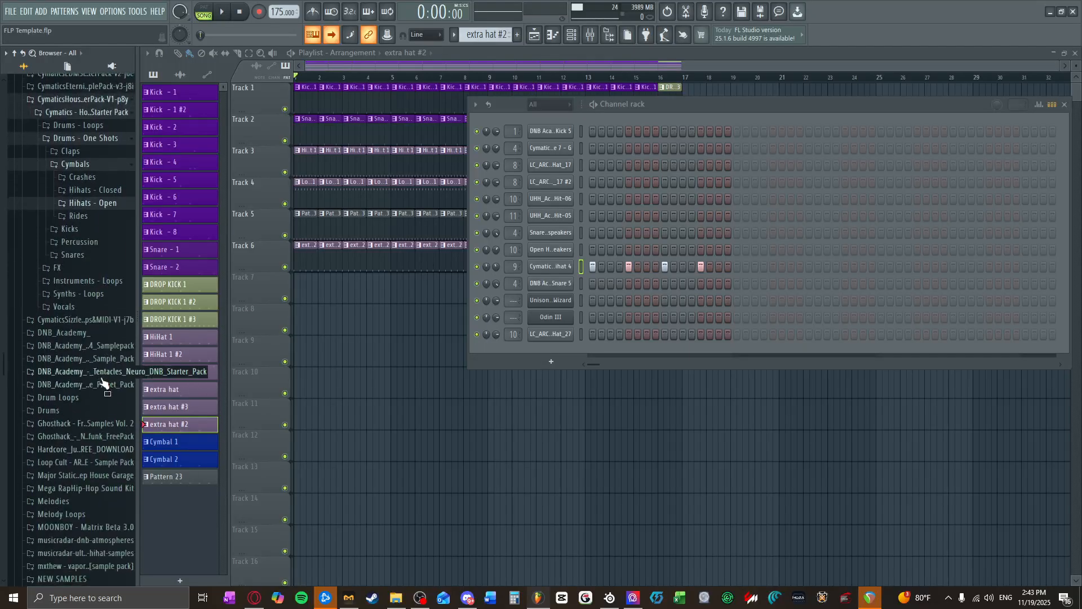
pyautogui.click(102, 375)
pyautogui.click(94, 385)
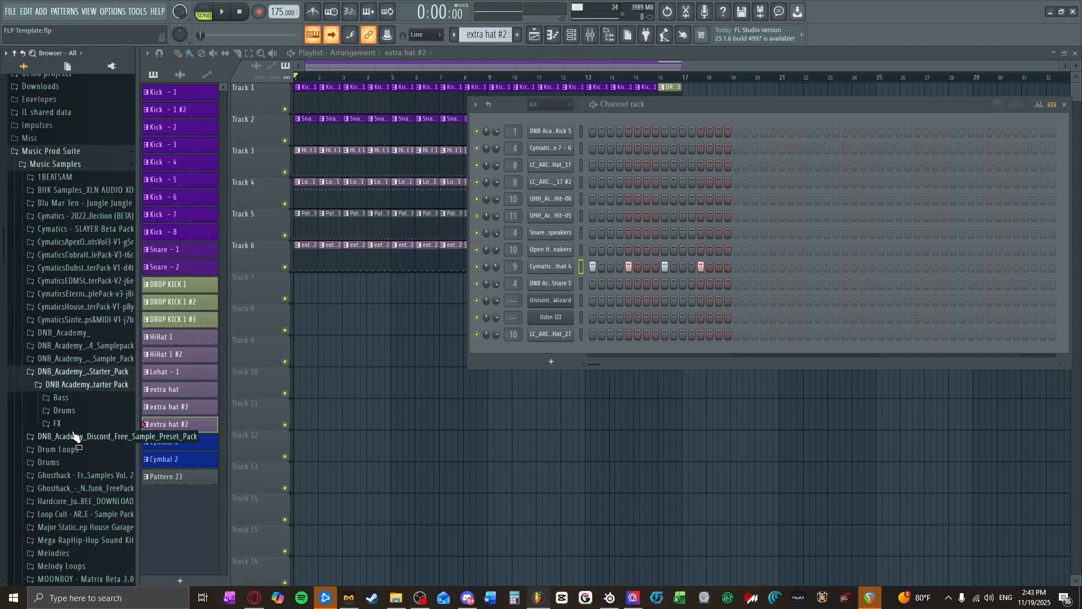
pyautogui.click(66, 410)
pyautogui.click(71, 449)
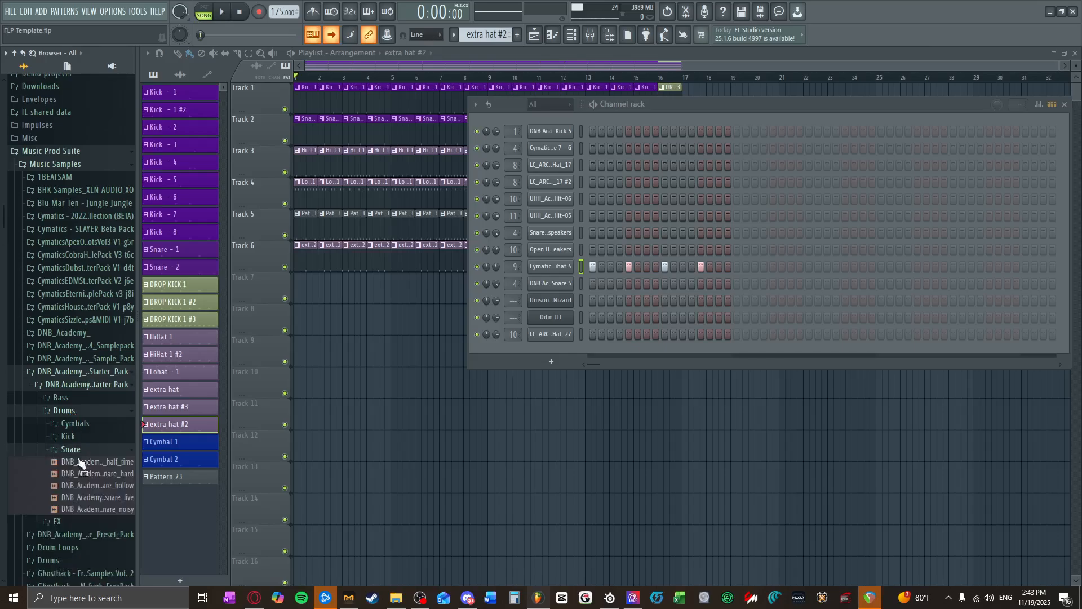
# Step: Preview the DNB_Academy_snare_noisy sample and load it in place of the Cymatics sample on the second channel
pyautogui.click(87, 509)
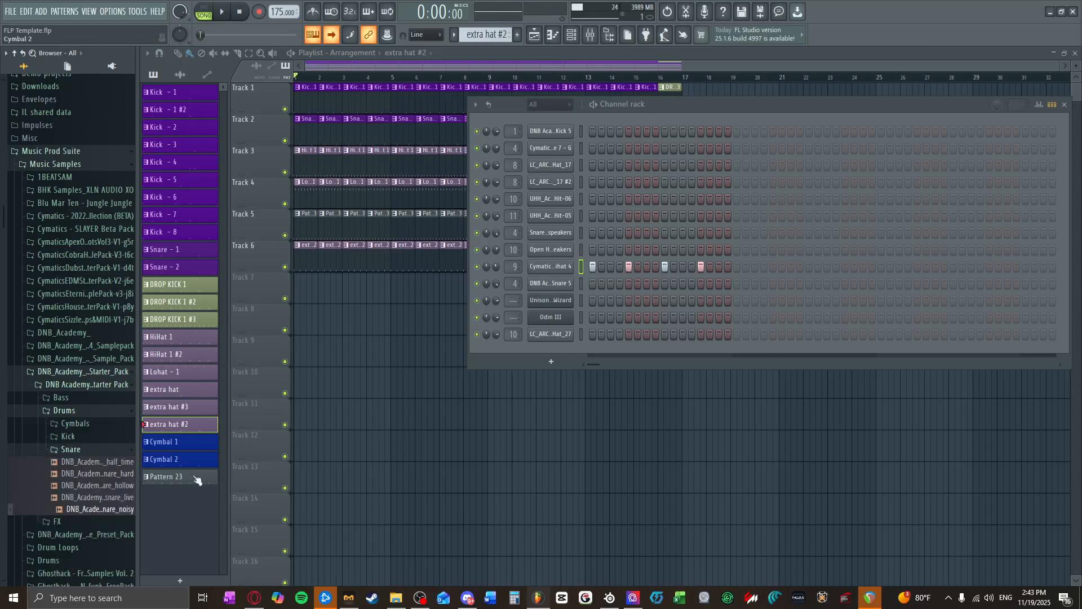
pyautogui.moveTo(116, 509); pyautogui.dragTo(564, 148)
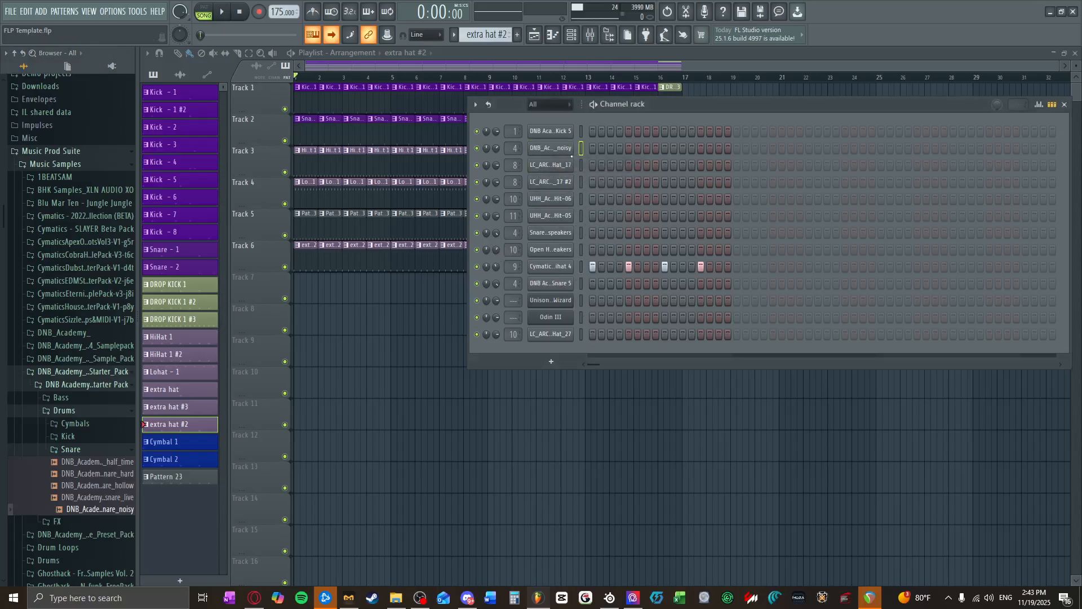
# Step: Select the Snare - 1 pattern from Track 2 of the playlist and show it in the channel rack
pyautogui.click(365, 137)
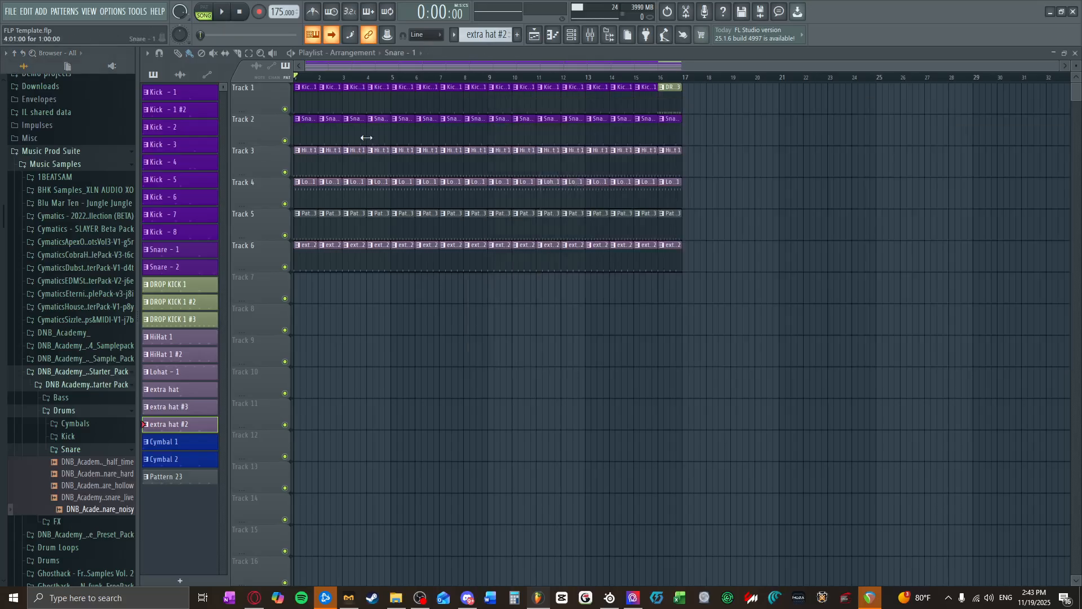
pyautogui.click(572, 35)
pyautogui.click(421, 133)
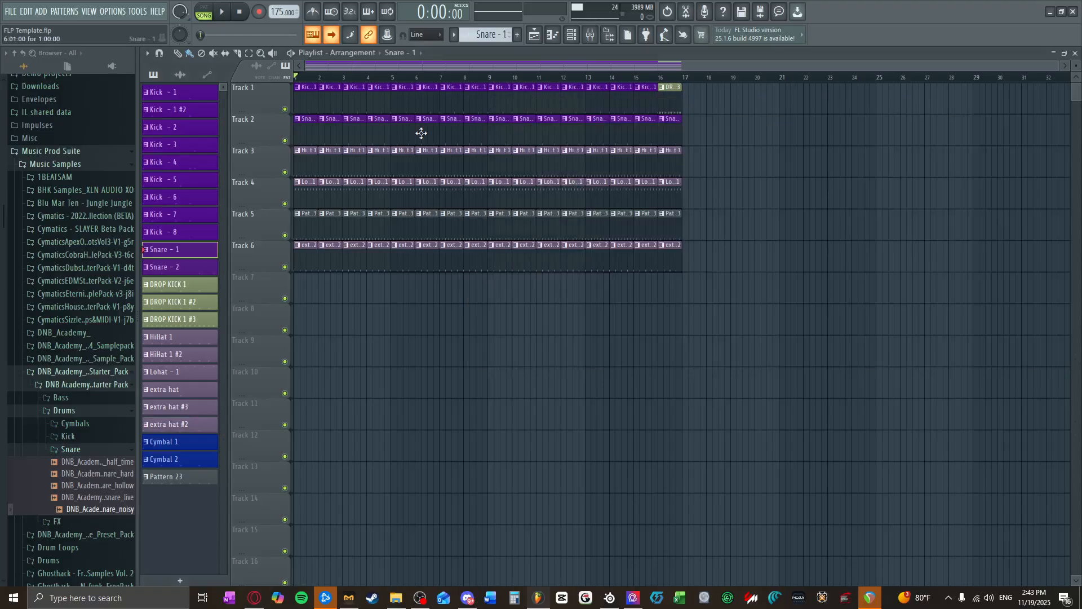
pyautogui.click(571, 35)
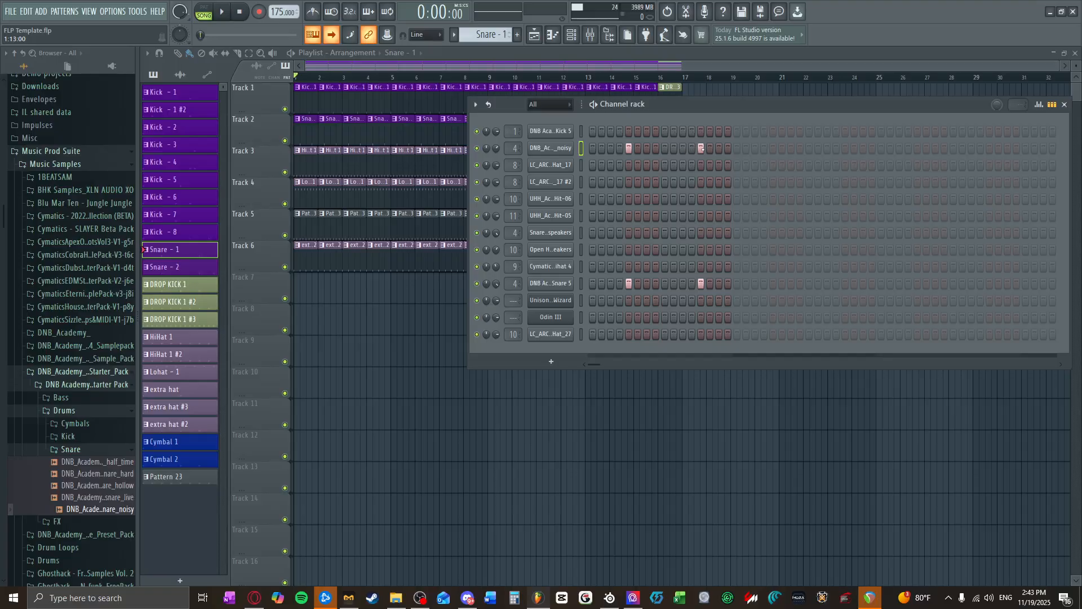
# Step: Examine the Fruity Compressor, Distructor, Cymatics Memory and Sausage Fattener effects on the Snares mixer track 4
pyautogui.click(590, 35)
pyautogui.click(589, 35)
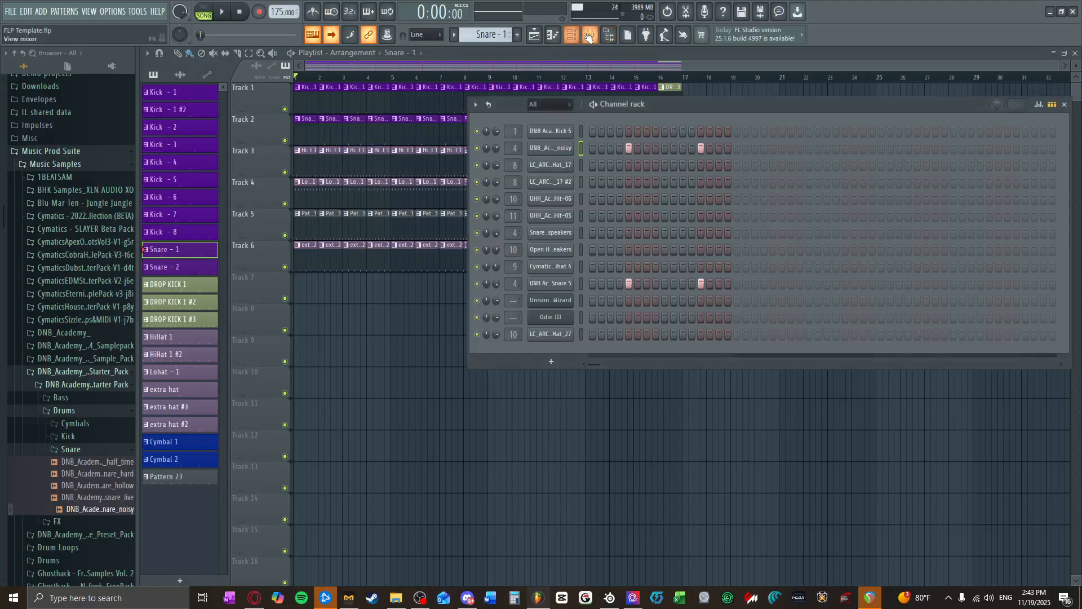
pyautogui.click(588, 37)
pyautogui.click(211, 127)
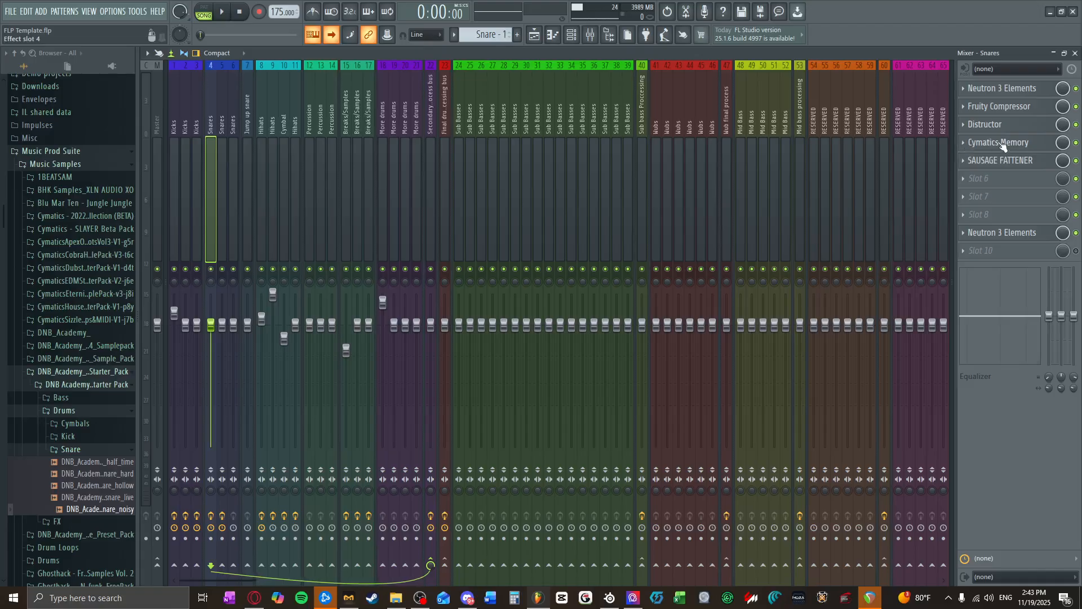
pyautogui.click(1003, 107)
pyautogui.click(1000, 124)
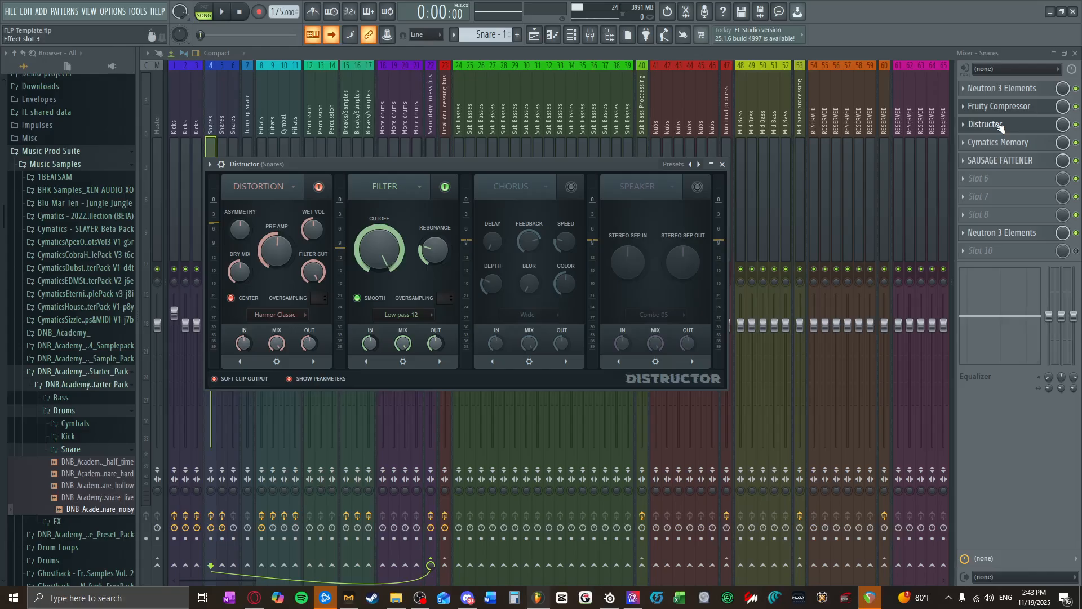
pyautogui.click(1000, 127)
pyautogui.click(1000, 142)
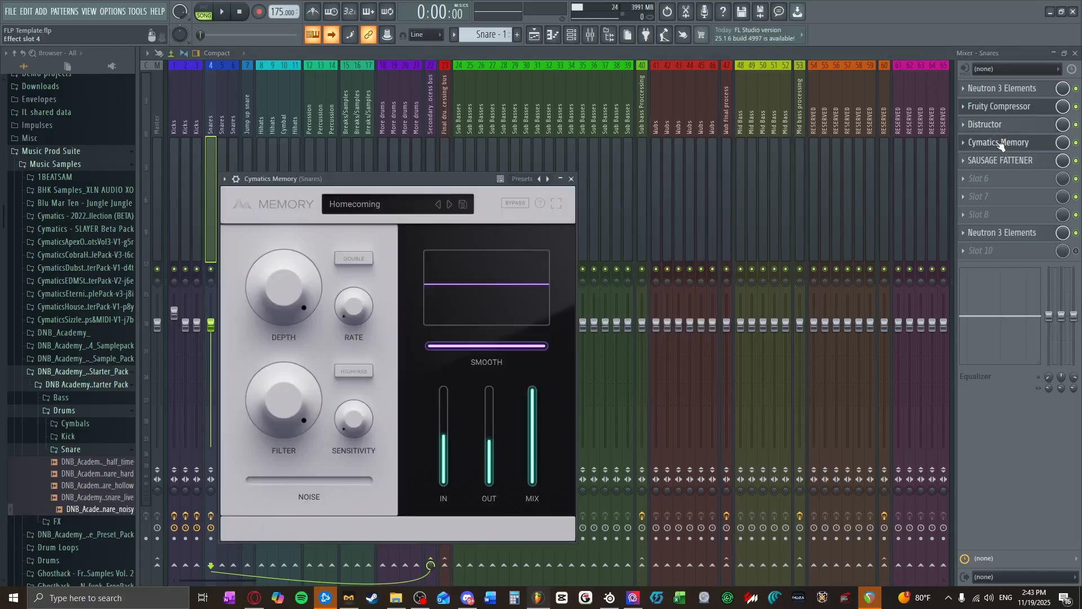
pyautogui.click(999, 143)
pyautogui.click(992, 162)
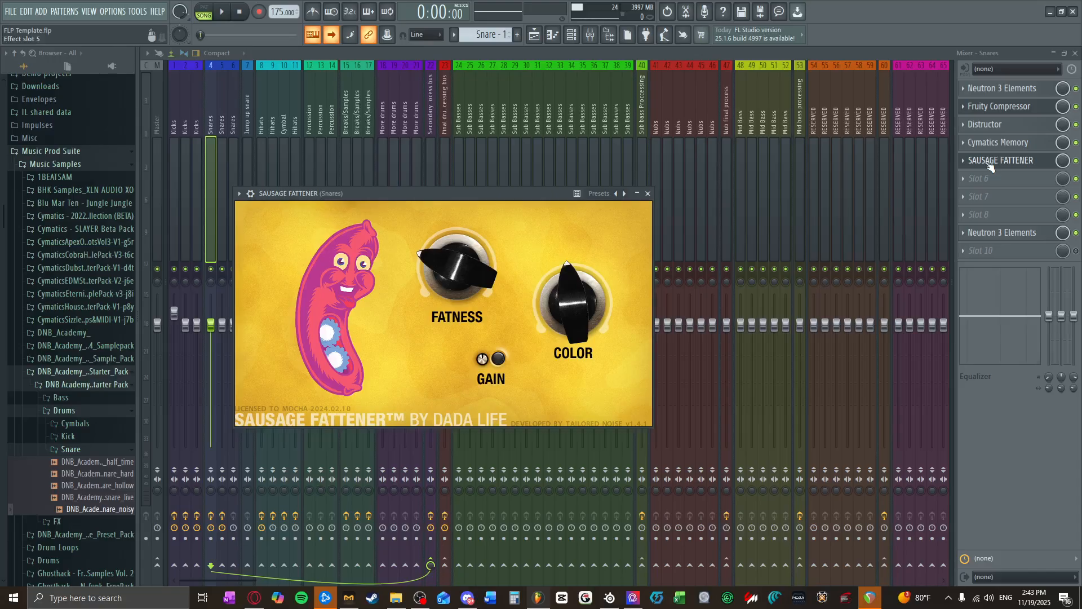
pyautogui.click(991, 163)
# Step: Play the arrangement and raise the channel volume of the noisy snare slightly in the channel rack
pyautogui.click(222, 11)
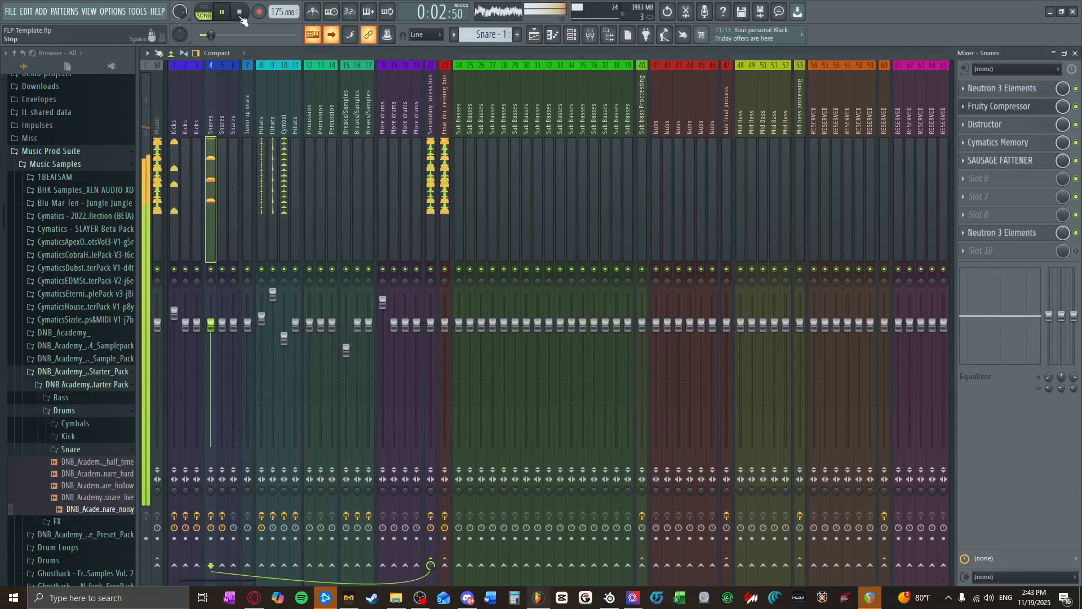
pyautogui.click(572, 35)
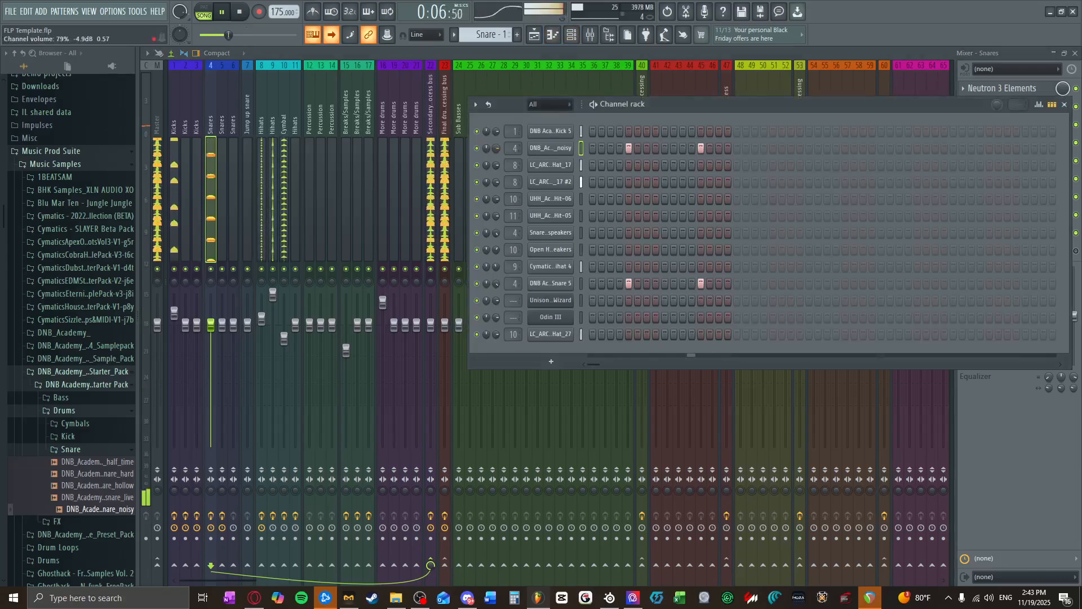
pyautogui.moveTo(497, 149); pyautogui.dragTo(496, 140)
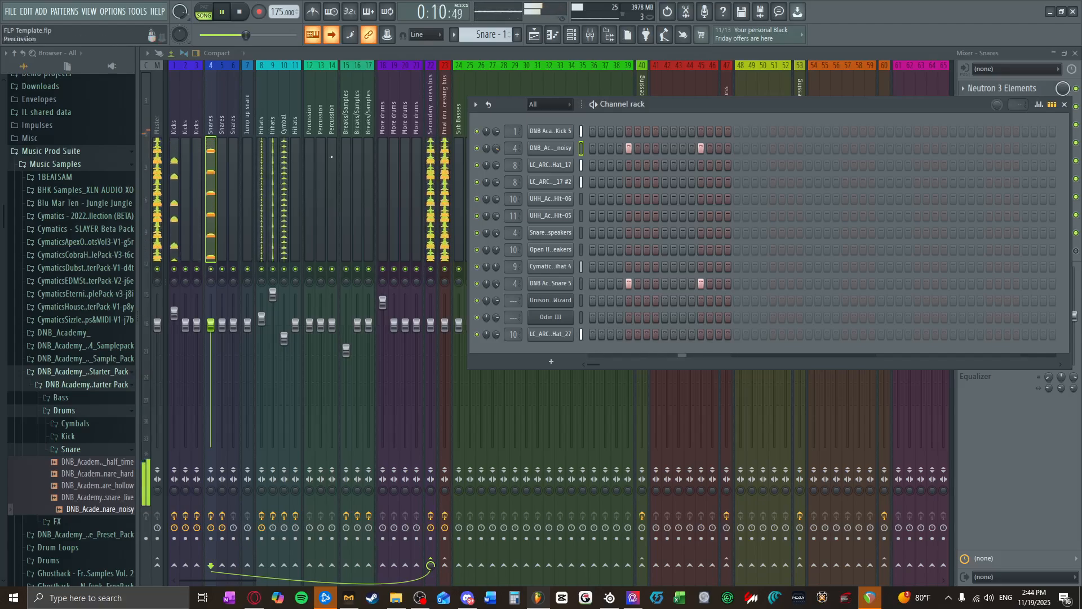
pyautogui.click(1064, 105)
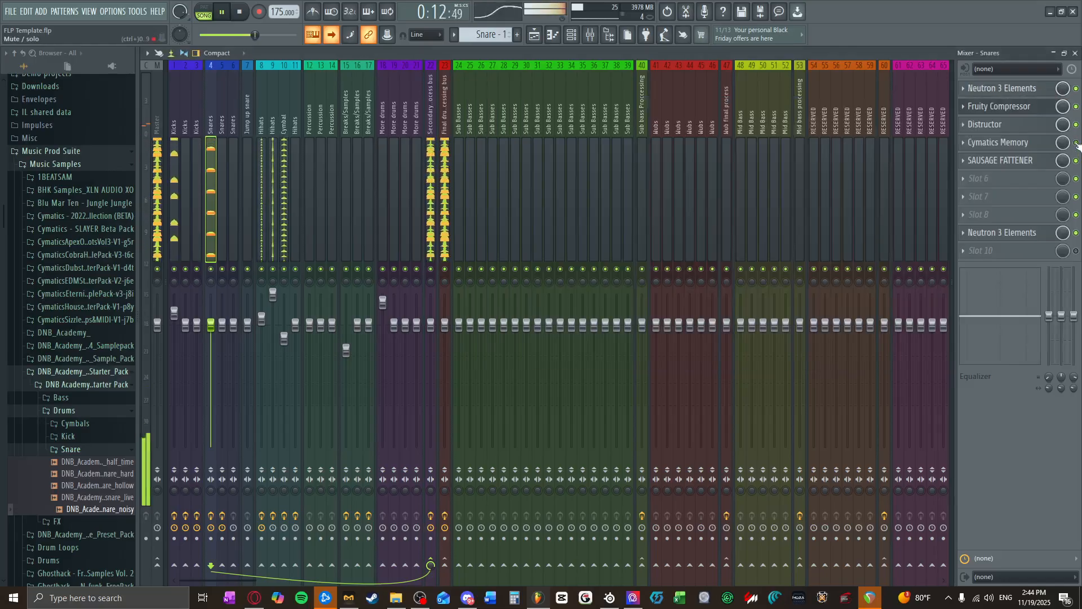
# Step: Check the Distructor on the Snares track, return to the playlist and replay the arrangement briefly
pyautogui.click(998, 125)
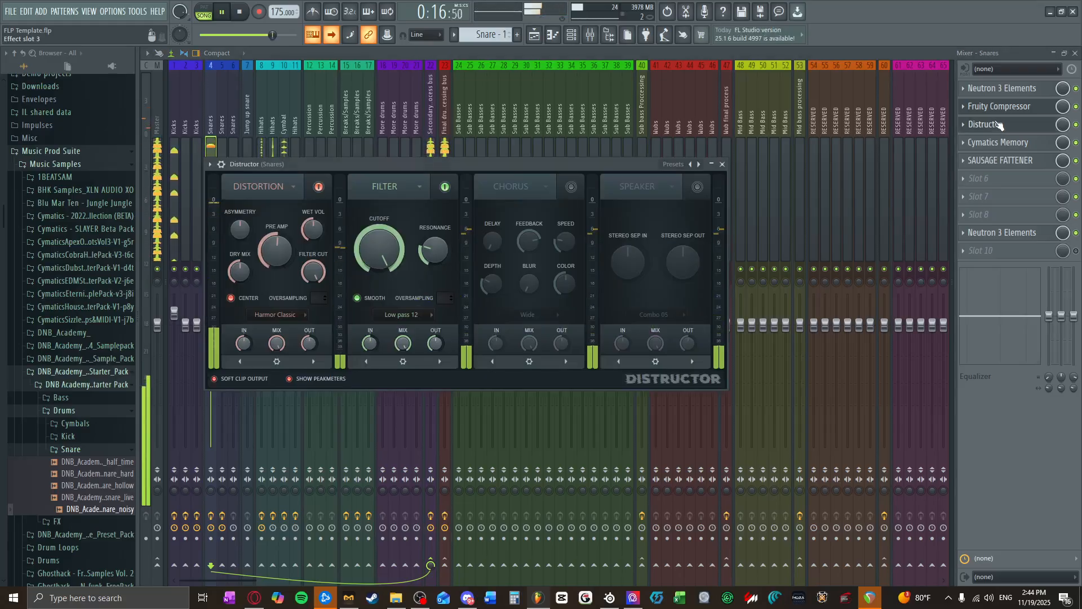
pyautogui.click(998, 125)
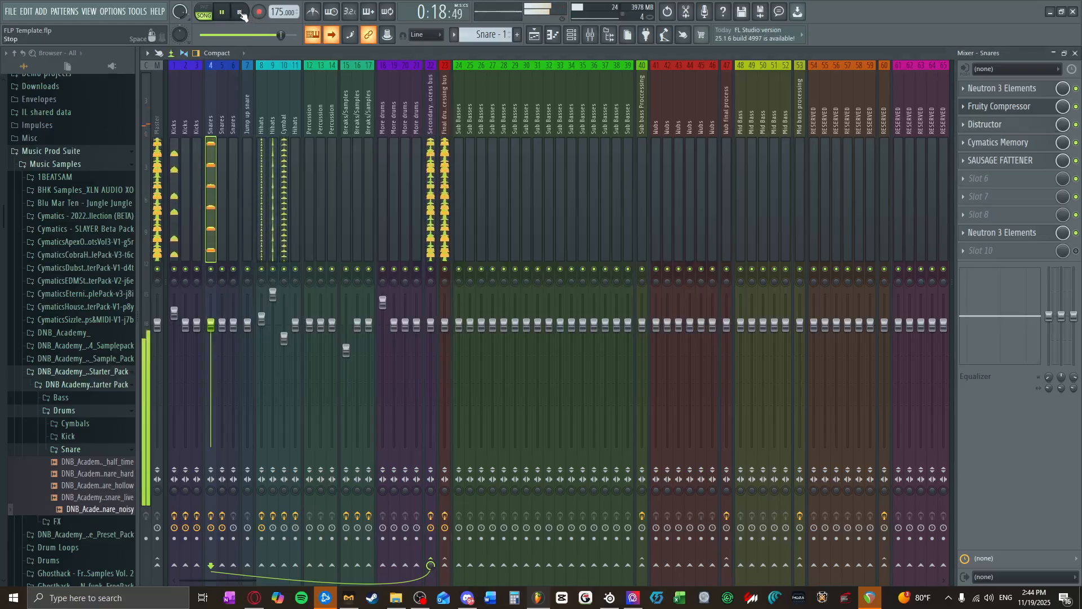
pyautogui.click(243, 14)
pyautogui.click(1075, 53)
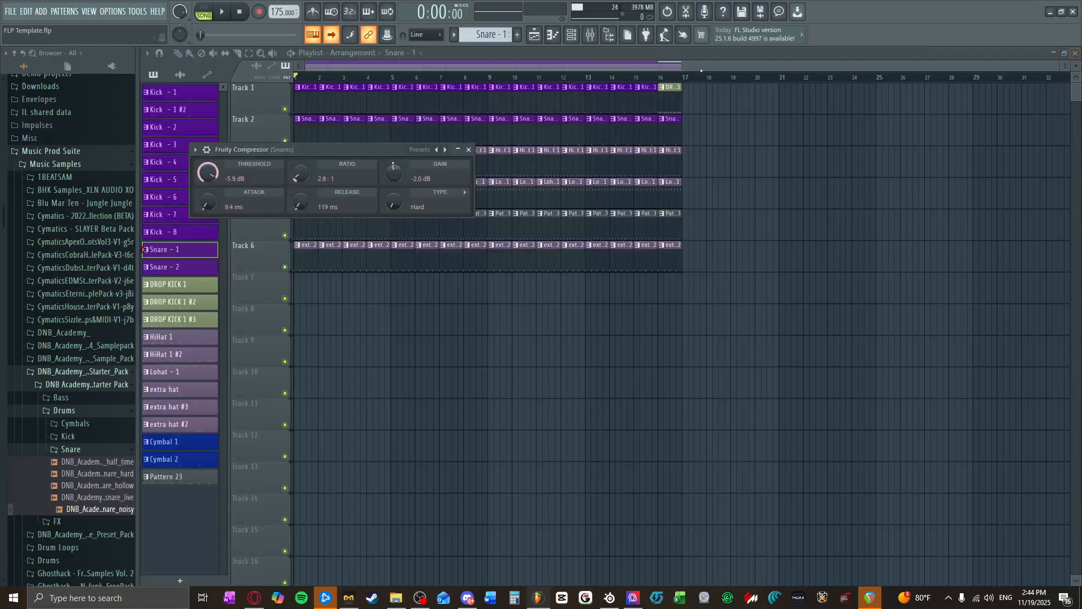
pyautogui.click(469, 149)
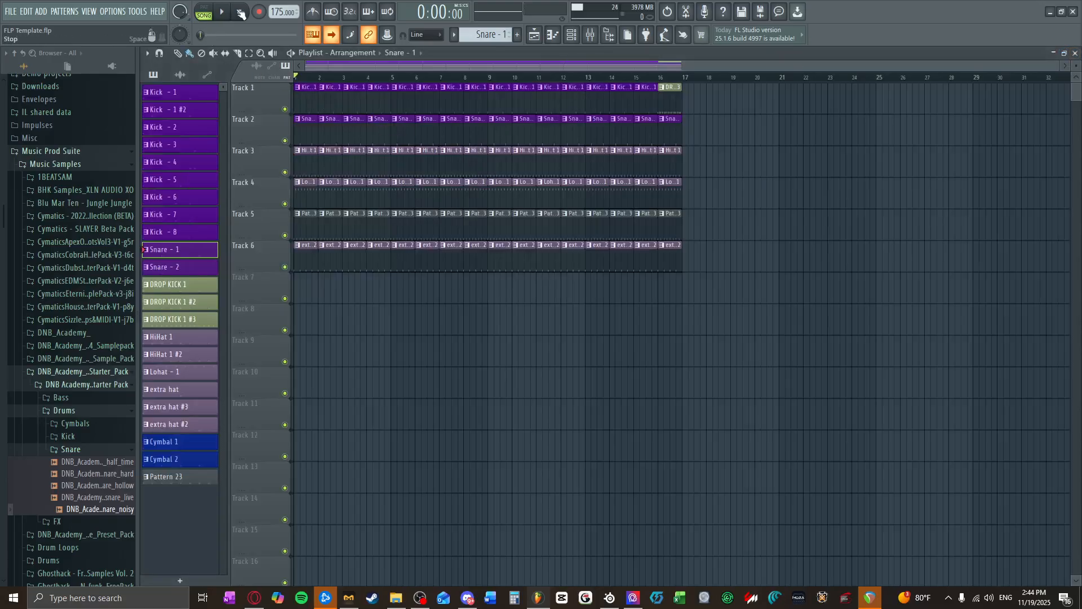
pyautogui.press('space')
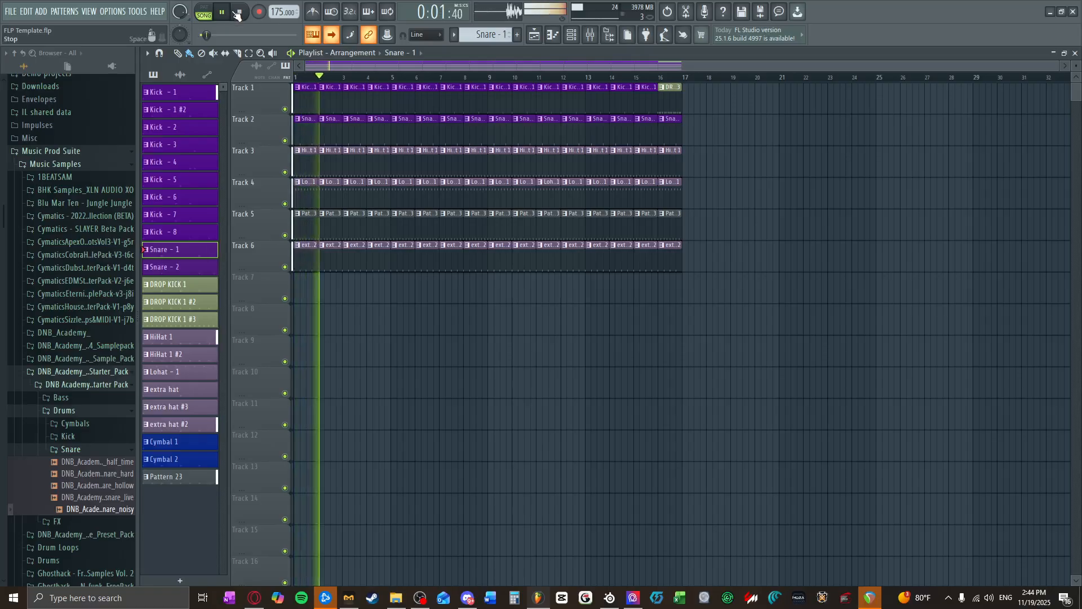
pyautogui.click(237, 14)
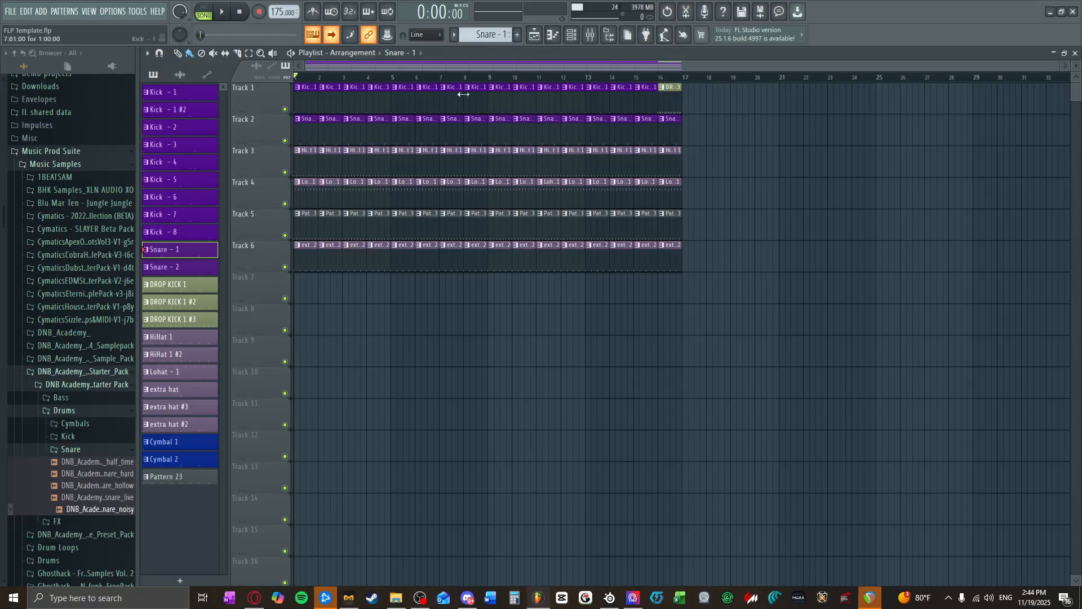
# Step: Add a Vital synth channel to the channel rack, glance through its presets and initialize the preset
pyautogui.press('F6')
pyautogui.click(552, 361)
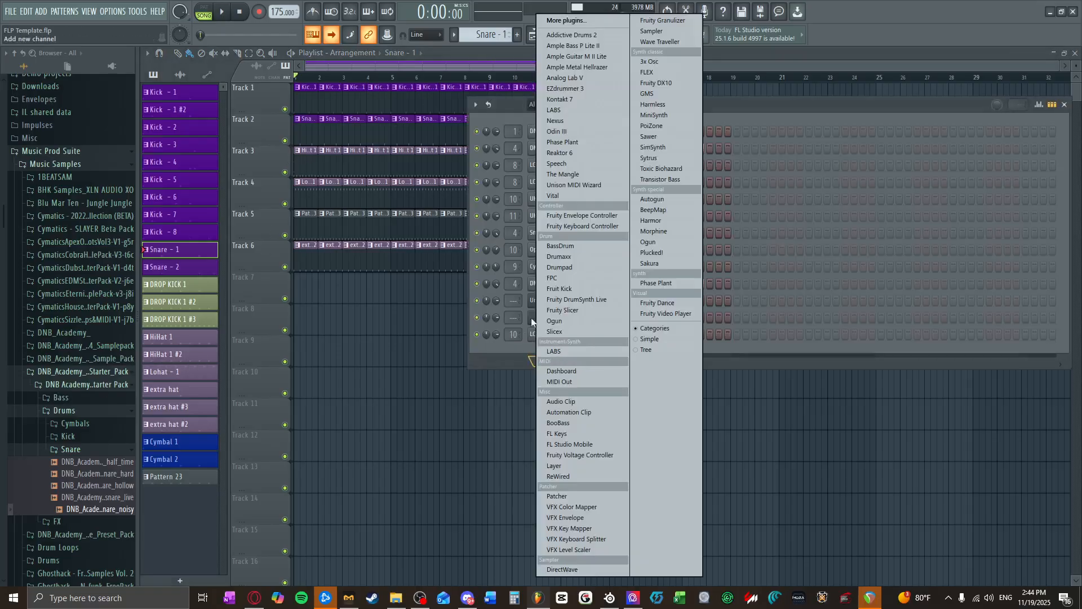
pyautogui.click(587, 205)
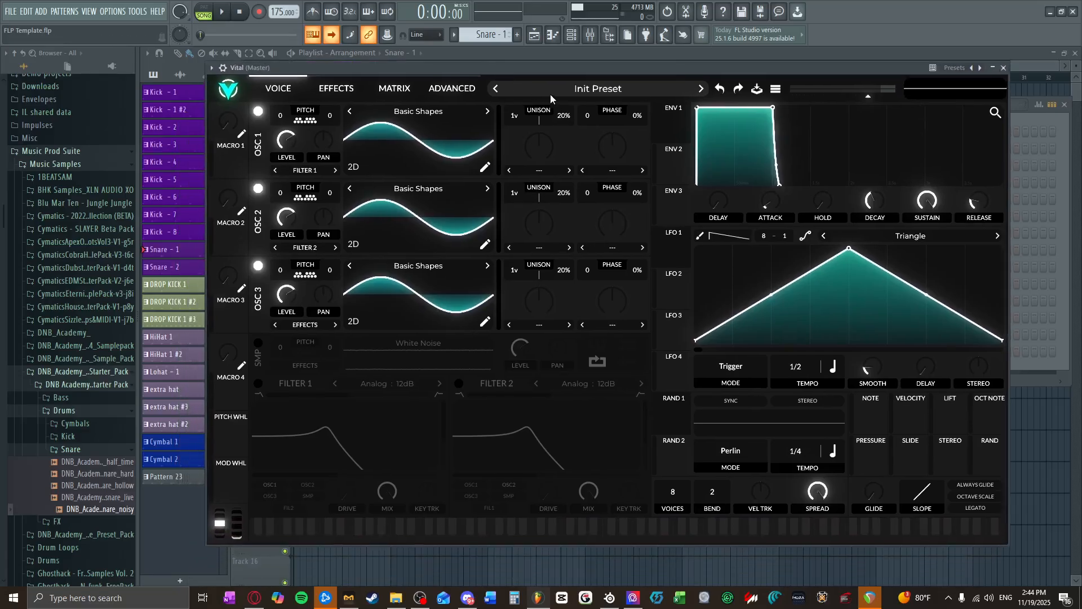
pyautogui.click(552, 99)
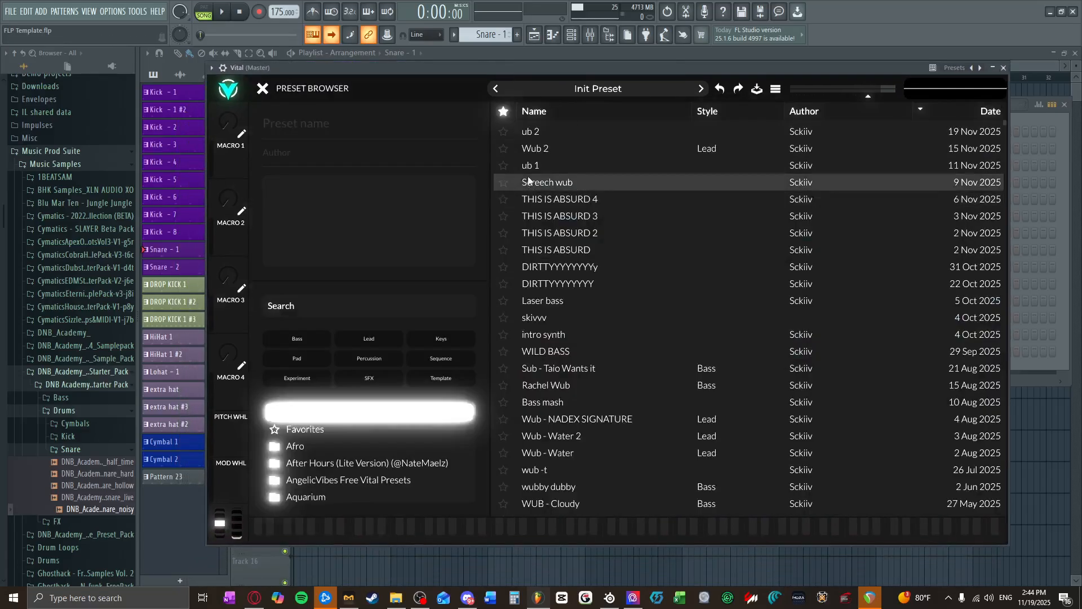
pyautogui.click(262, 89)
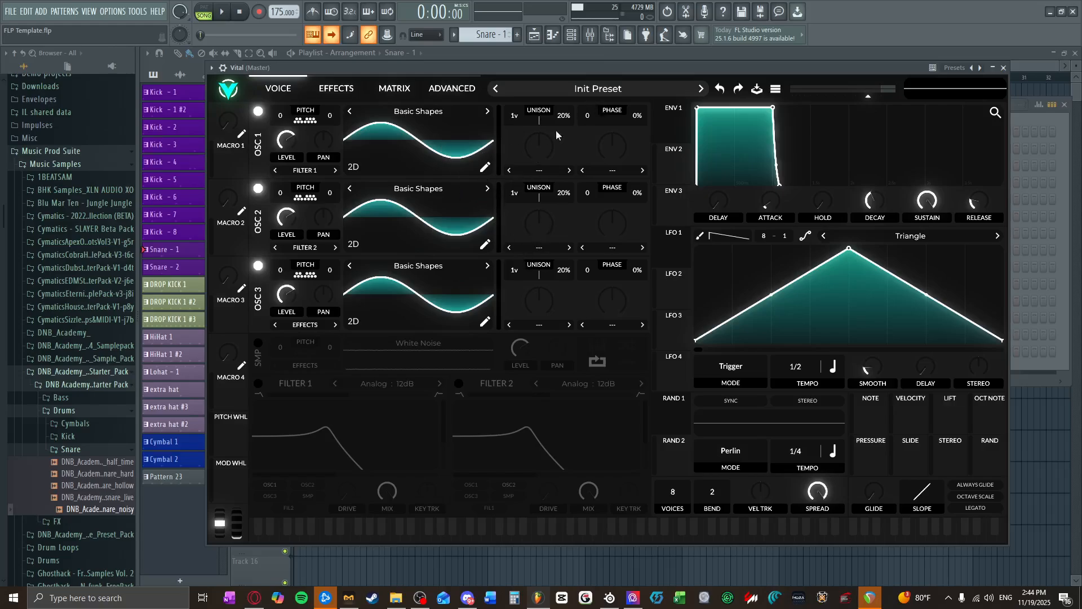
pyautogui.click(776, 89)
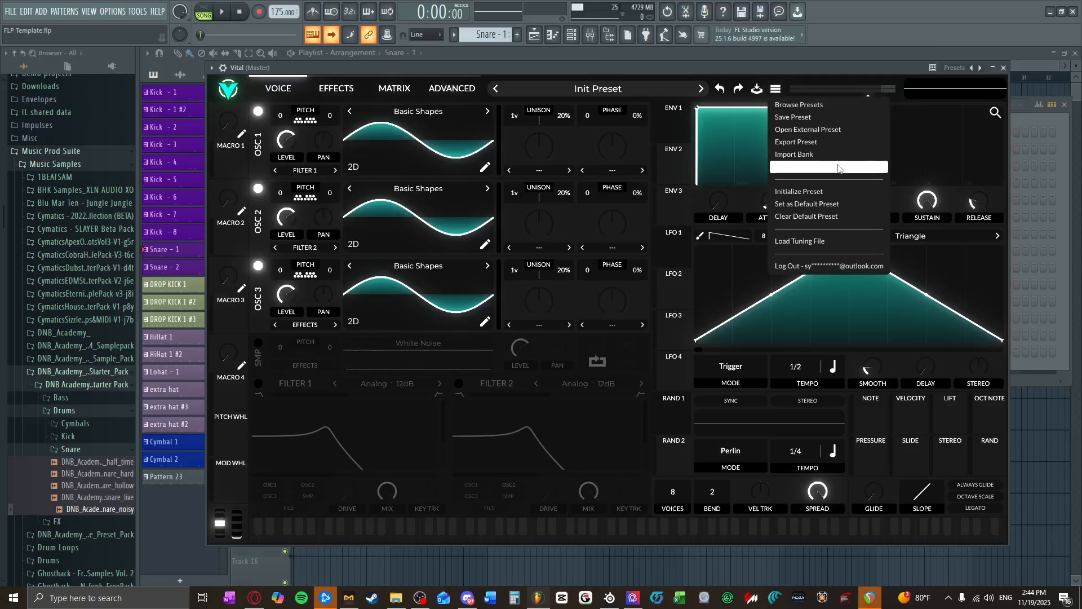
pyautogui.click(813, 192)
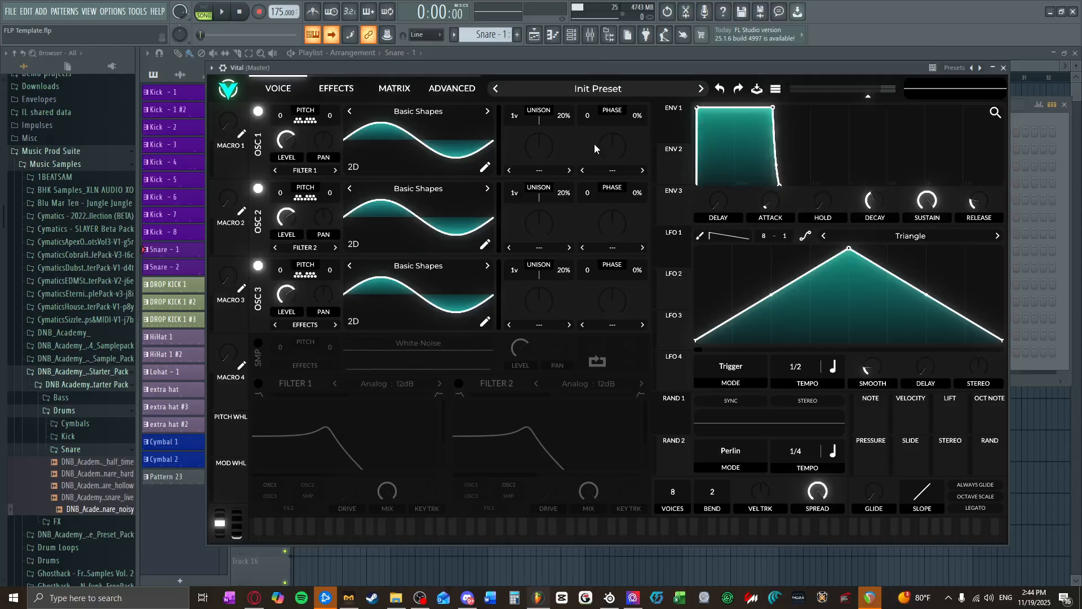
# Step: Try a saw wave in oscillator 1 with oscillators 2 and 3 off, phase 180 and phase randomization 100%
pyautogui.moveTo(495, 146); pyautogui.dragTo(450, 149)
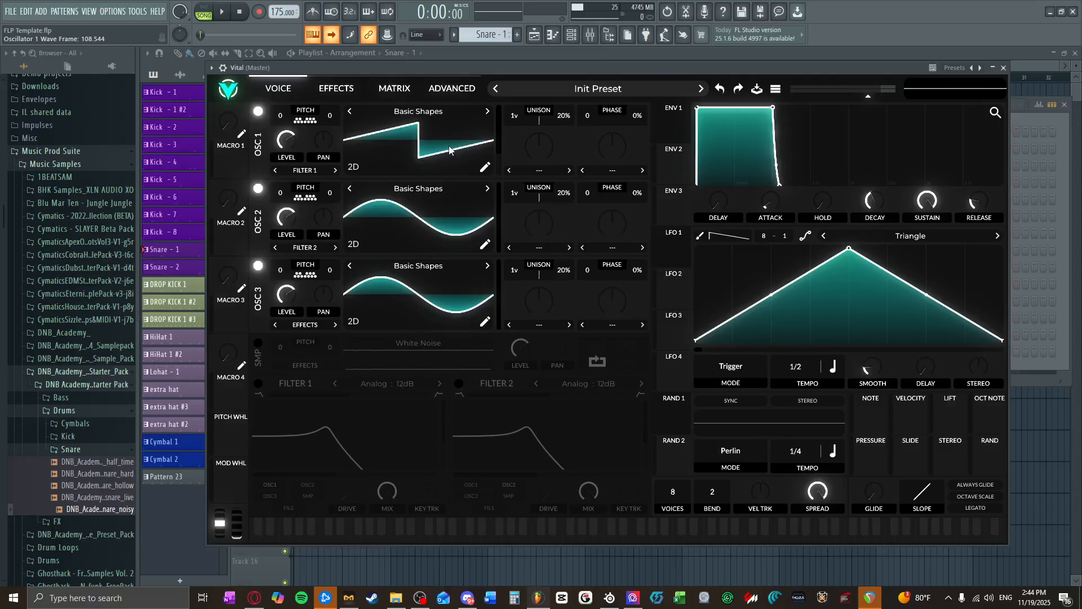
pyautogui.click(260, 189)
pyautogui.click(259, 266)
pyautogui.moveTo(600, 115); pyautogui.dragTo(599, 72)
pyautogui.moveTo(637, 116); pyautogui.dragTo(643, 5)
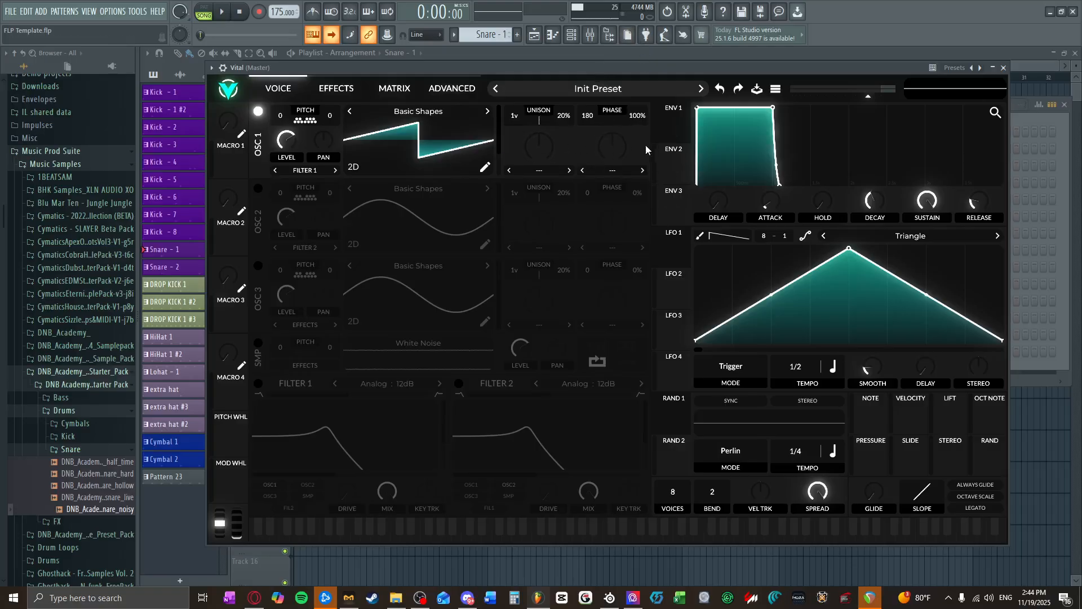
# Step: Lower oscillator 1's phase randomization, set its phase to 0 and initialize the Vital preset again
pyautogui.moveTo(635, 117); pyautogui.dragTo(627, 177)
pyautogui.moveTo(588, 117); pyautogui.dragTo(593, 180)
pyautogui.moveTo(584, 118); pyautogui.dragTo(584, 173)
pyautogui.click(776, 89)
pyautogui.click(795, 185)
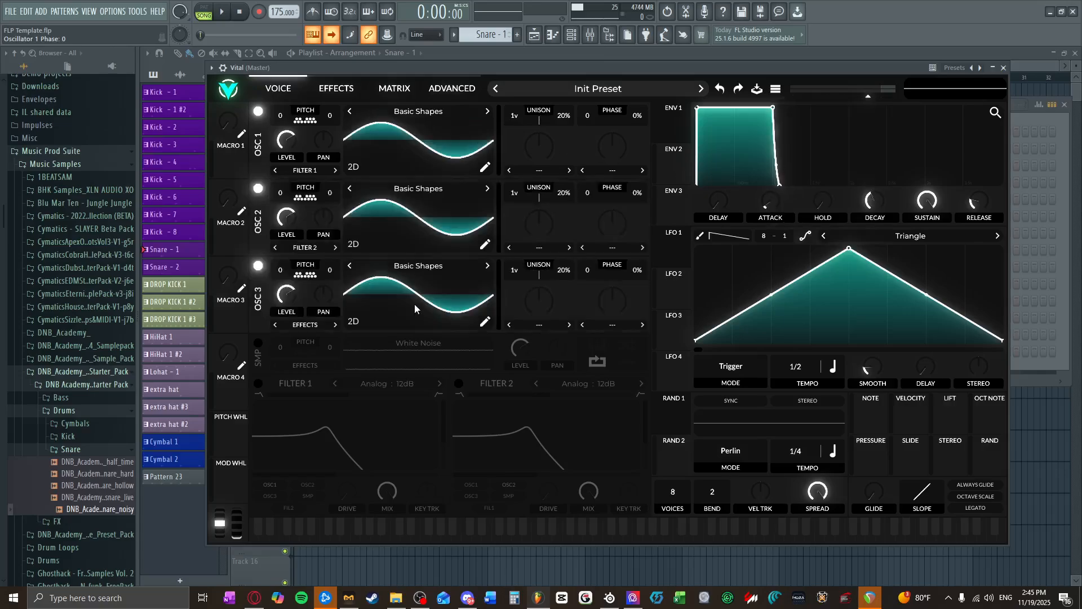
# Step: Check Vital's modulation matrix and return to the oscillator view
pyautogui.click(389, 88)
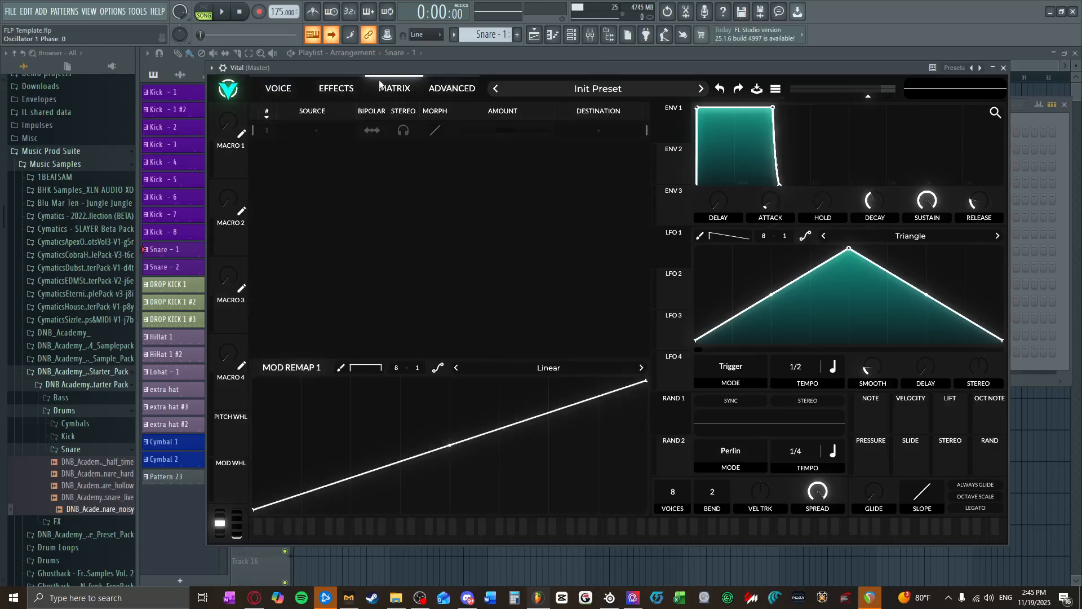
pyautogui.click(278, 84)
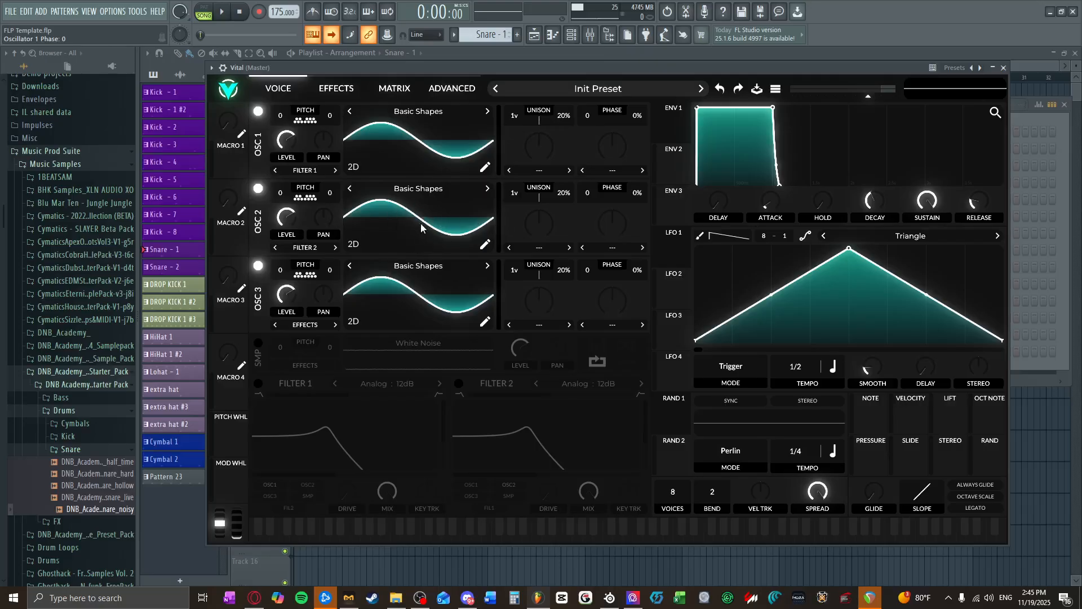
# Step: Draw a freehand jagged waveform in oscillator 2's wavetable editor, return to the oscillator view and audition it
pyautogui.click(484, 245)
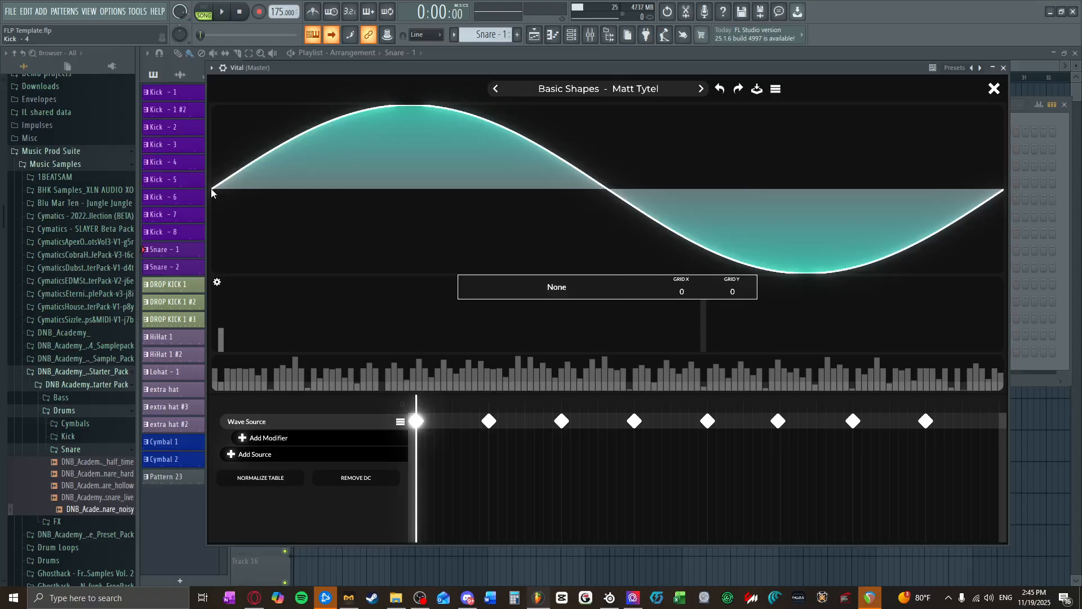
pyautogui.moveTo(212, 189)
pyautogui.mouseDown()
pyautogui.moveTo(228, 169)
pyautogui.moveTo(277, 201)
pyautogui.moveTo(338, 119)
pyautogui.moveTo(509, 160)
pyautogui.moveTo(788, 151)
pyautogui.moveTo(897, 223)
pyautogui.moveTo(1017, 225)
pyautogui.mouseUp()
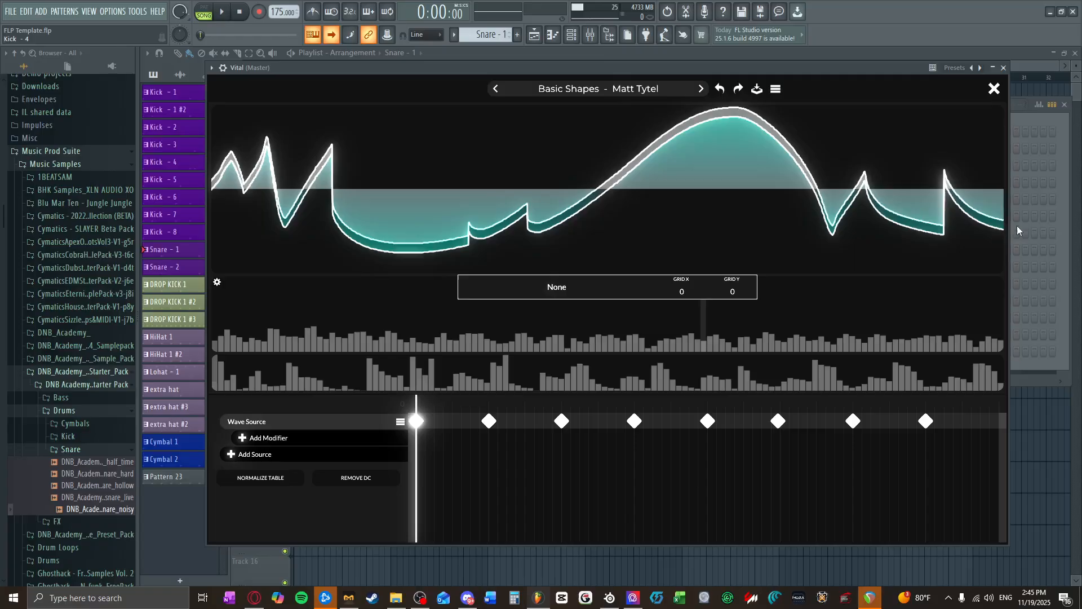
pyautogui.click(993, 68)
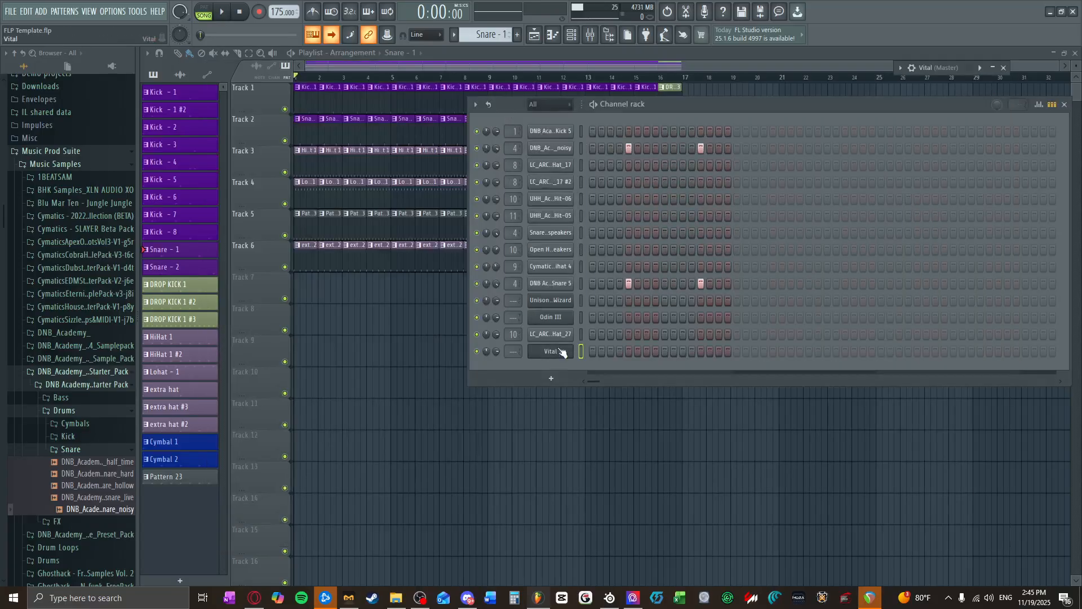
pyautogui.click(551, 351)
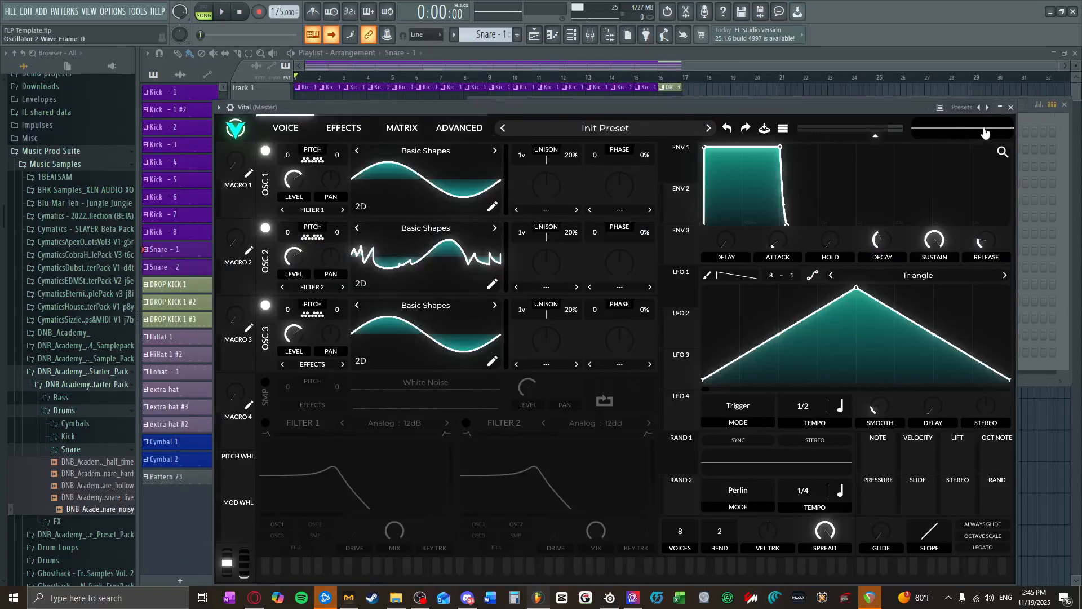
pyautogui.click(999, 131)
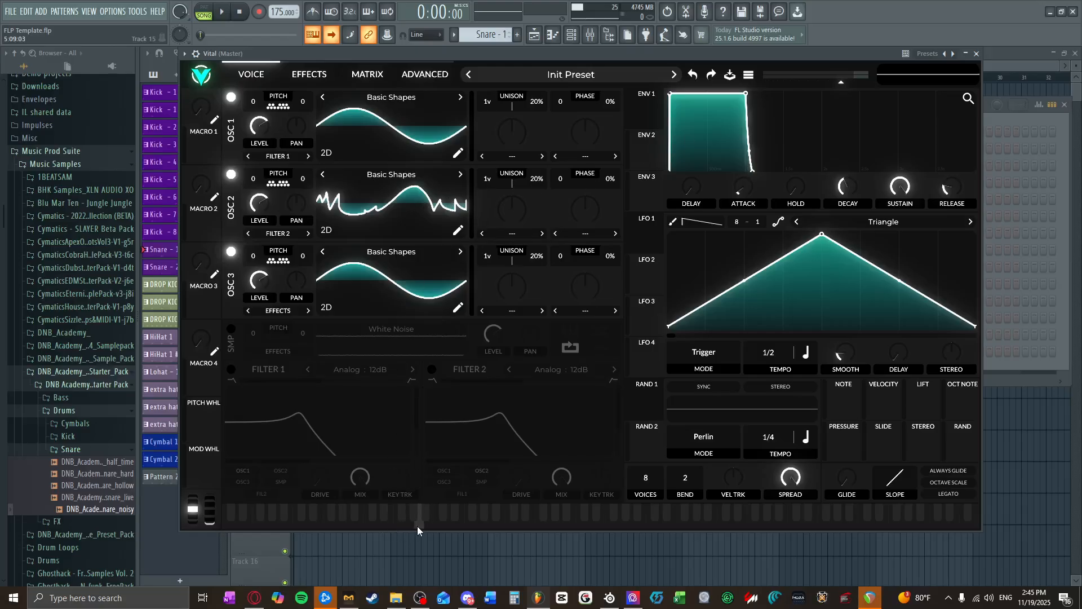
pyautogui.moveTo(415, 523); pyautogui.dragTo(391, 524)
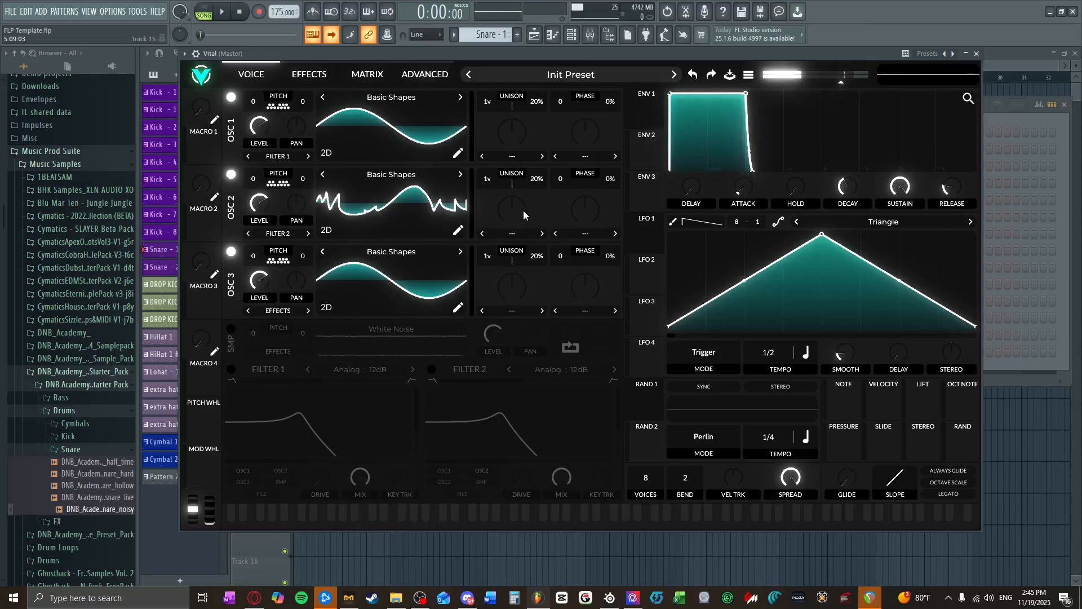
# Step: Apply the Random Amplitudes spectral morph to oscillator 2, randomize it, set the amount to about 60.5% and audition it
pyautogui.click(565, 237)
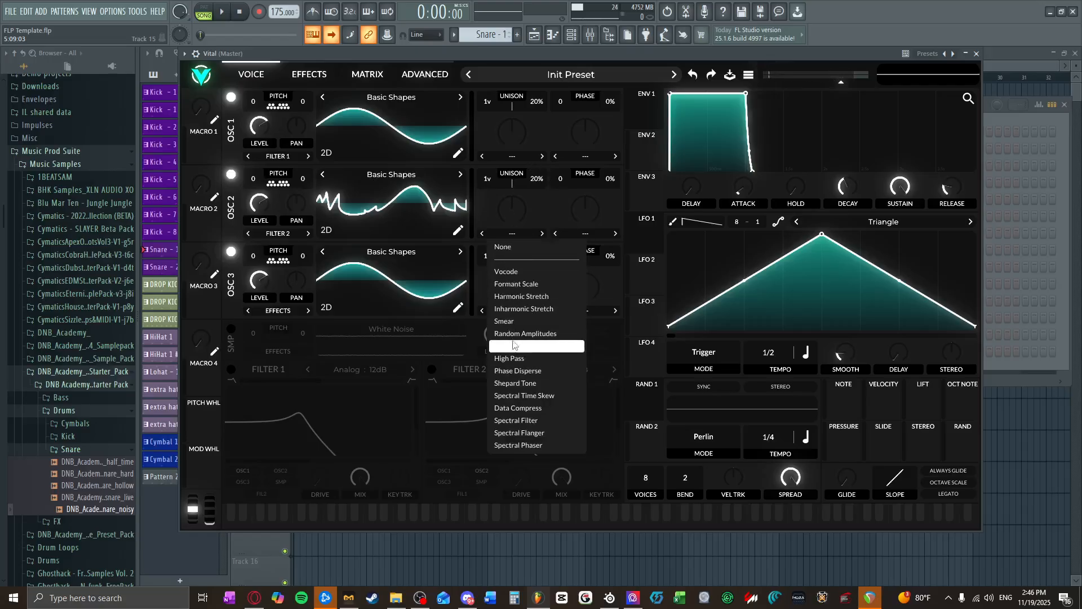
pyautogui.click(544, 335)
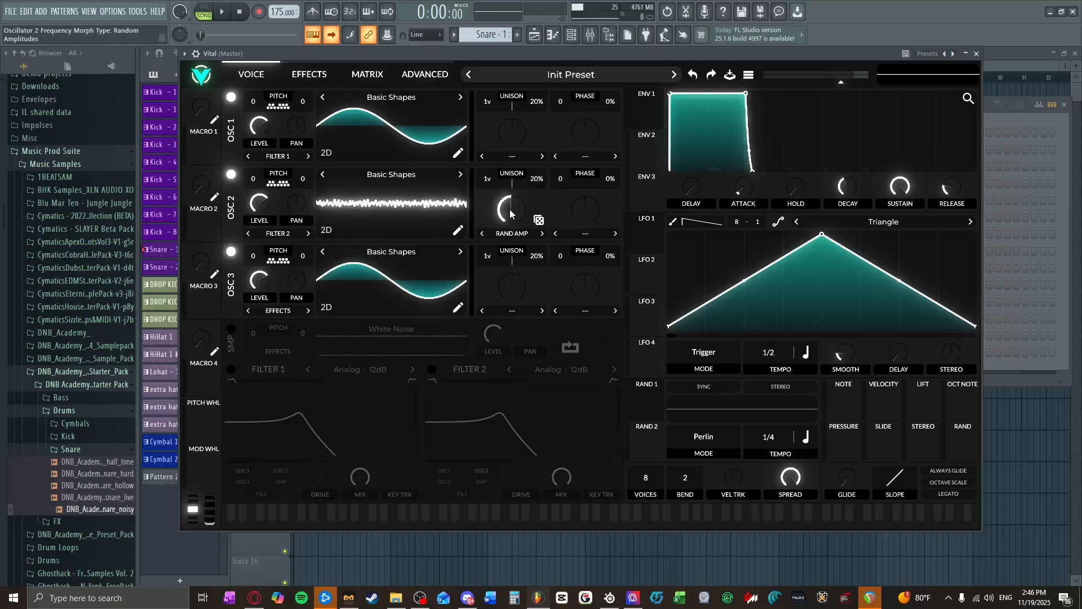
pyautogui.moveTo(510, 214); pyautogui.dragTo(511, 195)
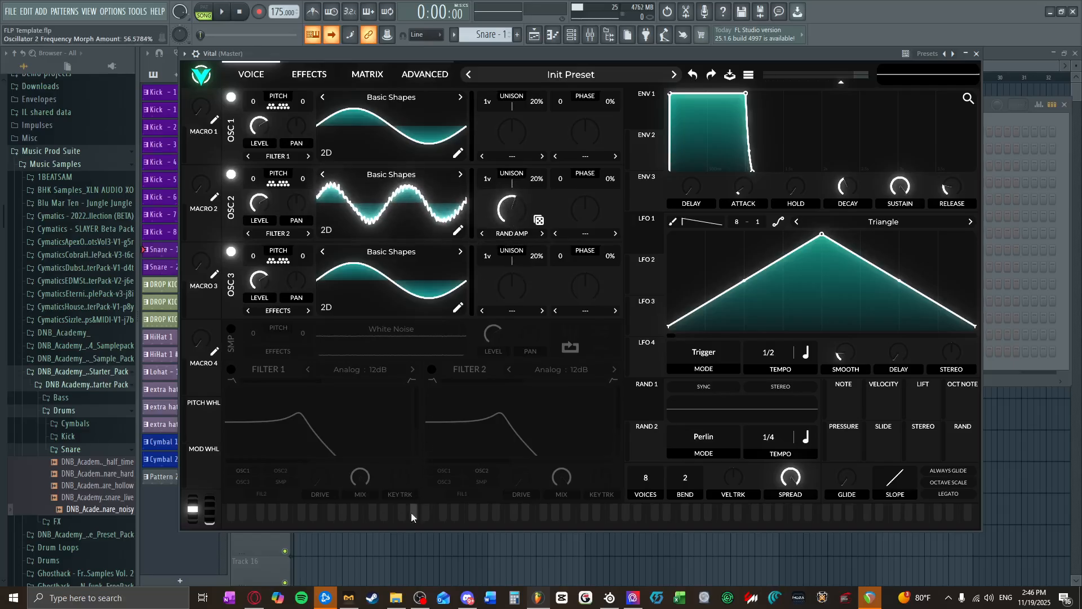
pyautogui.moveTo(411, 512)
pyautogui.mouseDown()
pyautogui.moveTo(387, 514)
pyautogui.moveTo(388, 531)
pyautogui.moveTo(408, 532)
pyautogui.mouseUp()
pyautogui.click(405, 529)
pyautogui.click(538, 221)
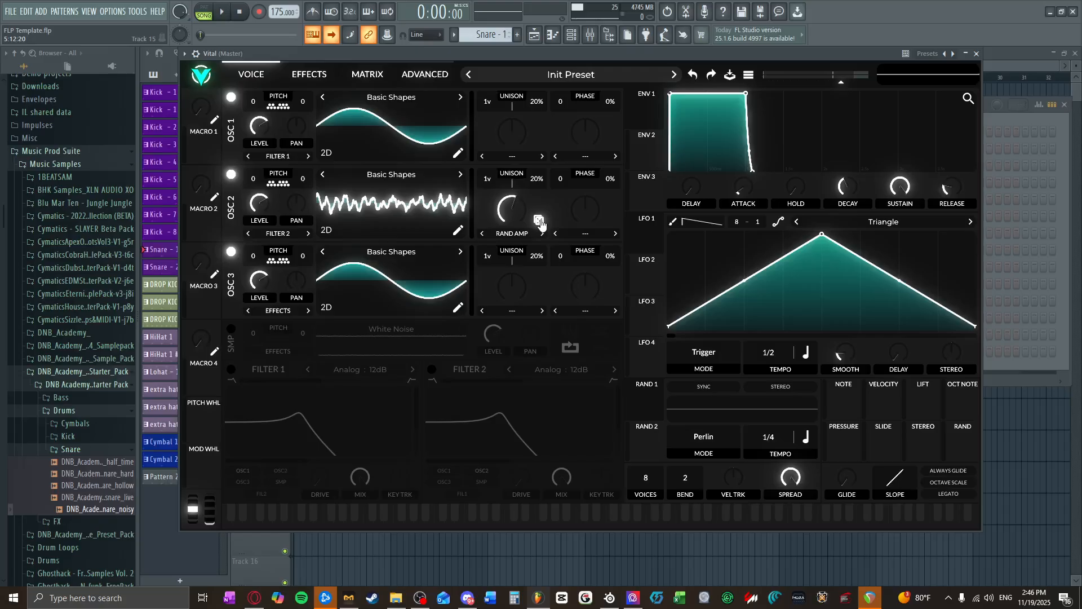
pyautogui.moveTo(526, 214); pyautogui.dragTo(525, 211)
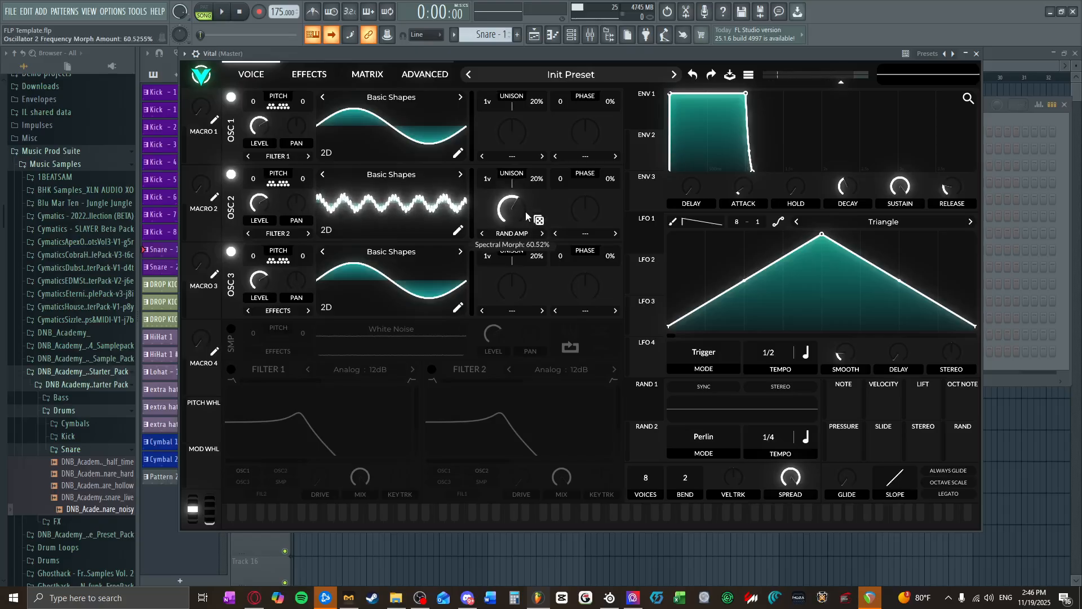
pyautogui.moveTo(395, 509); pyautogui.dragTo(392, 528)
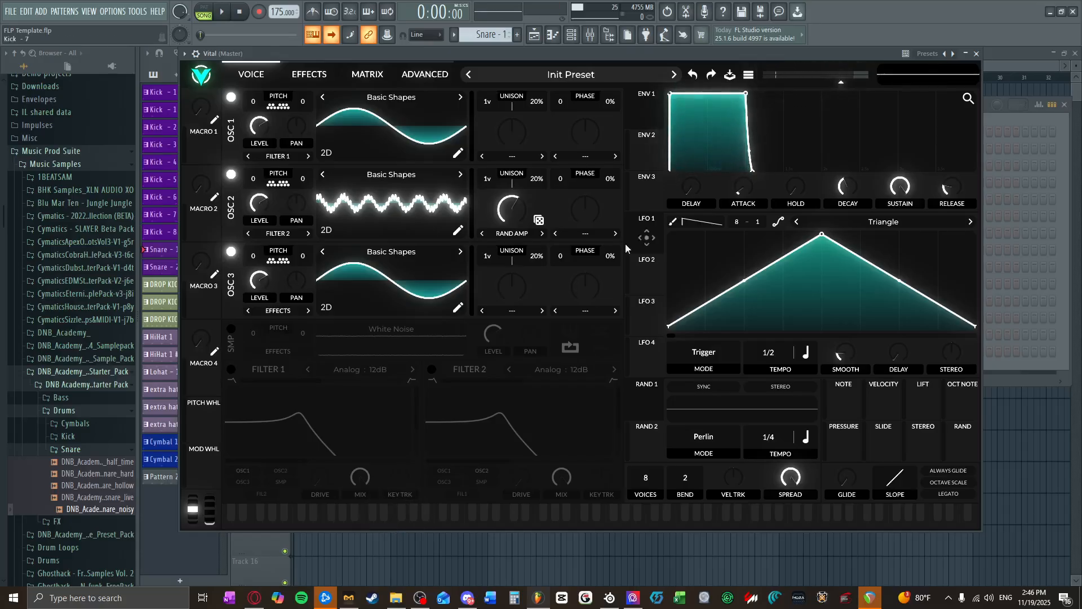
# Step: Turn on Filter 1, route oscillators 2 and 3 into it, and lower its cutoff with resonance at 0%
pyautogui.click(232, 369)
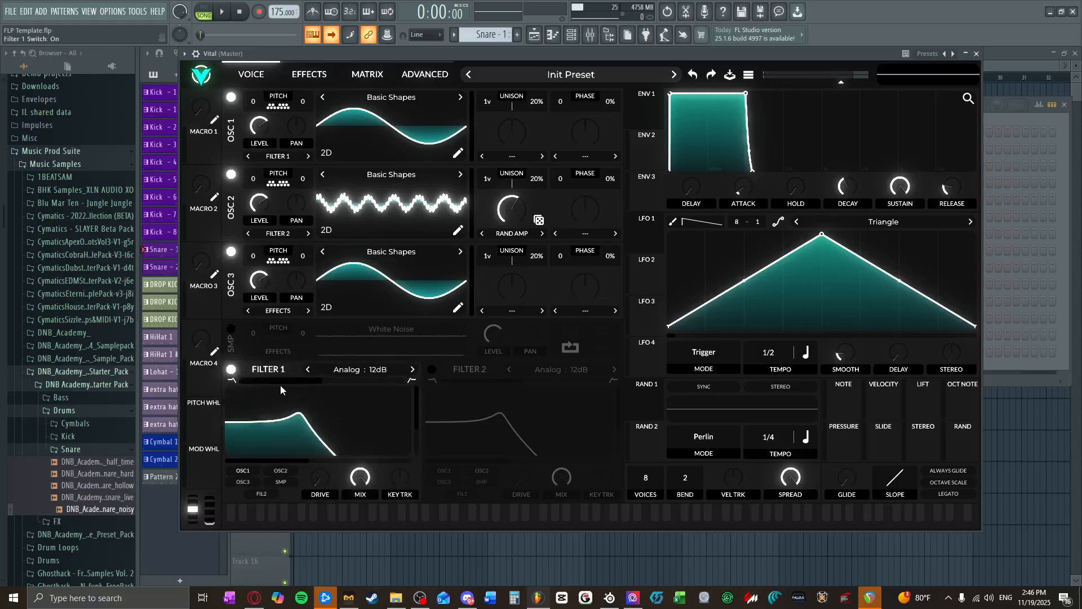
pyautogui.click(280, 471)
pyautogui.click(243, 481)
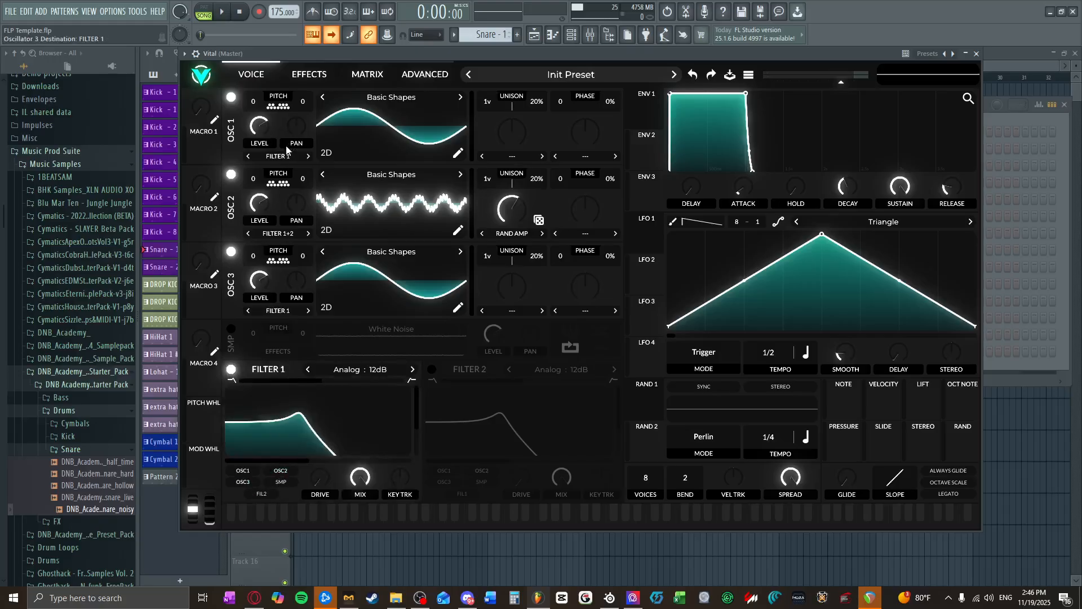
pyautogui.moveTo(278, 404); pyautogui.dragTo(228, 486)
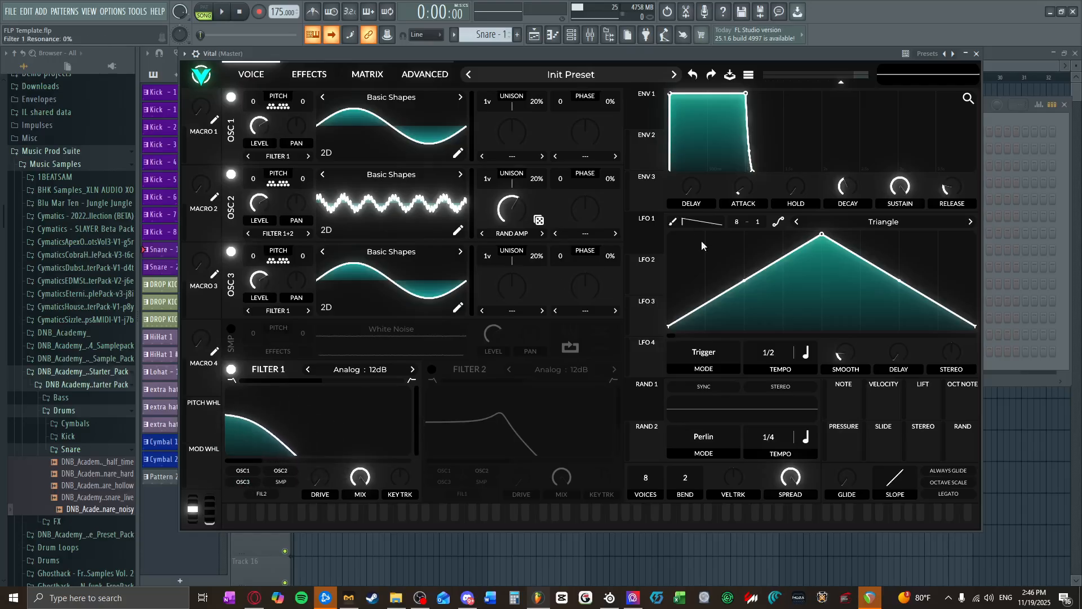
# Step: Reshape LFO 1 by moving its peak to a quarter of the cycle, curving the rise inward and the fall outward
pyautogui.moveTo(819, 237); pyautogui.dragTo(743, 236)
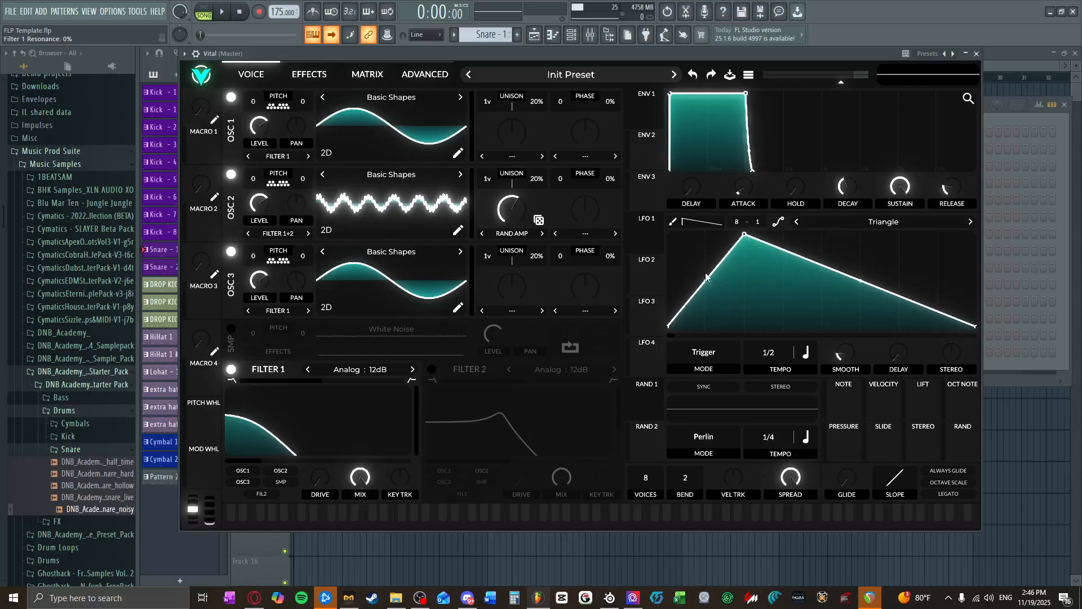
pyautogui.moveTo(710, 289); pyautogui.dragTo(727, 323)
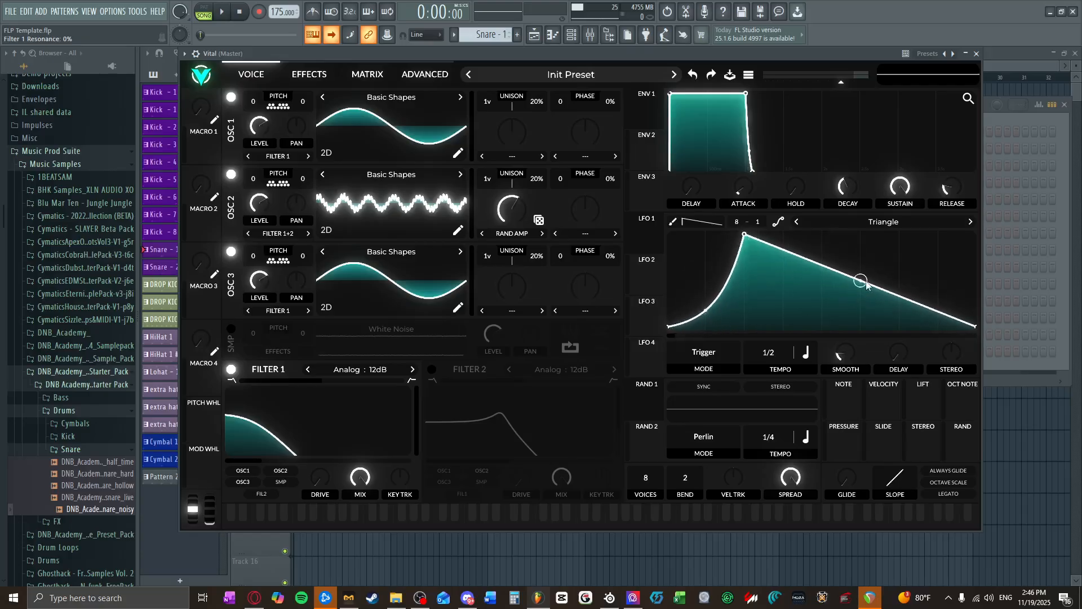
pyautogui.moveTo(867, 285); pyautogui.dragTo(862, 246)
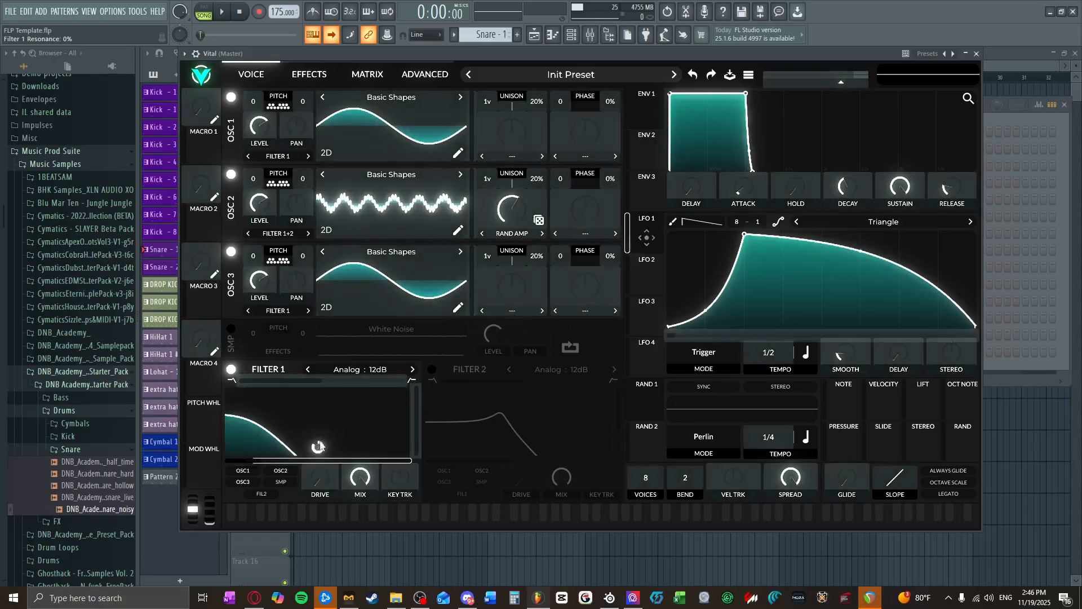
# Step: Modulate Filter 1's cutoff with LFO 1 by about 0.505, raise the filter drive slightly and audition a note
pyautogui.moveTo(320, 443); pyautogui.dragTo(319, 479)
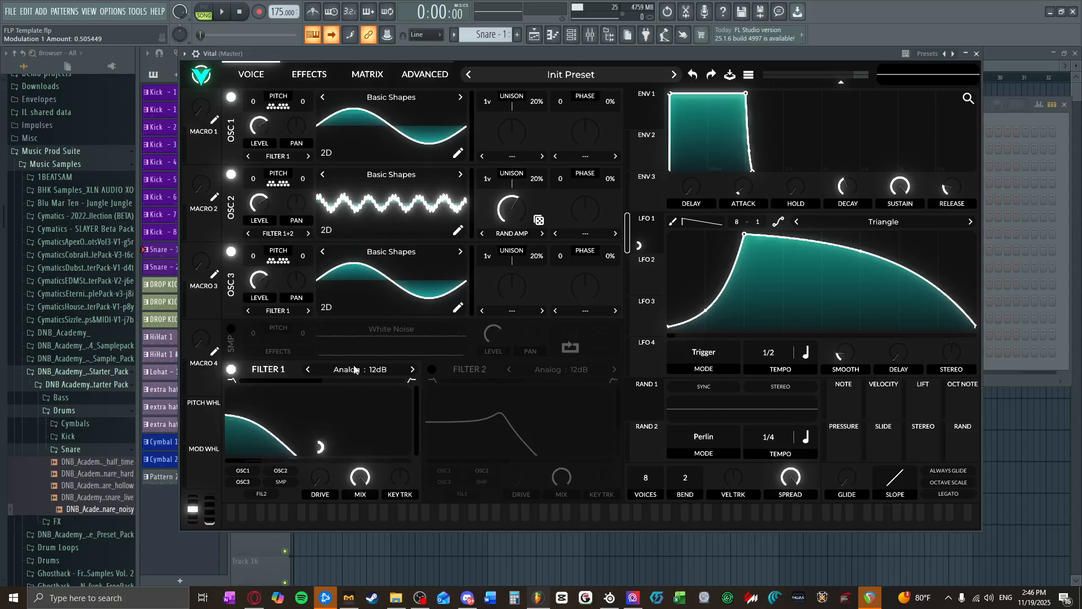
pyautogui.moveTo(416, 445); pyautogui.dragTo(418, 491)
pyautogui.moveTo(320, 479); pyautogui.dragTo(330, 479)
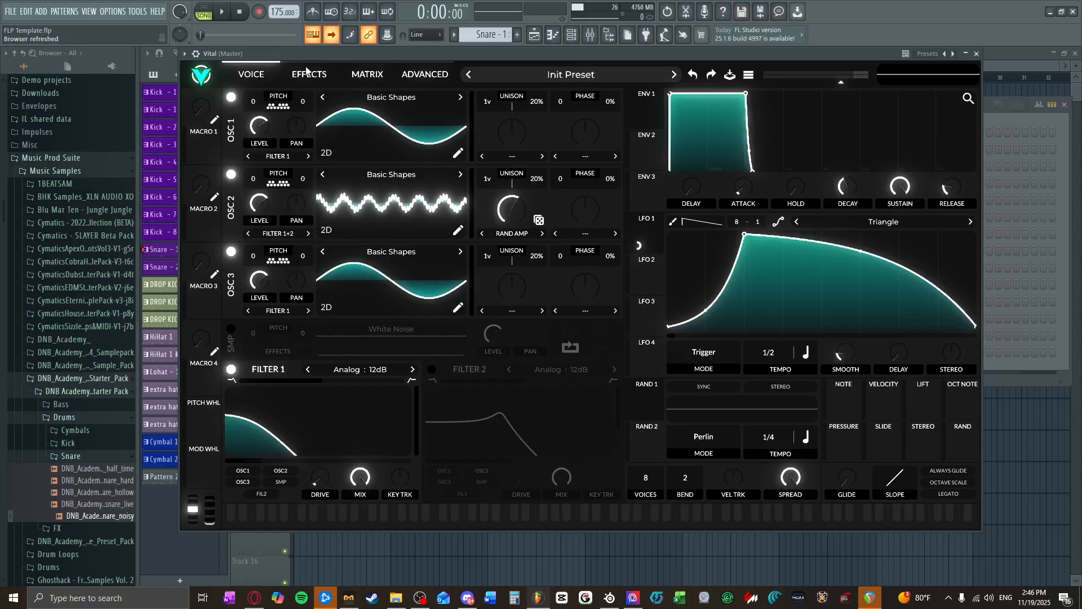
pyautogui.click(395, 526)
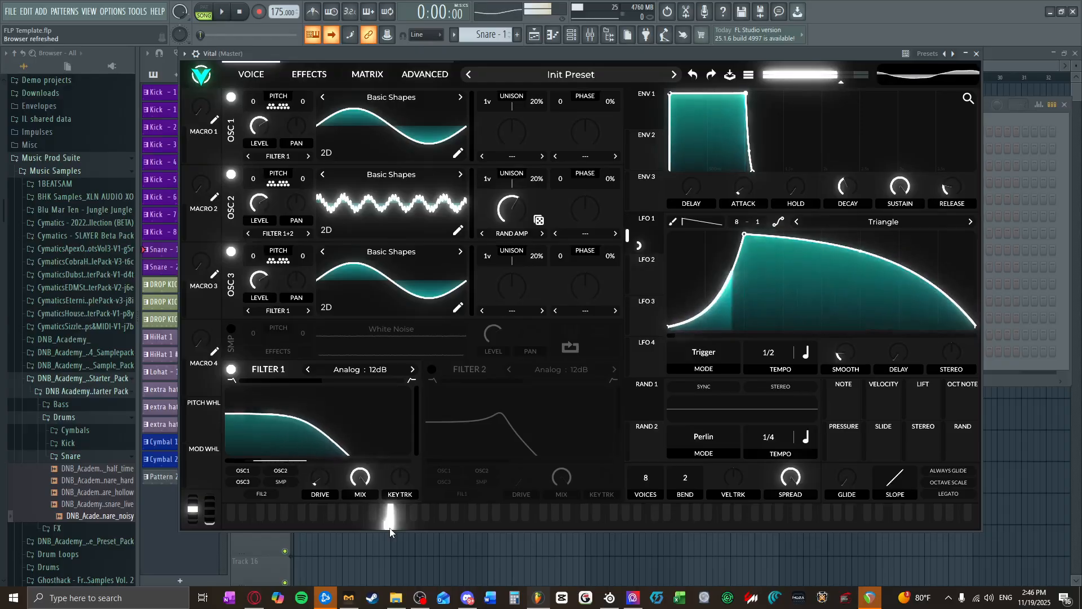
# Step: Set LFO 1 to Envelope mode with a 1/4 tempo and audition the filter sweep on several low notes
pyautogui.click(723, 354)
pyautogui.click(711, 411)
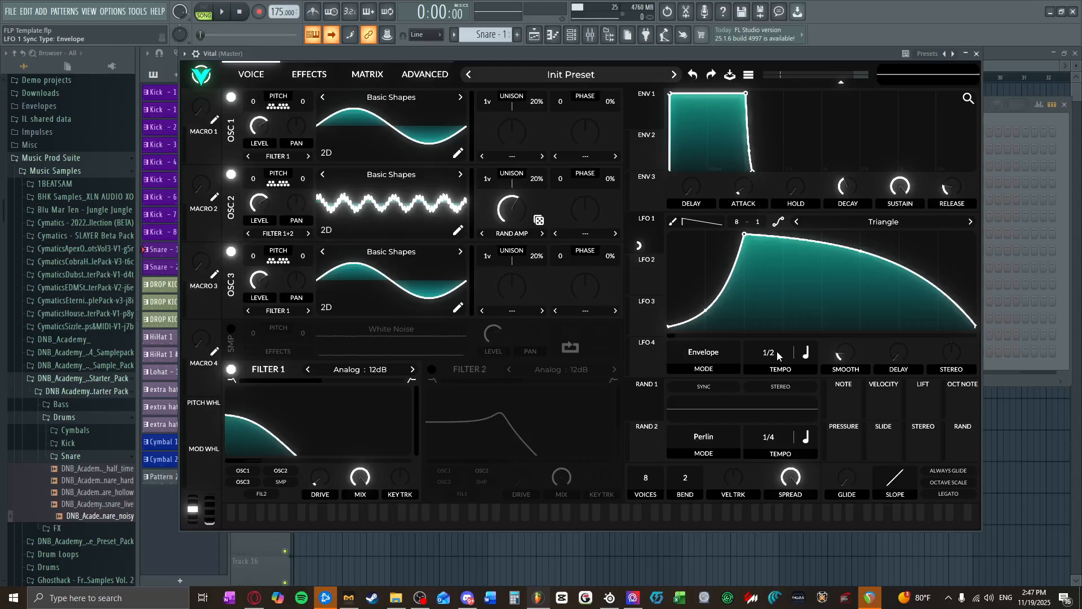
pyautogui.click(367, 519)
pyautogui.click(390, 524)
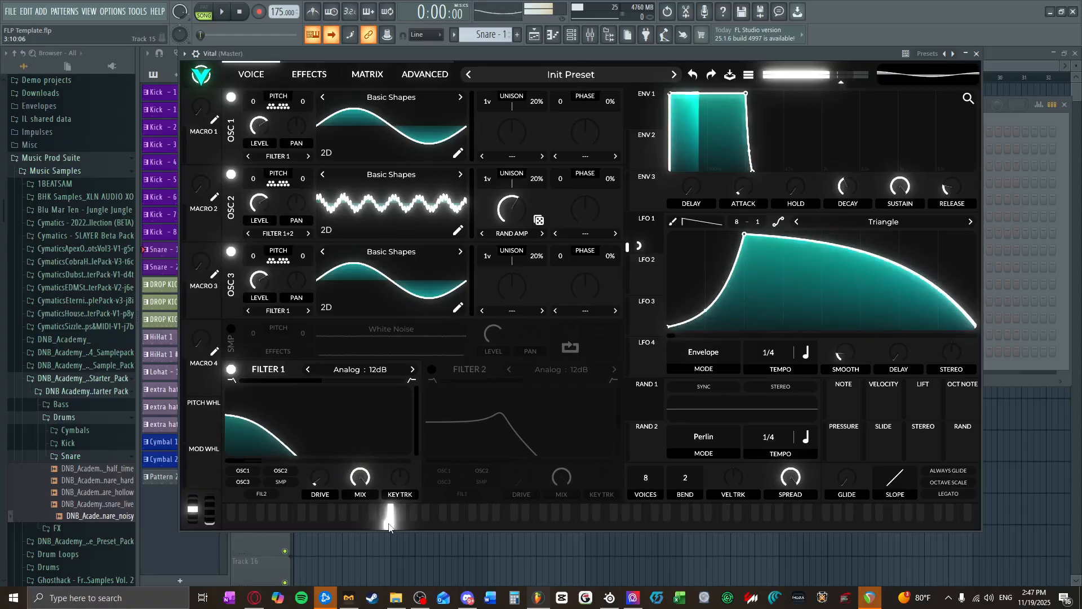
pyautogui.click(398, 526)
pyautogui.click(391, 528)
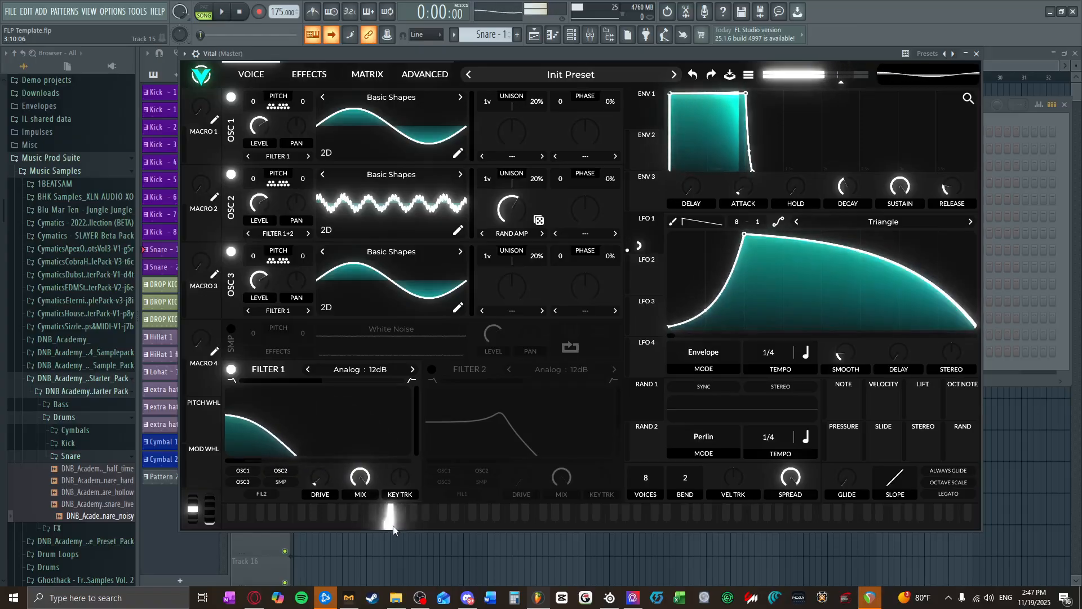
pyautogui.click(399, 526)
pyautogui.click(391, 528)
pyautogui.click(380, 529)
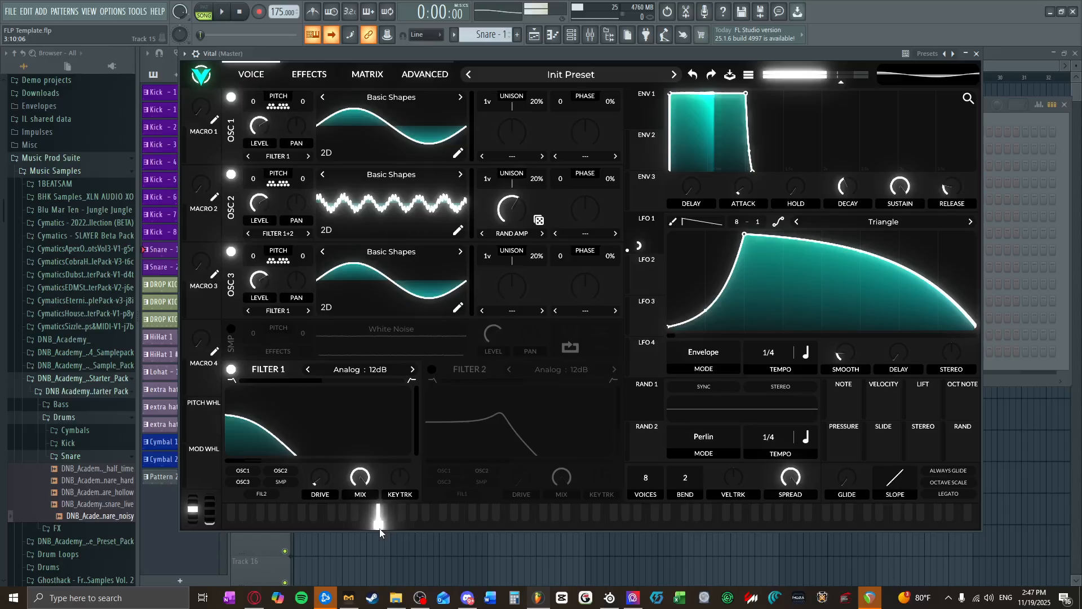
pyautogui.moveTo(379, 529)
pyautogui.mouseDown()
pyautogui.moveTo(367, 522)
pyautogui.moveTo(391, 522)
pyautogui.mouseUp()
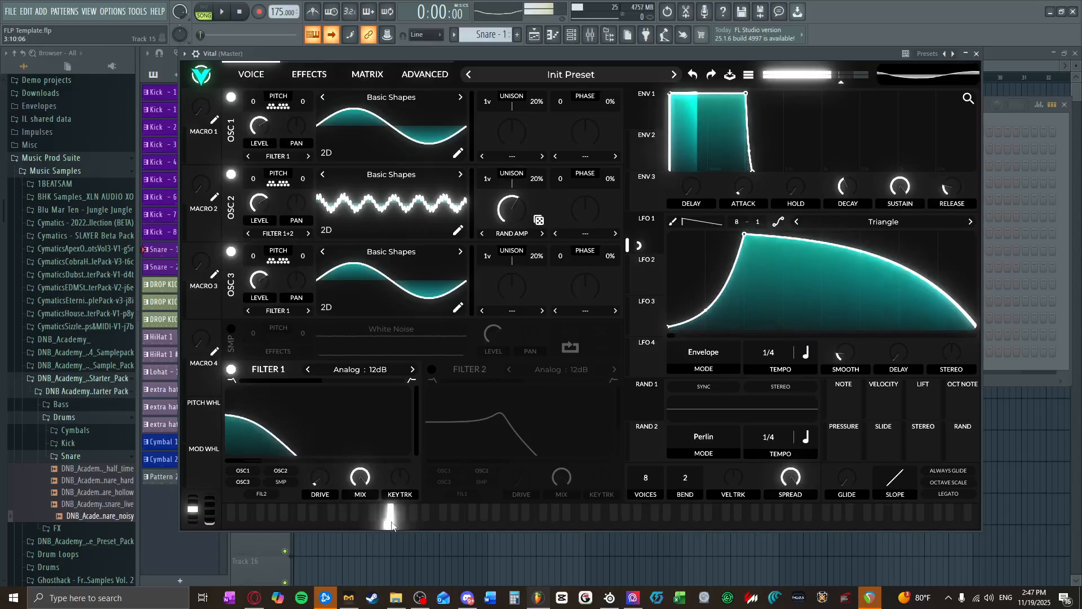
pyautogui.click(392, 523)
pyautogui.click(397, 526)
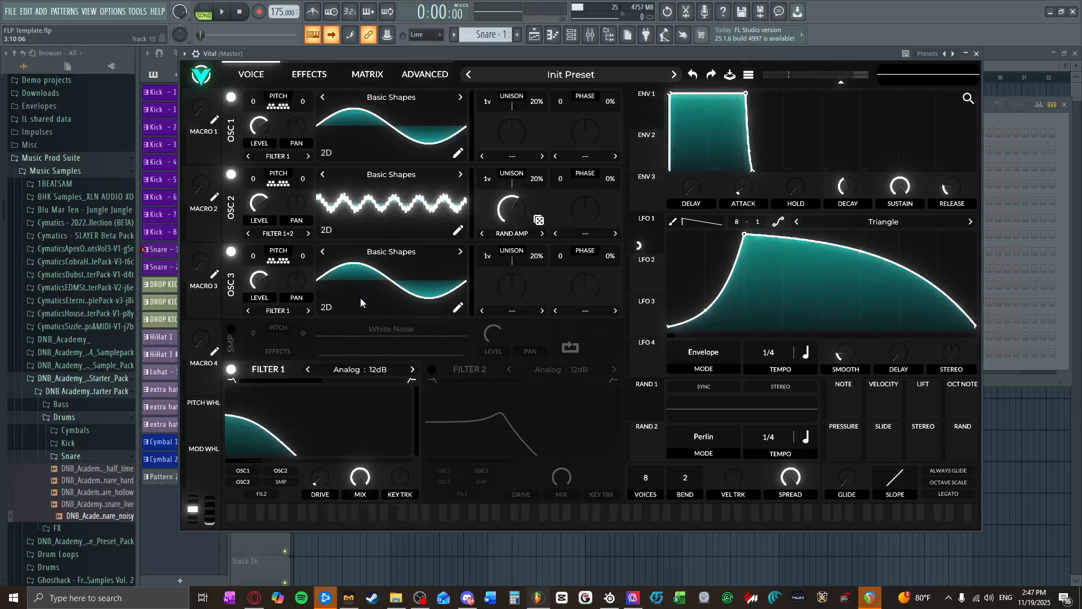
# Step: Turn on the sampler, load the HVAC Unit noise sample and enable its keytracking
pyautogui.click(231, 329)
pyautogui.click(422, 332)
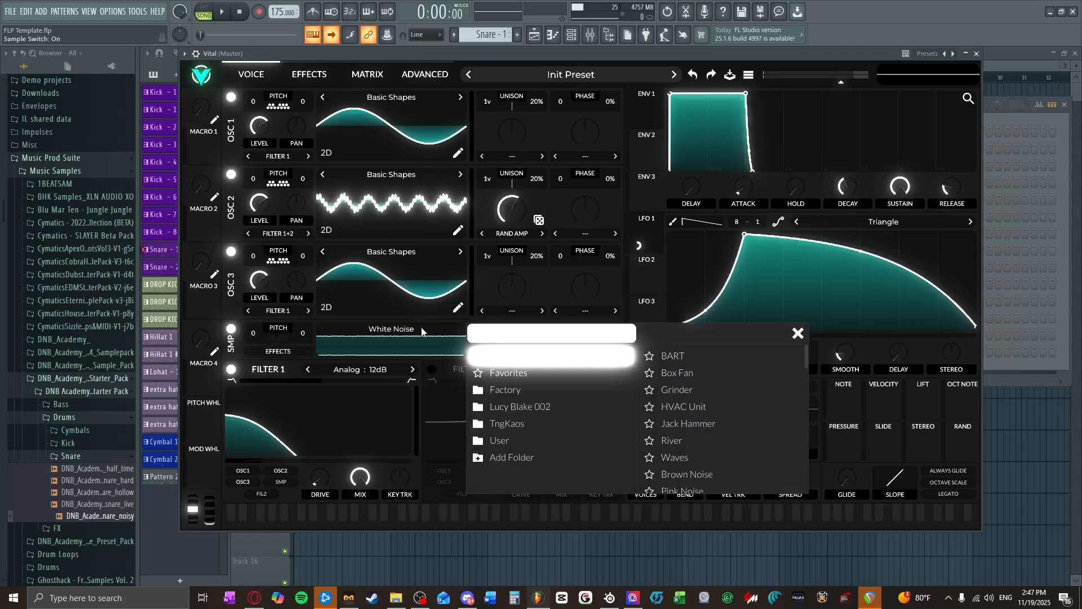
pyautogui.scroll(-1, 759, 428)
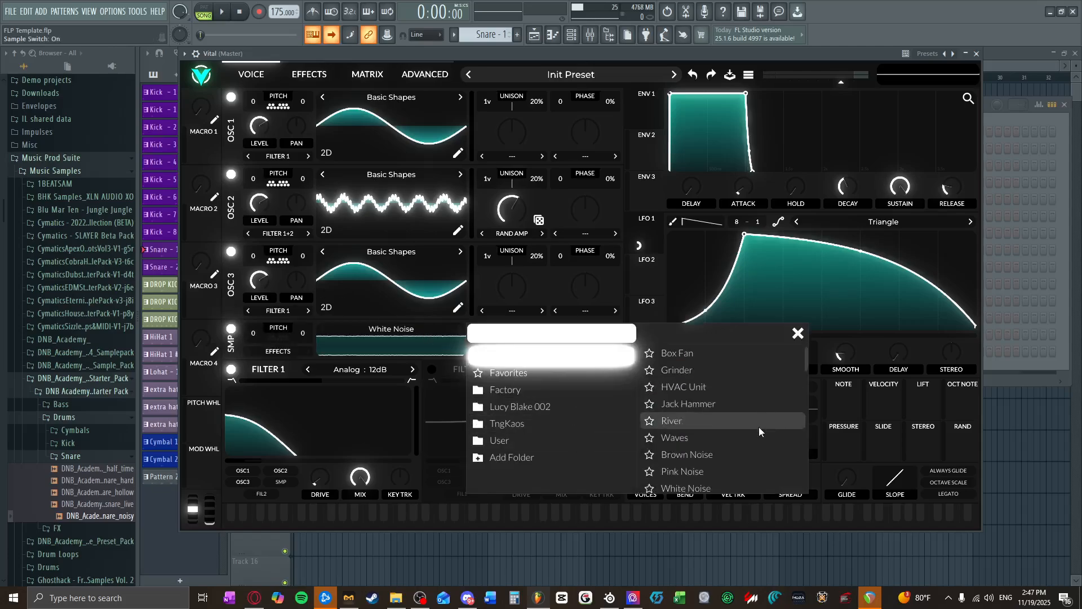
pyautogui.scroll(-2, 757, 429)
pyautogui.scroll(2, 739, 426)
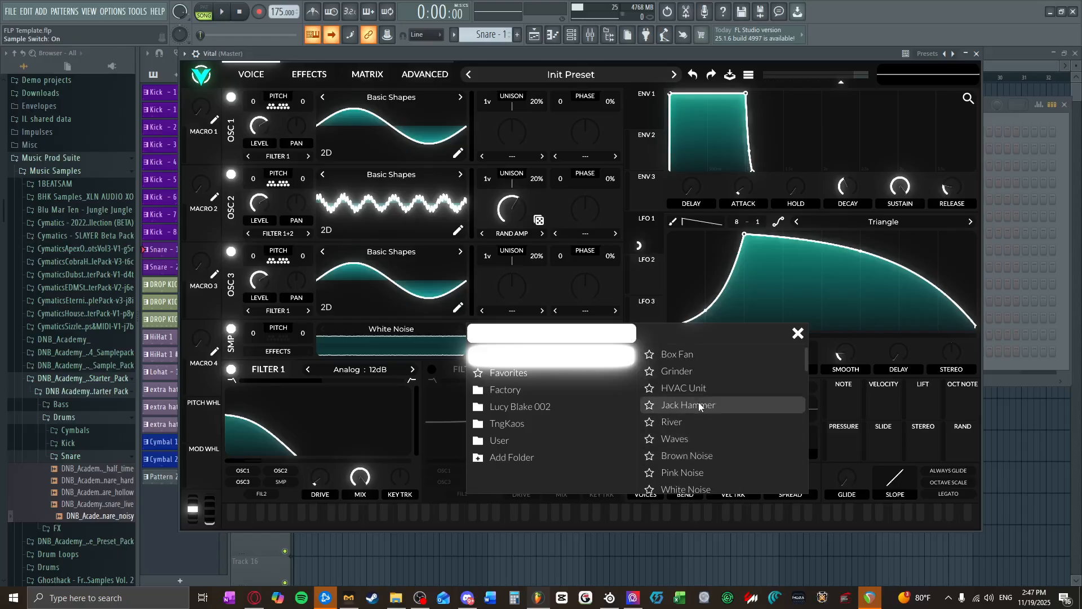
pyautogui.click(683, 388)
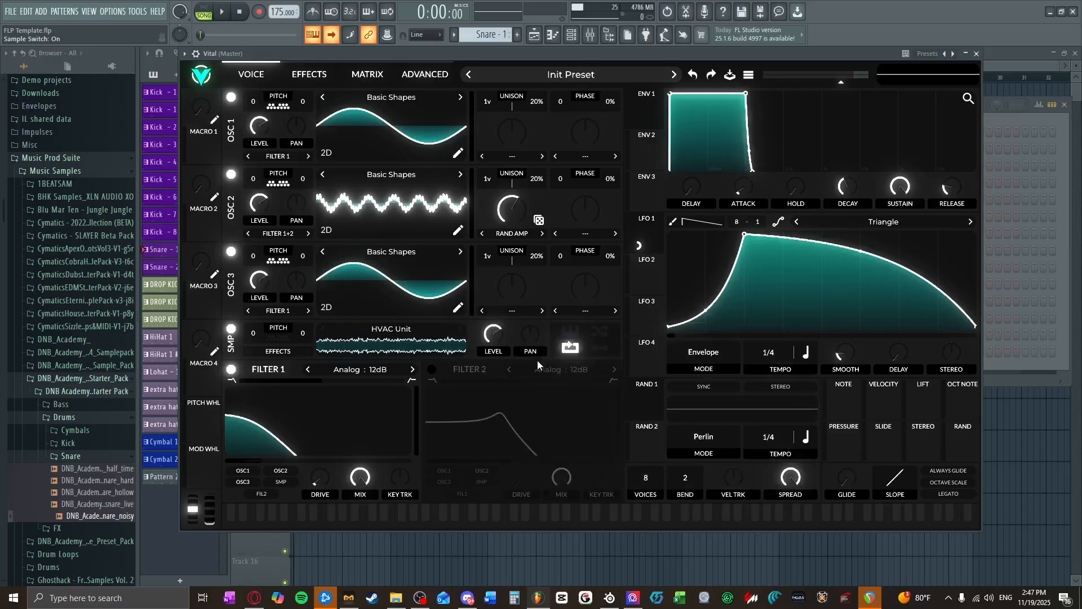
pyautogui.click(571, 331)
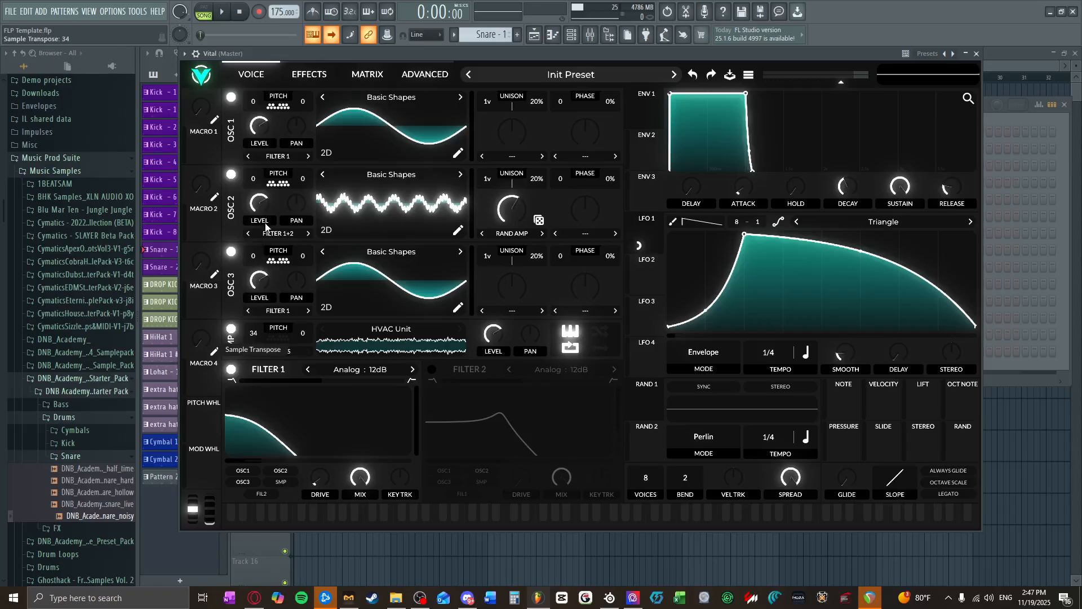
# Step: Transpose the HVAC Unit sample to 36, lower its level to about 0.046 and route it into Filter 1
pyautogui.moveTo(267, 224); pyautogui.dragTo(278, 228)
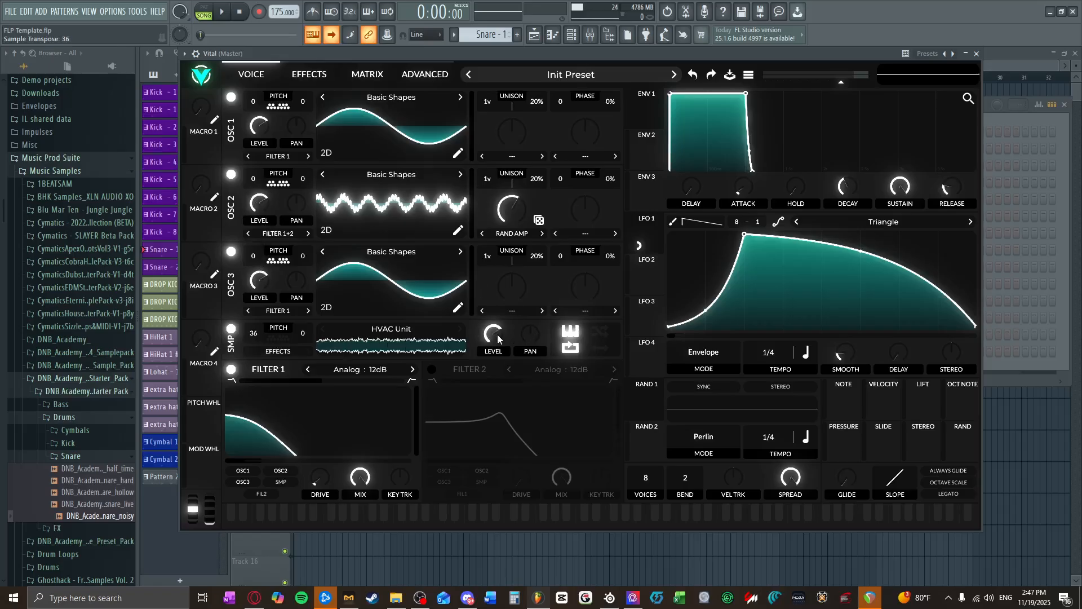
pyautogui.moveTo(498, 339); pyautogui.dragTo(505, 384)
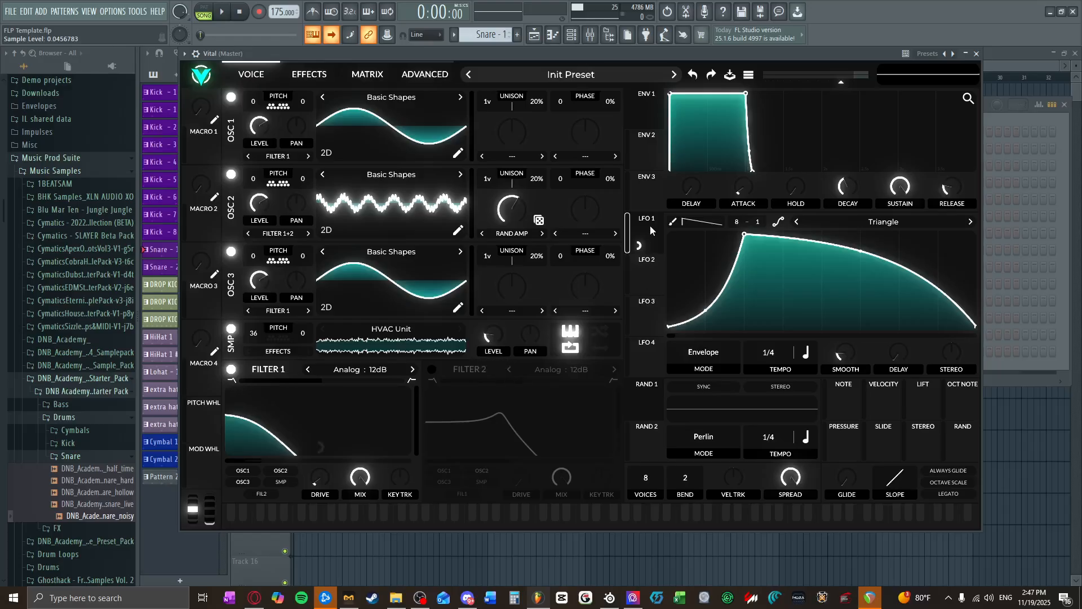
pyautogui.moveTo(651, 227)
pyautogui.mouseDown()
pyautogui.moveTo(314, 443)
pyautogui.moveTo(649, 234)
pyautogui.mouseUp()
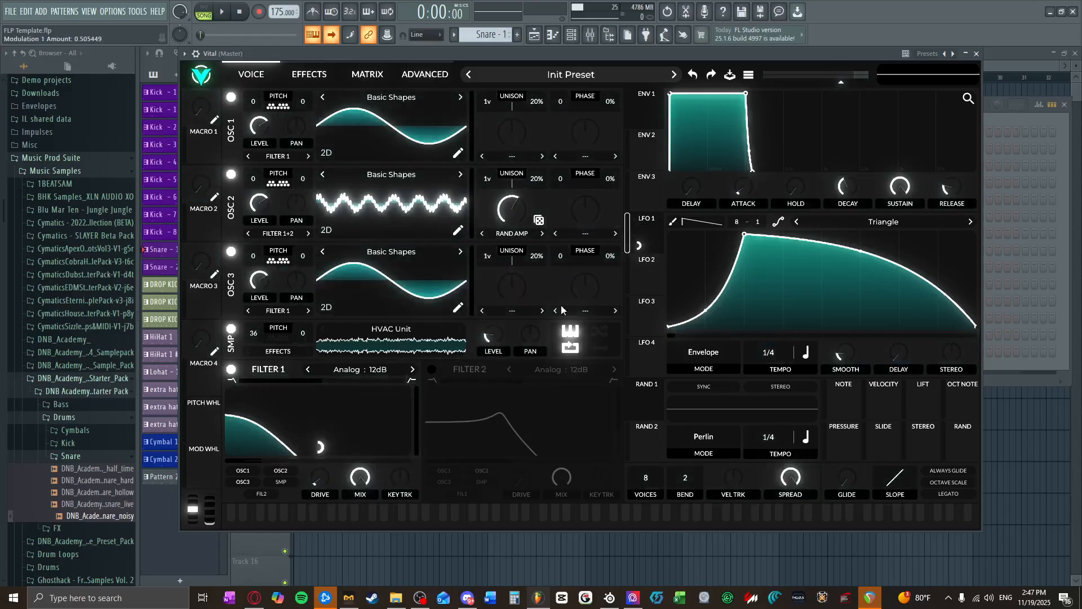
pyautogui.click(281, 483)
pyautogui.moveTo(323, 451)
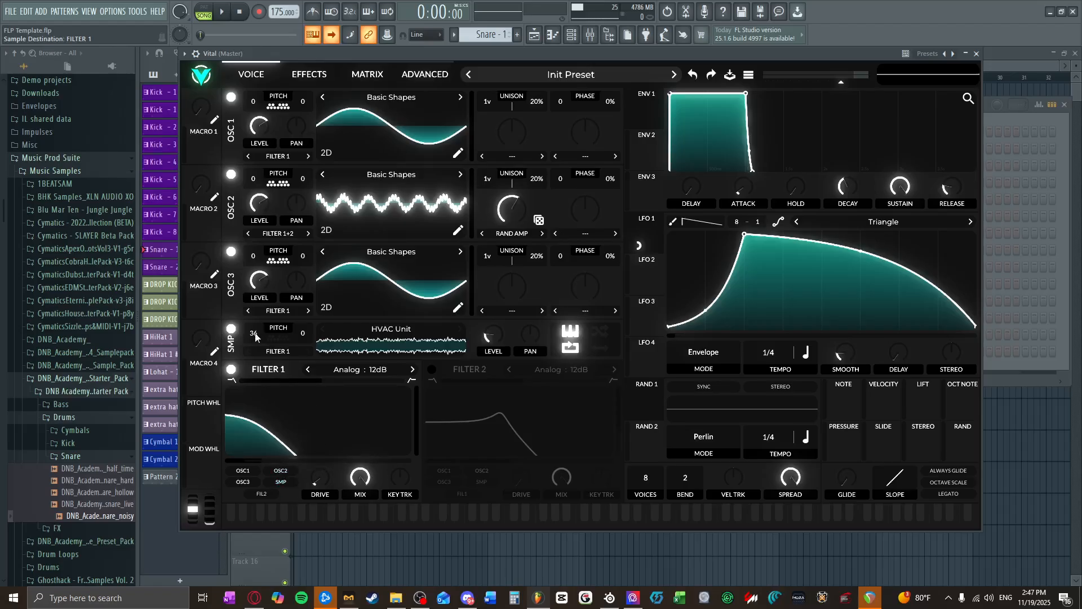
# Step: Lower Filter 1's cutoff to about 28.66 Hz and audition the bass on a low note
pyautogui.moveTo(304, 463); pyautogui.dragTo(296, 462)
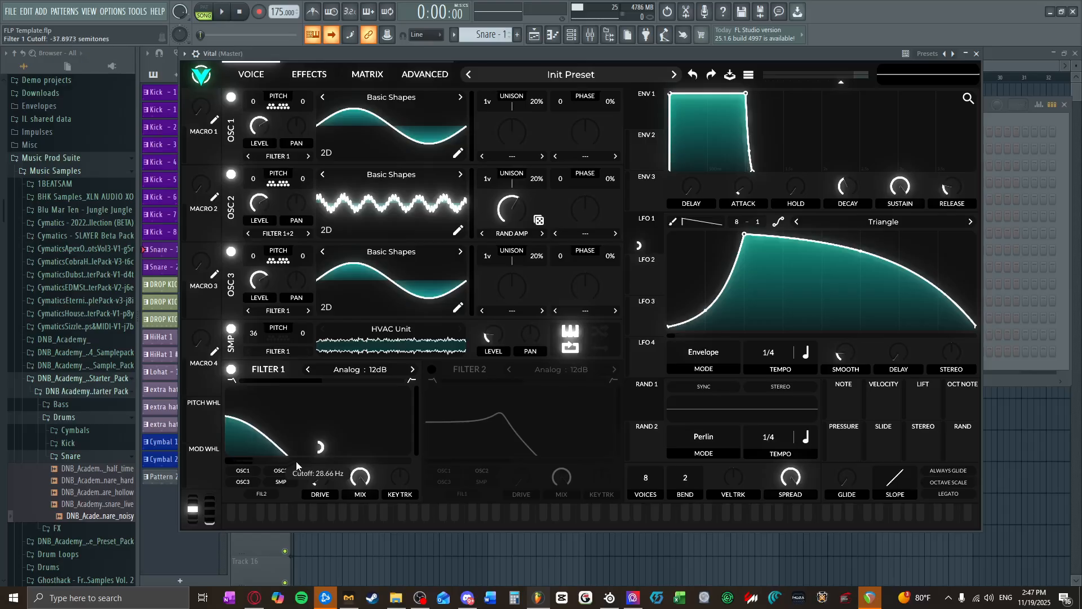
pyautogui.click(386, 527)
pyautogui.moveTo(386, 526)
pyautogui.mouseDown()
pyautogui.moveTo(419, 526)
pyautogui.moveTo(390, 525)
pyautogui.mouseUp()
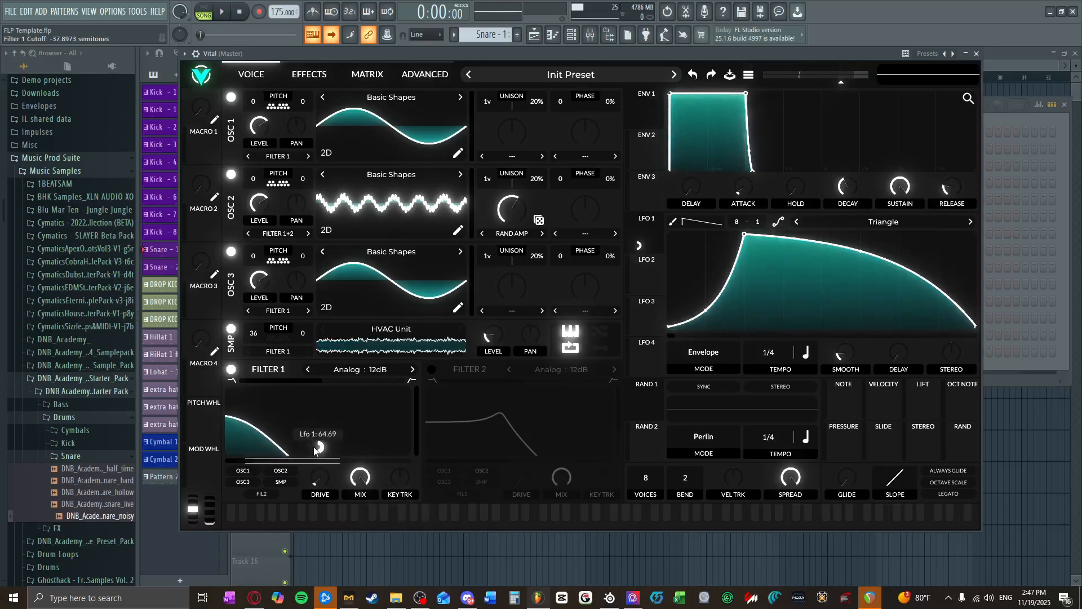
# Step: Try the chorus effect with more depth and less mix, audition a low note, and switch the chorus back off
pyautogui.click(322, 79)
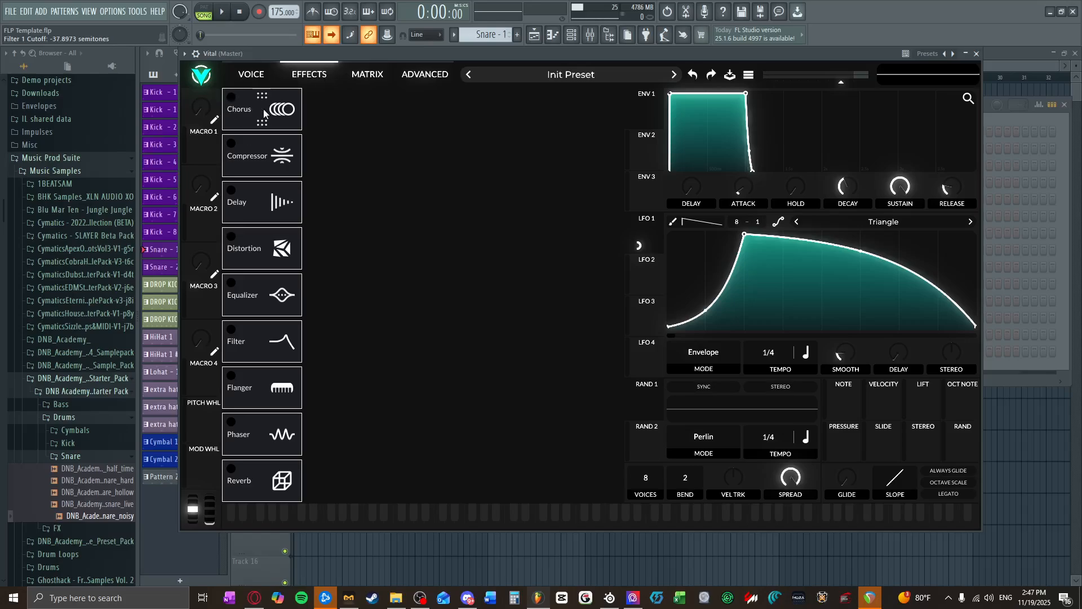
pyautogui.click(235, 97)
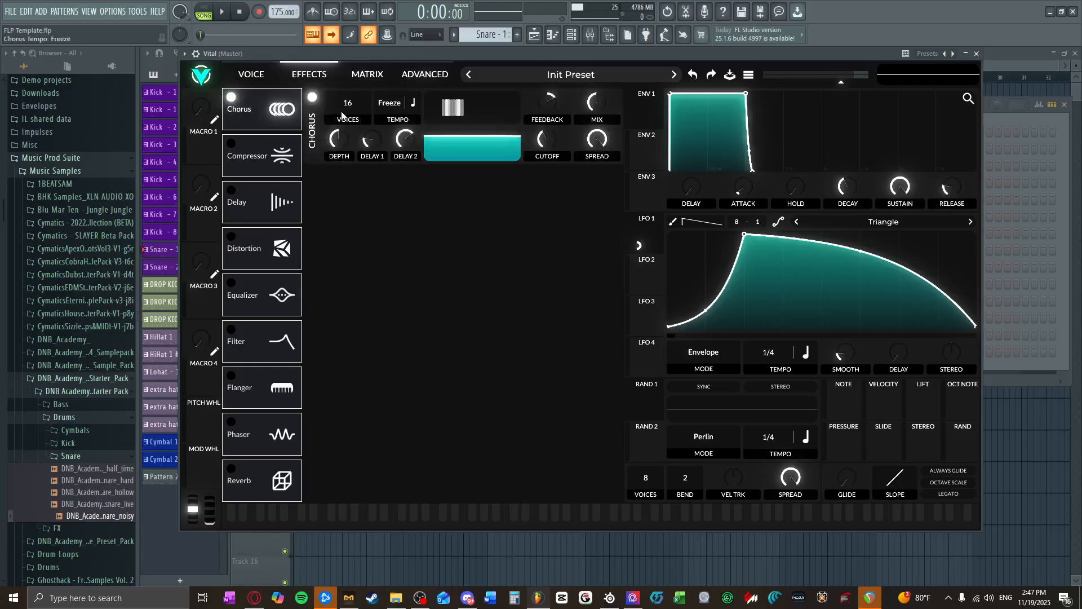
pyautogui.moveTo(339, 140); pyautogui.dragTo(344, 116)
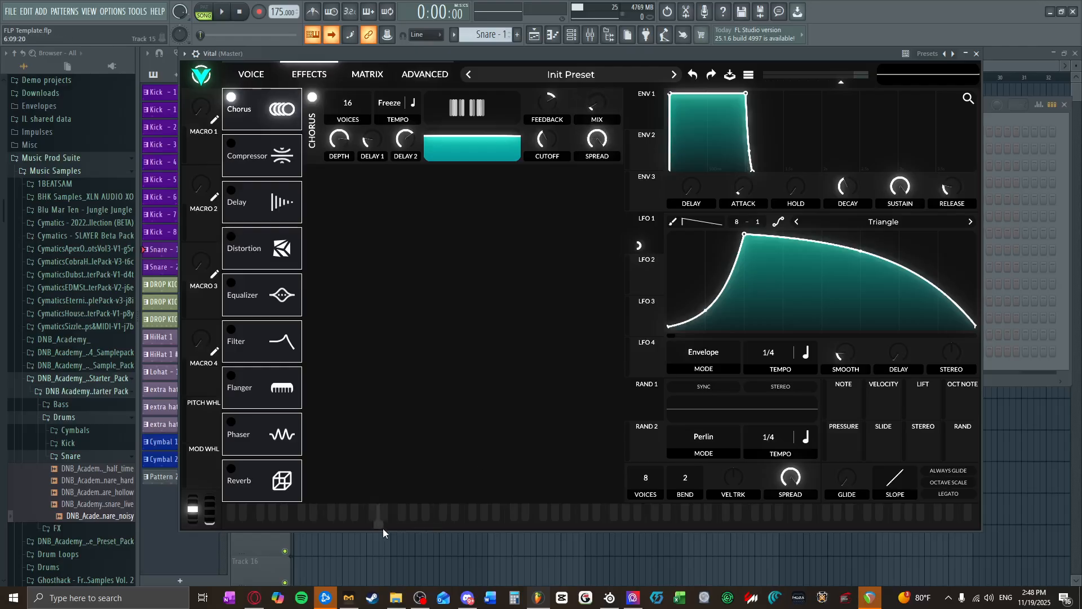
pyautogui.moveTo(389, 526)
pyautogui.mouseDown()
pyautogui.moveTo(409, 526)
pyautogui.moveTo(380, 524)
pyautogui.moveTo(389, 526)
pyautogui.mouseUp()
pyautogui.click(234, 97)
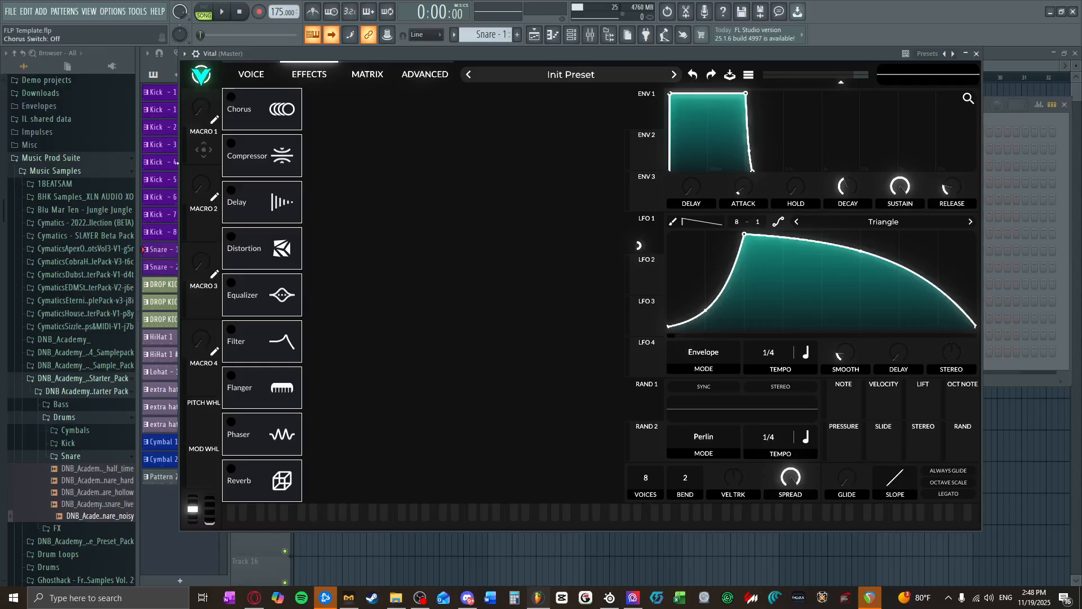
# Step: Turn on the distortion effect with the Soft Clip type and modulate its drive with LFO 1 by about 0.237
pyautogui.click(236, 244)
pyautogui.click(360, 102)
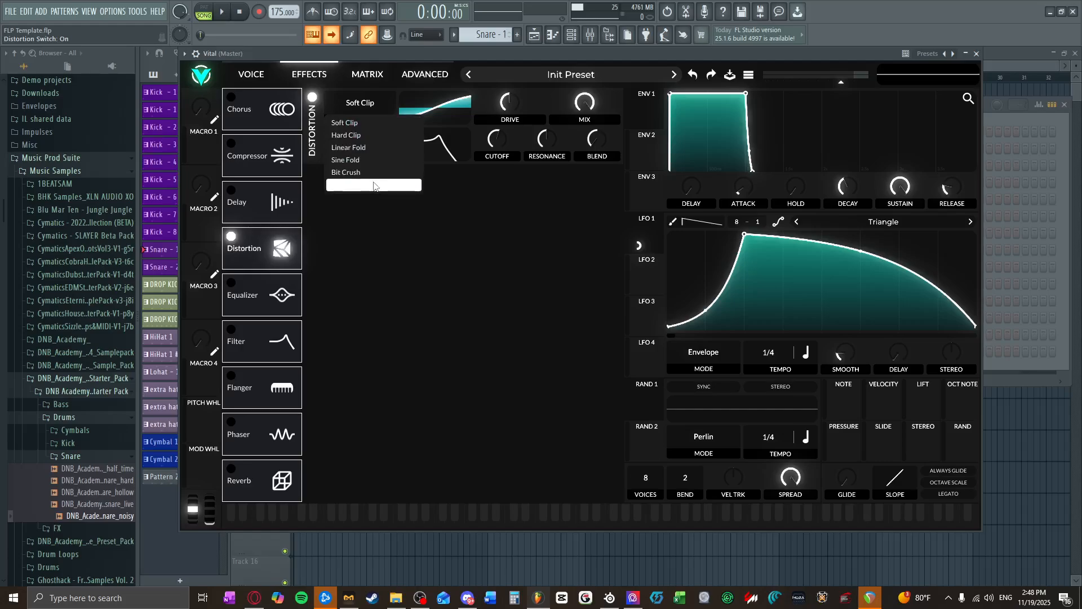
pyautogui.click(488, 228)
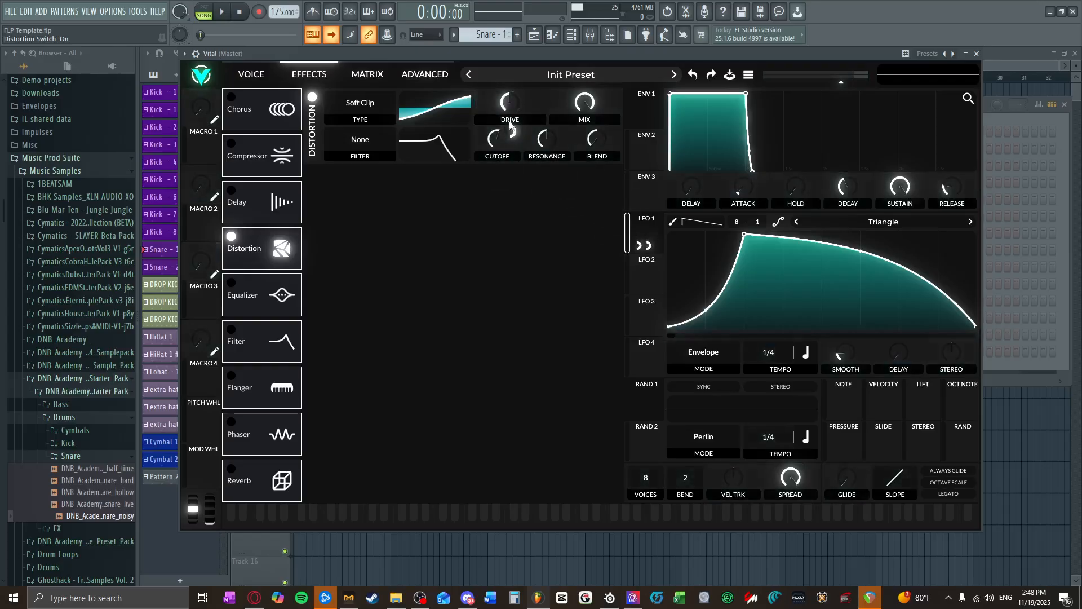
pyautogui.moveTo(512, 131); pyautogui.dragTo(512, 128)
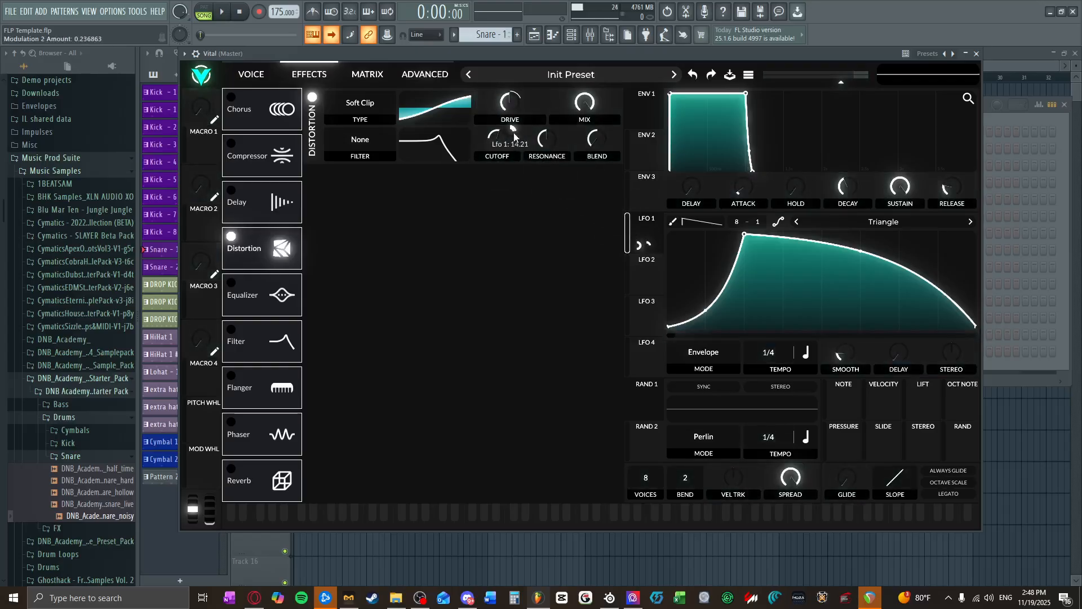
# Step: Audition the Soft Clip distorted bass on a run of low notes
pyautogui.click(449, 527)
pyautogui.click(421, 527)
pyautogui.click(399, 526)
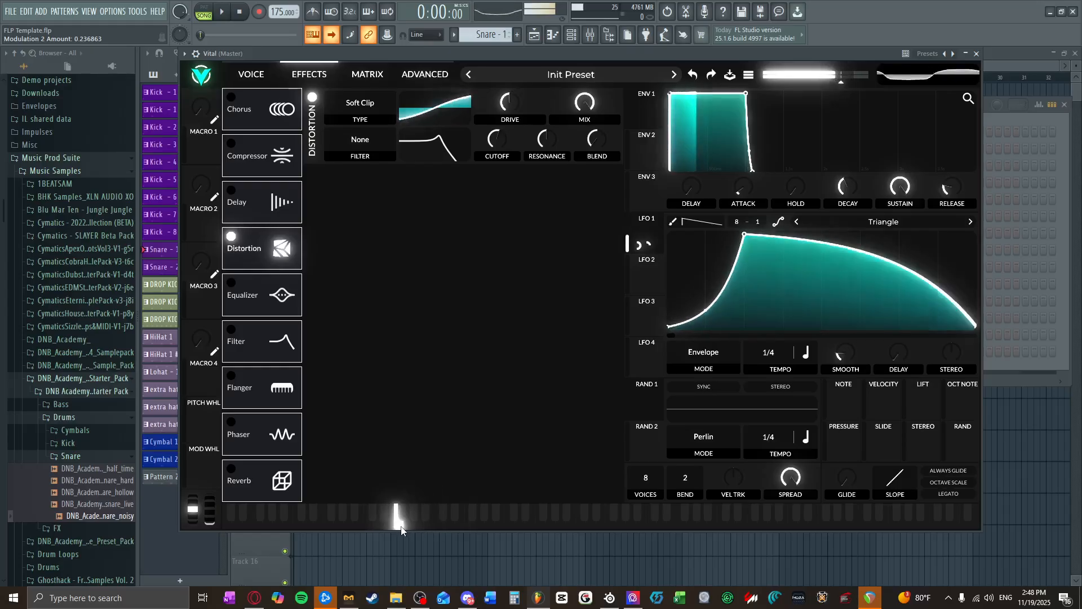
pyautogui.click(393, 527)
pyautogui.click(398, 527)
pyautogui.click(409, 526)
pyautogui.click(398, 527)
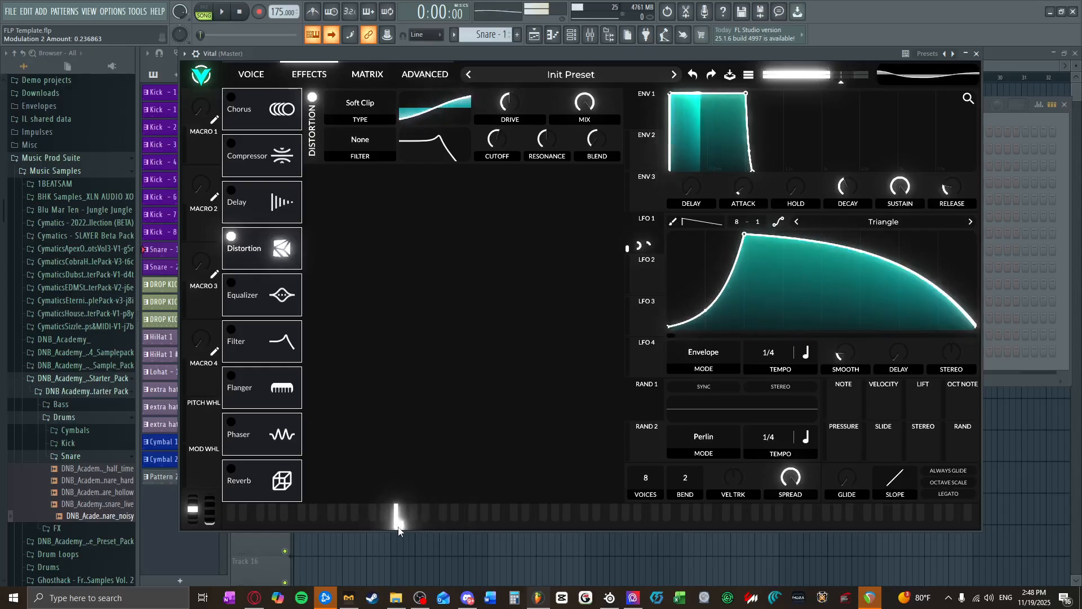
pyautogui.click(388, 525)
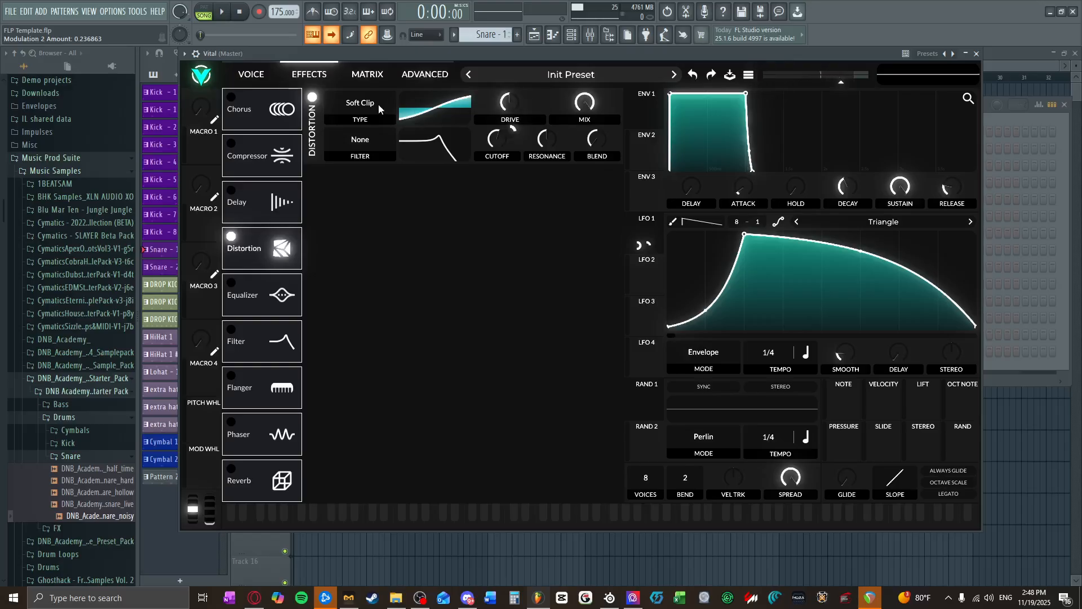
# Step: Try the Hard Clip distortion type and audition it on low notes
pyautogui.click(383, 104)
pyautogui.click(389, 136)
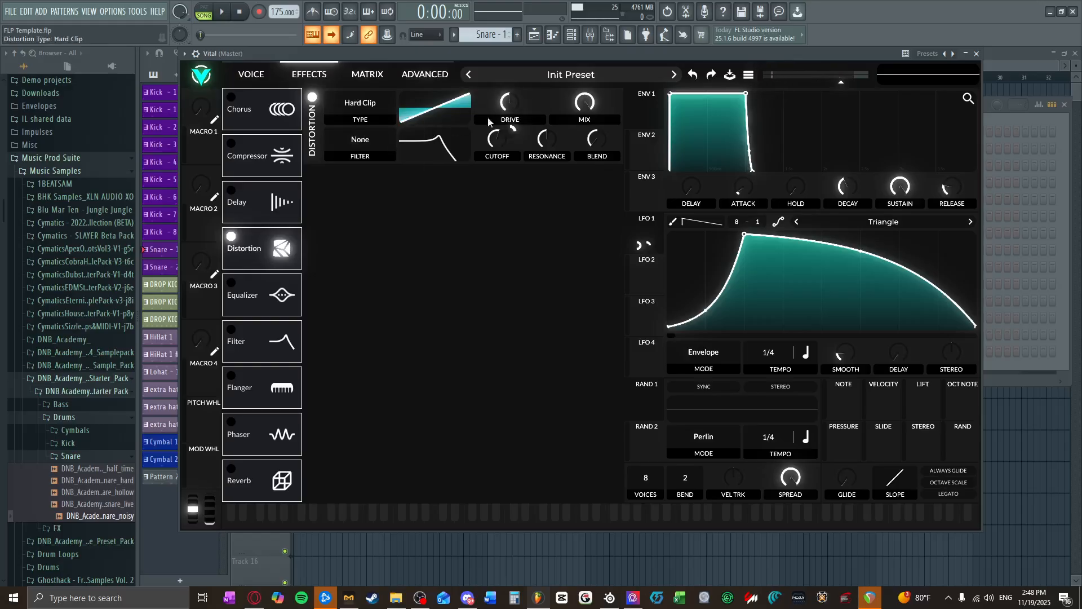
pyautogui.click(394, 512)
pyautogui.click(387, 513)
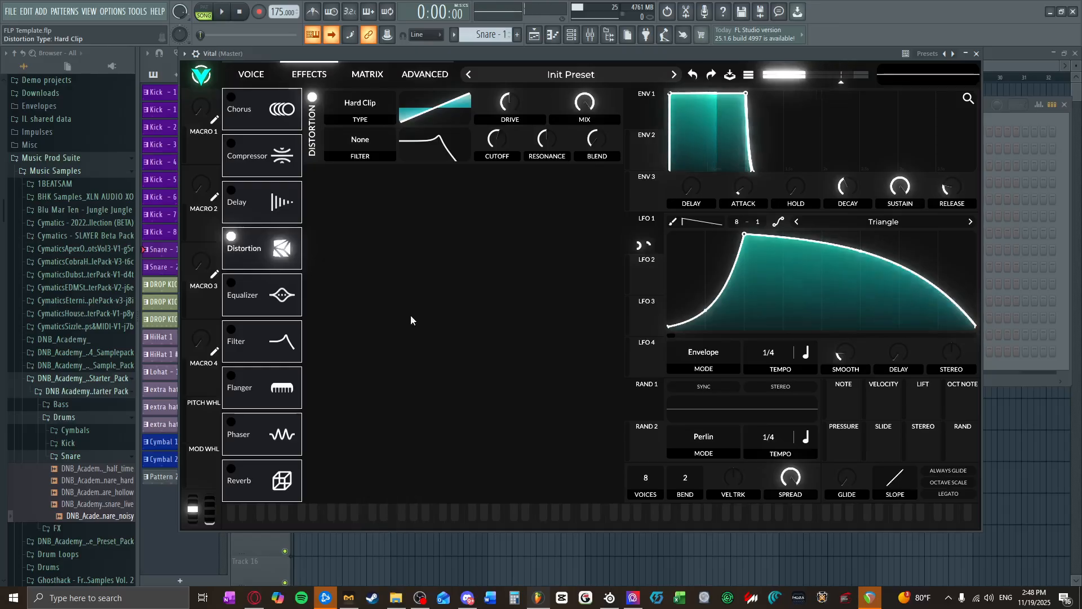
# Step: Set the distortion type to Sine Fold, reduce LFO 1's drive modulation to about 0.118 and audition low notes
pyautogui.click(355, 124)
pyautogui.click(365, 160)
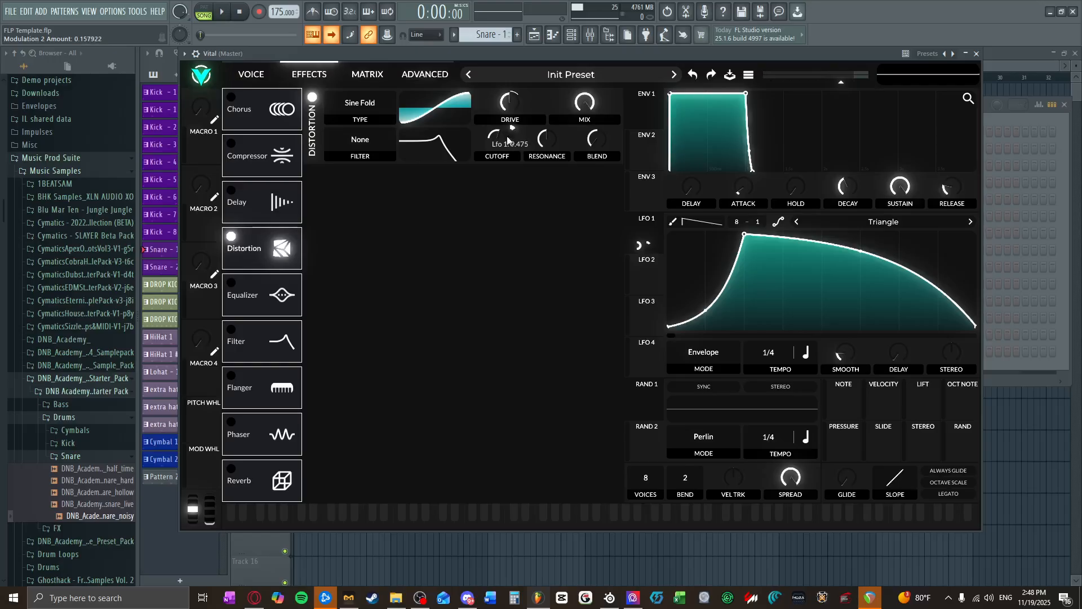
pyautogui.click(389, 512)
pyautogui.click(414, 524)
pyautogui.click(387, 521)
# Step: Try the multiband compressor on the bass, audition low notes, and switch the compressor back off
pyautogui.click(232, 145)
pyautogui.click(378, 516)
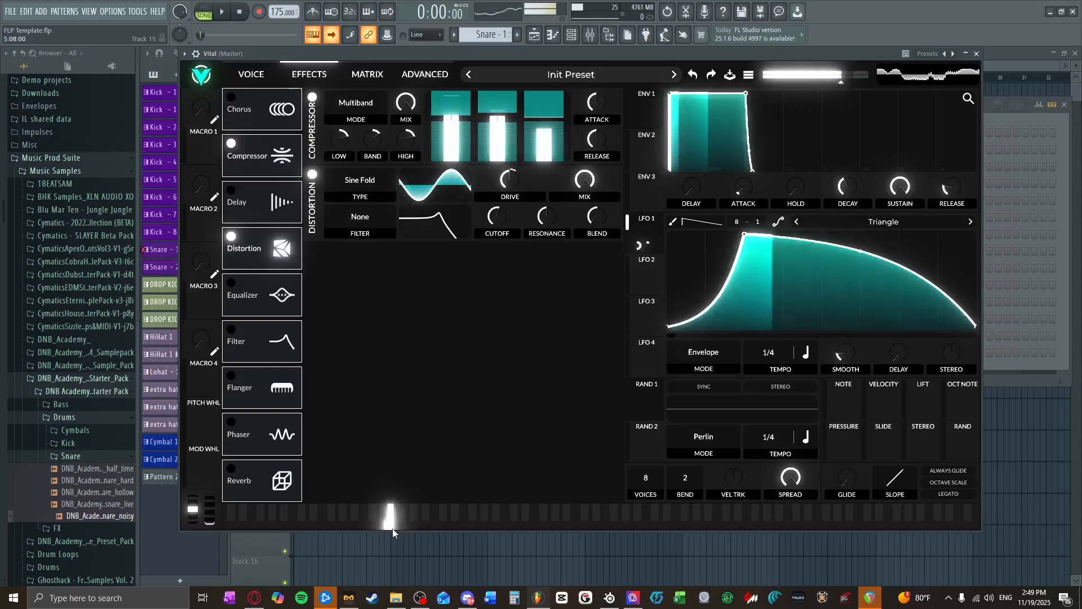
pyautogui.moveTo(379, 529)
pyautogui.mouseDown()
pyautogui.moveTo(370, 527)
pyautogui.moveTo(387, 520)
pyautogui.moveTo(372, 529)
pyautogui.mouseUp()
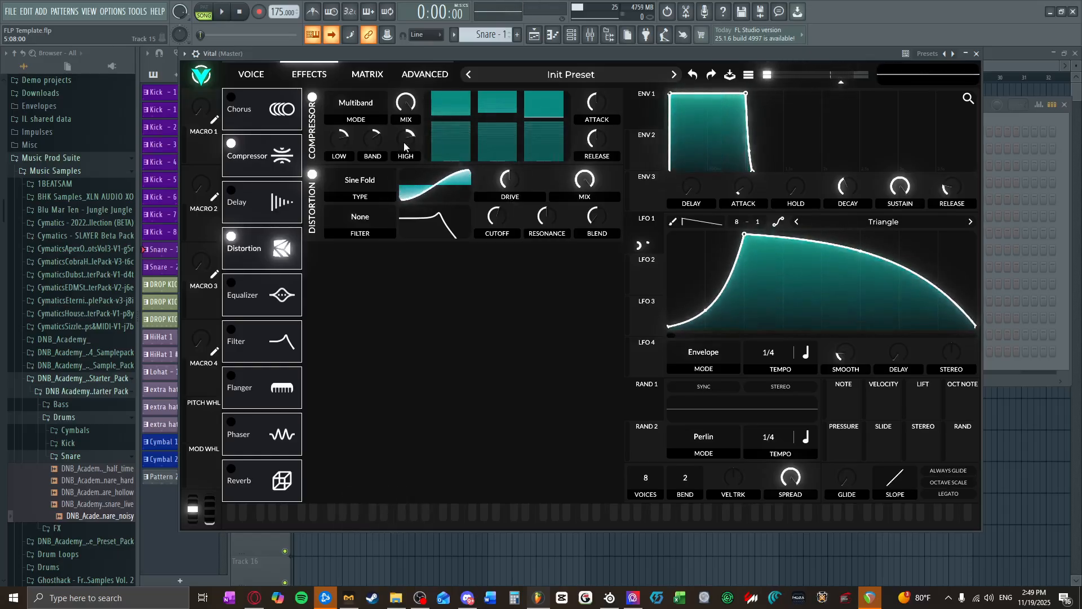
pyautogui.click(279, 70)
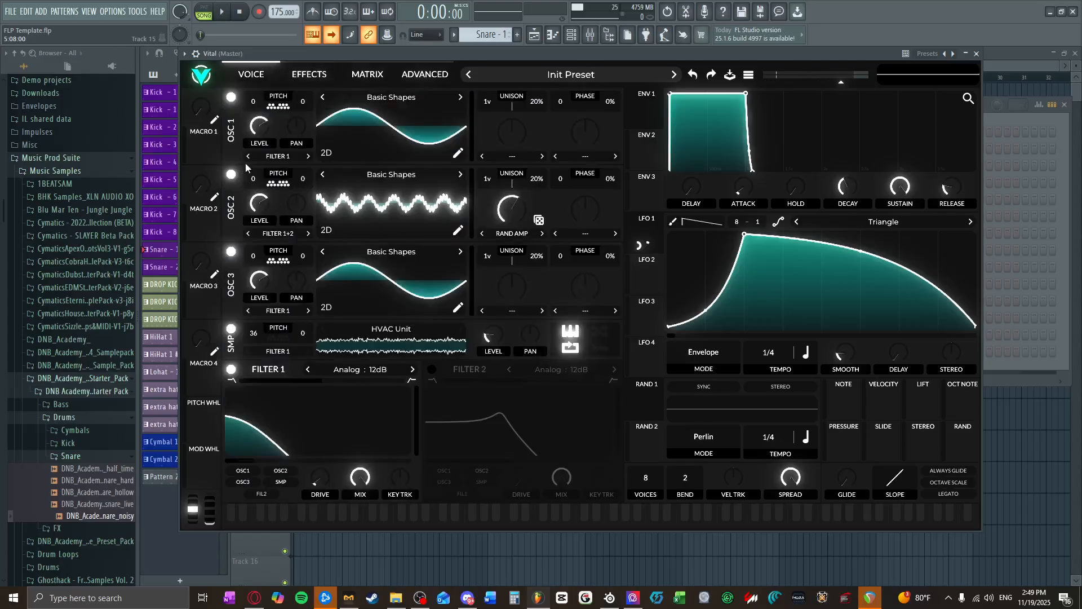
pyautogui.click(306, 70)
pyautogui.click(239, 146)
# Step: Try Oscillator 2's Rand Amp morph at about 39.5% and audition the altered waveform on several low notes
pyautogui.click(262, 74)
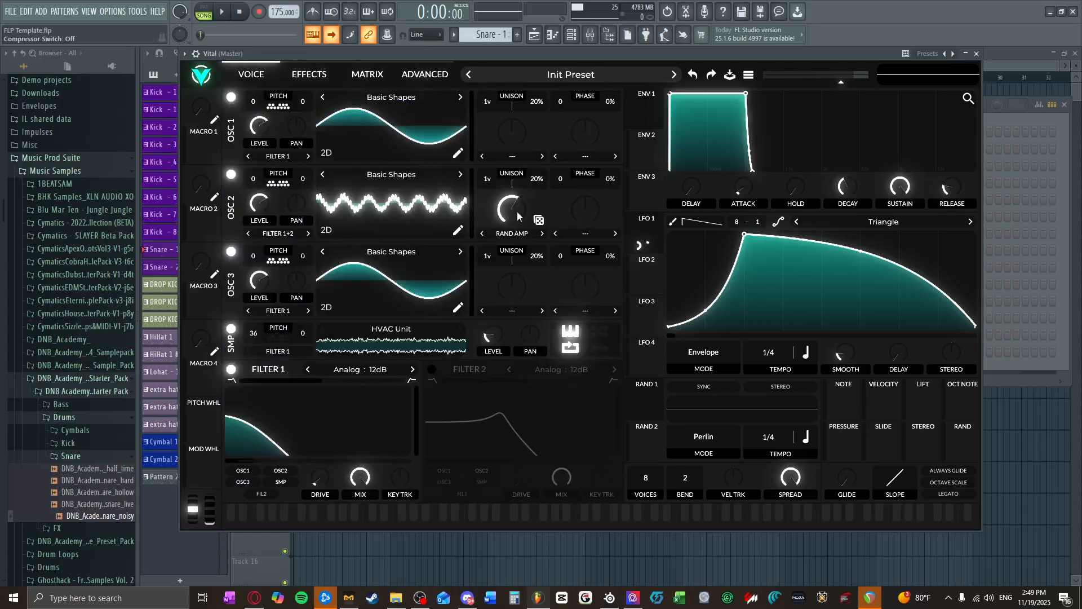
pyautogui.moveTo(519, 217); pyautogui.dragTo(470, 320)
pyautogui.click(394, 513)
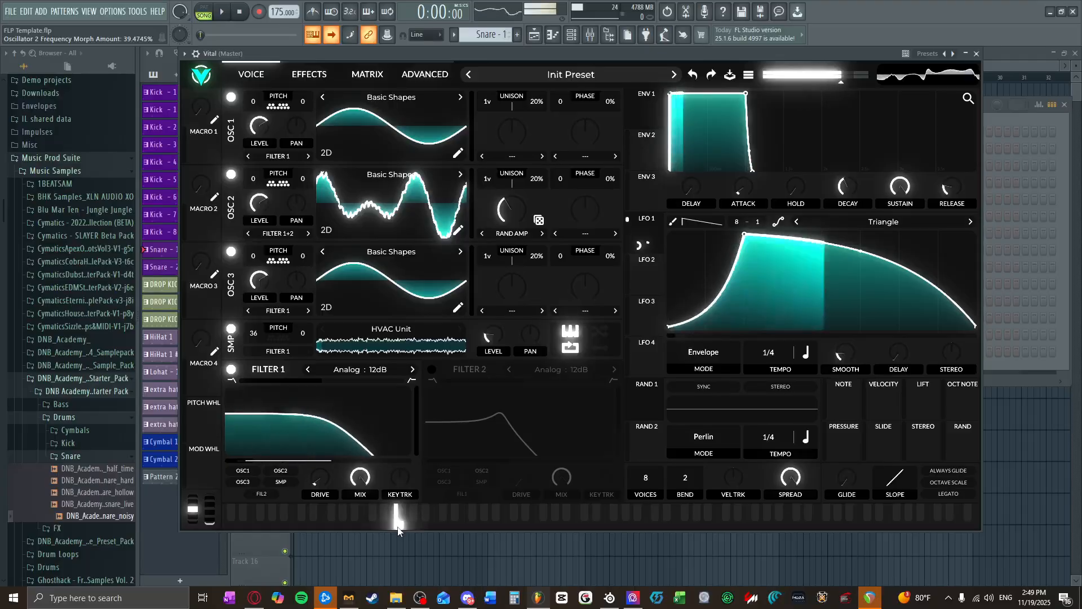
pyautogui.click(372, 521)
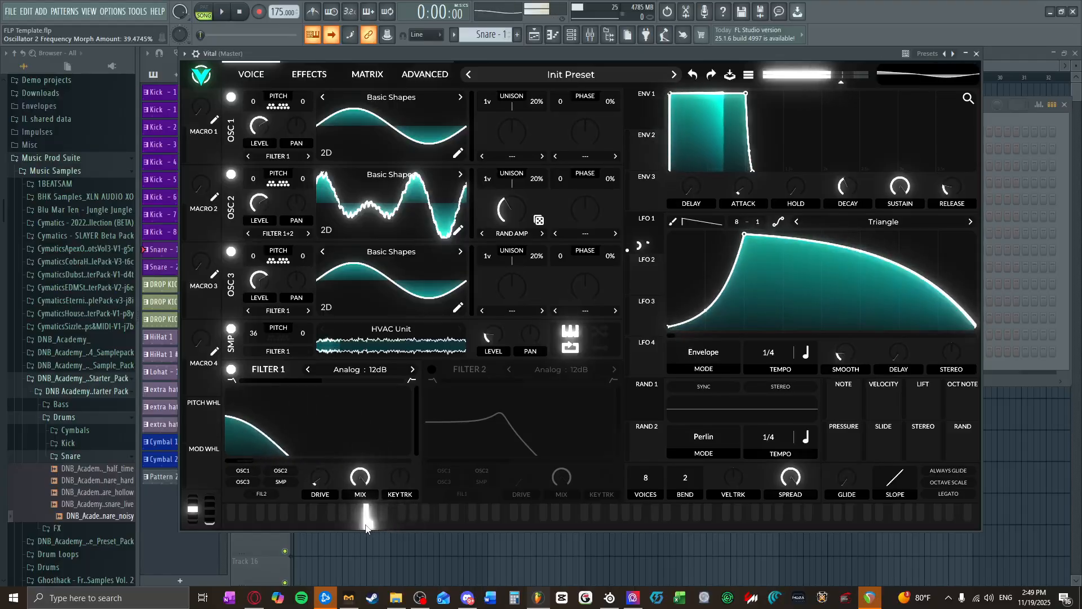
pyautogui.click(376, 521)
pyautogui.click(389, 522)
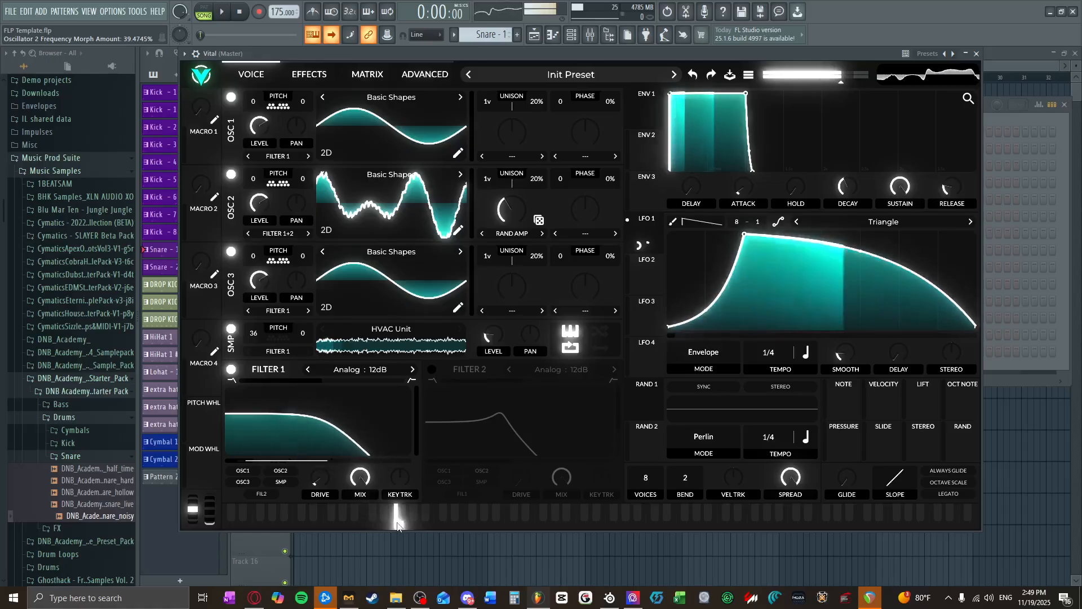
# Step: Set Oscillator 2 to FM from Osc 1, lower the FM amount, modulate it with LFO 1 by about 0.105 and audition
pyautogui.click(587, 239)
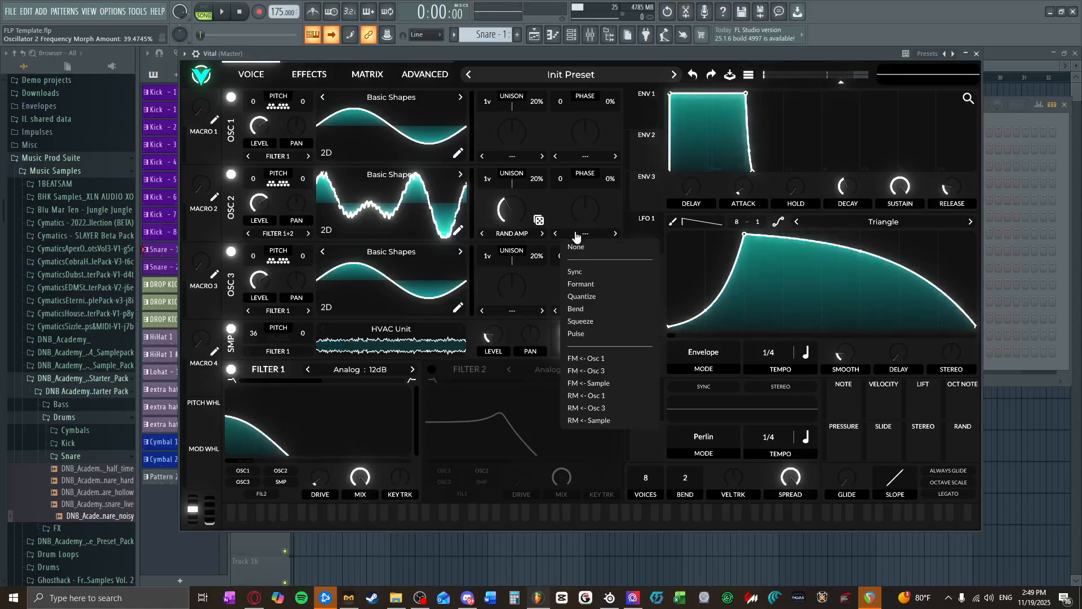
pyautogui.click(581, 359)
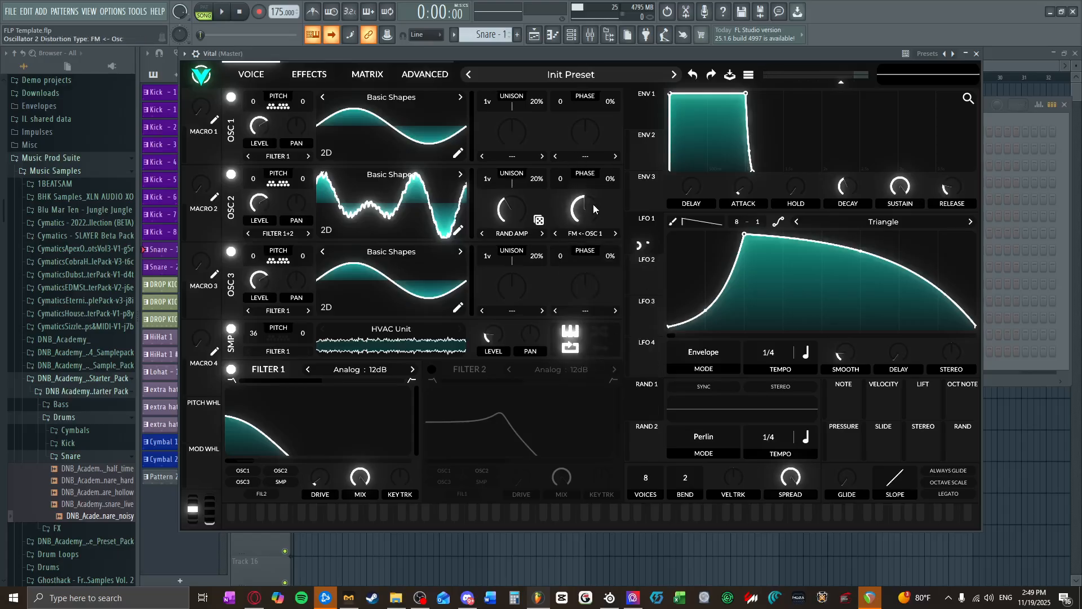
pyautogui.moveTo(593, 206)
pyautogui.mouseDown()
pyautogui.moveTo(585, 228)
pyautogui.moveTo(602, 202)
pyautogui.mouseUp()
pyautogui.moveTo(644, 230); pyautogui.dragTo(588, 235)
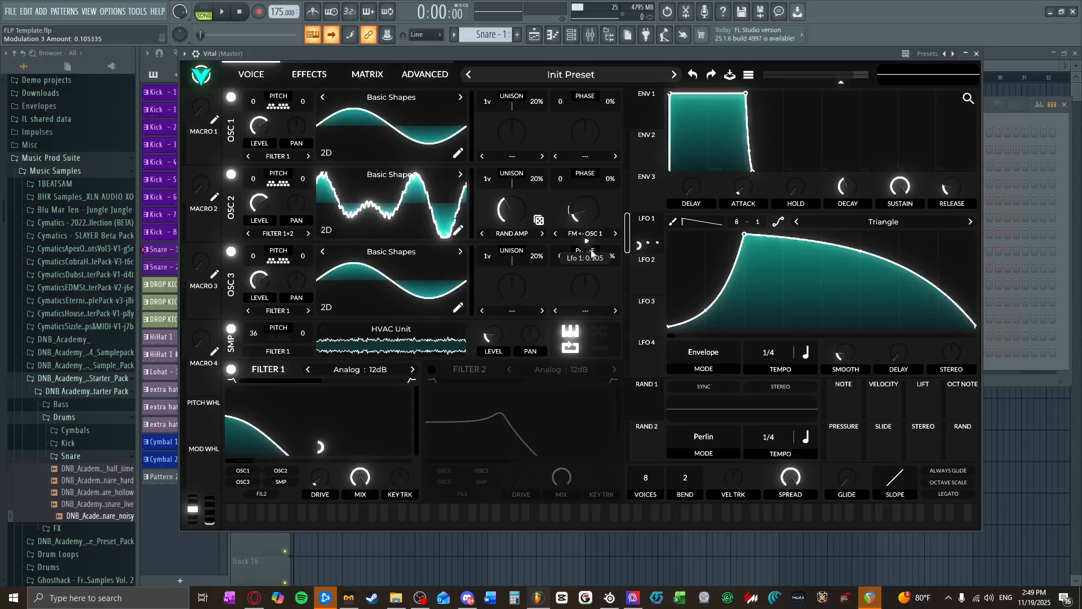
pyautogui.moveTo(416, 523); pyautogui.dragTo(390, 522)
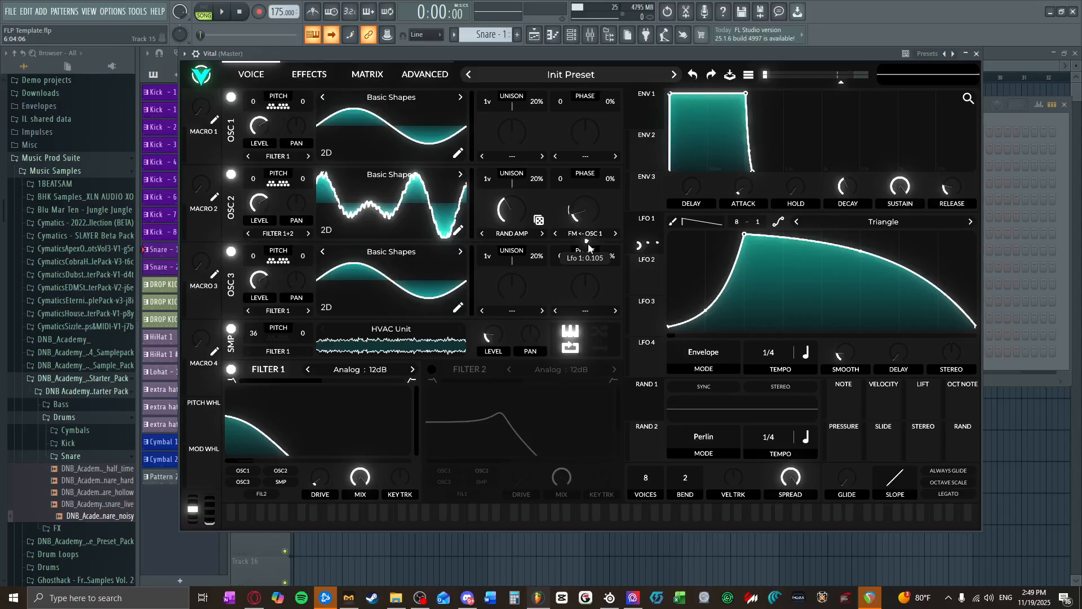
# Step: Fine-tune Oscillator 2's FM amount to roughly half and its Rand Amp morph to about 52%, auditioning low notes
pyautogui.moveTo(588, 243); pyautogui.dragTo(587, 252)
pyautogui.moveTo(587, 213); pyautogui.dragTo(587, 216)
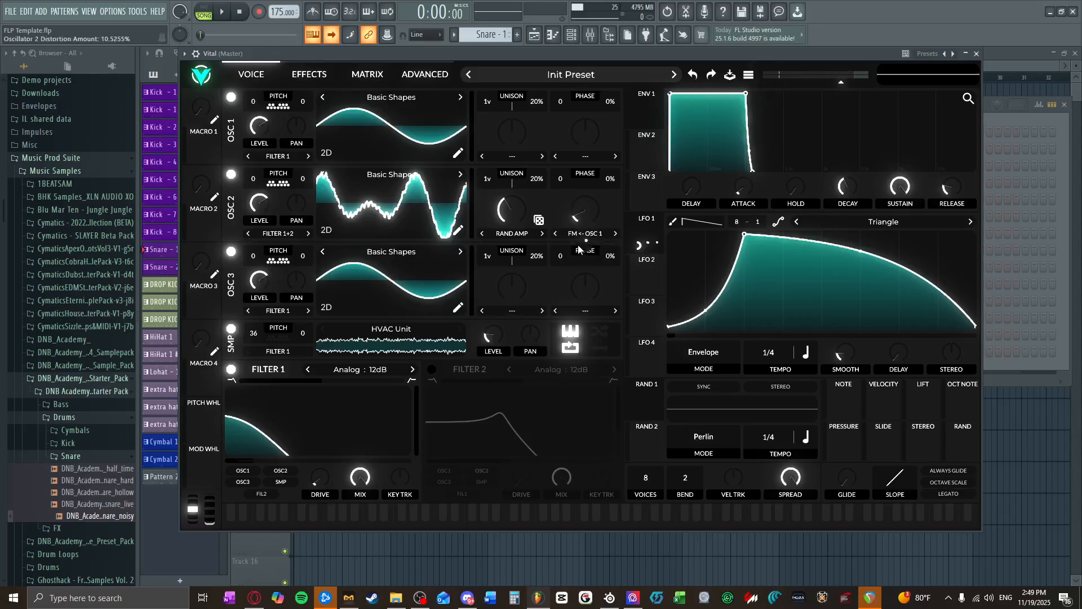
pyautogui.moveTo(449, 514); pyautogui.dragTo(407, 509)
pyautogui.moveTo(580, 215); pyautogui.dragTo(580, 191)
pyautogui.moveTo(444, 513); pyautogui.dragTo(390, 531)
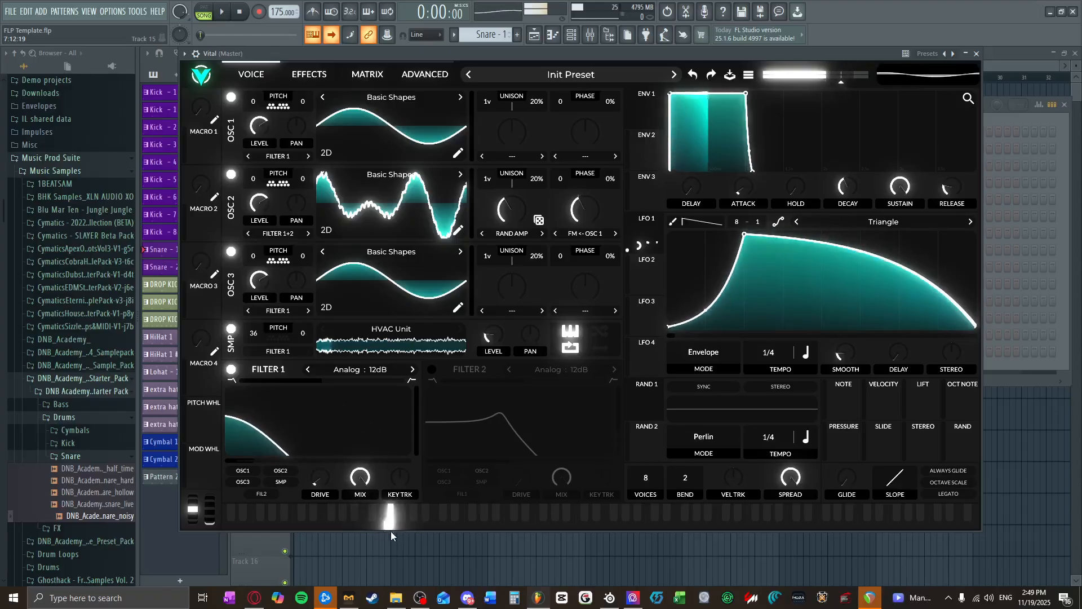
pyautogui.moveTo(514, 210); pyautogui.dragTo(505, 154)
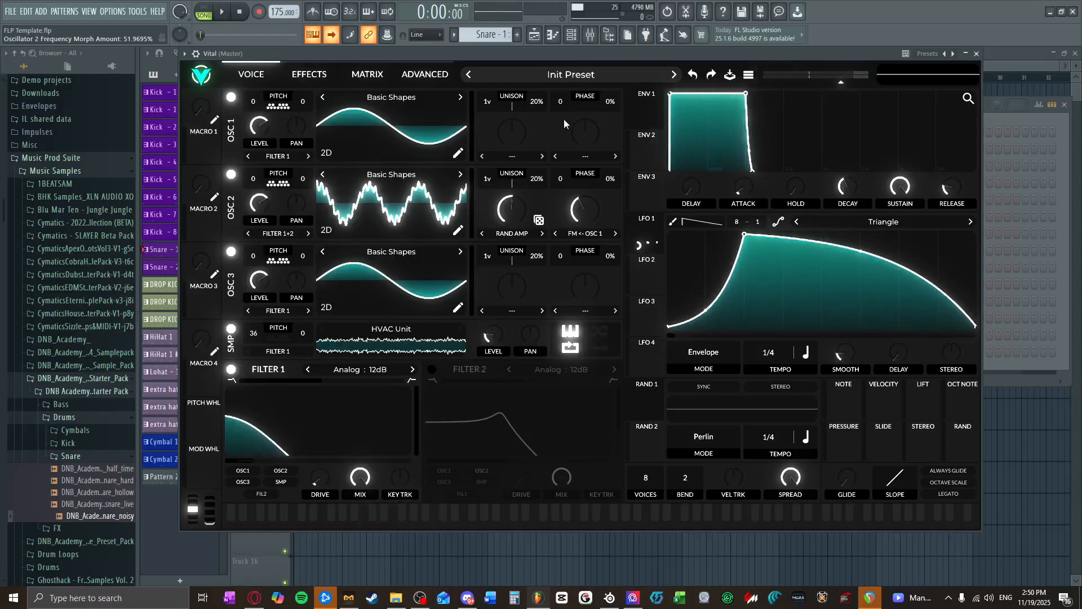
pyautogui.click(287, 75)
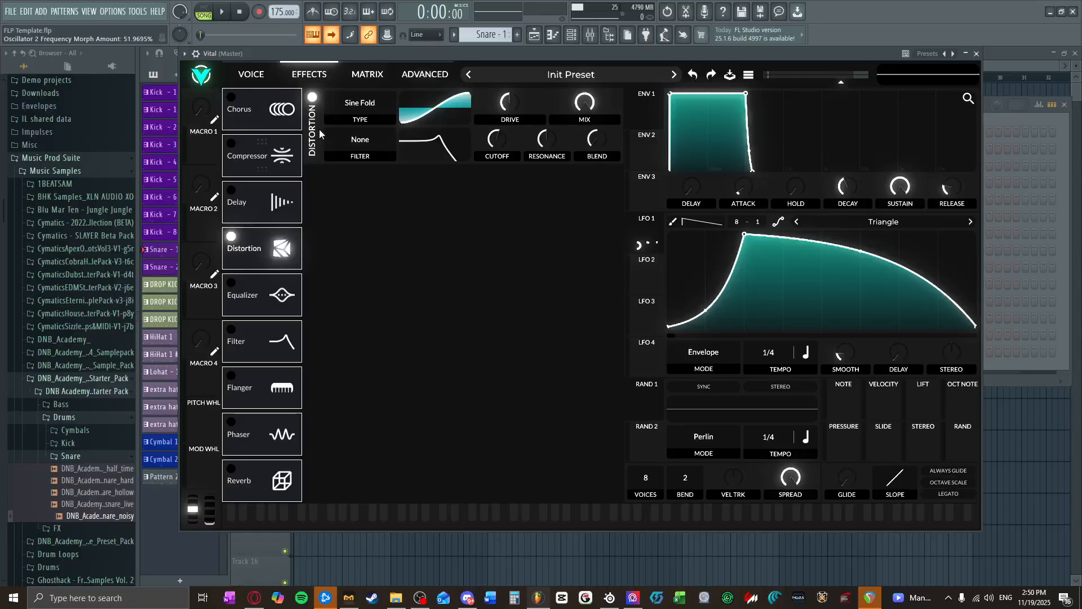
# Step: Put the Vital window away, add an empty Pattern 24 and route the Vital channel to mixer track 54
pyautogui.click(978, 54)
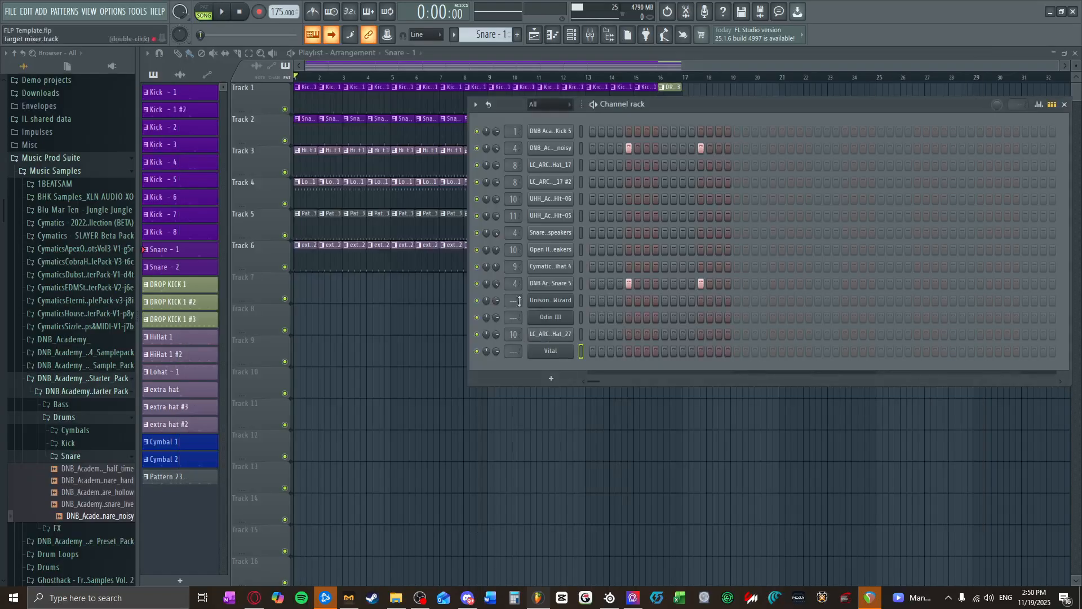
pyautogui.scroll(-8, 494, 37)
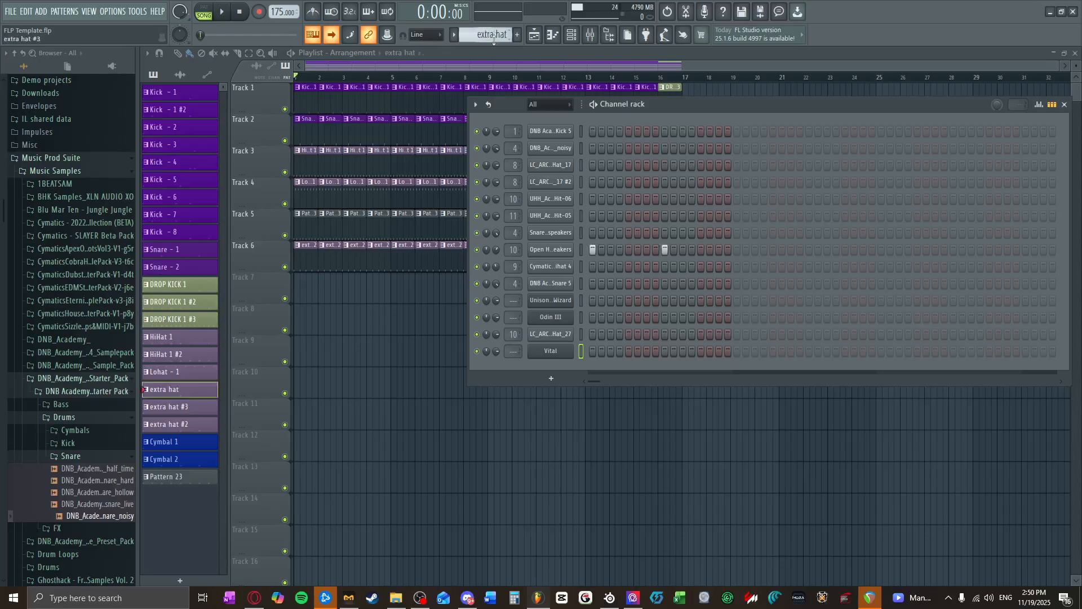
pyautogui.scroll(-4, 495, 36)
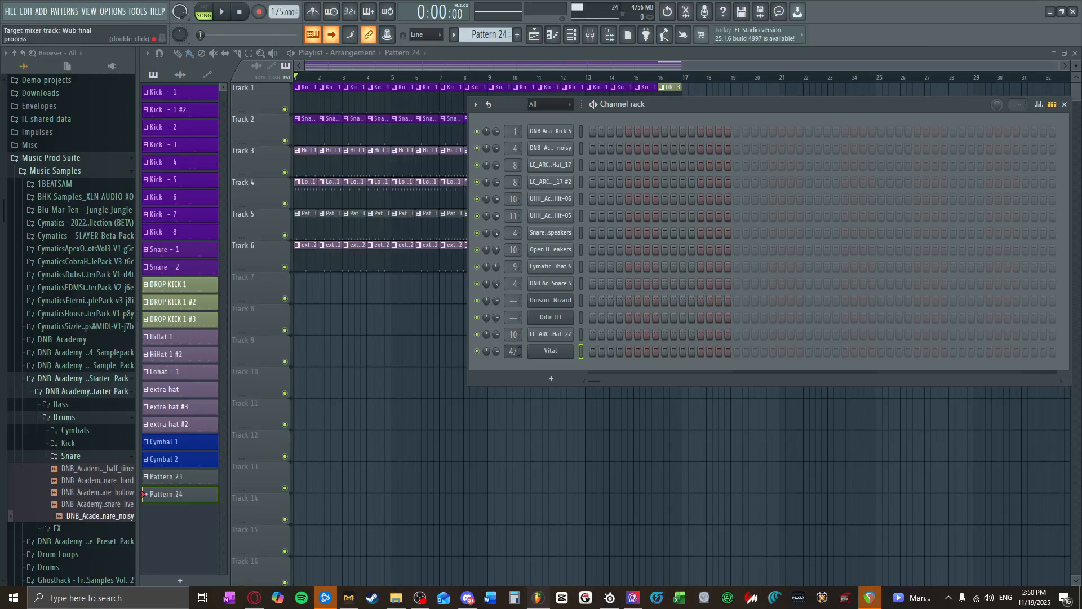
# Step: Load Ozone Imager 2 into the first effect slot of mixer track 54
pyautogui.click(576, 38)
pyautogui.click(973, 89)
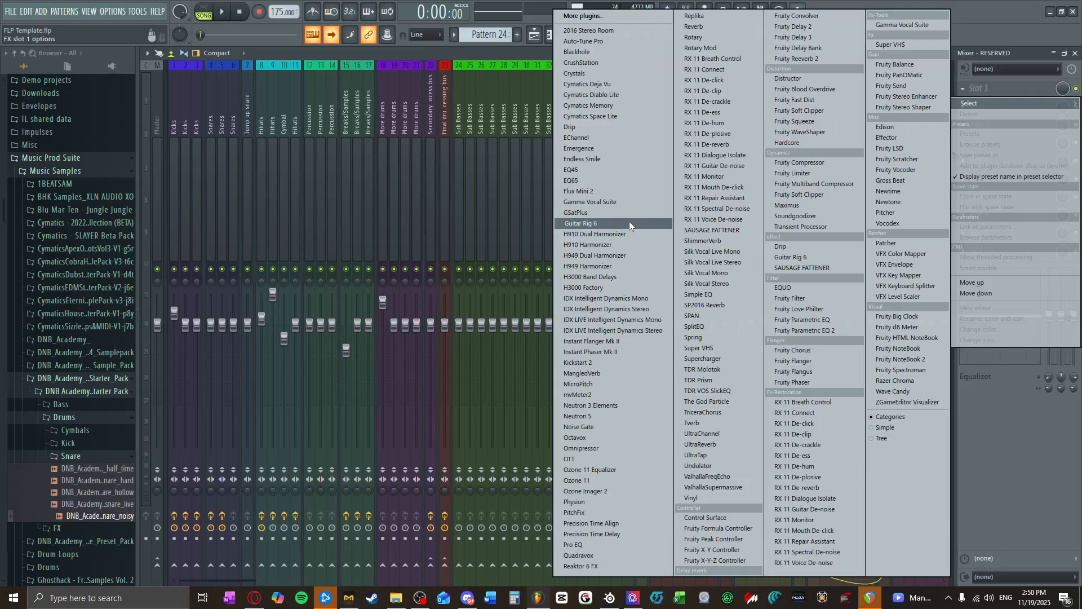
pyautogui.click(589, 492)
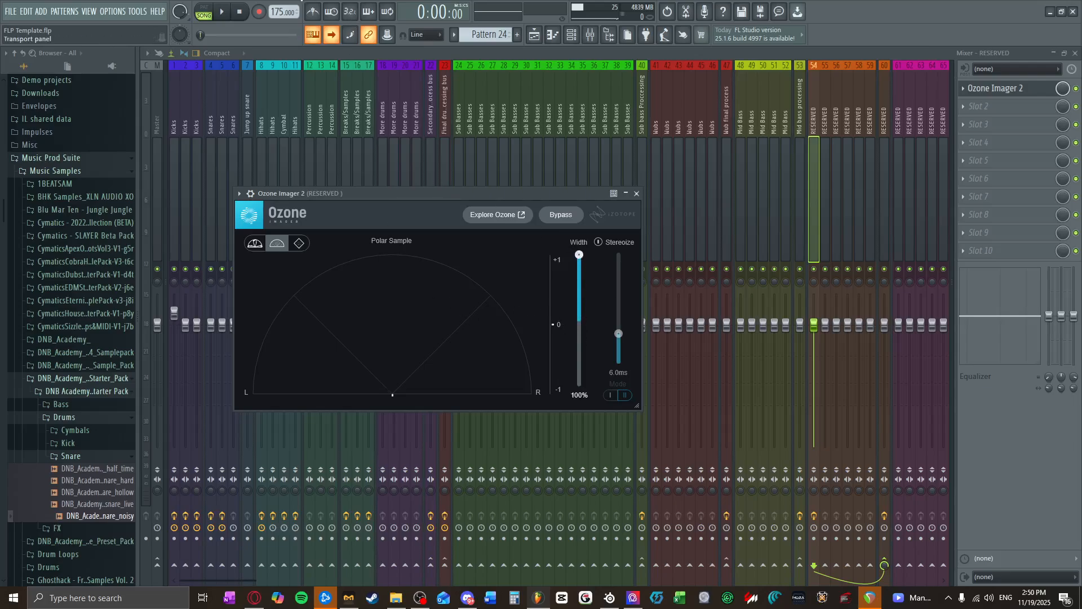
# Step: Switch playback from song to pattern mode, stop it, and close the mixer and the Ozone Imager 2 window
pyautogui.click(221, 11)
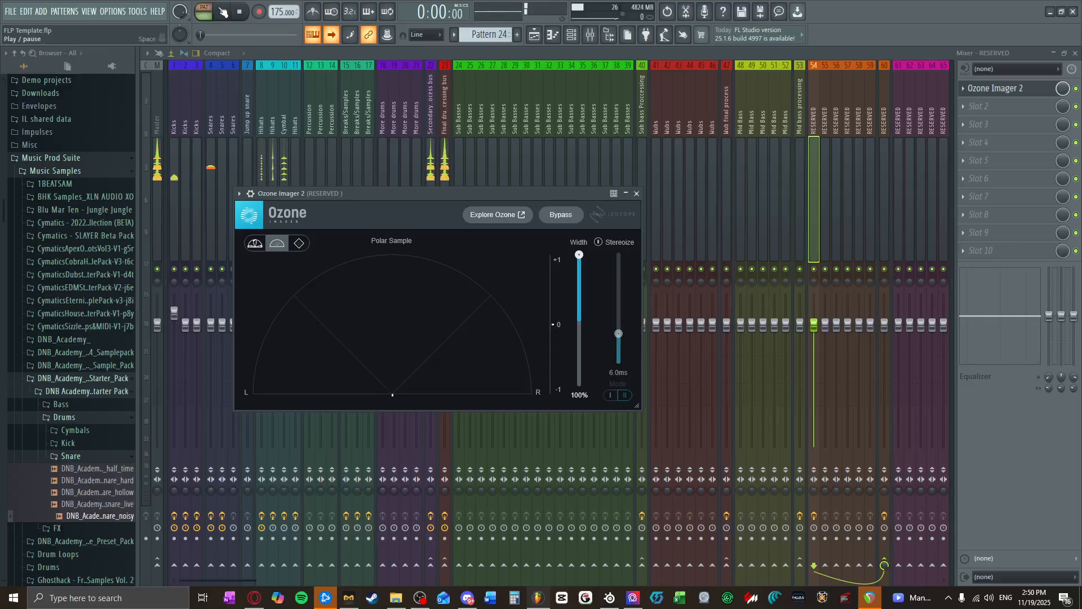
pyautogui.press('l')
pyautogui.click(241, 11)
pyautogui.click(1075, 54)
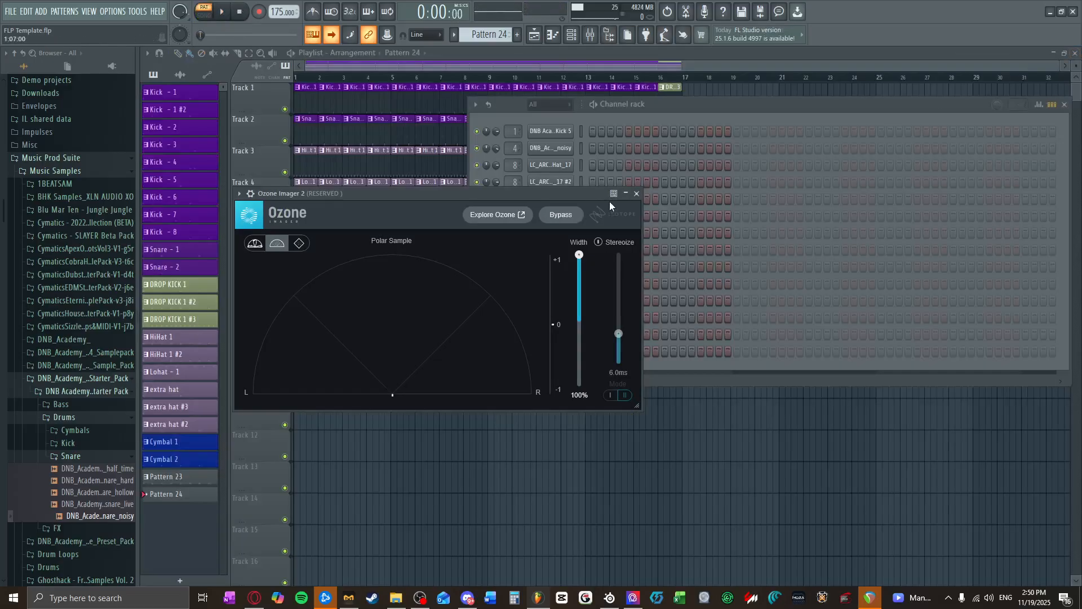
pyautogui.click(637, 195)
# Step: Open Vital's piano roll and place five consecutive one-beat notes from bar 1: A2, G2, F2, E2 and D2
pyautogui.rightClick(573, 347)
pyautogui.click(587, 349)
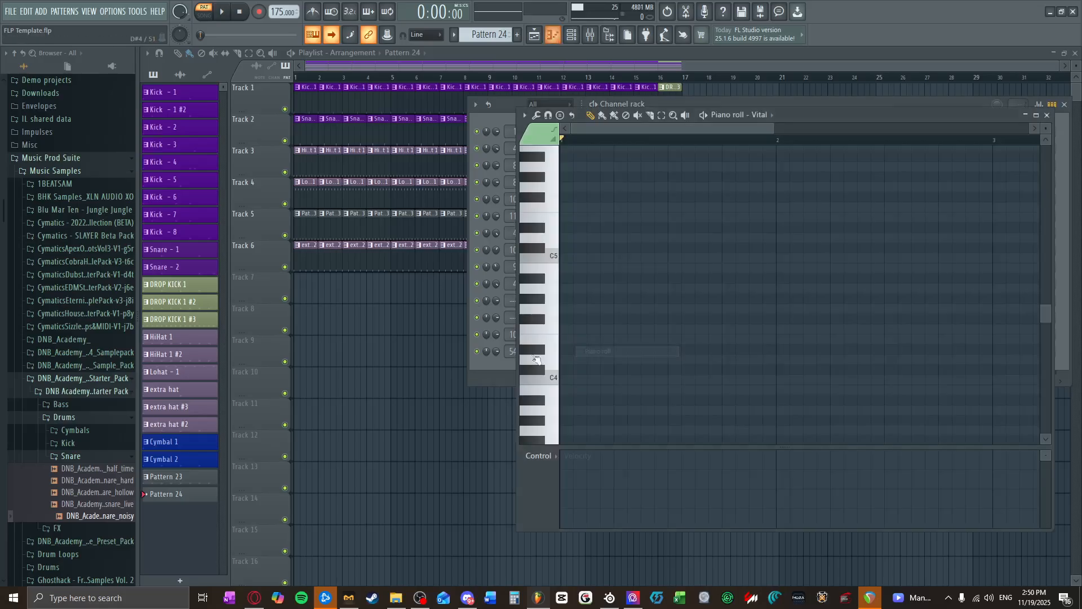
pyautogui.scroll(-5, 555, 334)
pyautogui.scroll(-2, 562, 378)
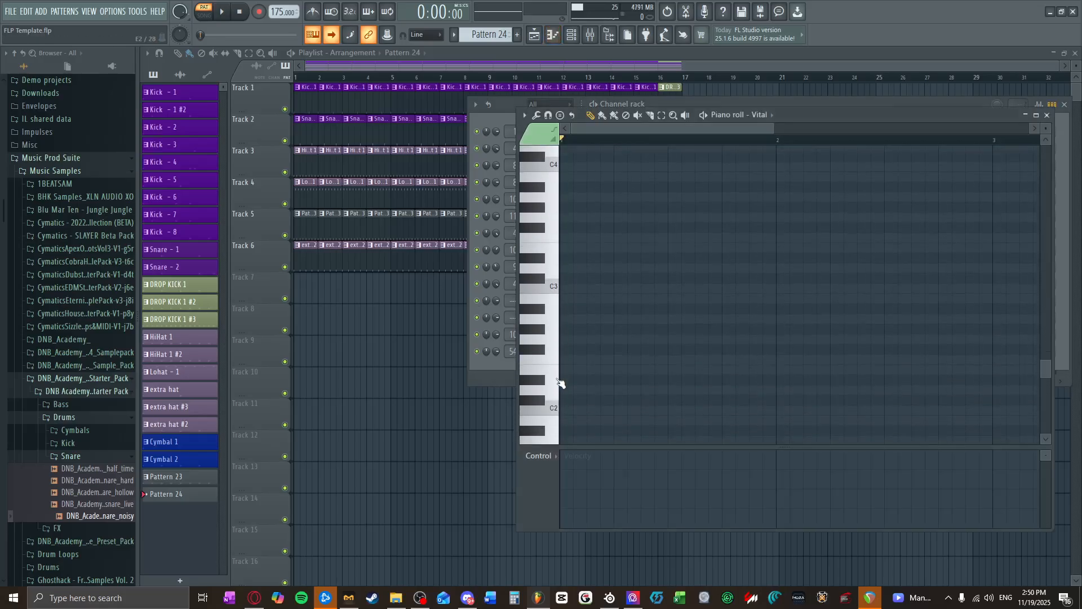
pyautogui.click(558, 377)
pyautogui.click(562, 371)
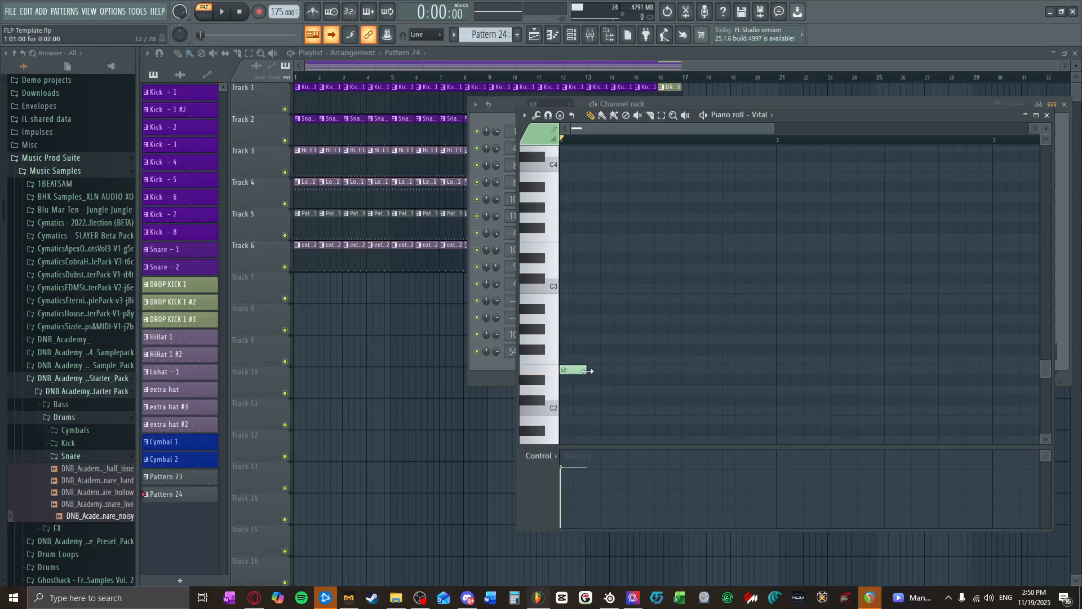
pyautogui.moveTo(578, 369); pyautogui.dragTo(576, 319)
pyautogui.moveTo(622, 349); pyautogui.dragTo(623, 339)
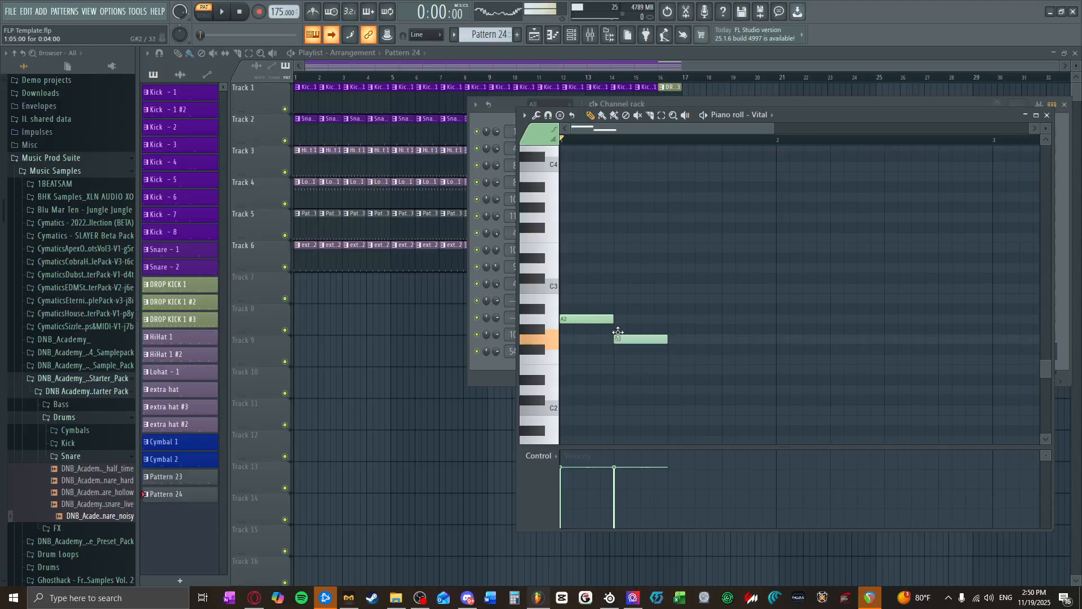
pyautogui.moveTo(677, 369); pyautogui.dragTo(693, 358)
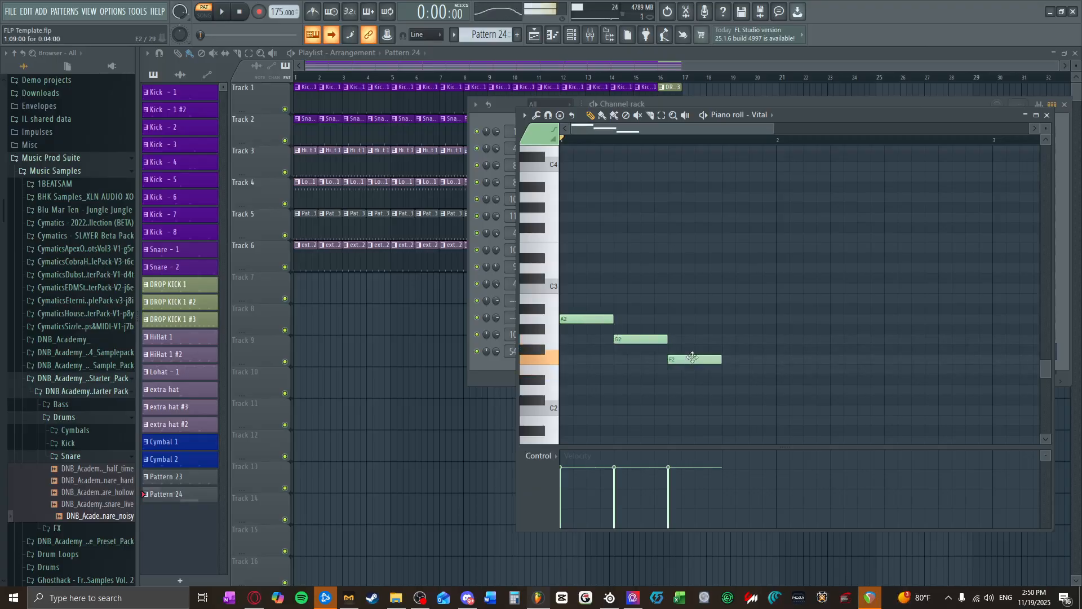
pyautogui.click(729, 371)
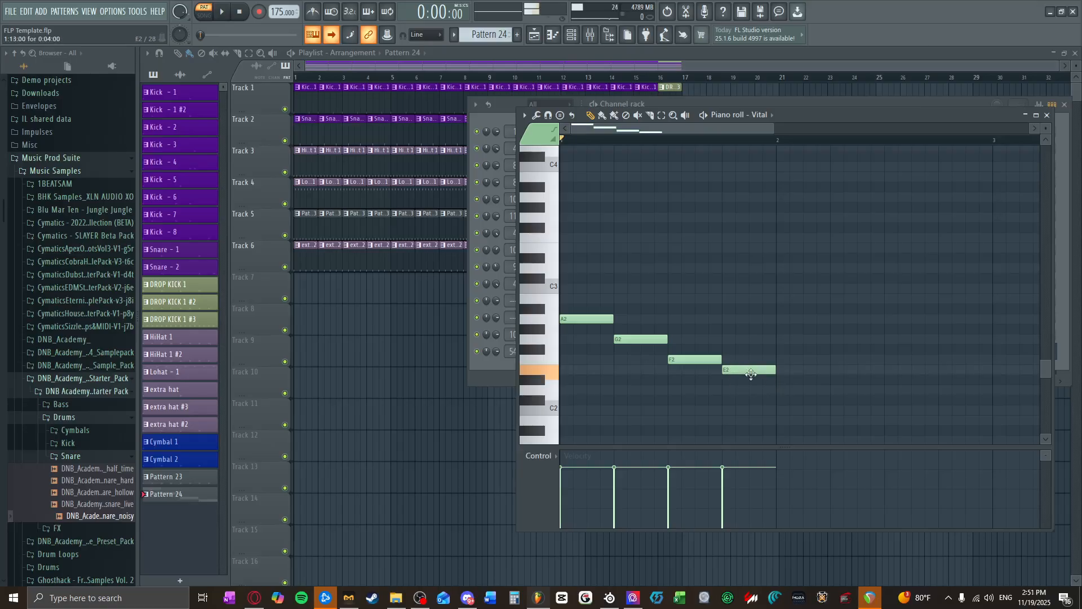
pyautogui.moveTo(785, 380); pyautogui.dragTo(786, 390)
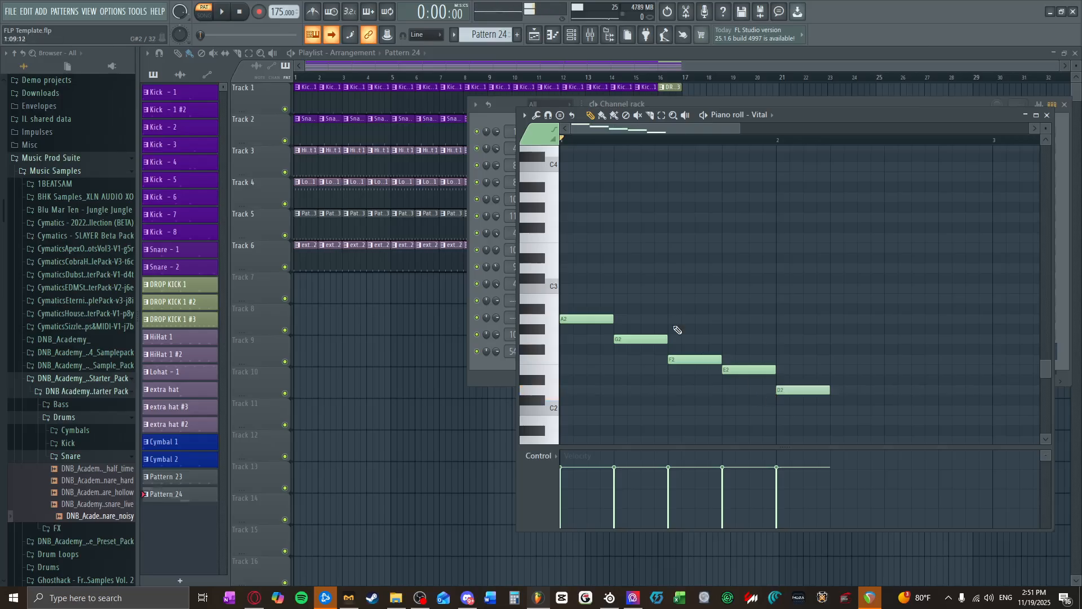
# Step: Add a second run of consecutive one-beat notes from bar 3: A2, G2, E2, D2 and F2
pyautogui.click(996, 320)
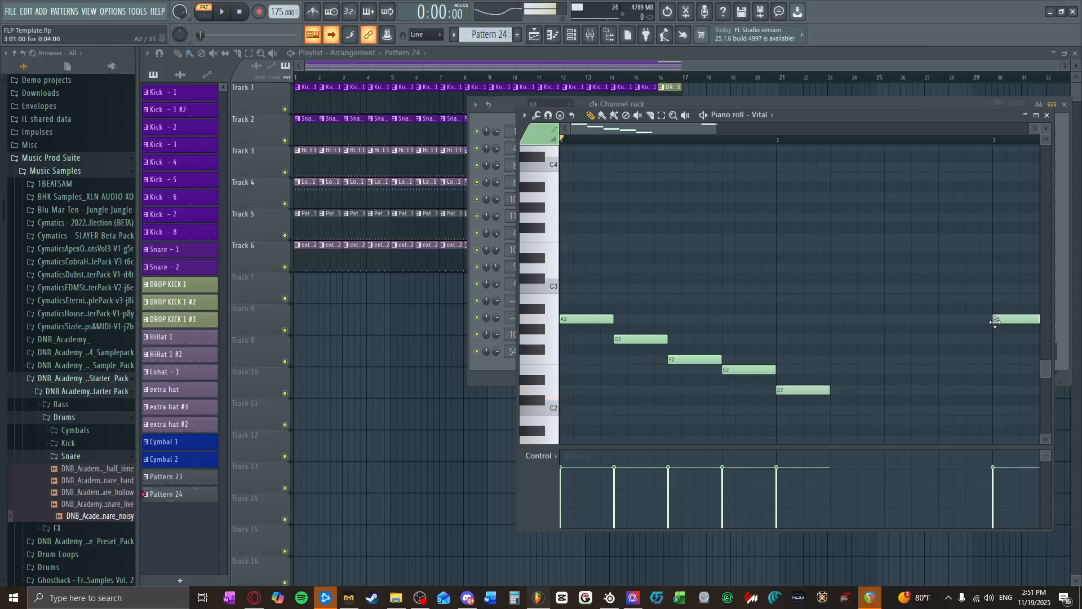
pyautogui.moveTo(682, 127); pyautogui.dragTo(702, 128)
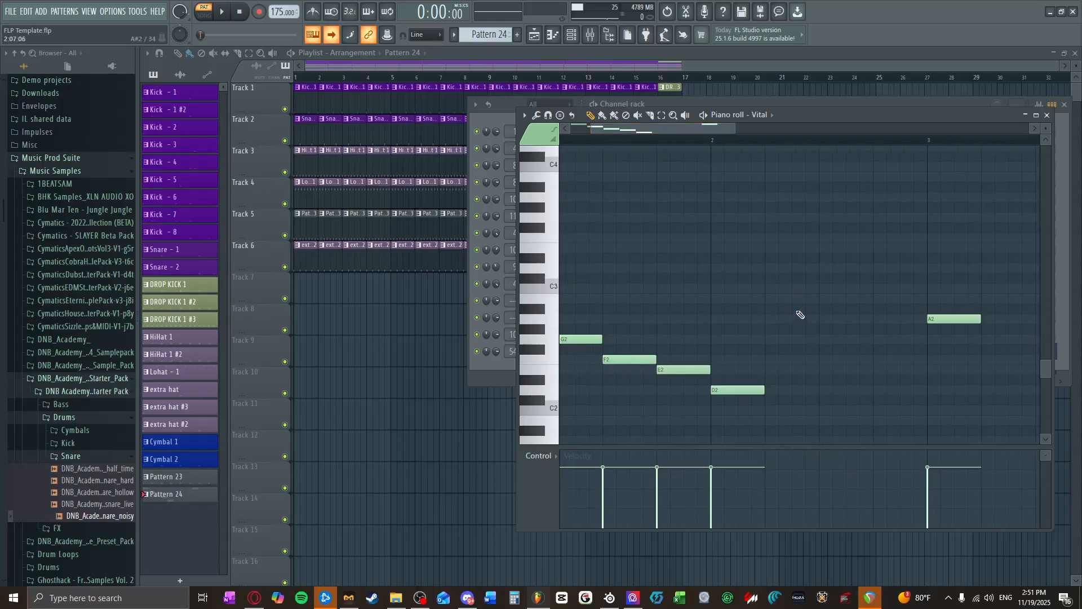
pyautogui.scroll(-2, 821, 328)
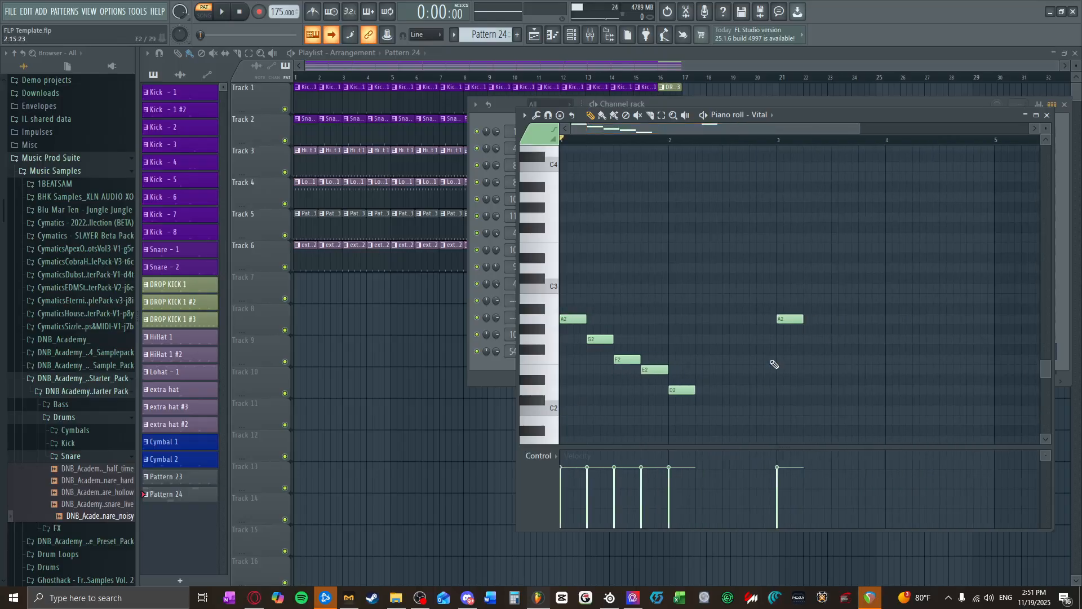
pyautogui.click(813, 341)
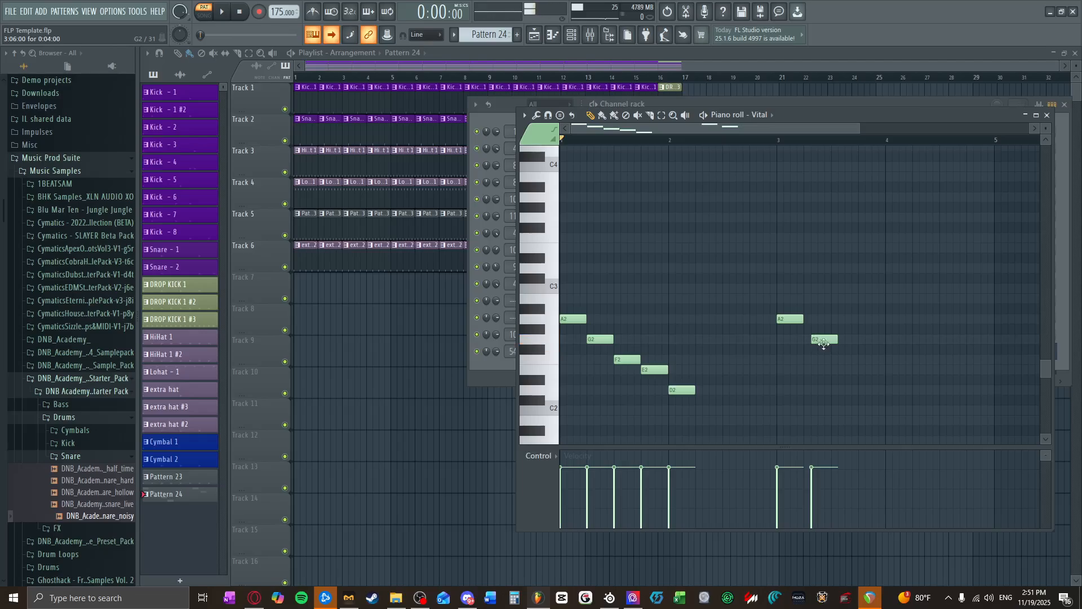
pyautogui.click(821, 347)
pyautogui.moveTo(823, 340); pyautogui.dragTo(840, 368)
pyautogui.click(816, 337)
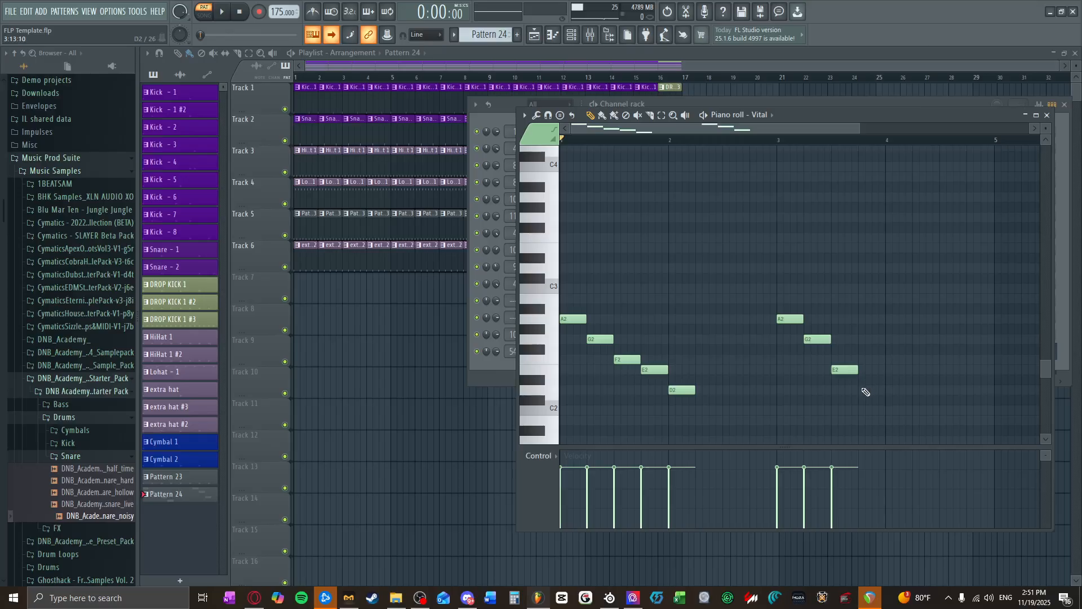
pyautogui.click(864, 389)
pyautogui.click(896, 373)
pyautogui.moveTo(905, 367); pyautogui.dragTo(899, 351)
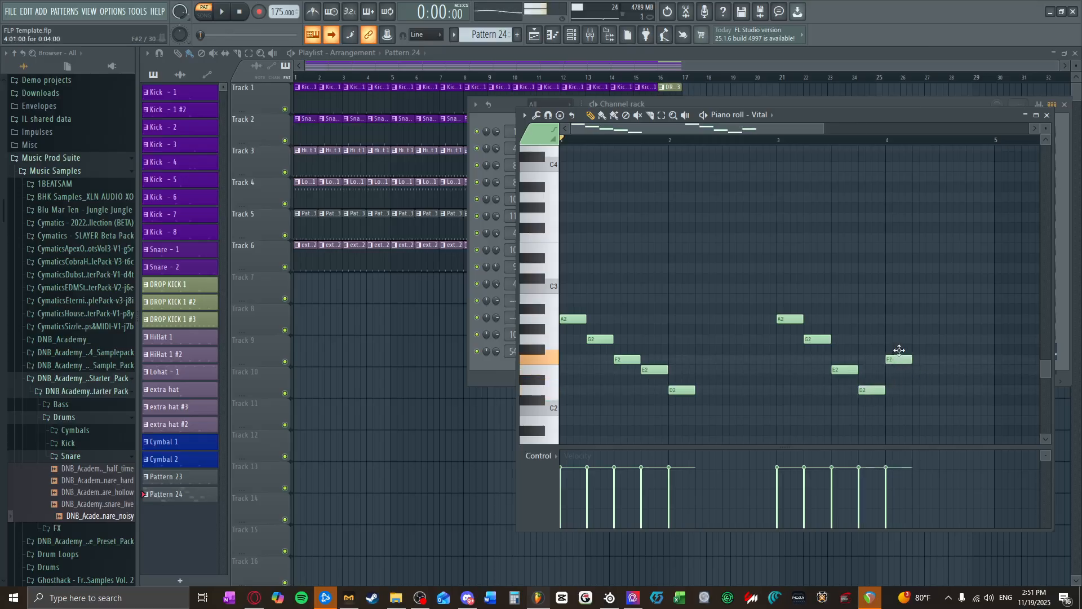
# Step: Add one-beat F2 notes on the last beats of bars 4 and 2, audition the pattern and close the piano roll
pyautogui.click(973, 363)
pyautogui.click(761, 358)
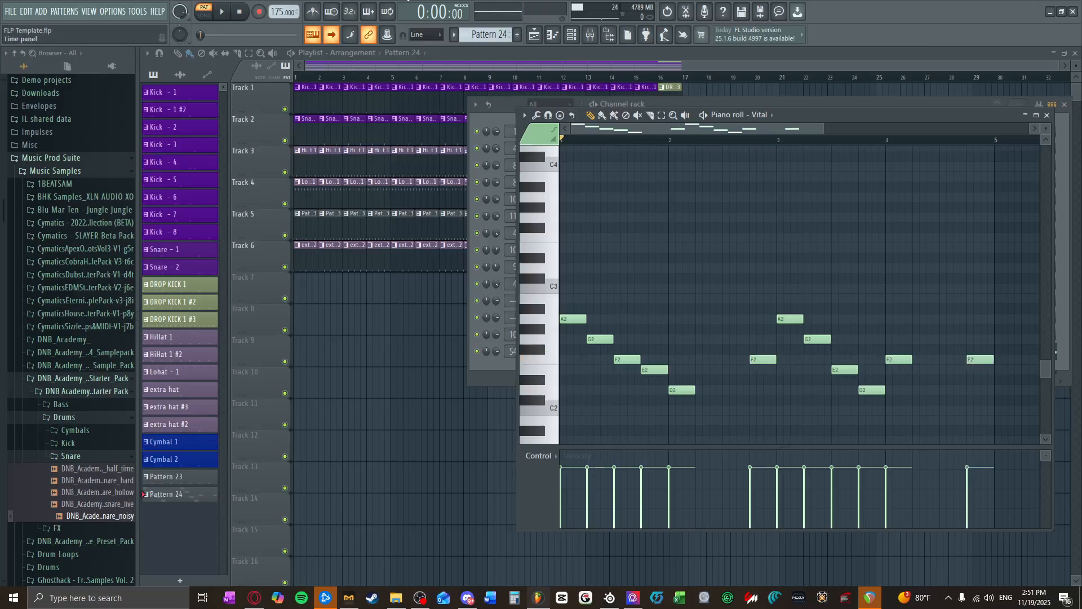
pyautogui.click(226, 13)
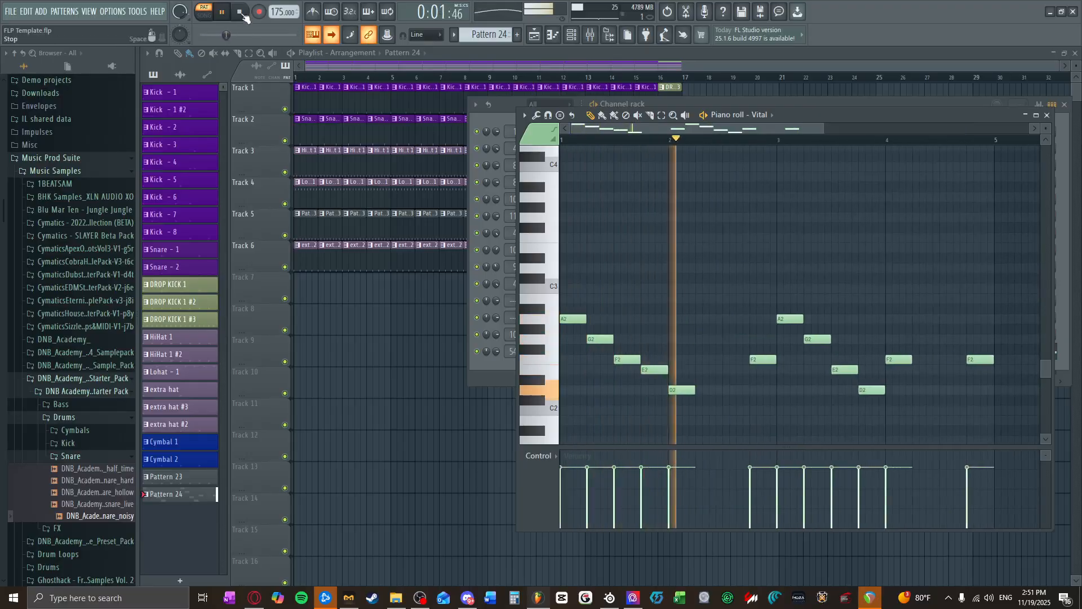
pyautogui.press('space')
pyautogui.click(1046, 116)
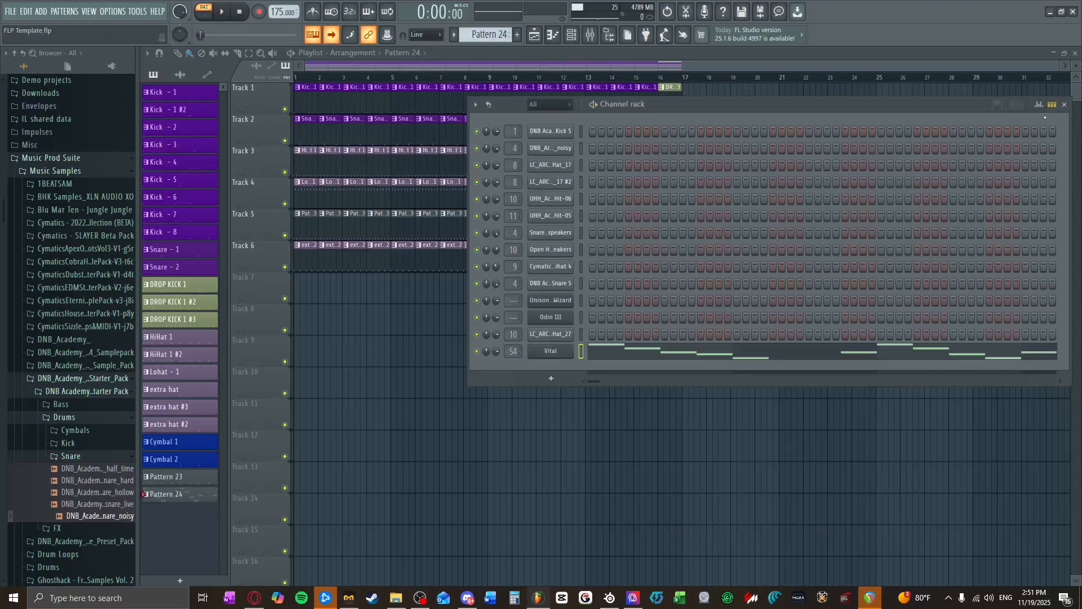
# Step: Play the pattern through Ozone Imager 2 on mixer track 54, enable Stereoize and set it to 4.4 ms
pyautogui.click(599, 37)
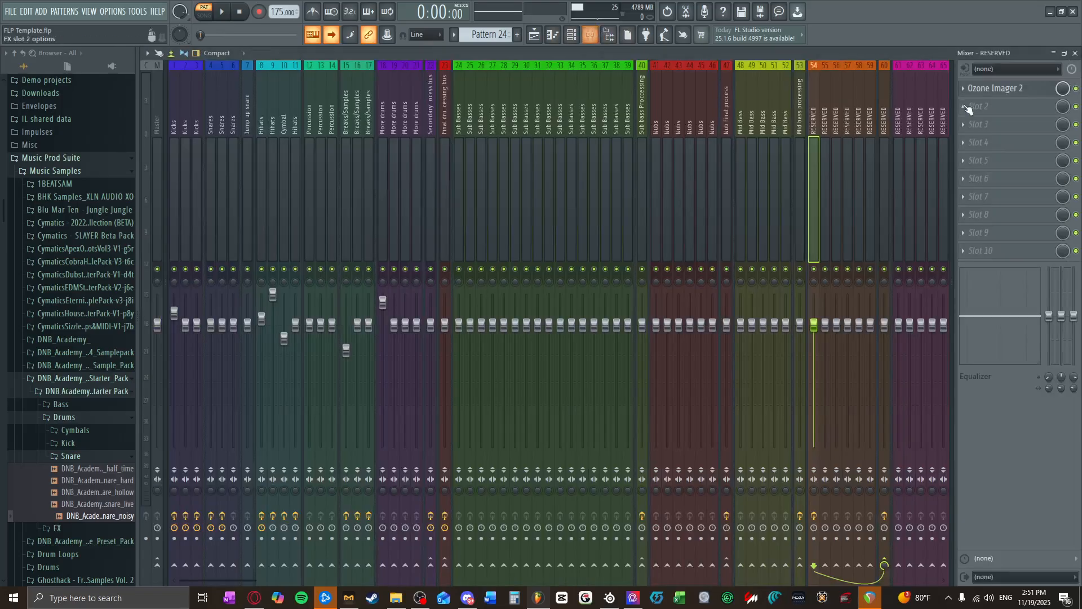
pyautogui.click(226, 14)
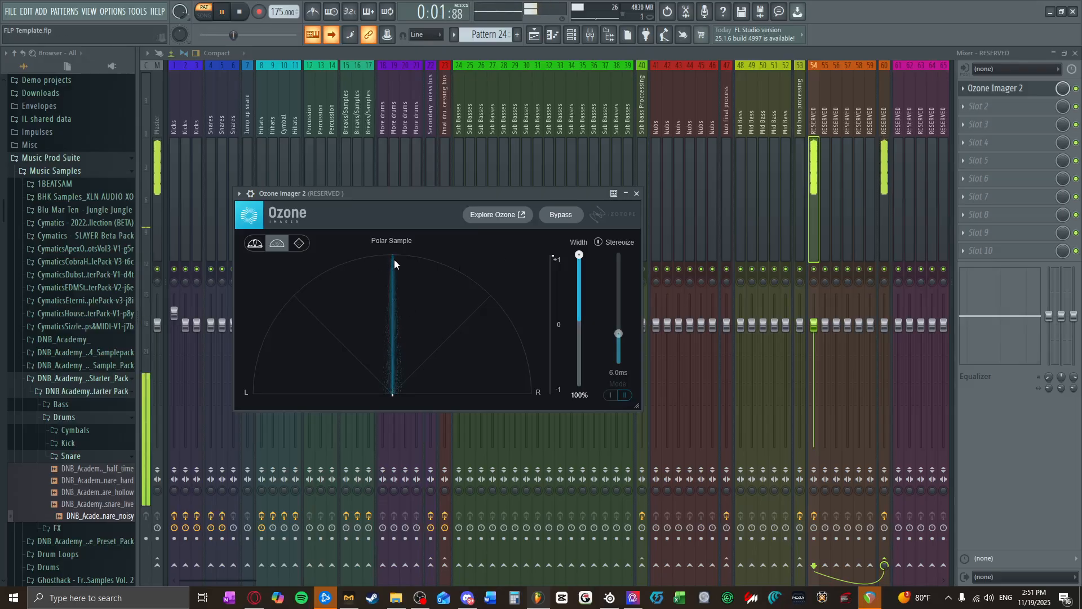
pyautogui.click(604, 248)
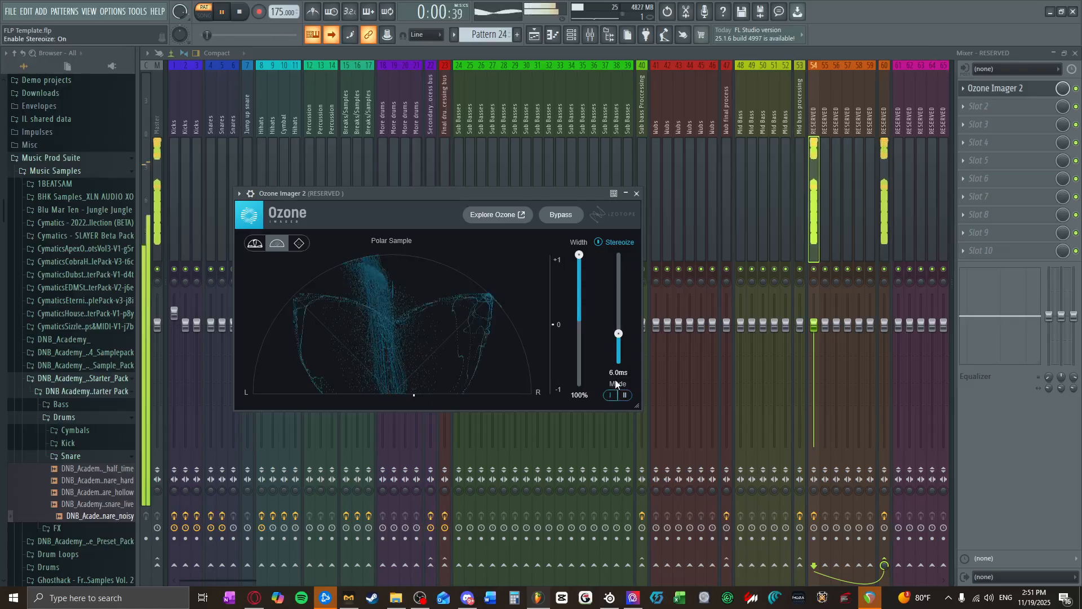
pyautogui.moveTo(619, 333); pyautogui.dragTo(620, 345)
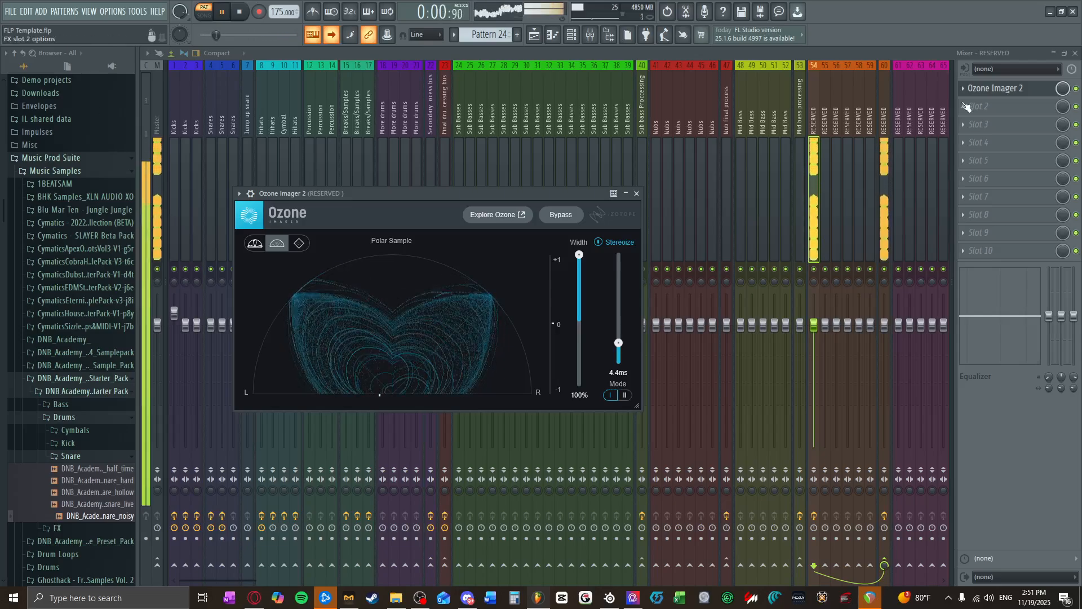
# Step: Open the plugin choices for the second effect slot of mixer track 54
pyautogui.click(968, 107)
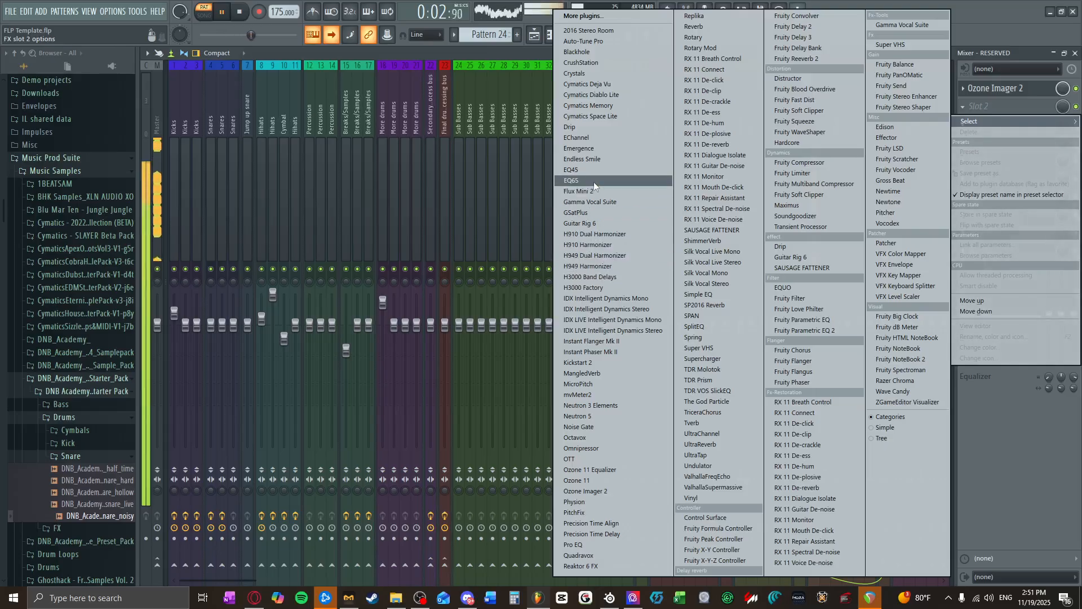
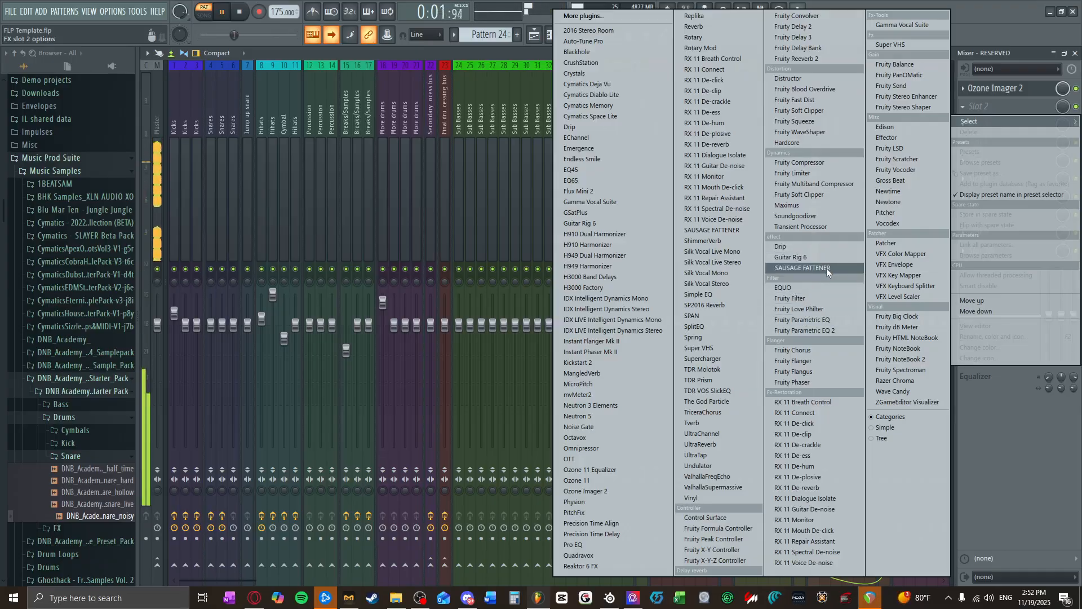
# Step: Try Soundgoodizer in the second effect slot of track 54, lowering its amount and switching it to mode B
pyautogui.click(798, 216)
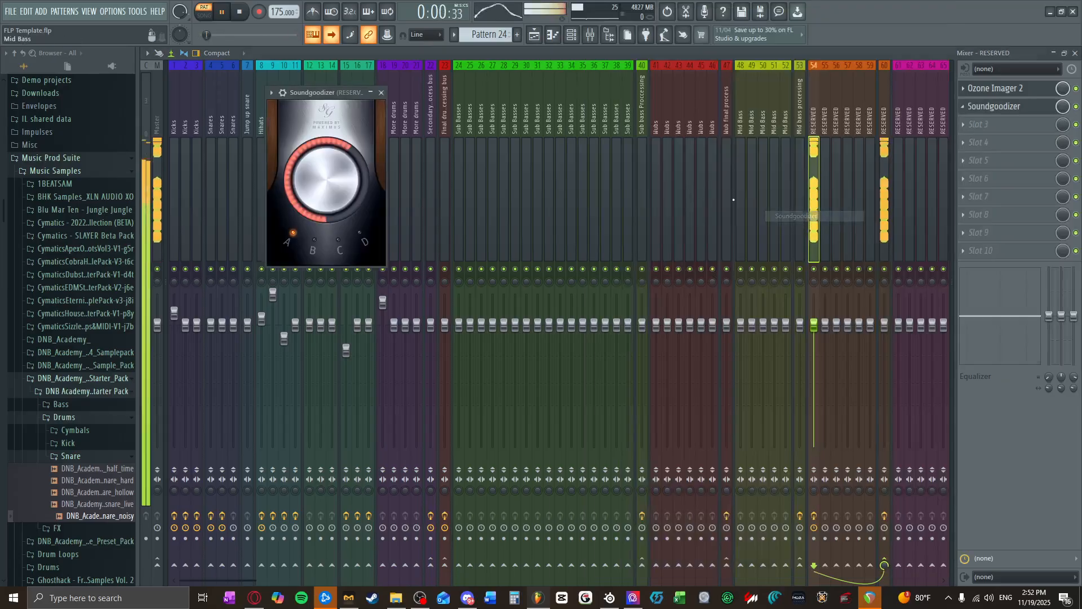
pyautogui.moveTo(324, 186); pyautogui.dragTo(324, 204)
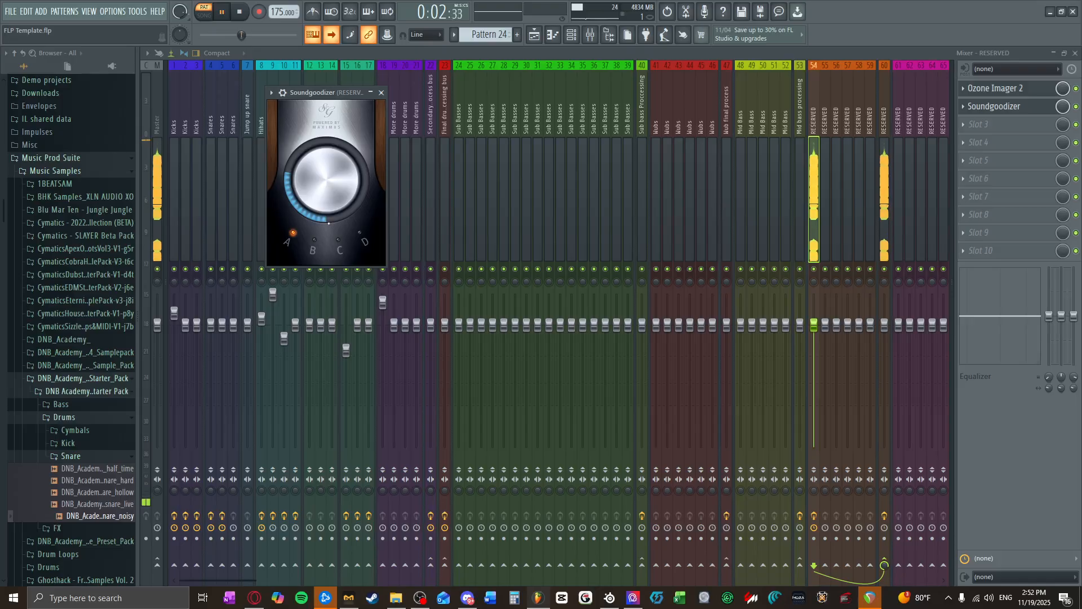
pyautogui.click(315, 242)
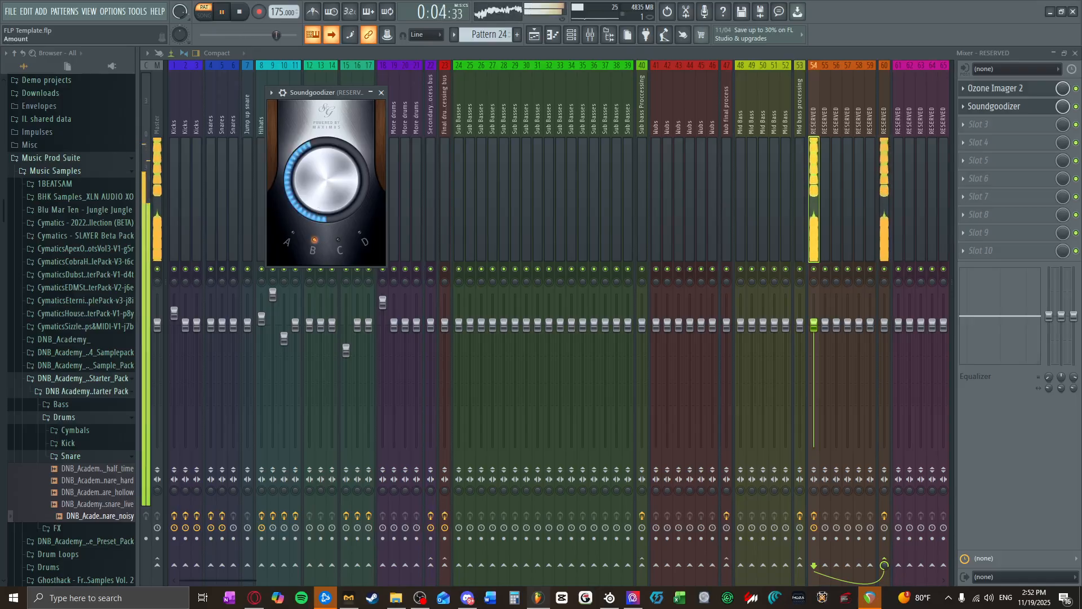
# Step: Put Distructor in the second effect slot and disable its Filter, Chorus and Speaker modules, leaving only Distortion active
pyautogui.click(965, 106)
pyautogui.moveTo(970, 122)
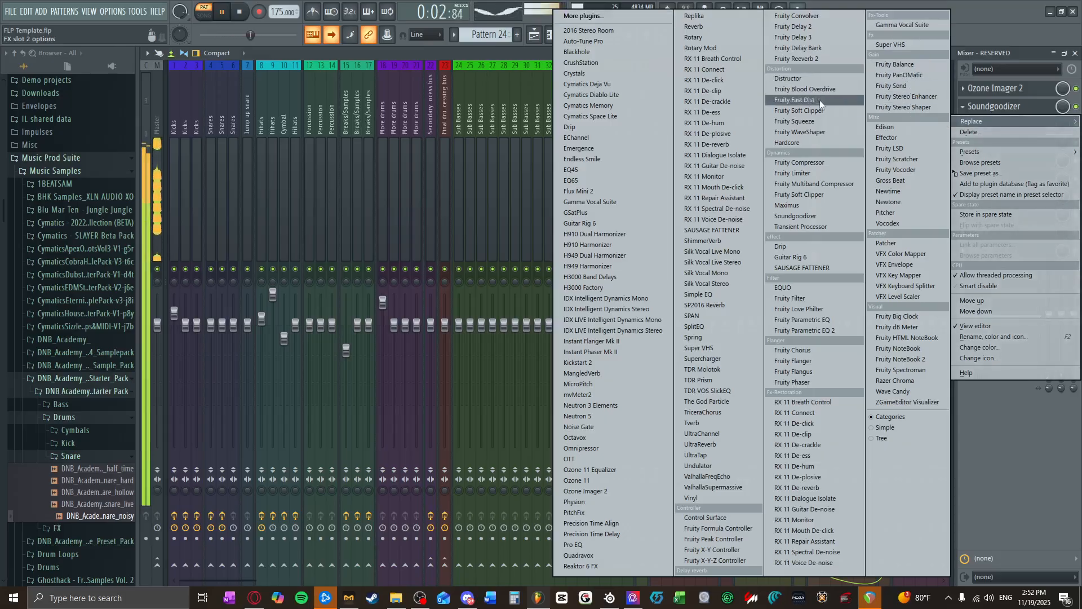
pyautogui.click(788, 78)
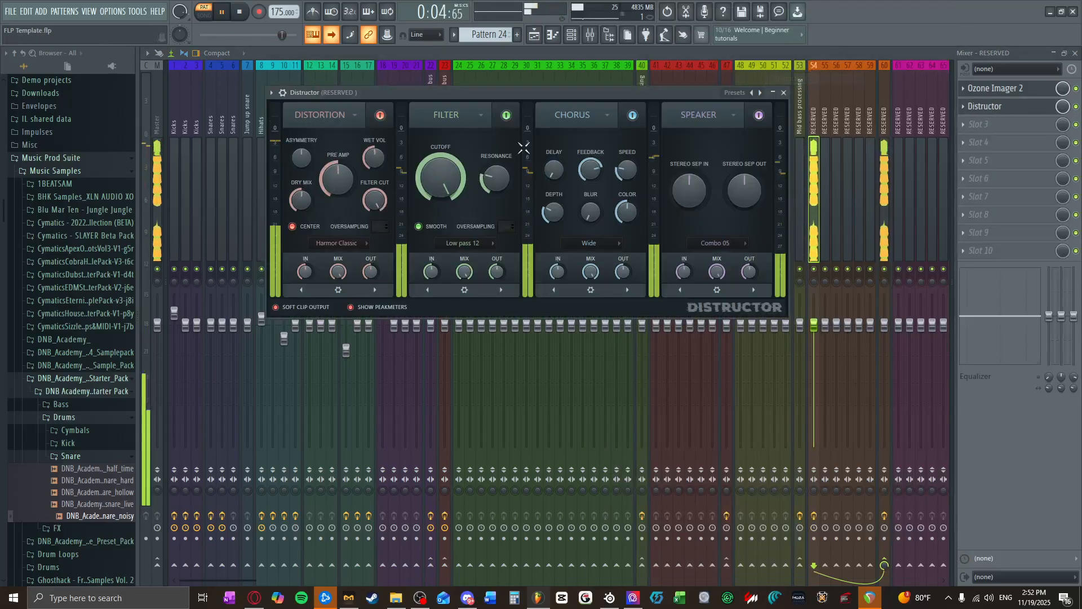
pyautogui.click(506, 115)
pyautogui.click(632, 115)
pyautogui.click(759, 115)
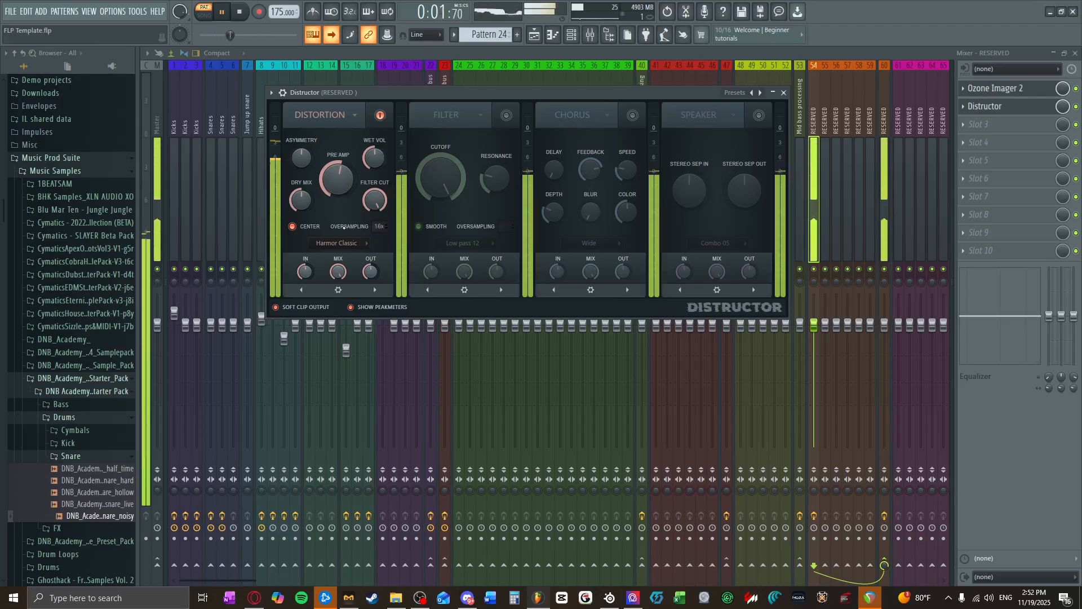
# Step: Try the Harmor Cube distortion algorithm and switch back to Harmor Classic
pyautogui.click(345, 243)
pyautogui.click(332, 320)
pyautogui.click(343, 243)
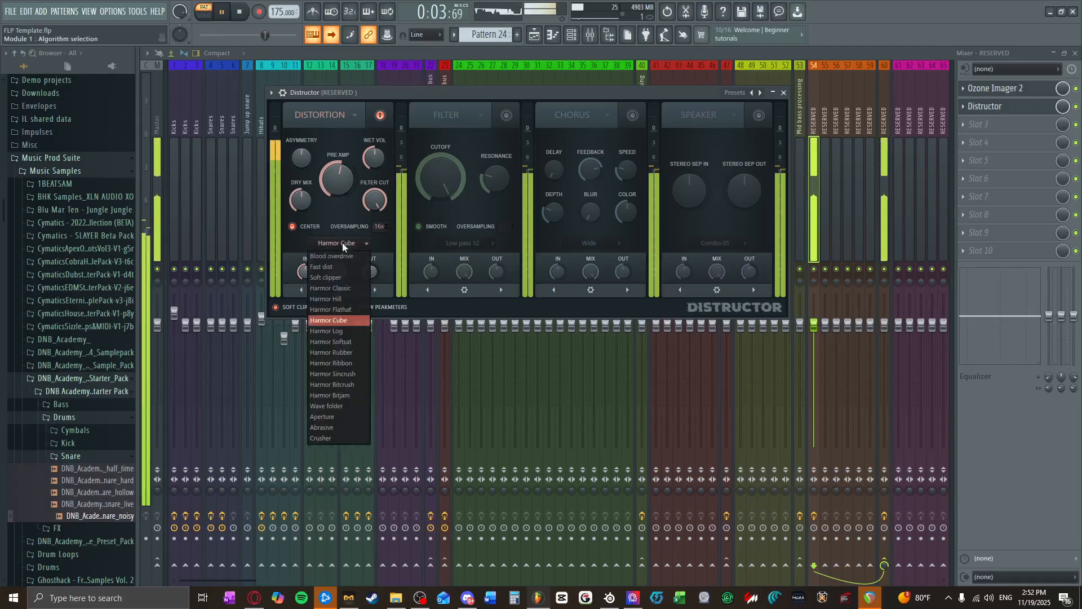
pyautogui.click(330, 288)
pyautogui.click(338, 243)
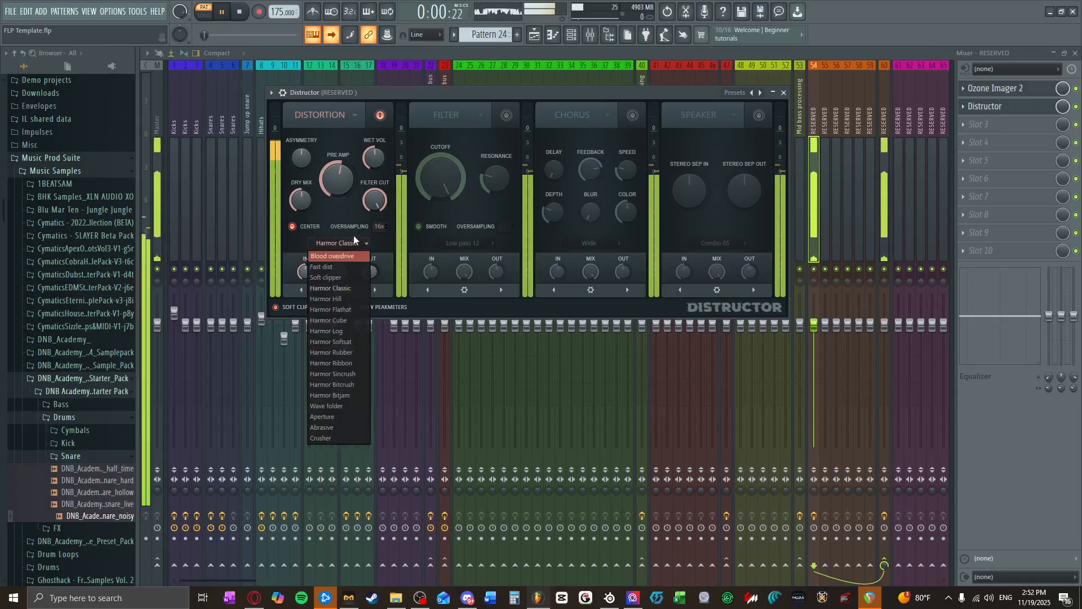
pyautogui.click(354, 241)
# Step: Set Distructor's distortion pre amp to about 53%, lower the plugin's mix level in its mixer slot, and stop playback
pyautogui.moveTo(345, 177); pyautogui.dragTo(345, 178)
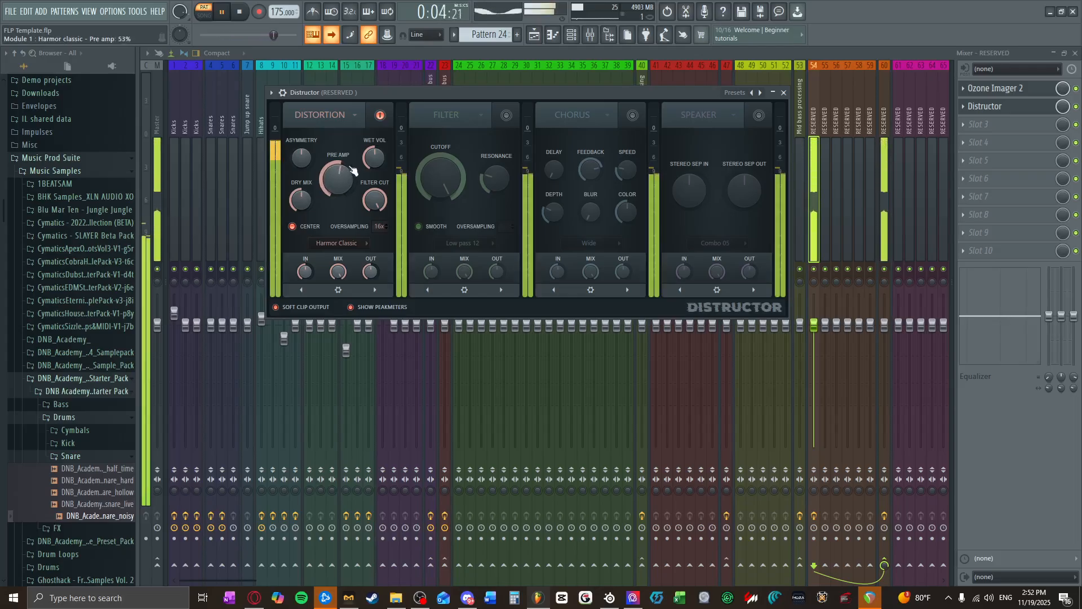
pyautogui.click(783, 92)
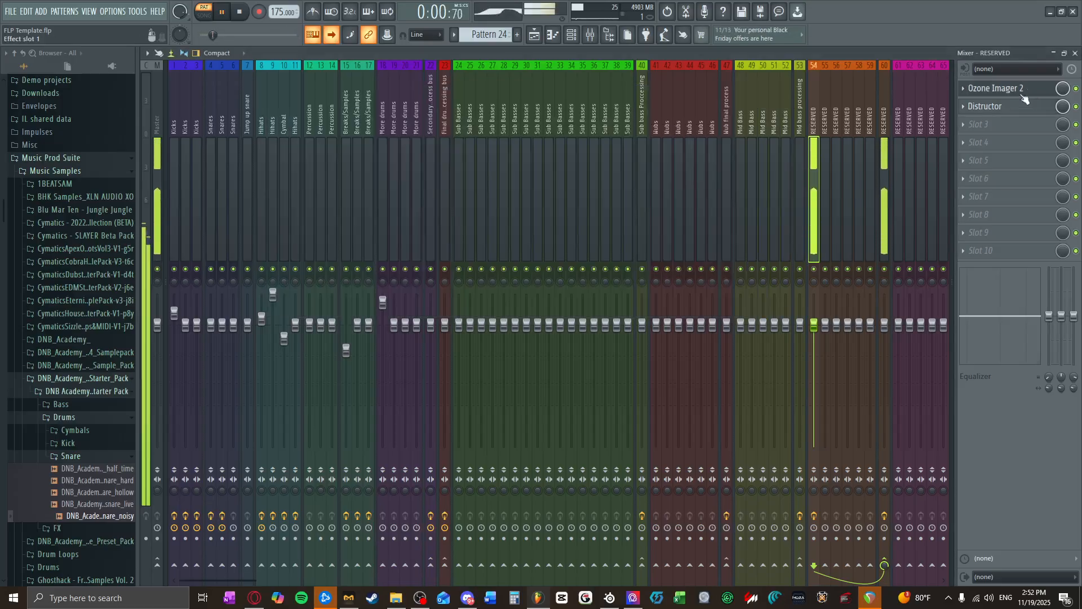
pyautogui.moveTo(1062, 106); pyautogui.dragTo(1062, 152)
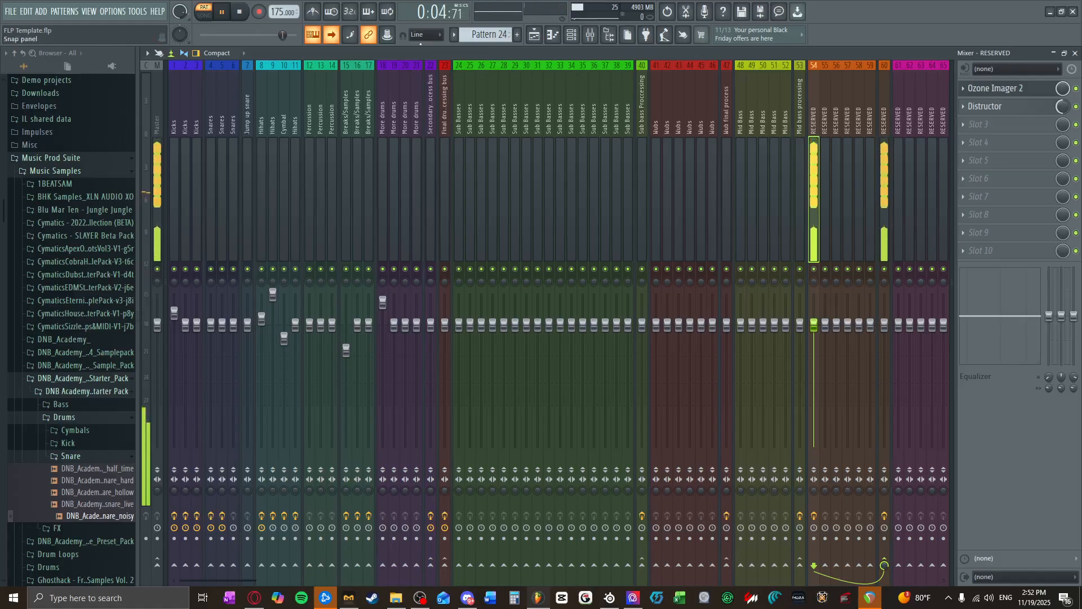
pyautogui.click(242, 12)
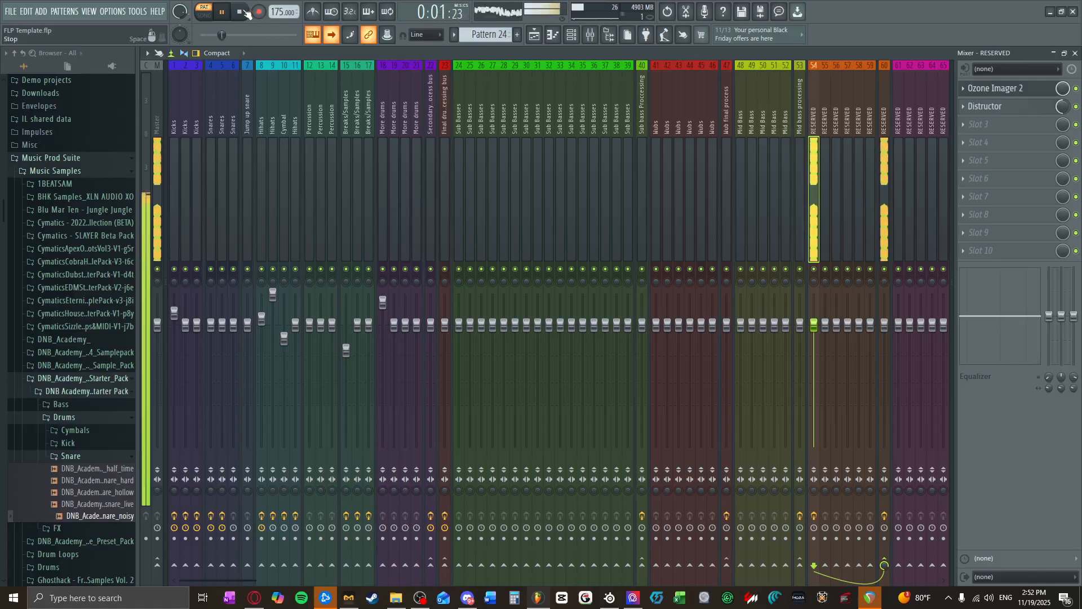
pyautogui.click(241, 12)
# Step: Clear the open windows, place Pattern 24 four times in a row on playlist Track 7 from bar 1, and audition the song
pyautogui.click(1075, 53)
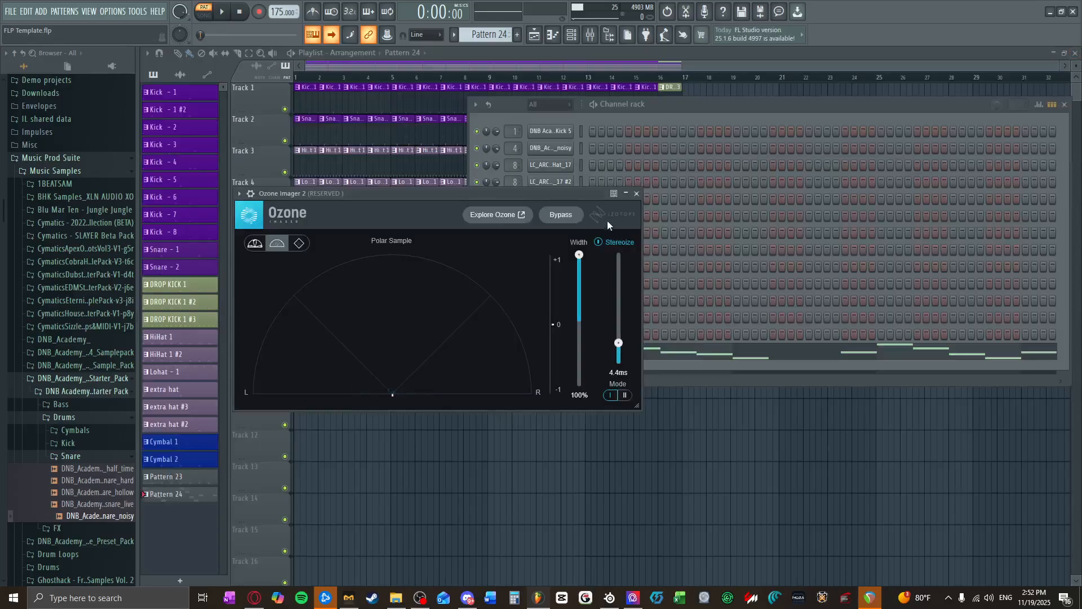
pyautogui.click(637, 194)
pyautogui.click(1066, 105)
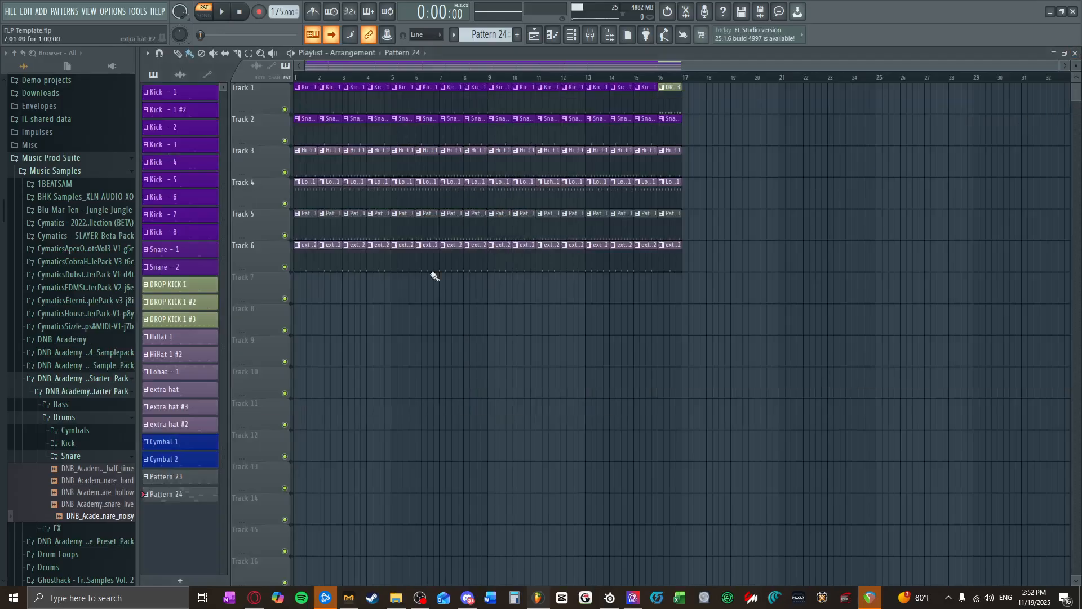
pyautogui.moveTo(305, 297); pyautogui.dragTo(652, 299)
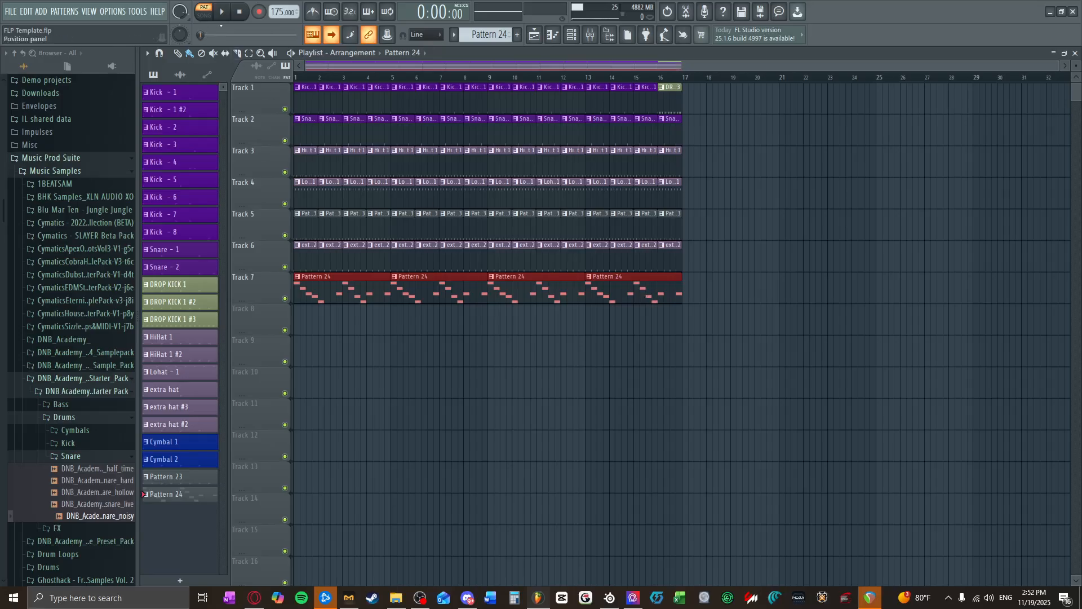
pyautogui.click(221, 13)
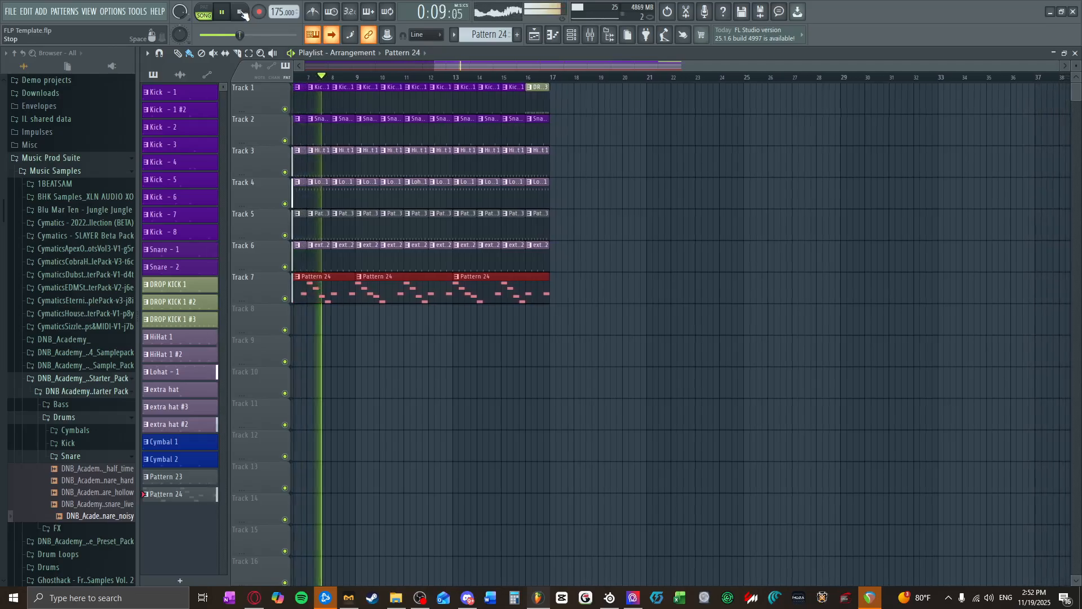
pyautogui.click(242, 12)
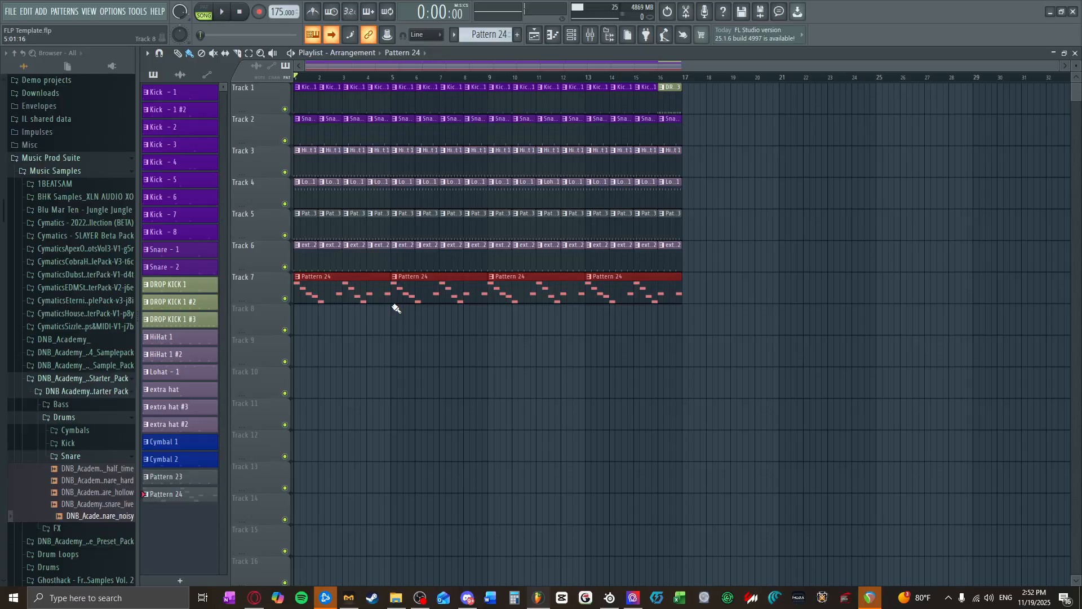
# Step: In Vital, raise oscillator 2's Rand Amp amount and, with the song playing, set its FM modulation by LFO 1 to about 0.092
pyautogui.click(571, 35)
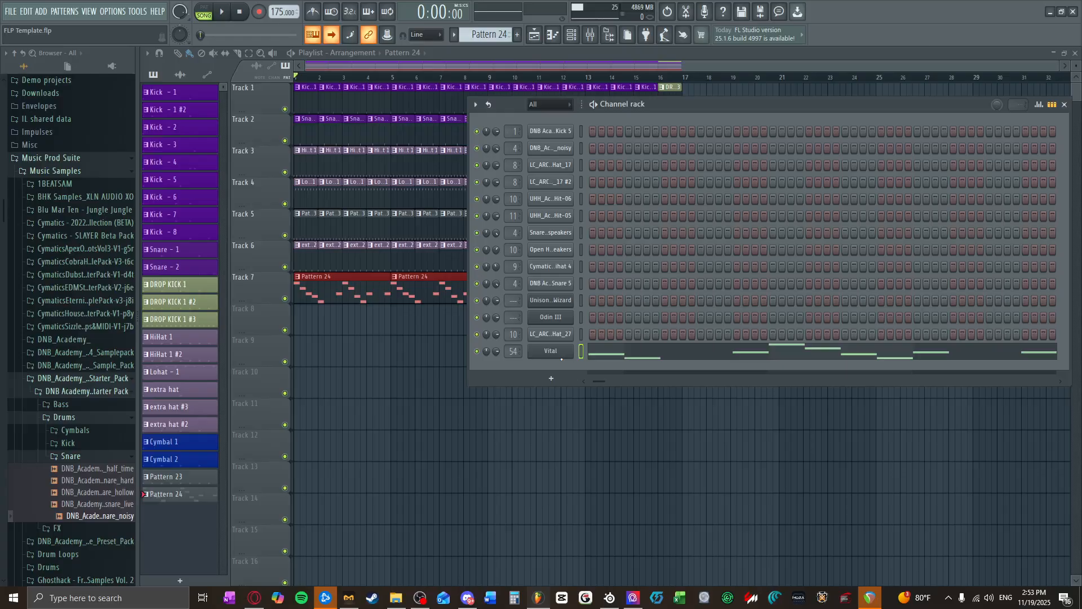
pyautogui.click(552, 356)
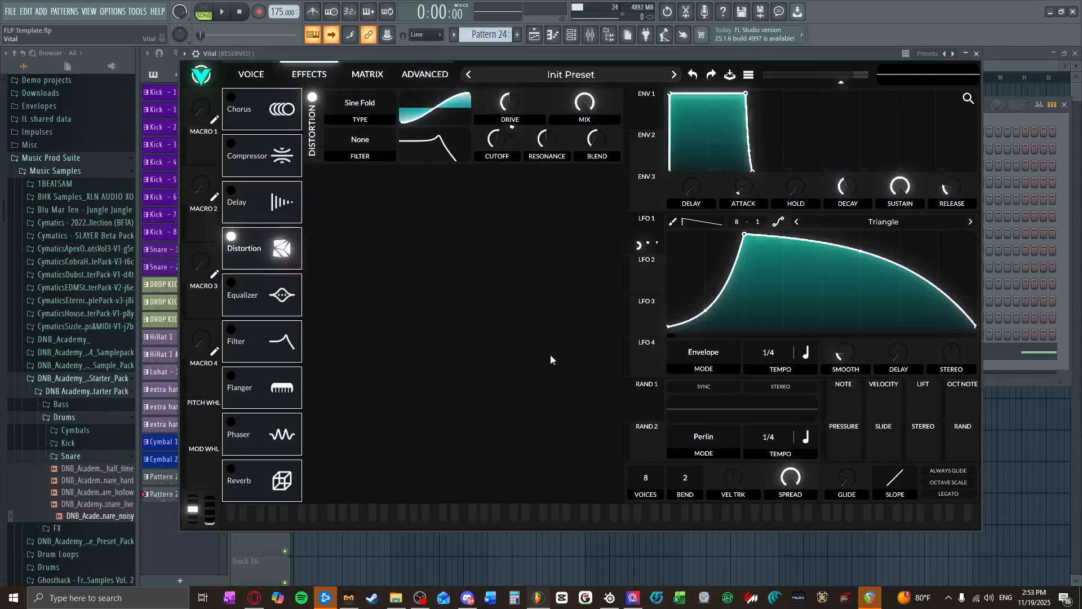
pyautogui.click(279, 80)
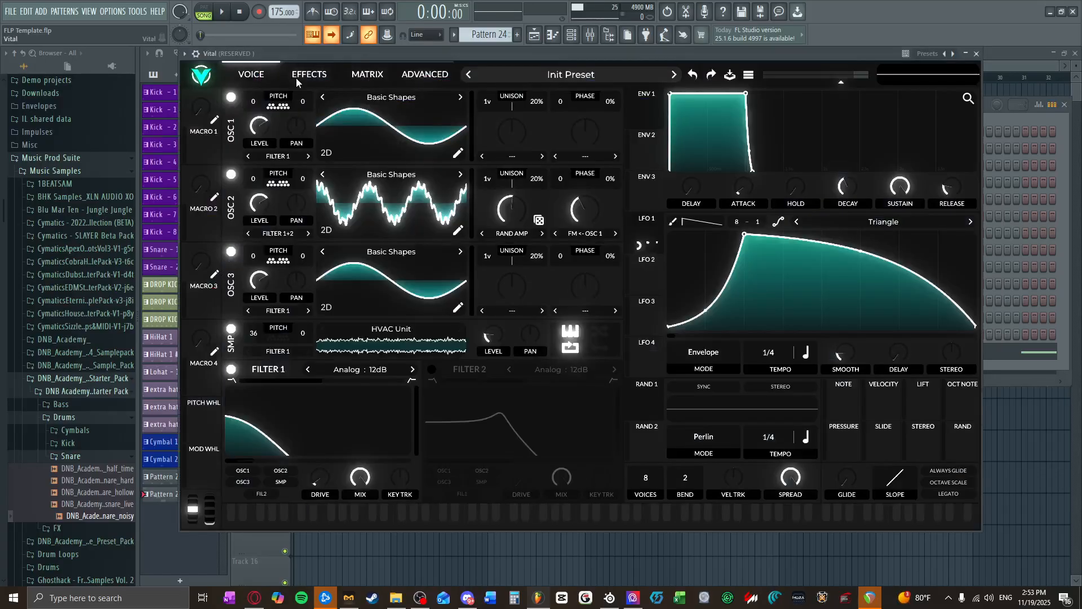
pyautogui.click(299, 83)
pyautogui.click(272, 88)
pyautogui.moveTo(501, 220); pyautogui.dragTo(519, 203)
pyautogui.click(228, 14)
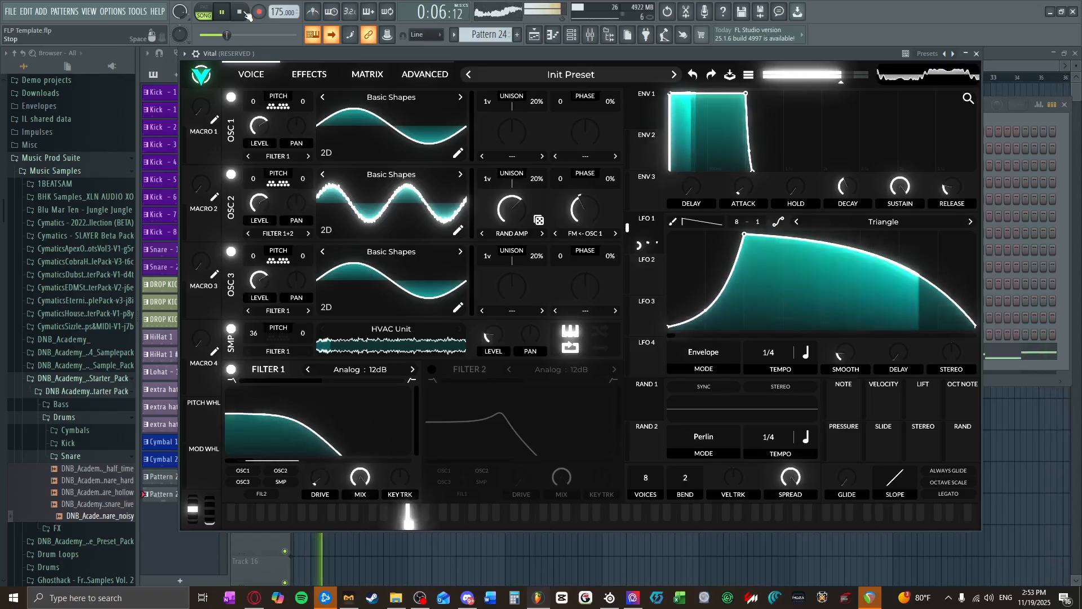
pyautogui.moveTo(581, 248)
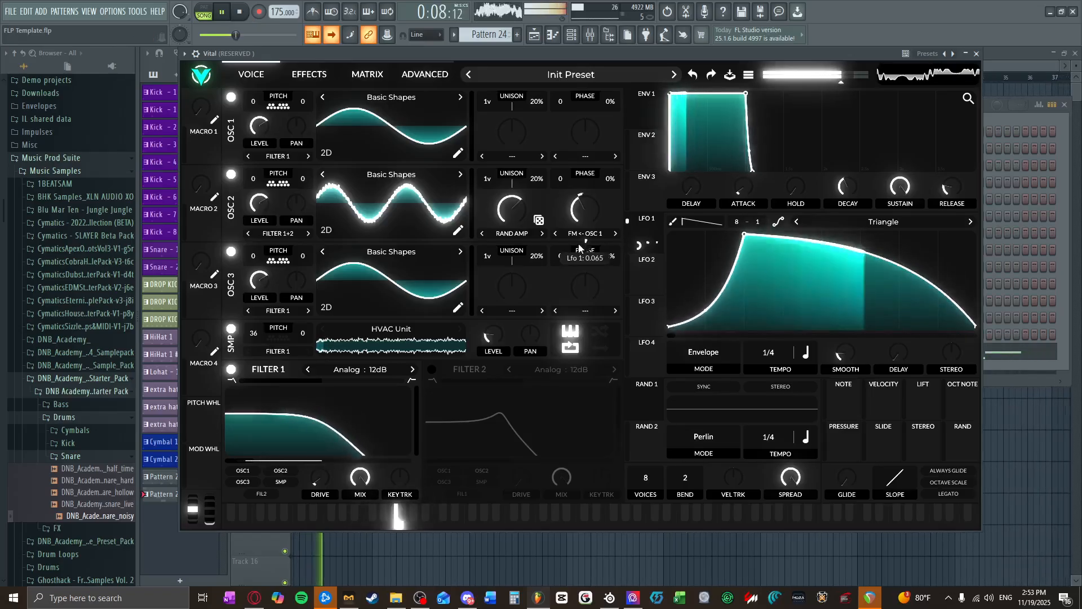
pyautogui.moveTo(581, 248)
pyautogui.mouseDown()
pyautogui.moveTo(581, 262)
pyautogui.moveTo(583, 220)
pyautogui.moveTo(587, 245)
pyautogui.mouseUp()
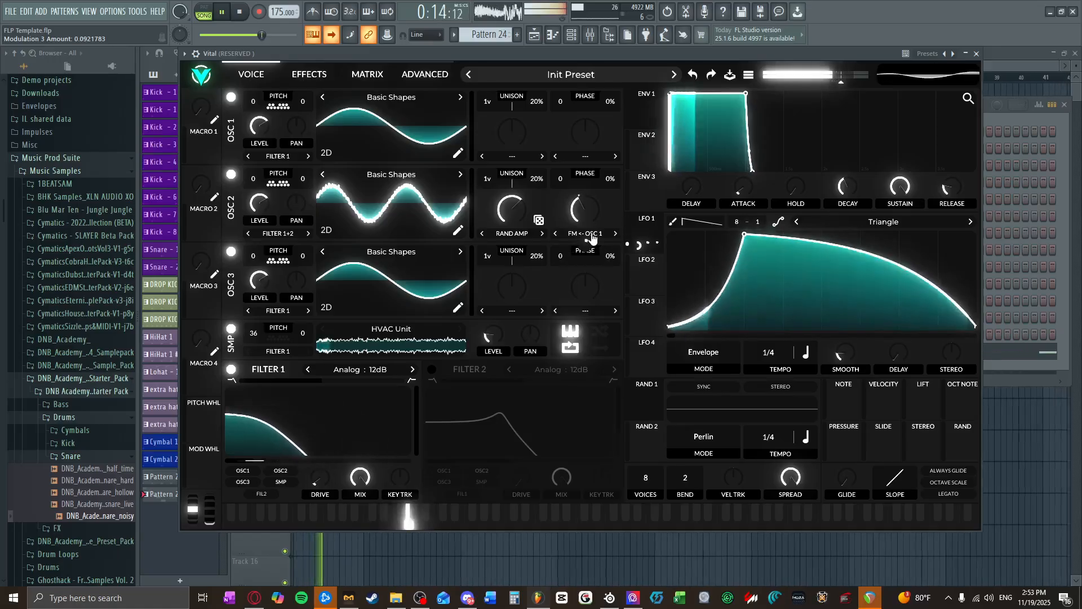
# Step: Change oscillator 1's wave frame to about 149.5 for a square wave, audition it and close Vital
pyautogui.click(458, 153)
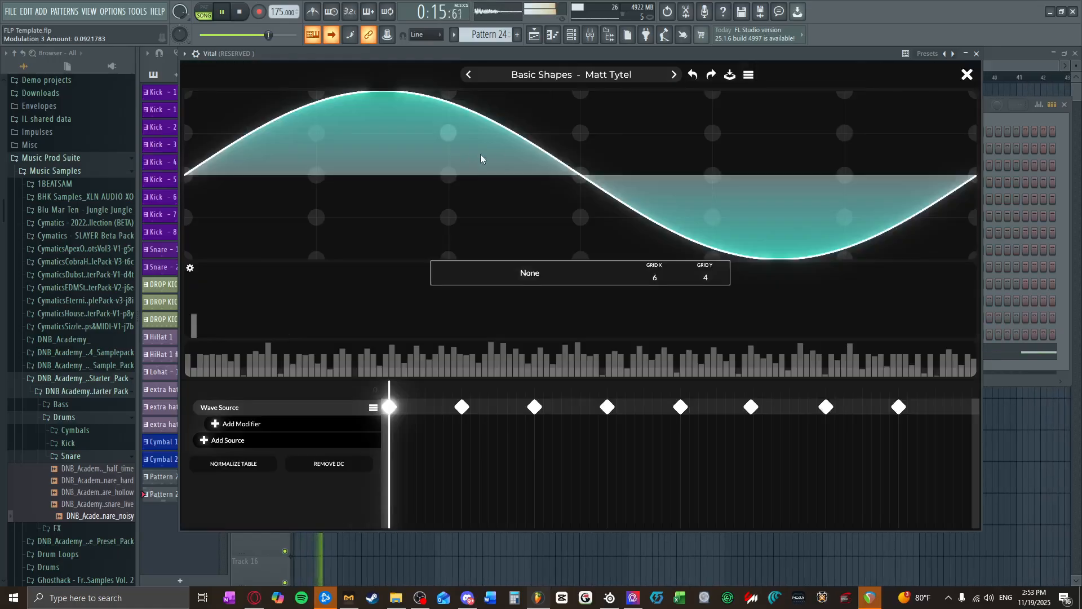
pyautogui.click(964, 73)
pyautogui.moveTo(470, 137); pyautogui.dragTo(478, 106)
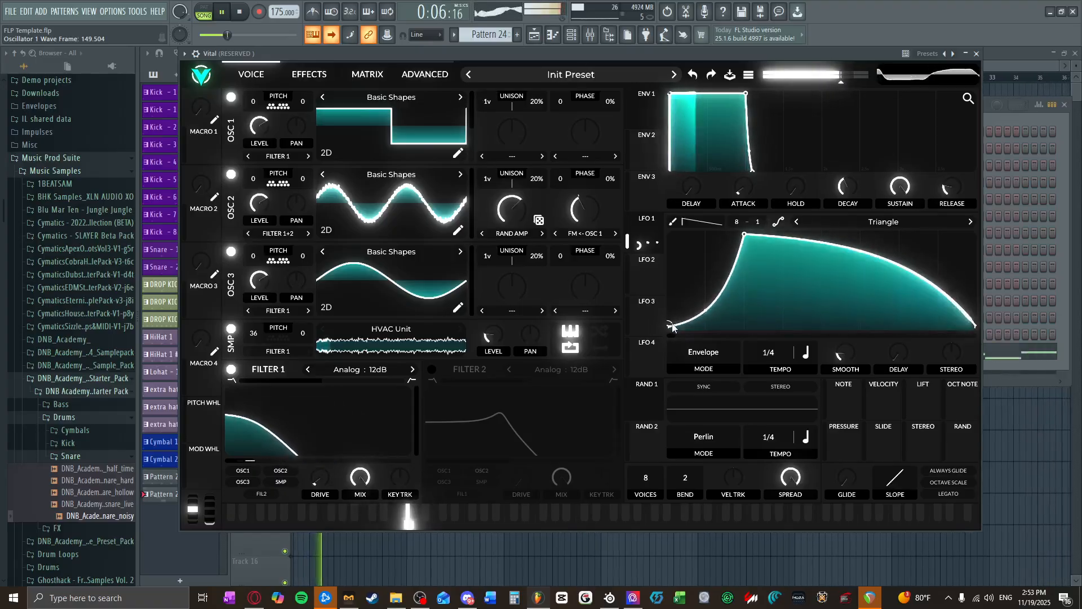
pyautogui.moveTo(677, 327)
pyautogui.mouseDown()
pyautogui.moveTo(675, 309)
pyautogui.moveTo(672, 331)
pyautogui.mouseUp()
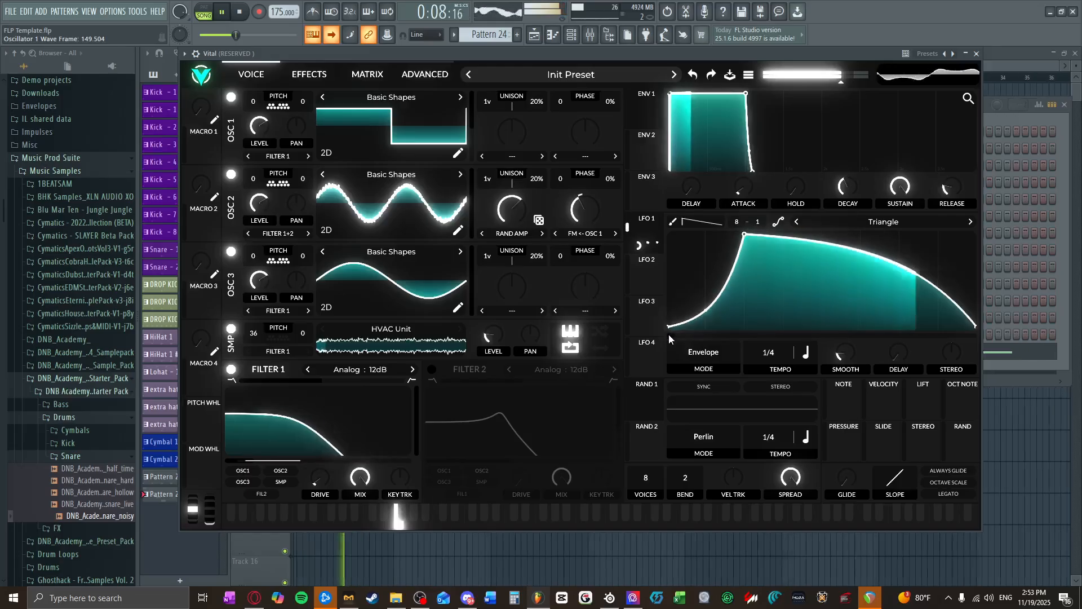
pyautogui.moveTo(478, 292)
pyautogui.mouseDown()
pyautogui.moveTo(478, 267)
pyautogui.moveTo(477, 295)
pyautogui.mouseUp()
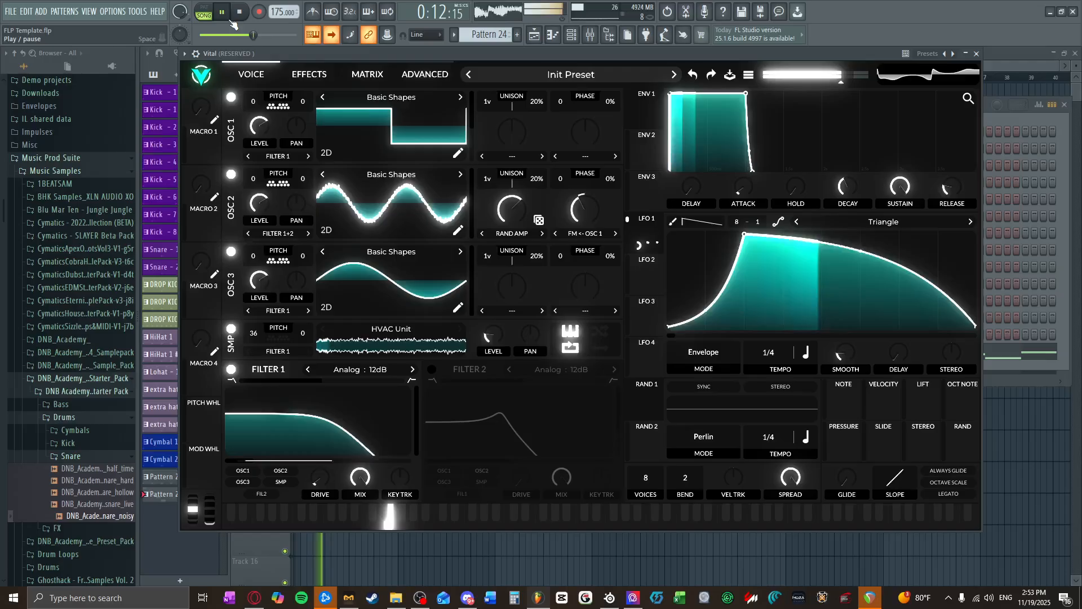
pyautogui.press('space')
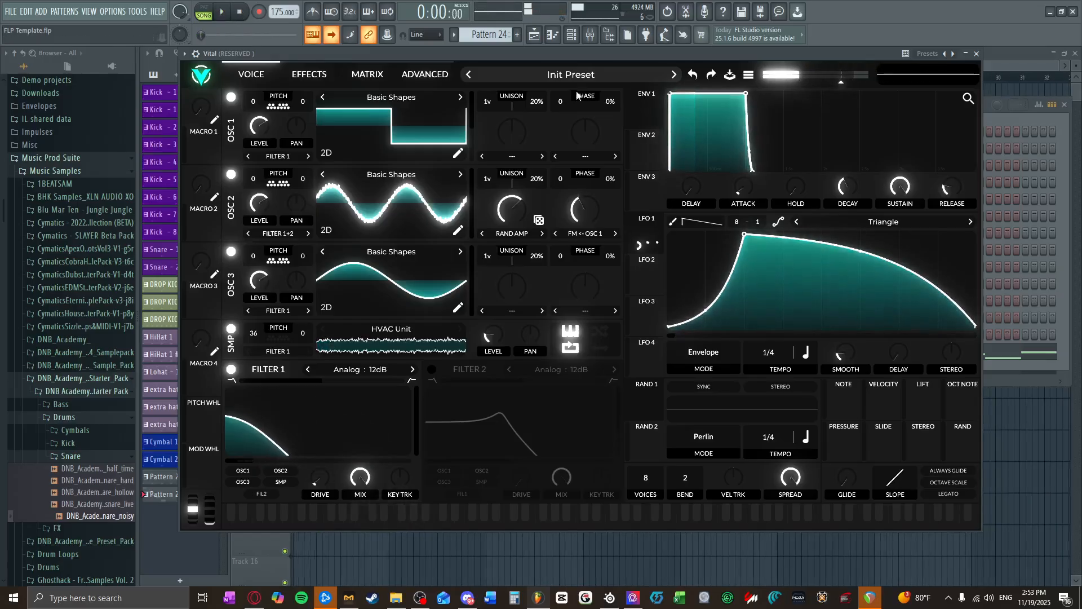
pyautogui.click(979, 57)
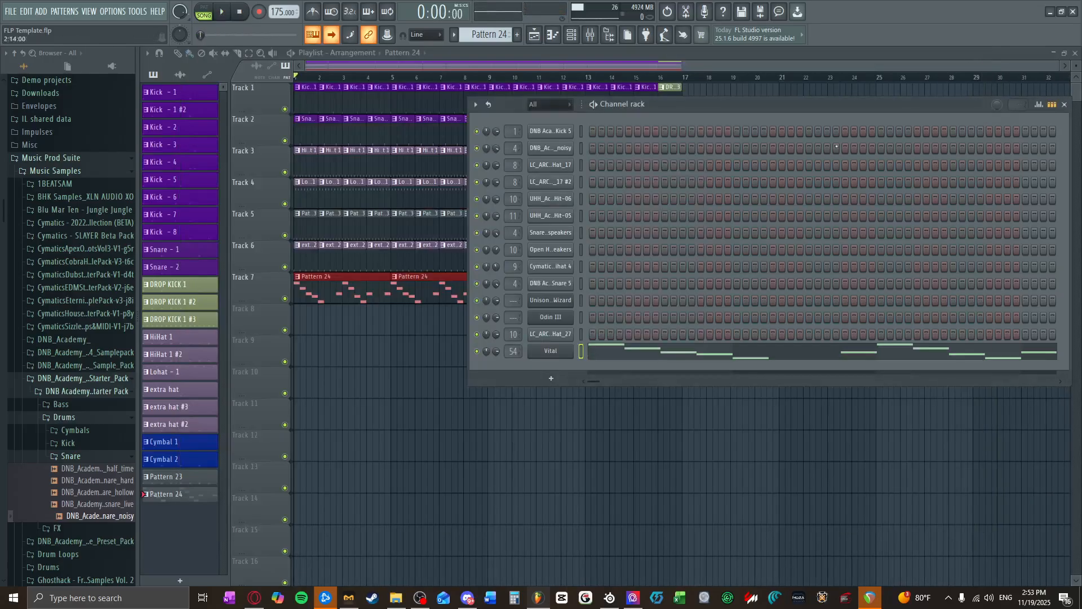
# Step: Delete the F2 notes on the last beats of bars 2 and 4 of the Vital pattern
pyautogui.click(647, 360)
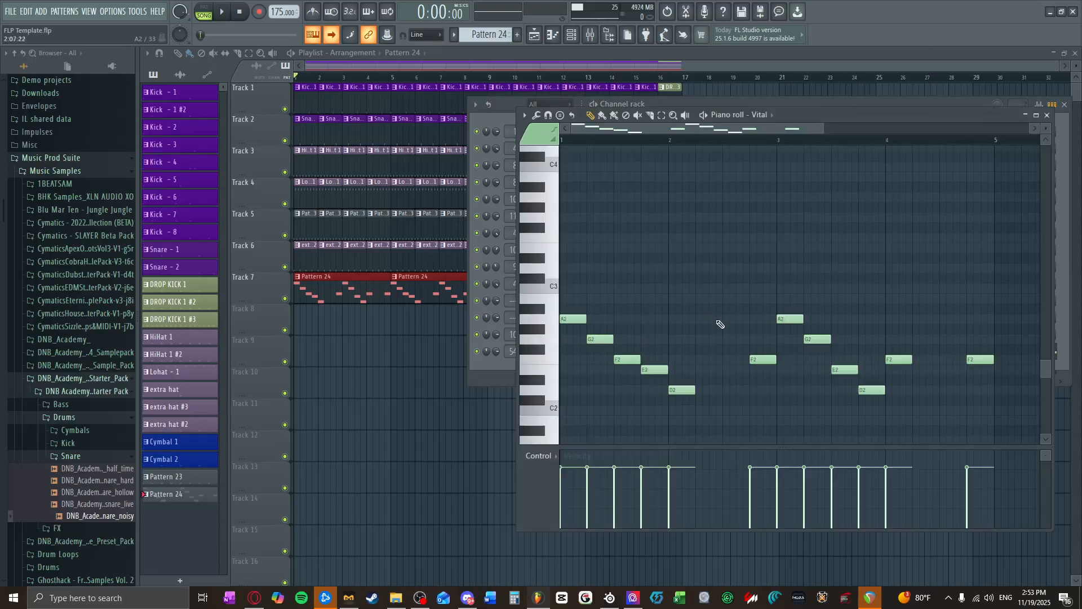
pyautogui.scroll(-3, 762, 367)
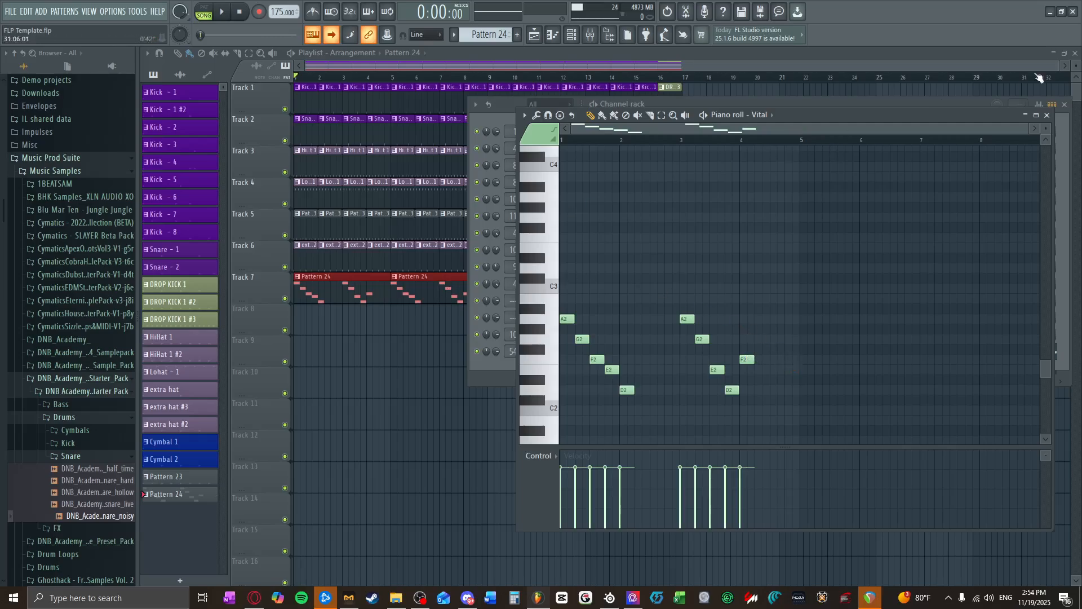
pyautogui.click(1047, 114)
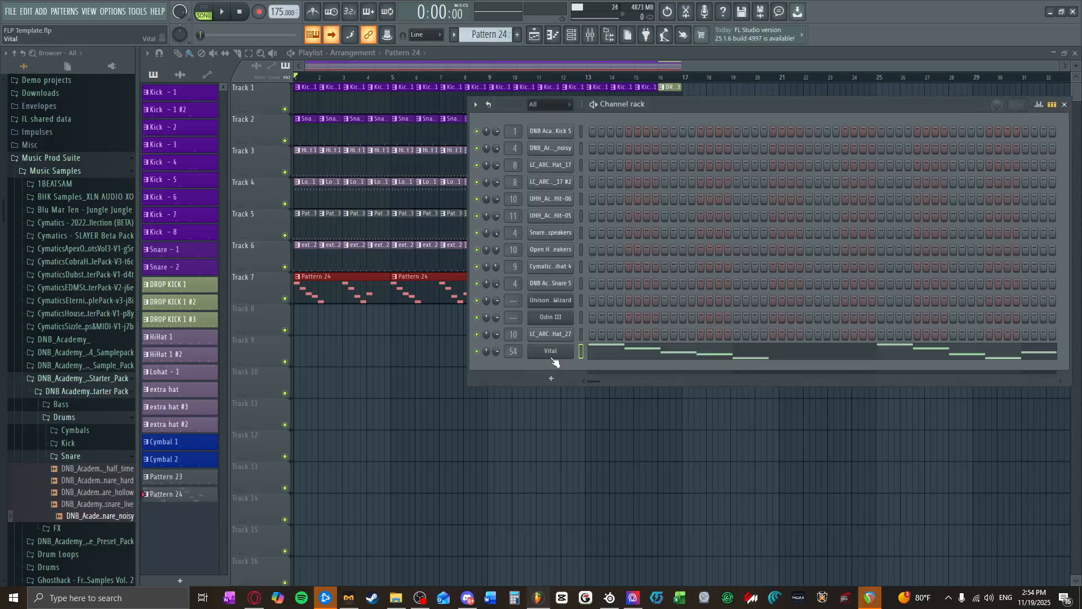
# Step: Clone the Vital channel and move the copy's LFO 1 peak to the end of the cycle to form a rising curve
pyautogui.rightClick(553, 352)
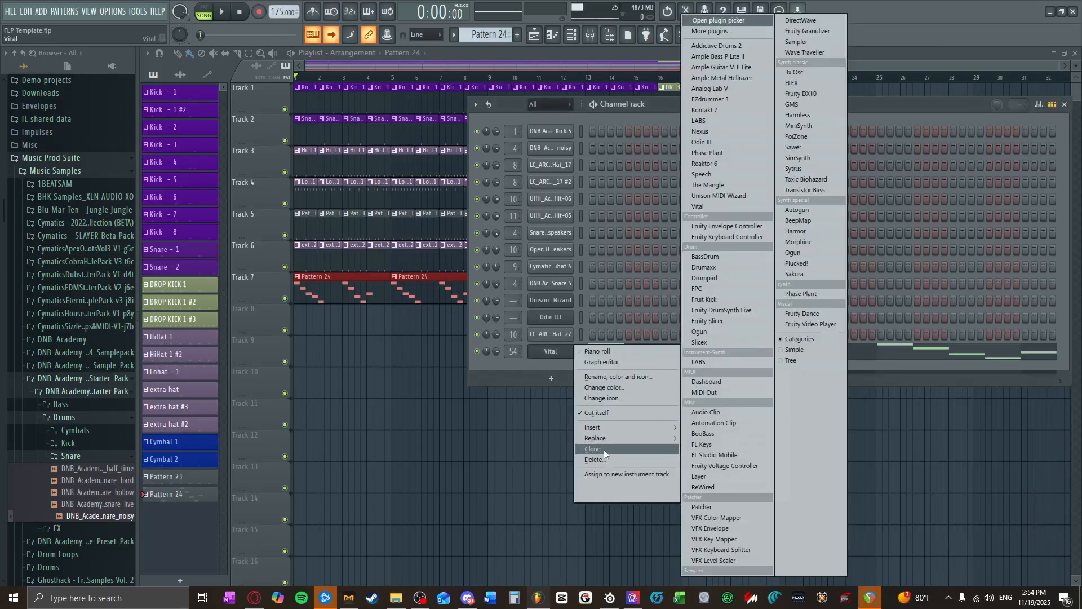
pyautogui.click(598, 449)
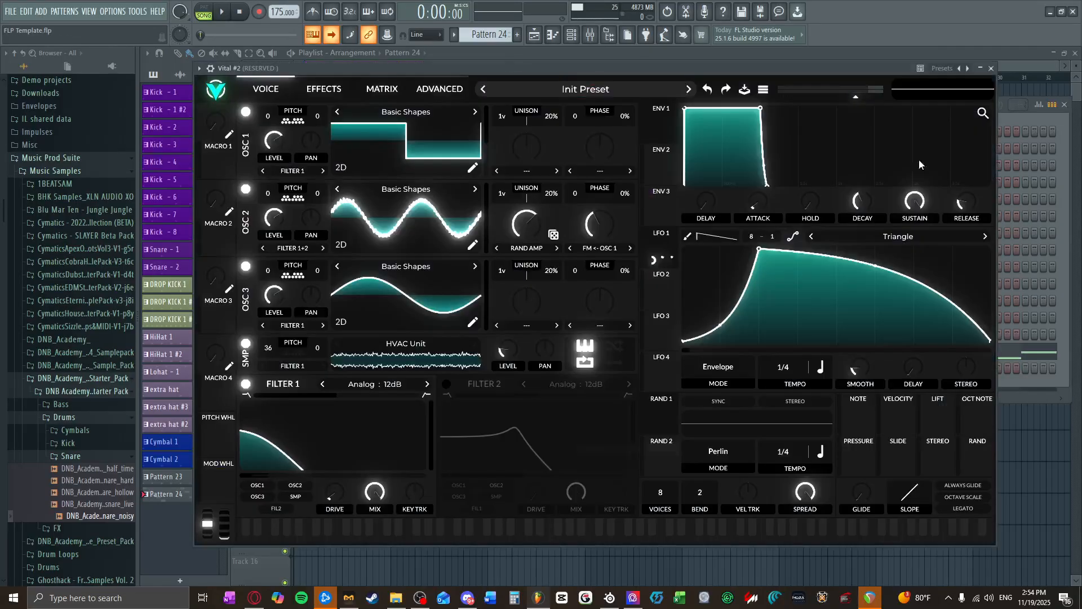
pyautogui.click(991, 69)
pyautogui.click(553, 372)
pyautogui.moveTo(760, 251); pyautogui.dragTo(990, 219)
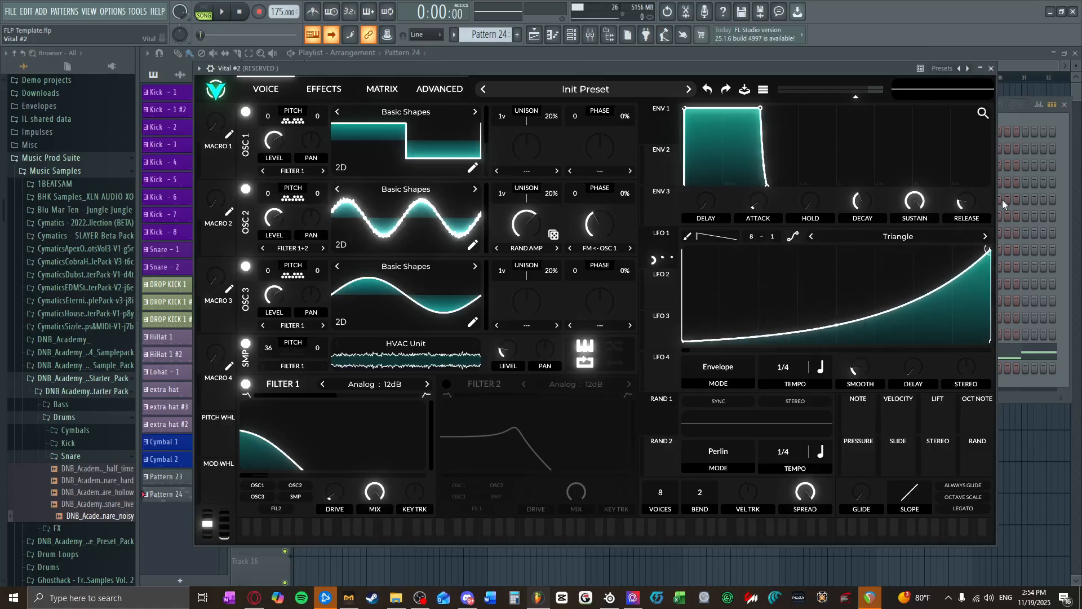
# Step: Close Vital #2, add one-beat E2 notes to its pattern on the last beats of bars 2 and 4, and audition the song
pyautogui.click(991, 68)
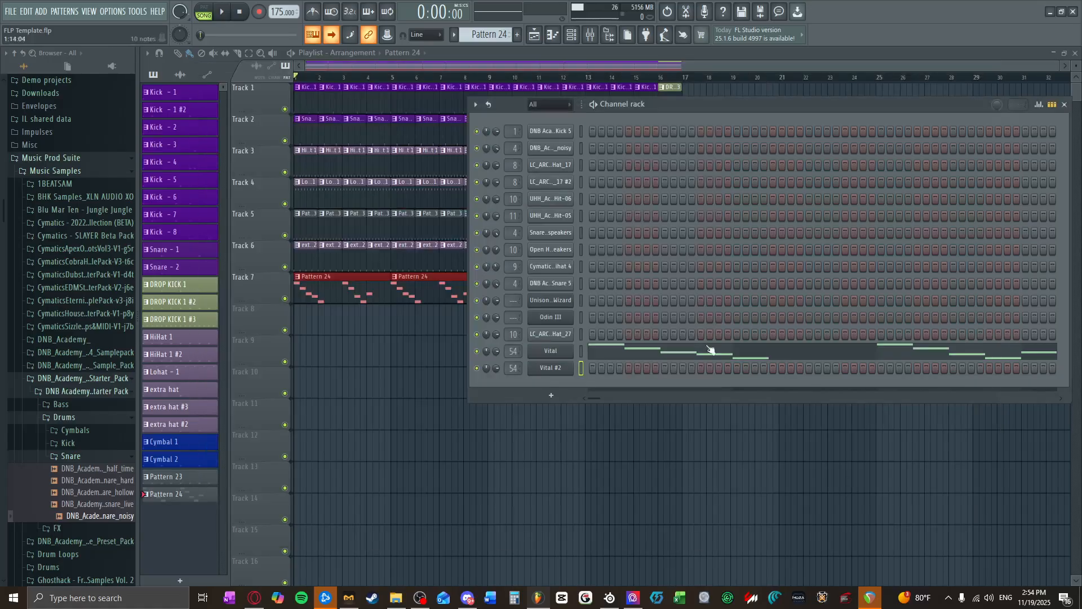
pyautogui.rightClick(539, 369)
pyautogui.click(598, 368)
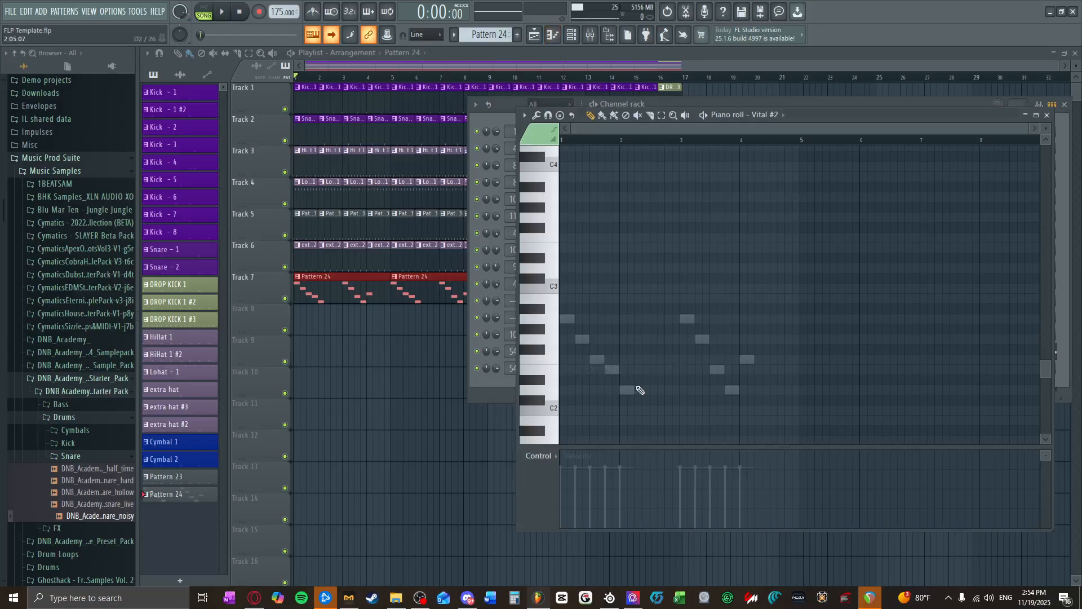
pyautogui.click(669, 371)
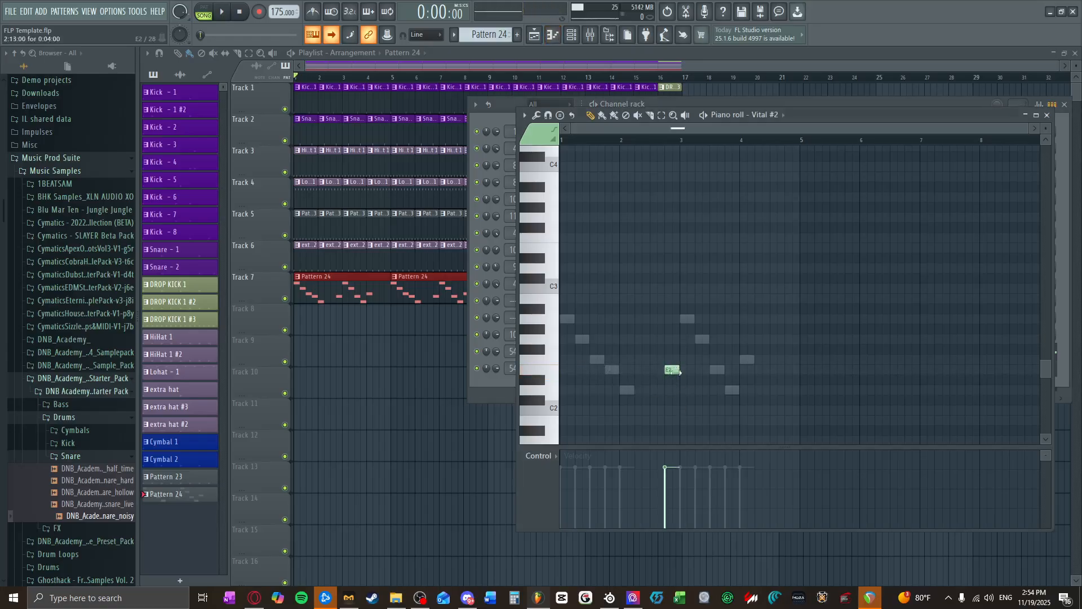
pyautogui.click(787, 370)
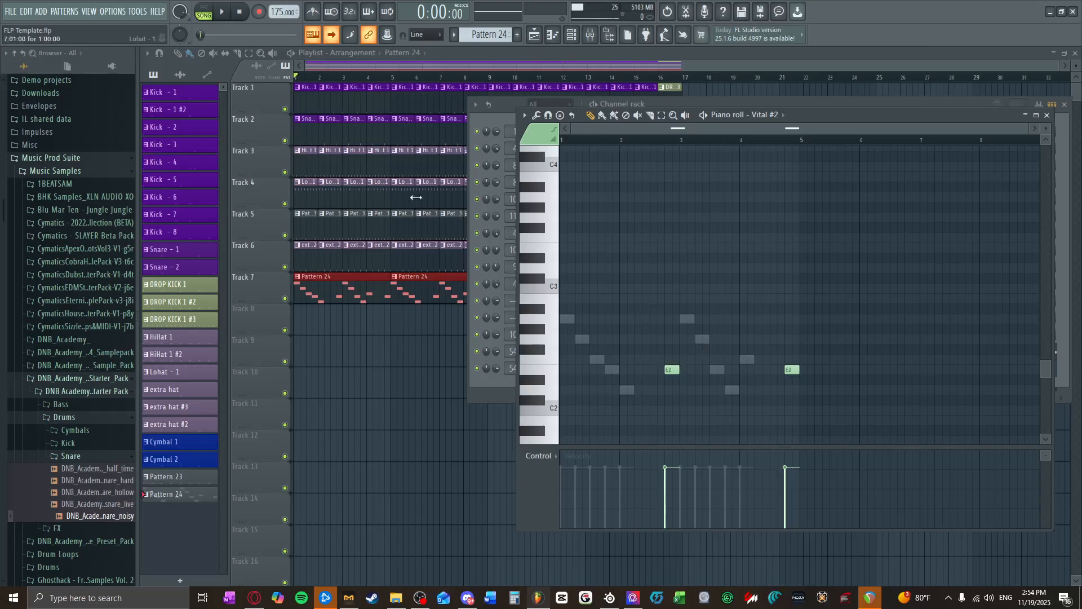
pyautogui.click(222, 12)
pyautogui.scroll(2, 688, 374)
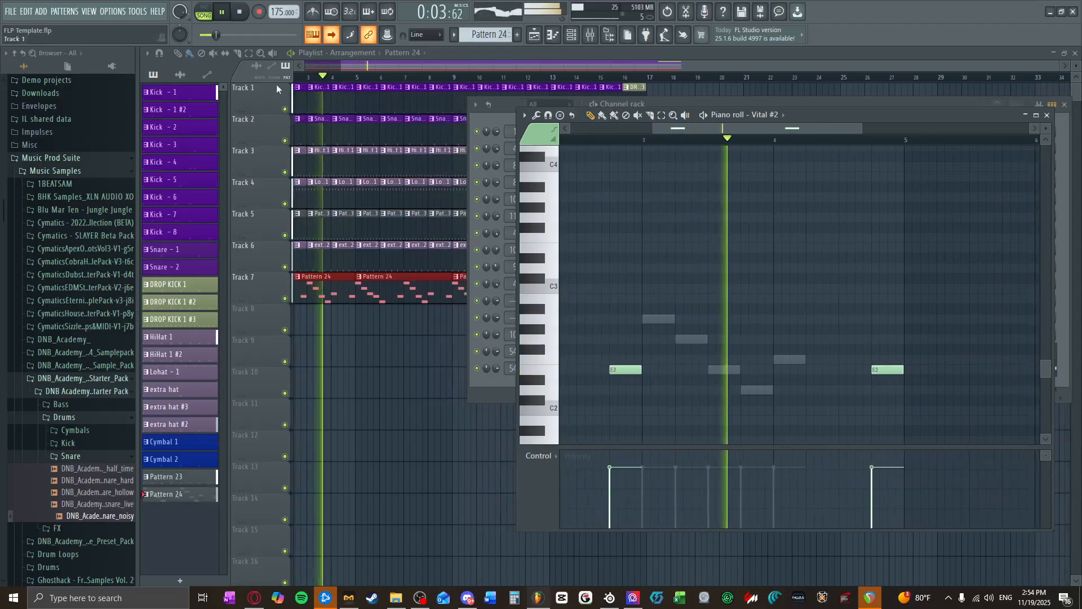
pyautogui.press('space')
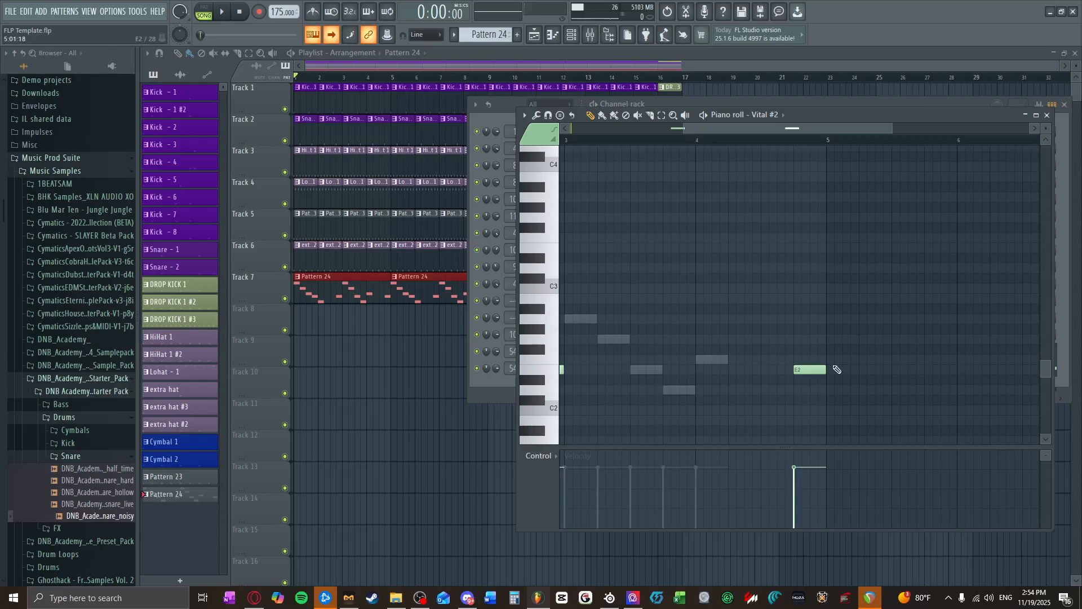
# Step: Move both Vital #2 notes up to A2 and audition the result
pyautogui.scroll(-2, 837, 369)
pyautogui.moveTo(836, 357); pyautogui.dragTo(640, 379)
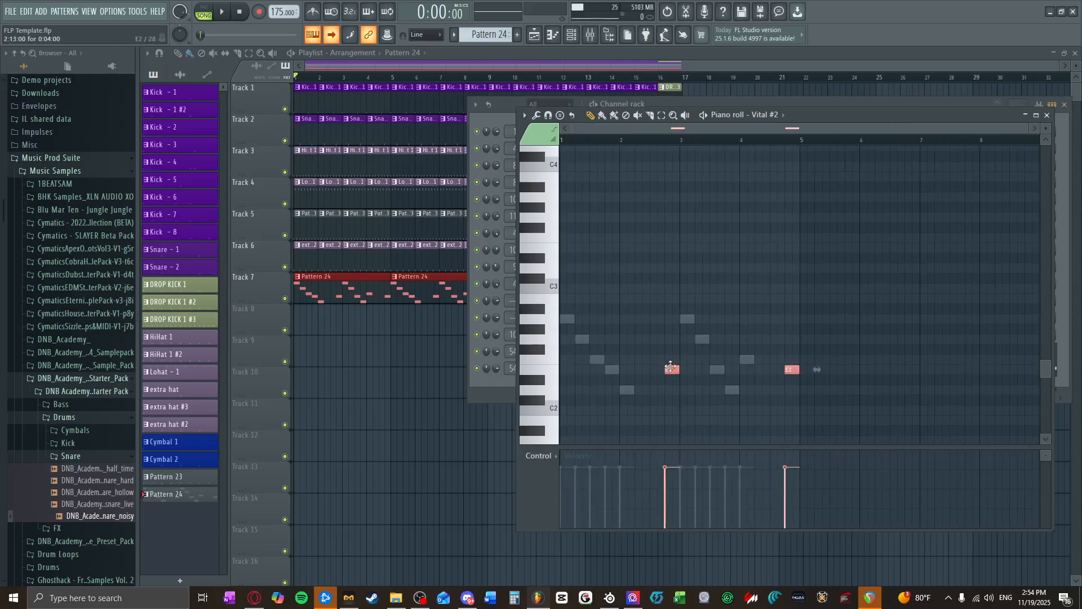
pyautogui.click(223, 16)
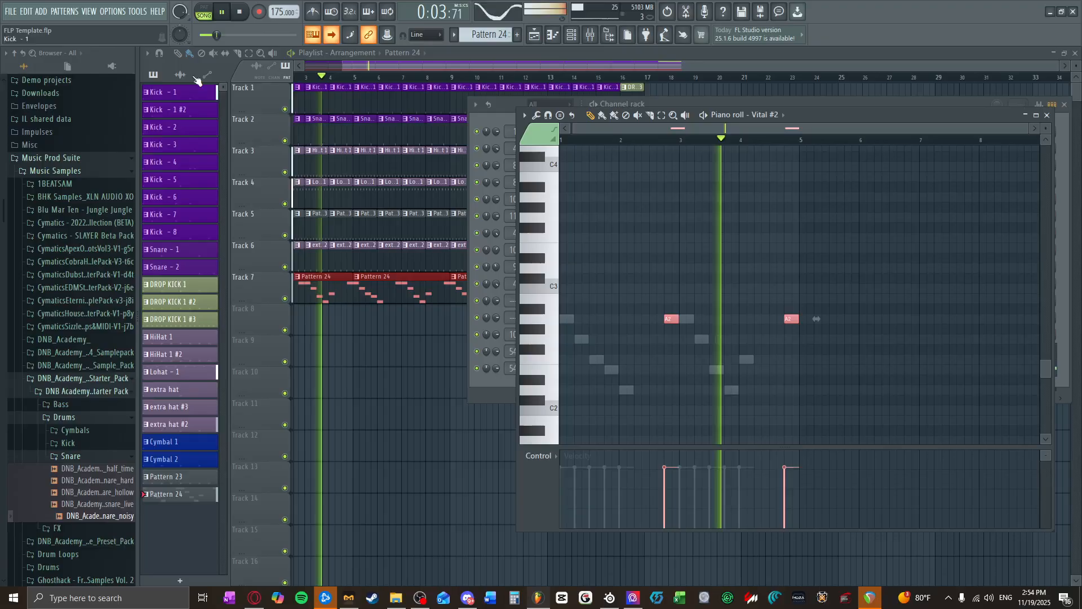
pyautogui.press('space')
# Step: In Vital #2, audition a slightly earlier LFO 1 peak, return it to the end of the cycle and make the rising curve straighter
pyautogui.click(579, 36)
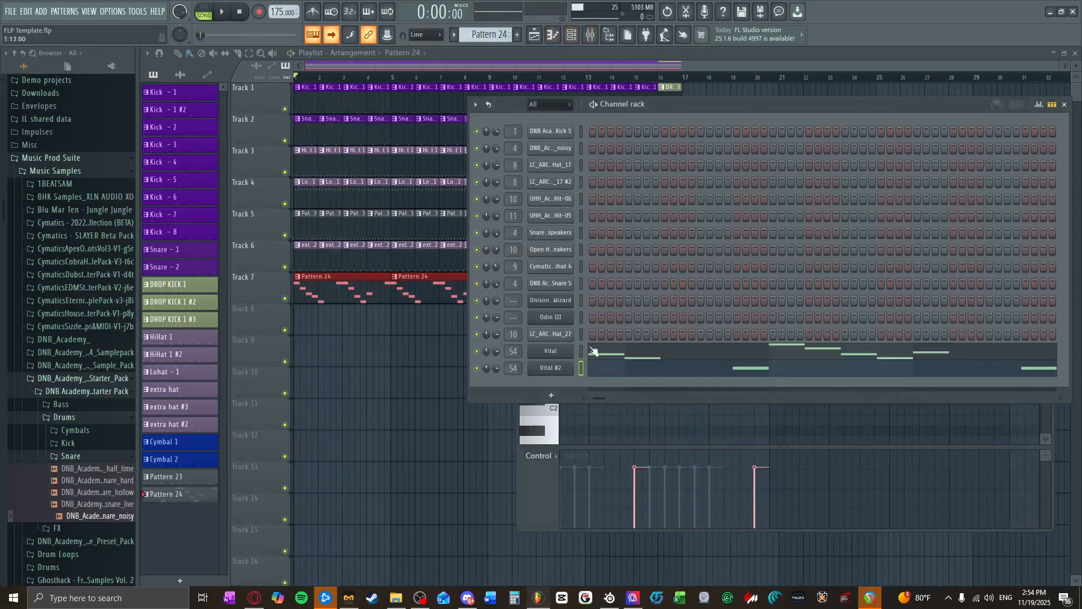
pyautogui.click(559, 371)
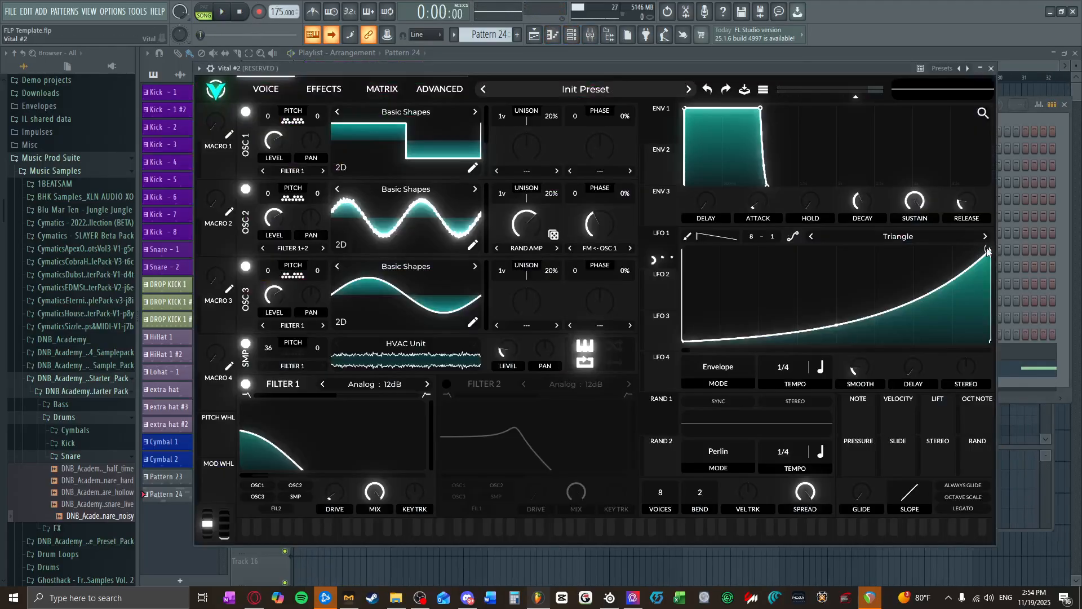
pyautogui.moveTo(988, 250); pyautogui.dragTo(959, 246)
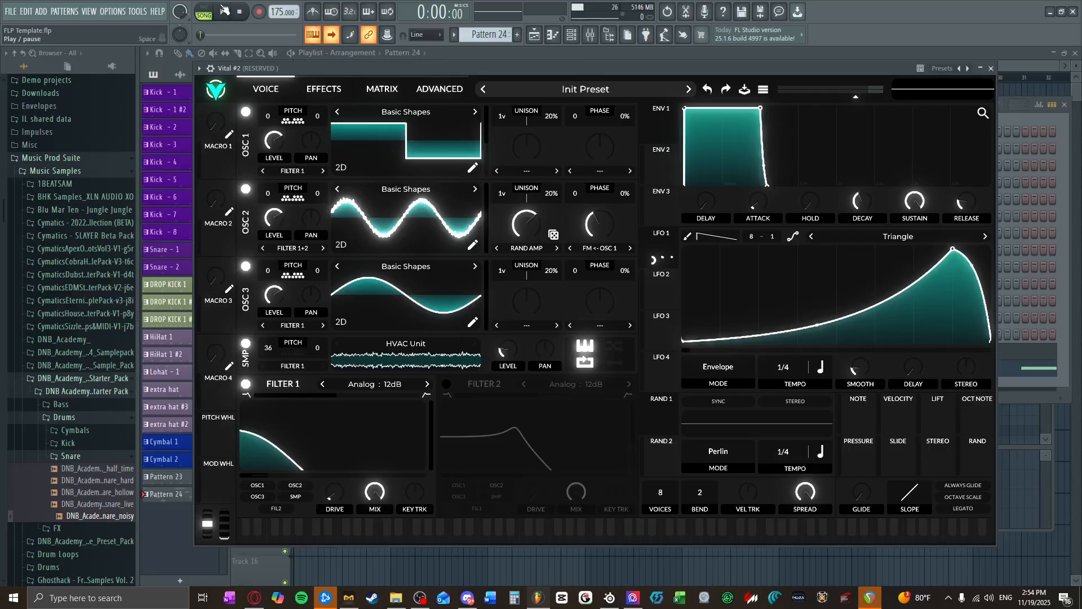
pyautogui.click(224, 12)
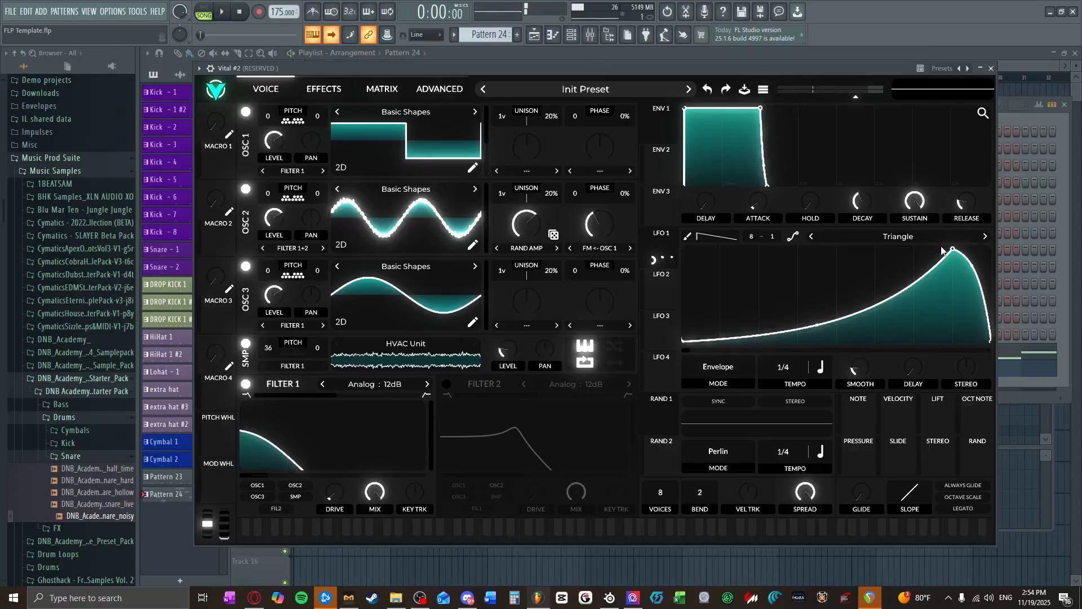
pyautogui.moveTo(953, 249); pyautogui.dragTo(993, 252)
pyautogui.moveTo(837, 324); pyautogui.dragTo(840, 315)
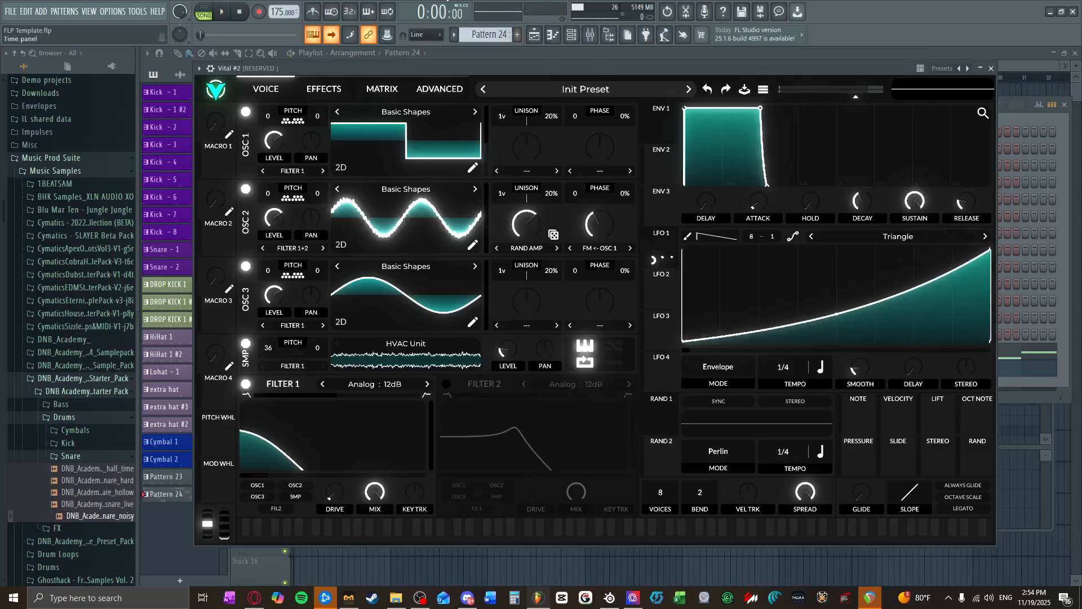
# Step: Look through Vital #2's advanced and modulation matrix settings during playback, stop the song and close the plugin
pyautogui.click(440, 88)
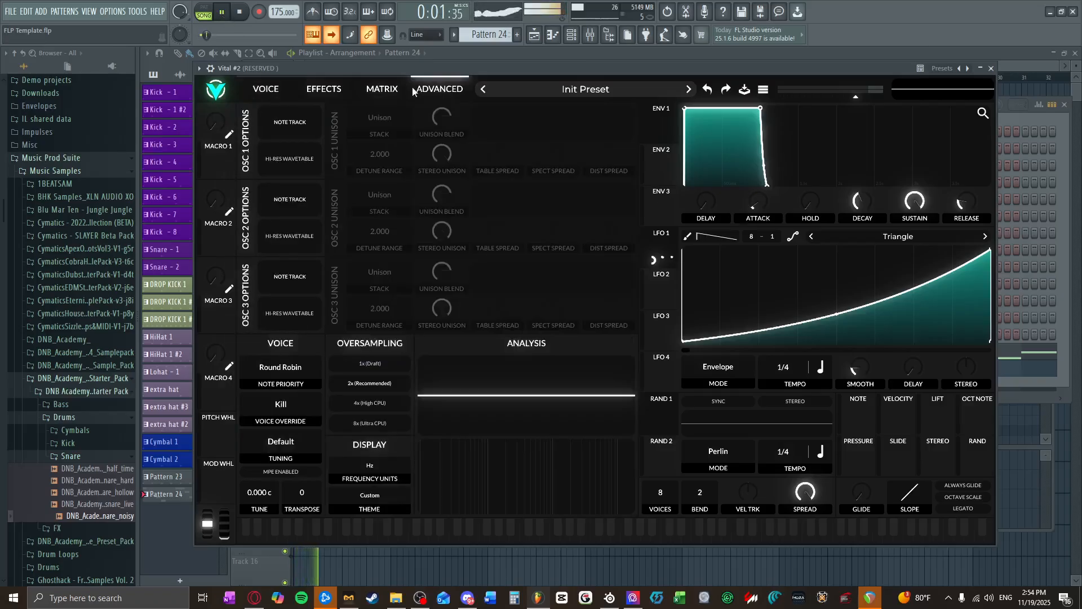
pyautogui.click(382, 88)
pyautogui.click(276, 88)
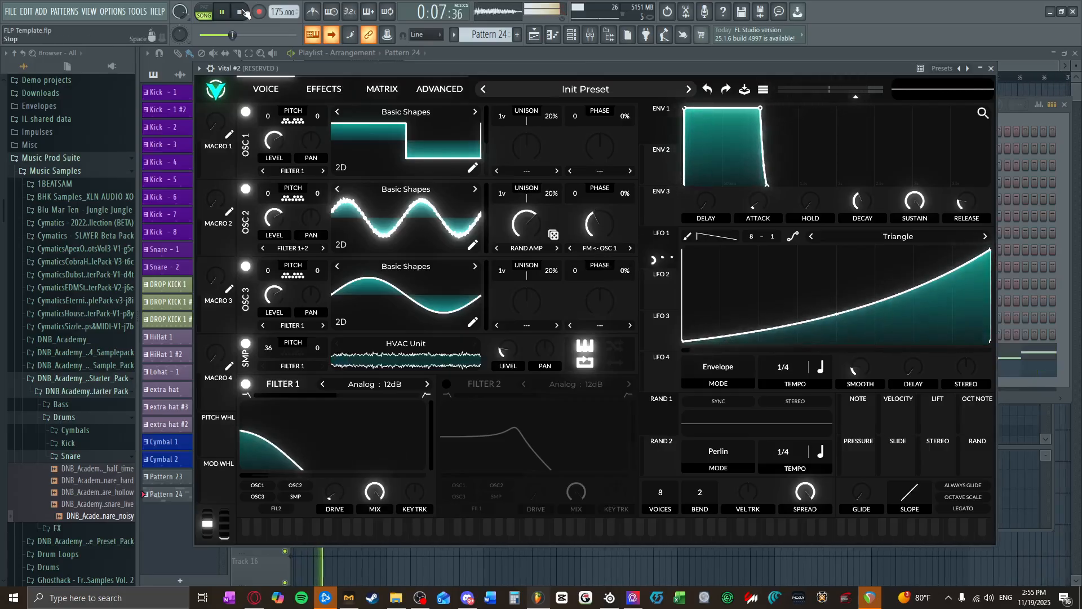
pyautogui.press('space')
pyautogui.press('Escape')
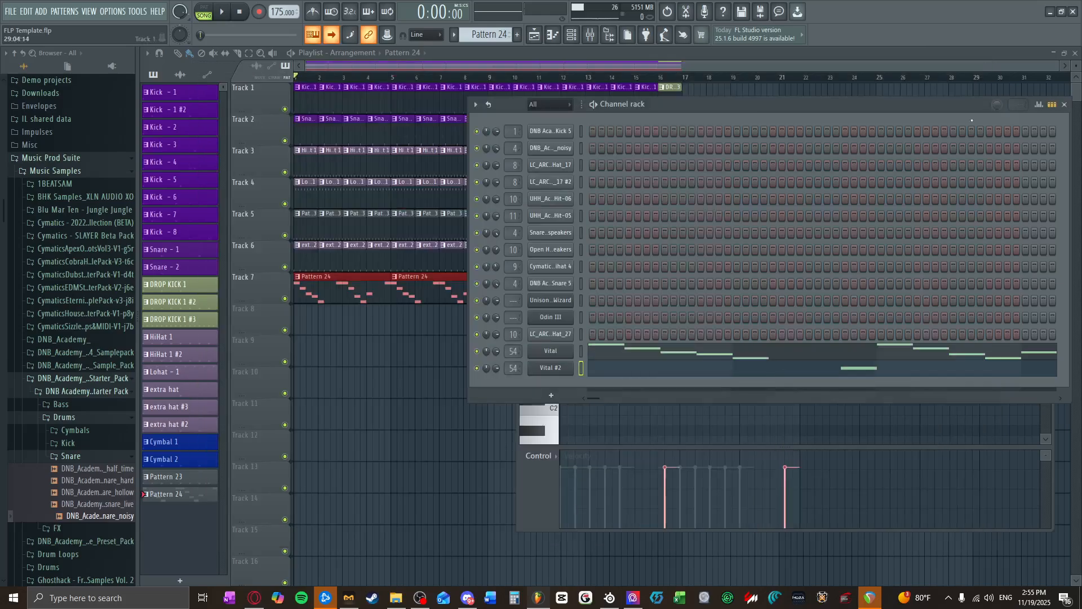
# Step: In the original Vital, bend the glide slope into a curve and, with the song playing, raise Glide to about 0.616 secs
pyautogui.click(547, 355)
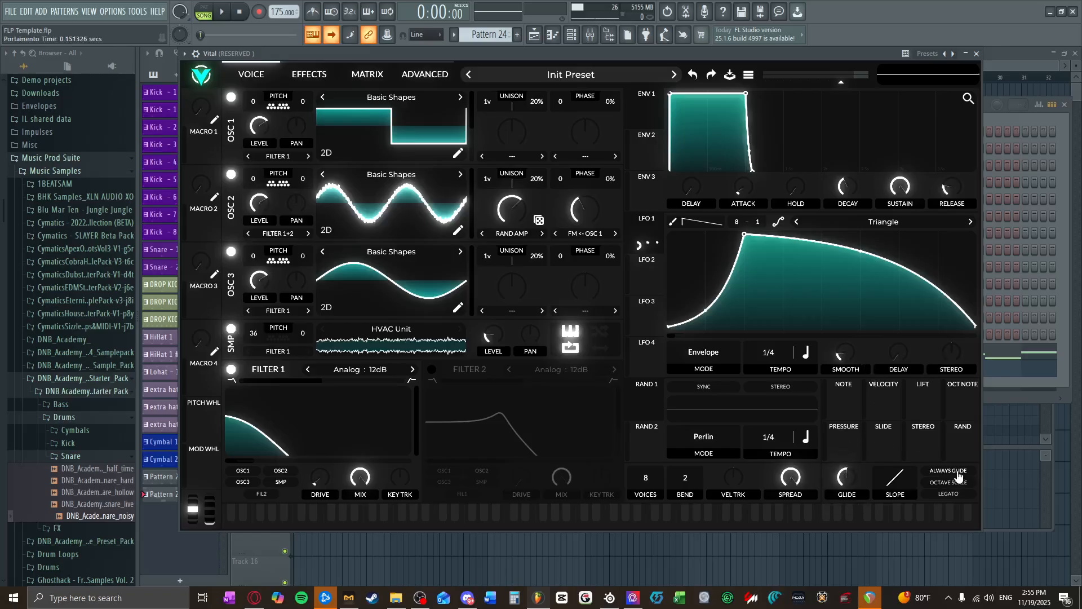
pyautogui.moveTo(882, 486); pyautogui.dragTo(875, 477)
pyautogui.click(222, 12)
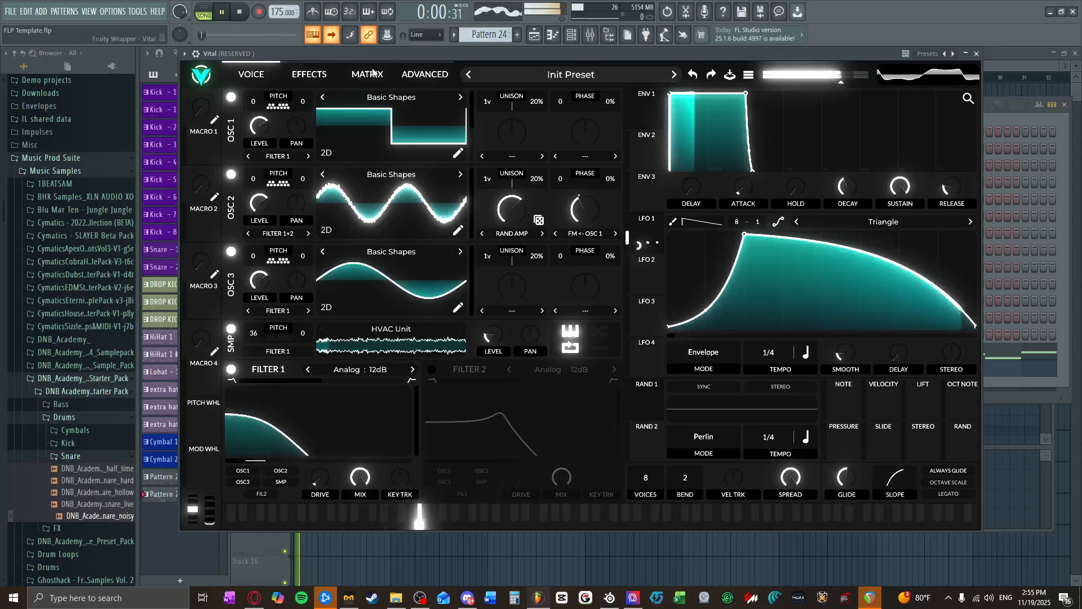
pyautogui.moveTo(847, 480); pyautogui.dragTo(849, 467)
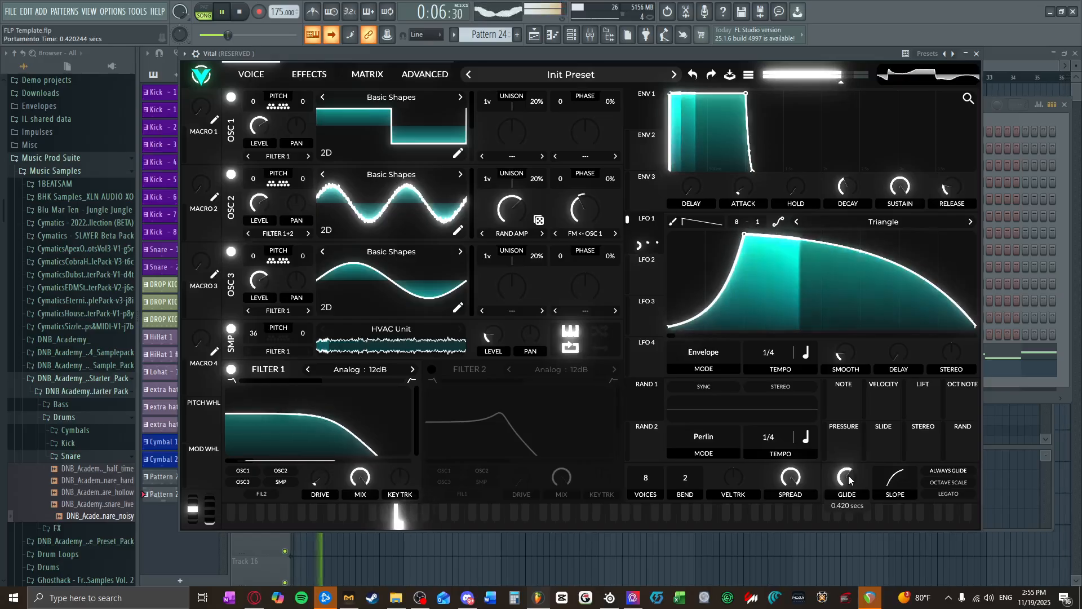
pyautogui.moveTo(849, 476); pyautogui.dragTo(845, 479)
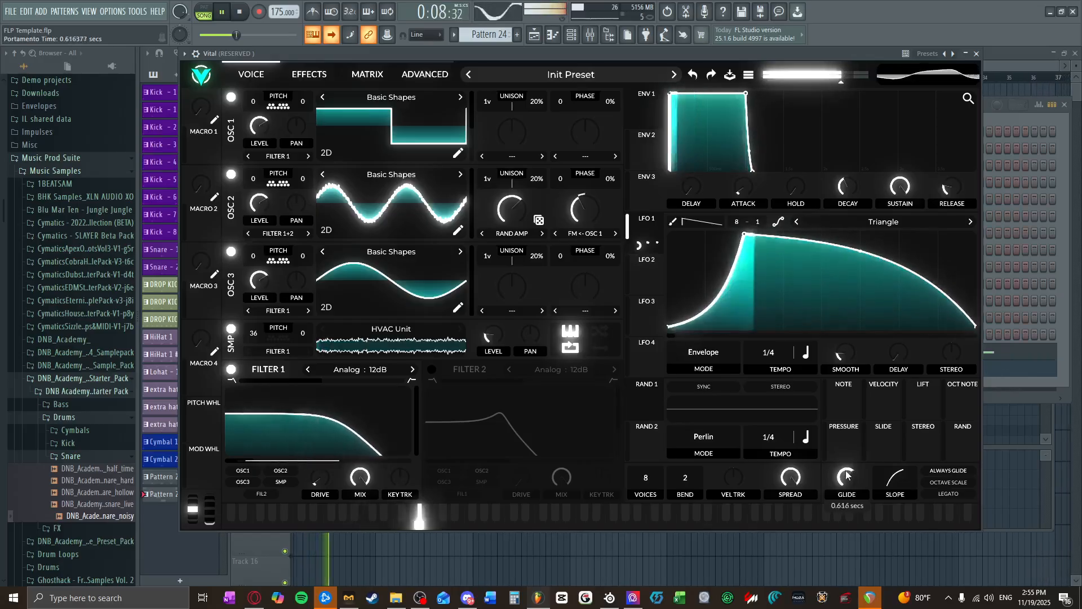
pyautogui.press('space')
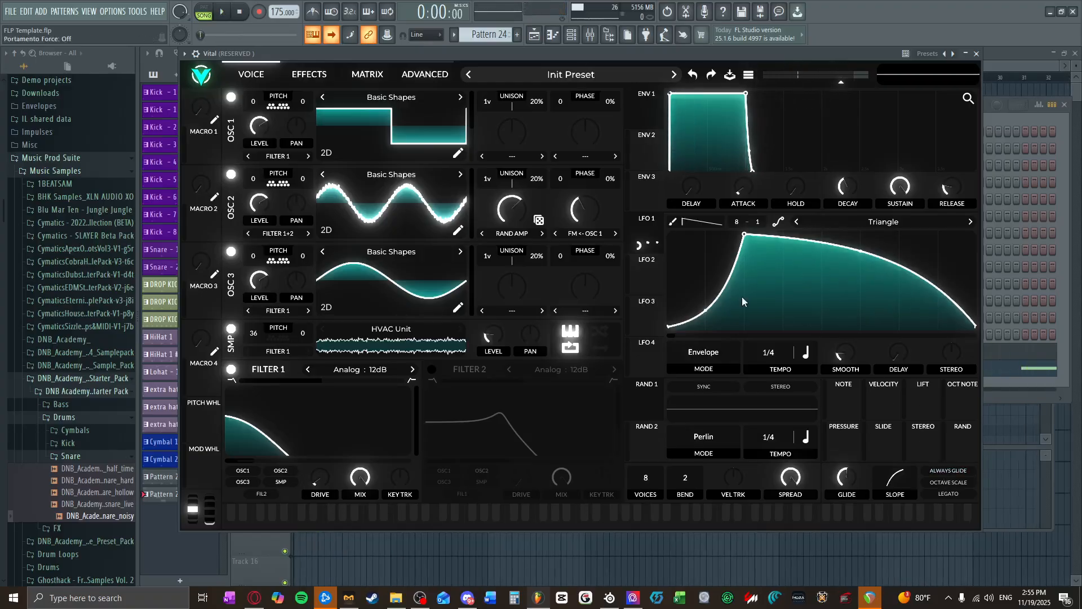
# Step: Look through the original Vital's advanced, effects and modulation matrix settings and return to the voice settings
pyautogui.click(425, 76)
pyautogui.click(309, 76)
pyautogui.click(360, 75)
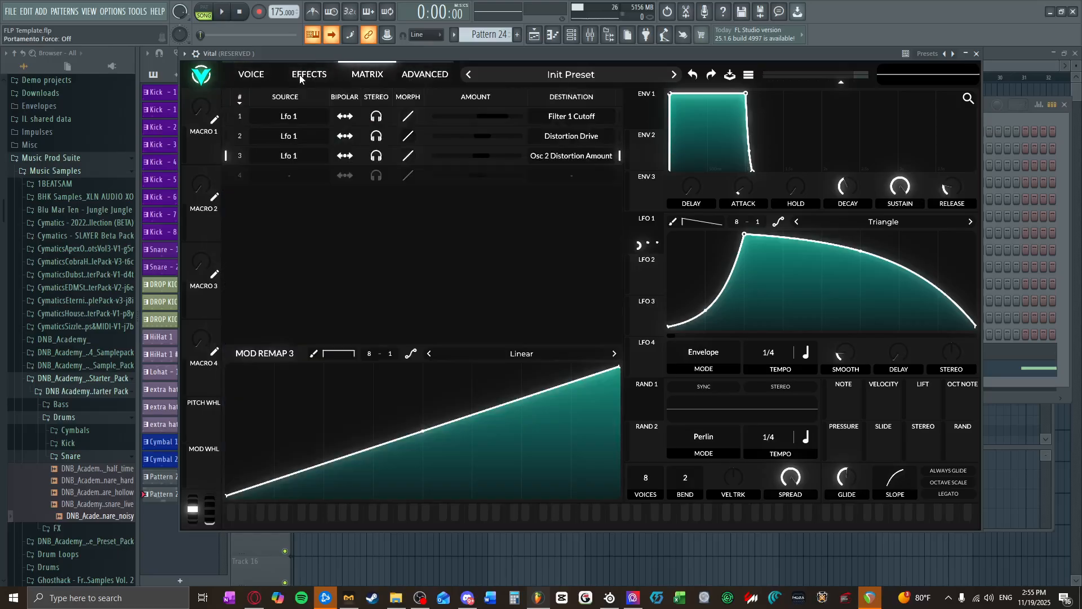
pyautogui.click(302, 77)
pyautogui.click(253, 70)
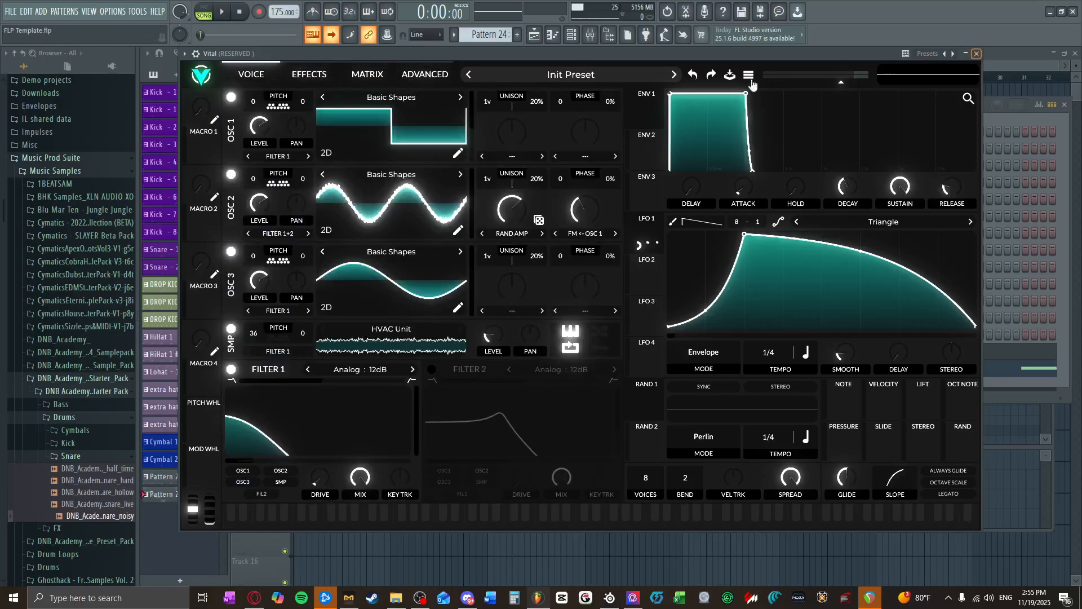
# Step: Try oscillator 2's transpose snap notes in Vital while the song plays, and stop playback
pyautogui.click(270, 186)
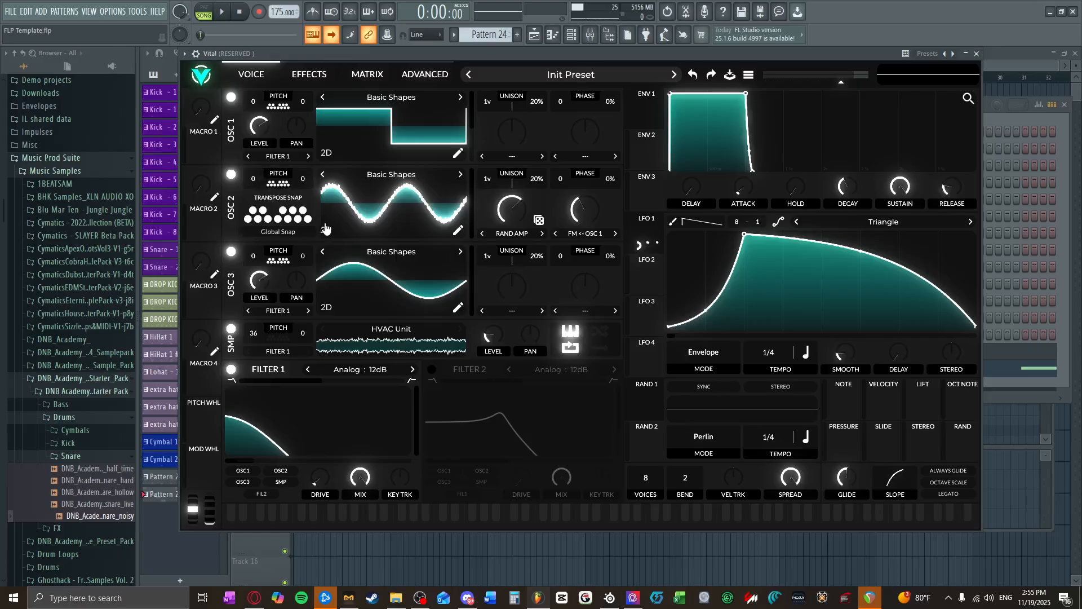
pyautogui.click(223, 15)
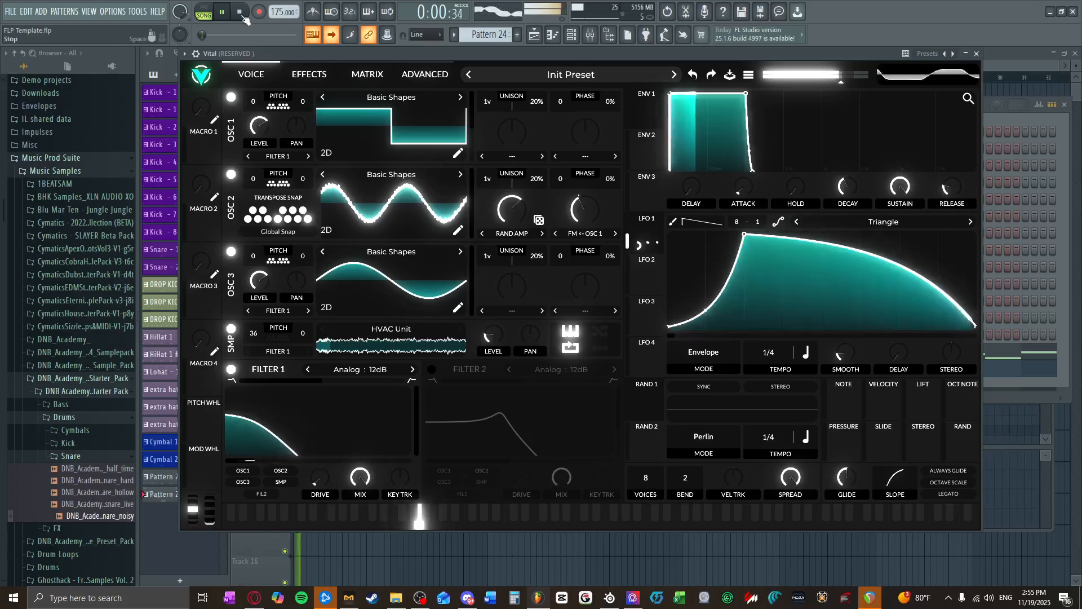
pyautogui.click(308, 219)
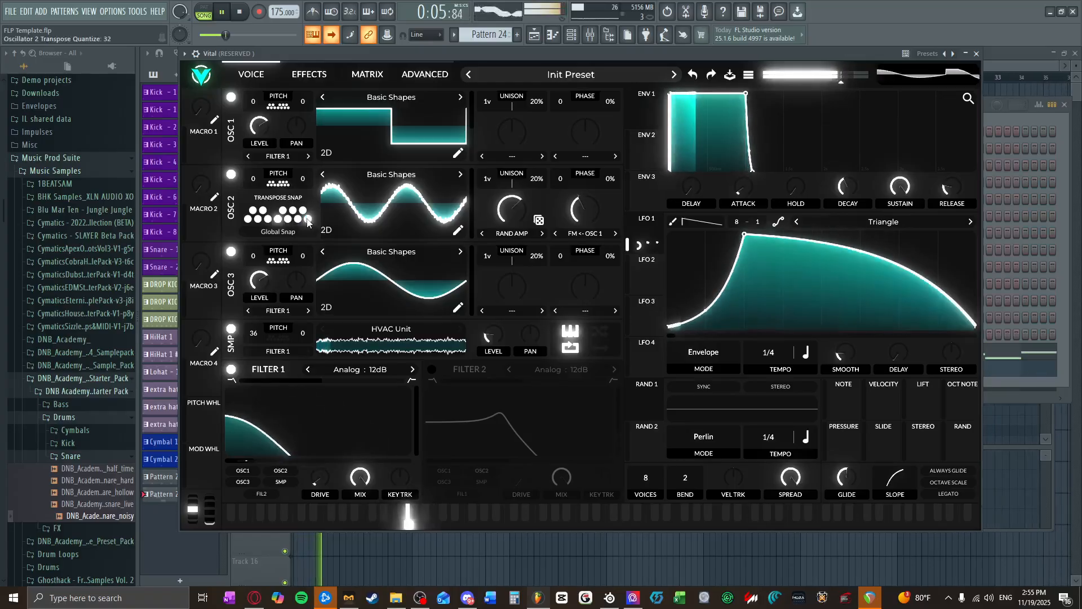
pyautogui.click(278, 220)
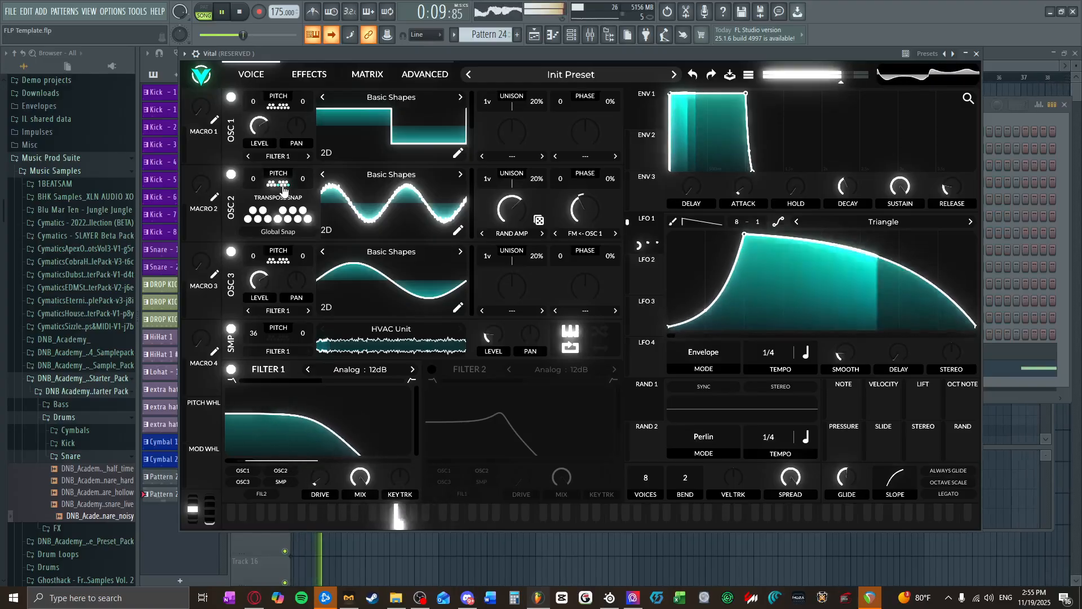
pyautogui.click(241, 14)
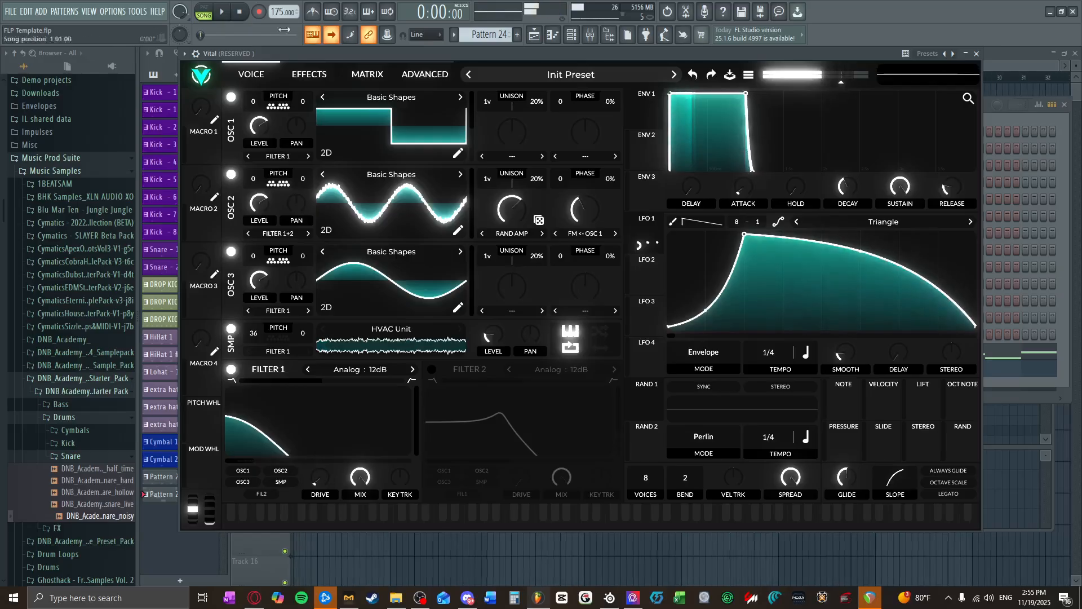
# Step: Close Vital, clone its channel as a third Vital instance and close the copy's window
pyautogui.click(978, 54)
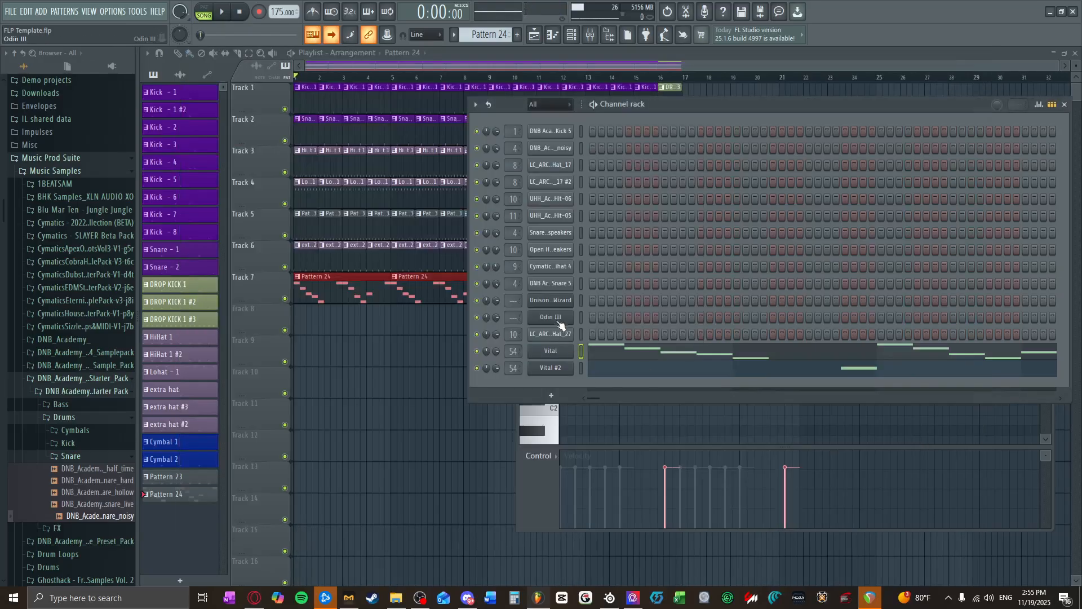
pyautogui.rightClick(560, 355)
pyautogui.moveTo(620, 441)
pyautogui.click(857, 212)
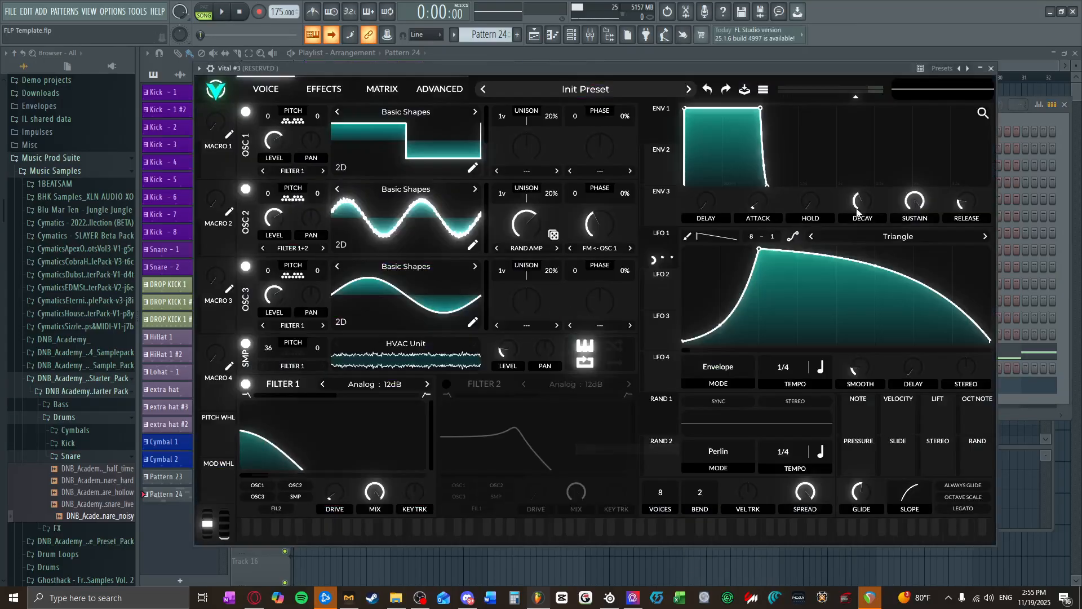
pyautogui.click(992, 68)
# Step: In the piano roll for Vital #3, add two-beat D2 notes starting on the second beats of bars 2 and 4
pyautogui.click(623, 359)
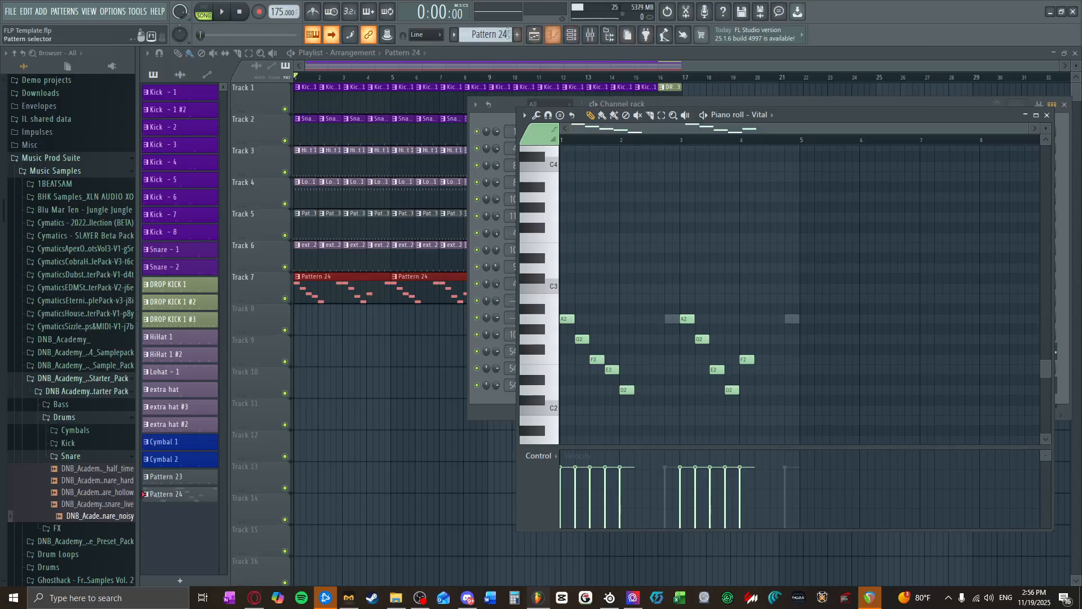
pyautogui.click(756, 115)
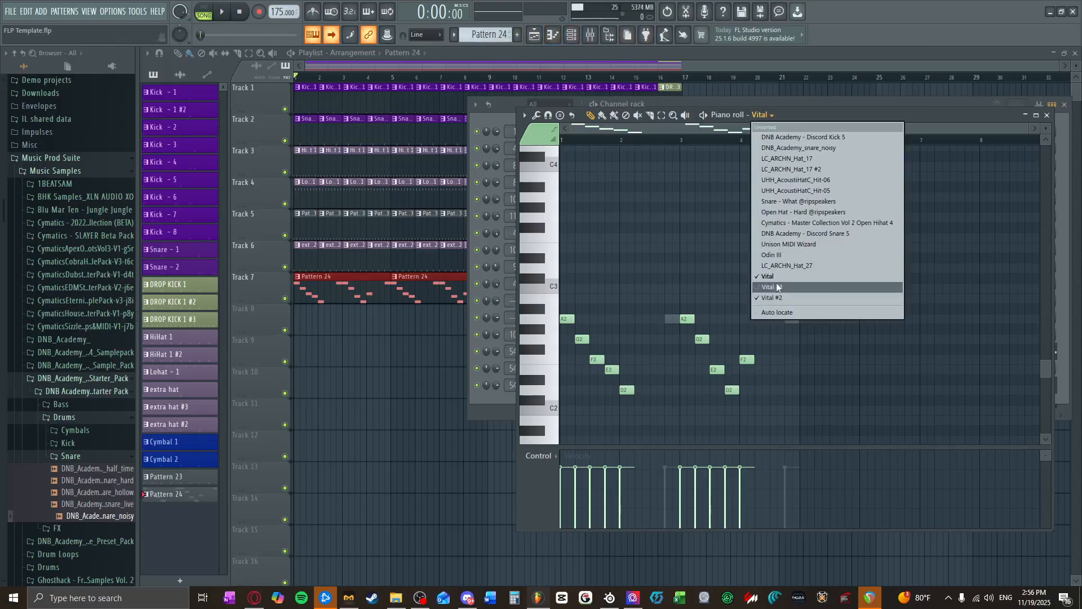
pyautogui.click(777, 282)
pyautogui.click(760, 116)
pyautogui.click(785, 283)
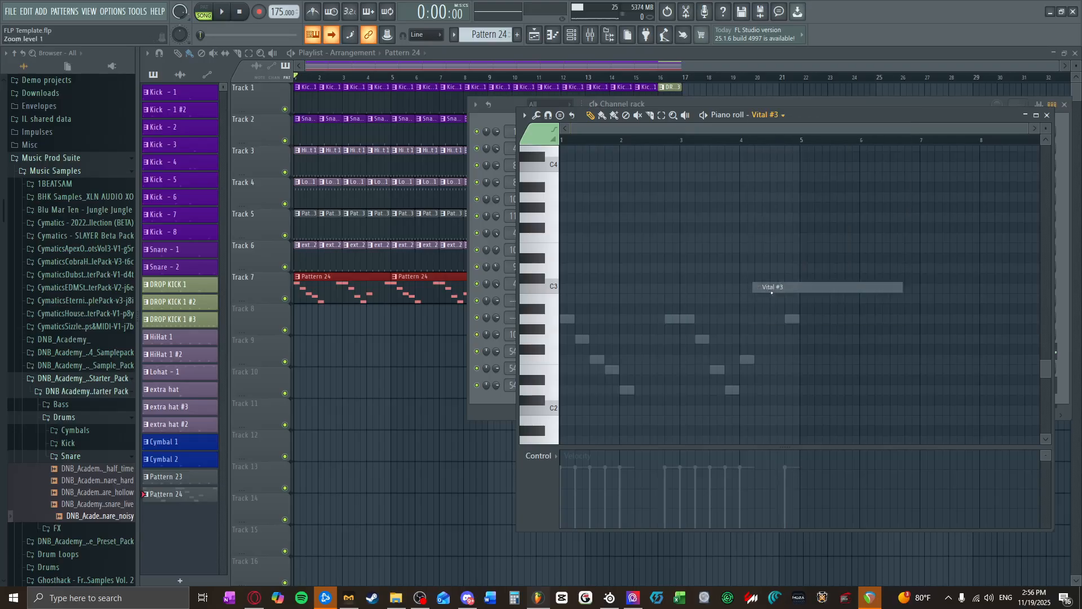
pyautogui.click(642, 389)
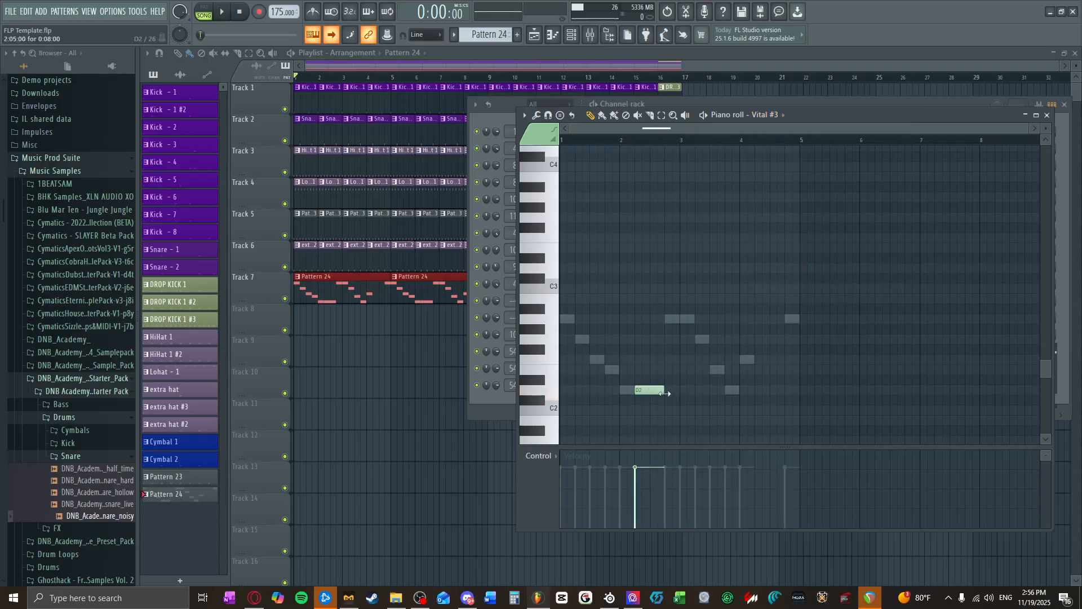
pyautogui.click(760, 390)
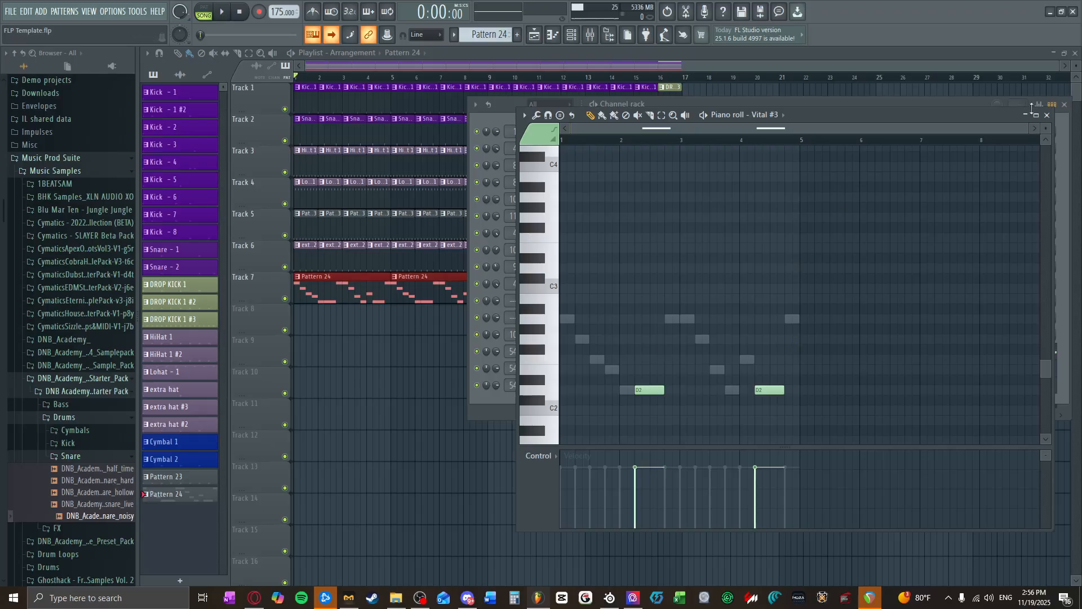
# Step: Open Vital #3 and reshape LFO 1 into a curved peak about a quarter of the way in, with a concave falling side
pyautogui.click(1047, 115)
pyautogui.click(555, 385)
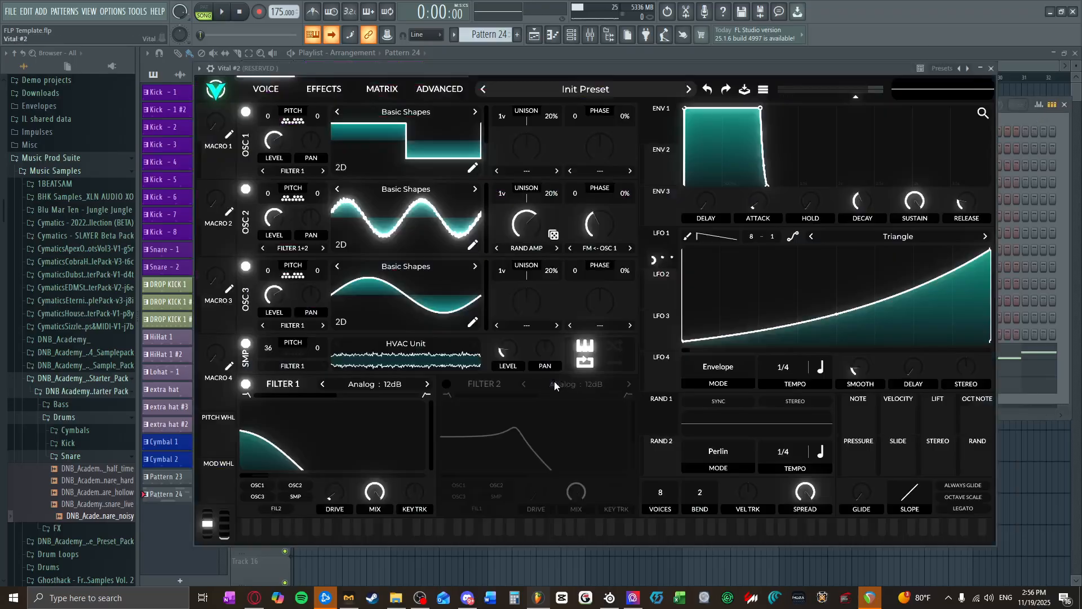
pyautogui.click(991, 68)
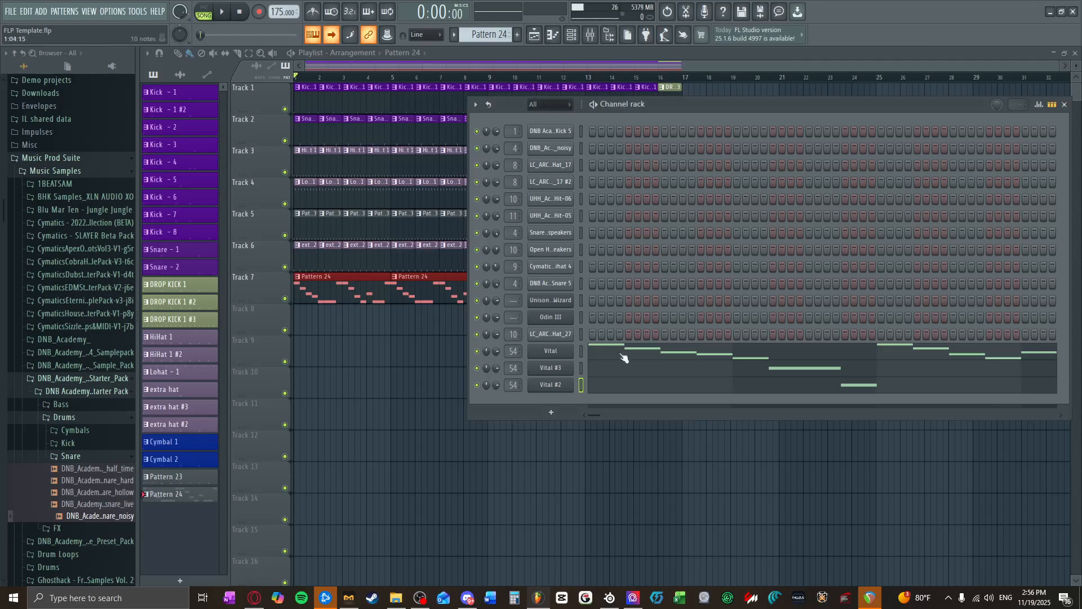
pyautogui.click(555, 366)
pyautogui.moveTo(759, 249); pyautogui.dragTo(767, 245)
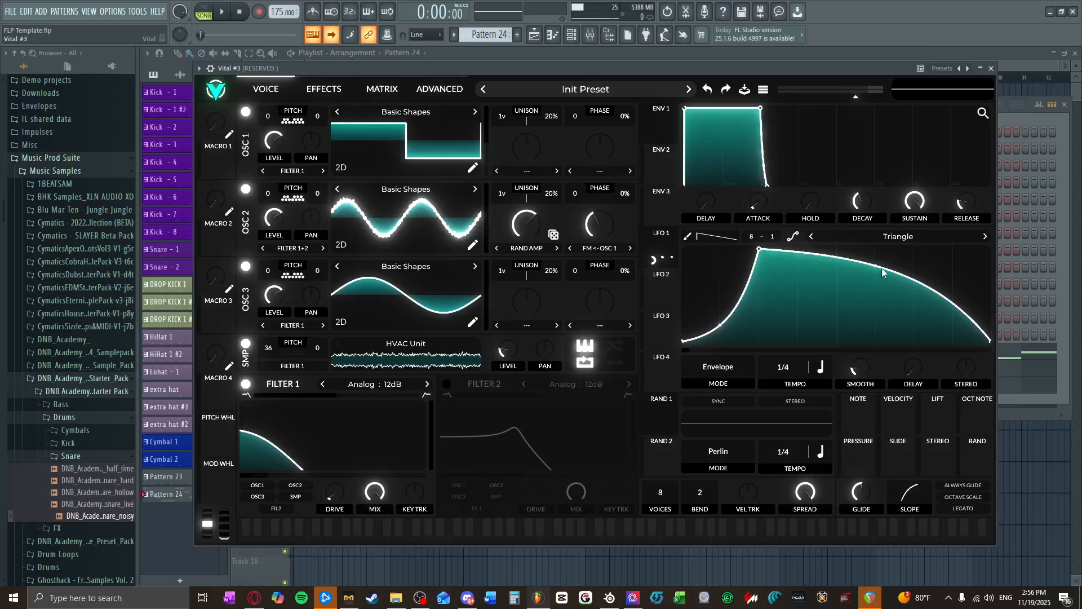
pyautogui.moveTo(882, 272); pyautogui.dragTo(863, 351)
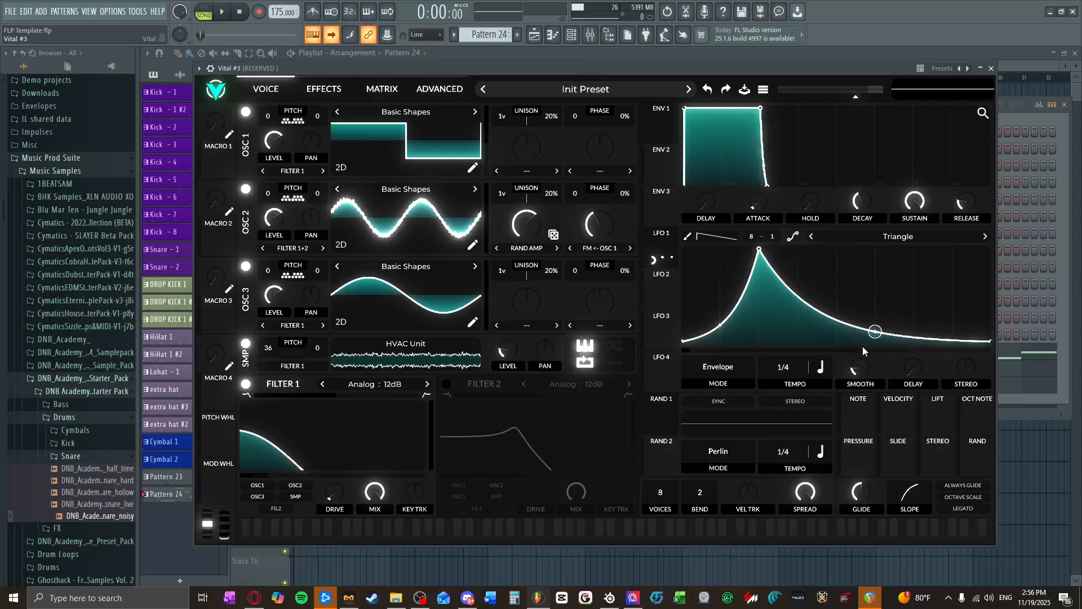
# Step: Set Vital #3's LFO 1 mode to Trigger and preview it briefly in the song
pyautogui.click(749, 368)
pyautogui.click(697, 380)
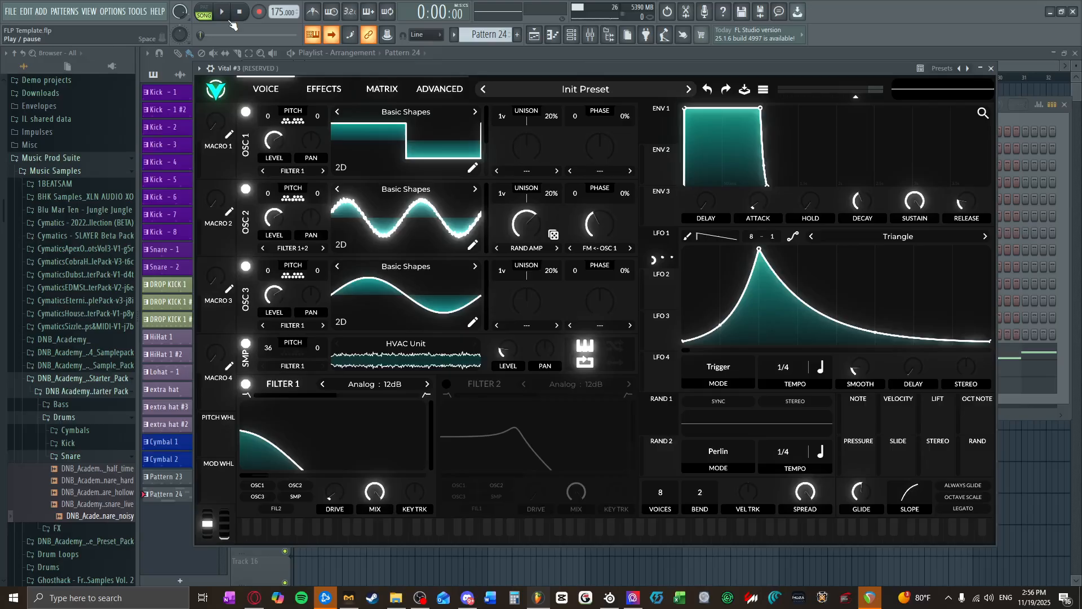
pyautogui.click(222, 12)
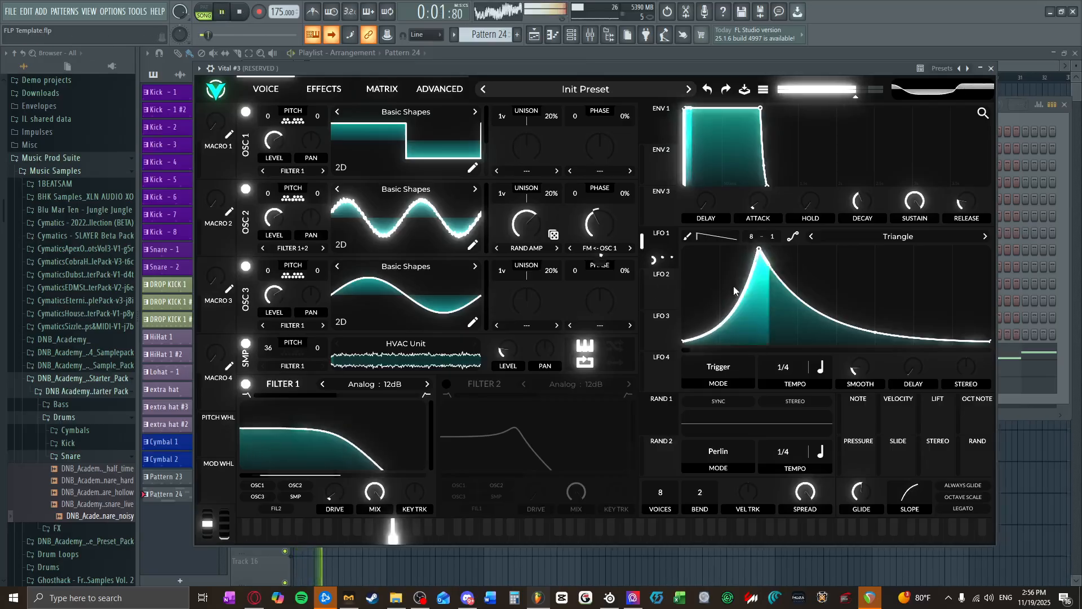
pyautogui.press('space')
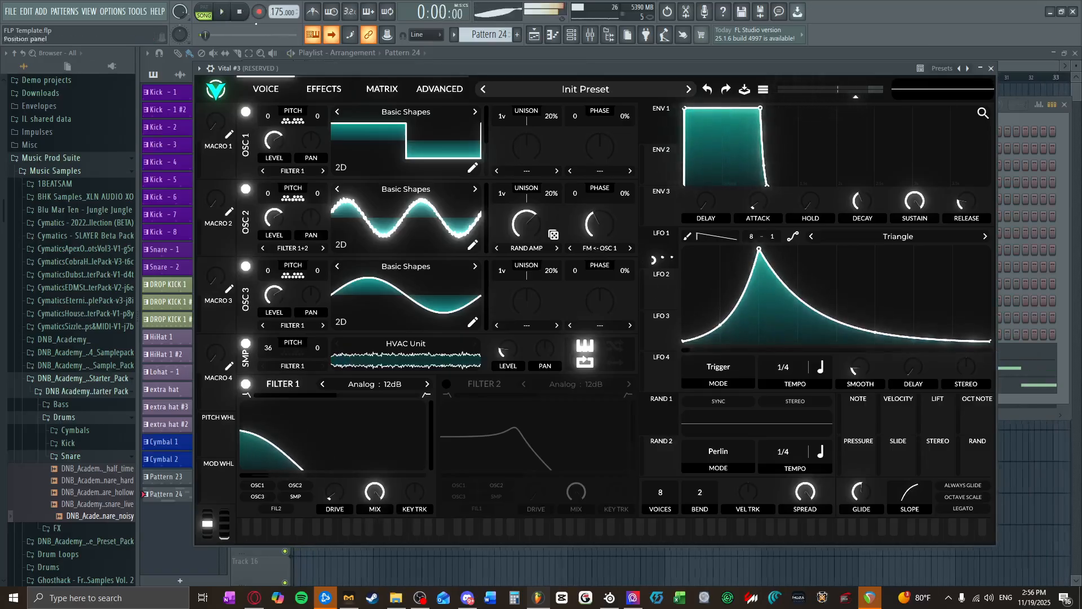
# Step: Try Tempo Triplets sync for LFO 1 and listen to it in the song
pyautogui.click(821, 367)
pyautogui.click(851, 429)
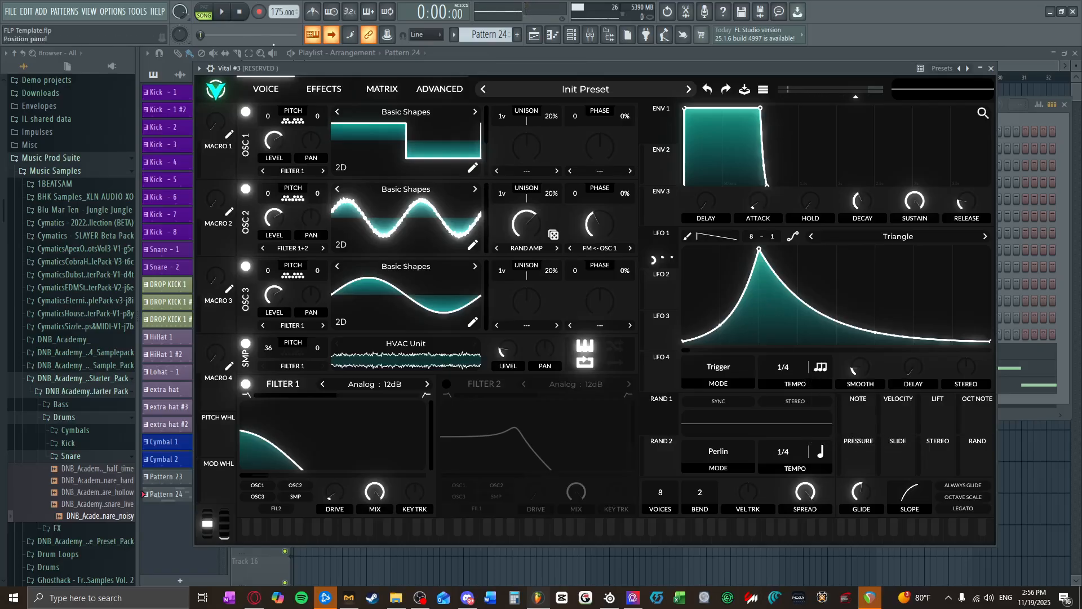
pyautogui.click(224, 8)
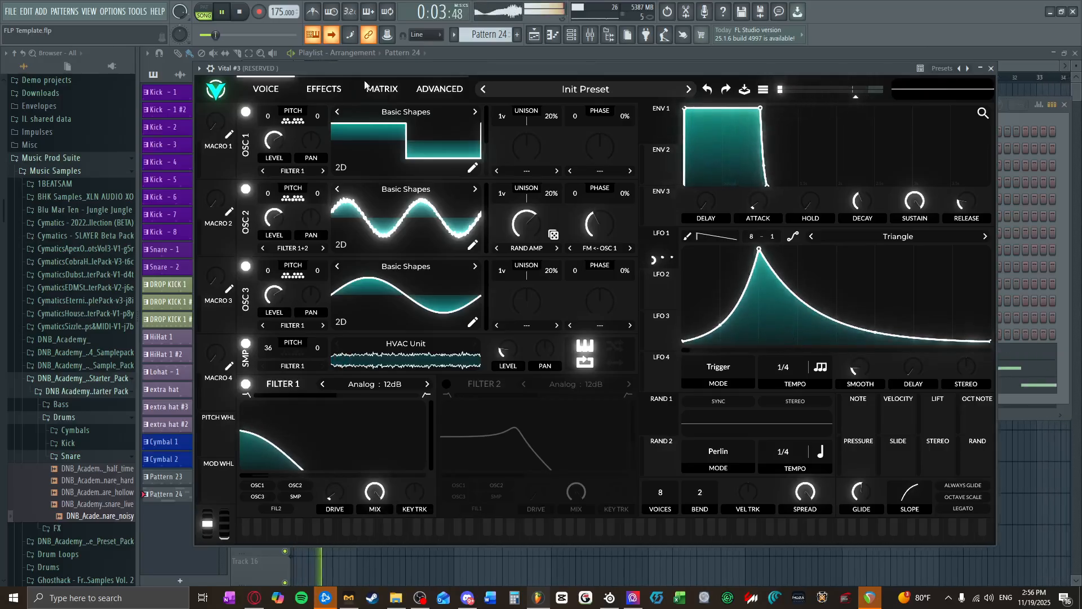
pyautogui.click(241, 12)
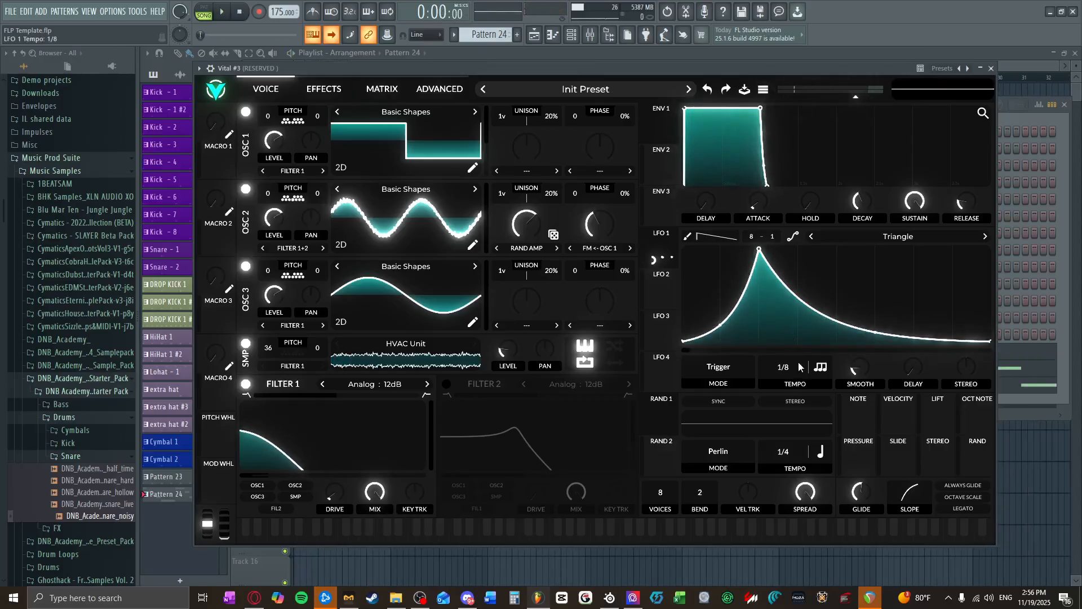
# Step: Set LFO 1's rate to regular Tempo sync at 1/8 and preview it in the song
pyautogui.click(821, 367)
pyautogui.click(829, 387)
pyautogui.click(820, 367)
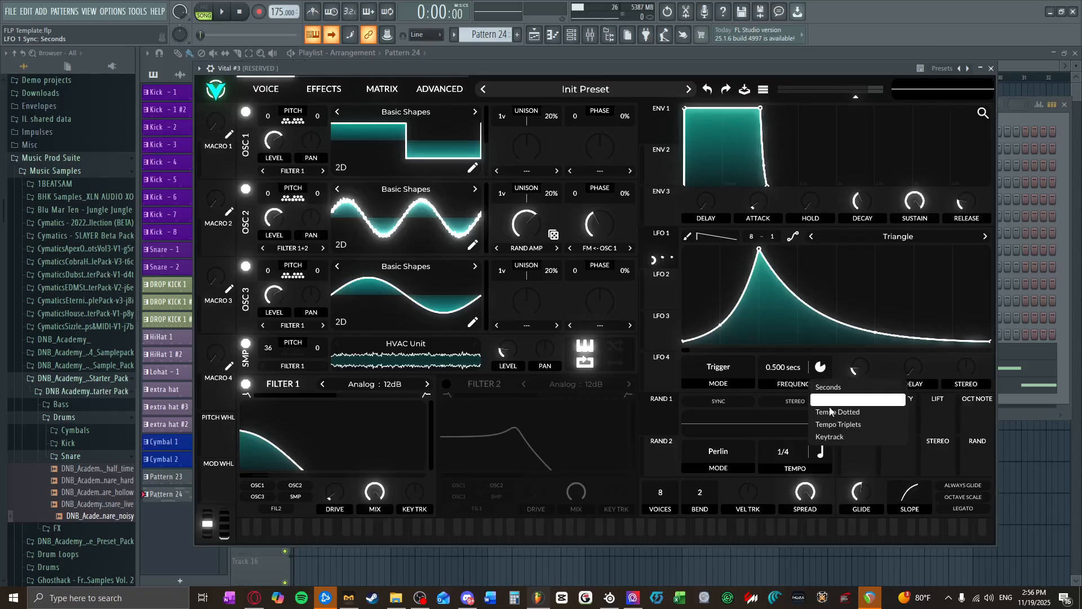
pyautogui.click(829, 400)
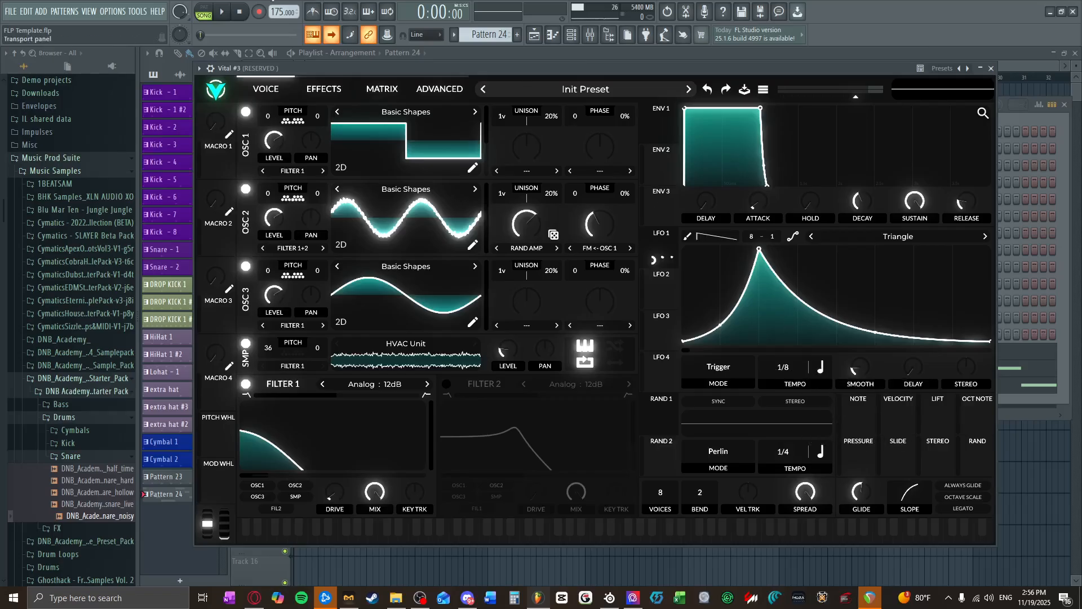
pyautogui.press('space')
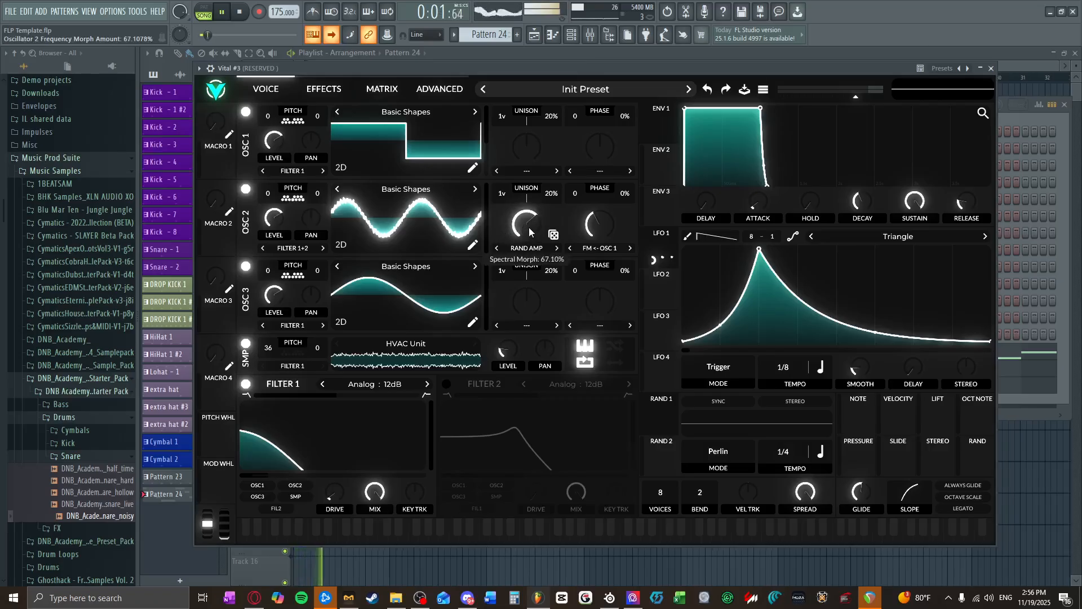
pyautogui.press('space')
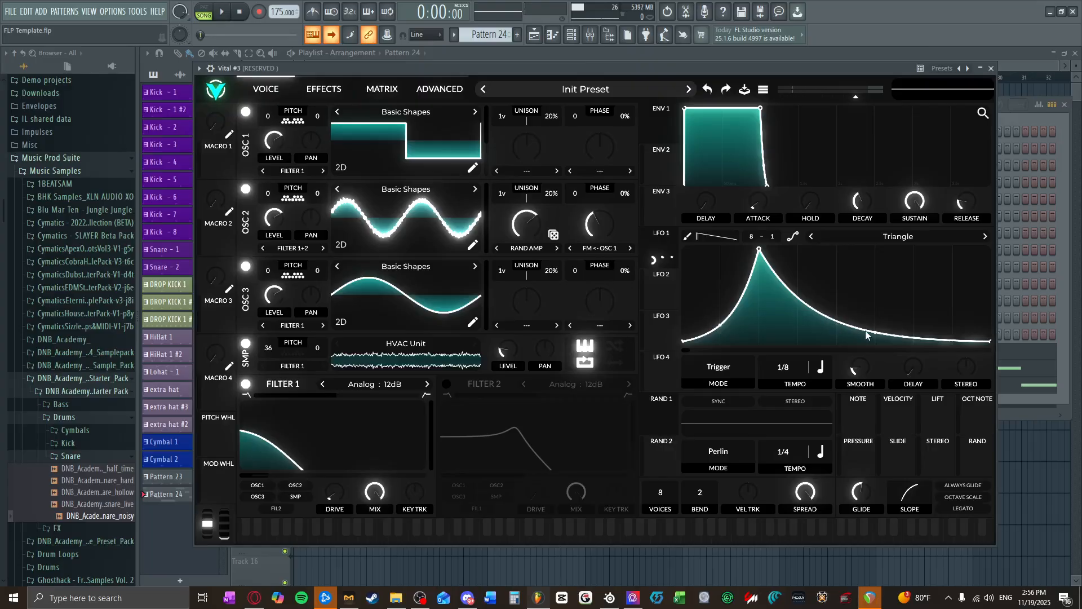
# Step: Straighten LFO 1's falling curve and adjust oscillator 2's spectral morph amount while the song plays
pyautogui.moveTo(867, 335); pyautogui.dragTo(879, 310)
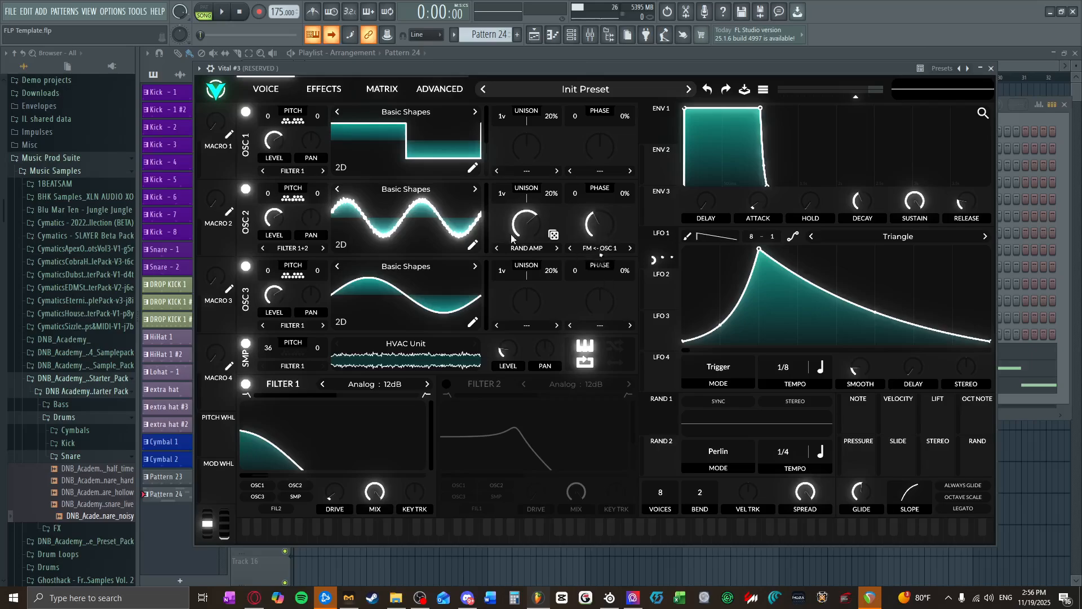
pyautogui.moveTo(511, 238); pyautogui.dragTo(511, 216)
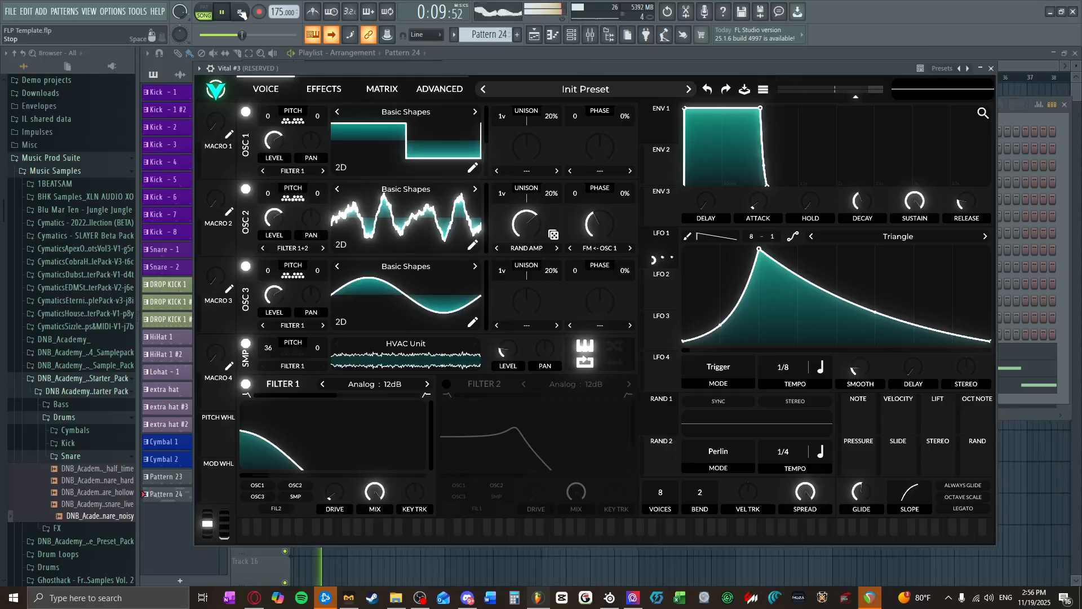
pyautogui.click(241, 12)
# Step: Switch off oscillator 2, flatten LFO 1 into a low constant line and preview the result
pyautogui.click(246, 189)
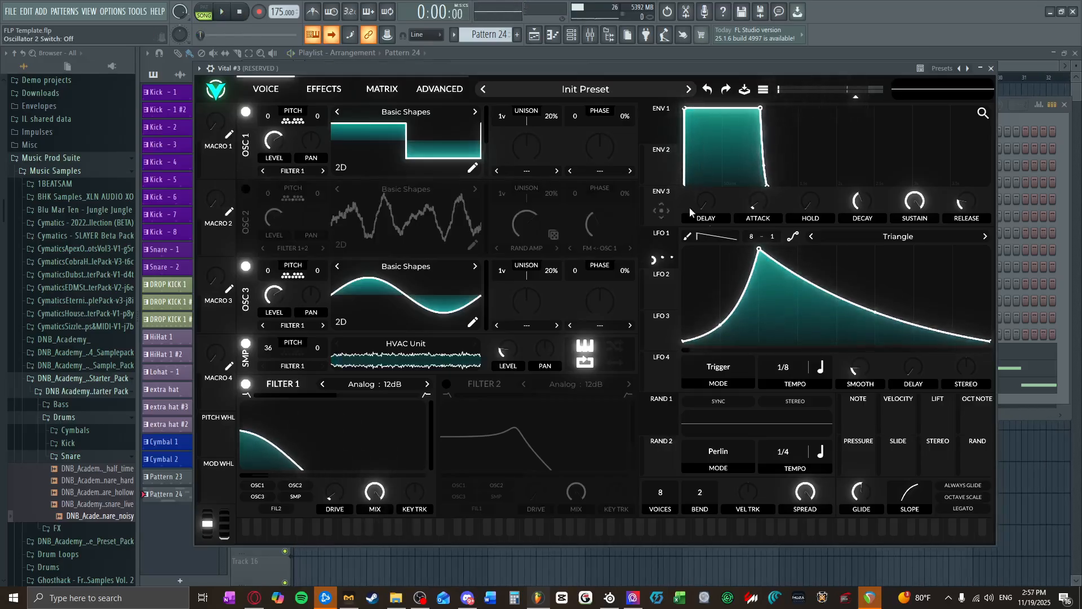
pyautogui.moveTo(759, 249); pyautogui.dragTo(759, 327)
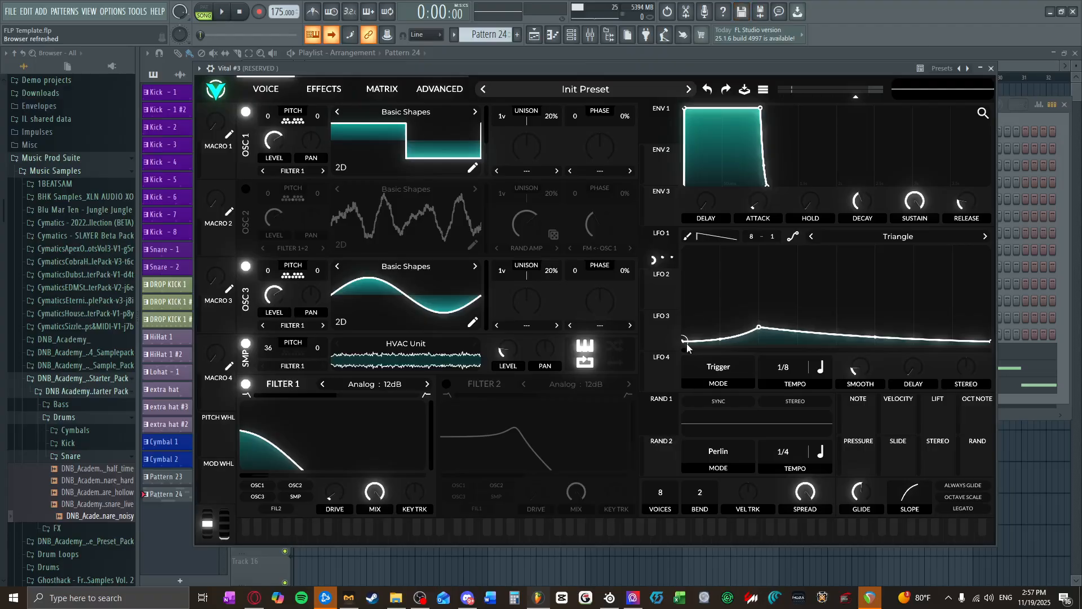
pyautogui.moveTo(682, 340); pyautogui.dragTo(685, 327)
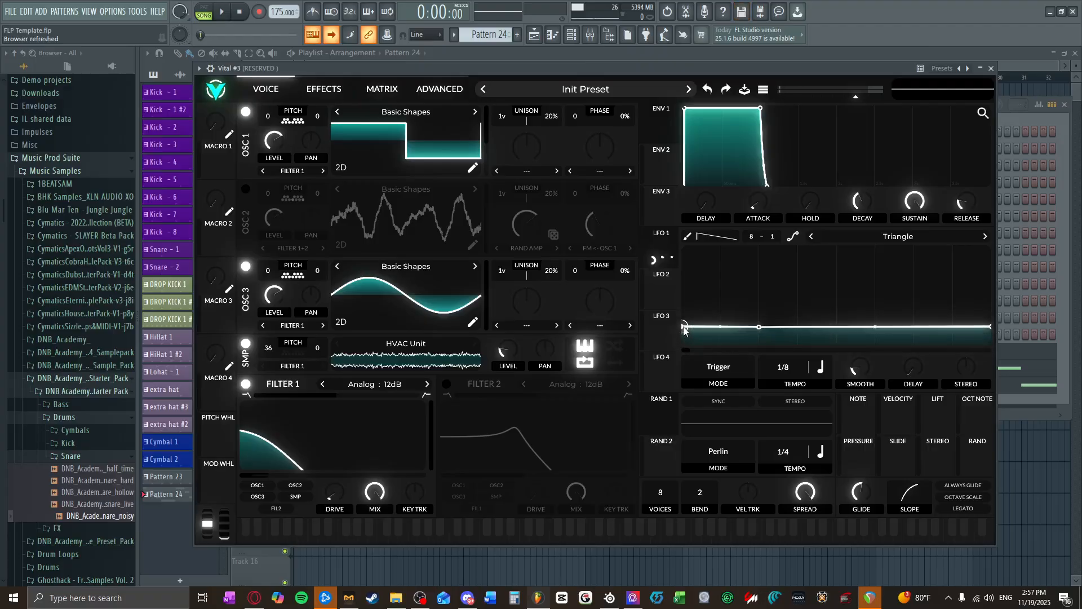
pyautogui.click(232, 13)
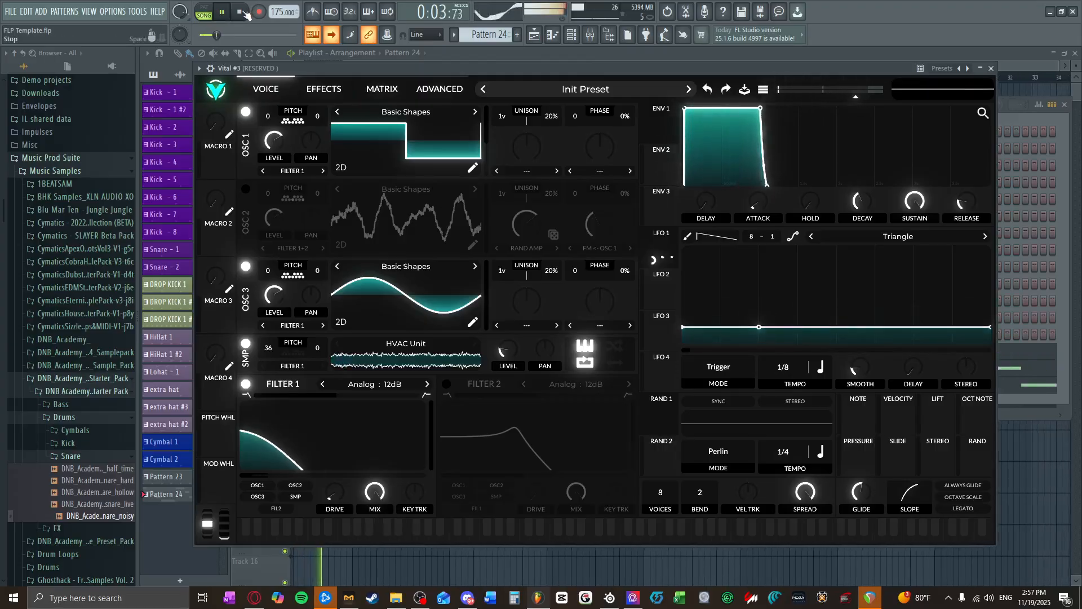
pyautogui.click(247, 15)
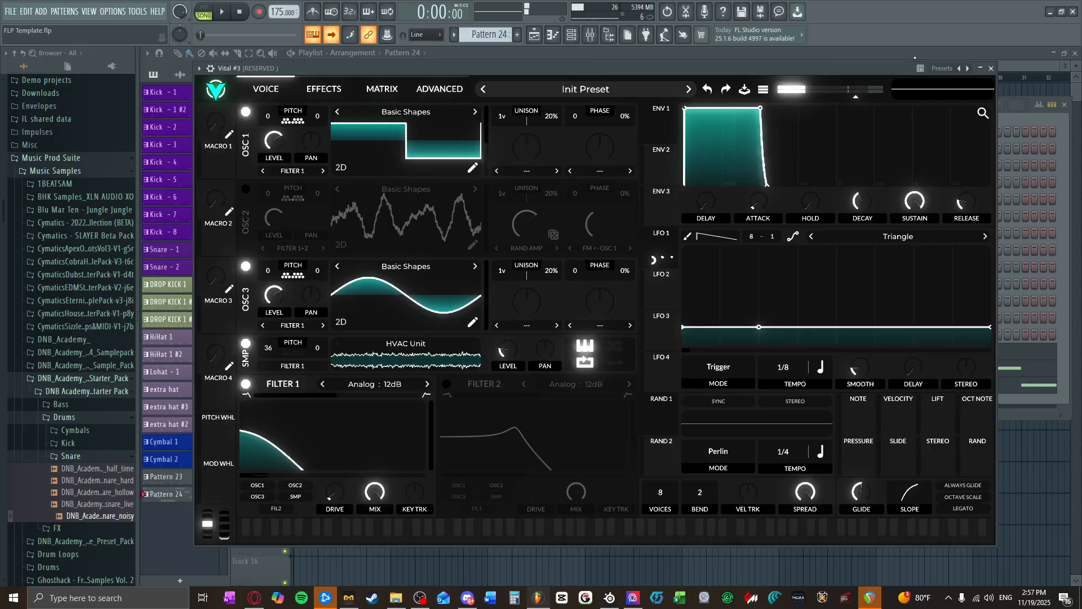
# Step: Close Vital #3 and inspect the note properties of the bar 2 D2 note in its piano roll
pyautogui.click(991, 69)
pyautogui.click(603, 370)
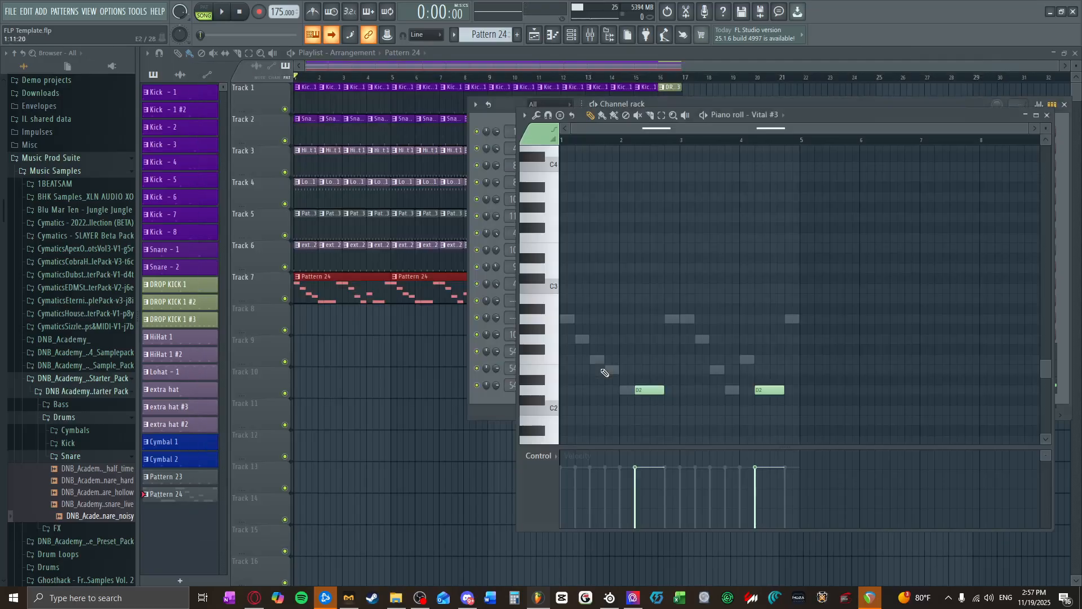
pyautogui.doubleClick(652, 391)
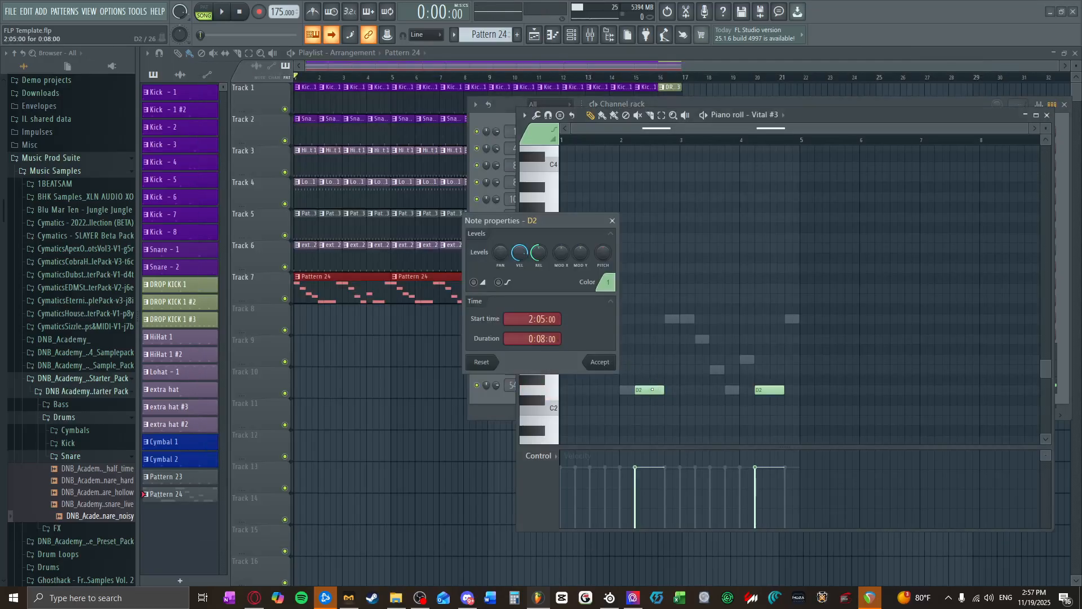
pyautogui.press('Escape')
pyautogui.doubleClick(650, 390)
pyautogui.click(612, 221)
pyautogui.click(1048, 115)
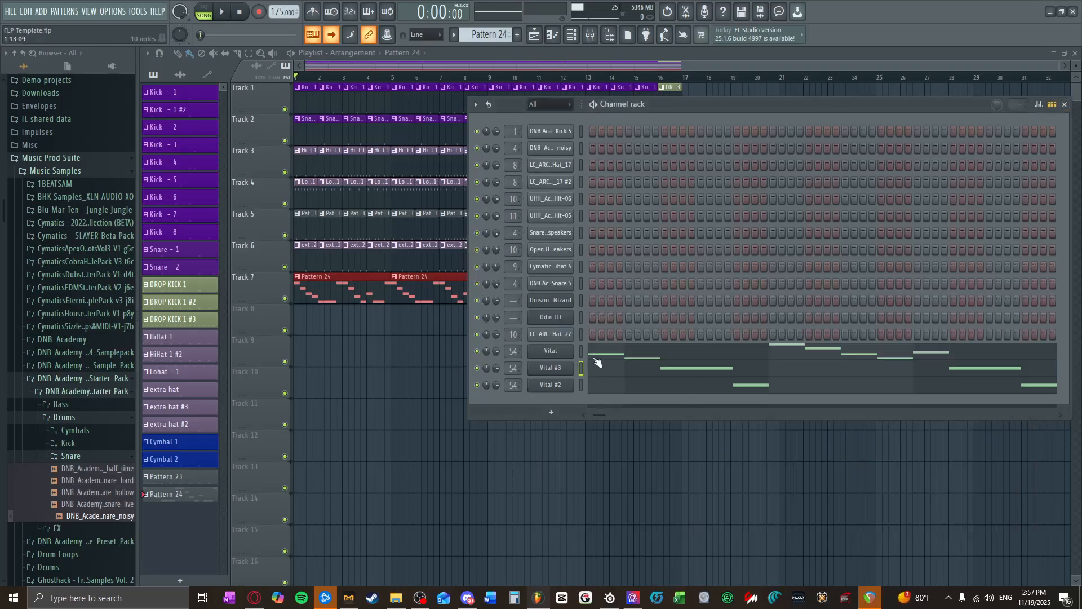
# Step: Rename Pattern 24 as wub1 and give it a random color
pyautogui.rightClick(199, 494)
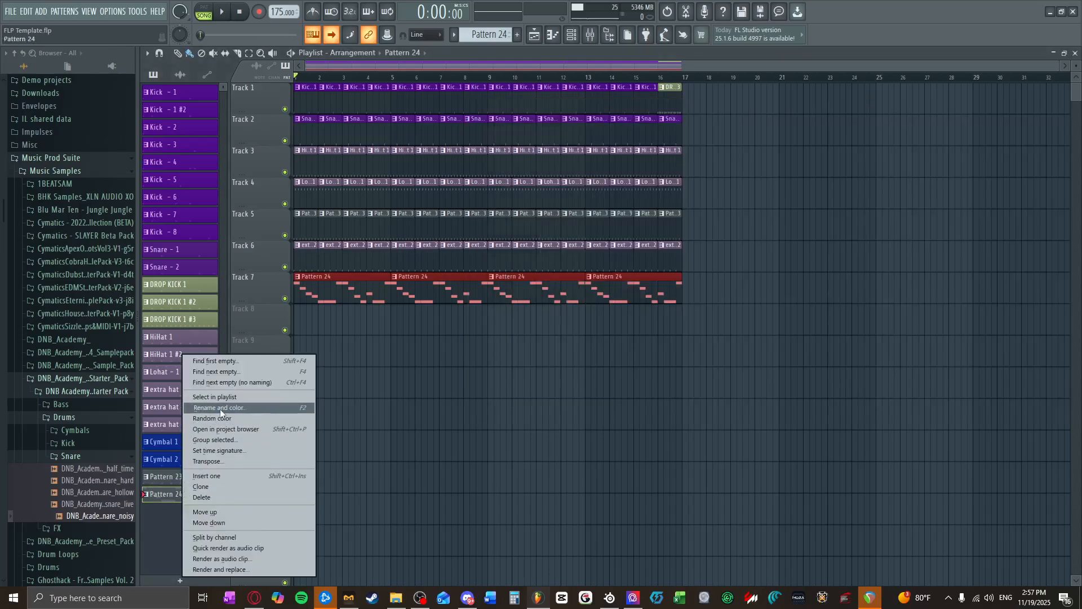
pyautogui.click(175, 499)
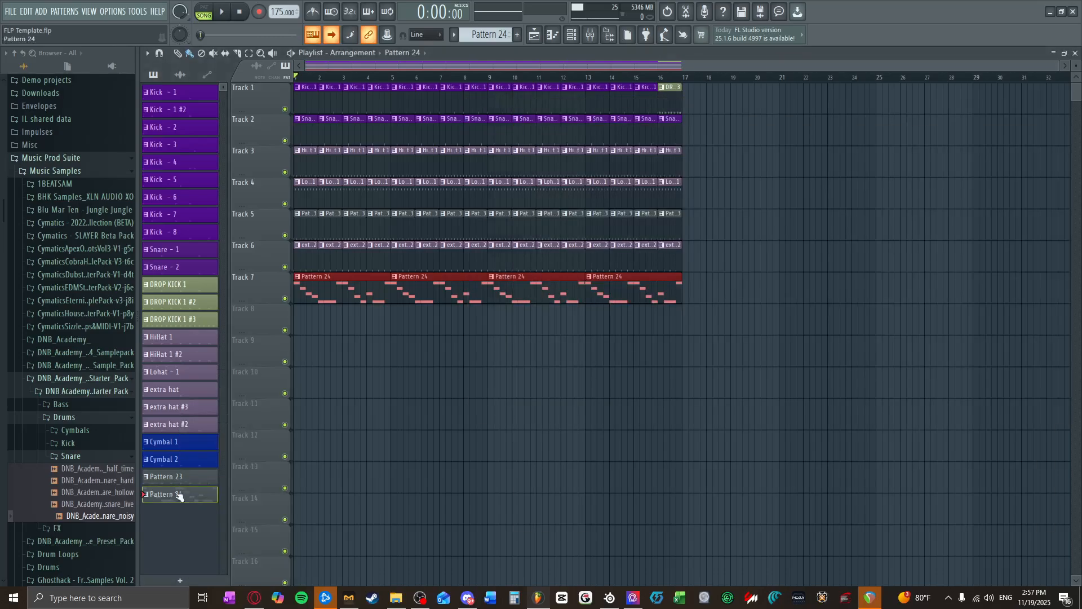
pyautogui.rightClick(186, 494)
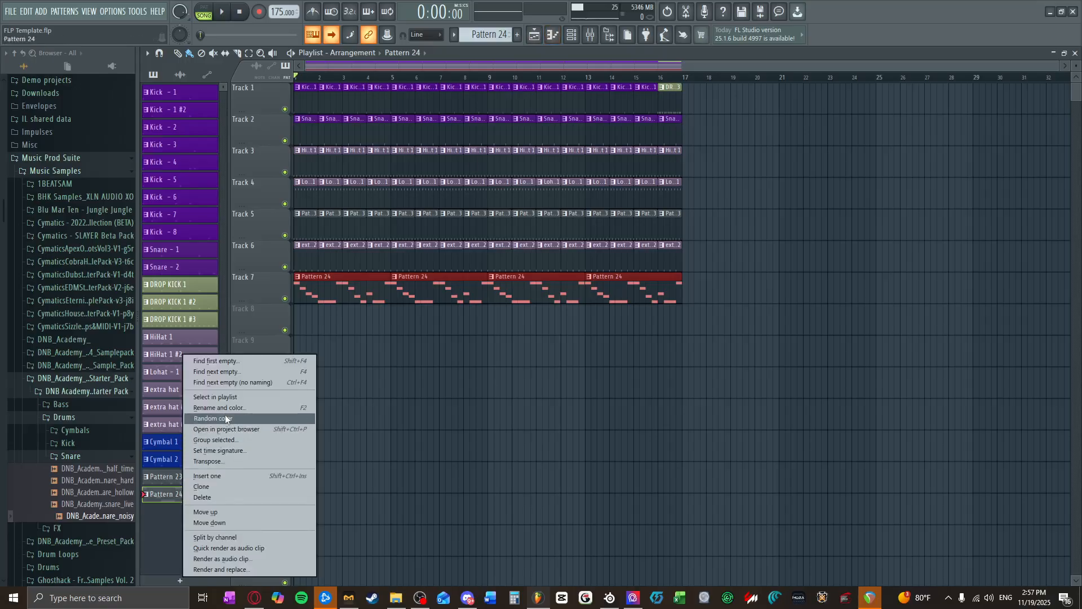
pyautogui.click(214, 458)
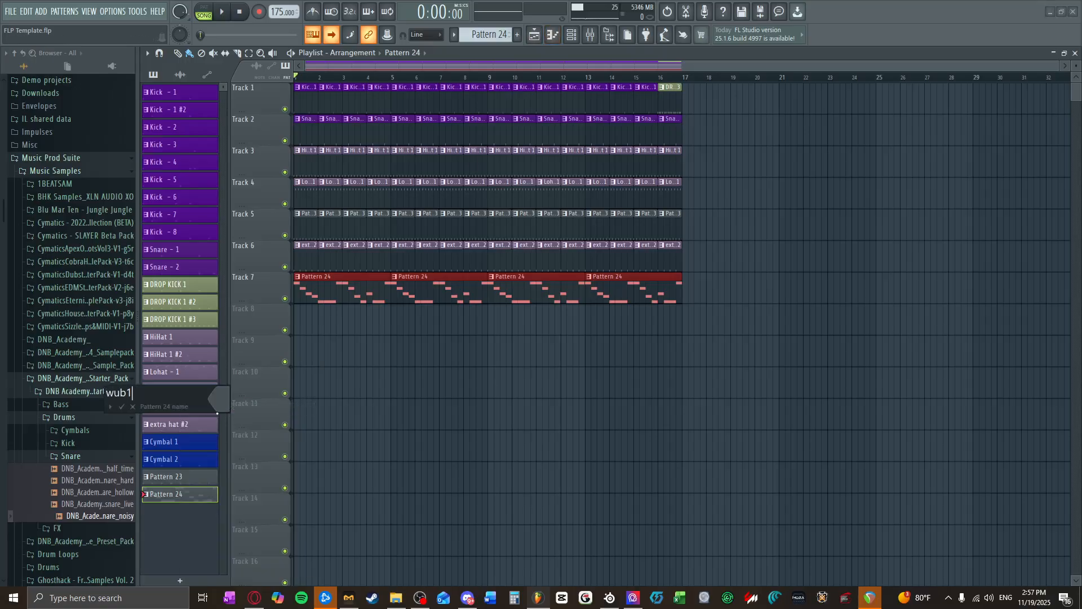
pyautogui.press('Return')
pyautogui.rightClick(185, 492)
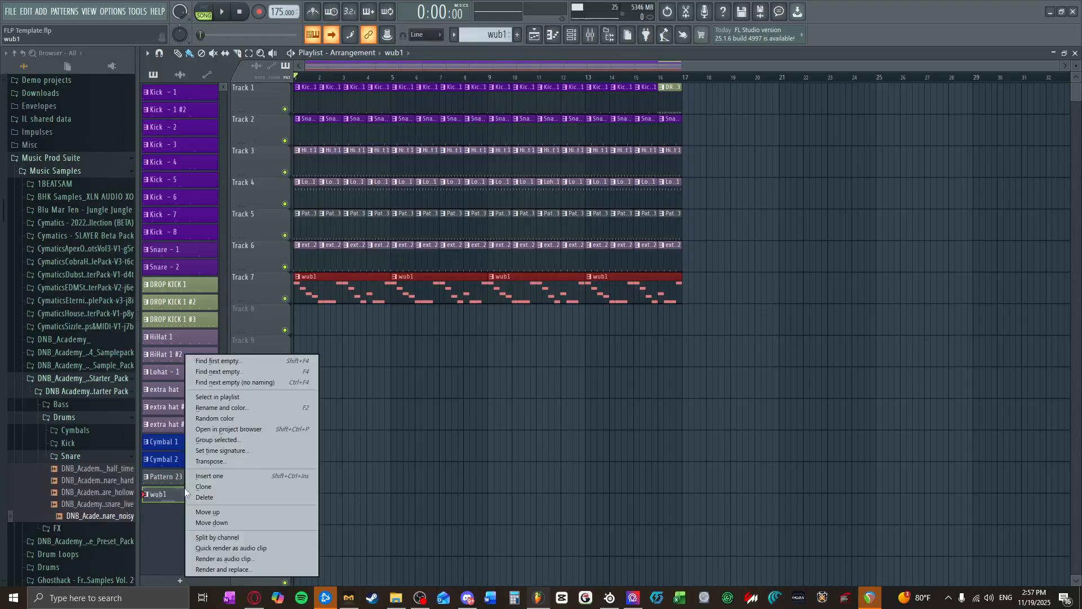
pyautogui.click(230, 418)
# Step: Clone the wub1 pattern and bring up the channel rack for the copy
pyautogui.rightClick(186, 494)
pyautogui.click(201, 486)
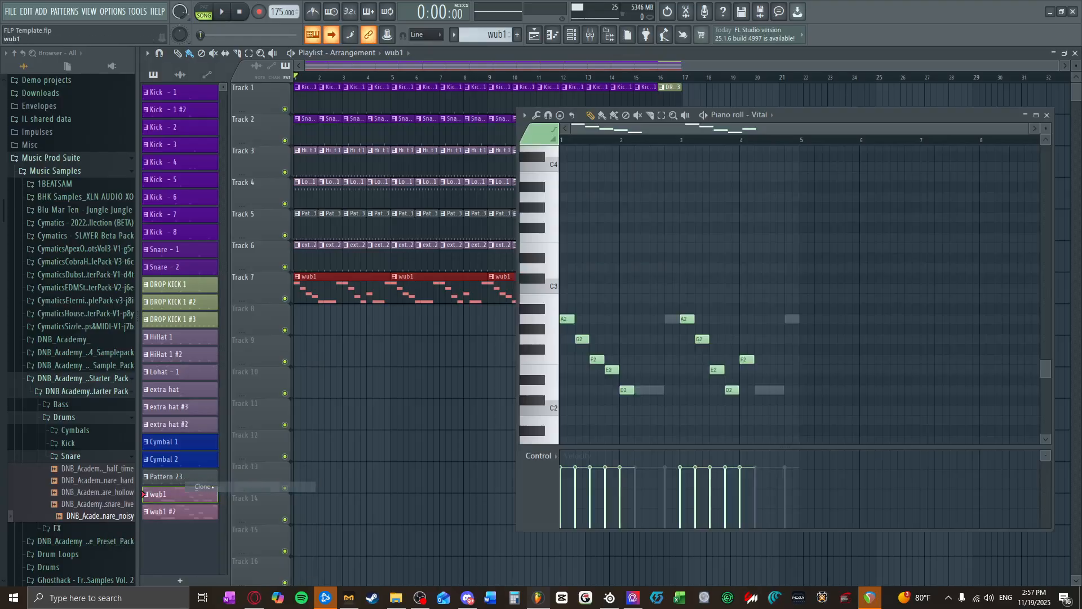
pyautogui.press('F6')
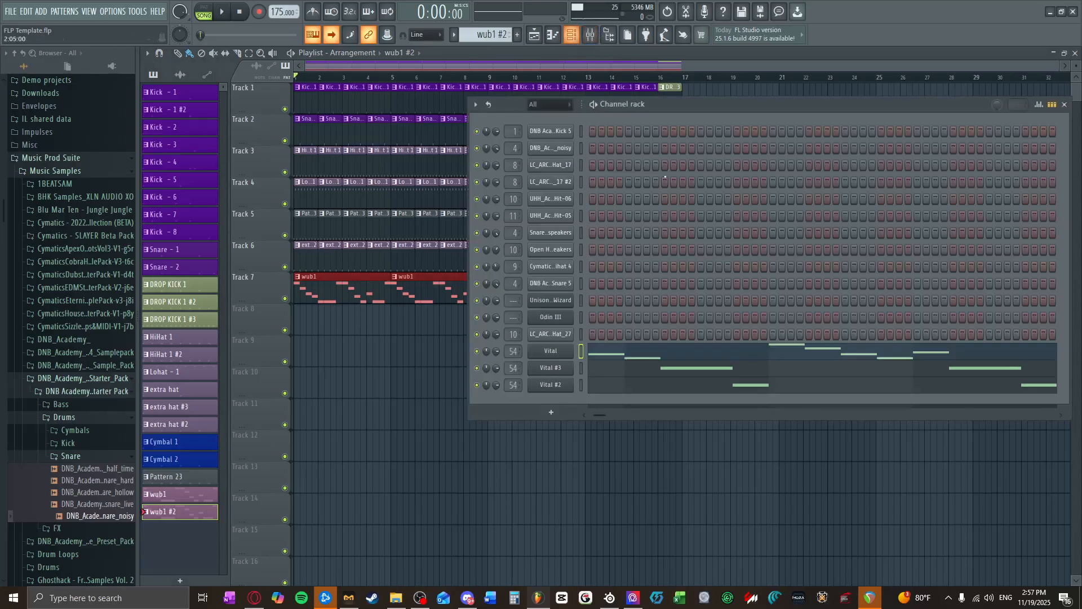
# Step: In wub1 #2's Vital piano roll, split bar 1's A2 and F2 and bar 3's G2 and D2 notes into half-beat pairs
pyautogui.click(668, 354)
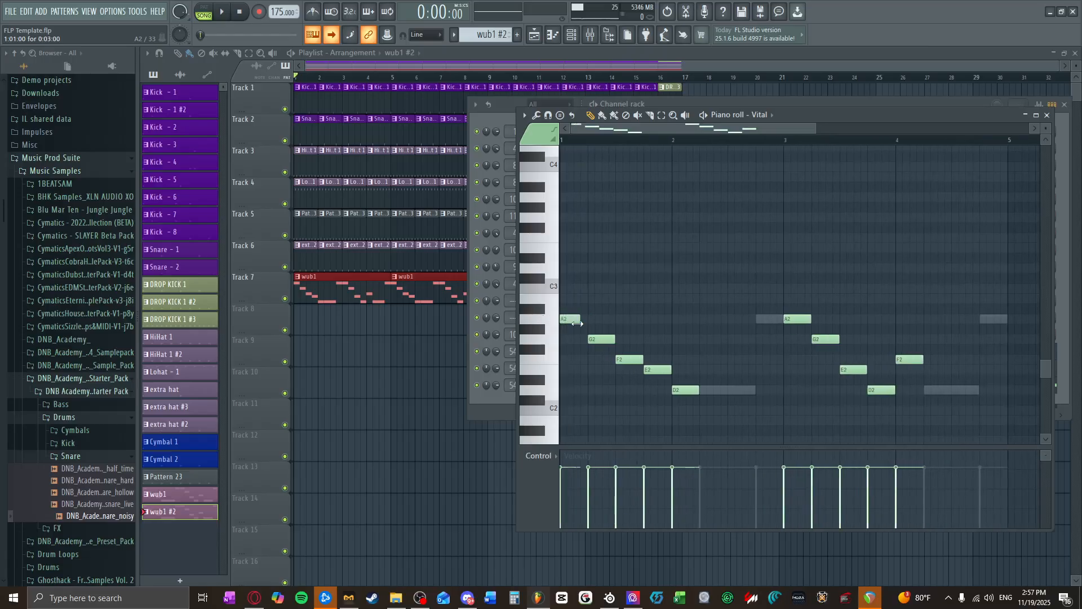
pyautogui.click(580, 320)
pyautogui.click(635, 359)
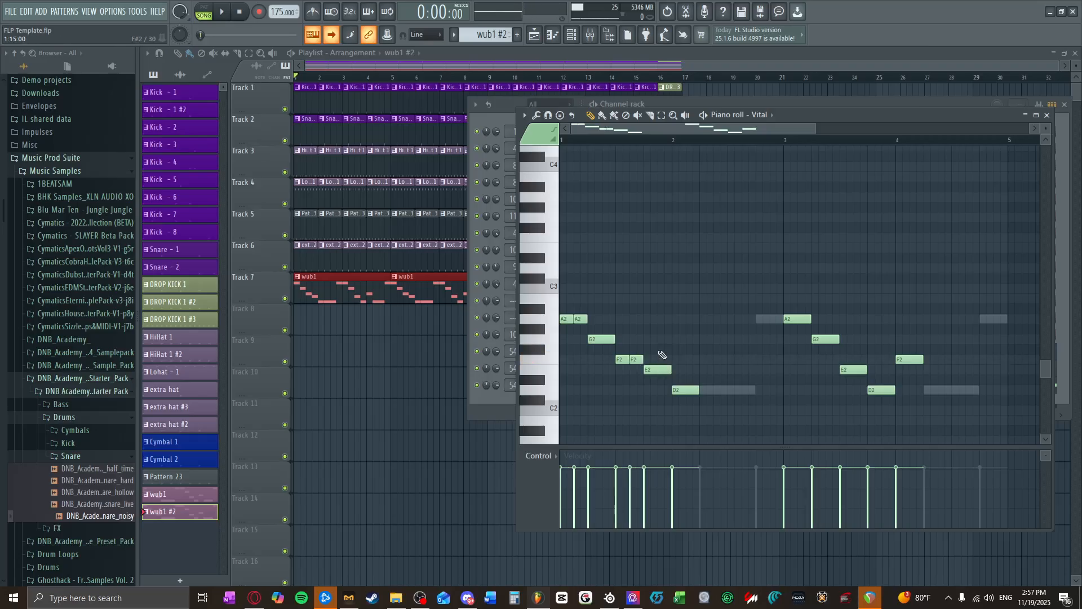
pyautogui.click(830, 339)
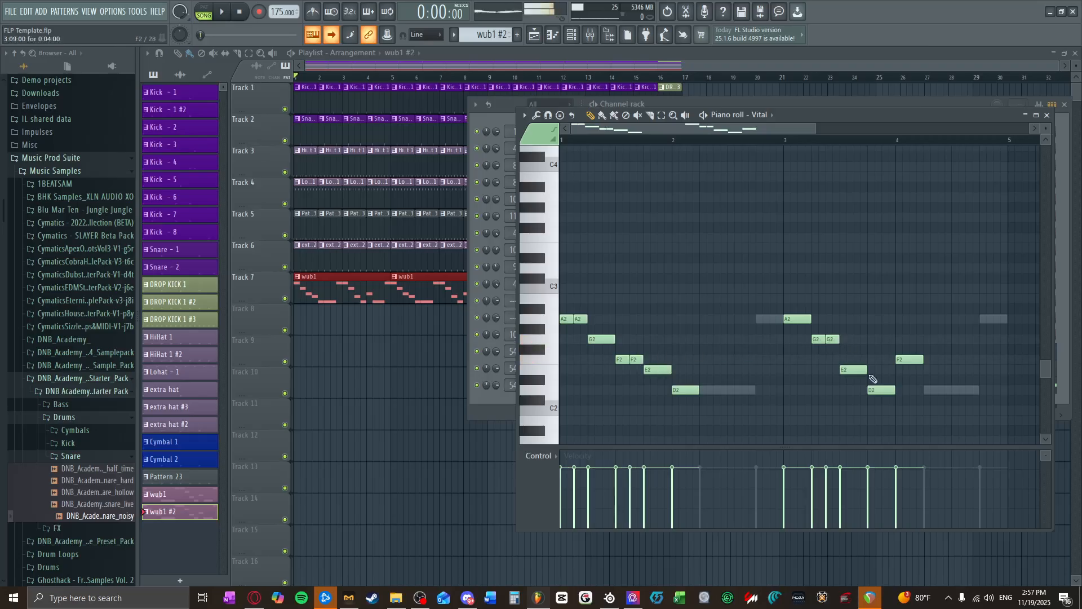
pyautogui.click(887, 390)
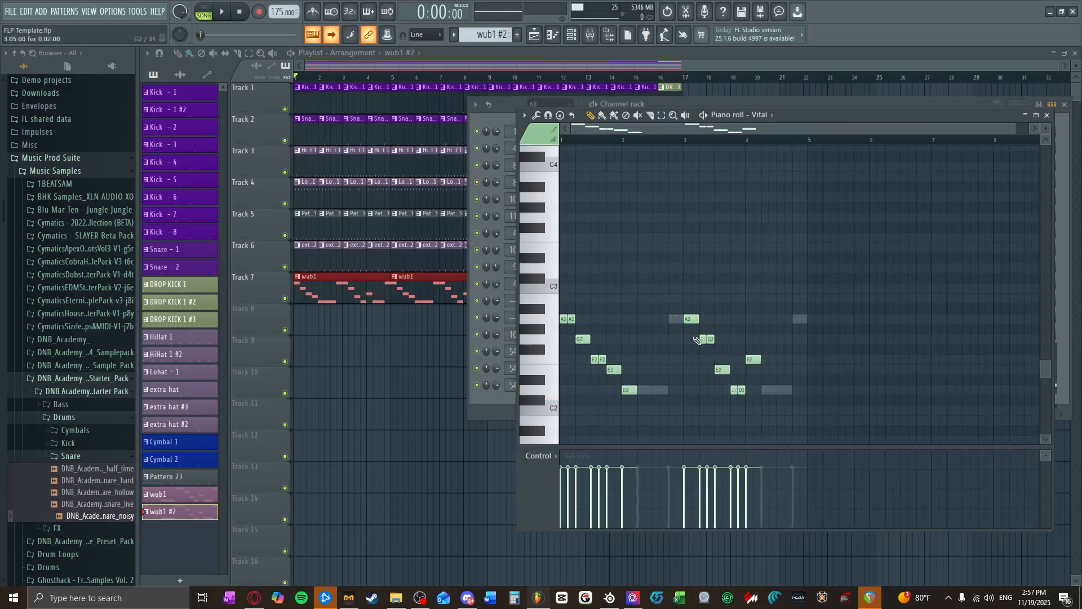
pyautogui.click(1037, 115)
pyautogui.click(1075, 53)
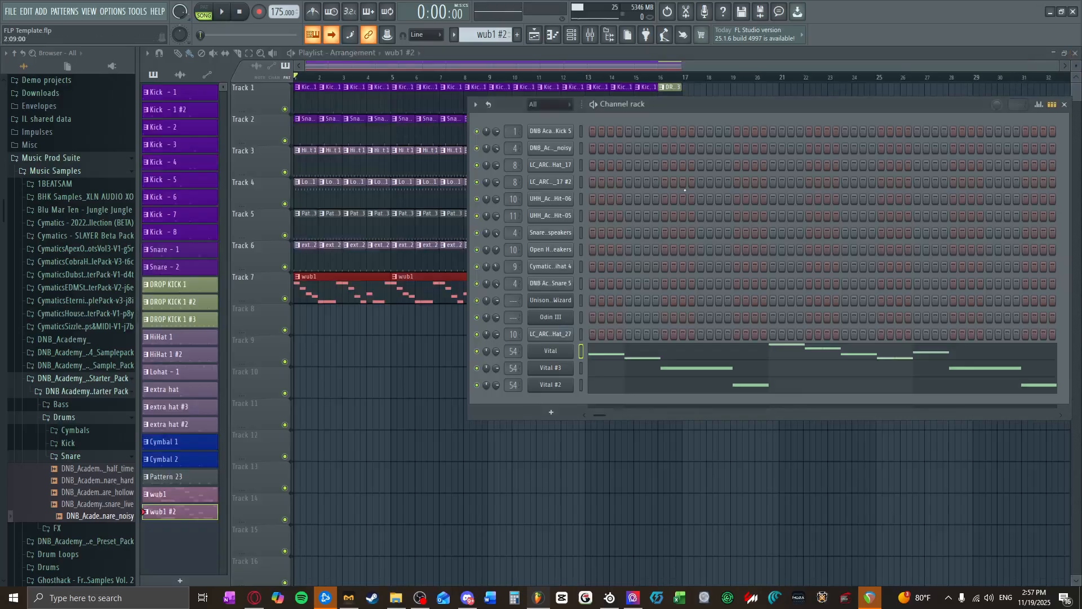
# Step: Replace the wub1 clip at bar 5 on Track 7 with the wub1 #2 pattern
pyautogui.rightClick(411, 299)
pyautogui.click(410, 317)
pyautogui.moveTo(436, 324); pyautogui.dragTo(425, 293)
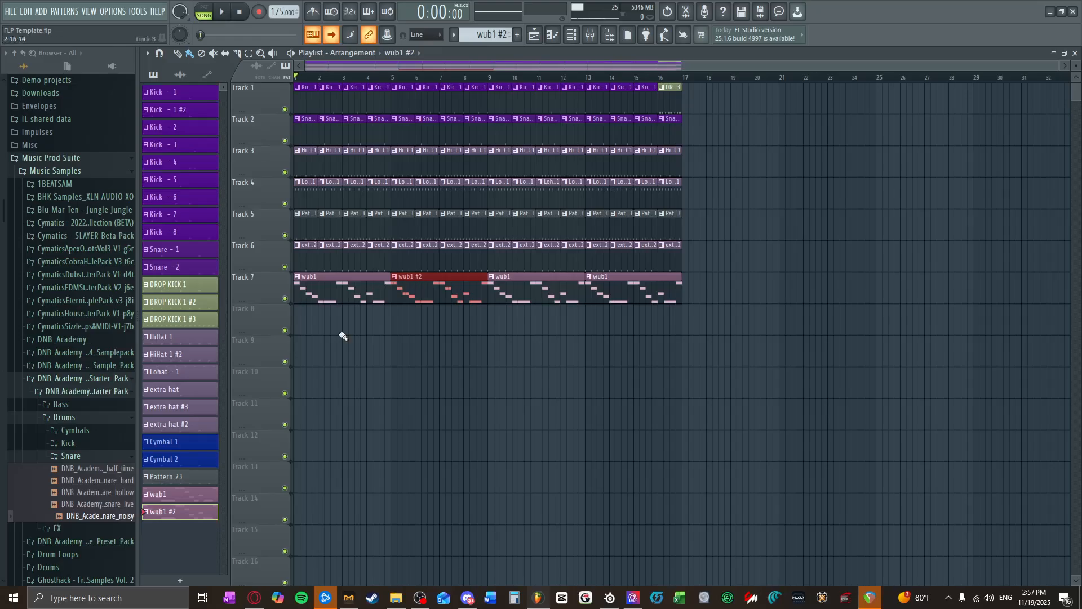
# Step: Clone the wub1 #2 pattern as wub1 #3
pyautogui.rightClick(157, 518)
pyautogui.click(167, 495)
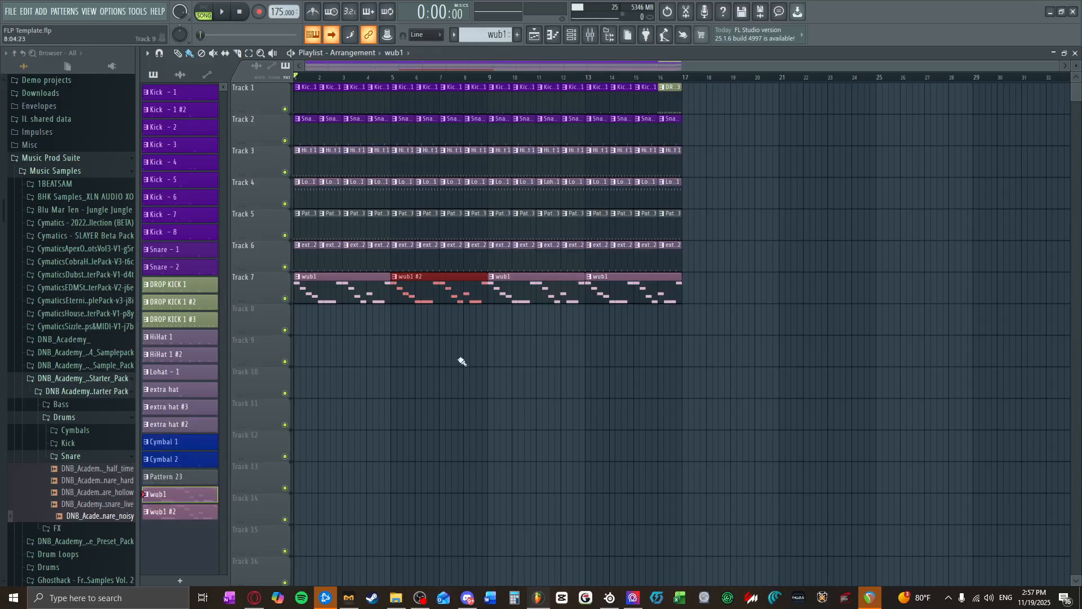
pyautogui.rightClick(167, 520)
pyautogui.click(195, 486)
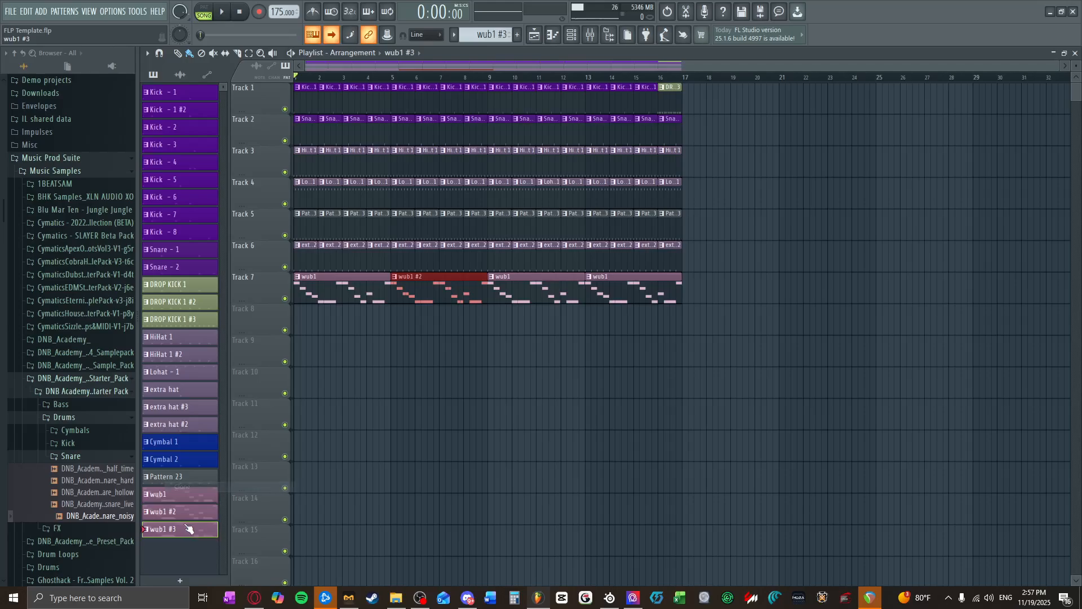
# Step: In wub1 #3's Vital piano roll, raise the bar 3–4 notes two semitones, setting bar 3's third-beat note to G2 and bar 4's to A2
pyautogui.doubleClick(206, 527)
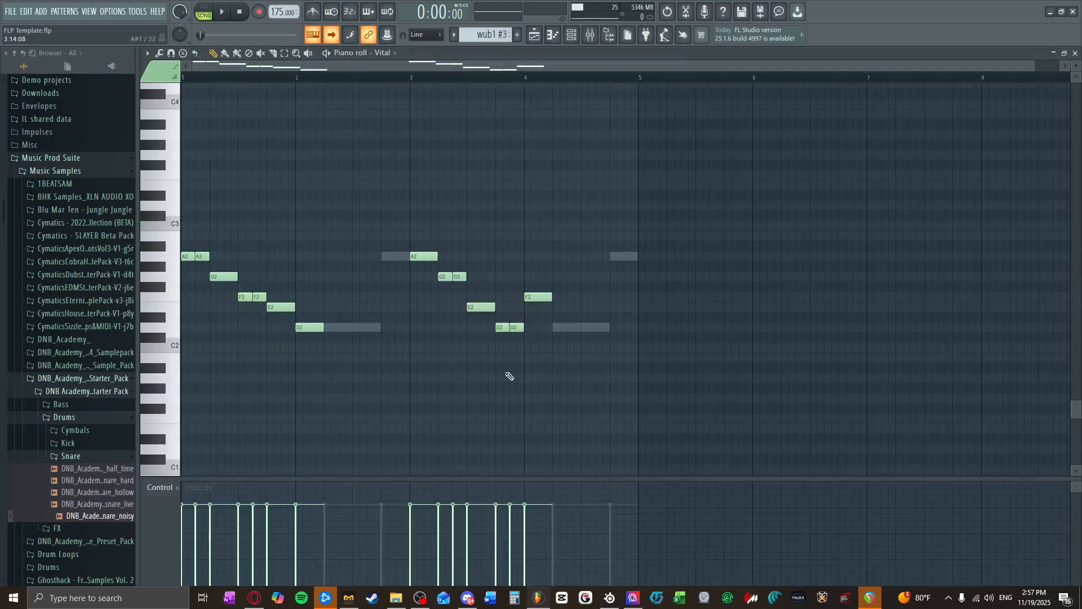
pyautogui.click(386, 53)
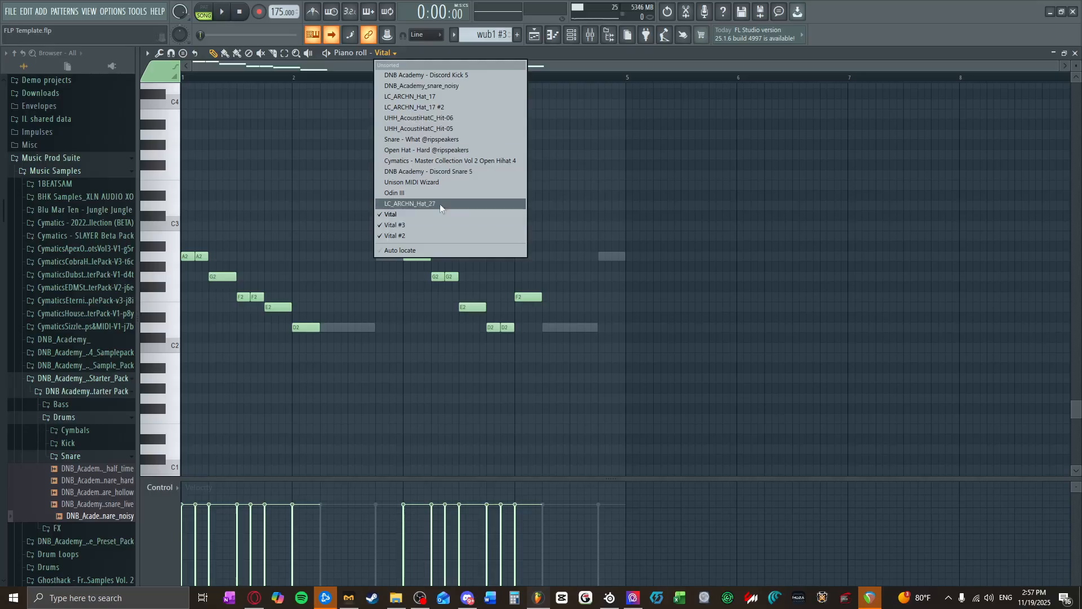
pyautogui.click(435, 225)
pyautogui.moveTo(391, 230); pyautogui.dragTo(548, 366)
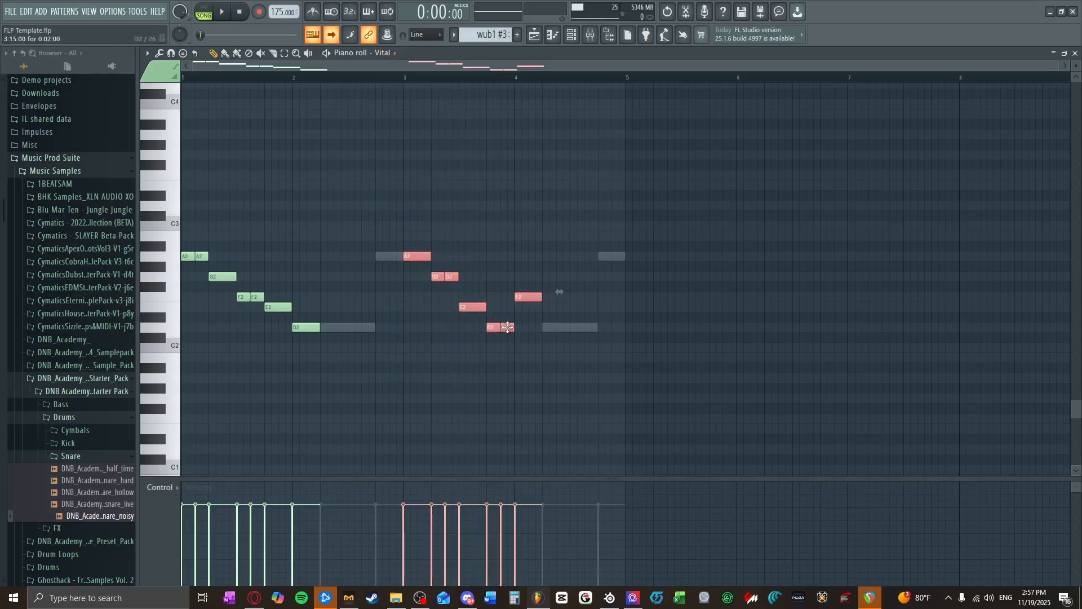
pyautogui.moveTo(510, 325); pyautogui.dragTo(511, 304)
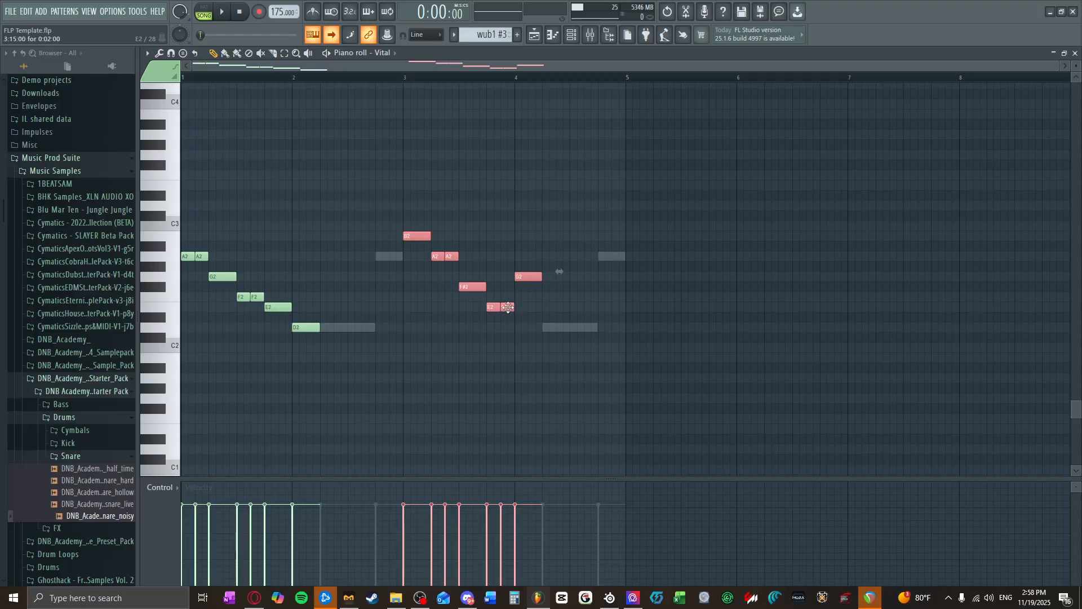
pyautogui.click(507, 296)
pyautogui.click(469, 287)
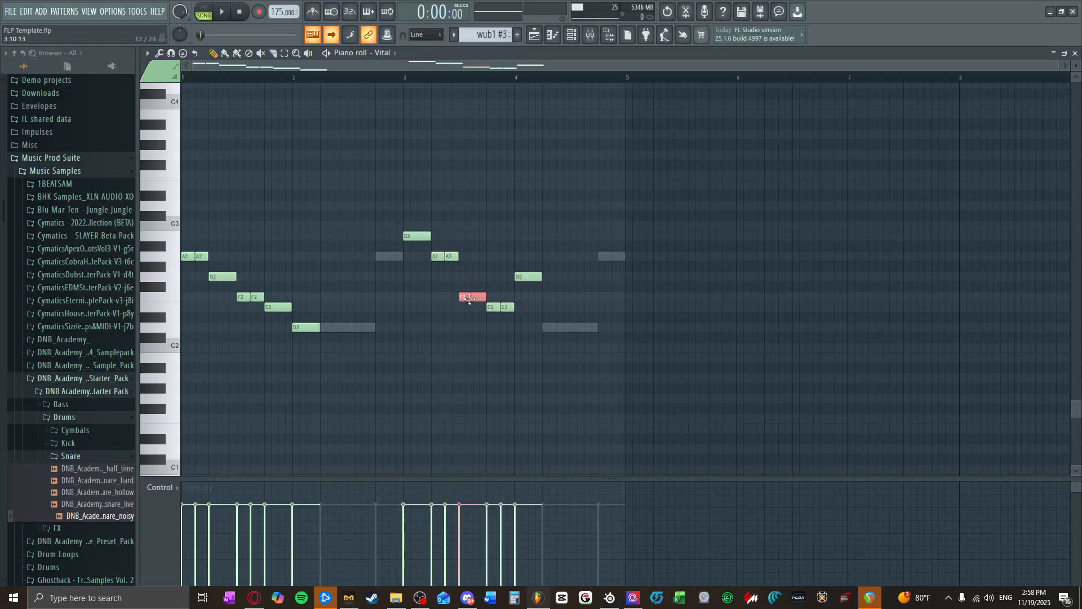
pyautogui.moveTo(468, 293); pyautogui.dragTo(530, 255)
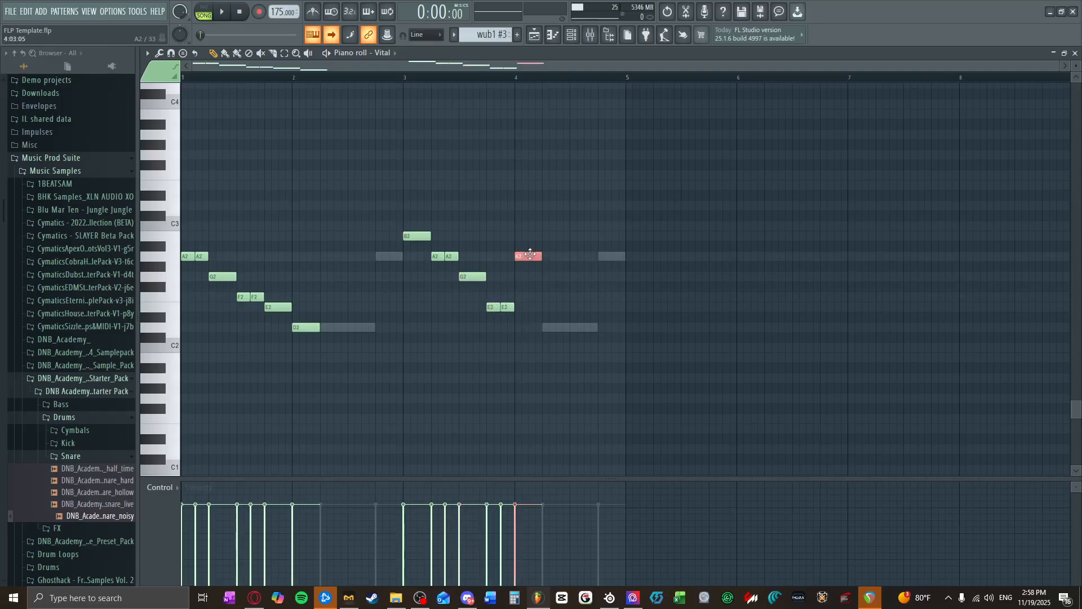
# Step: Play wub1 #3 in pattern mode and raise Vital #3's bar 4 note to E2
pyautogui.click(218, 12)
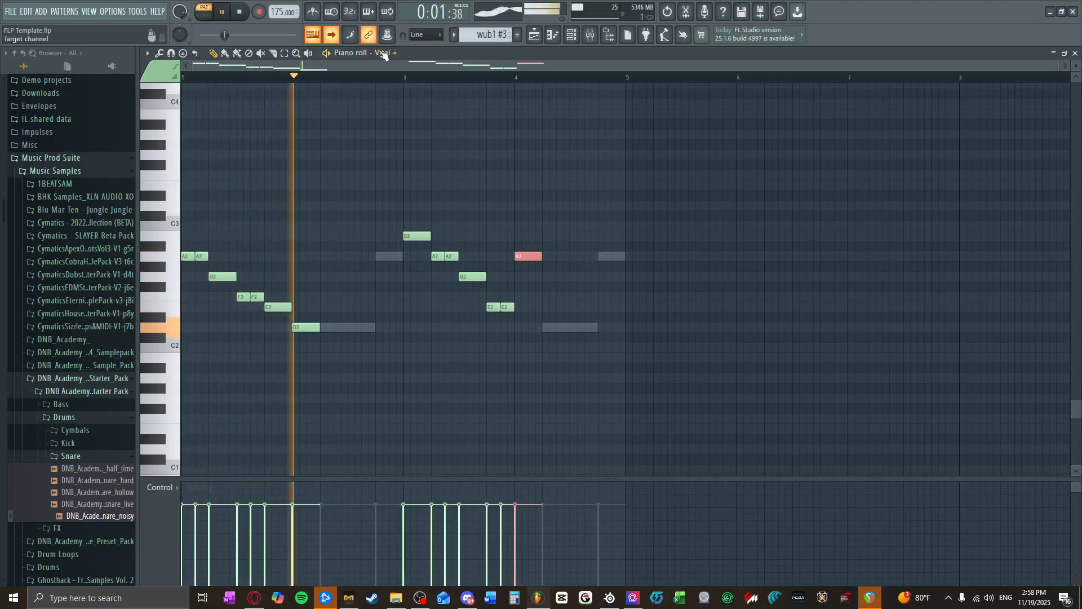
pyautogui.click(384, 52)
pyautogui.click(411, 225)
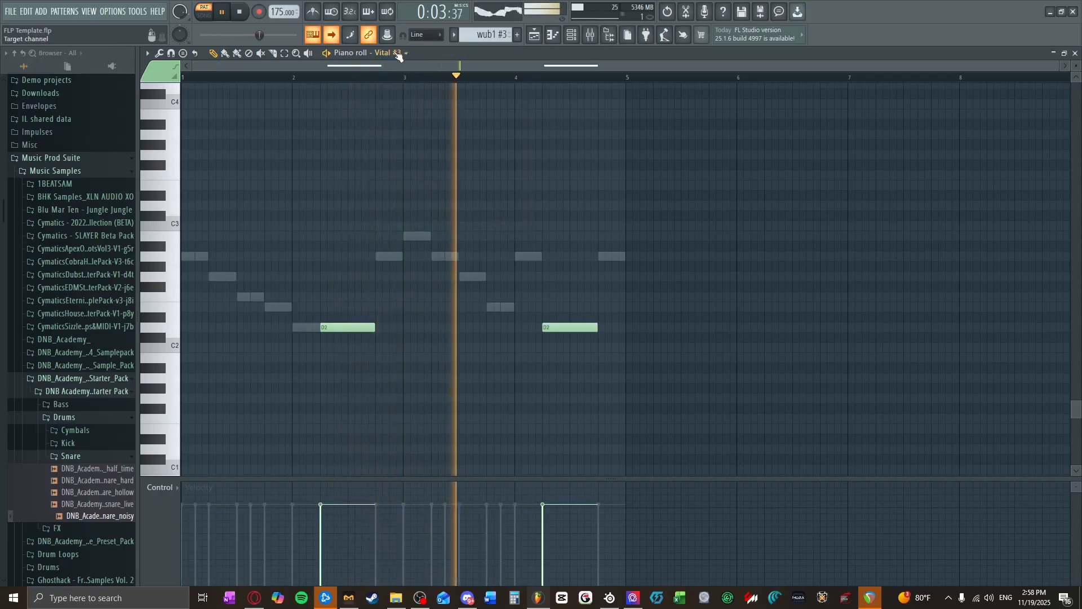
pyautogui.moveTo(480, 326); pyautogui.dragTo(479, 304)
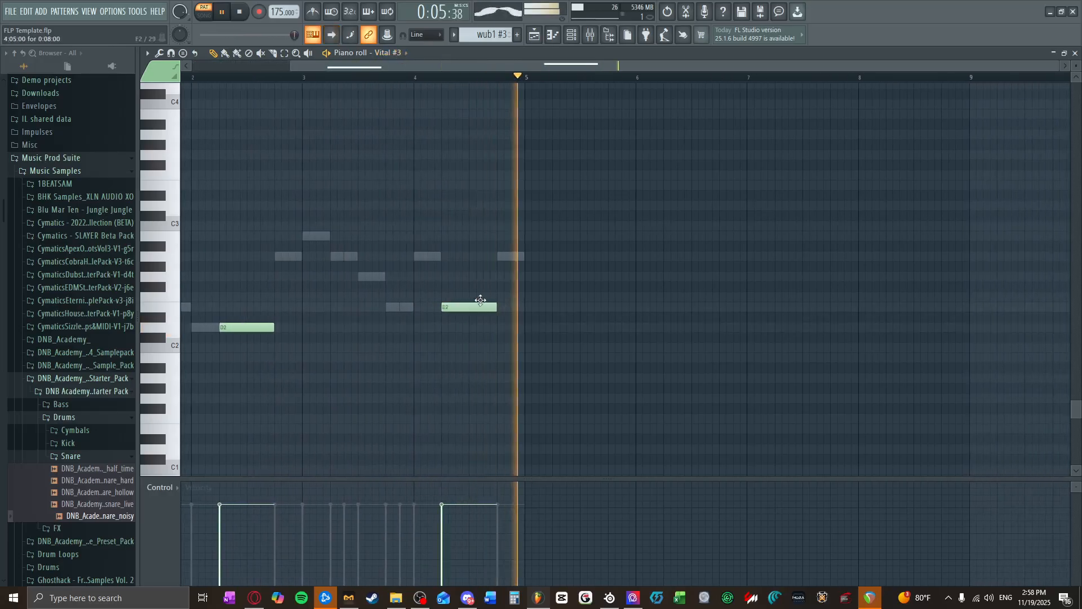
# Step: Check the Vital #2 and Vital notes during playback, stop it, and close the piano roll and channel rack
pyautogui.click(397, 53)
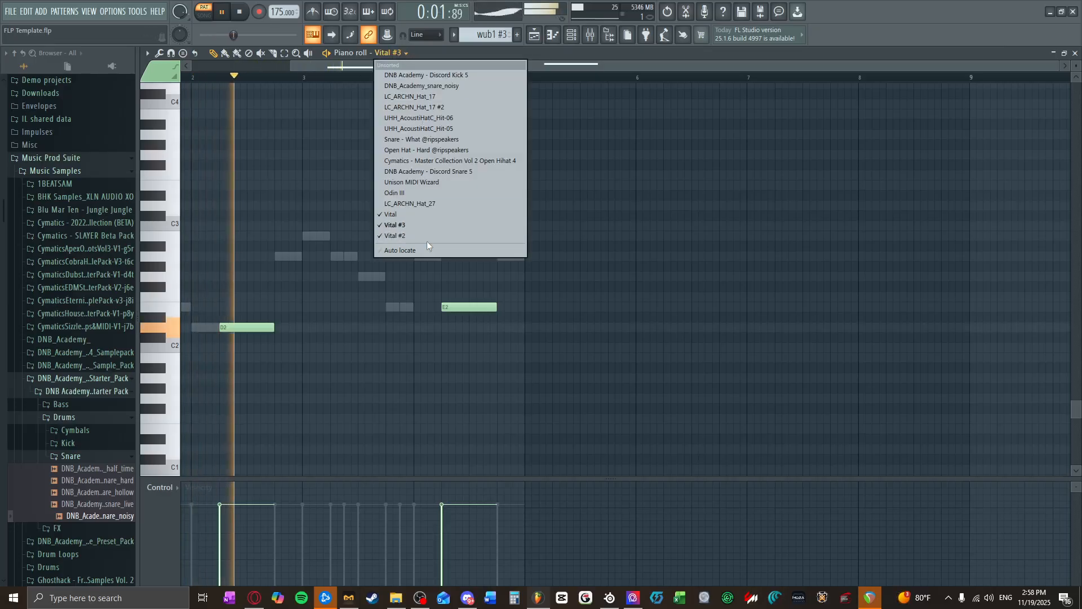
pyautogui.click(427, 237)
pyautogui.click(398, 54)
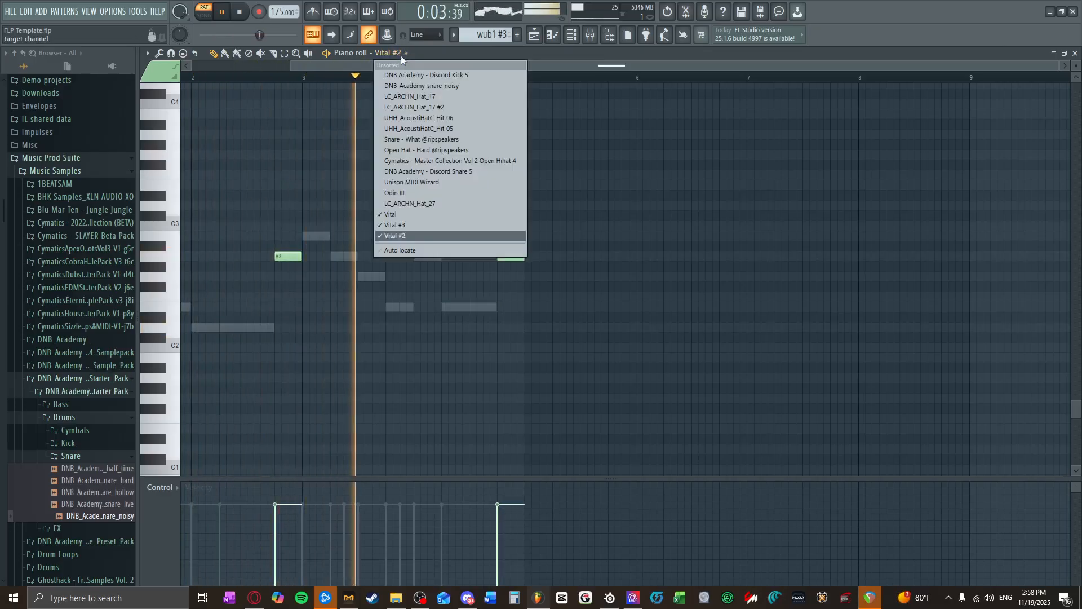
pyautogui.click(429, 220)
pyautogui.click(242, 13)
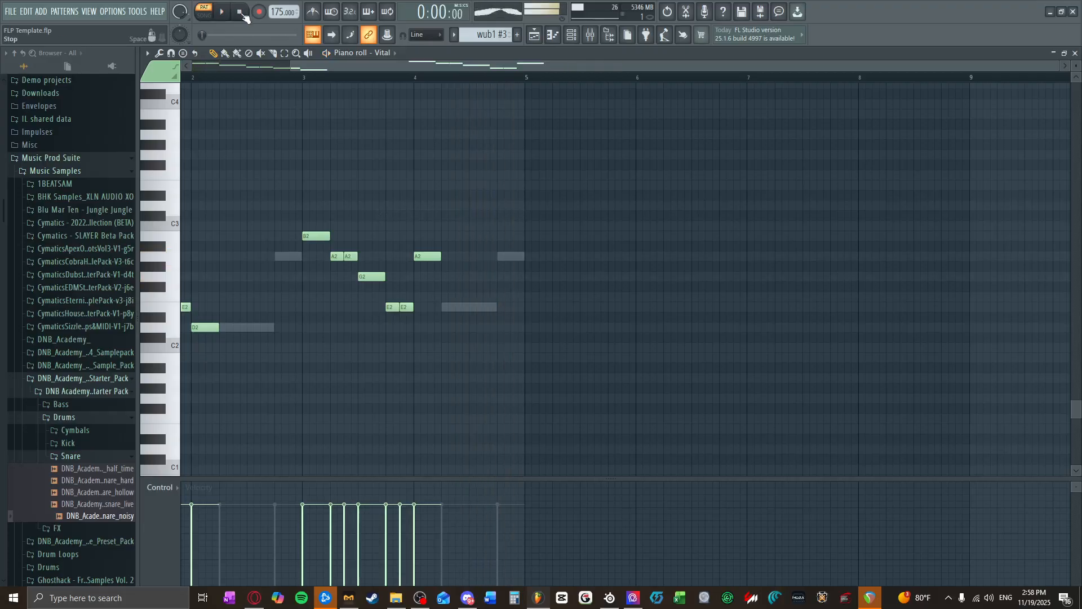
pyautogui.click(1076, 53)
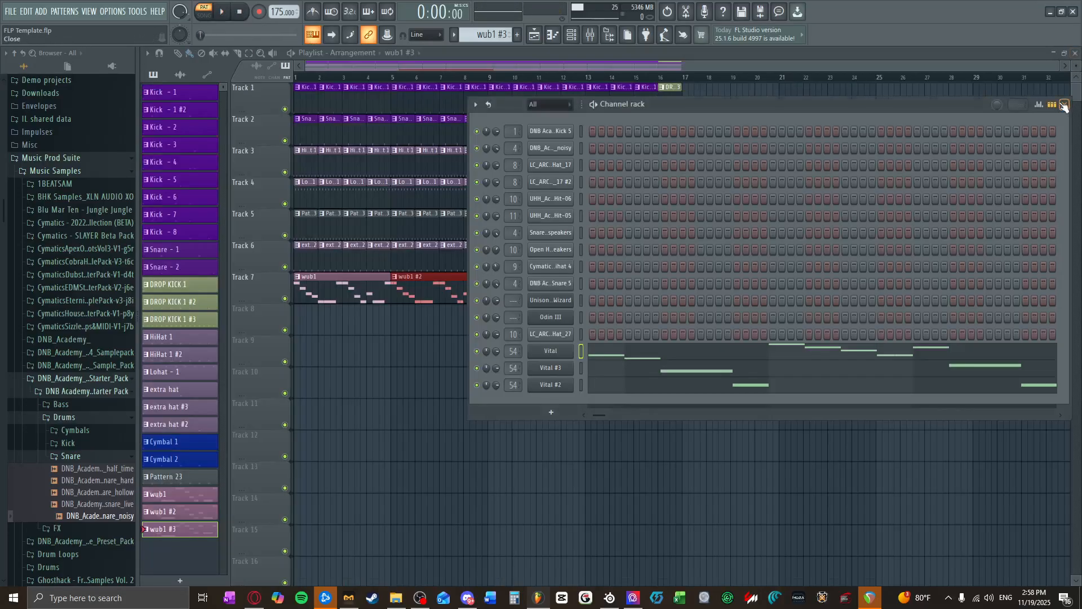
pyautogui.click(1065, 105)
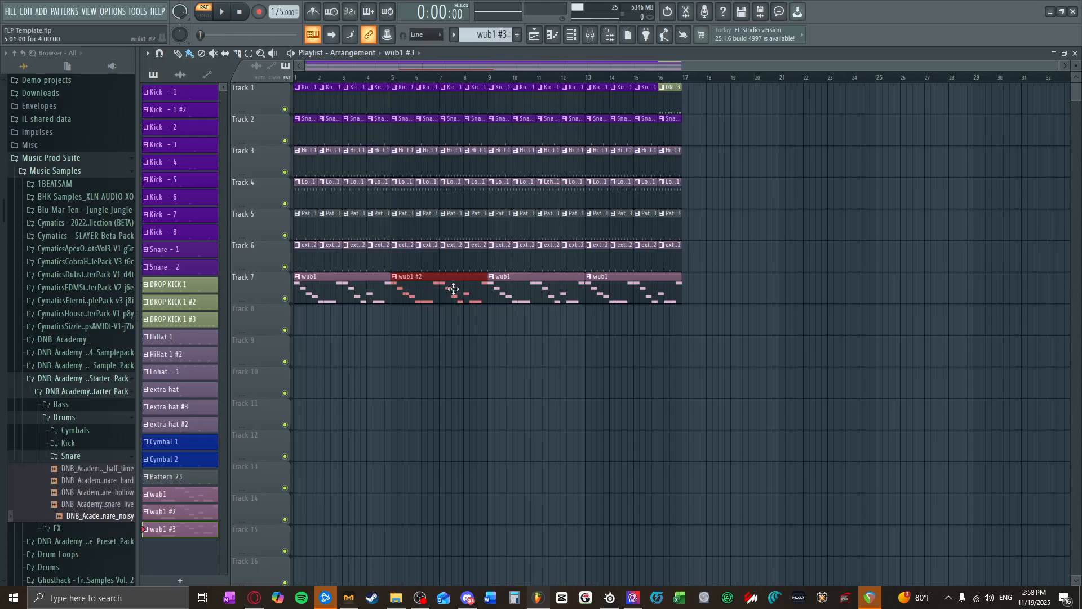
# Step: Replace the wub1 clip at bar 13 on Track 7 with the wub1 #3 pattern
pyautogui.rightClick(603, 299)
pyautogui.click(606, 300)
pyautogui.moveTo(641, 295)
pyautogui.mouseDown()
pyautogui.moveTo(615, 323)
pyautogui.moveTo(624, 290)
pyautogui.mouseUp()
pyautogui.click(620, 324)
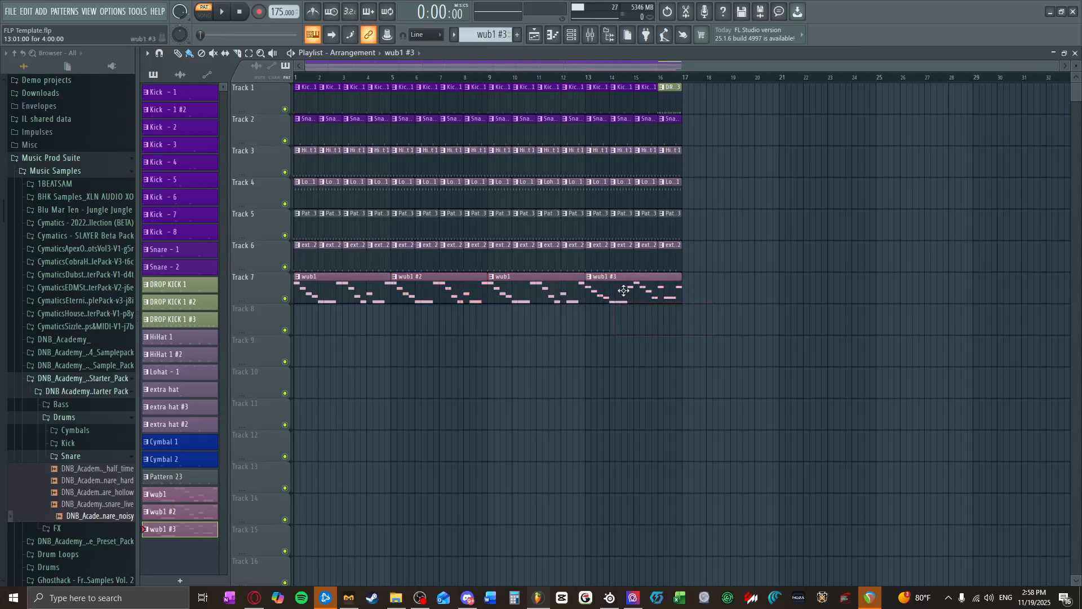
# Step: Play the arrangement in song mode from the start to hear the wub1 variations, and stop playback
pyautogui.click(203, 16)
pyautogui.click(230, 19)
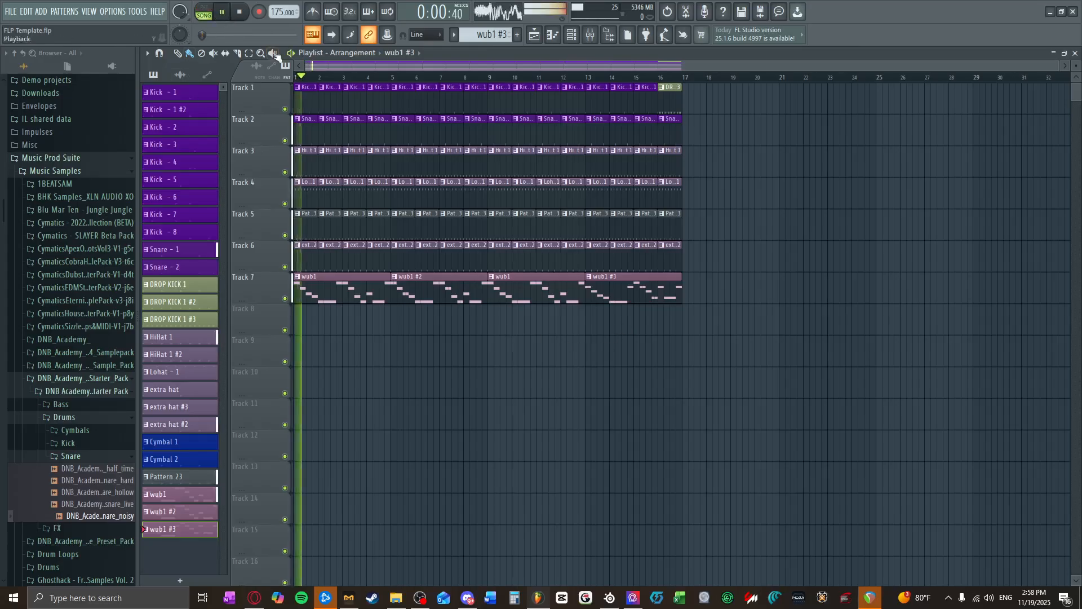
pyautogui.scroll(3, 353, 269)
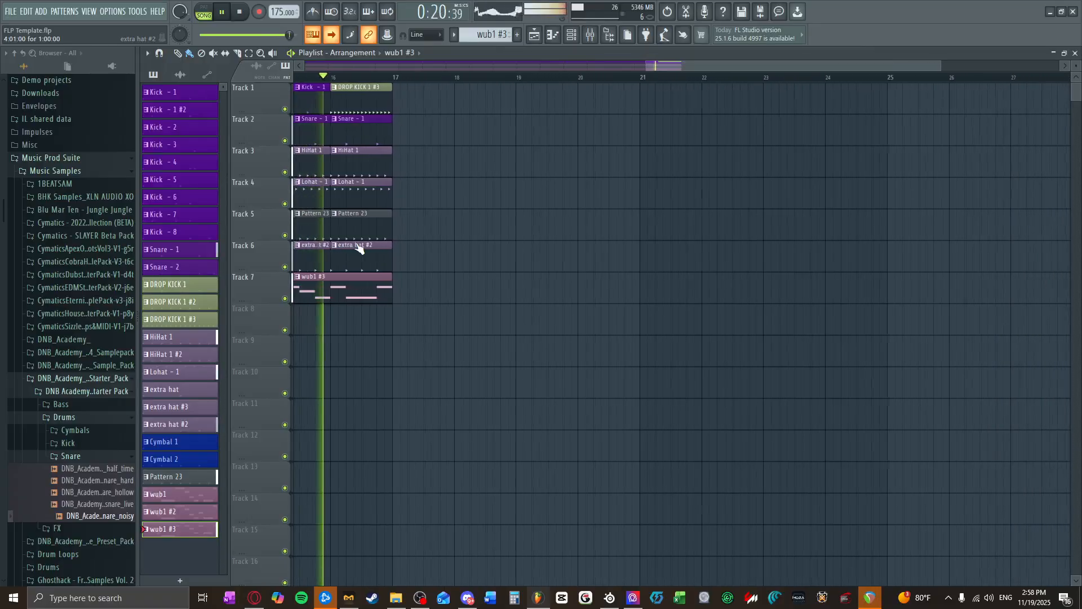
pyautogui.click(239, 13)
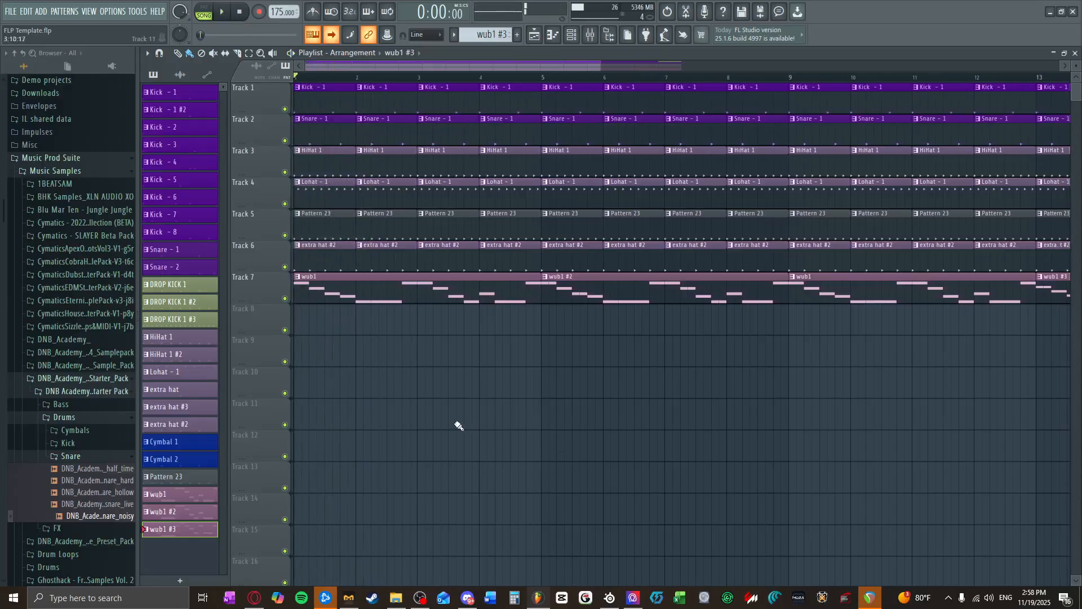
pyautogui.scroll(-3, 451, 423)
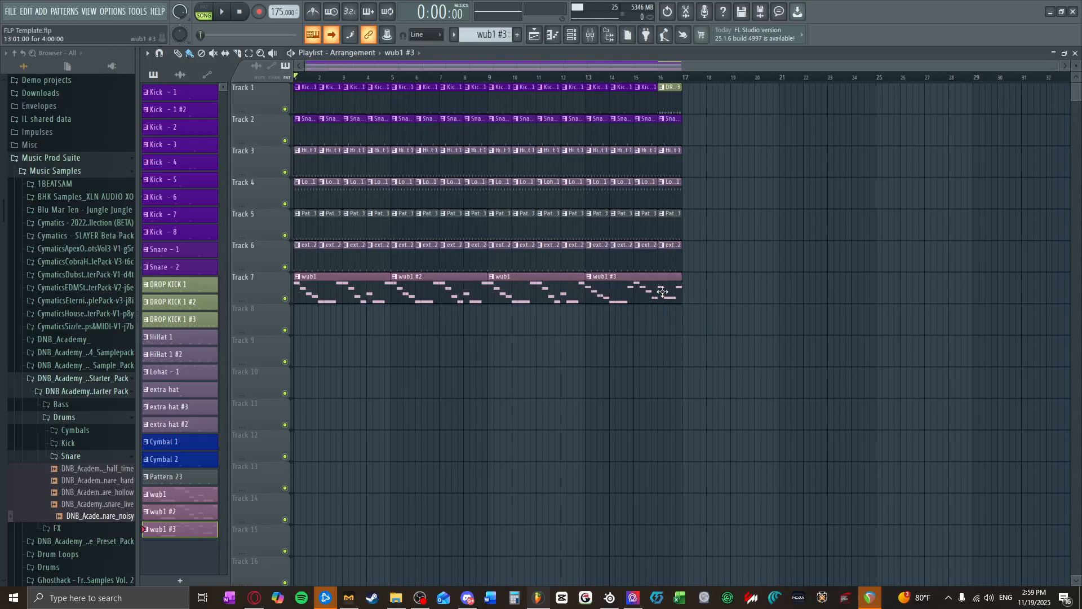
# Step: Open the wub1 #3 clip's Vital piano roll and delete all of its notes in bars 3 and 4
pyautogui.doubleClick(663, 291)
pyautogui.click(1076, 53)
pyautogui.doubleClick(629, 288)
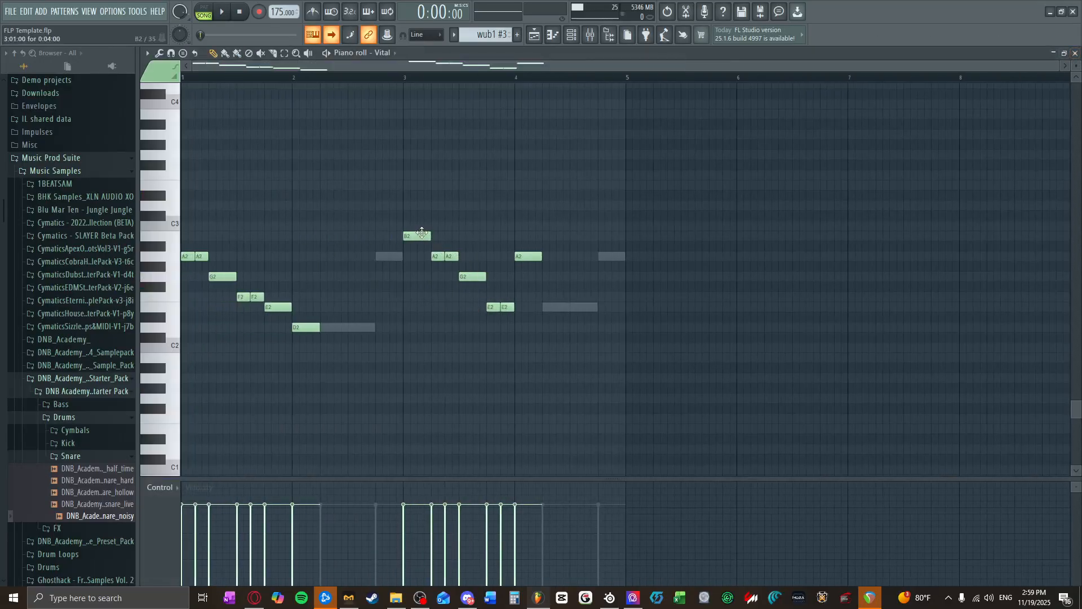
pyautogui.rightClick(422, 235)
pyautogui.rightClick(451, 256)
pyautogui.rightClick(437, 257)
pyautogui.rightClick(472, 276)
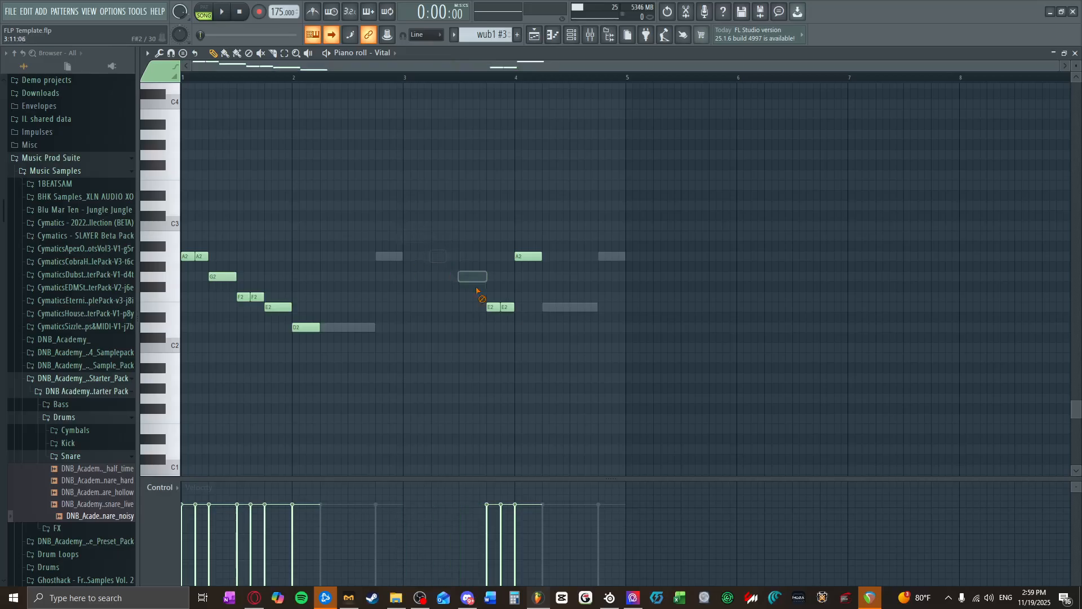
pyautogui.rightClick(493, 307)
pyautogui.rightClick(507, 307)
pyautogui.rightClick(528, 256)
# Step: Delete the A2 note at the end of bar 4 from Vital #2 in wub1 #3
pyautogui.click(393, 54)
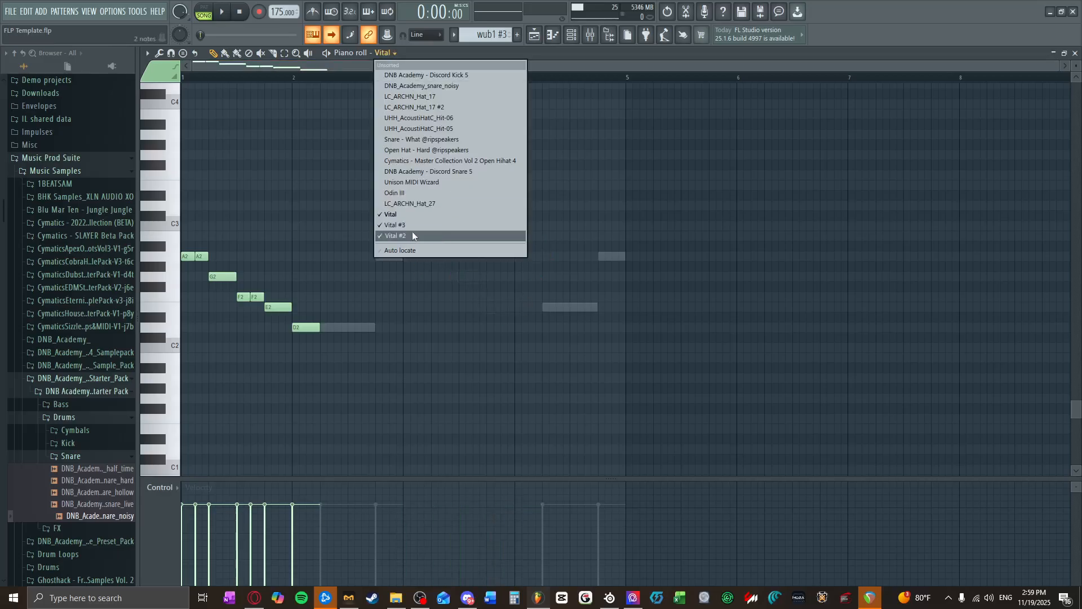
pyautogui.click(412, 235)
pyautogui.click(406, 53)
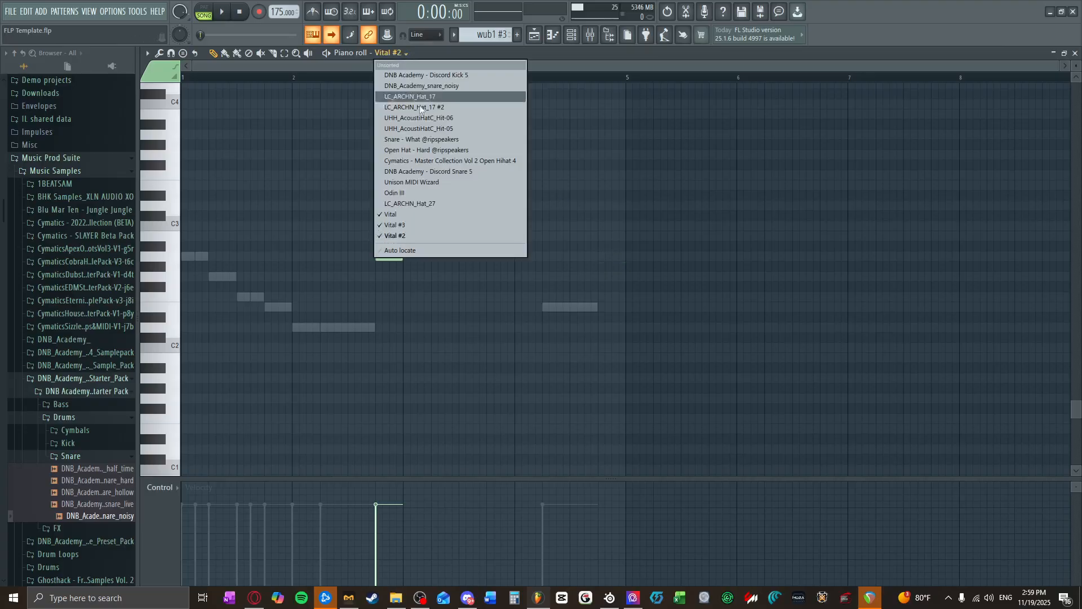
pyautogui.click(420, 235)
pyautogui.click(406, 53)
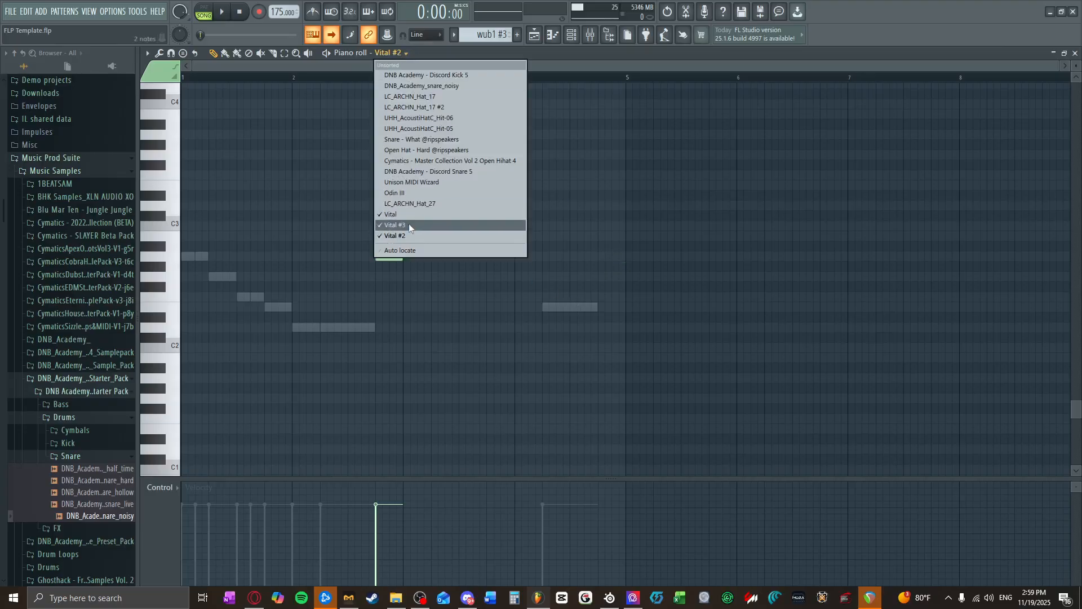
# Step: In Vital #3, move the bar 4 note to bar 3 and build one-beat A2, G2, F2 and E2 notes followed by a full-bar D2
pyautogui.click(408, 225)
pyautogui.moveTo(557, 298); pyautogui.dragTo(420, 250)
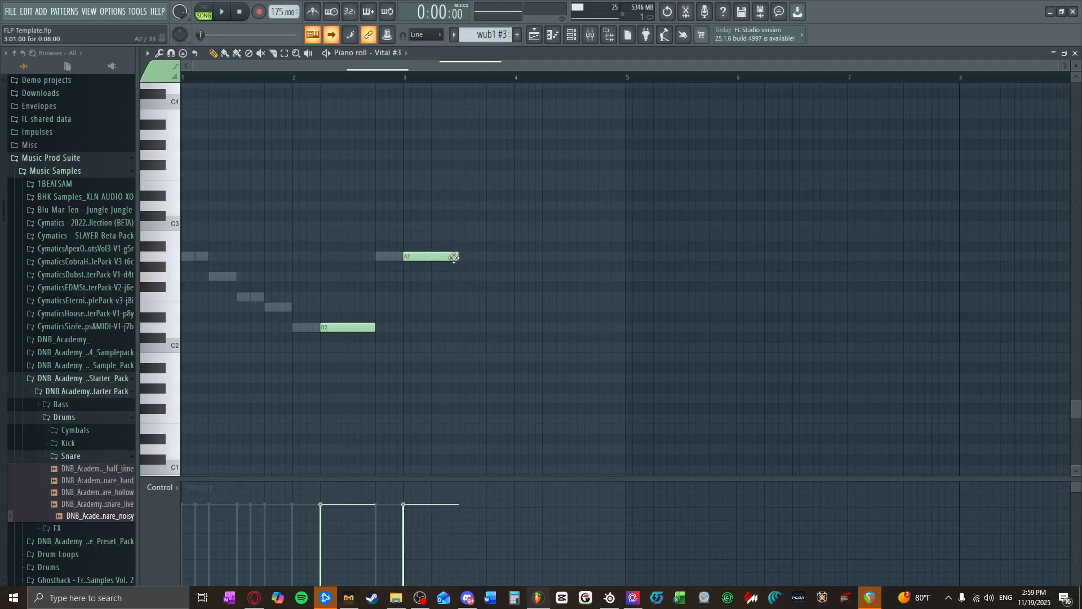
pyautogui.click(438, 275)
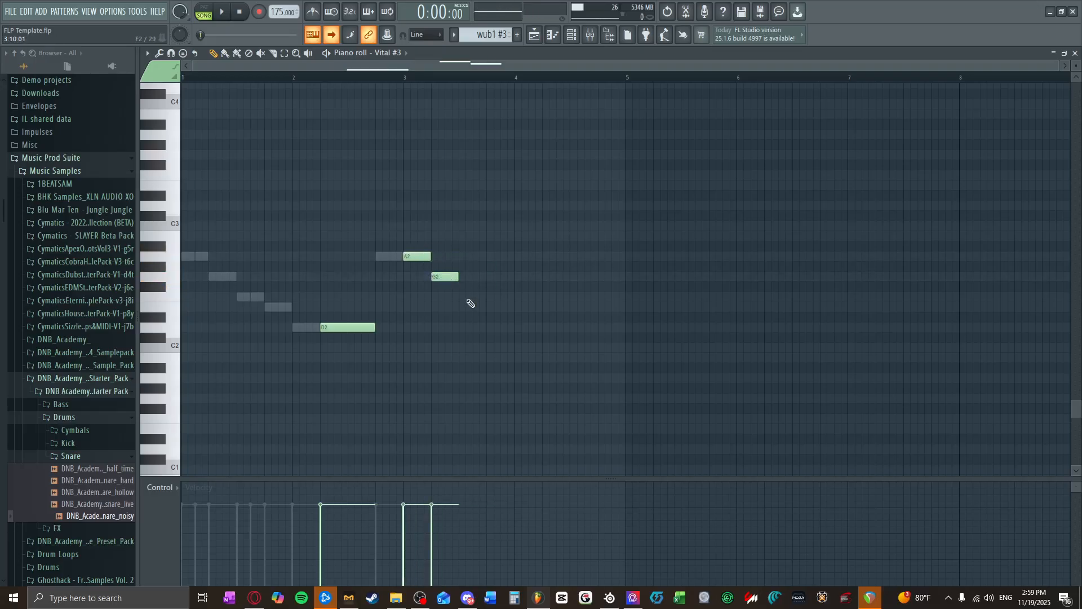
pyautogui.moveTo(471, 304); pyautogui.dragTo(478, 297)
pyautogui.click(496, 307)
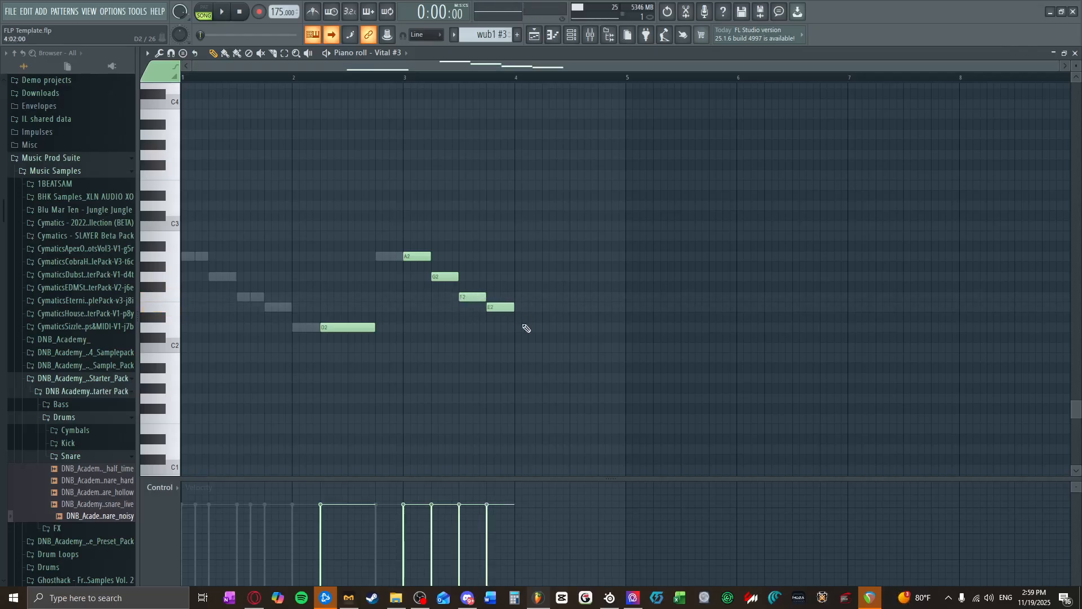
pyautogui.click(529, 328)
pyautogui.moveTo(541, 328); pyautogui.dragTo(626, 335)
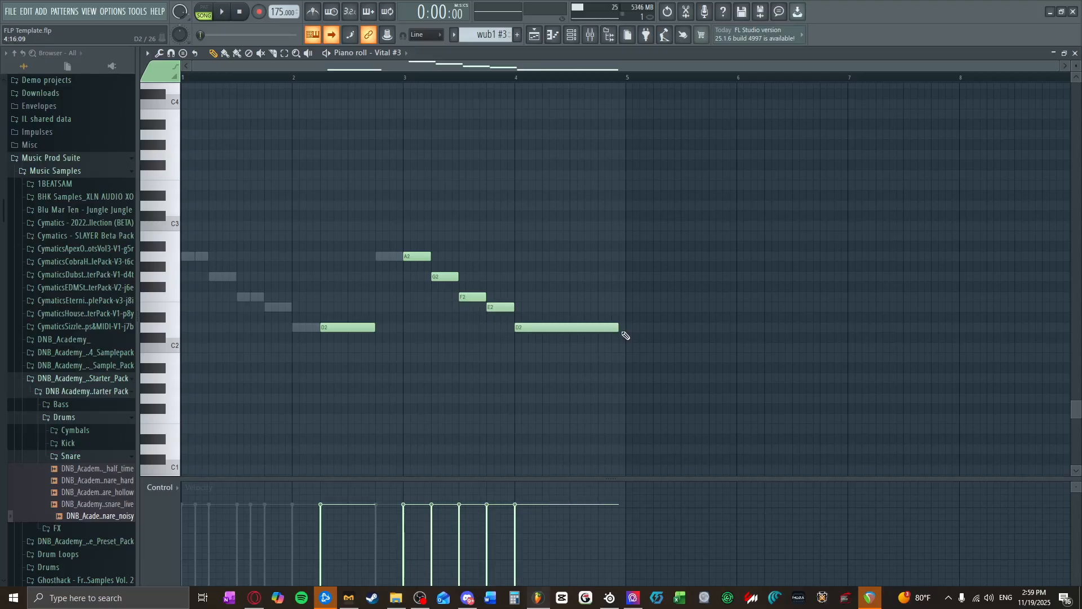
# Step: Audition wub1 #3 in pattern mode, close its piano roll, return to song mode and select the wub1 #2 pattern
pyautogui.click(204, 12)
pyautogui.press('space')
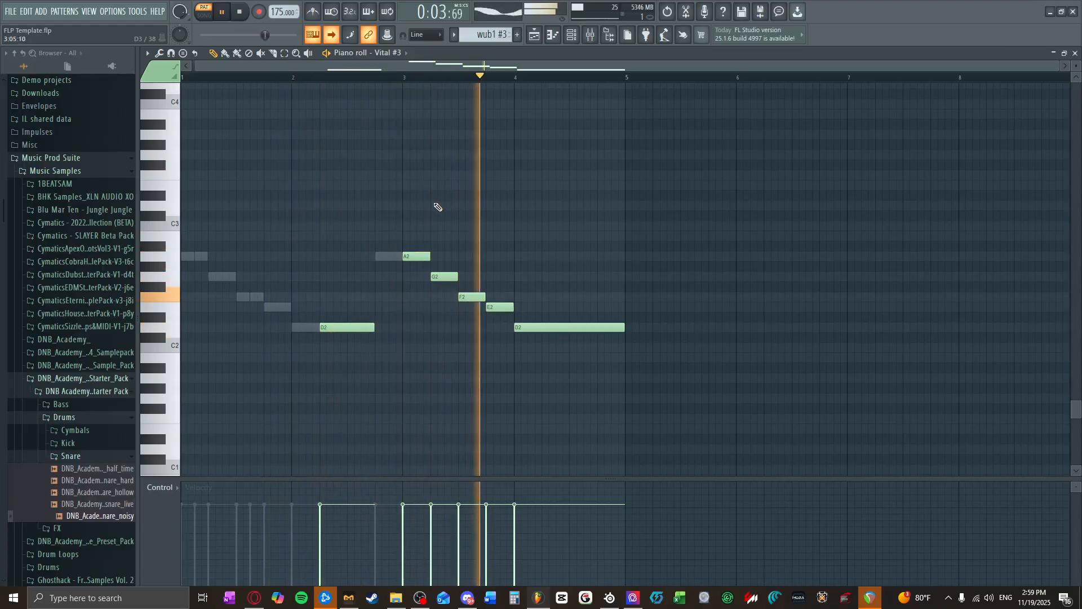
pyautogui.click(1076, 53)
pyautogui.press('space')
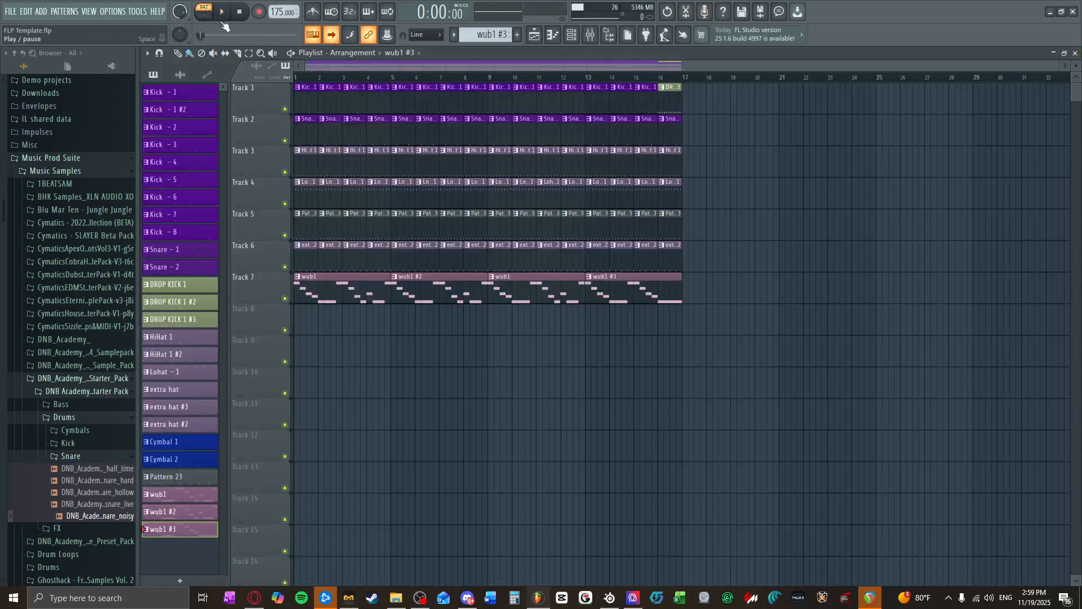
pyautogui.press('l')
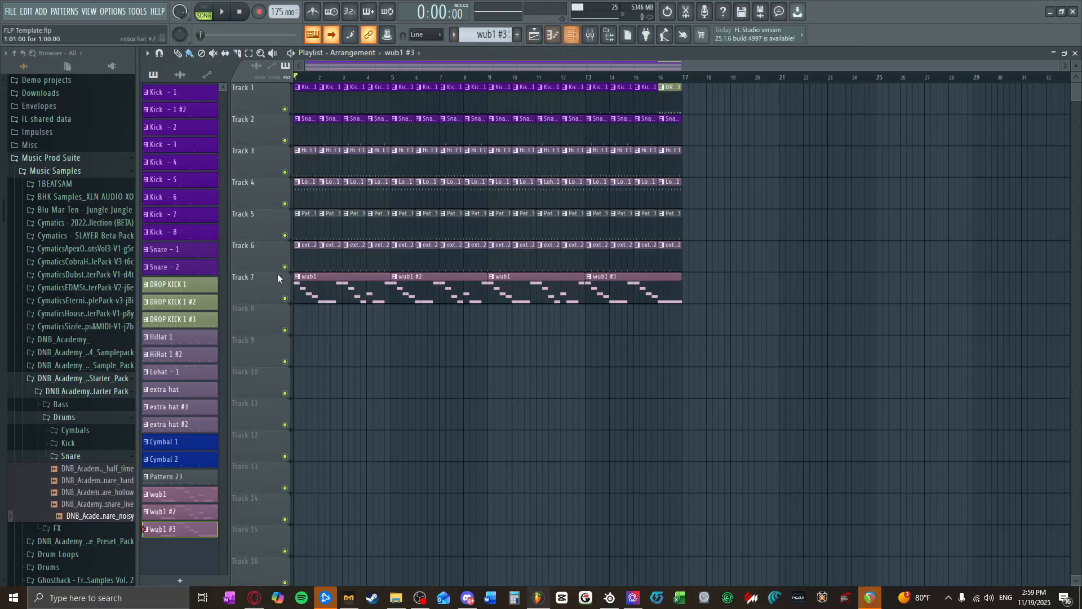
pyautogui.click(188, 511)
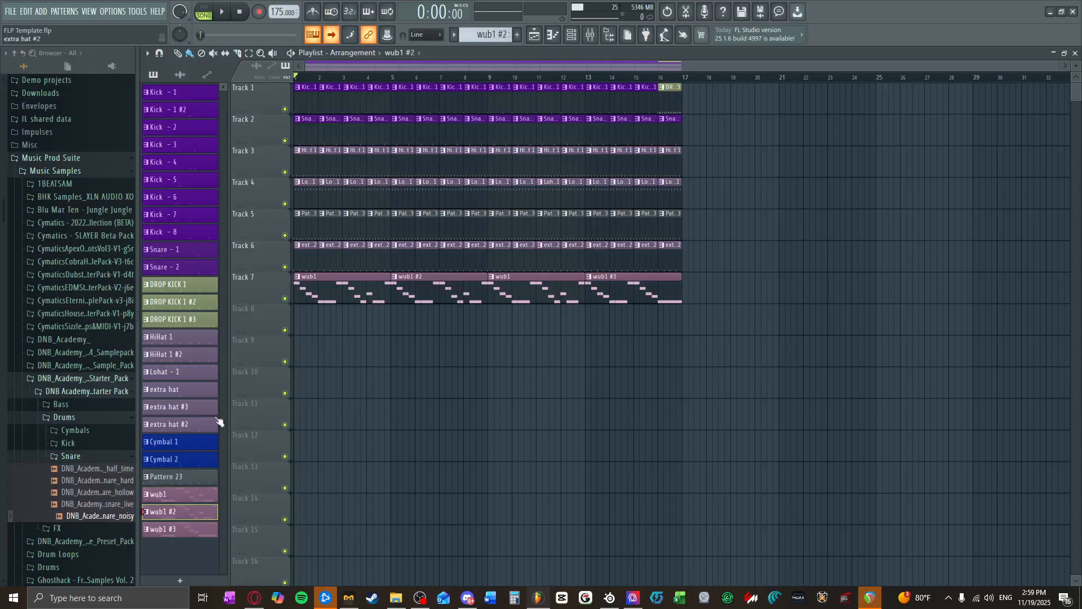
# Step: Raise the volume fader of the first Kicks track in the mixer and close the mixer
pyautogui.click(590, 35)
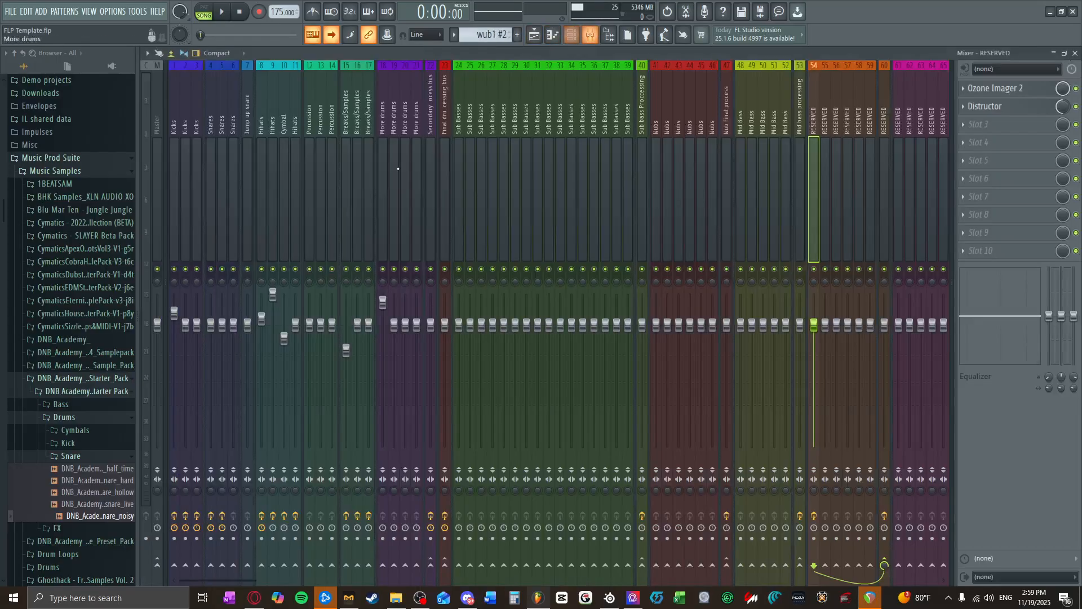
pyautogui.click(174, 314)
pyautogui.moveTo(174, 313); pyautogui.dragTo(174, 294)
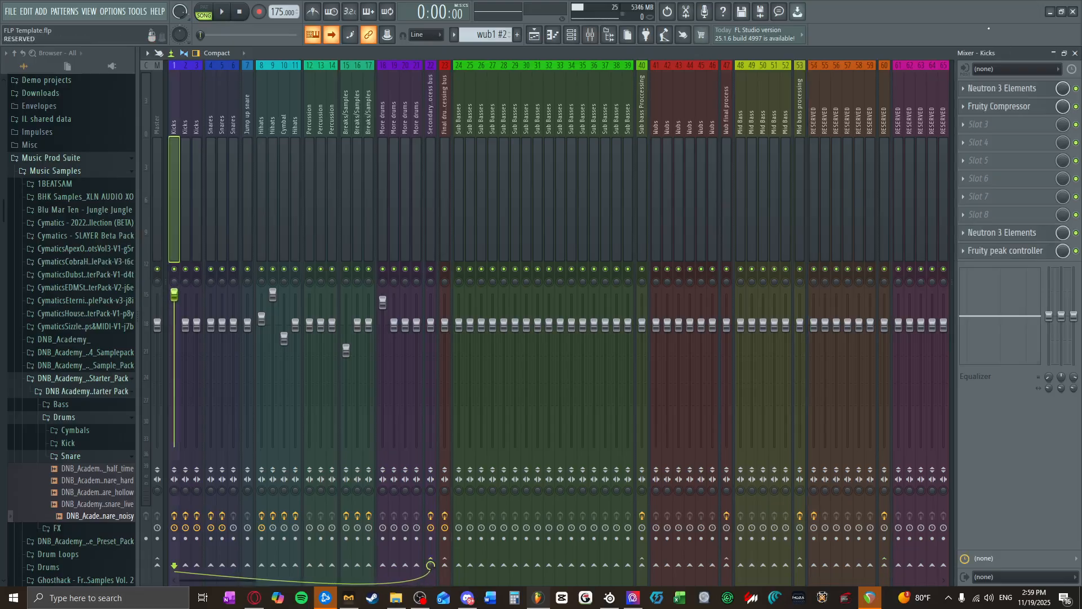
pyautogui.click(1077, 53)
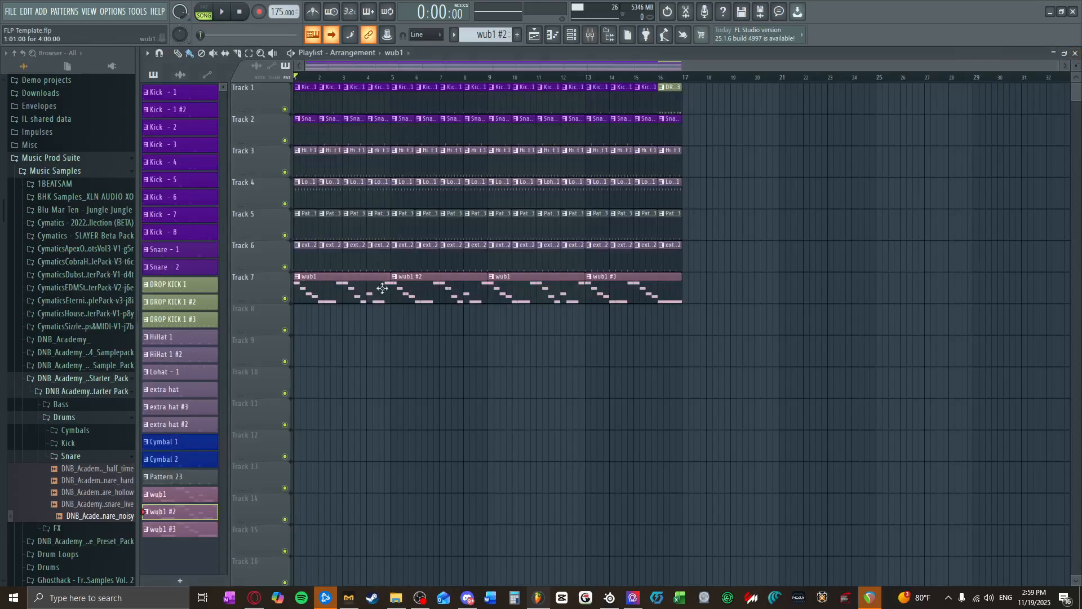
# Step: Delete the four wub1, wub1 #2 and wub1 #3 clips from Track 7 of the playlist
pyautogui.rightClick(628, 299)
pyautogui.rightClick(537, 294)
pyautogui.rightClick(440, 290)
pyautogui.rightClick(347, 289)
pyautogui.scroll(-1, 490, 35)
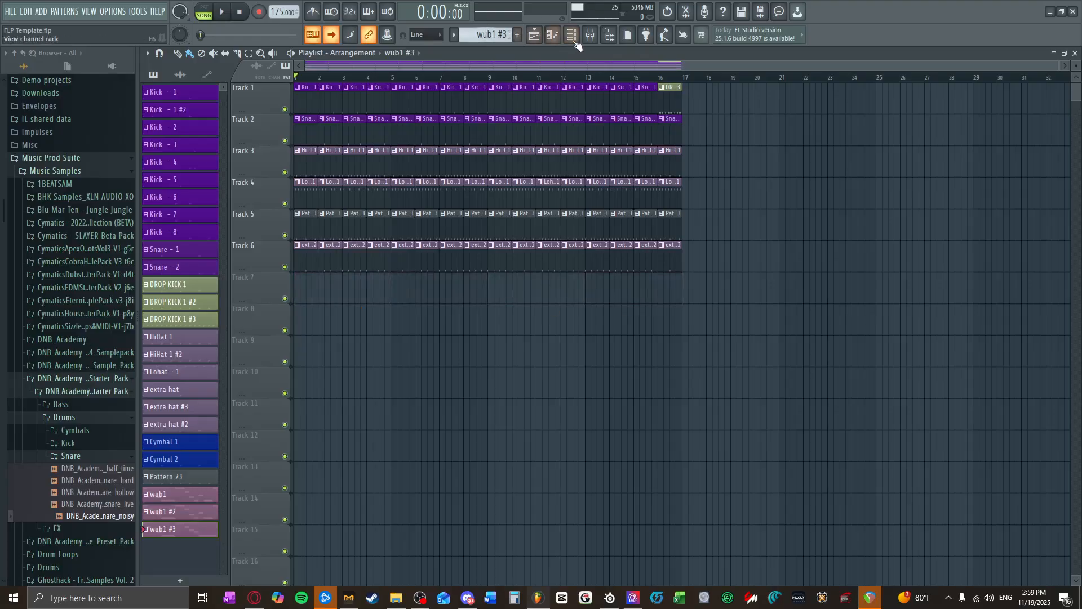
# Step: Create a new empty pattern and open the first Vital channel's piano roll for it
pyautogui.press('F4')
pyautogui.click(572, 36)
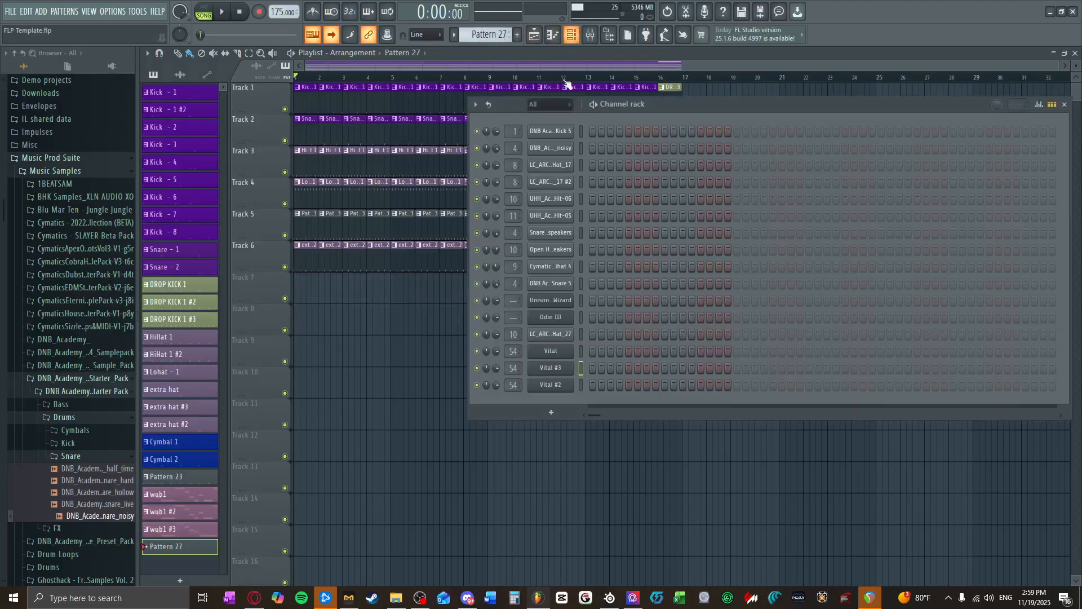
pyautogui.rightClick(567, 355)
pyautogui.click(583, 350)
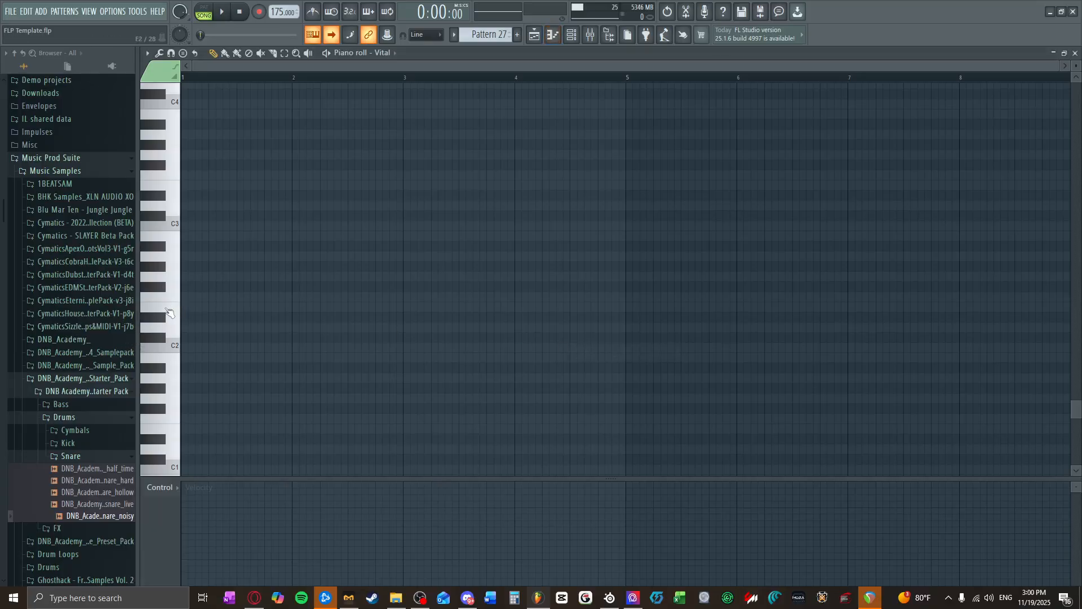
# Step: Try out pitches on Vital and place a one-beat E2 note at the start of bar 1
pyautogui.click(167, 309)
pyautogui.click(171, 295)
pyautogui.click(183, 266)
pyautogui.rightClick(183, 266)
pyautogui.click(178, 279)
pyautogui.click(178, 297)
pyautogui.click(178, 309)
pyautogui.moveTo(189, 298); pyautogui.dragTo(185, 310)
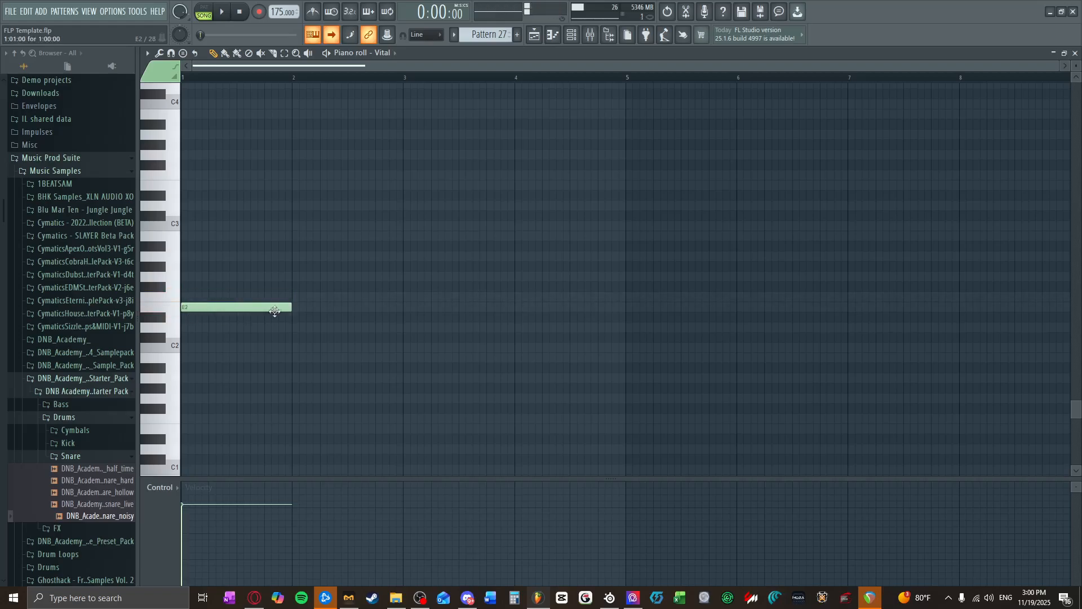
pyautogui.moveTo(264, 306); pyautogui.dragTo(206, 311)
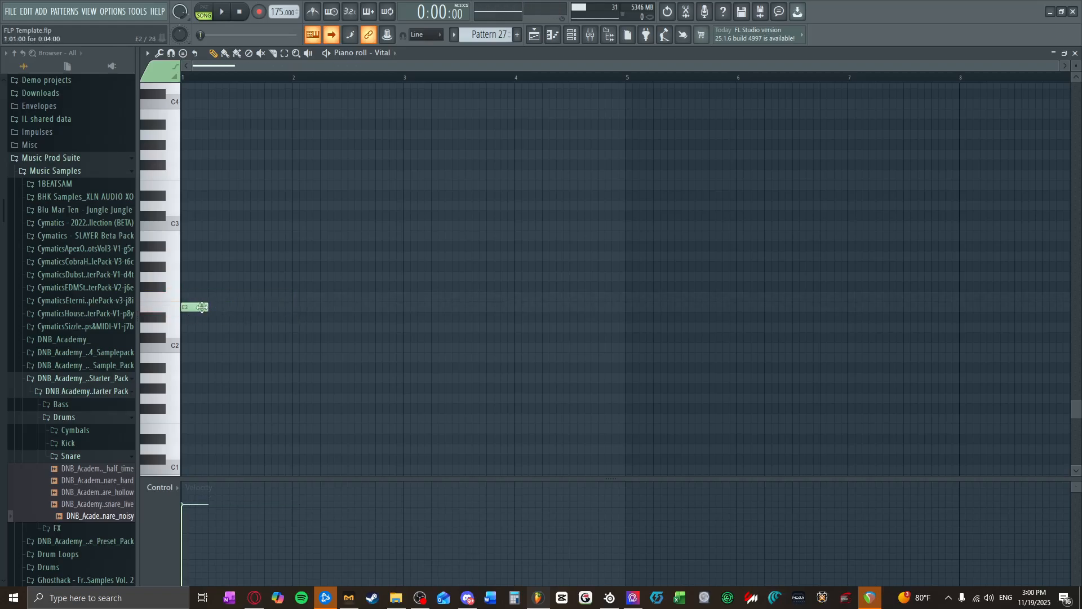
# Step: Add a one-beat F#2 note on beat 2 of bar 1 and audition it in pattern mode
pyautogui.click(200, 288)
pyautogui.click(212, 297)
pyautogui.rightClick(216, 298)
pyautogui.moveTo(205, 288); pyautogui.dragTo(219, 288)
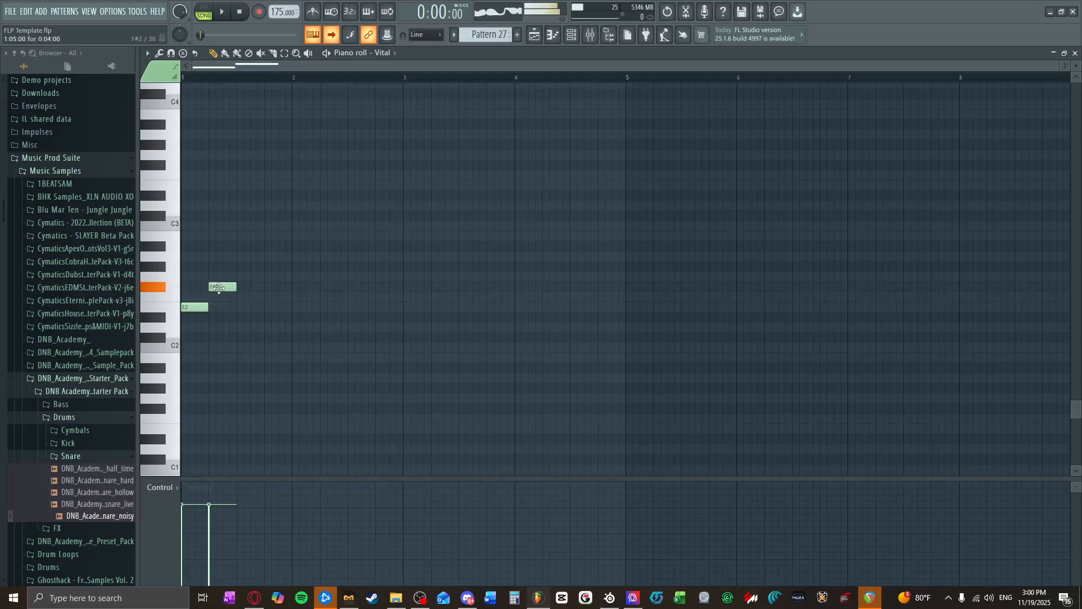
pyautogui.press('l')
pyautogui.press('space')
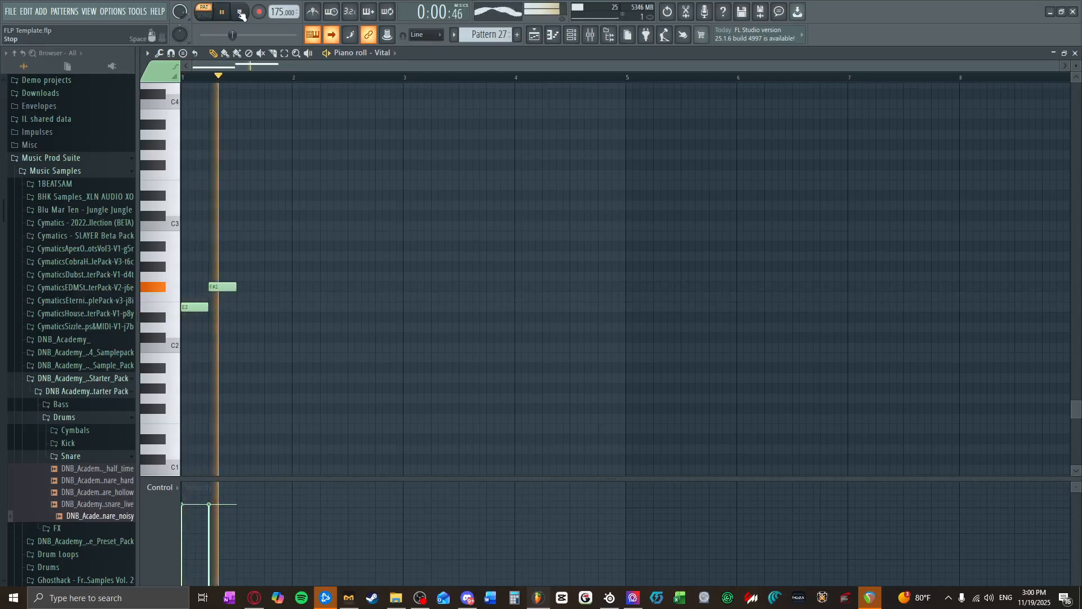
pyautogui.press('space')
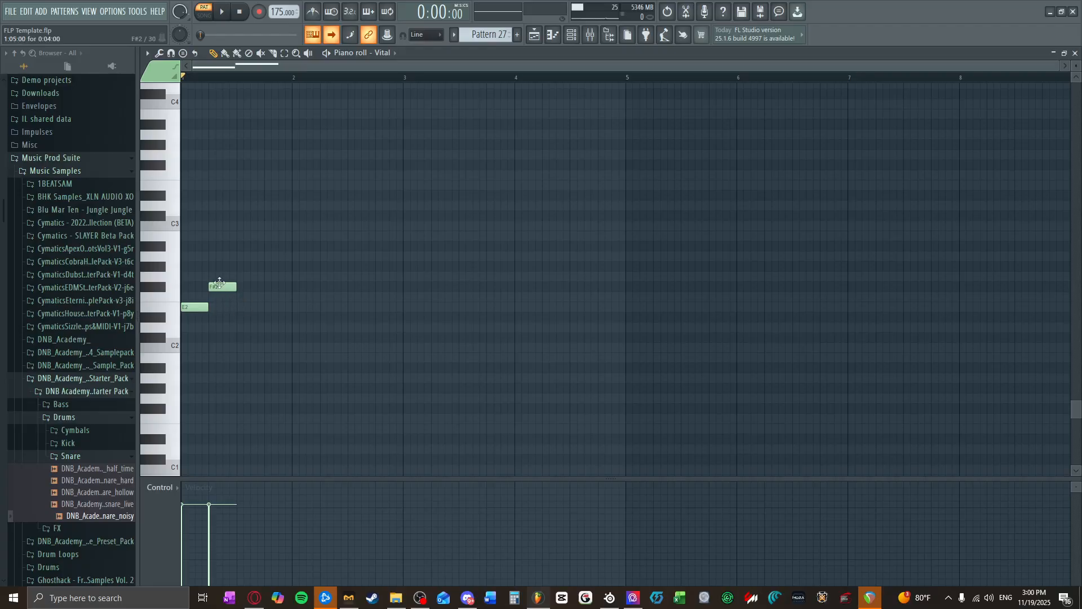
# Step: Raise the beat 2 note to G2, add a one-beat F2 note on beat 3 and play the pattern
pyautogui.moveTo(220, 282); pyautogui.dragTo(222, 274)
pyautogui.moveTo(244, 309); pyautogui.dragTo(235, 298)
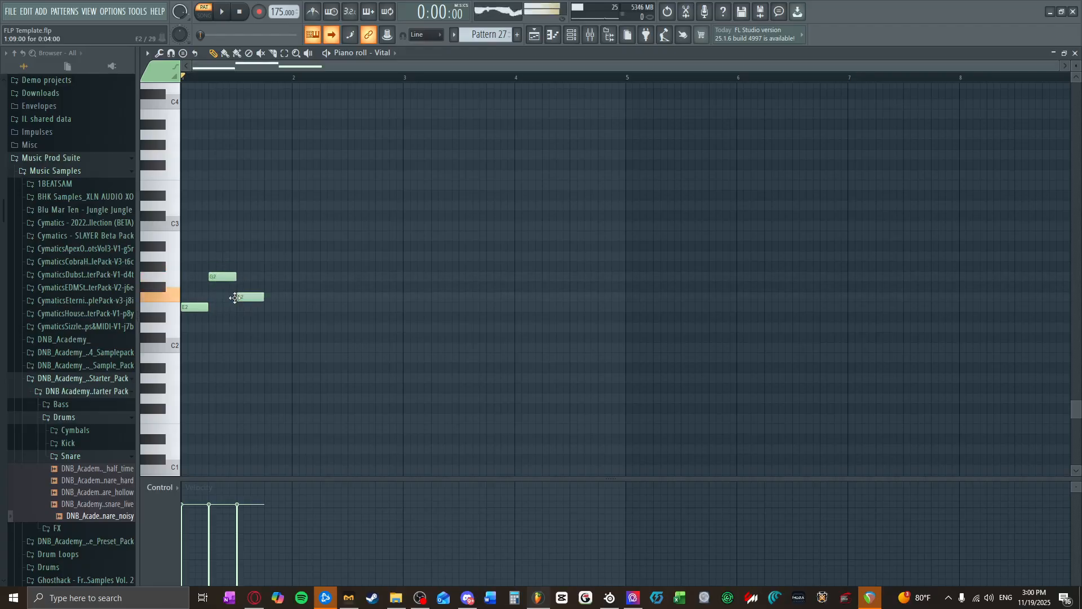
pyautogui.click(222, 12)
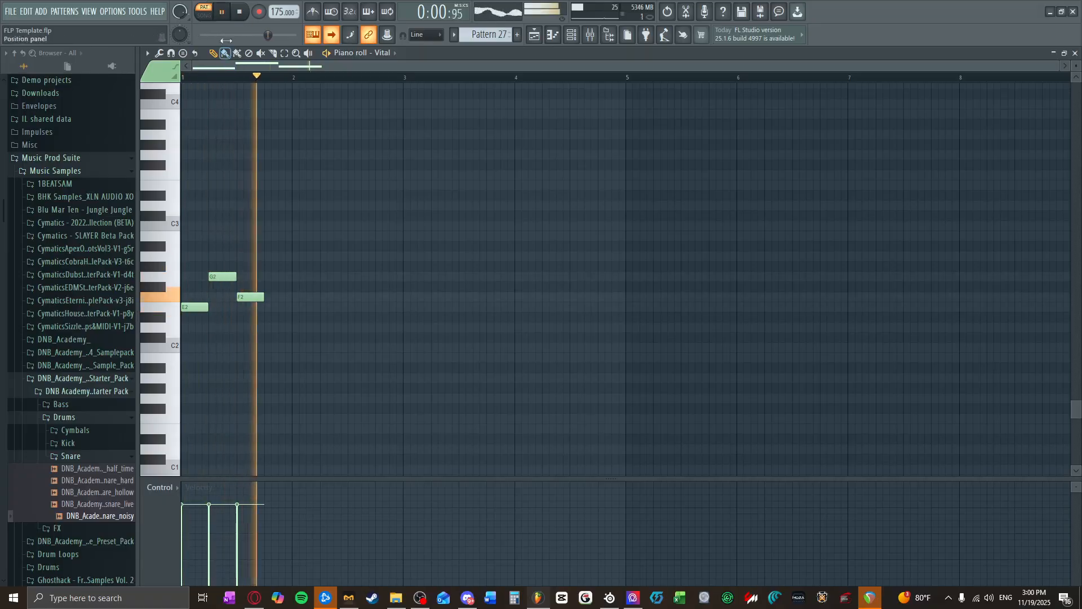
# Step: Rearrange the notes after E2 to G2 on beat 3 of bar 1 and F#2 at the start of bar 2, and audition them
pyautogui.moveTo(250, 297); pyautogui.dragTo(254, 275)
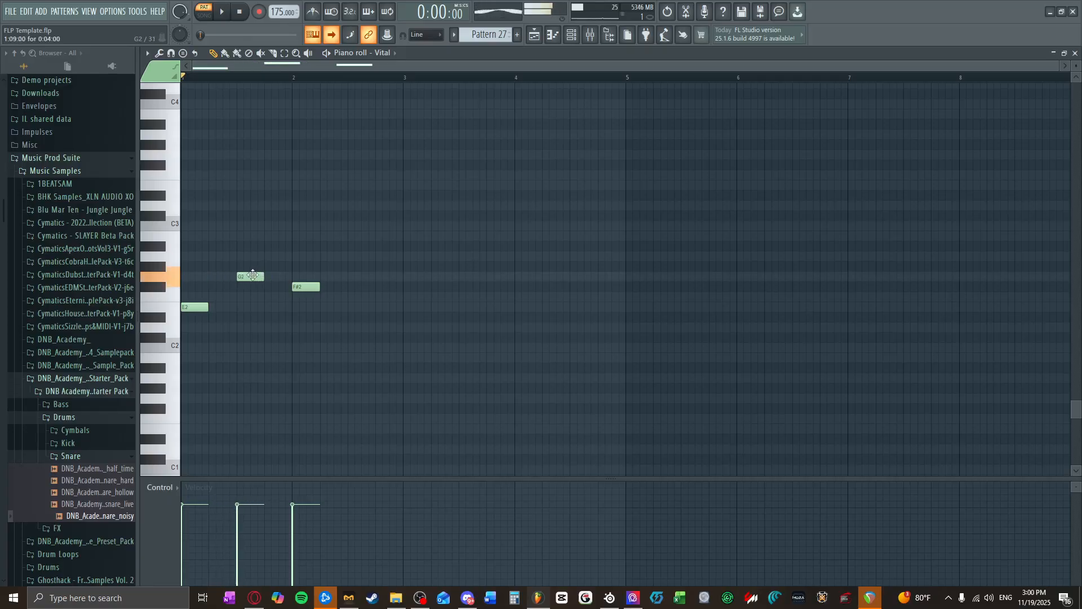
pyautogui.press('space')
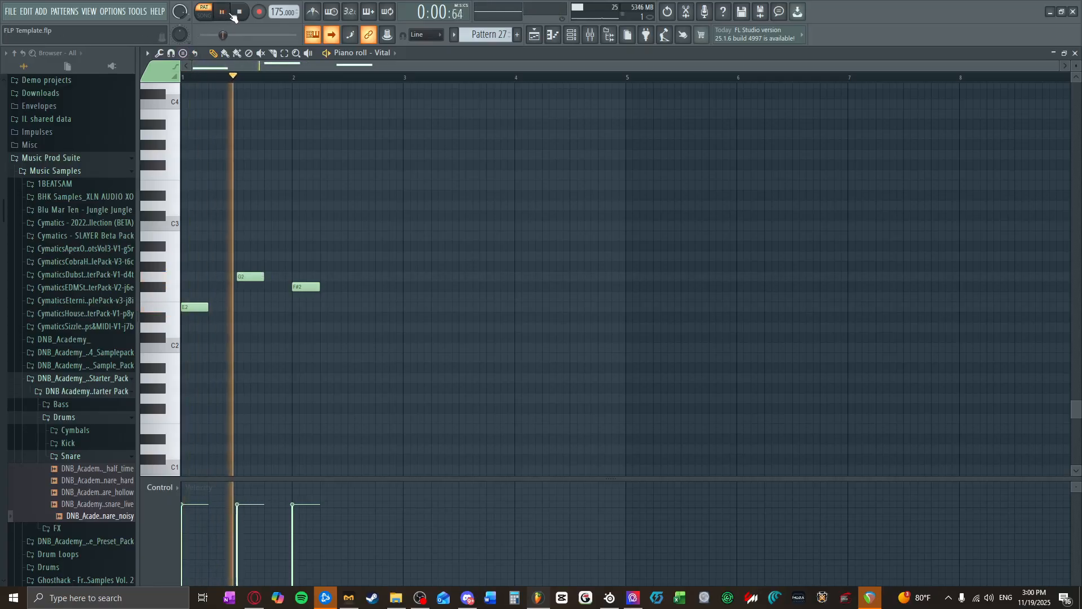
pyautogui.press('space')
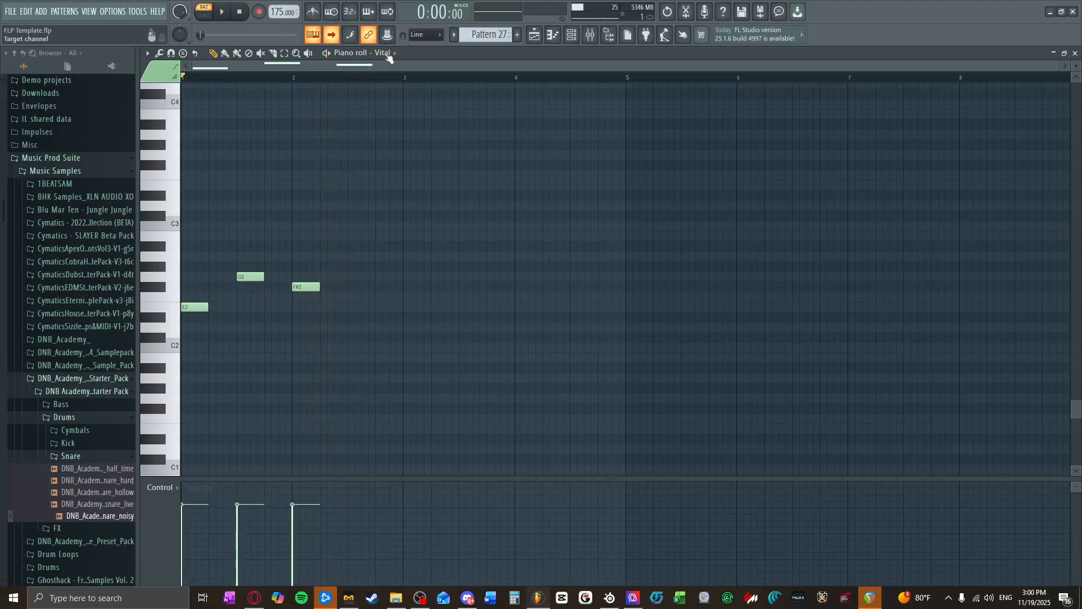
# Step: In Vital #3's piano roll, place a one-beat A2 note on beat 3 of bar 2
pyautogui.click(389, 57)
pyautogui.click(407, 236)
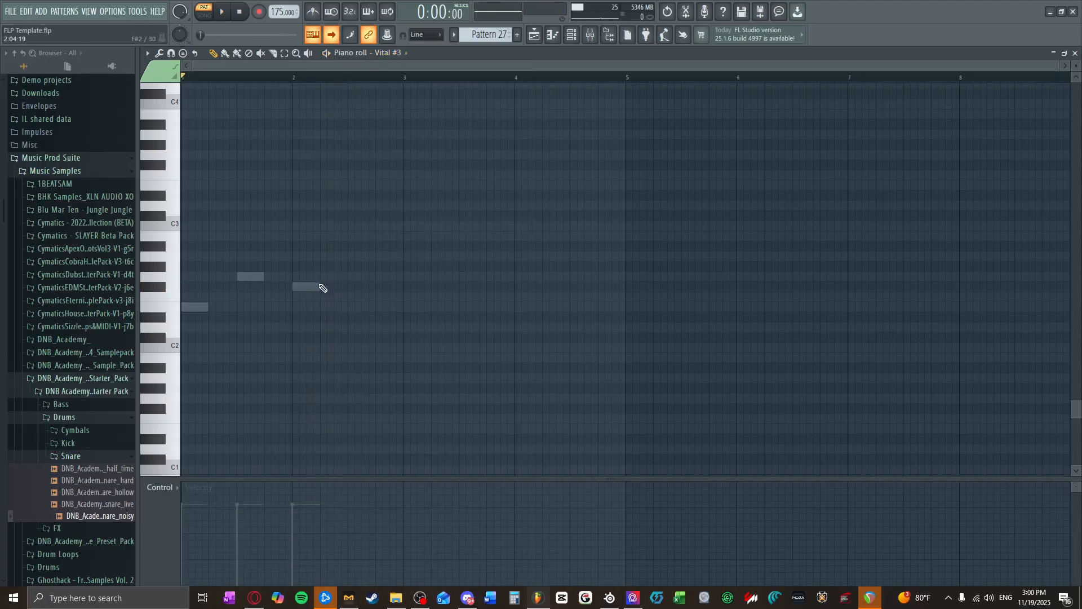
pyautogui.click(395, 53)
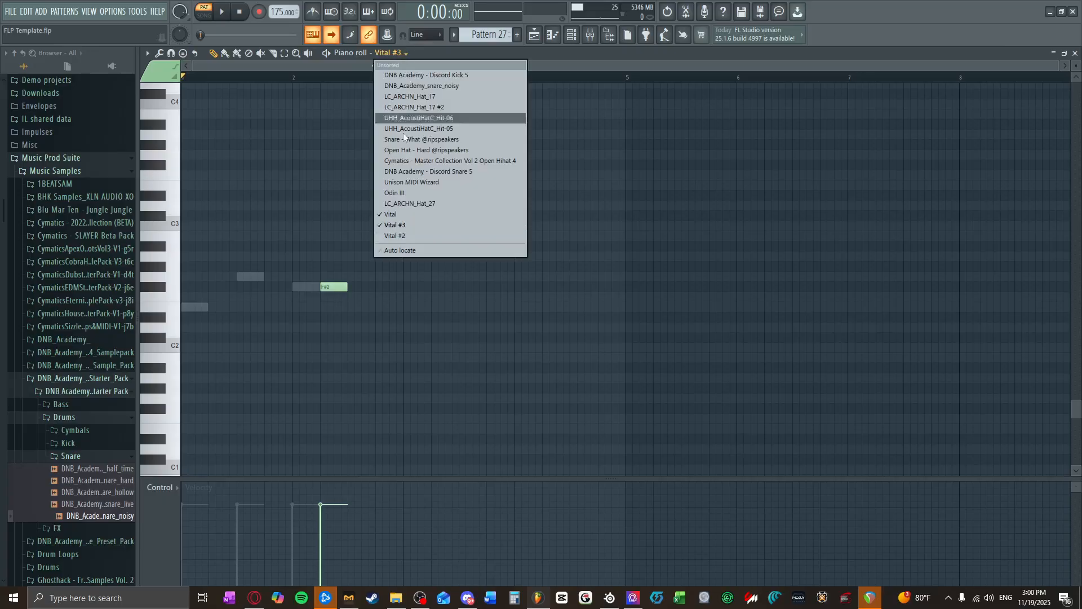
pyautogui.click(398, 231)
pyautogui.moveTo(335, 290)
pyautogui.mouseDown()
pyautogui.moveTo(379, 255)
pyautogui.moveTo(366, 246)
pyautogui.moveTo(364, 258)
pyautogui.mouseUp()
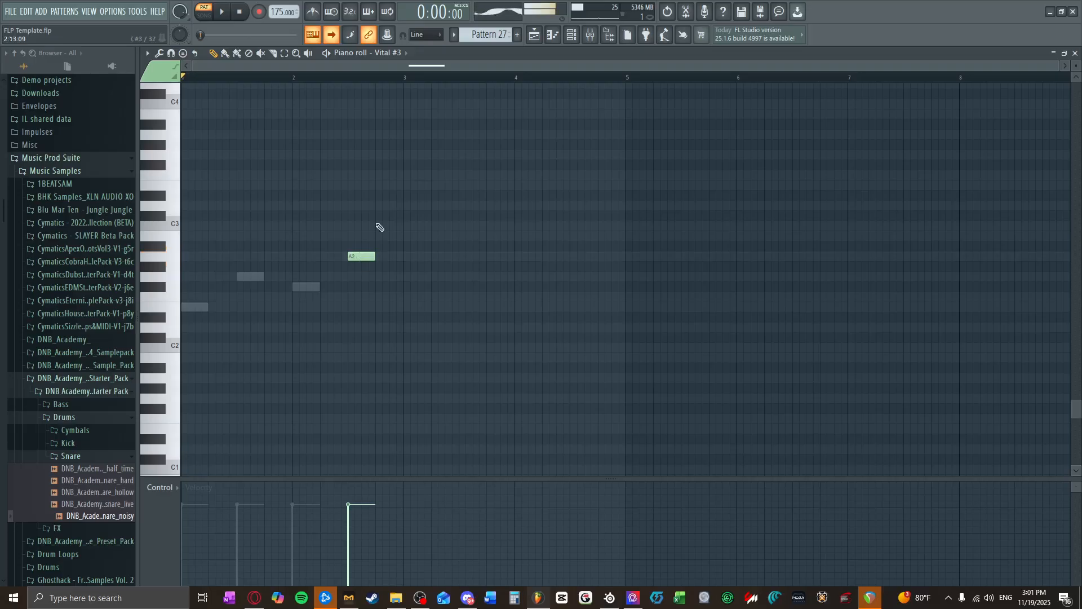
# Step: In the Vital #3 synth, raise LFO 1's middle point into a peak, set its tempo to 1/16 in Trigger mode and audition the pattern
pyautogui.click(572, 36)
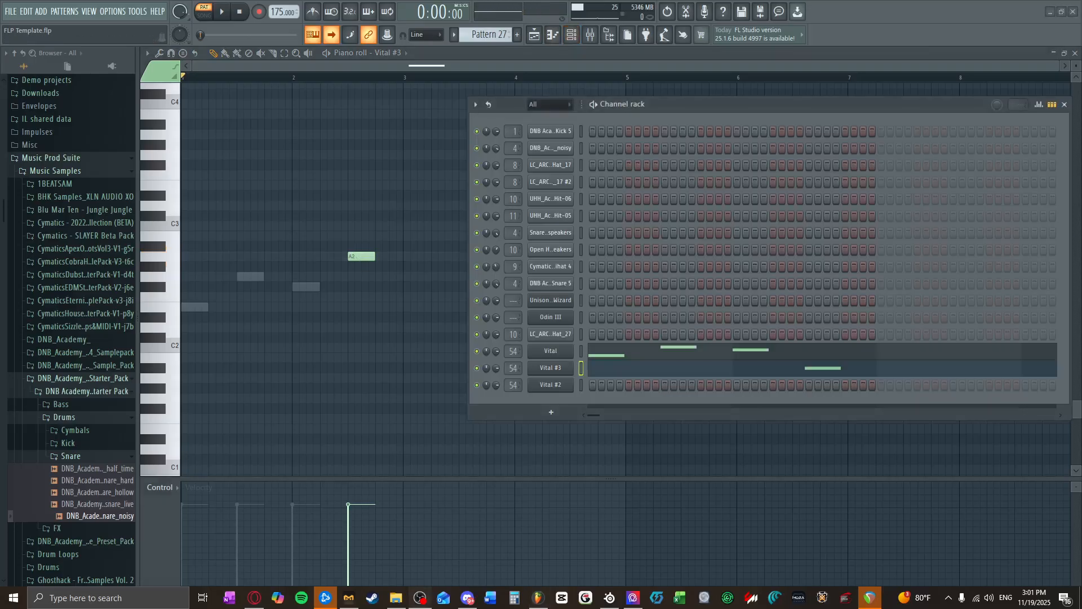
pyautogui.click(563, 368)
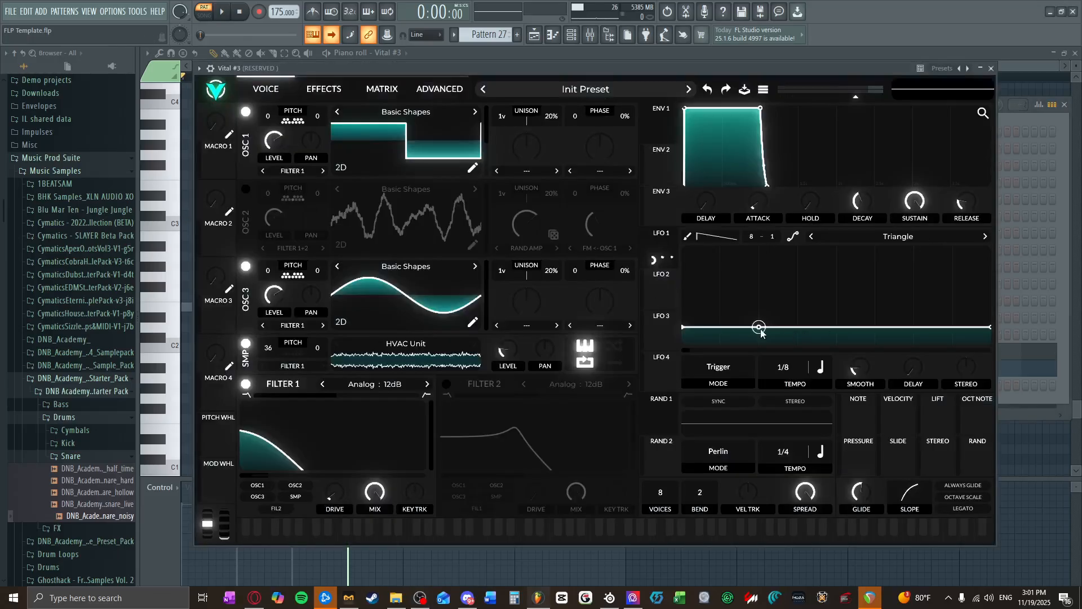
pyautogui.moveTo(837, 327); pyautogui.dragTo(837, 294)
pyautogui.click(750, 371)
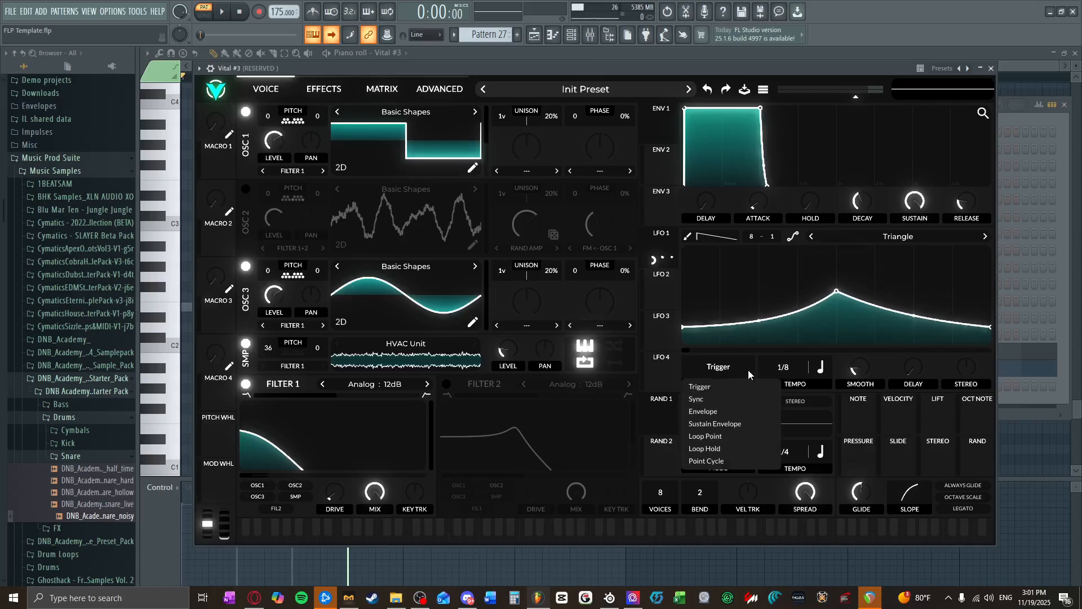
pyautogui.click(733, 412)
pyautogui.click(733, 376)
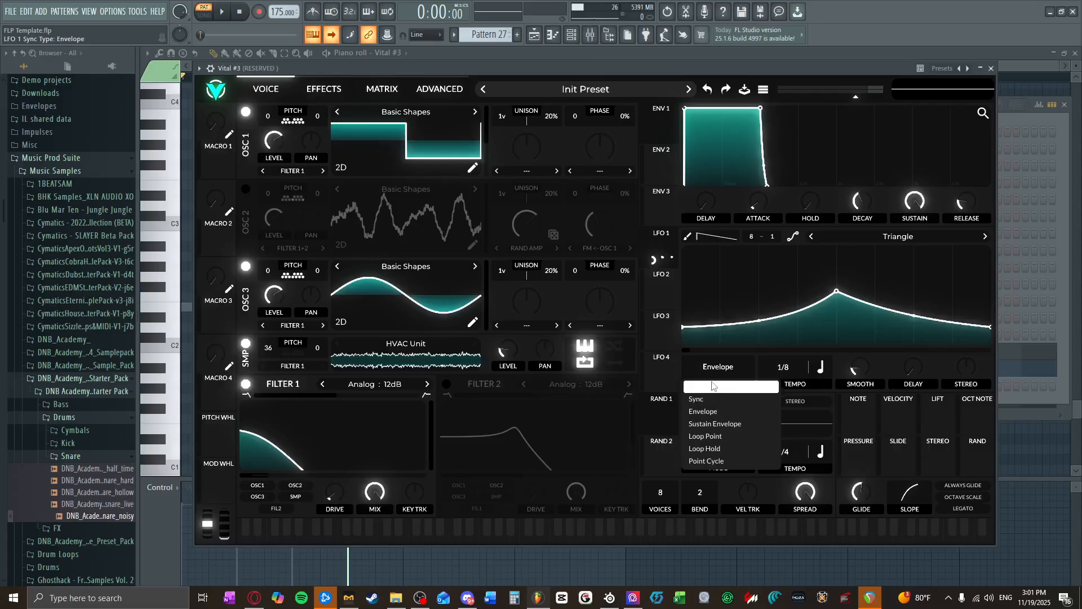
pyautogui.click(715, 387)
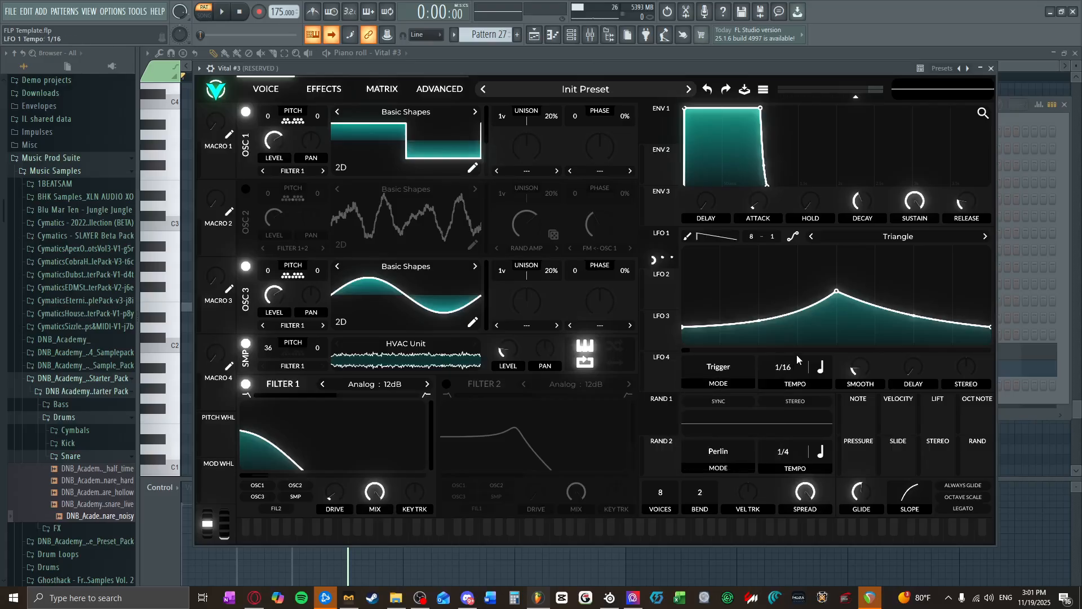
pyautogui.click(224, 17)
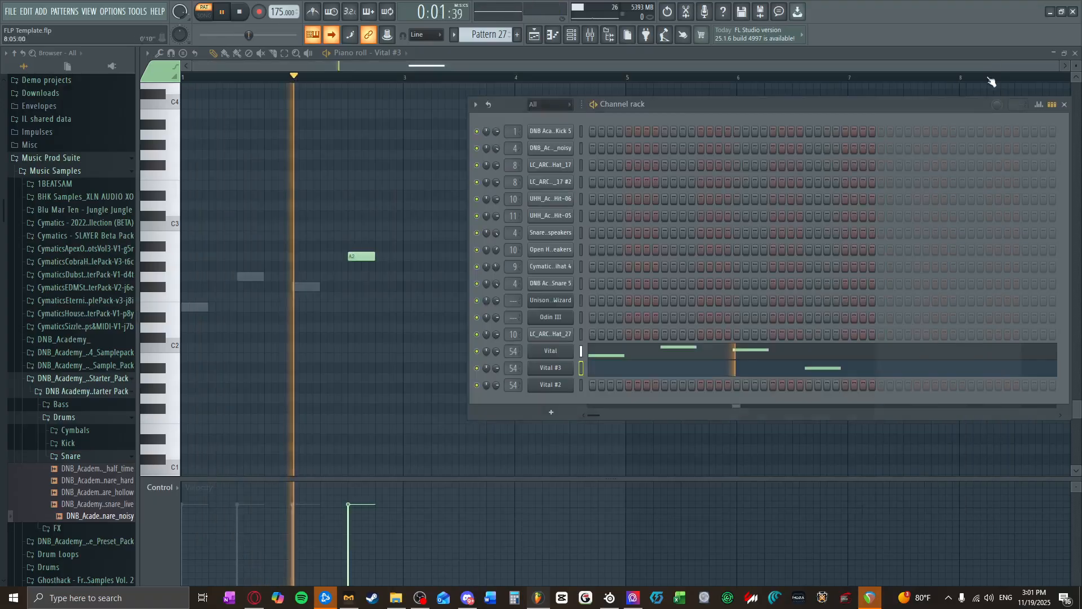
pyautogui.click(991, 68)
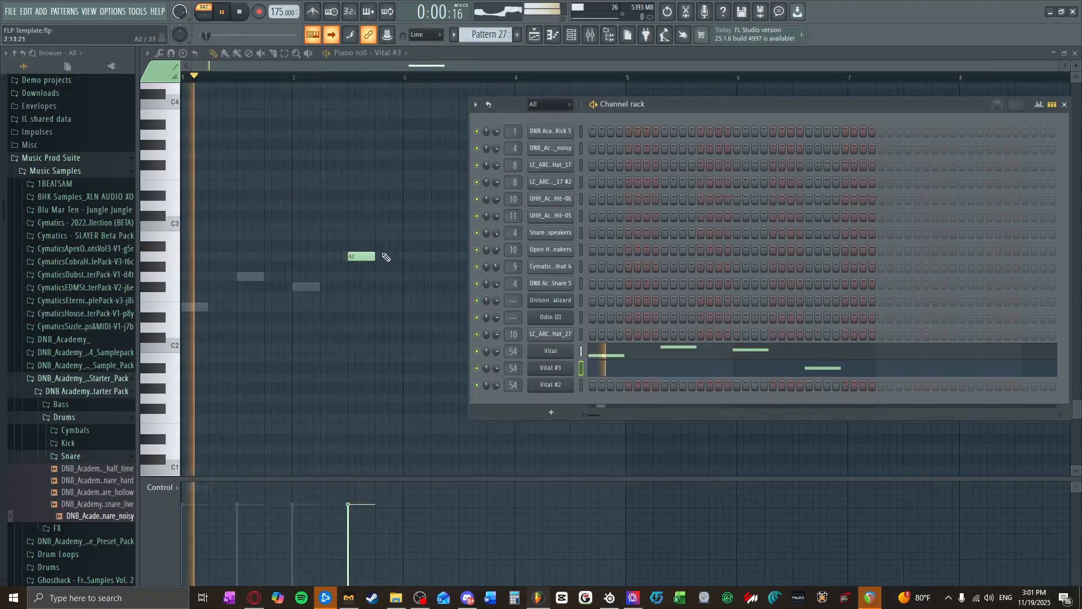
pyautogui.press('space')
# Step: Lengthen Vital #3's A2 note to two beats so it ends at bar 3, and audition the pattern
pyautogui.press('F6')
pyautogui.moveTo(374, 257); pyautogui.dragTo(405, 258)
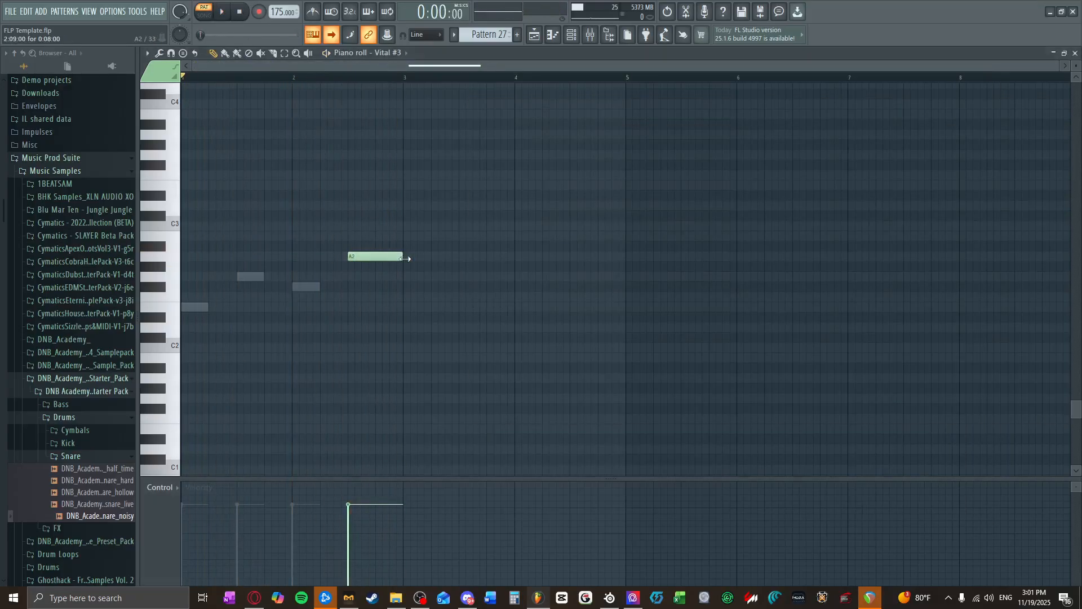
pyautogui.press('space')
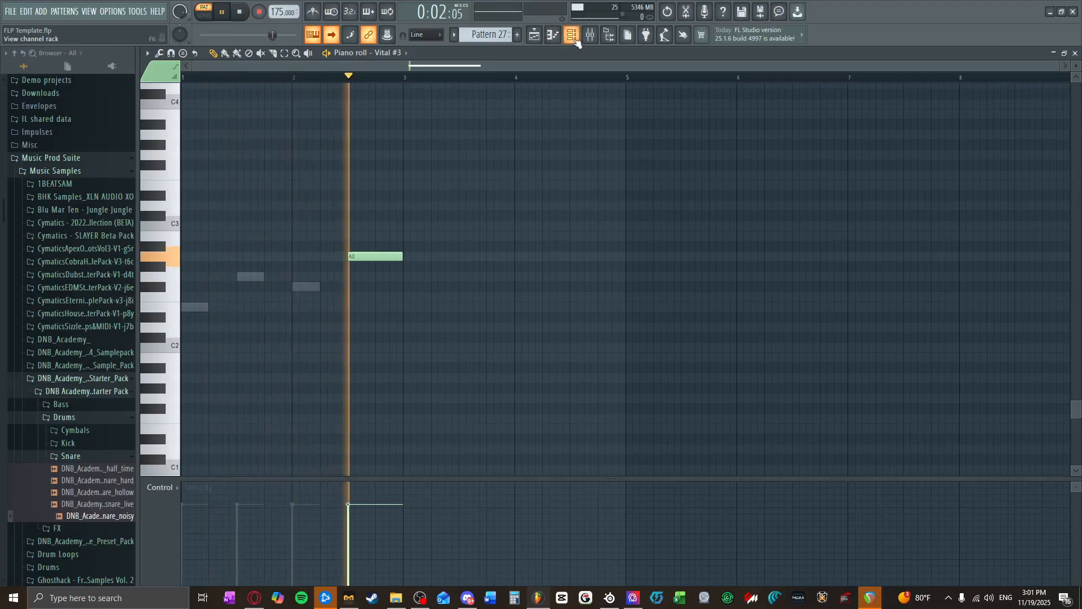
pyautogui.press('F6')
pyautogui.click(560, 368)
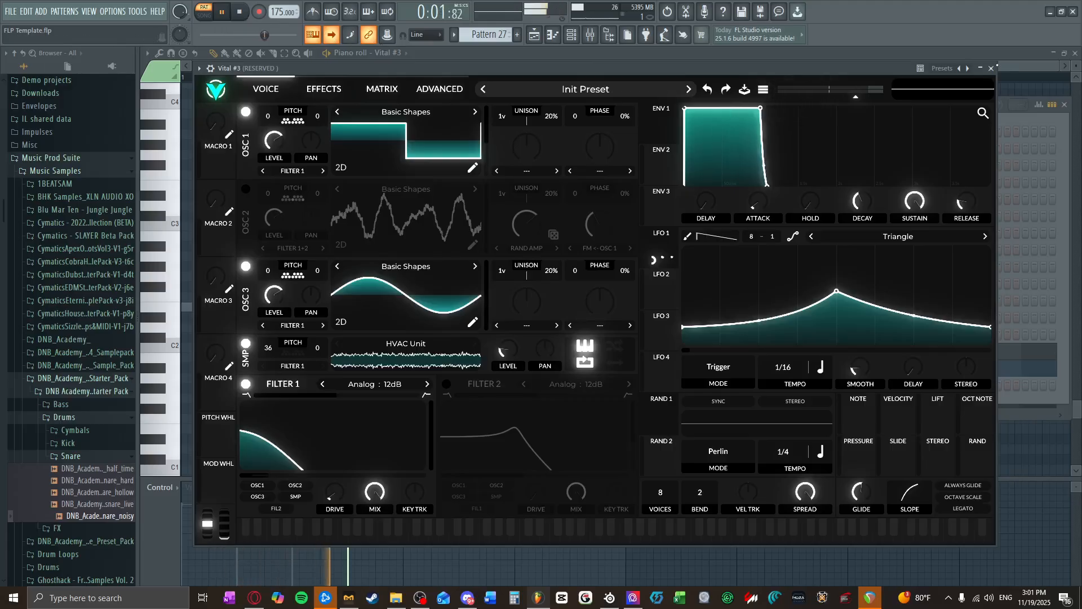
pyautogui.click(991, 68)
pyautogui.moveTo(400, 257); pyautogui.dragTo(397, 257)
pyautogui.scroll(4, 399, 268)
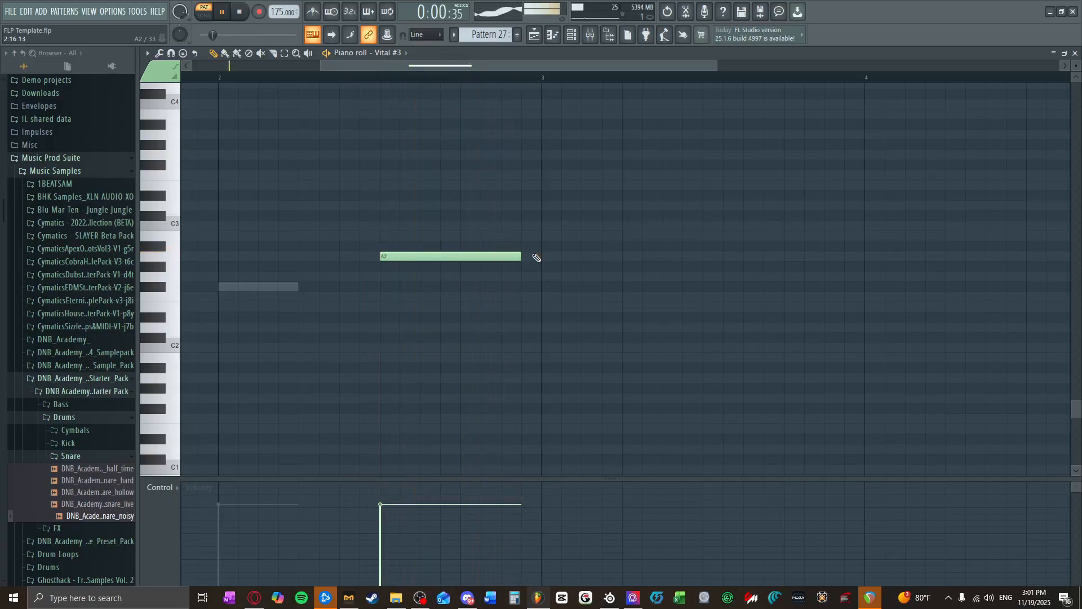
pyautogui.moveTo(517, 256); pyautogui.dragTo(542, 255)
pyautogui.scroll(-3, 349, 294)
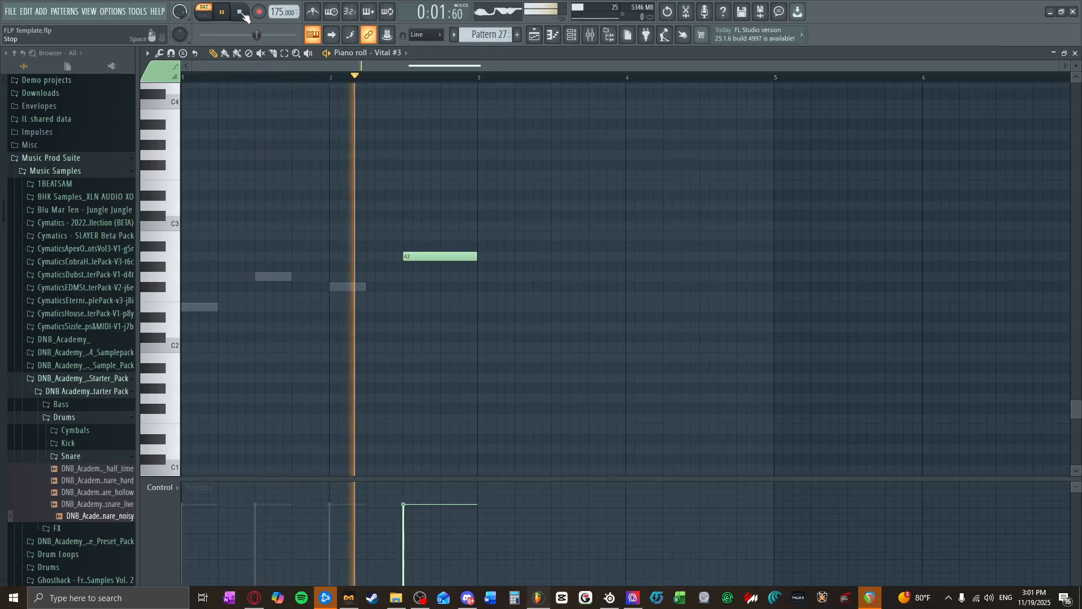
pyautogui.press('space')
# Step: In Vital #2's piano roll, add a one-beat A2 note on beat 2 of bar 2 and play the pattern
pyautogui.click(398, 53)
pyautogui.click(404, 242)
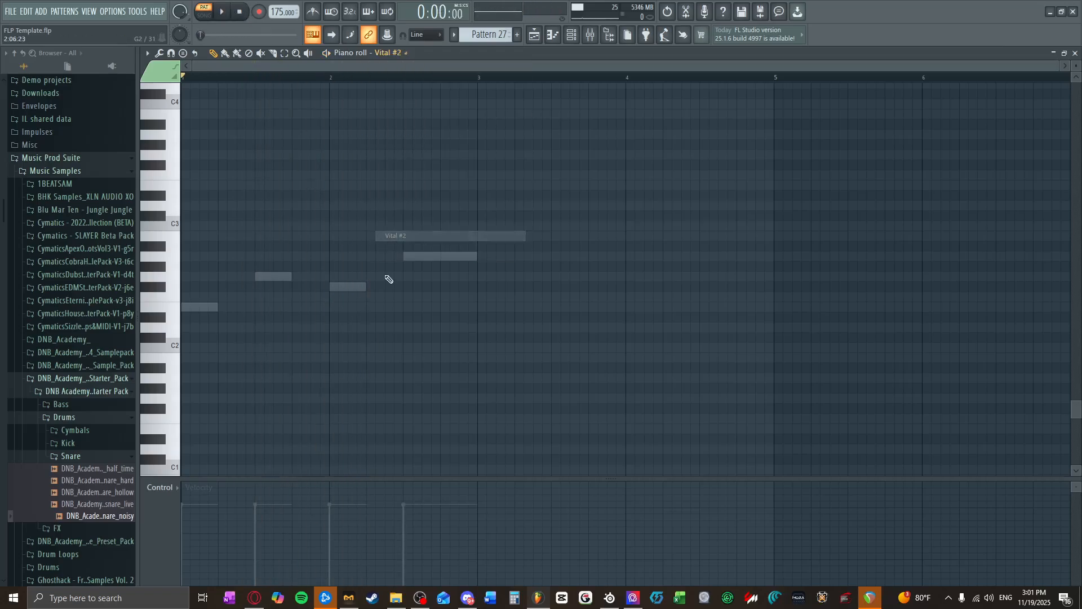
pyautogui.click(366, 265)
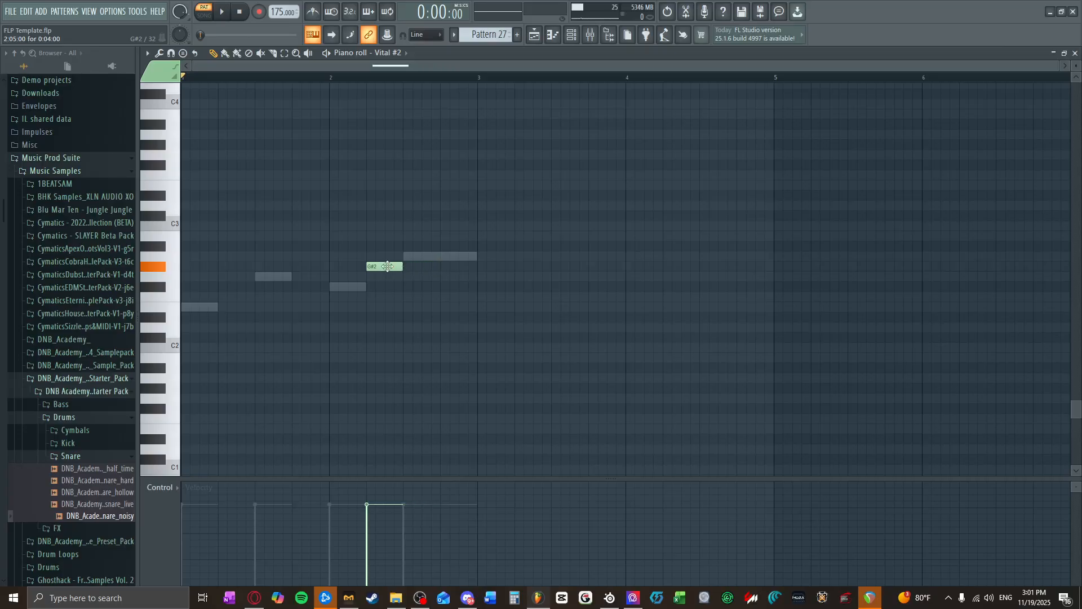
pyautogui.moveTo(387, 266)
pyautogui.mouseDown()
pyautogui.moveTo(387, 246)
pyautogui.moveTo(393, 263)
pyautogui.mouseUp()
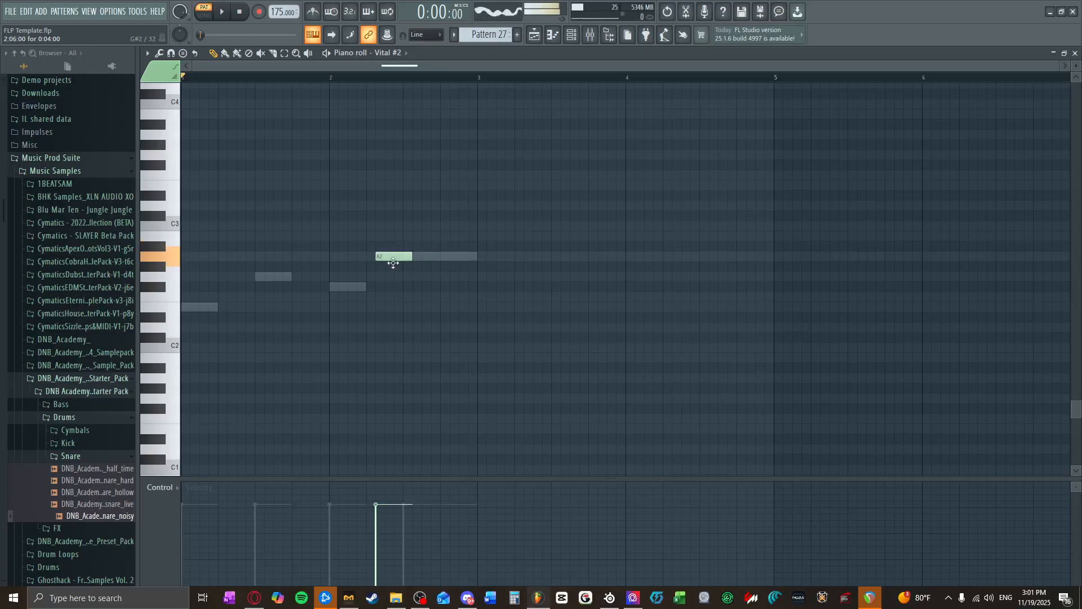
pyautogui.click(228, 15)
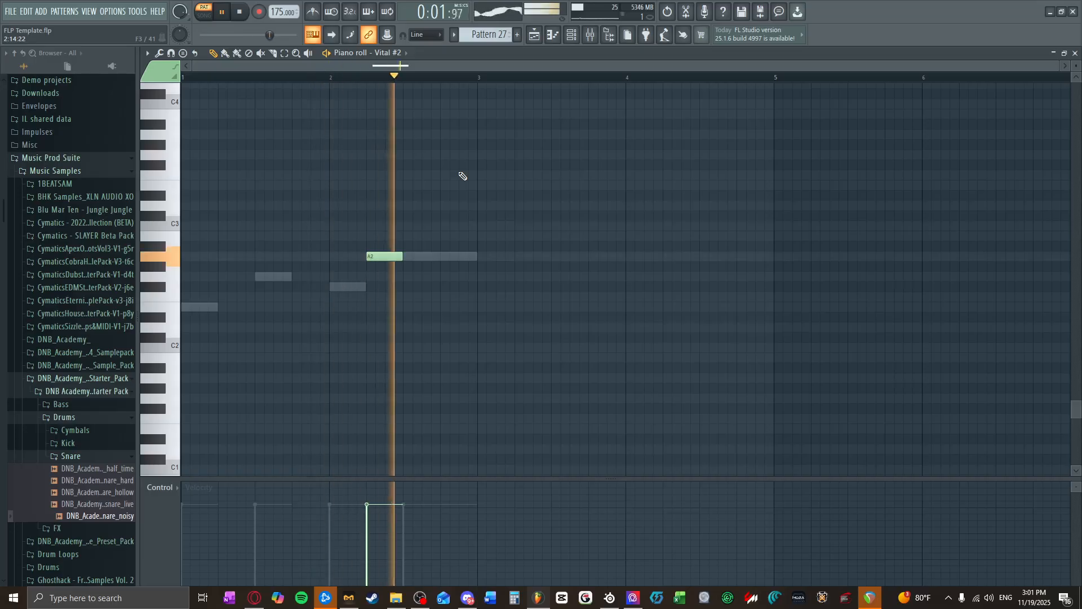
# Step: Place a Pattern 27 clip at bar 1 of Track 7 in the playlist and recolour the pattern
pyautogui.click(1074, 54)
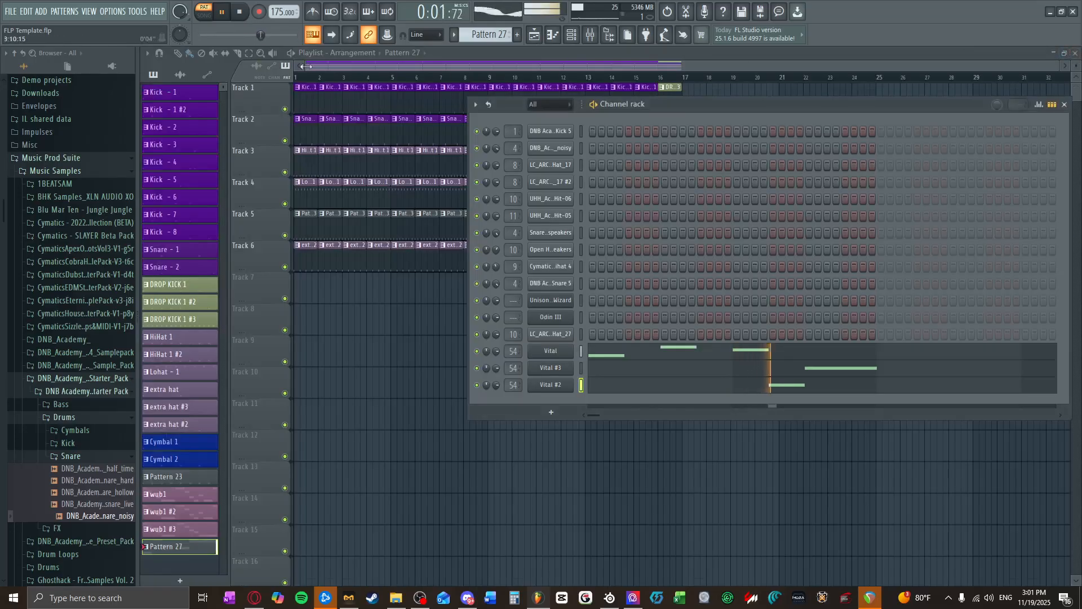
pyautogui.click(1064, 104)
pyautogui.moveTo(354, 281); pyautogui.dragTo(306, 300)
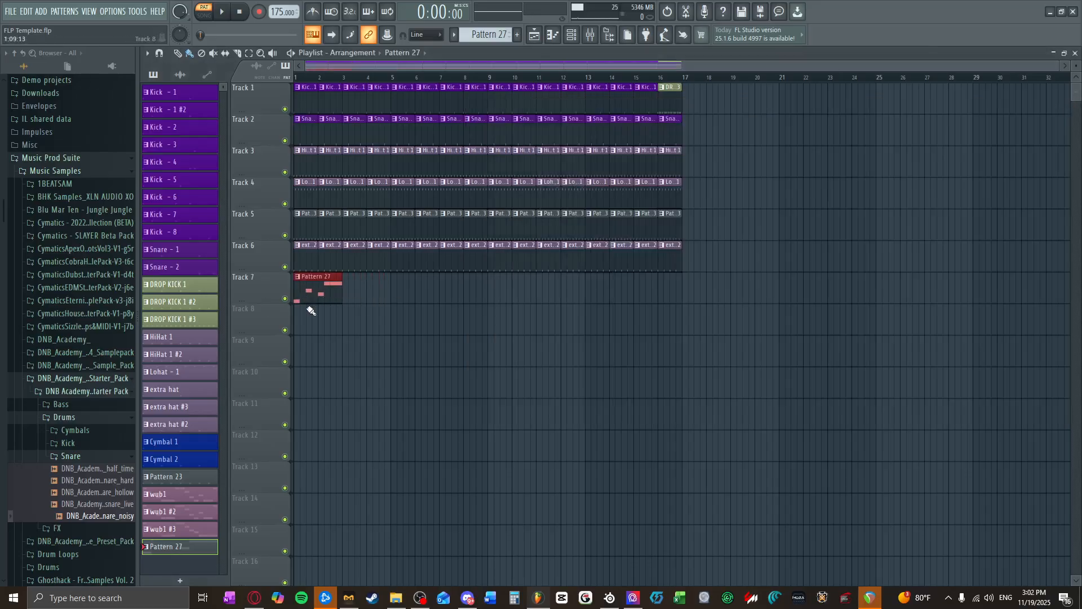
pyautogui.rightClick(207, 548)
pyautogui.click(236, 418)
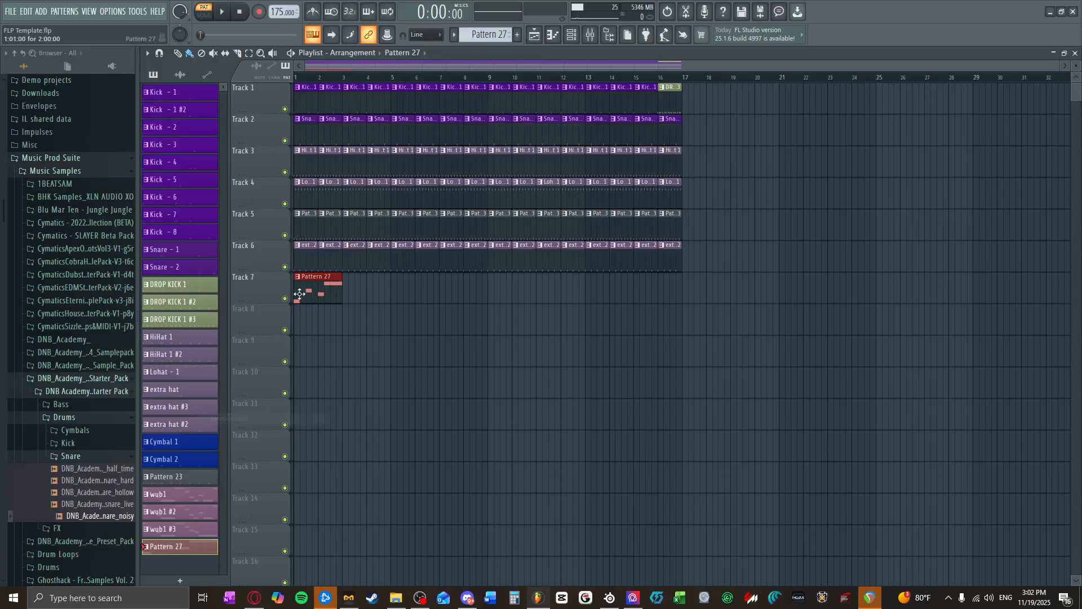
# Step: Try repeating the Pattern 27 clip along Track 7 through bar 8 during song playback, and undo the added copies
pyautogui.click(219, 20)
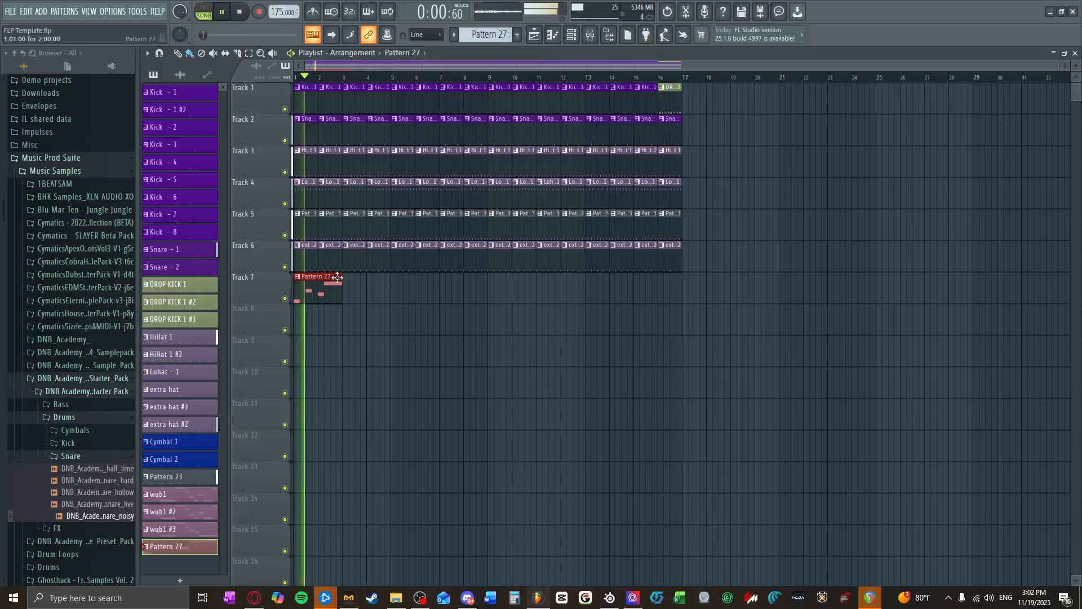
pyautogui.moveTo(347, 291); pyautogui.dragTo(441, 293)
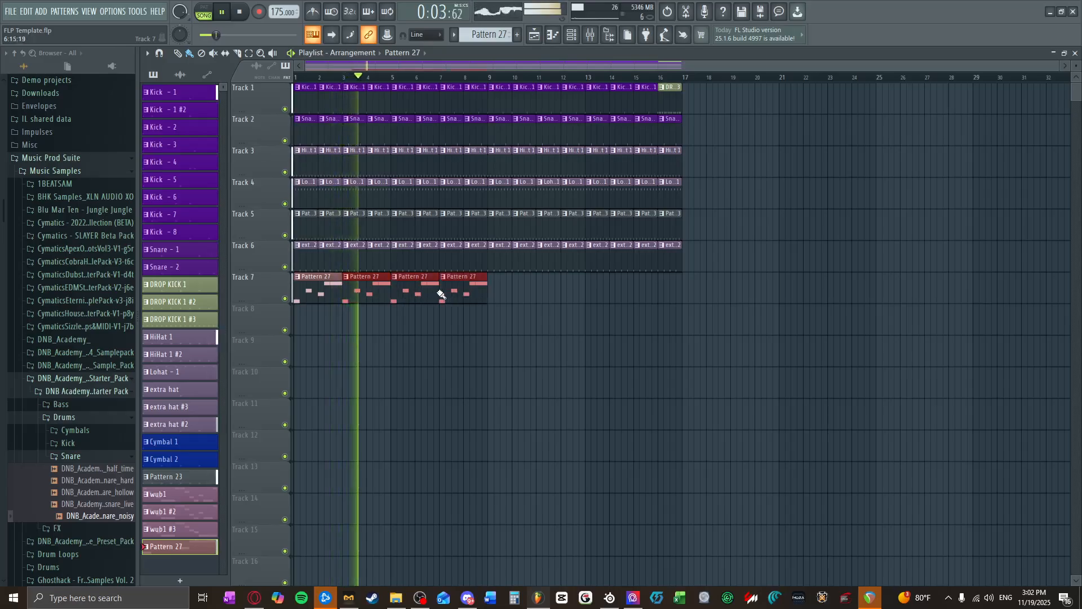
pyautogui.click(241, 12)
pyautogui.hotkey('ctrl', 'z')
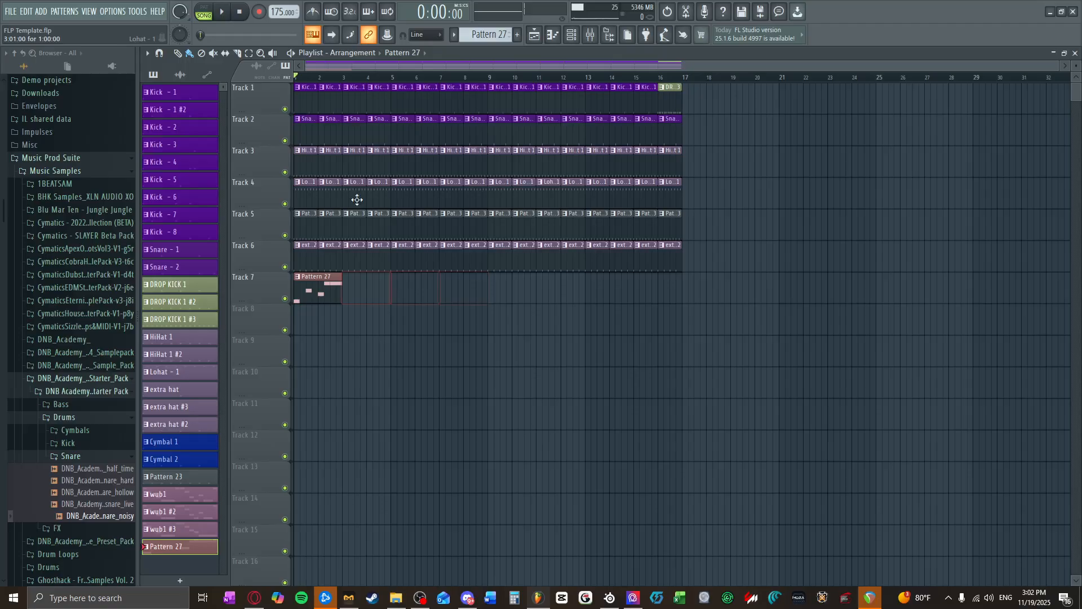
# Step: In Vital's piano roll, duplicate Pattern 27's two-bar phrase three times so it fills eight bars
pyautogui.click(573, 36)
pyautogui.click(651, 352)
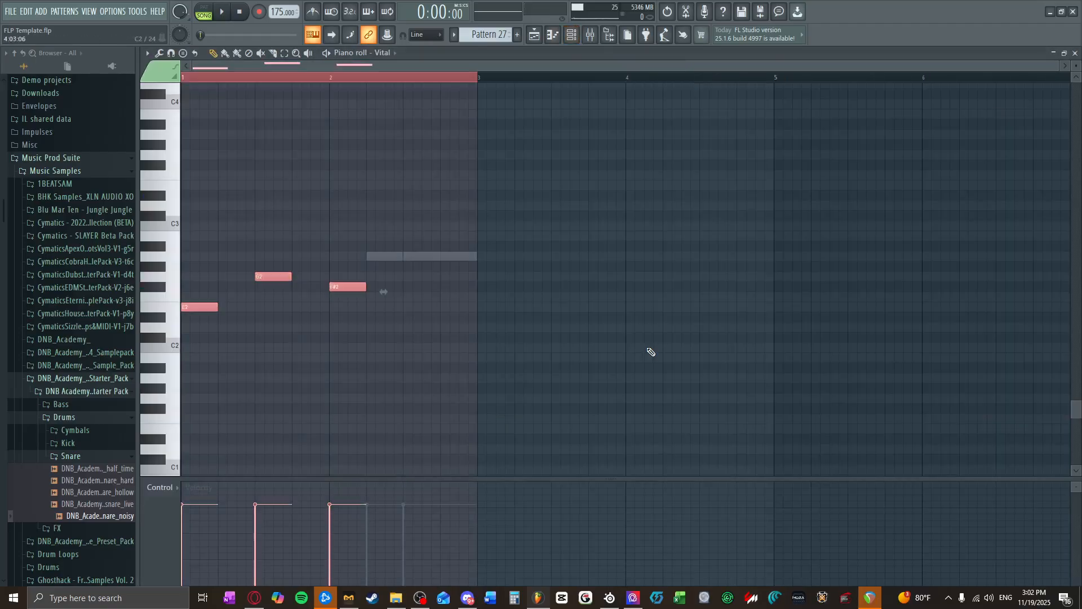
pyautogui.hotkey('ctrl', 'b')
pyautogui.hotkey('ctrl', 'b')
pyautogui.hotkey('ctrl', 'b')
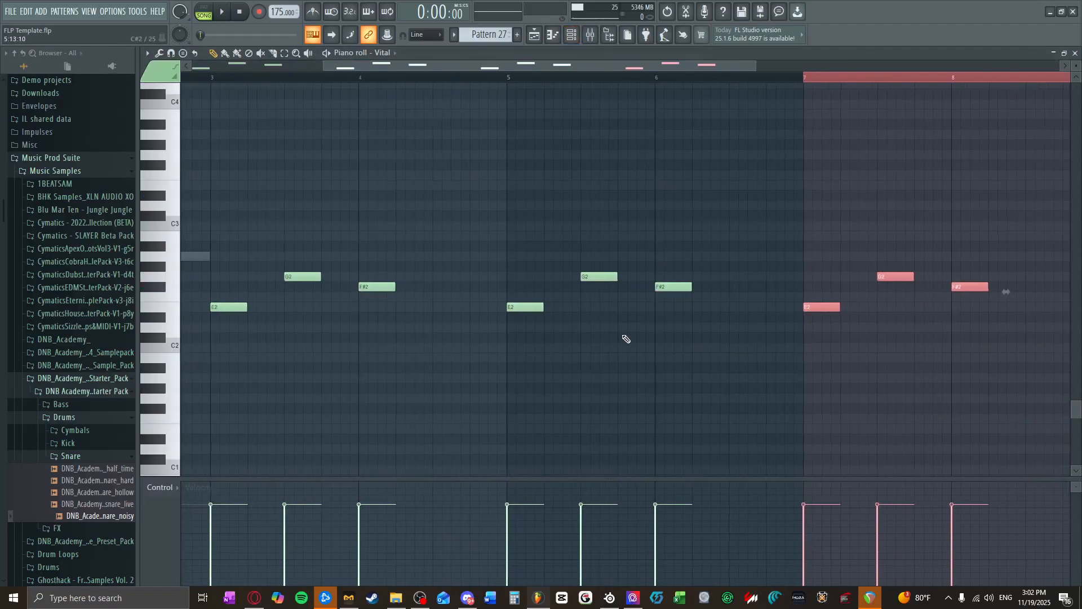
# Step: In Vital #3's piano roll, add two-beat A2 notes on beat 3 of bars 4, 6 and 8
pyautogui.click(373, 53)
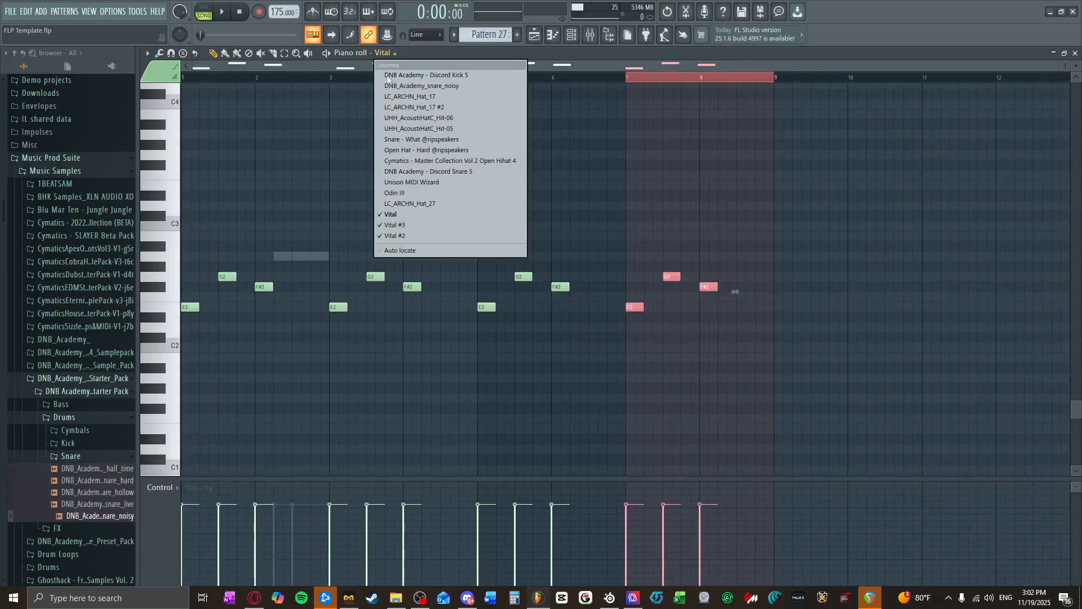
pyautogui.click(405, 225)
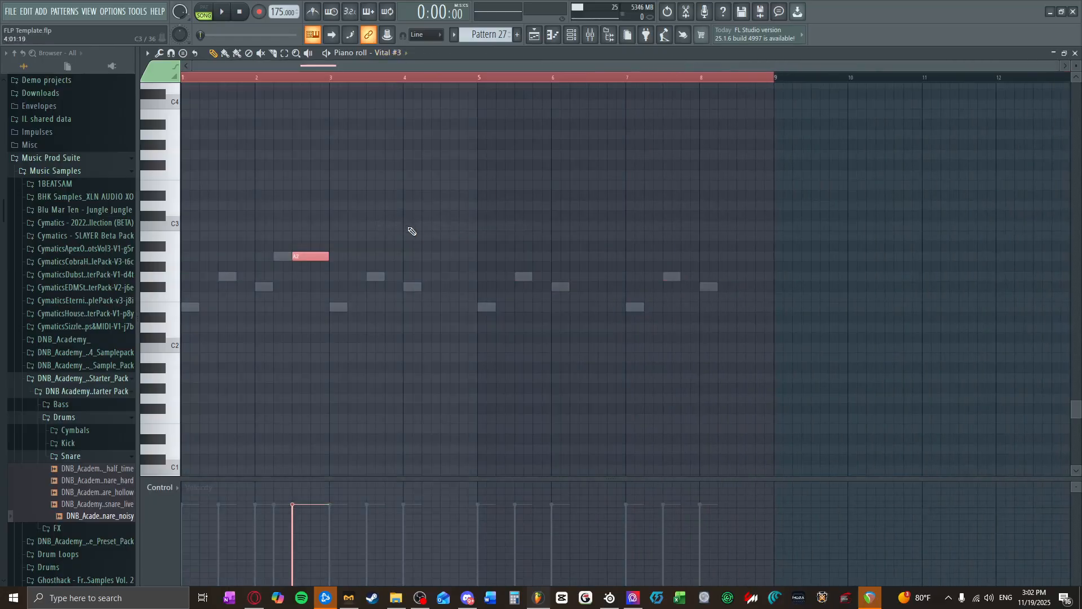
pyautogui.click(448, 258)
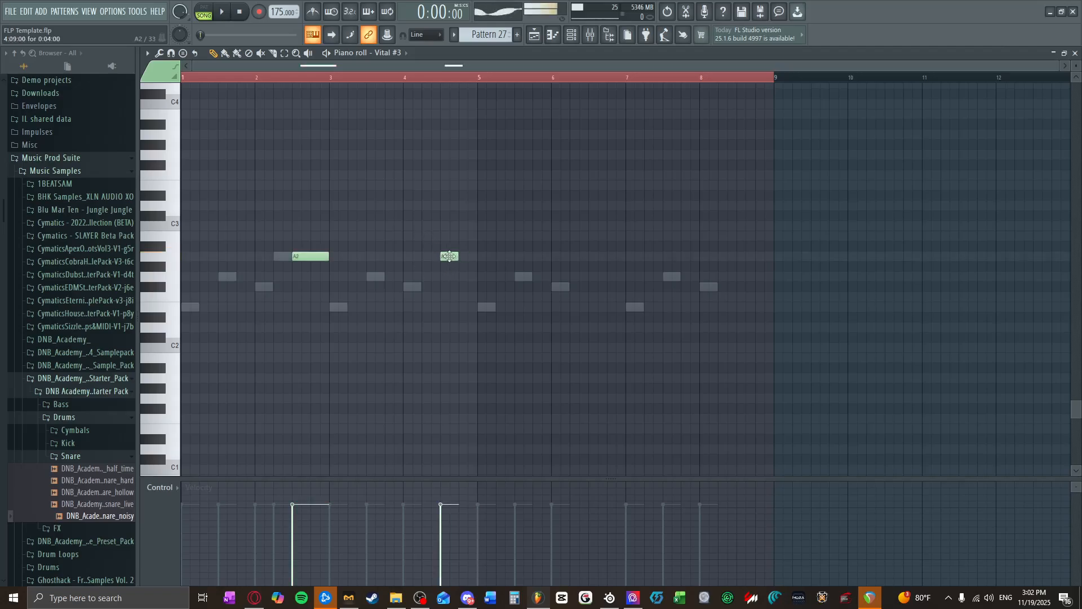
pyautogui.click(622, 259)
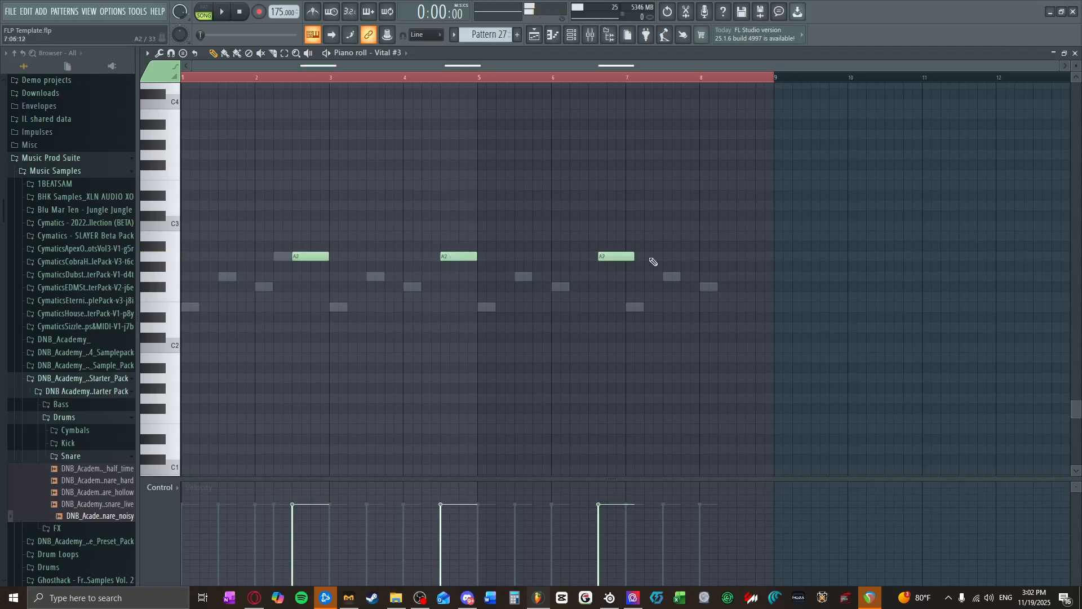
pyautogui.click(752, 256)
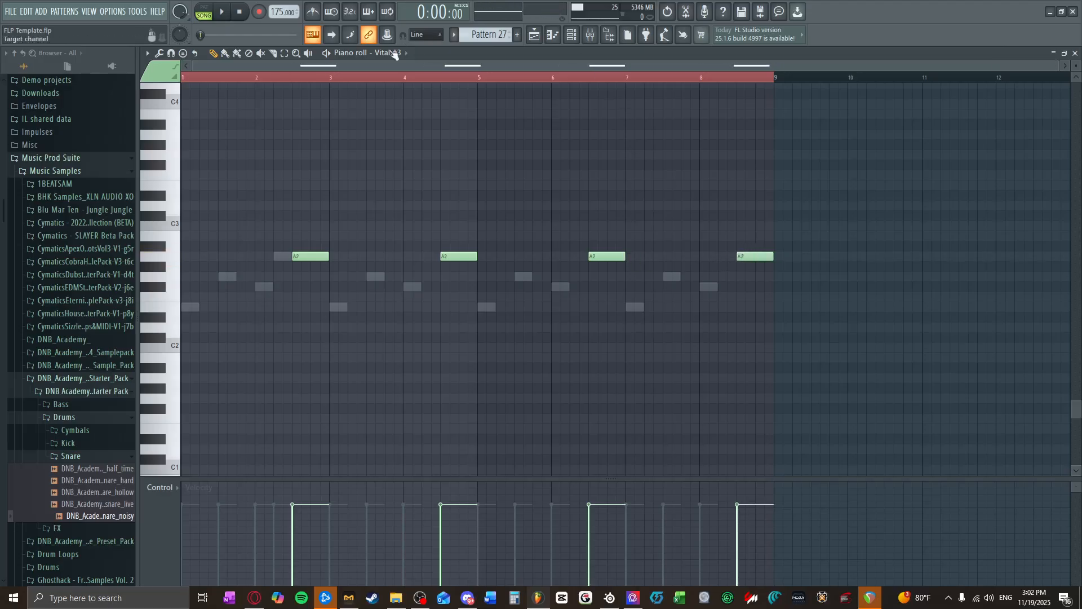
# Step: In Vital #2's piano roll, add one-beat A2 notes on beat 2 of bars 4, 6 and 8, and audition the pattern
pyautogui.click(394, 53)
pyautogui.click(411, 236)
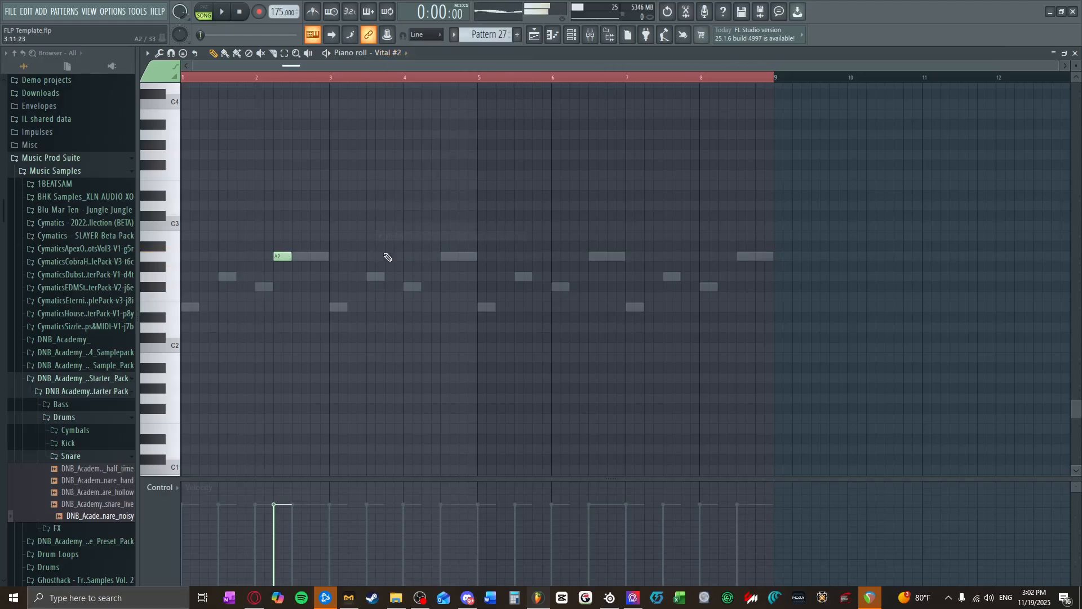
pyautogui.click(433, 257)
pyautogui.moveTo(433, 256); pyautogui.dragTo(423, 257)
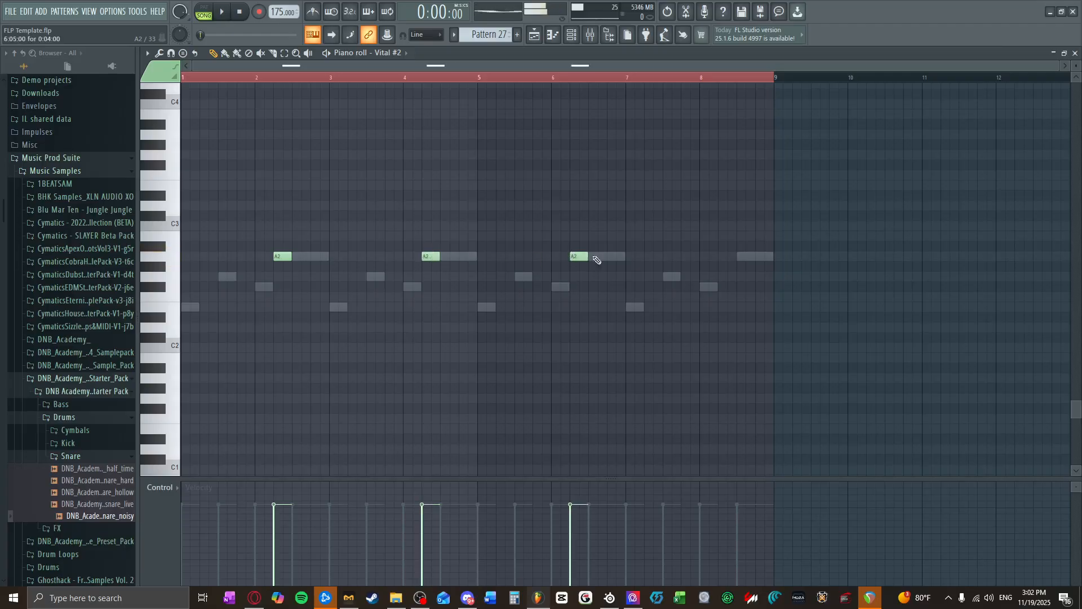
pyautogui.click(224, 11)
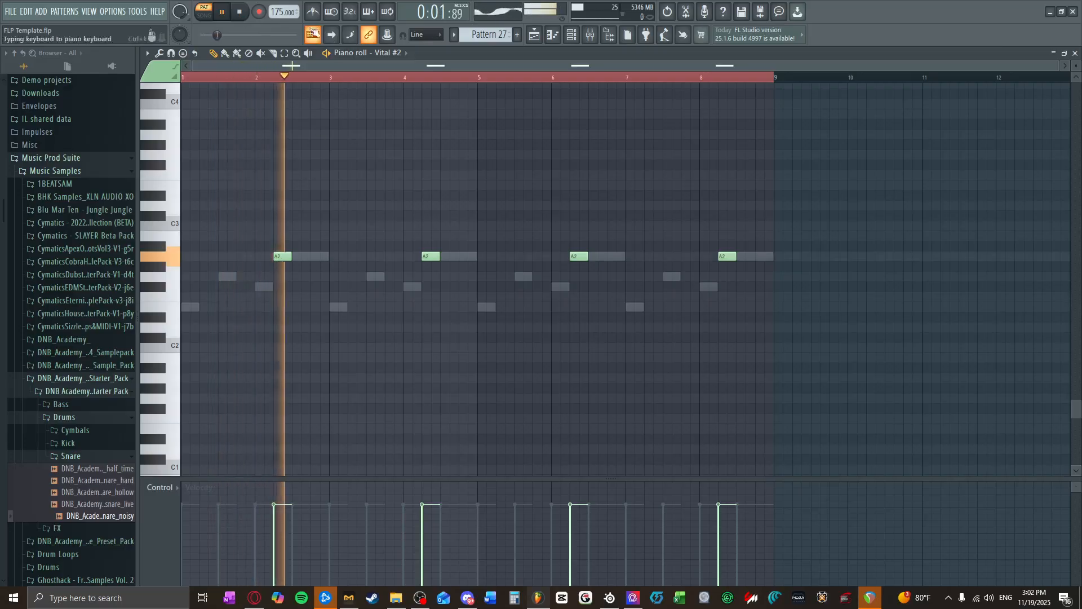
pyautogui.click(241, 12)
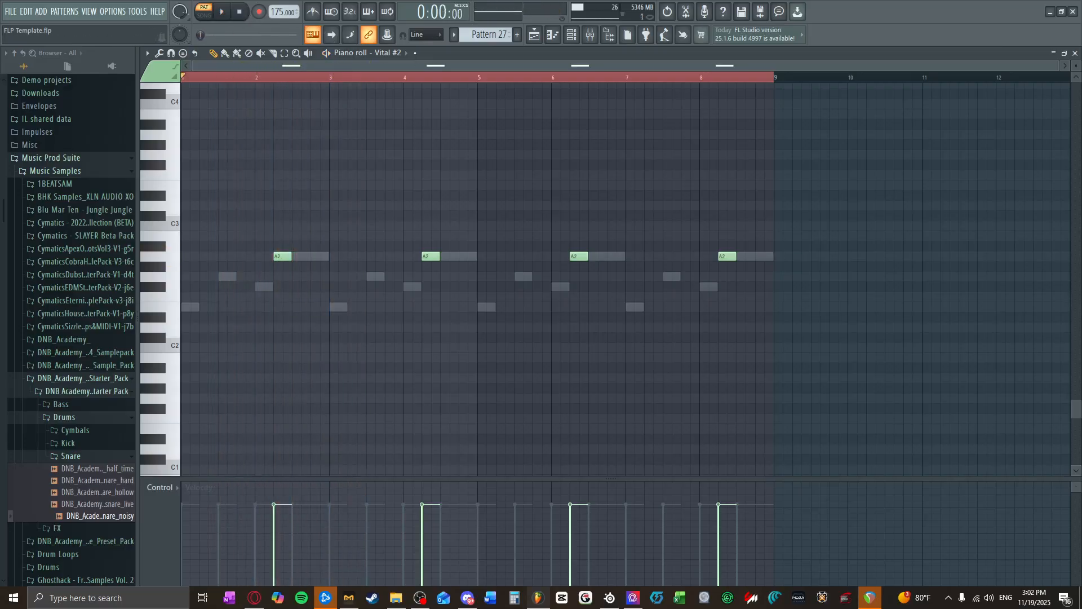
# Step: In Vital's bar 3, add E2 on beat 2, two half-beat G2 notes on beat 3 and G2 on beat 4, and audition
pyautogui.click(401, 52)
pyautogui.click(407, 214)
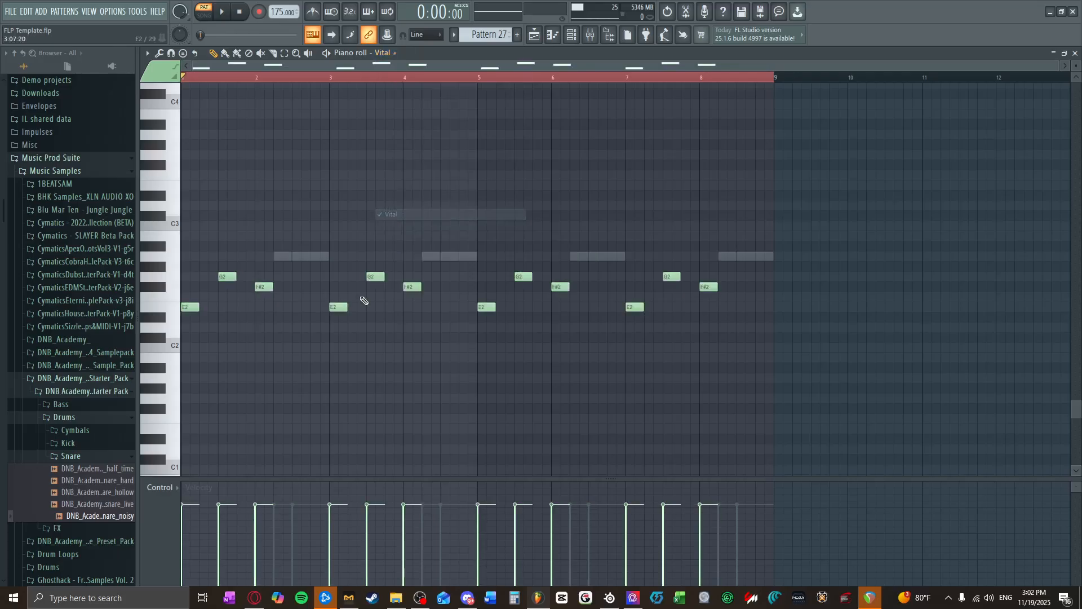
pyautogui.moveTo(365, 307); pyautogui.dragTo(356, 307)
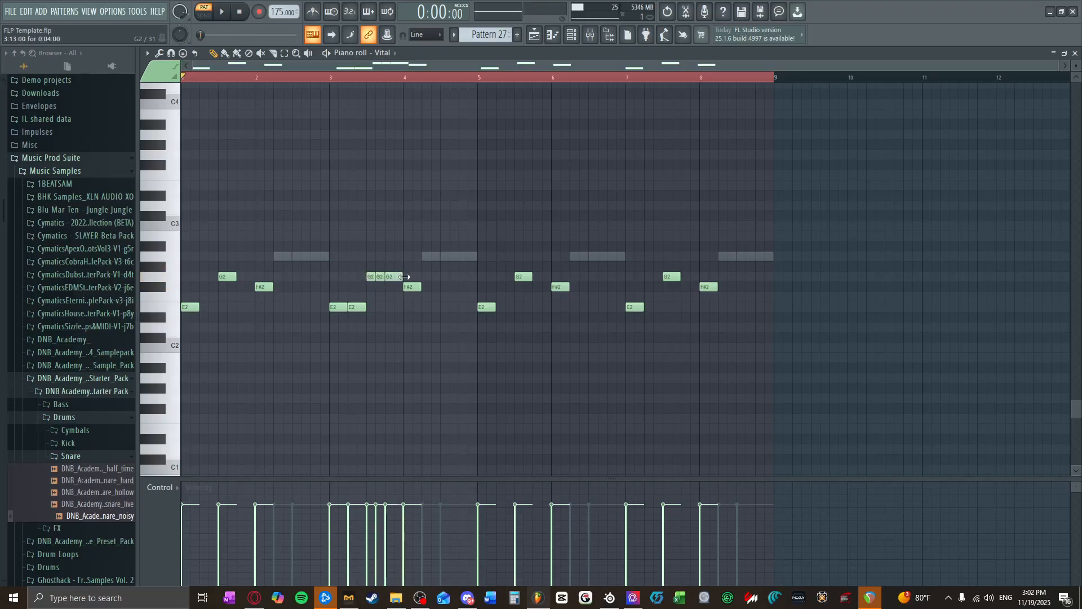
pyautogui.click(223, 12)
pyautogui.scroll(2, 394, 248)
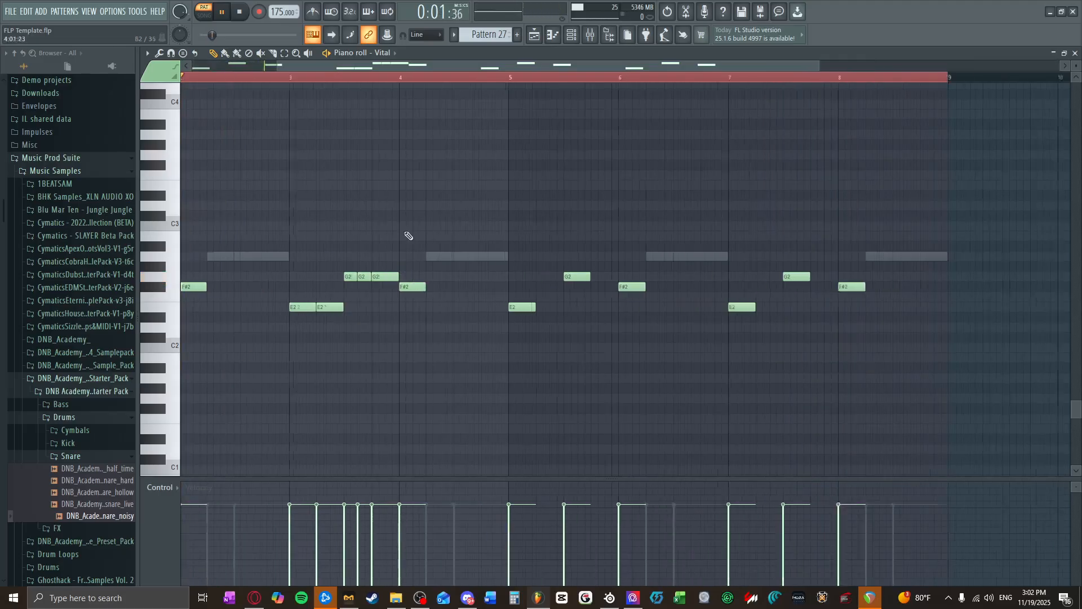
pyautogui.click(240, 12)
# Step: In Vital #2's piano roll, add one-beat G2 and F#2 notes on beats 2 and 4 of bar 5, and play the pattern
pyautogui.click(399, 54)
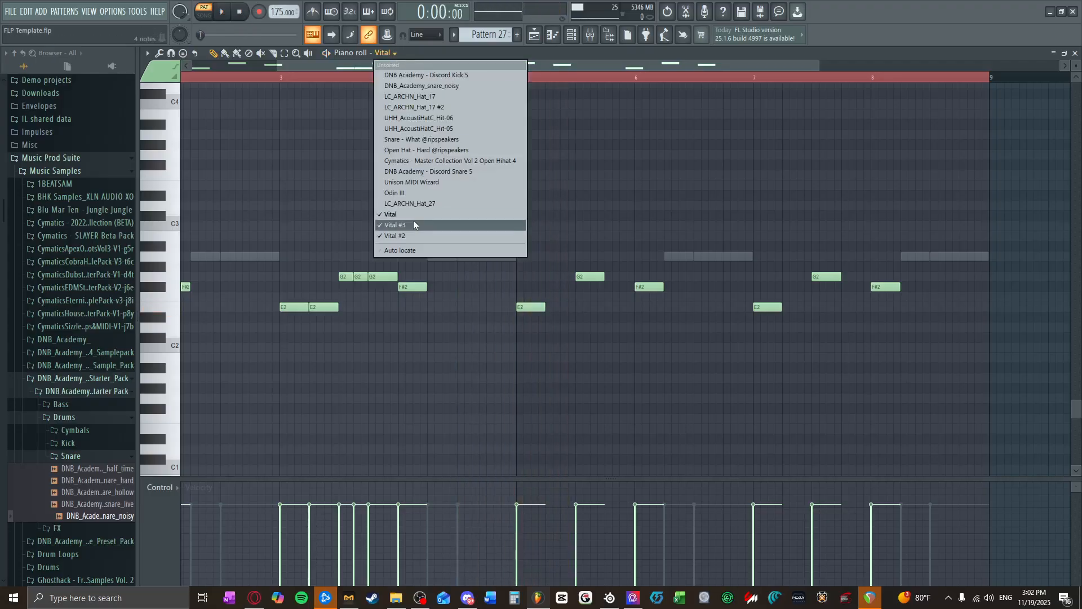
pyautogui.click(397, 216)
pyautogui.click(393, 54)
pyautogui.click(395, 236)
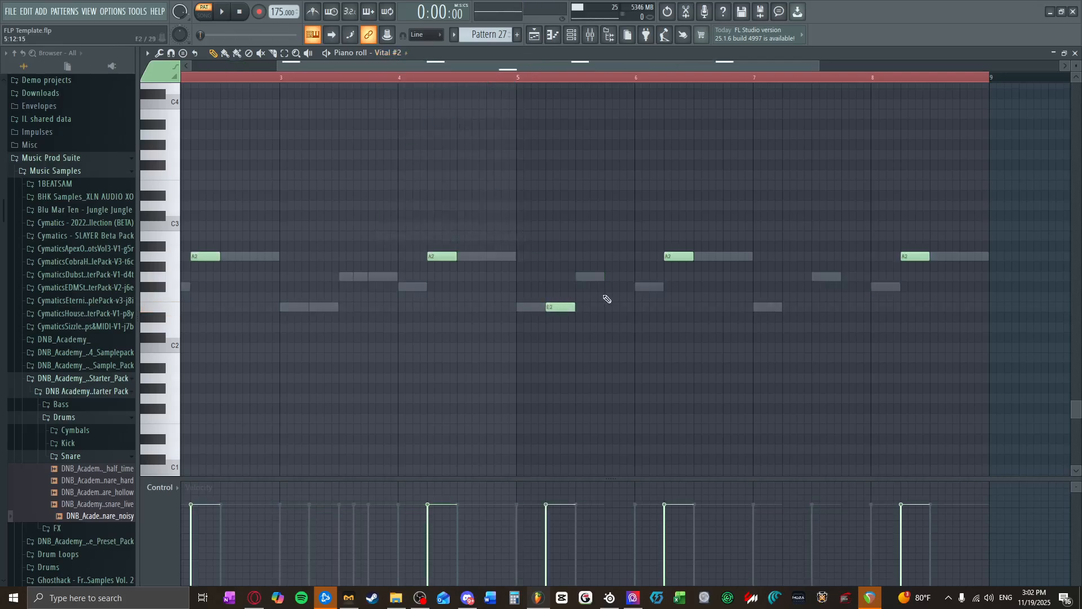
pyautogui.moveTo(562, 309); pyautogui.dragTo(562, 273)
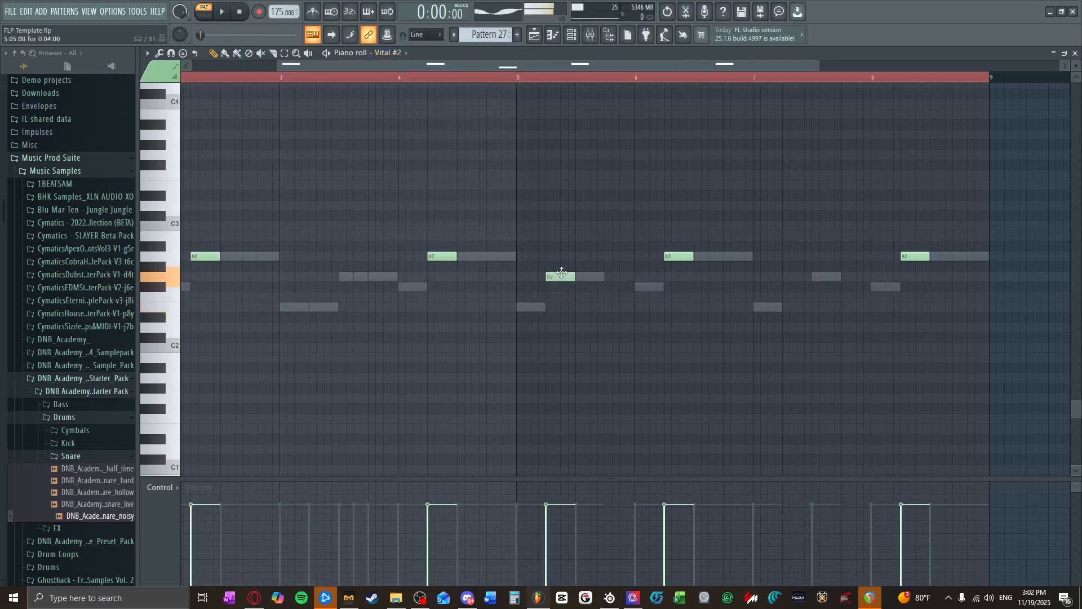
pyautogui.click(605, 286)
pyautogui.scroll(-2, 486, 162)
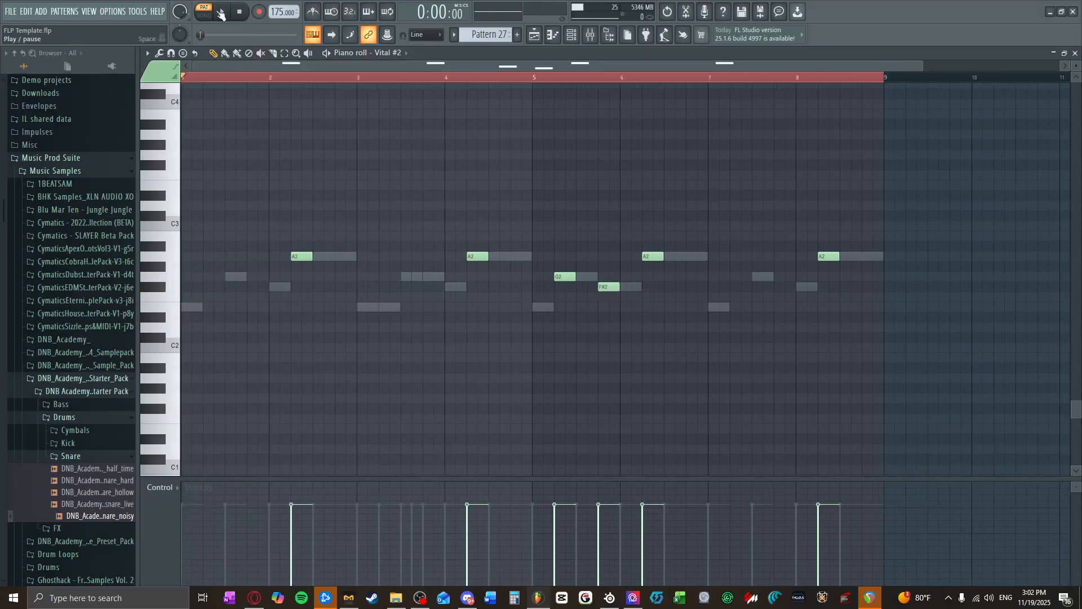
pyautogui.press('space')
# Step: In Vital #3's piano roll, add one-beat E2 and G2 notes on beats 2 and 4 of bar 7, and audition the pattern
pyautogui.click(407, 53)
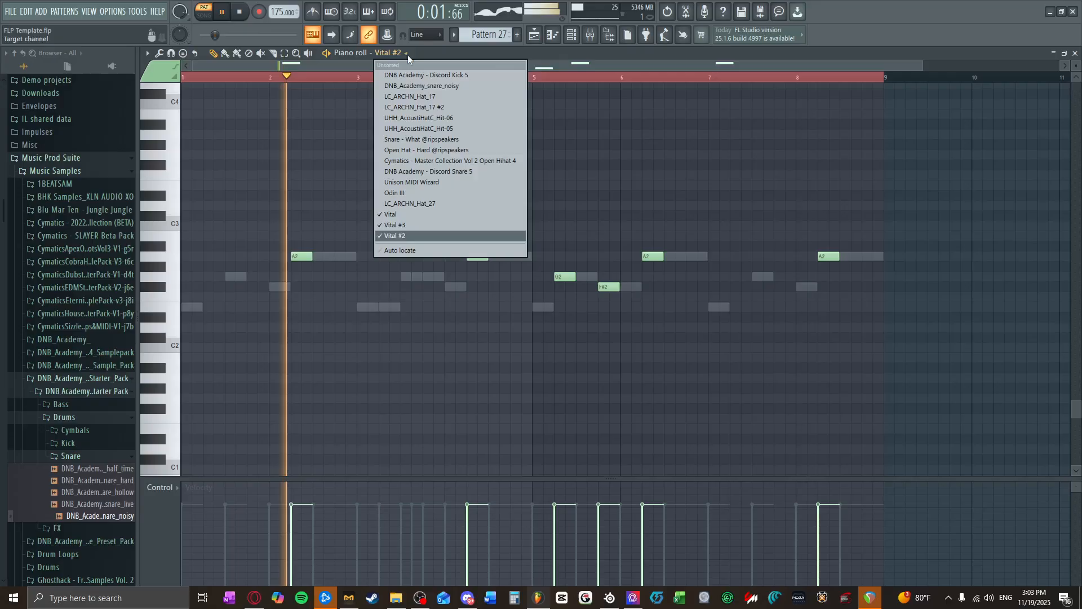
pyautogui.click(413, 224)
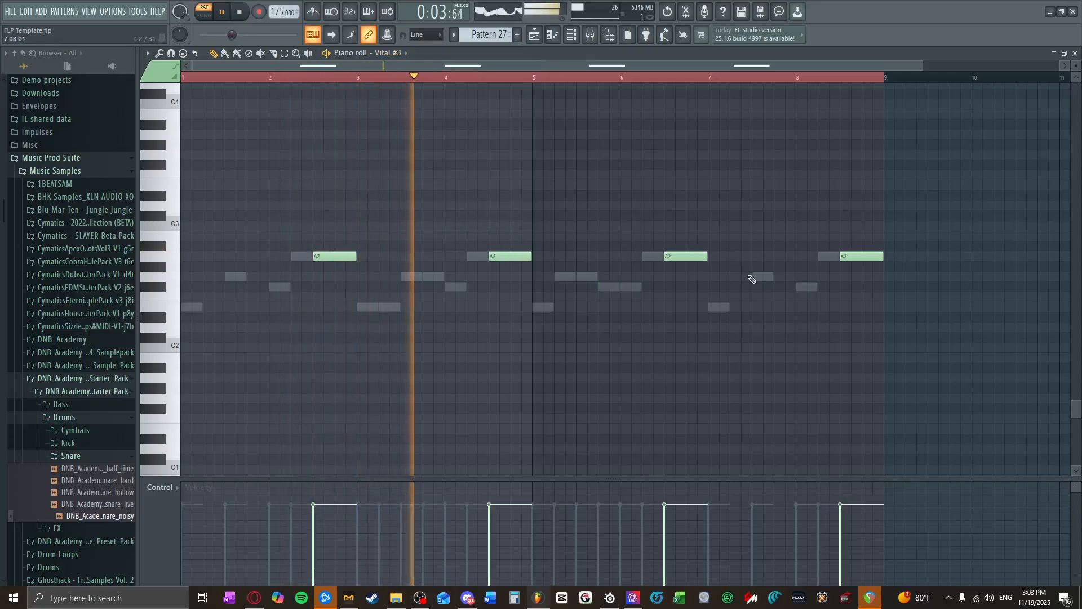
pyautogui.scroll(1, 684, 278)
pyautogui.click(635, 308)
pyautogui.click(697, 277)
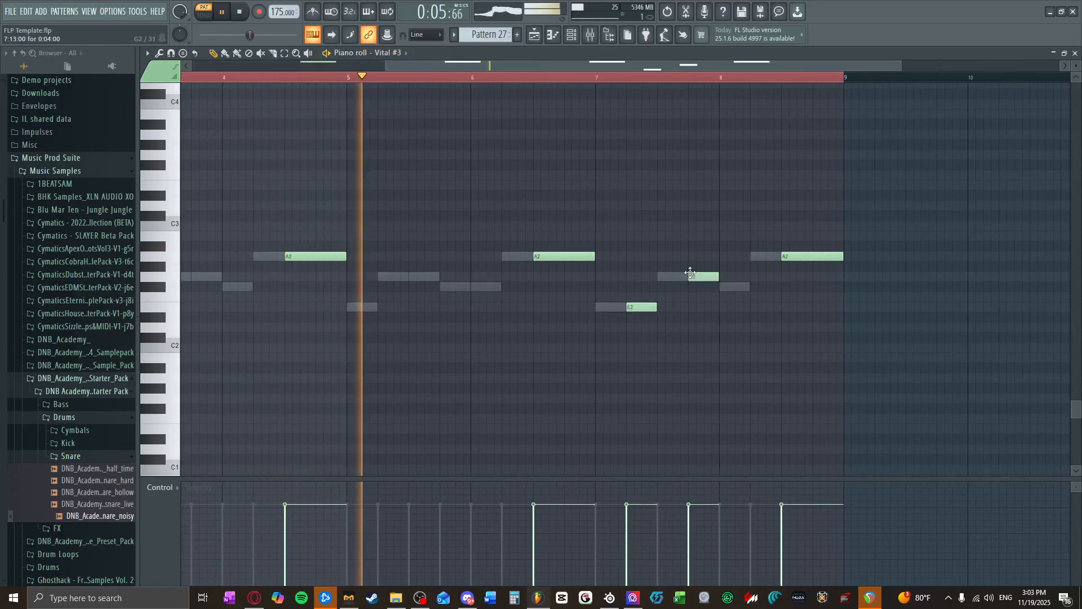
pyautogui.scroll(-1, 758, 307)
pyautogui.scroll(-1, 755, 312)
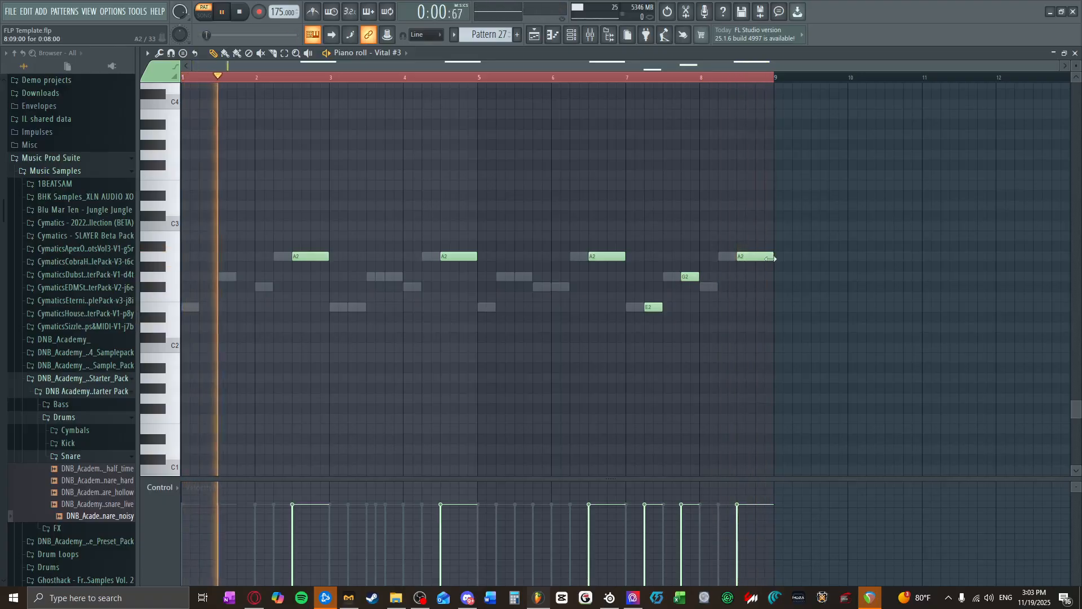
pyautogui.click(240, 12)
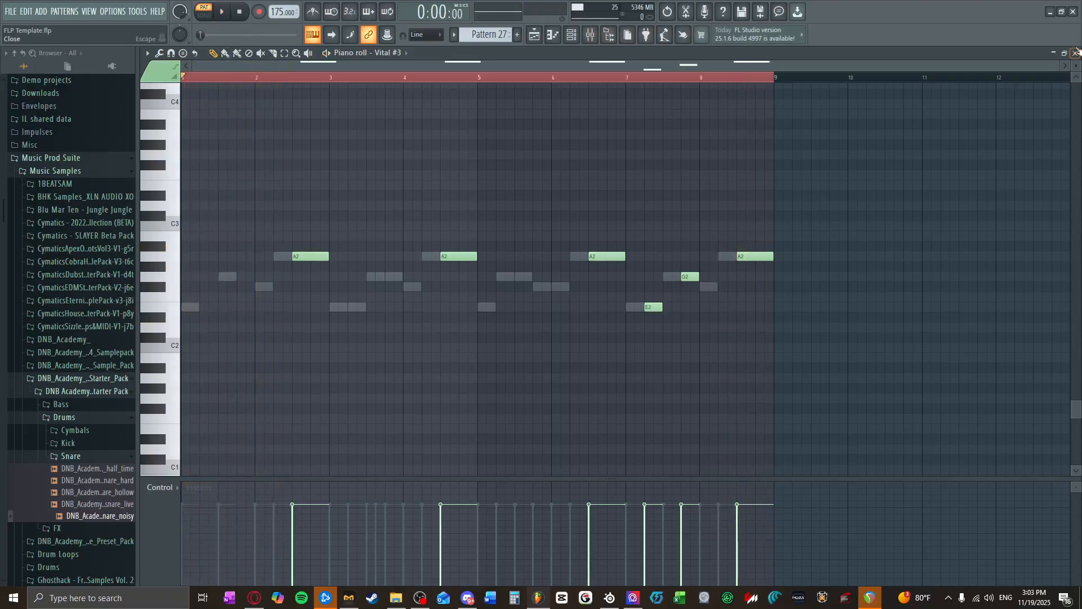
# Step: Add a second Pattern 27 clip at bar 9 of Track 7 in the playlist and play the arrangement in song mode
pyautogui.click(1076, 51)
pyautogui.click(1065, 105)
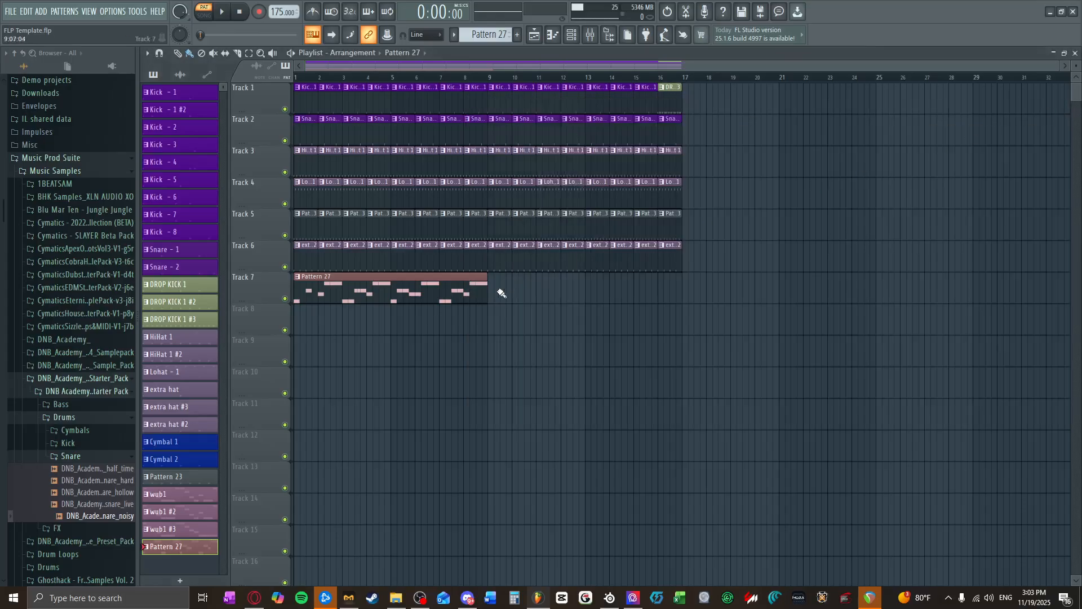
pyautogui.click(519, 290)
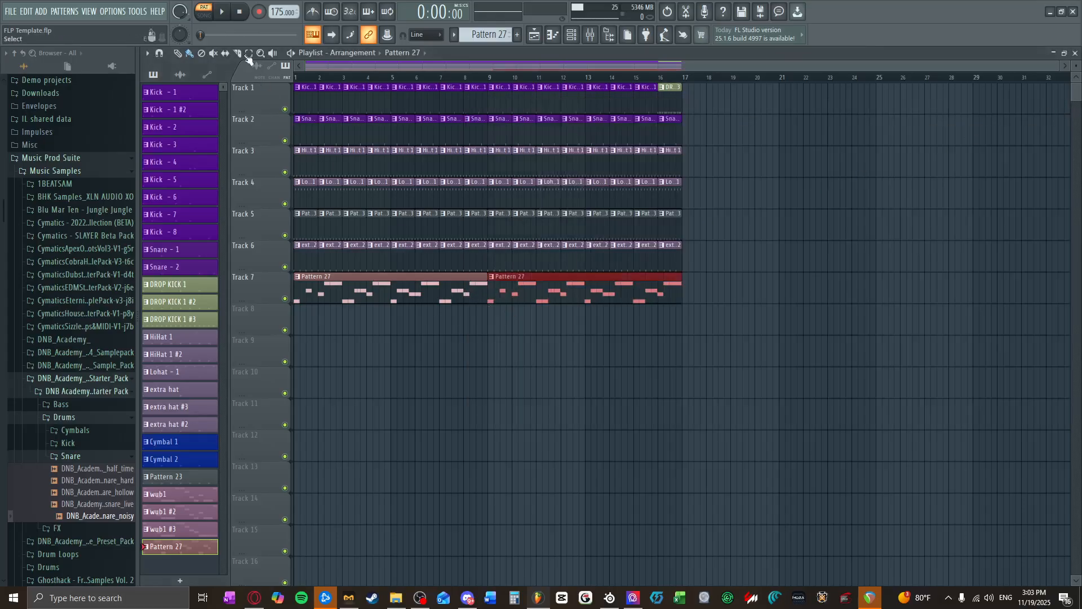
pyautogui.click(212, 18)
pyautogui.press('space')
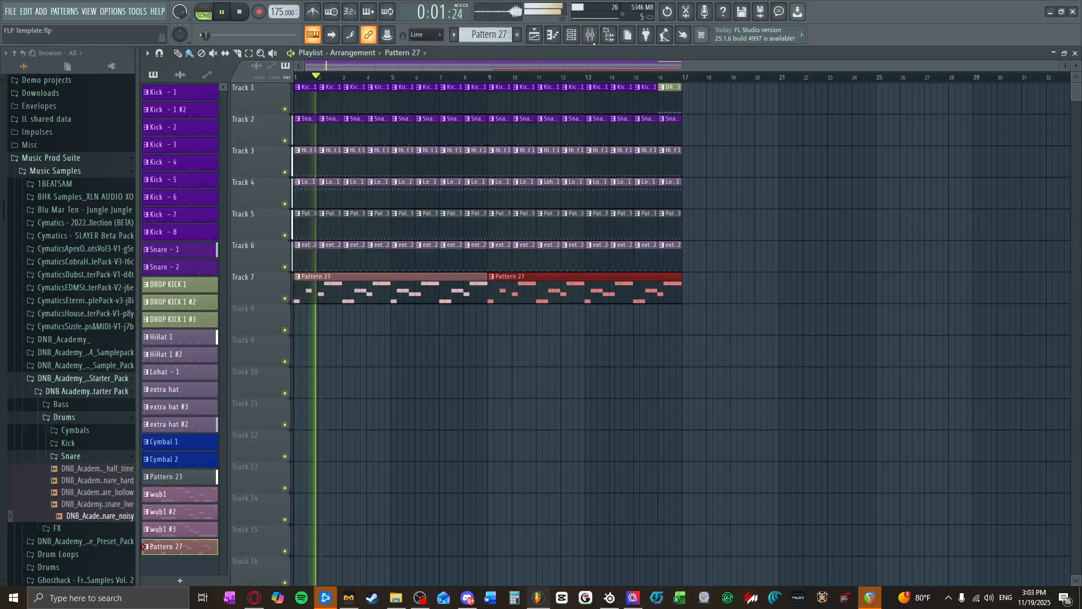
# Step: Raise the volume of Snares mixer track 4 and make the playlist view follow the playhead
pyautogui.click(590, 35)
pyautogui.moveTo(211, 325); pyautogui.dragTo(211, 306)
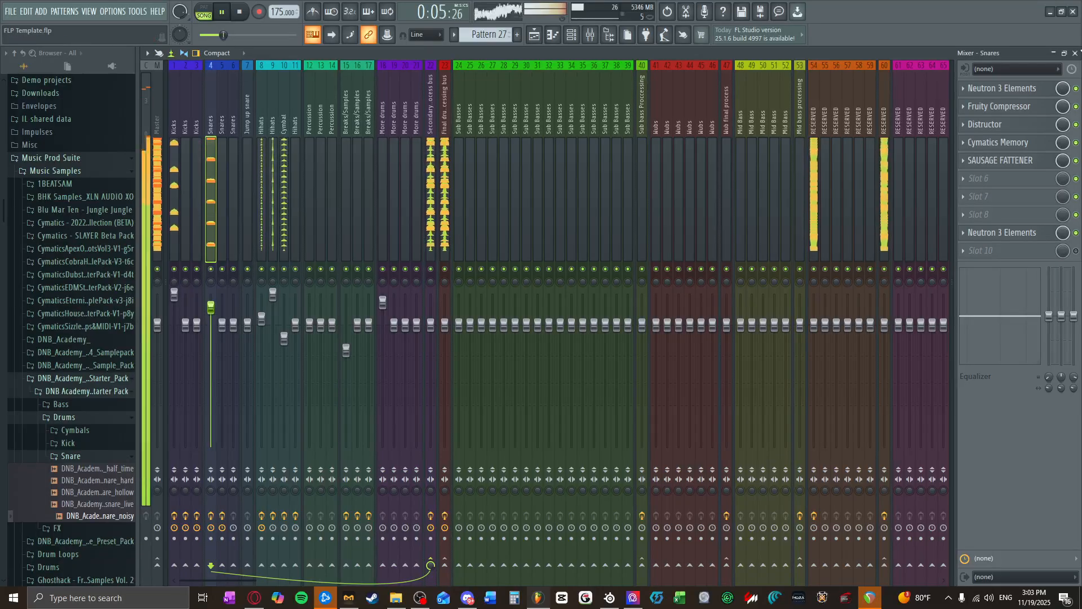
pyautogui.click(1075, 53)
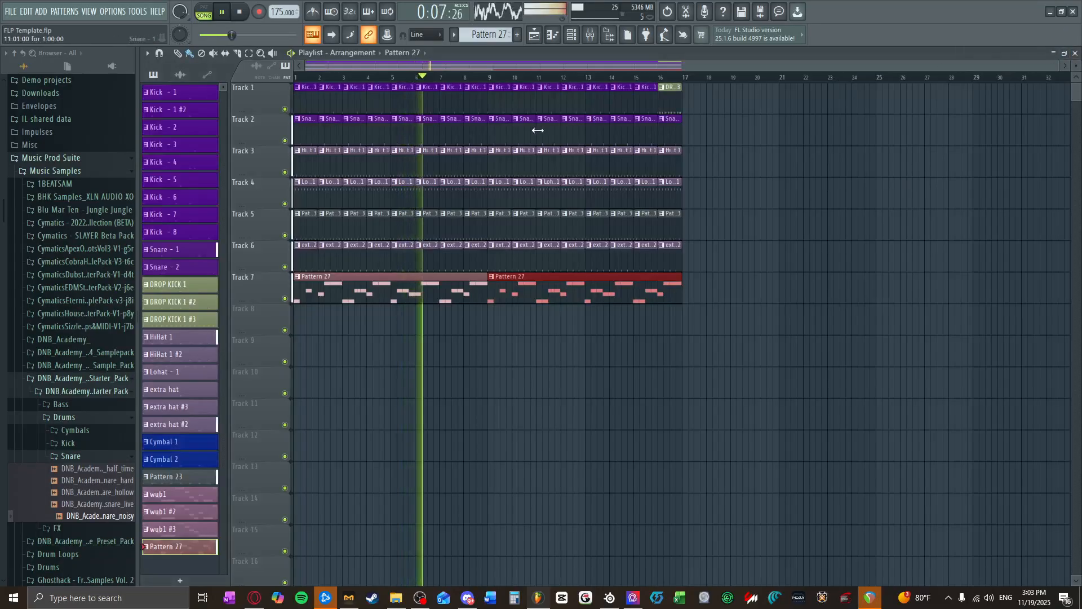
pyautogui.click(333, 35)
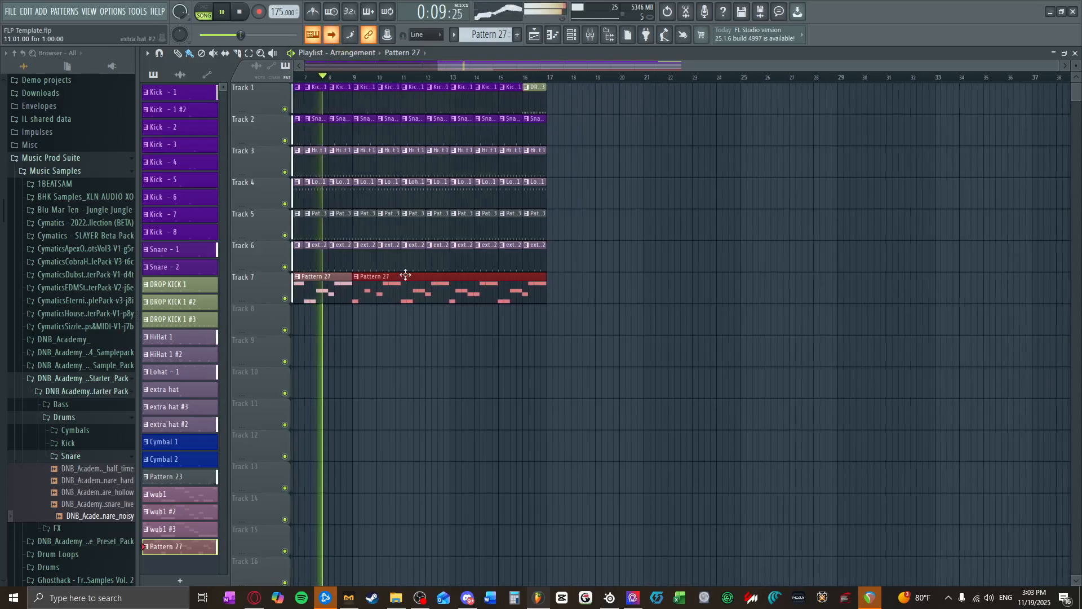
# Step: In the first Vital channel, change oscillator 2's distortion type to Sync and set its LFO 1 modulation amount to about 0.09
pyautogui.scroll(3, 370, 293)
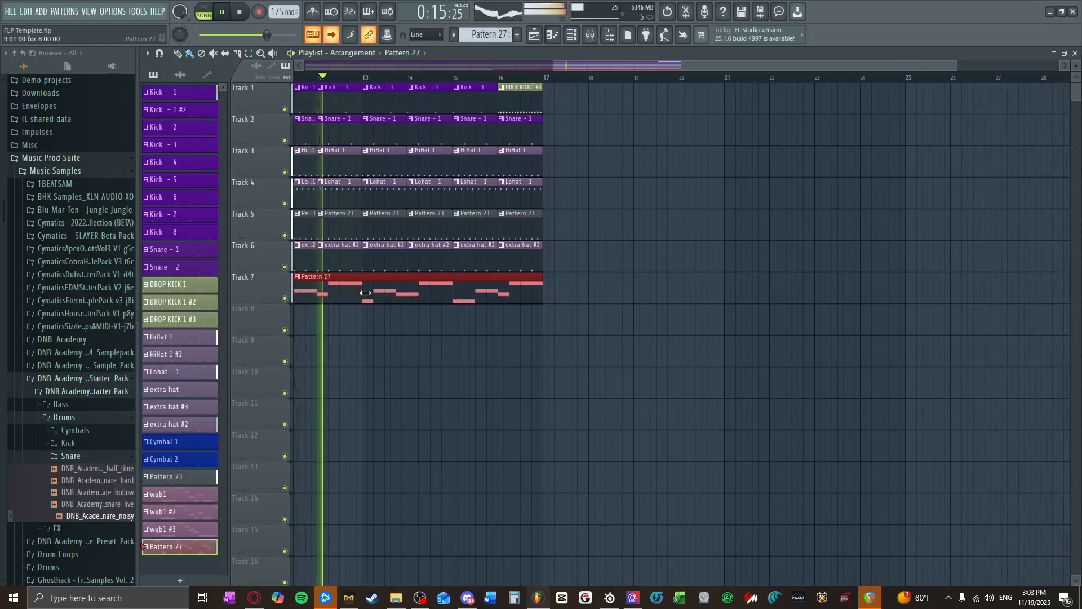
pyautogui.press('F6')
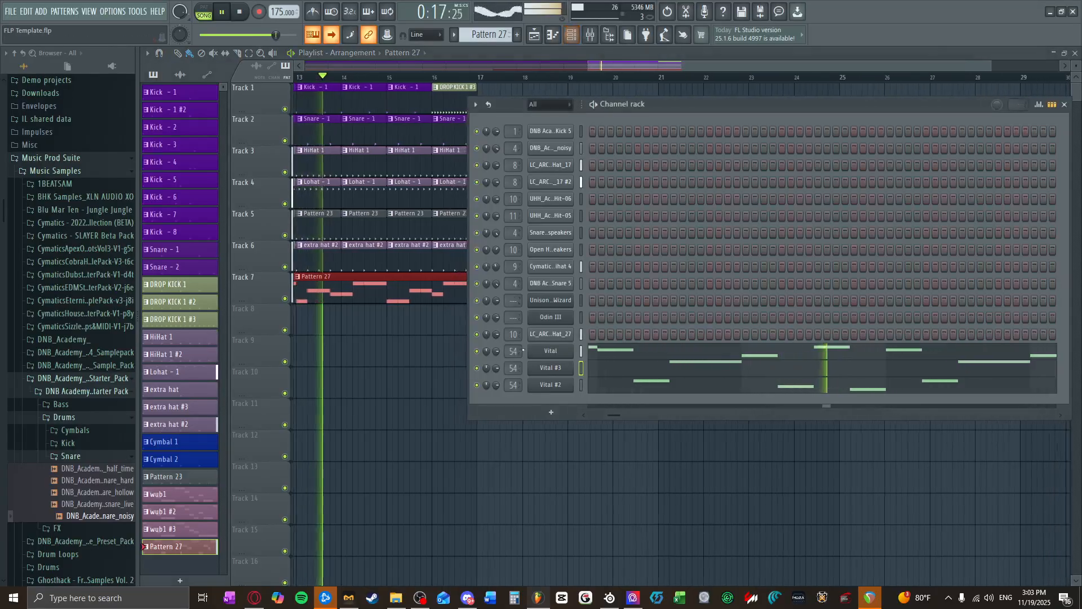
pyautogui.click(550, 354)
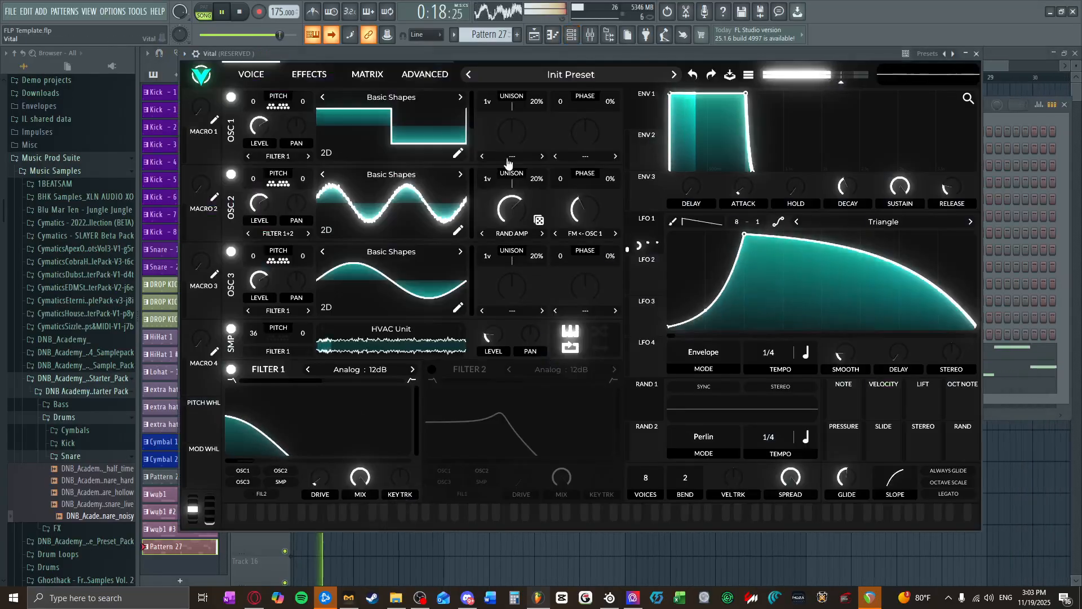
pyautogui.click(242, 13)
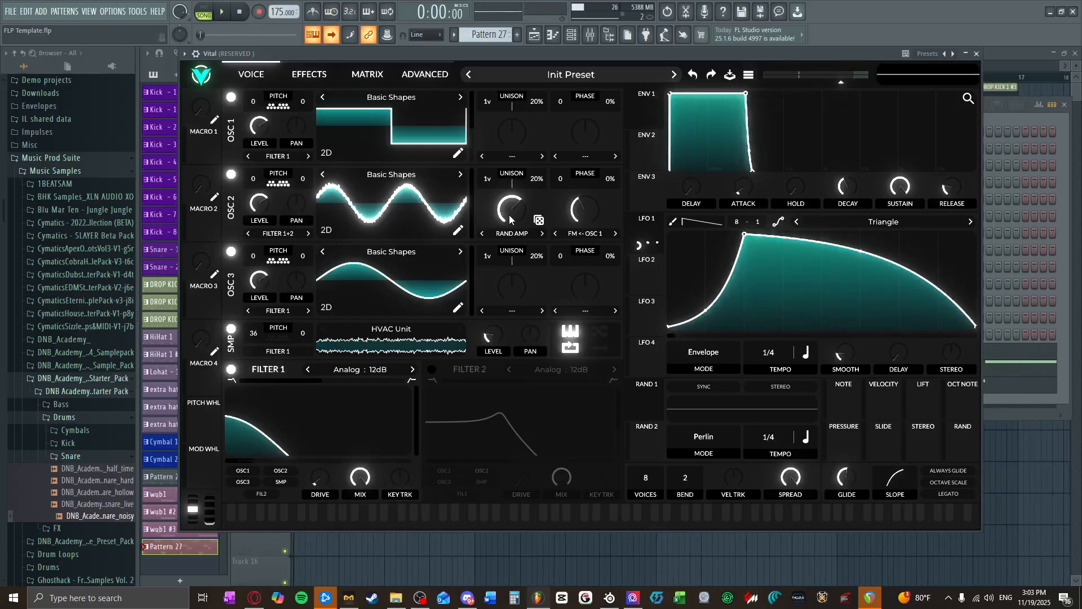
pyautogui.click(572, 237)
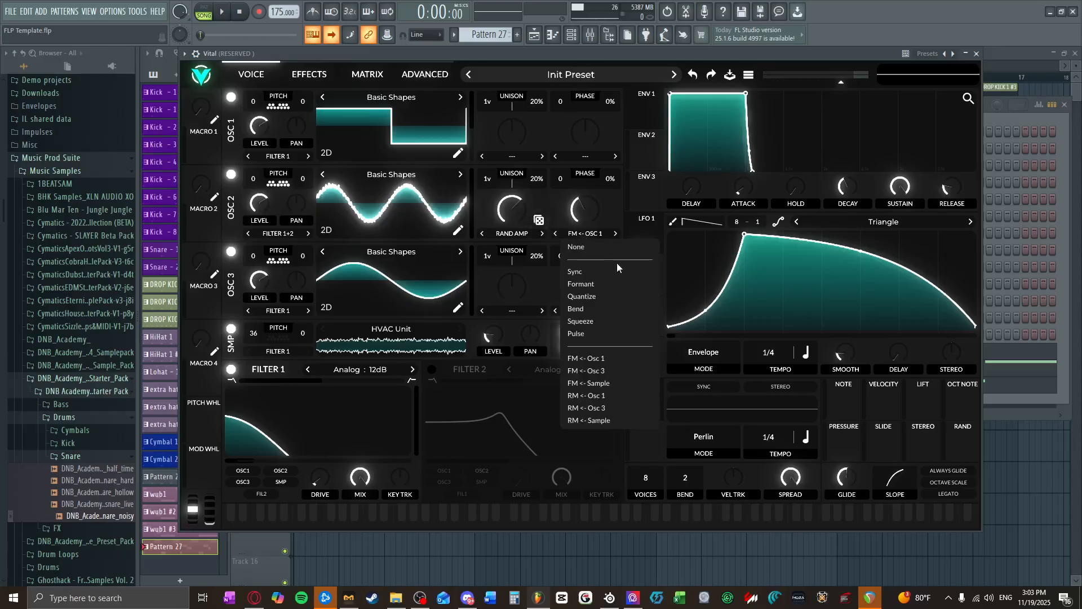
pyautogui.click(586, 271)
pyautogui.moveTo(586, 227); pyautogui.dragTo(586, 215)
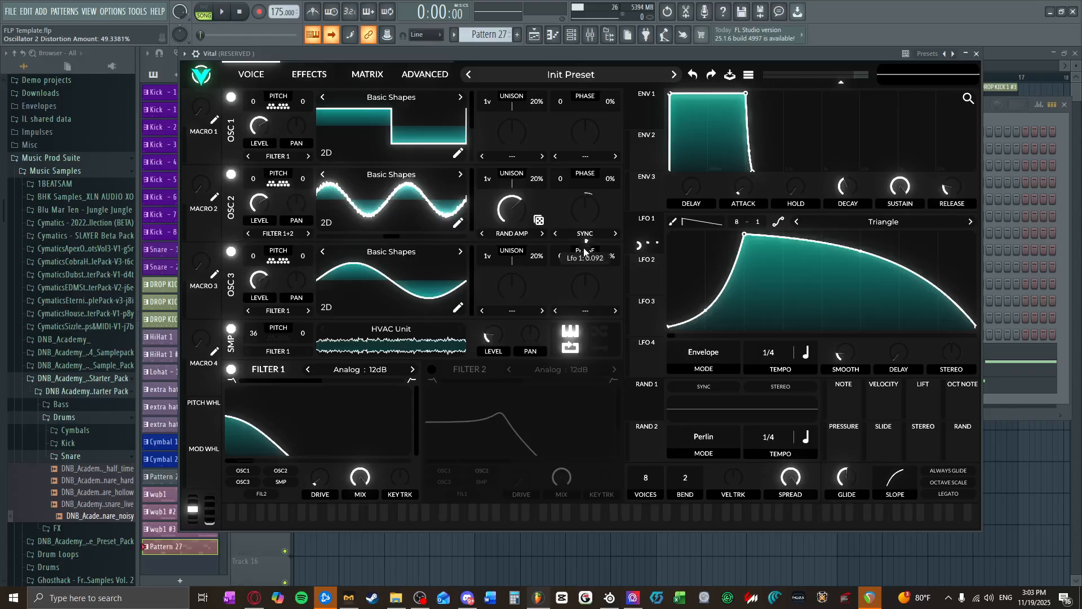
# Step: Play the arrangement to audition the changed Vital sound, closing the synth and channel rack before stopping playback
pyautogui.click(225, 12)
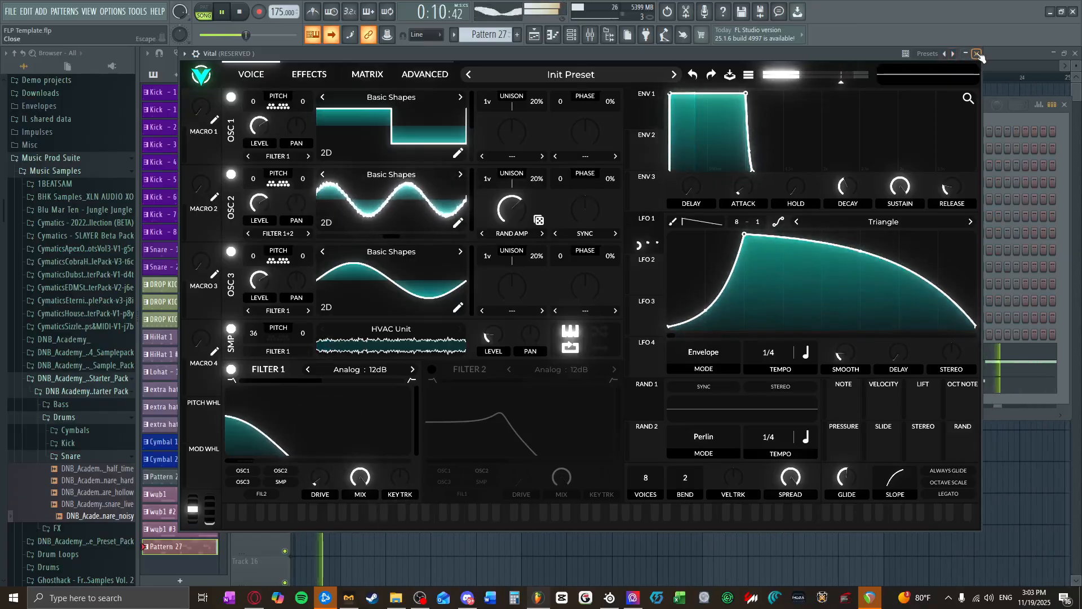
pyautogui.click(978, 53)
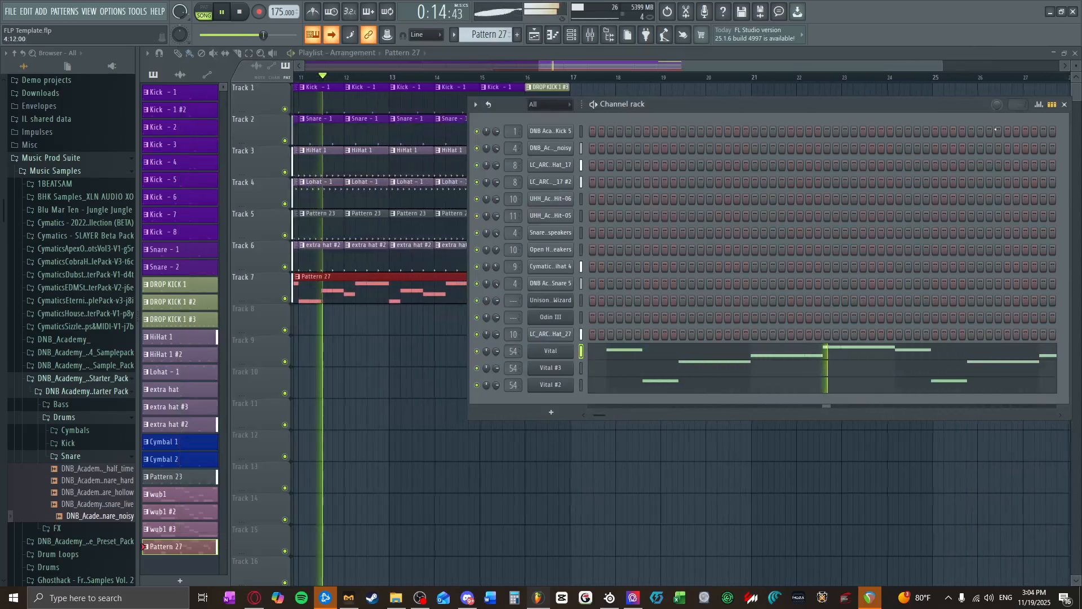
pyautogui.click(1065, 106)
pyautogui.scroll(-4, 531, 290)
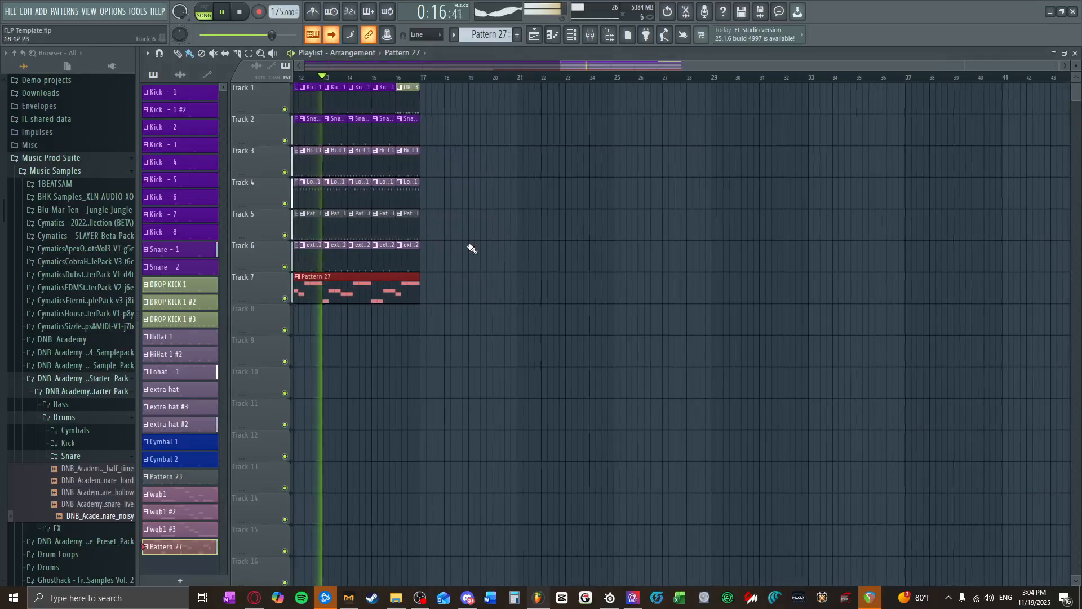
pyautogui.click(240, 14)
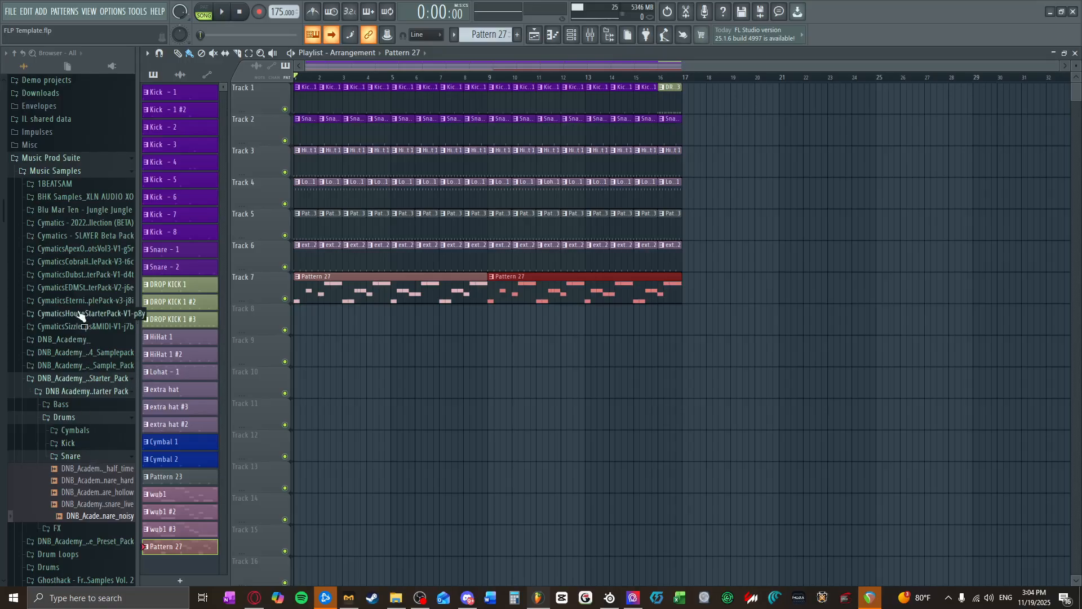
# Step: Preview break loops in the Breaks folder of the Blu Mar Ten - Jungle Jungle sample pack
pyautogui.click(86, 212)
pyautogui.click(83, 237)
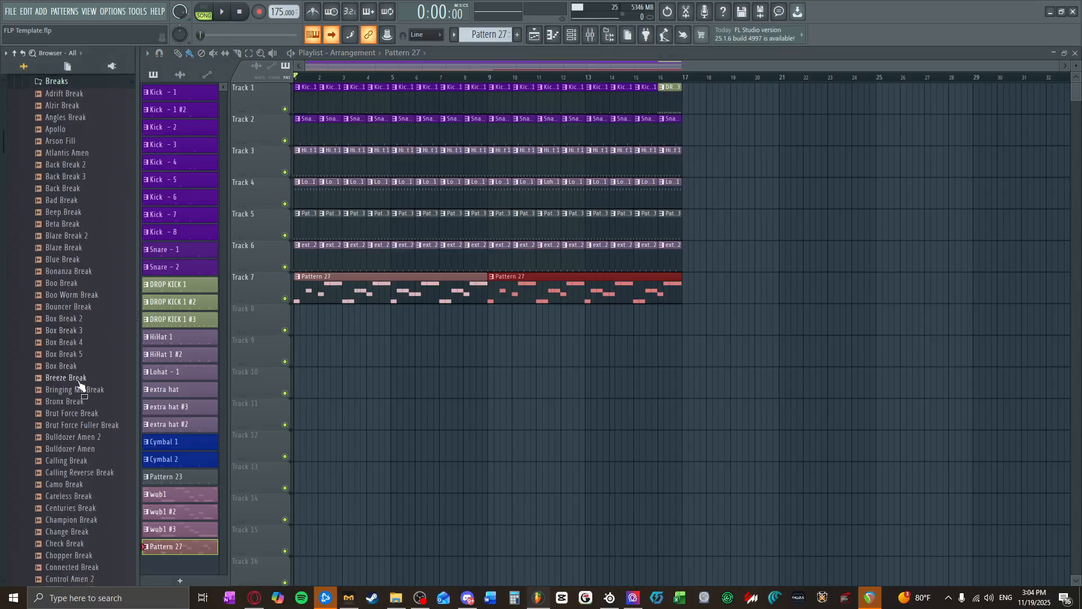
pyautogui.scroll(-15, 78, 389)
pyautogui.scroll(-8, 99, 417)
pyautogui.click(69, 412)
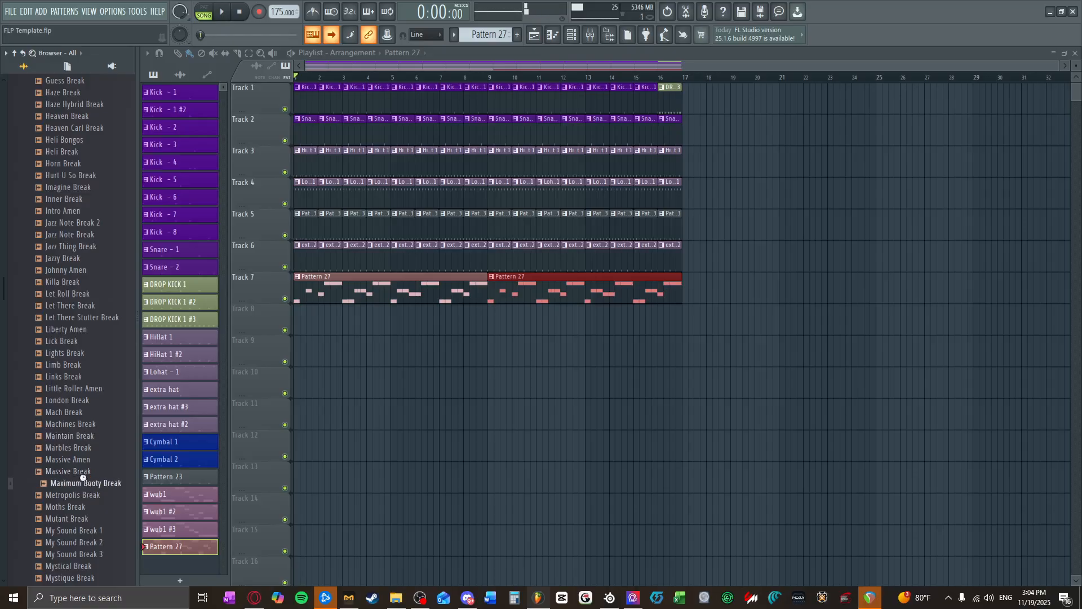
pyautogui.scroll(-4, 94, 535)
pyautogui.click(94, 533)
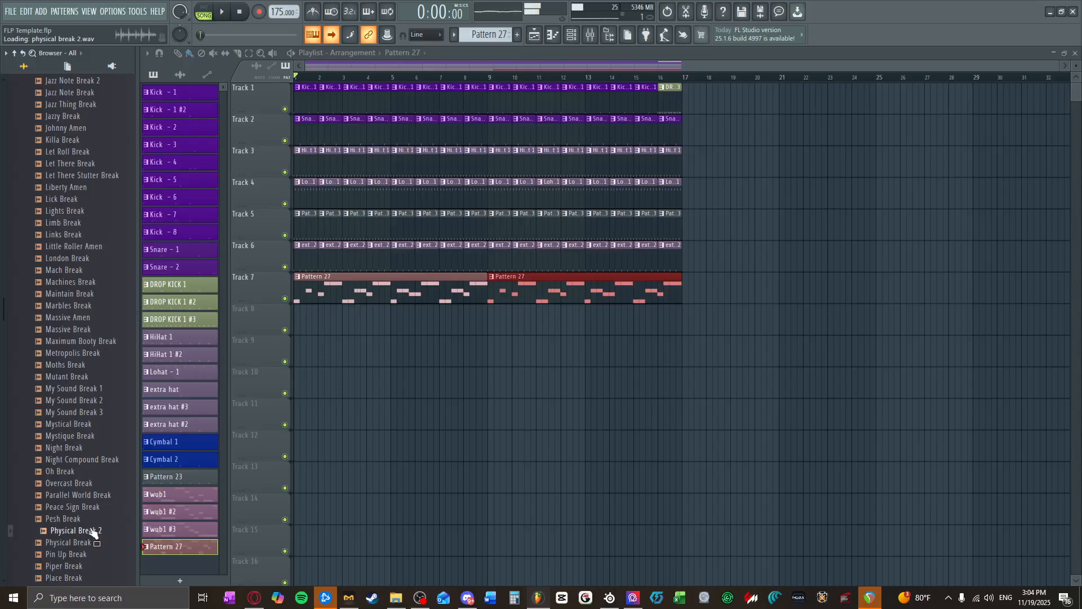
pyautogui.scroll(-4, 93, 532)
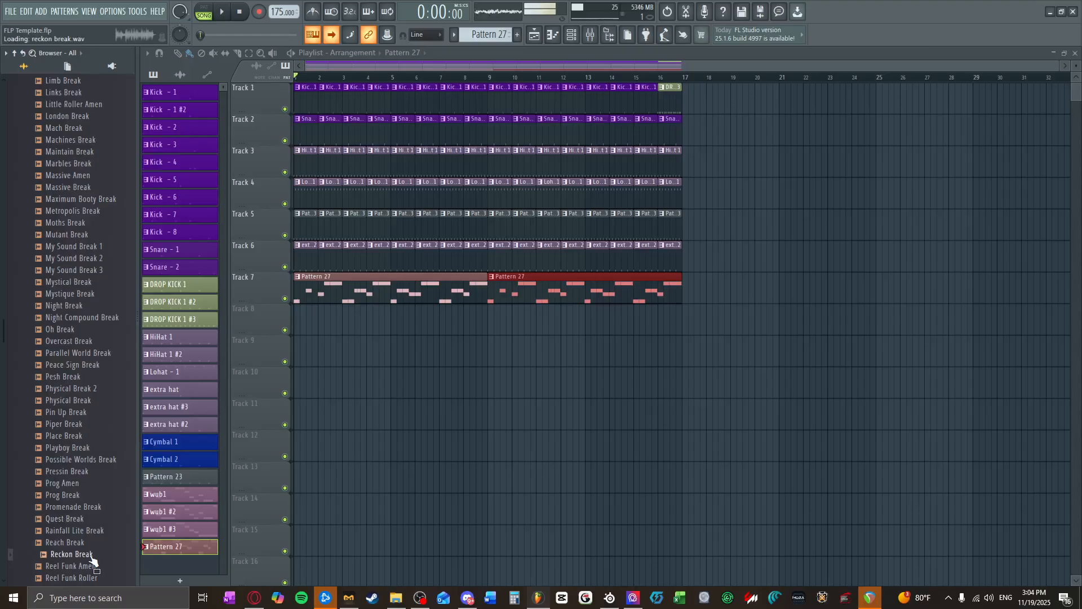
pyautogui.scroll(-2, 92, 557)
pyautogui.scroll(-4, 90, 544)
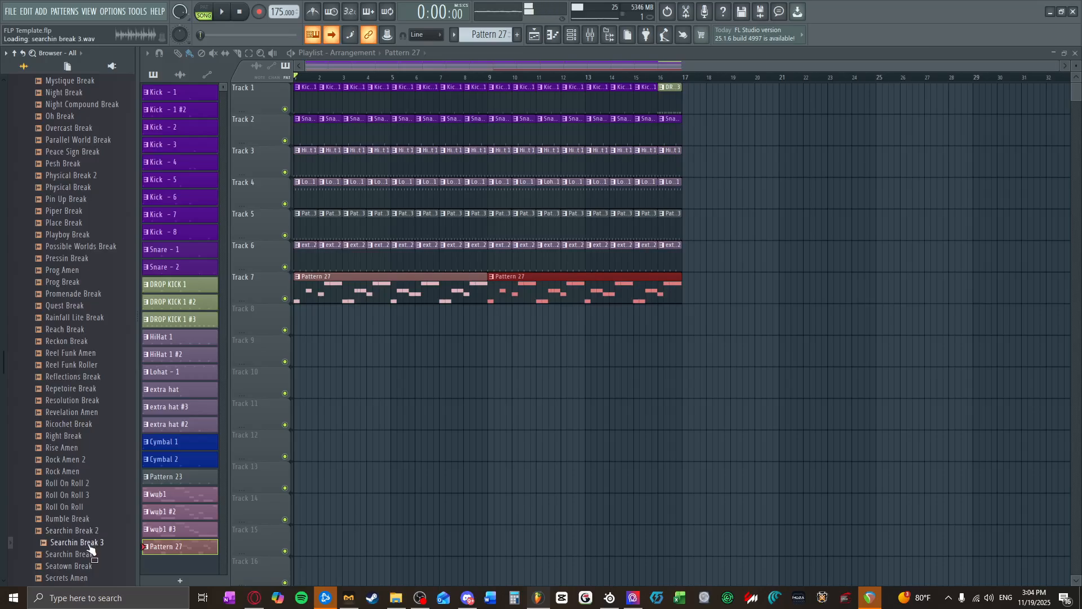
# Step: Place the Searchin Break 3 loop at bar 1 of playlist Track 8 and route it to More drums mixer track 20
pyautogui.moveTo(430, 304); pyautogui.dragTo(299, 313)
pyautogui.doubleClick(299, 313)
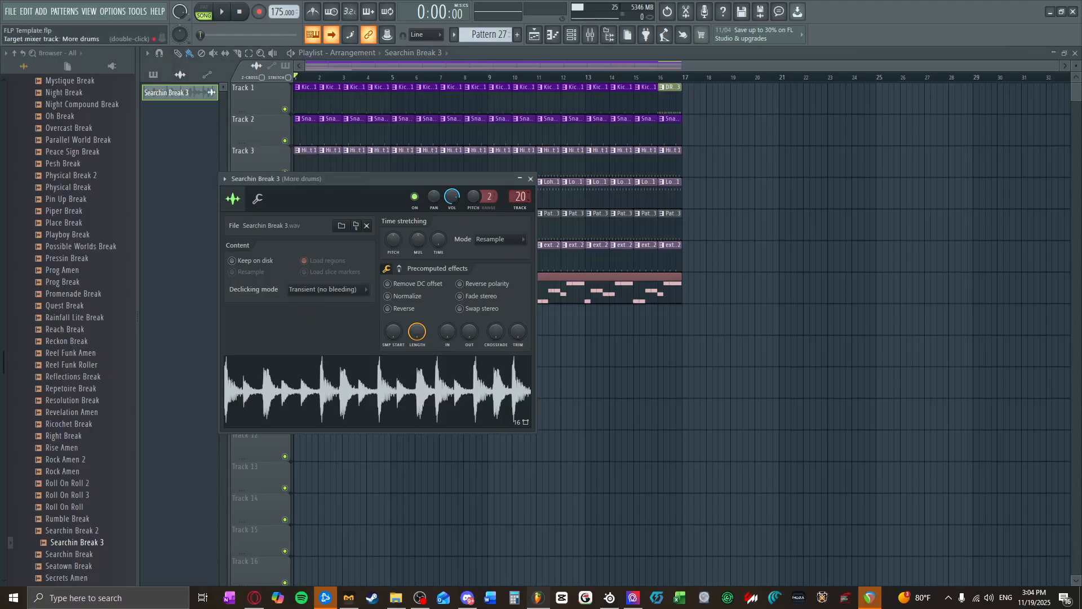
pyautogui.click(531, 179)
# Step: Repeat the Searchin Break 3 clip along Track 8 through the end of bar 16 and play the arrangement
pyautogui.moveTo(346, 323); pyautogui.dragTo(657, 330)
pyautogui.click(221, 12)
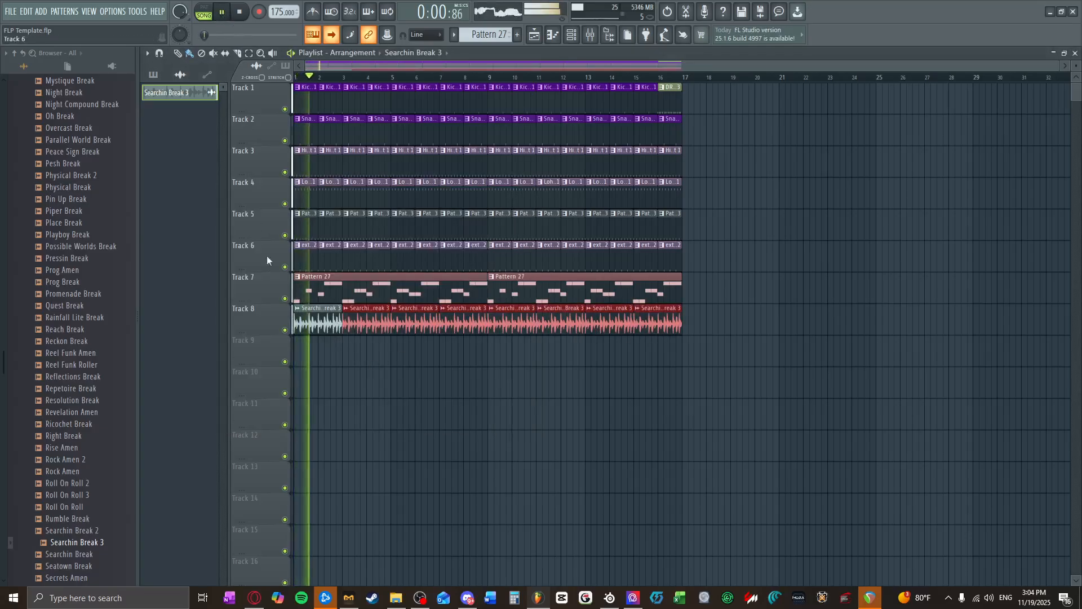
pyautogui.scroll(-1, 297, 298)
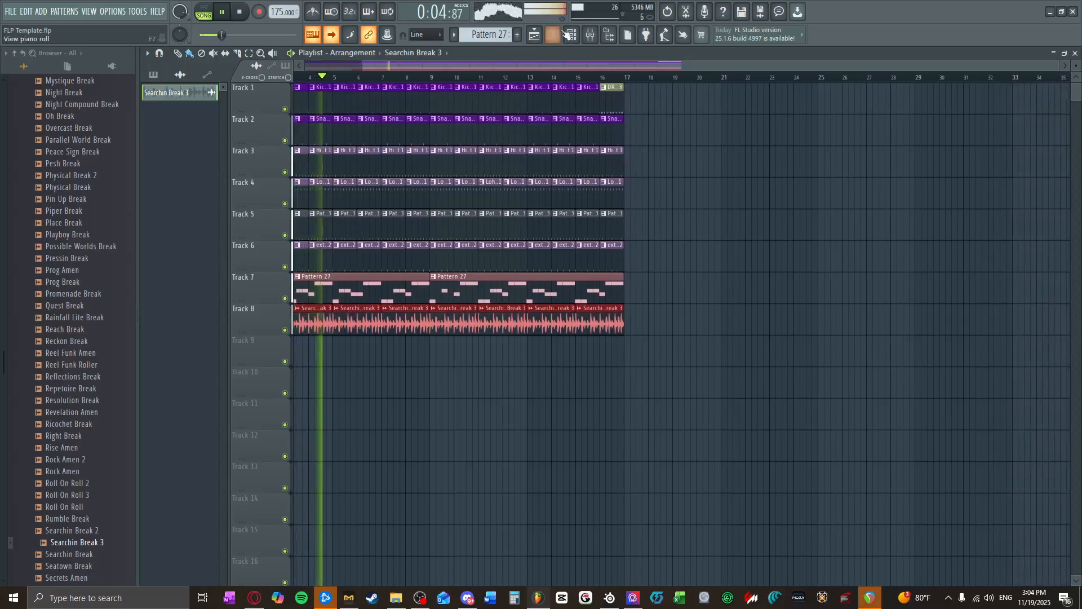
# Step: During playback, lower the volume of More drums mixer track 20 and raise Cymbal mixer track 10
pyautogui.press('F9')
pyautogui.moveTo(405, 324); pyautogui.dragTo(406, 338)
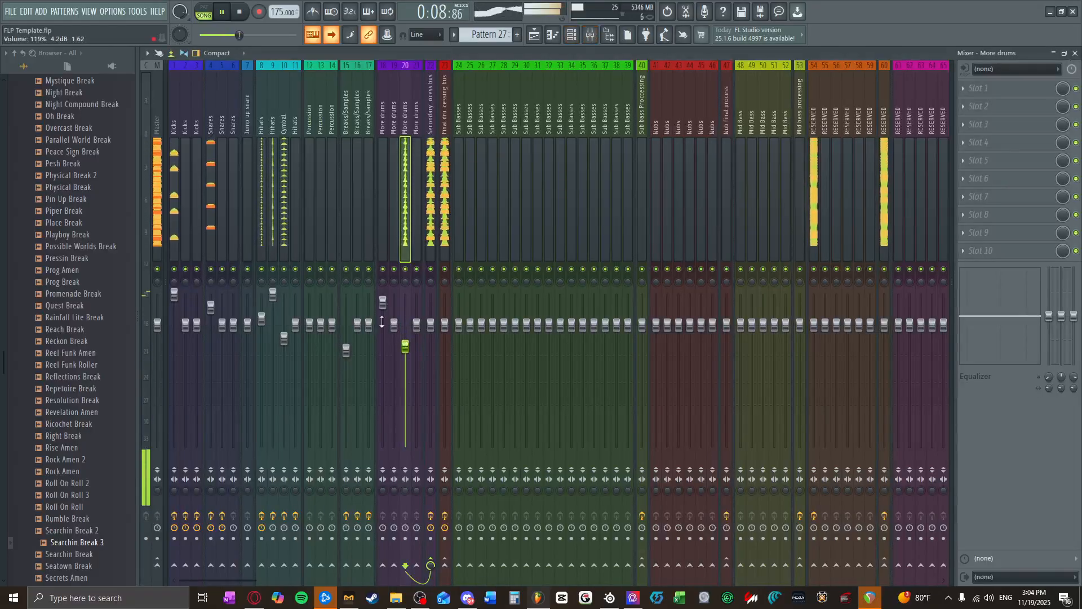
pyautogui.moveTo(285, 338); pyautogui.dragTo(284, 326)
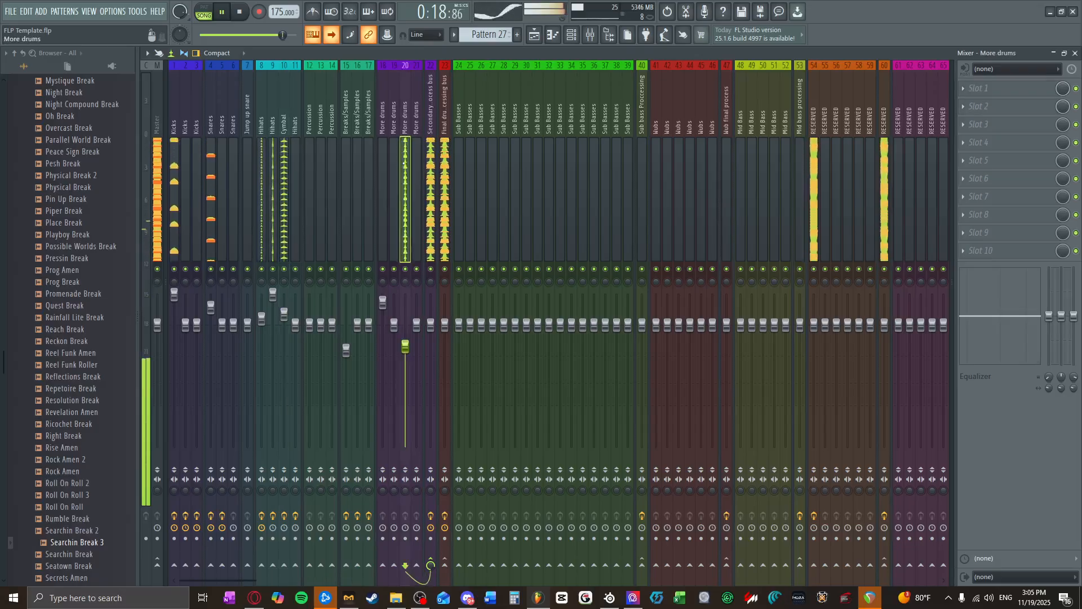
pyautogui.moveTo(405, 347); pyautogui.dragTo(406, 357)
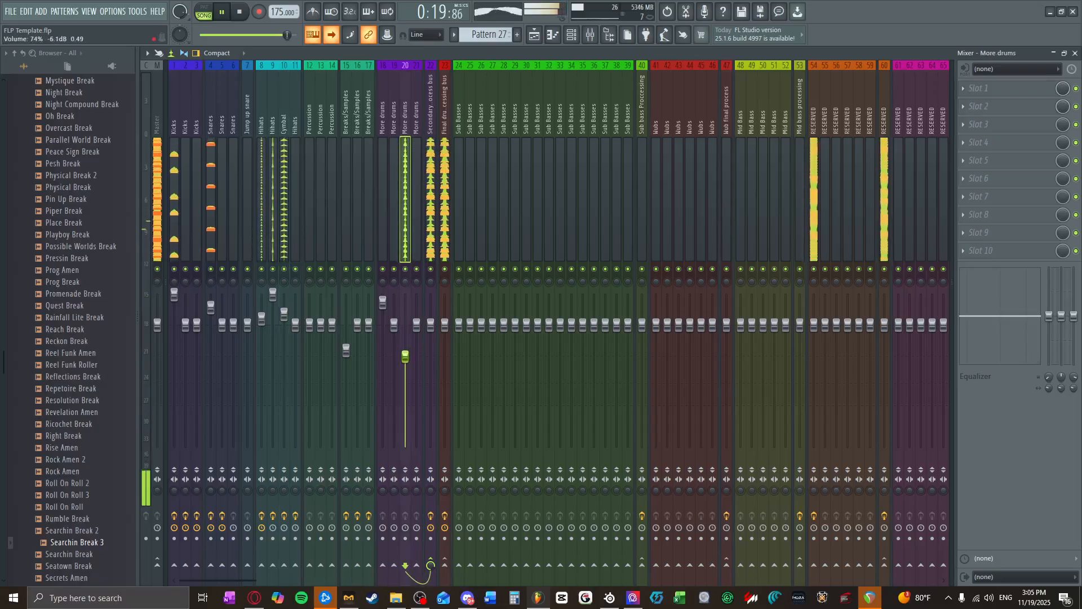
pyautogui.click(241, 18)
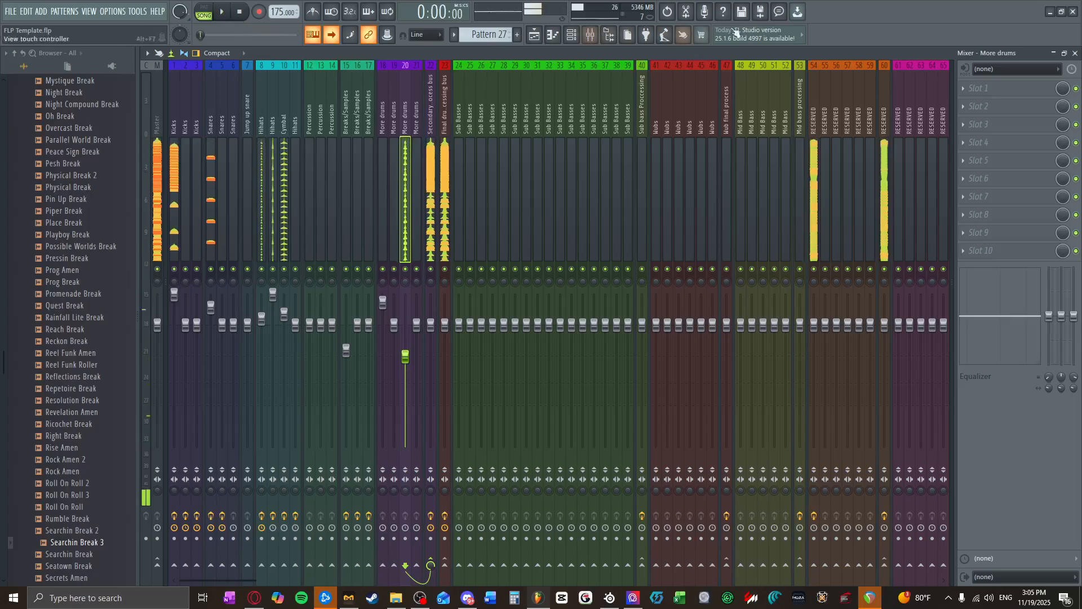
pyautogui.click(1075, 53)
# Step: Show all channels in the channel rack instead of only the Audio group
pyautogui.click(592, 35)
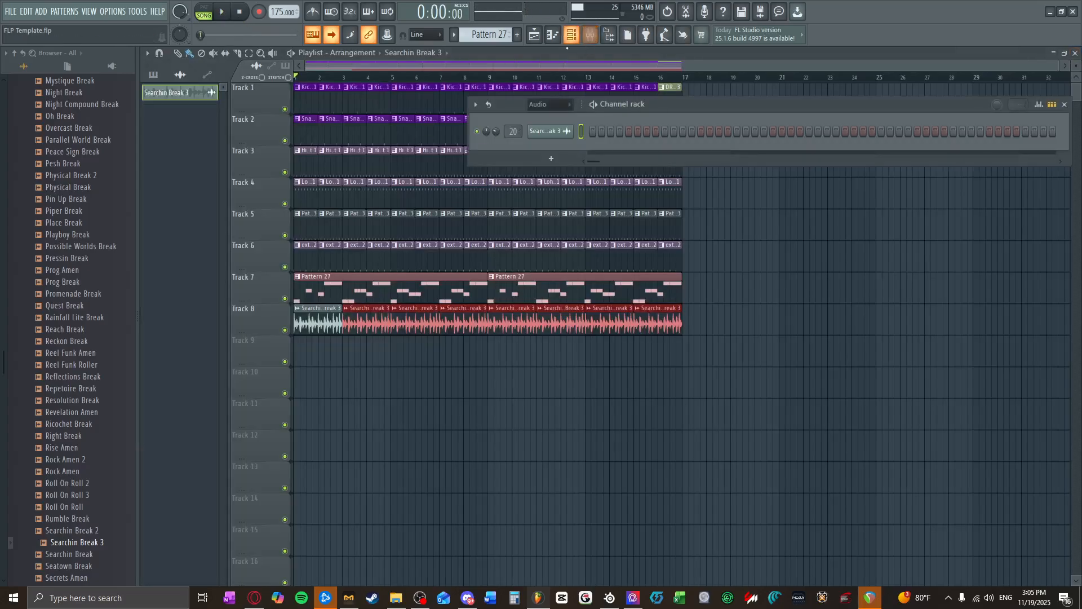
pyautogui.click(554, 107)
pyautogui.click(542, 116)
# Step: Preview snares in the Tentacles Neuro DNB Starter Pack and replace the Snare speakers channel's sample with the hollow DNB_Academy snare
pyautogui.scroll(15, 79, 338)
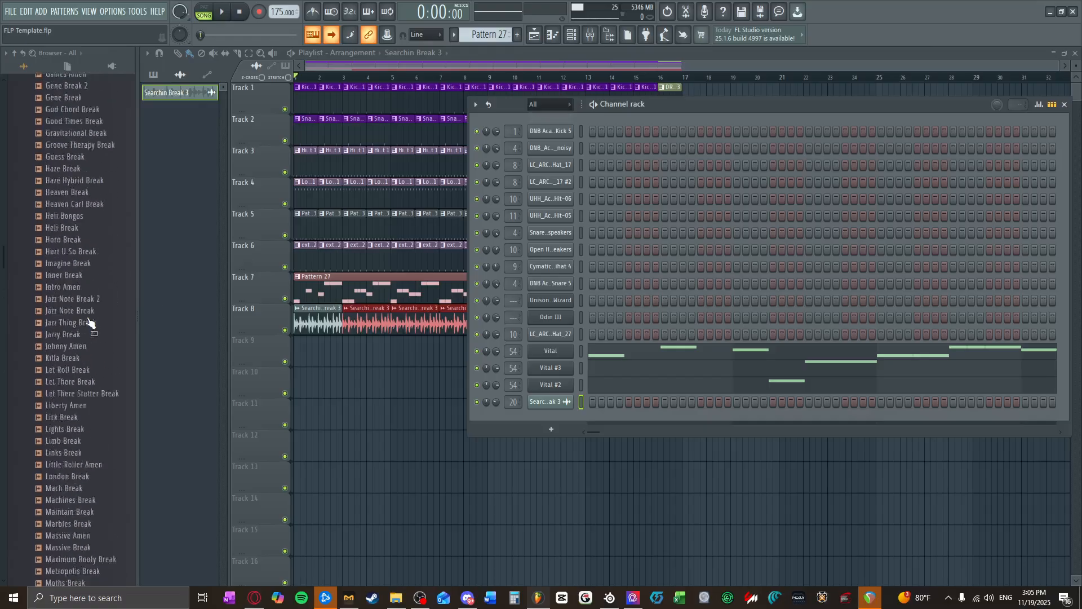
pyautogui.scroll(10, 85, 315)
pyautogui.click(79, 367)
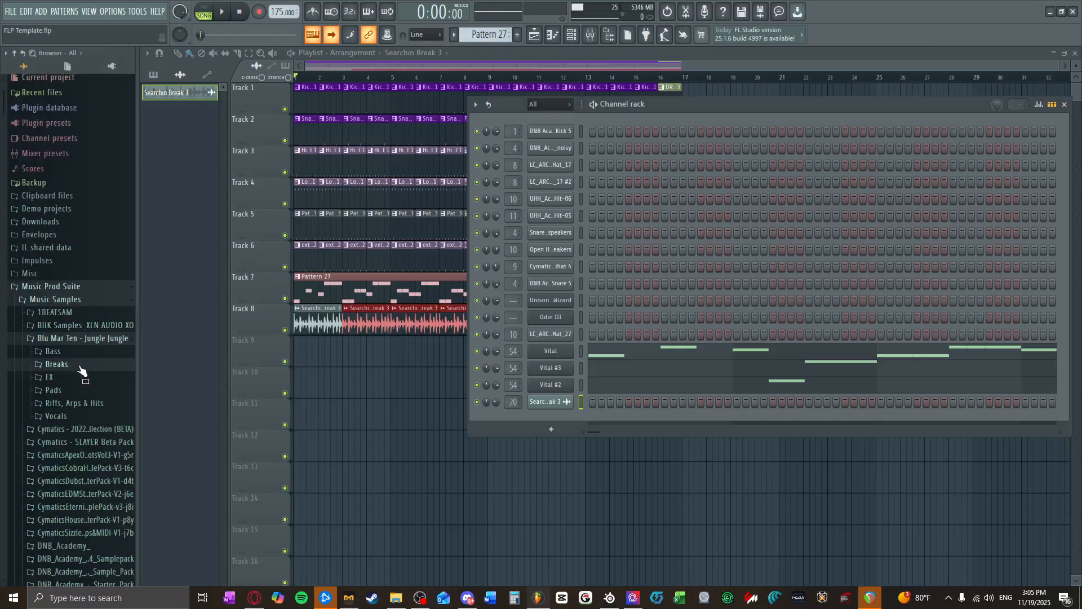
pyautogui.scroll(-2, 51, 446)
pyautogui.scroll(-2, 57, 437)
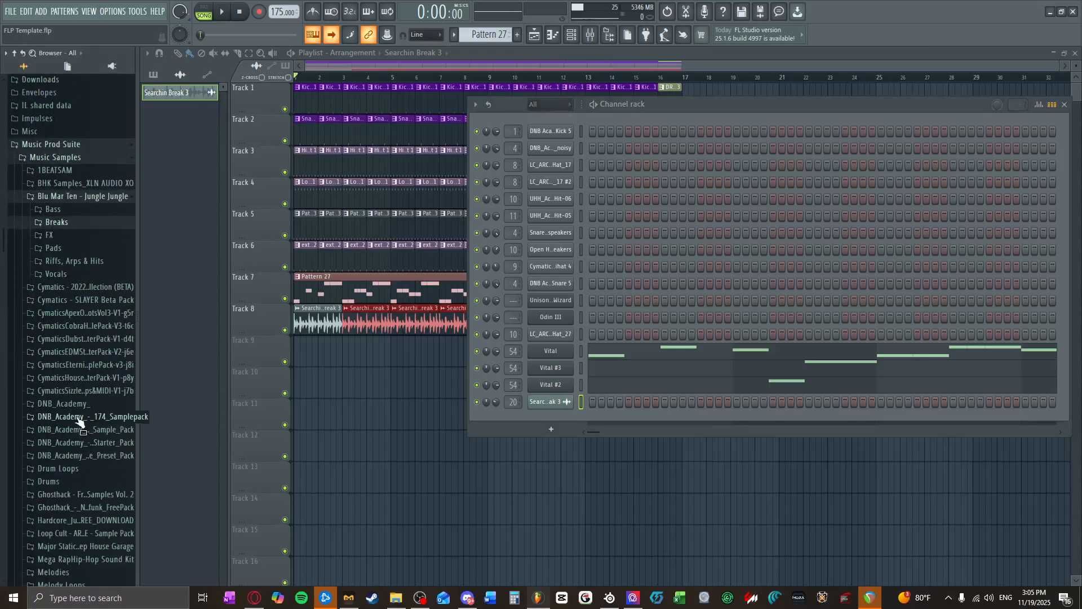
pyautogui.click(105, 446)
pyautogui.click(101, 520)
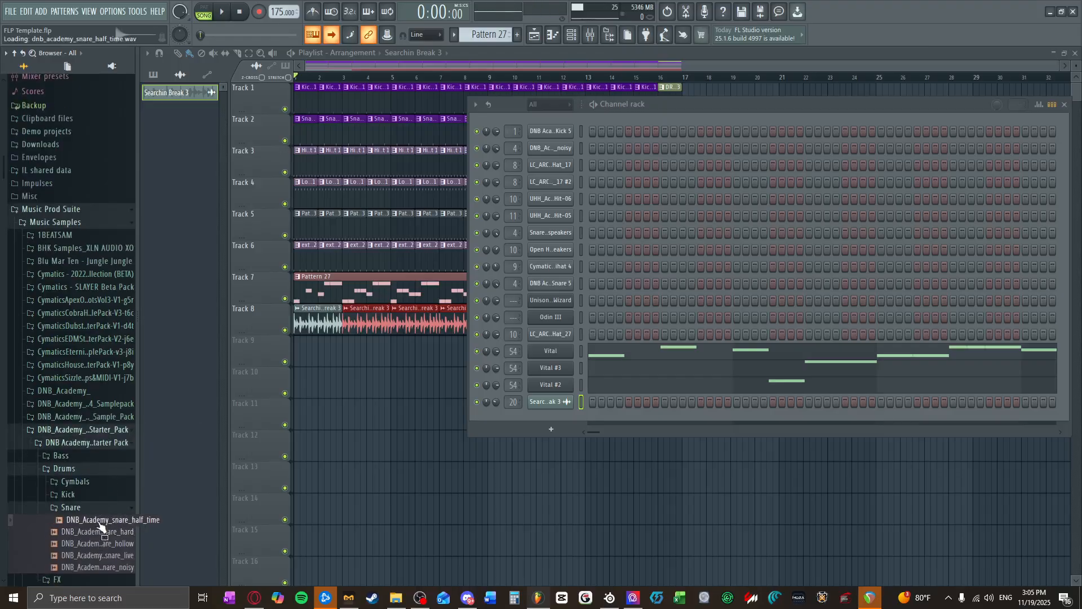
pyautogui.click(103, 543)
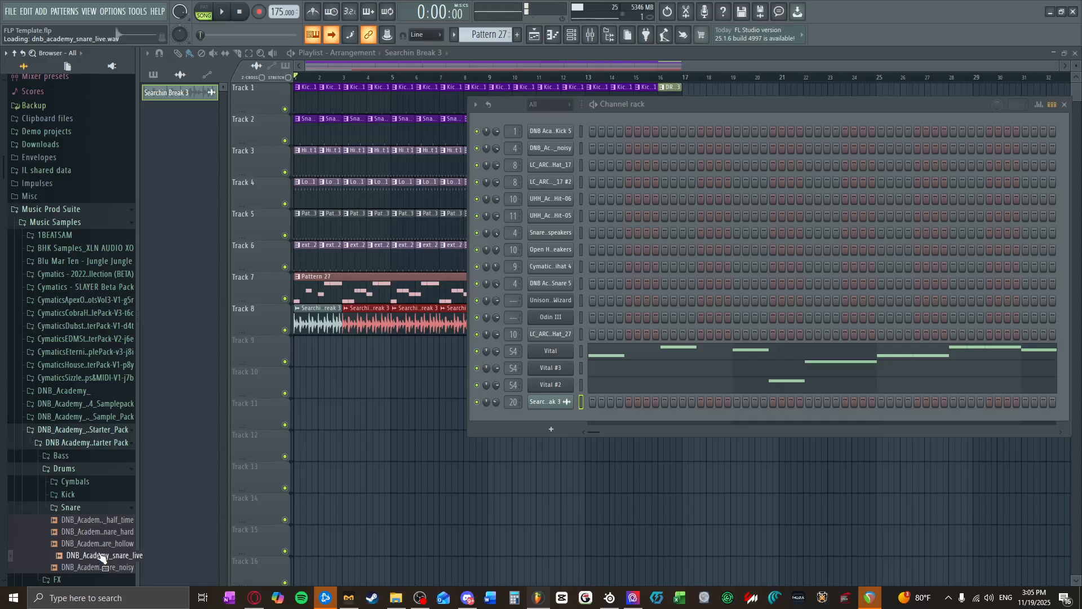
pyautogui.moveTo(101, 547); pyautogui.dragTo(541, 235)
# Step: Switch to the Snare - 1 pattern and play the arrangement with the replaced snare
pyautogui.scroll(1, 488, 35)
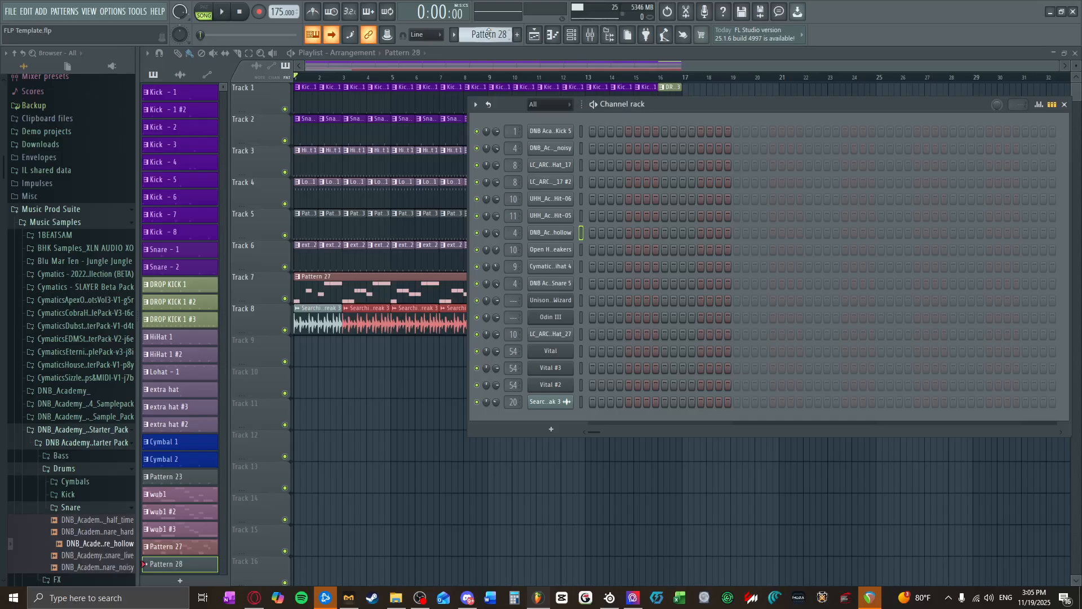
pyautogui.scroll(-8, 488, 33)
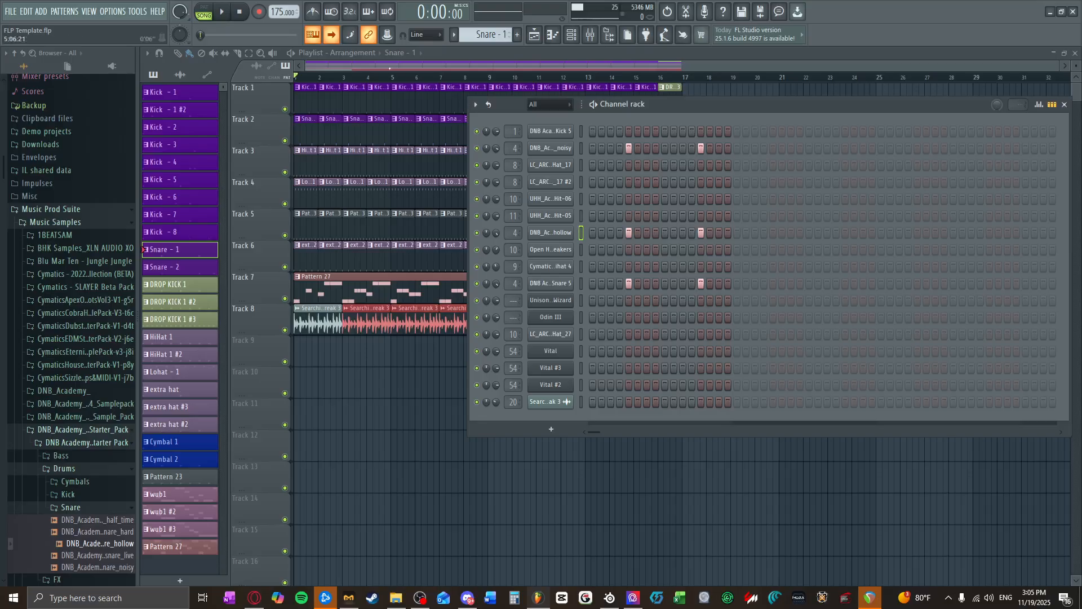
pyautogui.click(220, 10)
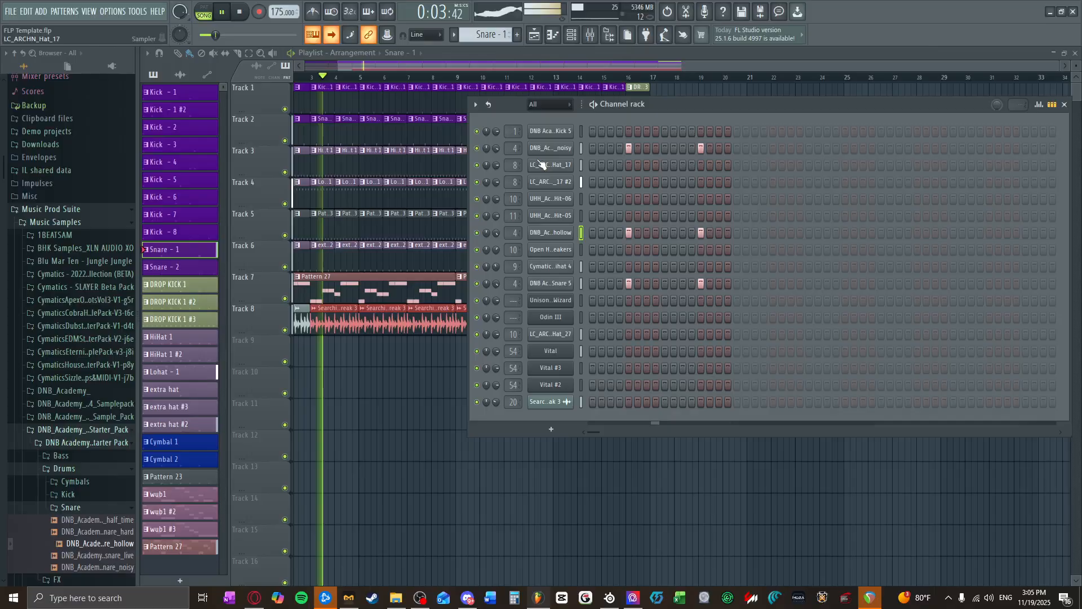
# Step: Raise the noisy snare's channel volume and lower the Snare 5 and hollow snare channel volumes during playback
pyautogui.moveTo(497, 149); pyautogui.dragTo(497, 136)
pyautogui.moveTo(497, 283); pyautogui.dragTo(496, 292)
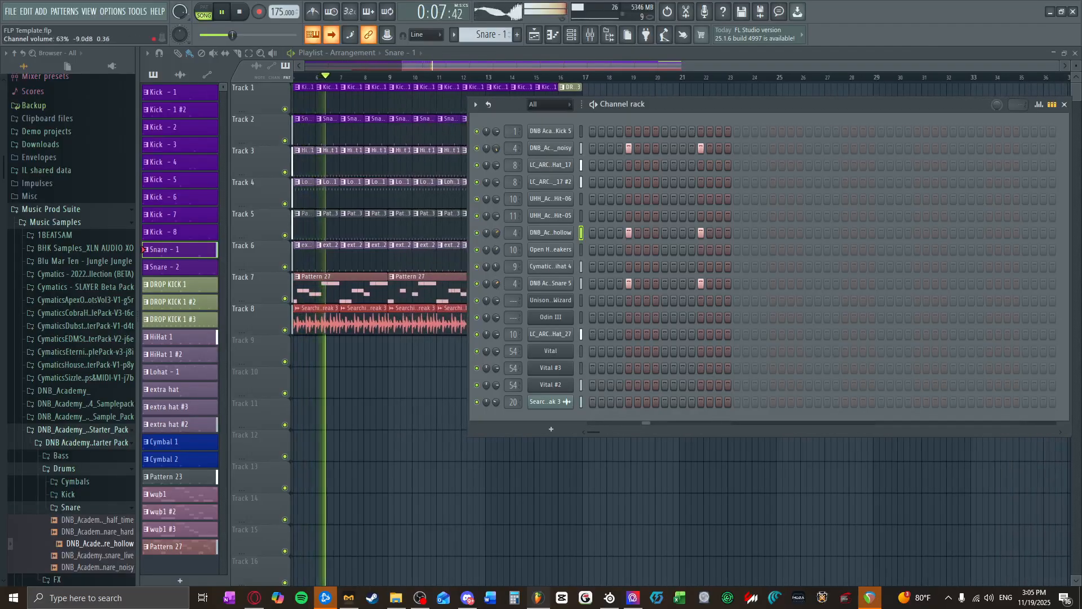
pyautogui.moveTo(497, 233); pyautogui.dragTo(497, 244)
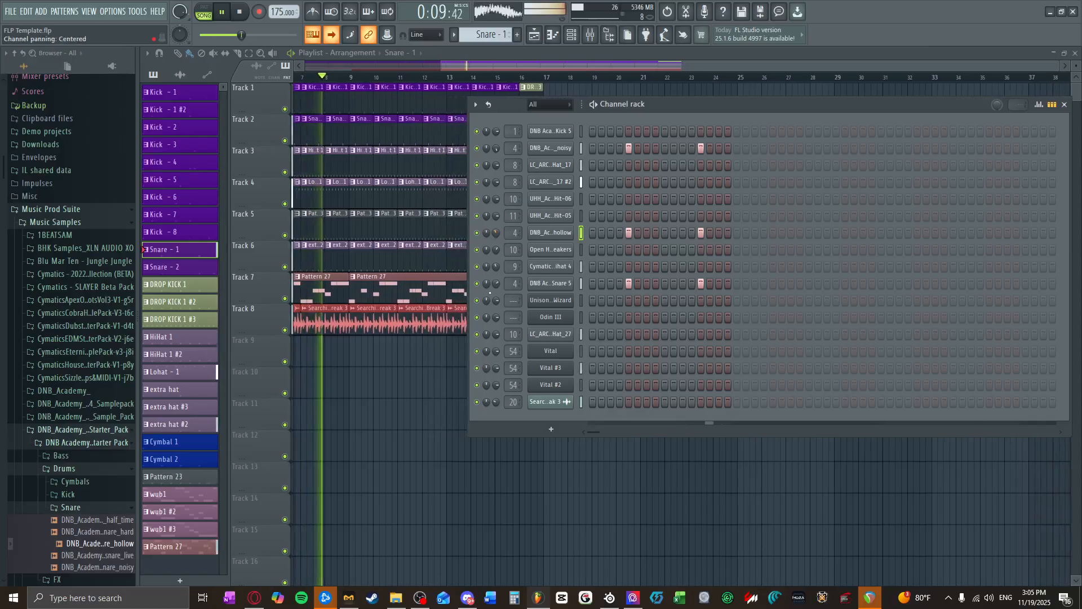
# Step: Open the DNB_Academy_snare_noisy channel and inspect its volume envelope and sample settings
pyautogui.click(551, 149)
pyautogui.click(184, 125)
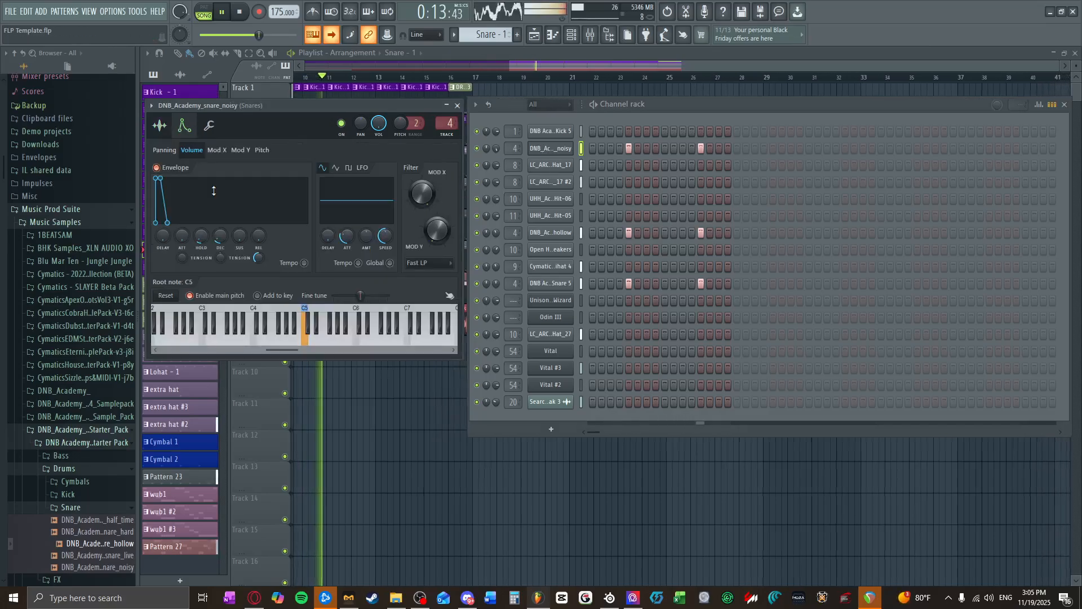
pyautogui.click(209, 126)
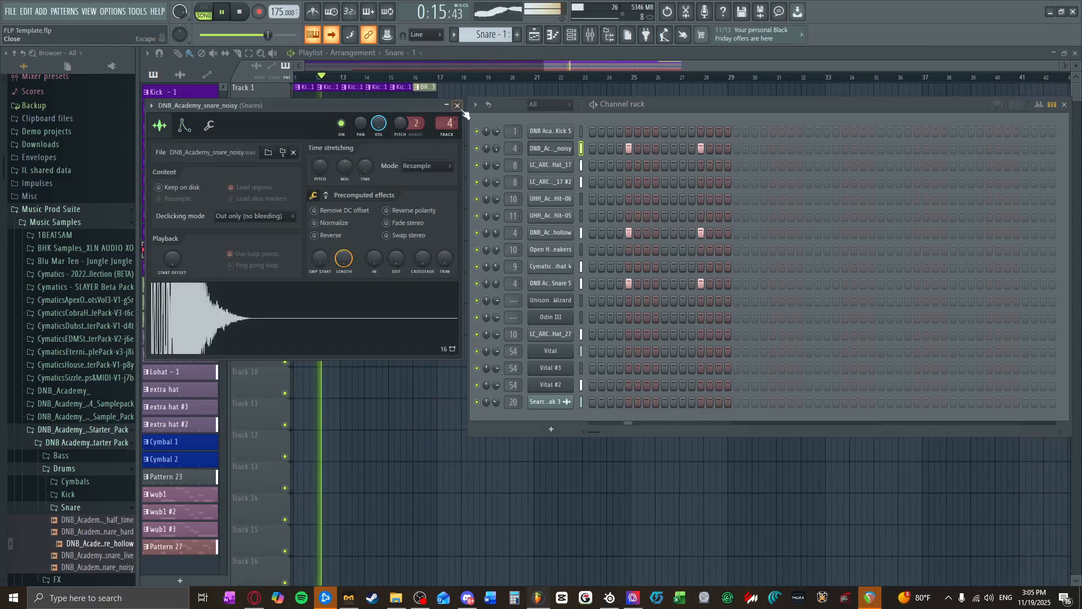
# Step: Stop playback and close the noisy snare's channel settings and the channel rack
pyautogui.click(457, 105)
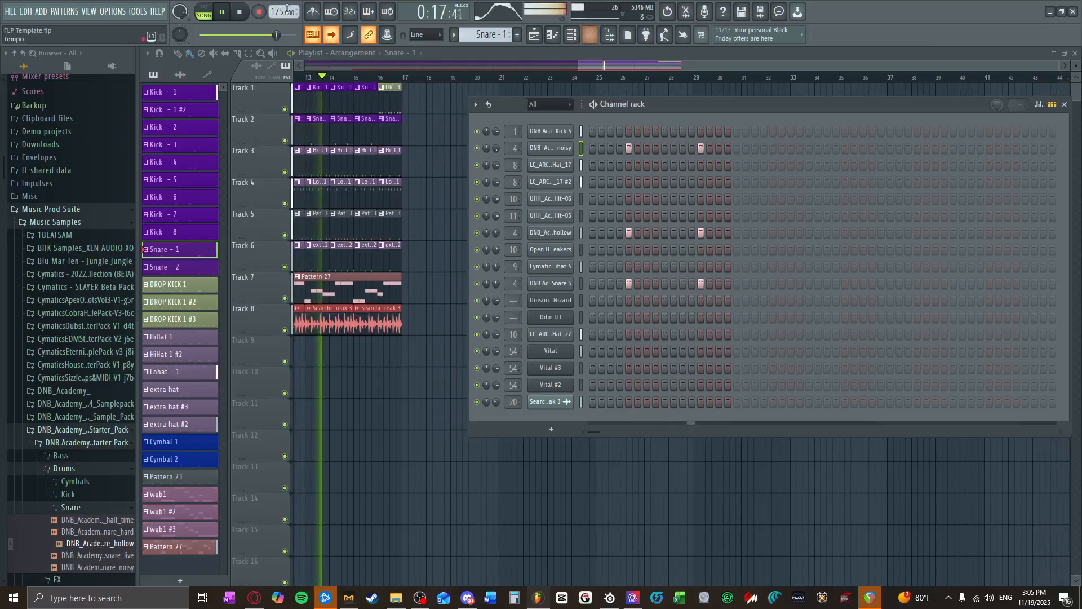
pyautogui.click(244, 14)
pyautogui.click(571, 40)
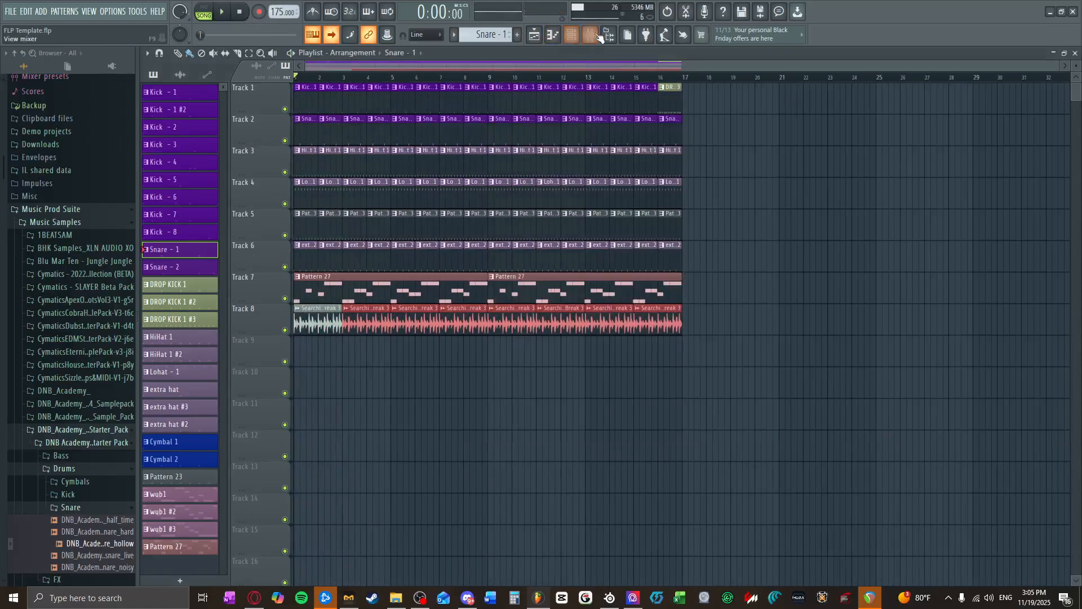
# Step: Load the SPAN spectrum analyzer into the first effect slot of the Master mixer track
pyautogui.click(590, 35)
pyautogui.click(157, 169)
pyautogui.click(985, 88)
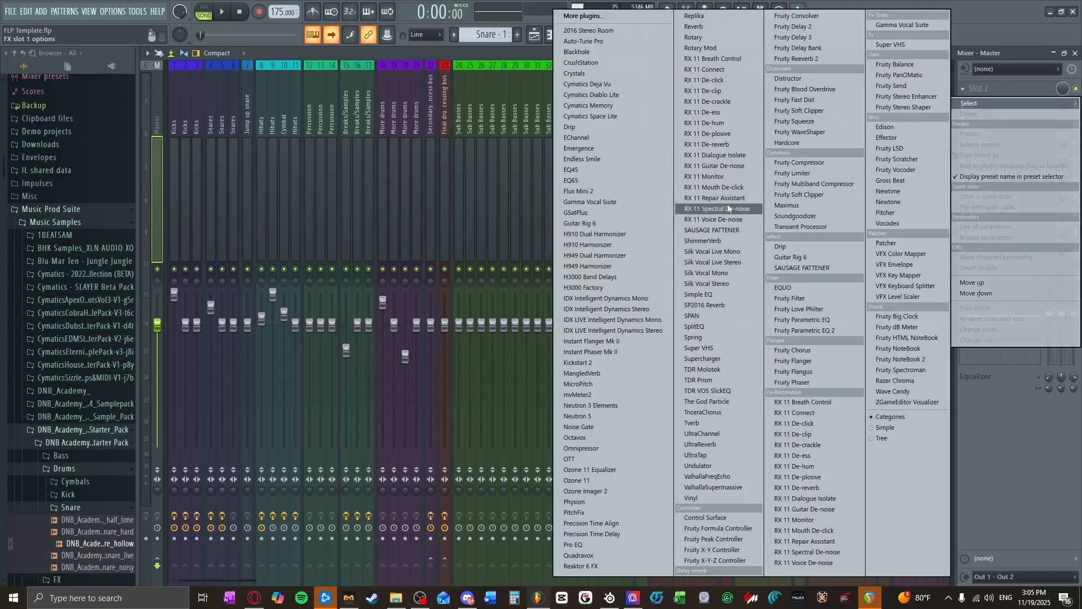
pyautogui.click(705, 317)
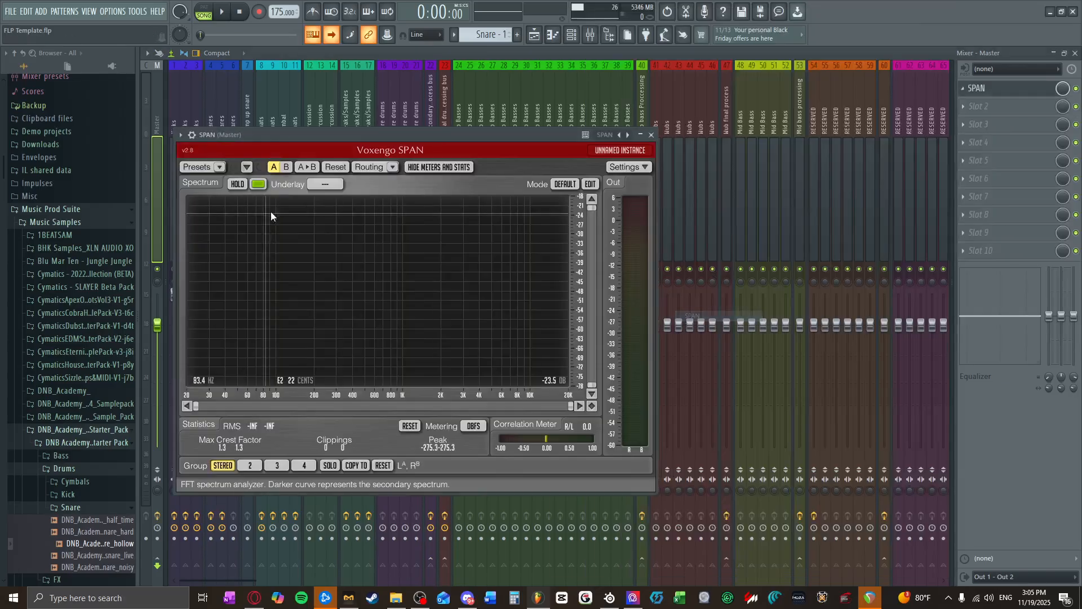
# Step: Play the arrangement and examine the master's frequency spectrum and output level in SPAN before stopping playback
pyautogui.click(221, 11)
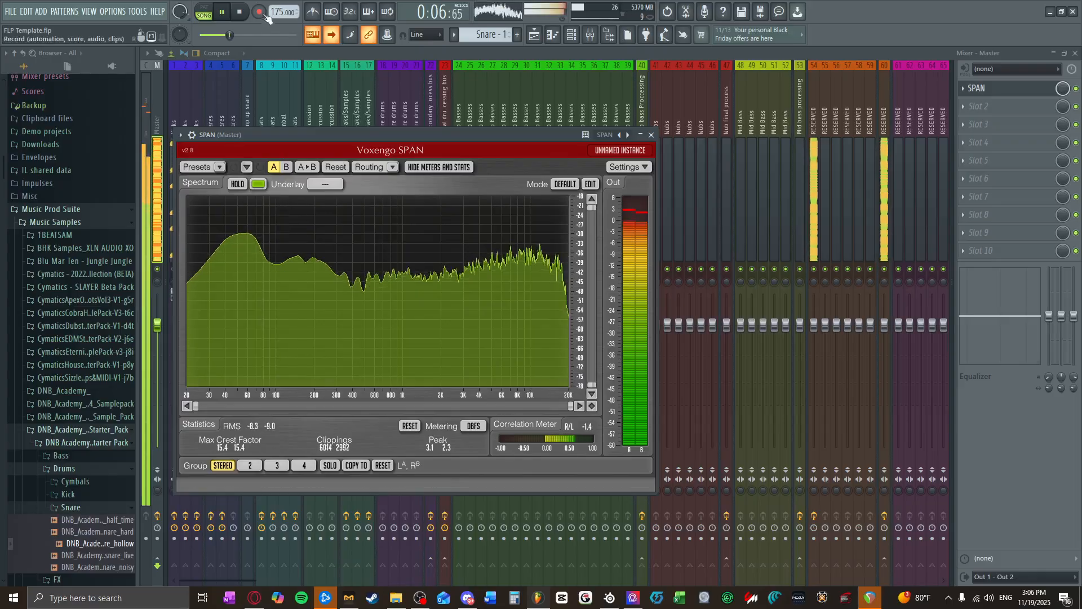
pyautogui.press('space')
pyautogui.press('F6')
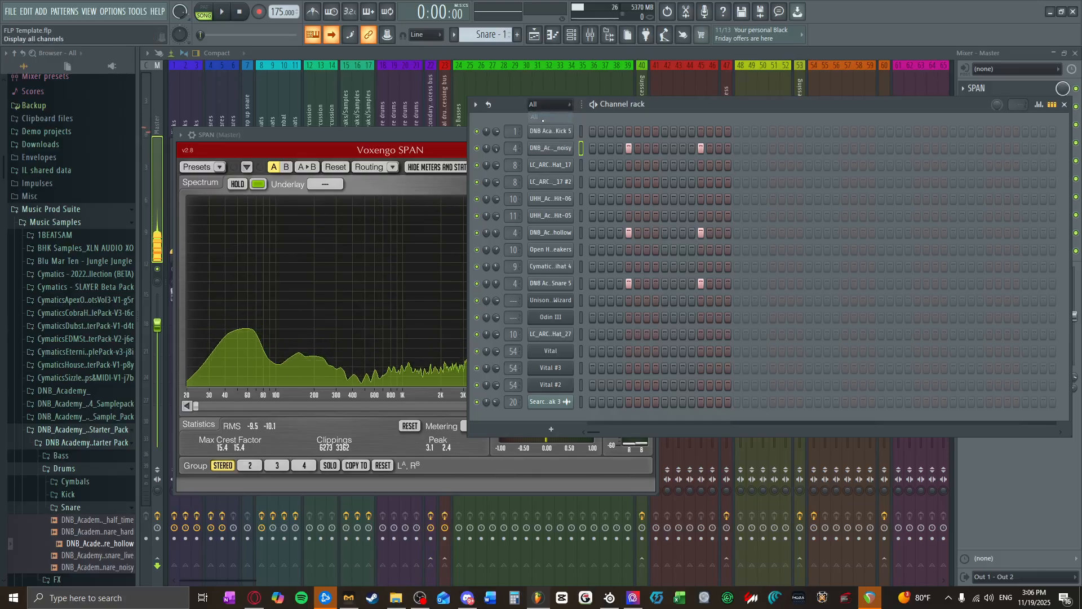
pyautogui.click(1066, 104)
# Step: Add Ozone 11 Equalizer to the third effect slot of mixer track 54, with a low shelf of about -1.0 dB at 205 Hz
pyautogui.click(813, 170)
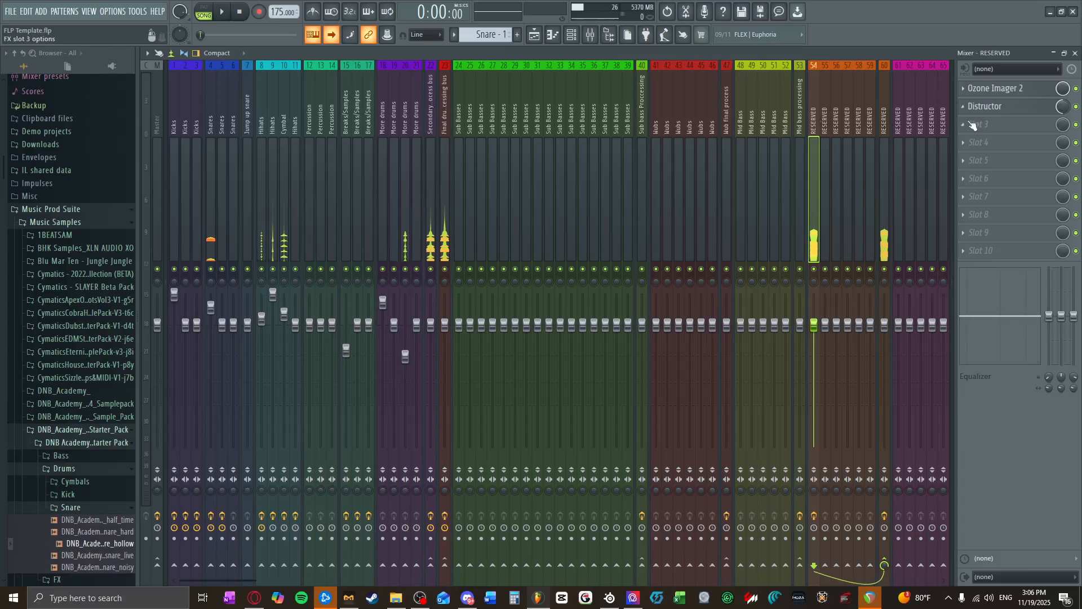
pyautogui.click(981, 124)
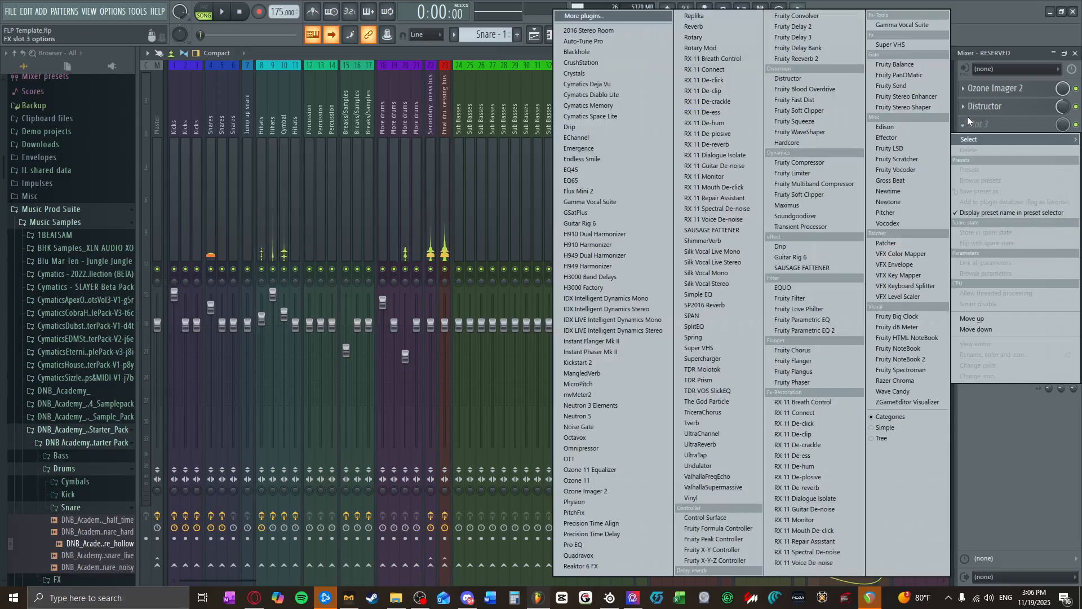
pyautogui.click(589, 470)
pyautogui.doubleClick(268, 240)
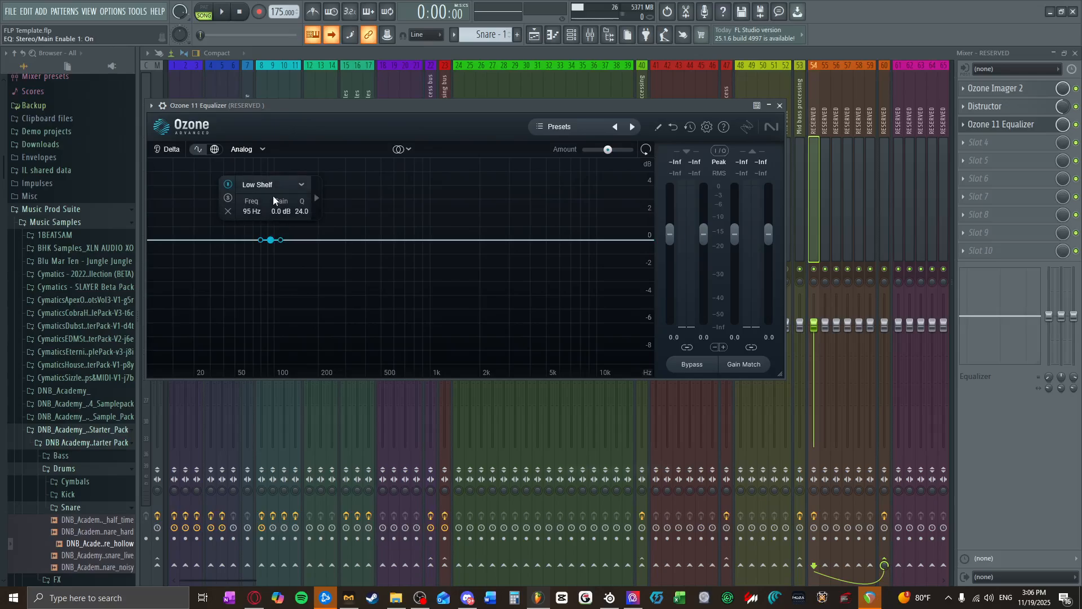
pyautogui.click(272, 184)
pyautogui.moveTo(278, 235)
pyautogui.moveTo(270, 240); pyautogui.dragTo(315, 255)
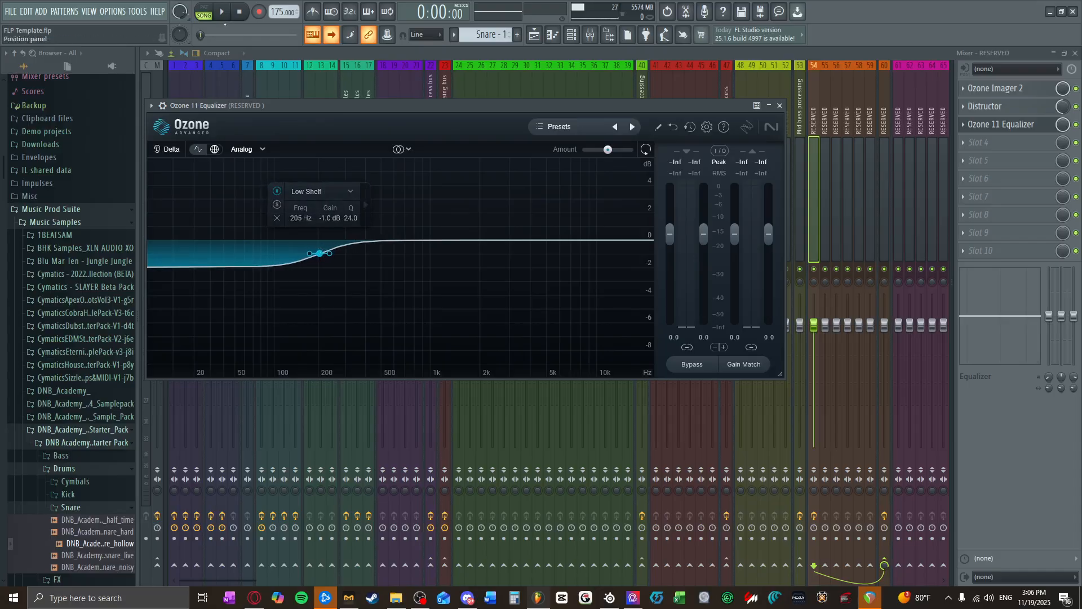
# Step: Play the arrangement with the equalized bass and check the Master spectrum again in SPAN
pyautogui.press('space')
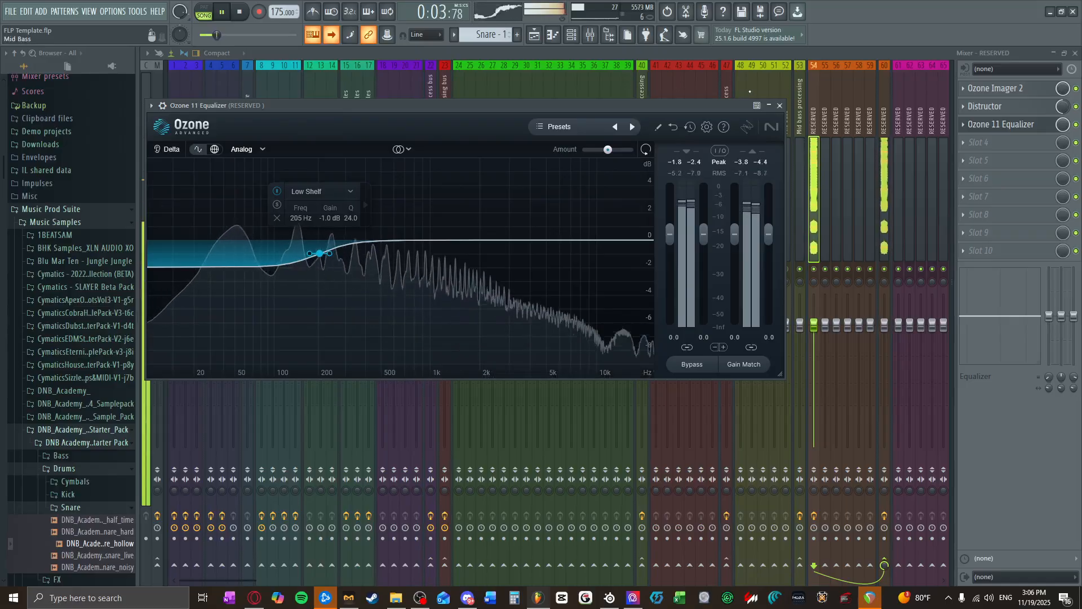
pyautogui.click(780, 105)
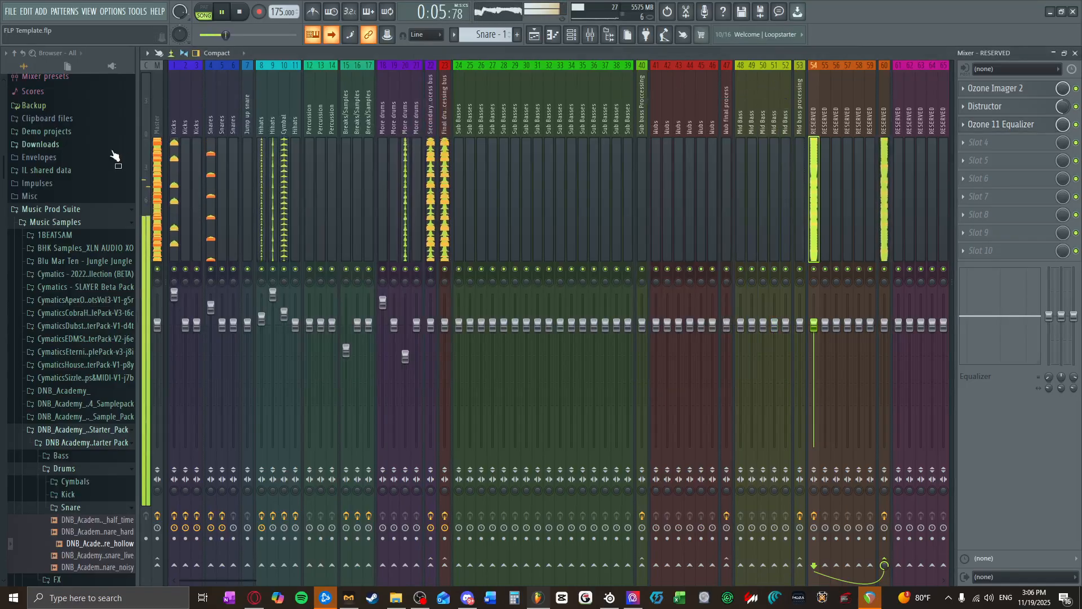
pyautogui.click(157, 186)
pyautogui.click(984, 91)
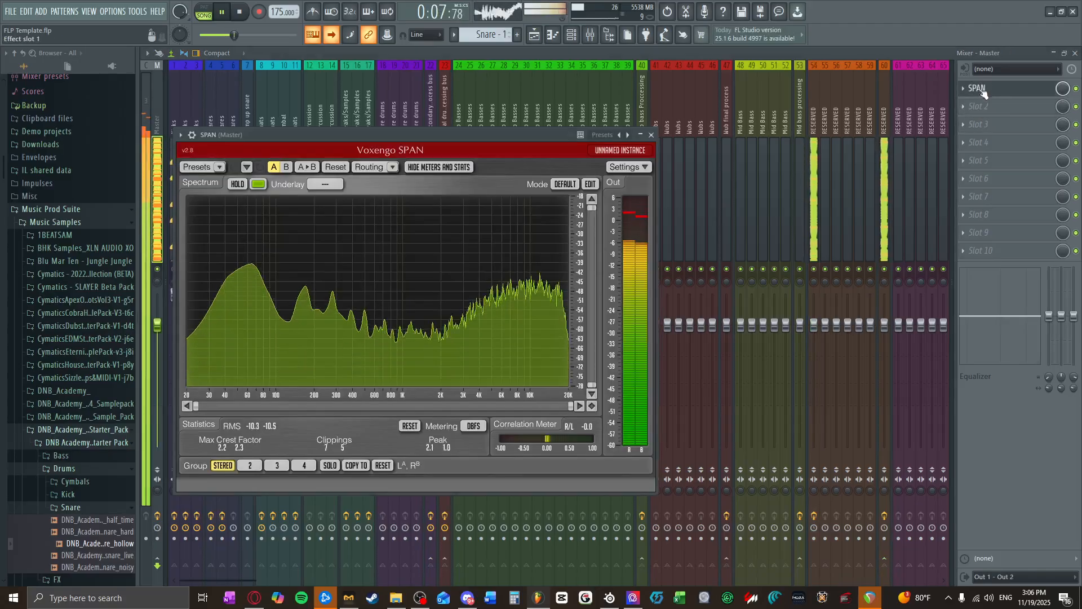
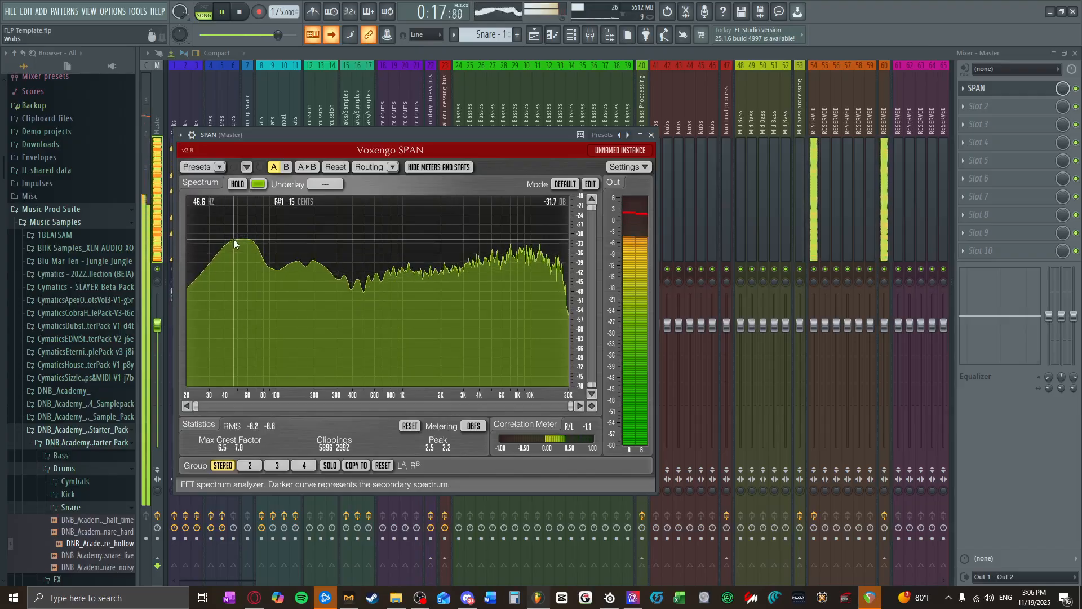
# Step: Close SPAN and the mixer, stop playback, and move every clip in the Playlist so the arrangement starts at bar 17
pyautogui.click(652, 136)
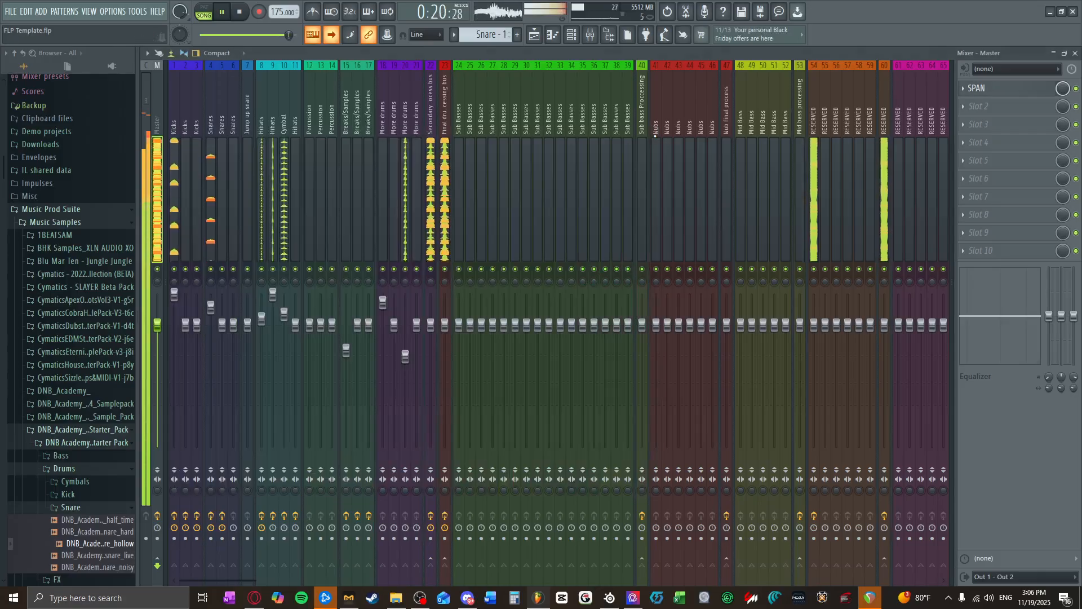
pyautogui.click(242, 12)
pyautogui.click(1075, 53)
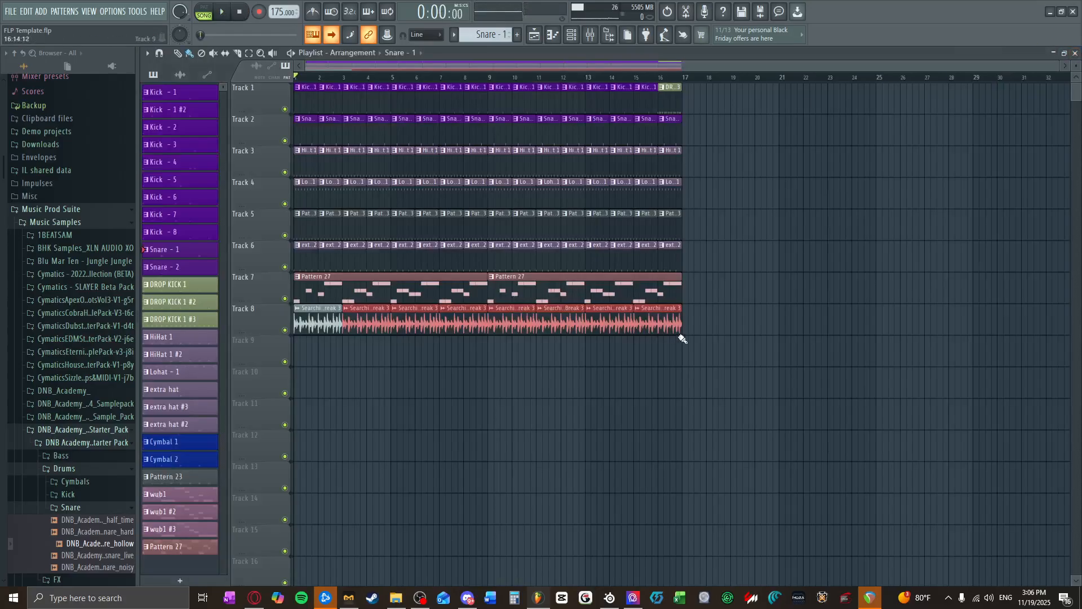
pyautogui.hotkey('ctrl', 'a')
pyautogui.moveTo(301, 110); pyautogui.dragTo(688, 111)
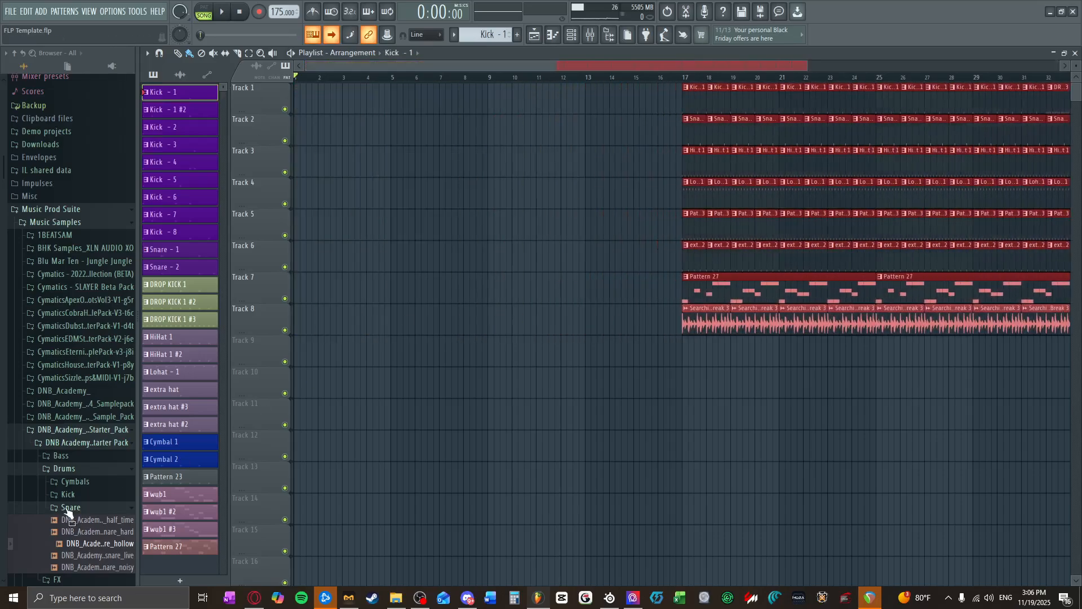
# Step: Audition pads in the musicradar-dnb-atmospheres folder and place DNB_PAD_61 at the start of Track 9
pyautogui.click(81, 467)
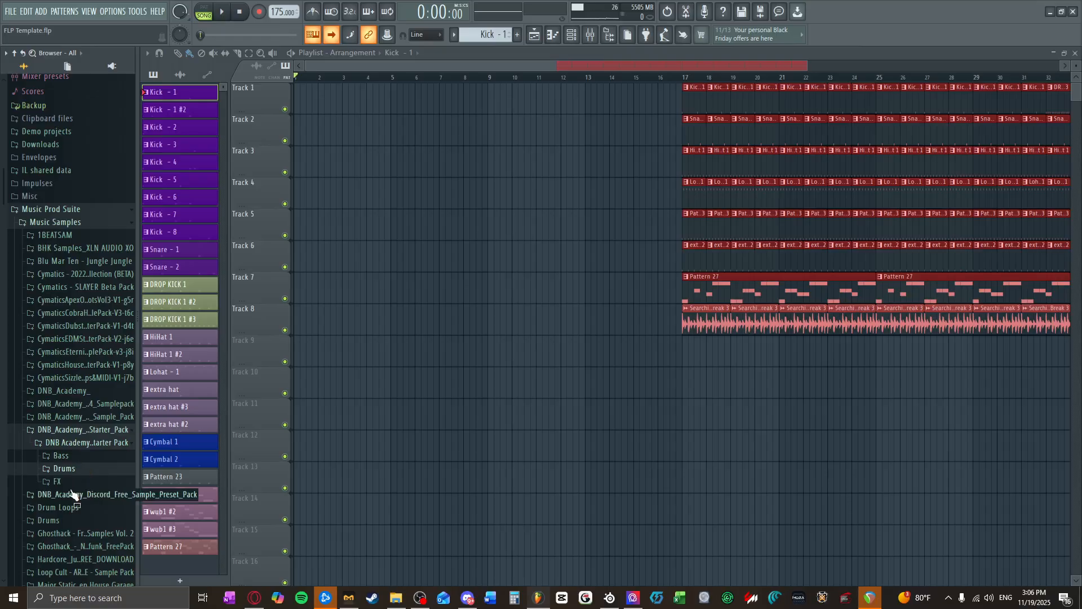
pyautogui.scroll(-3, 73, 494)
pyautogui.click(84, 359)
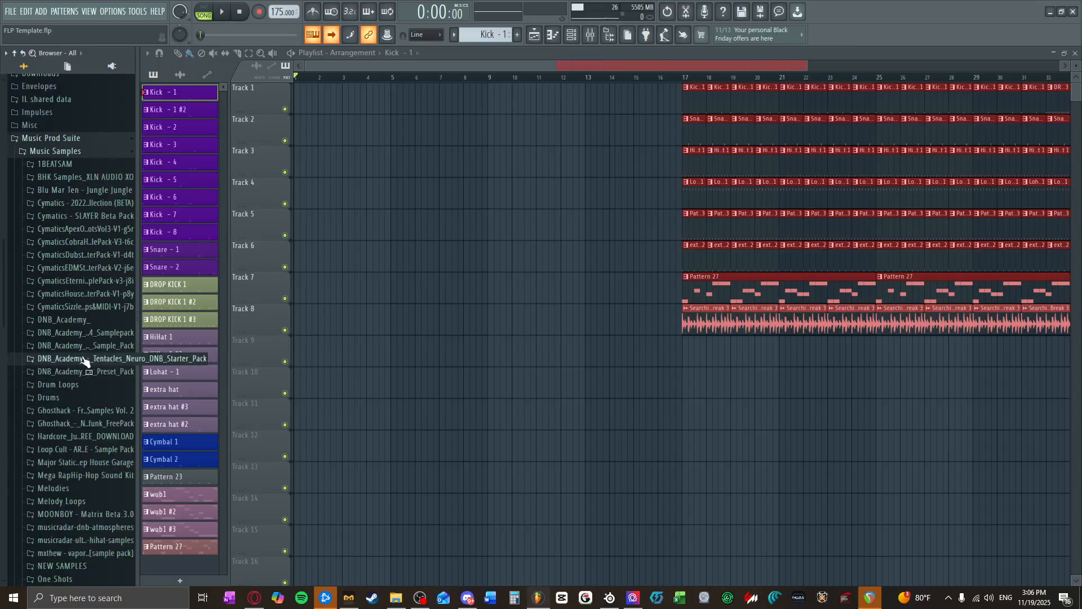
pyautogui.scroll(-9, 98, 440)
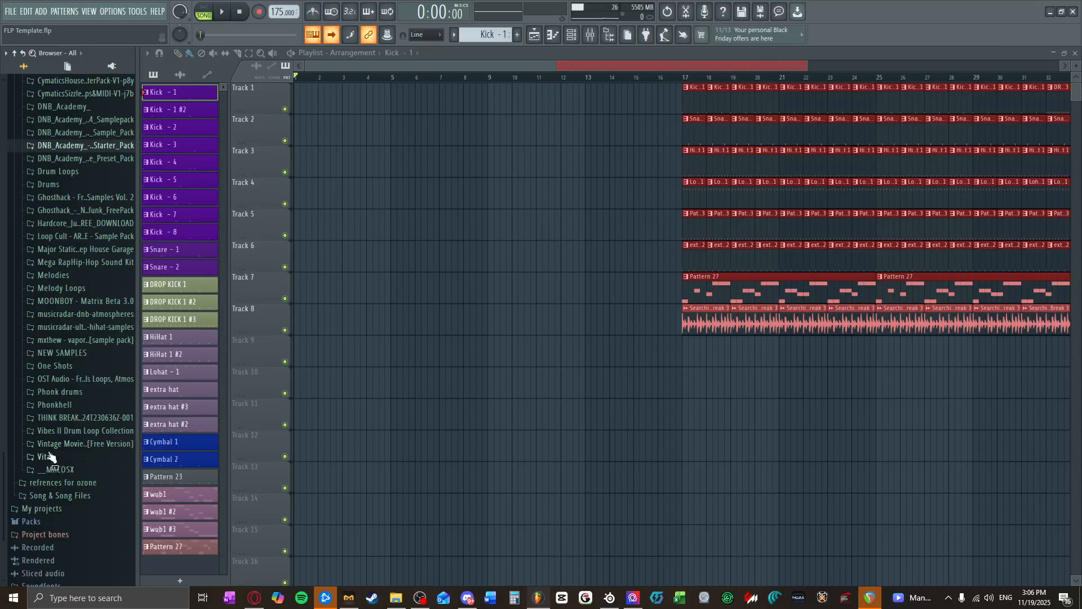
pyautogui.scroll(3, 64, 413)
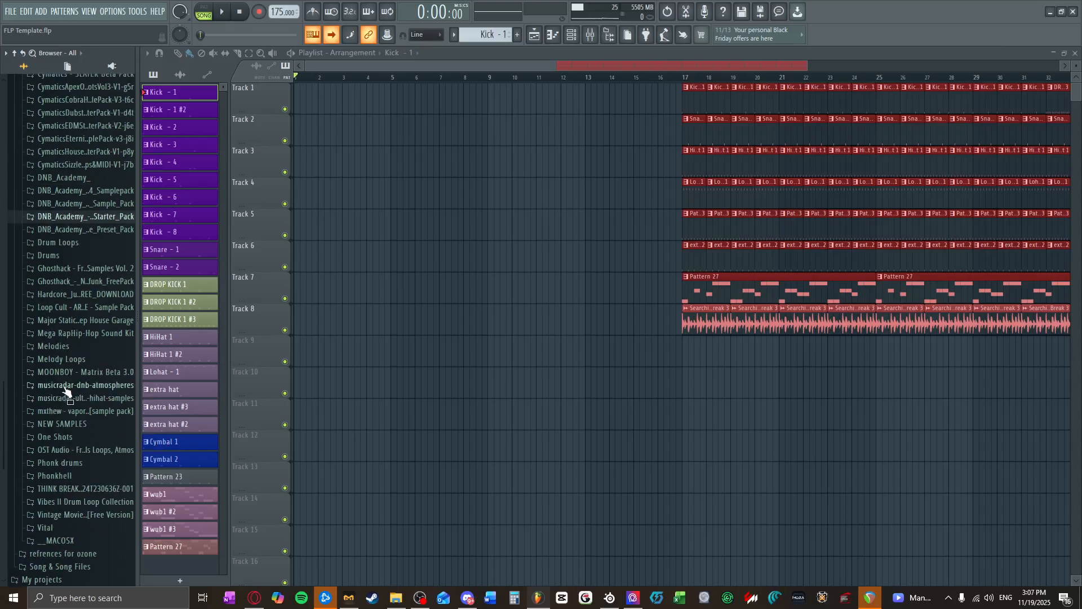
pyautogui.click(66, 387)
pyautogui.scroll(-9, 79, 504)
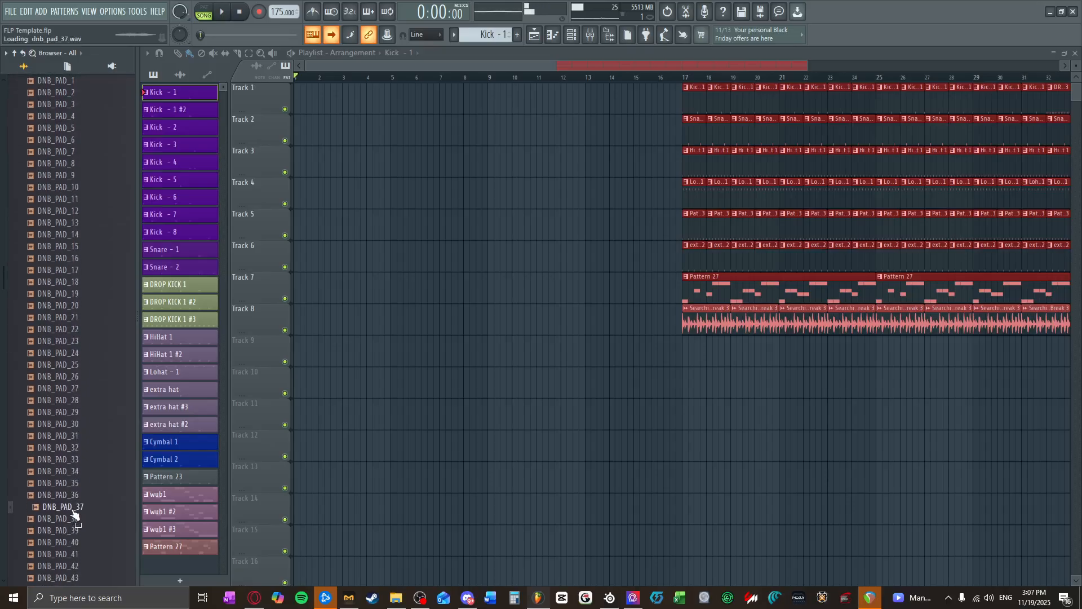
pyautogui.scroll(-12, 73, 546)
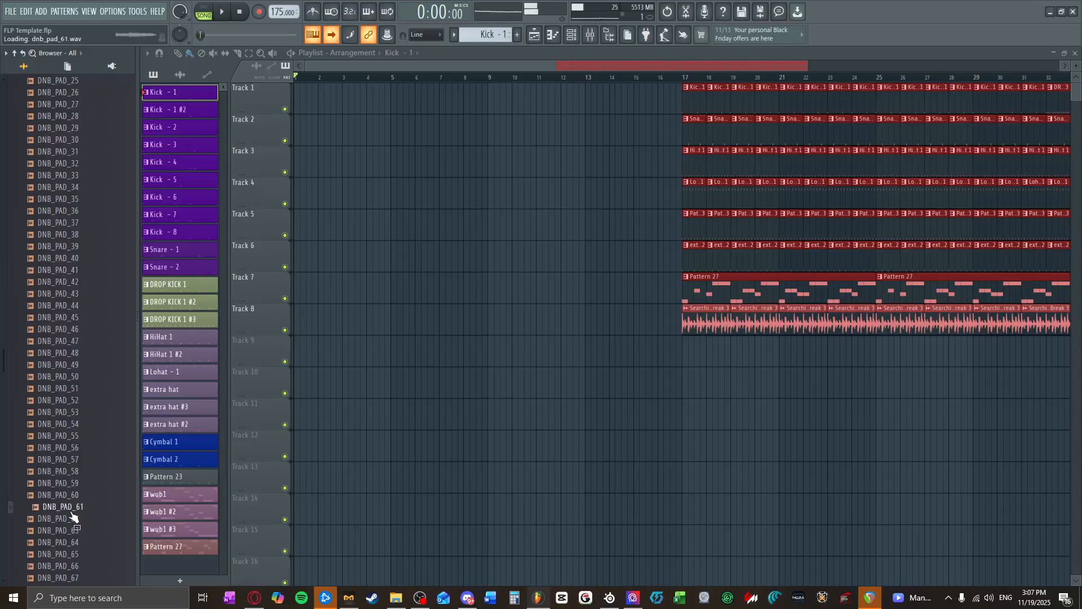
pyautogui.moveTo(73, 518); pyautogui.dragTo(273, 351)
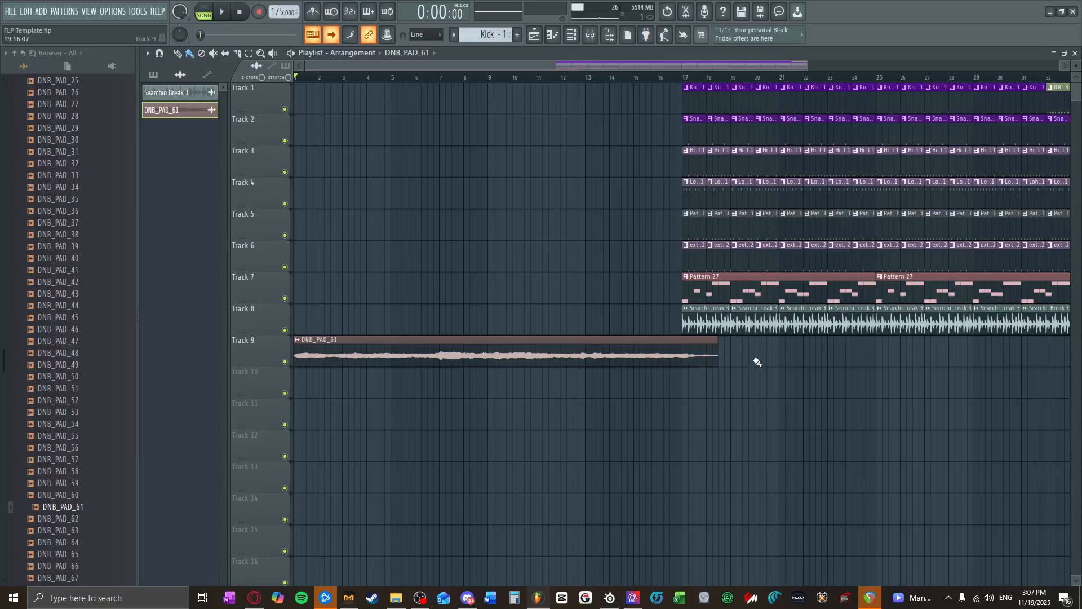
# Step: Trim the DNB_PAD_61 clip to one bar and repeat it on Track 9 through bar 8, checking it by playback
pyautogui.moveTo(717, 361); pyautogui.dragTo(318, 365)
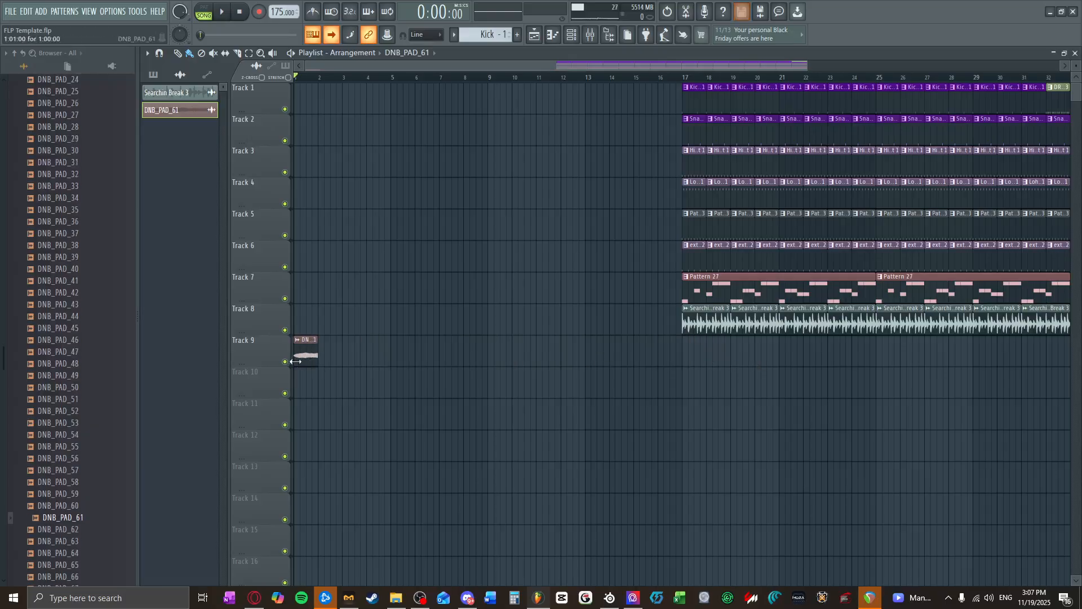
pyautogui.click(232, 7)
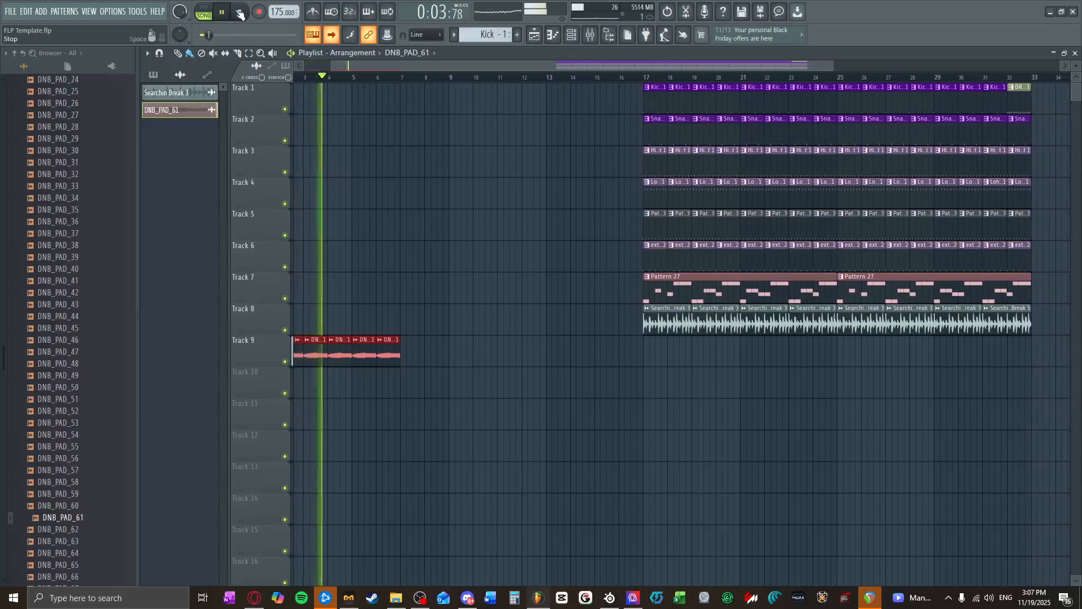
pyautogui.click(239, 14)
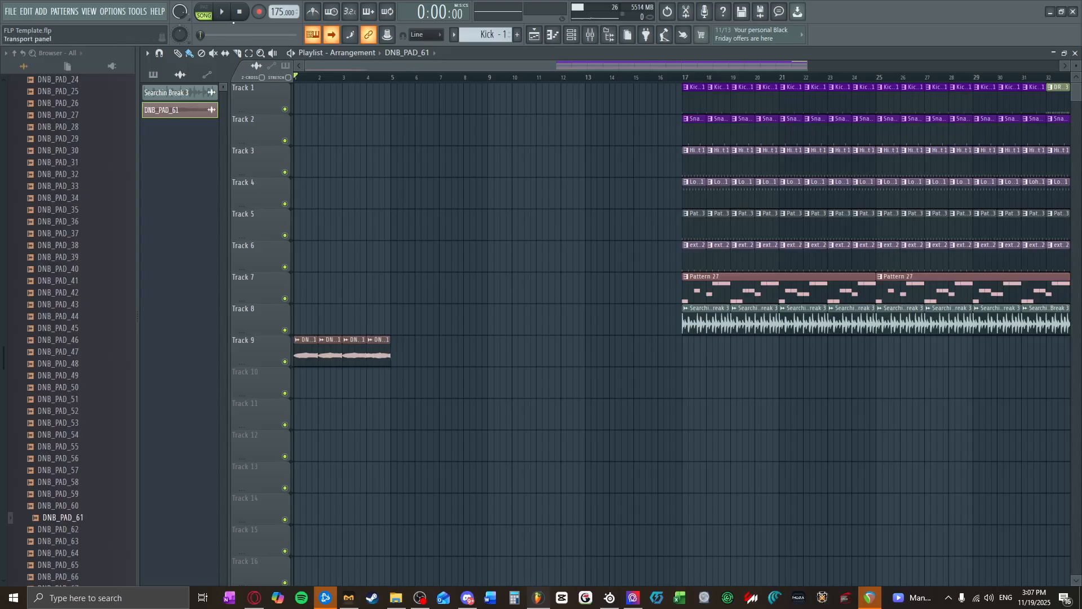
pyautogui.press('space')
pyautogui.click(252, 350)
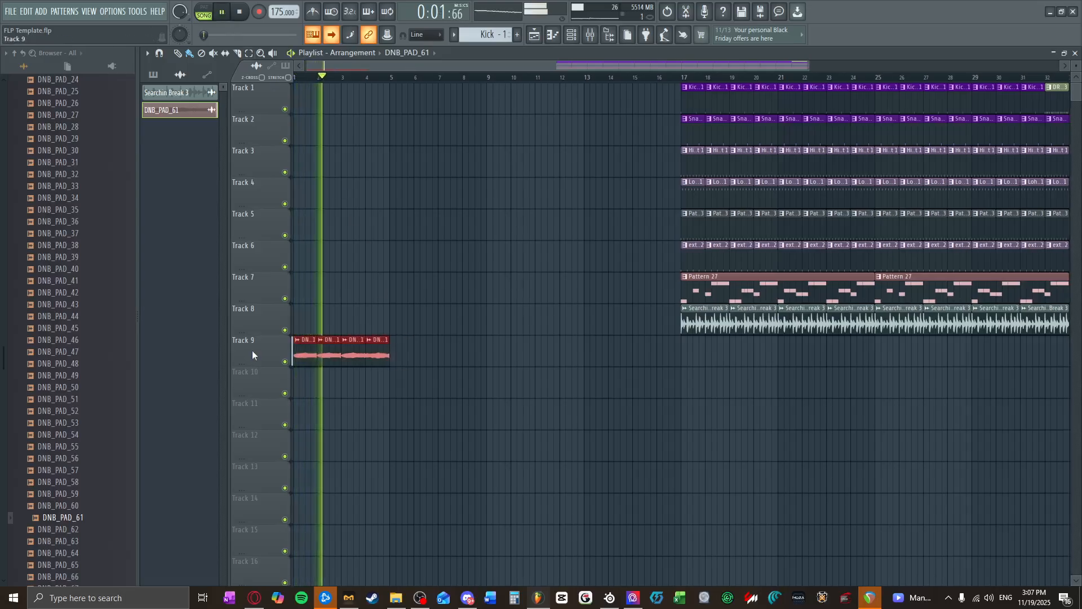
pyautogui.hotkey('ctrl', 'b')
pyautogui.keyDown('ctrl'); pyautogui.click(395, 397); pyautogui.keyUp('ctrl')
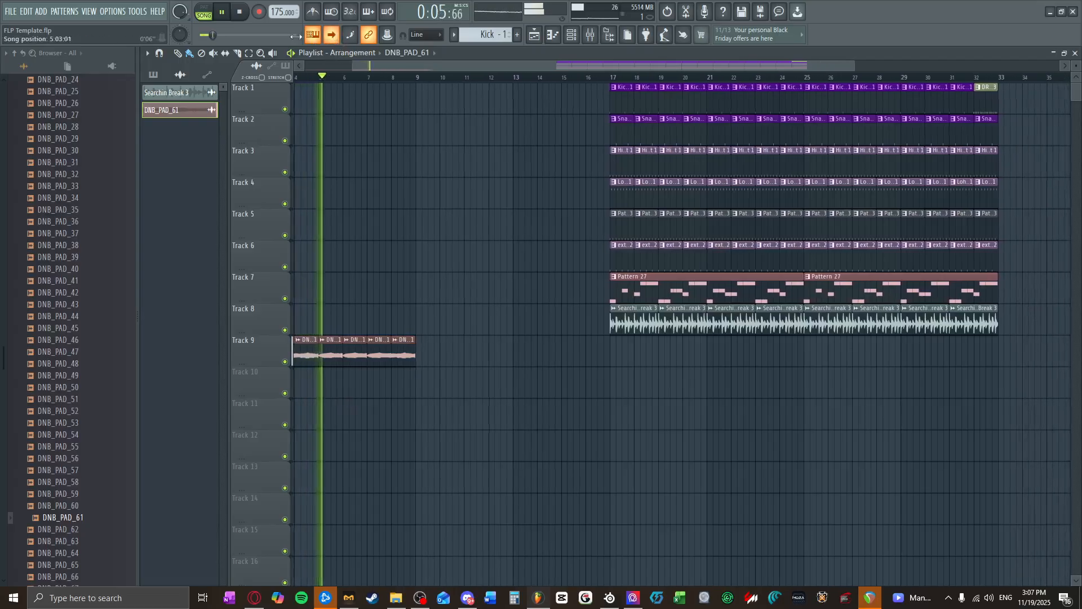
pyautogui.press('space')
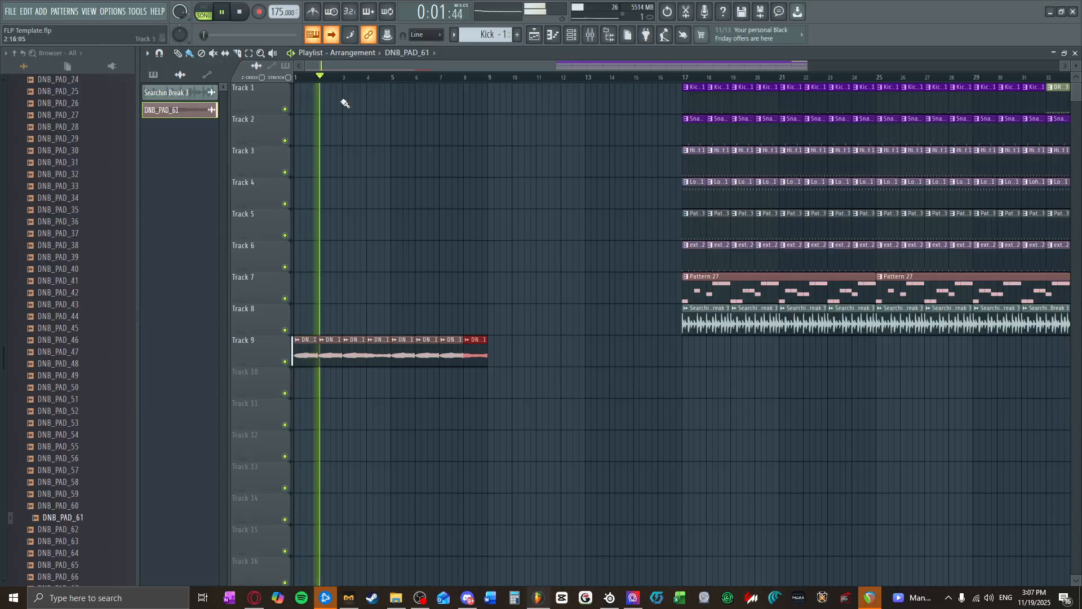
# Step: Duplicate the eight-bar pad section on Track 9 so it fills bars 9 to 16, and stop playback
pyautogui.scroll(3, 353, 300)
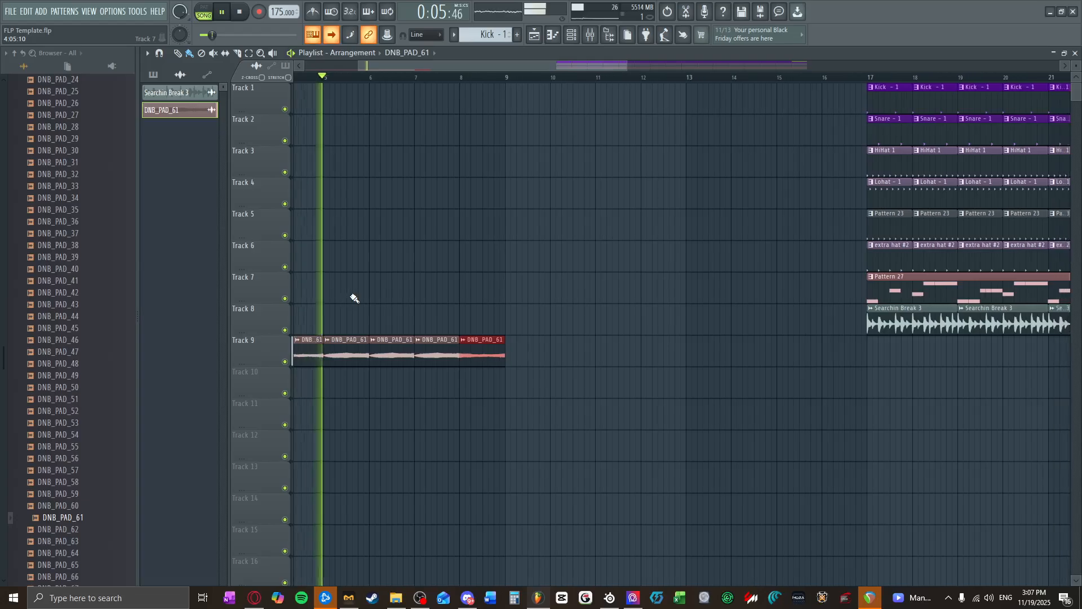
pyautogui.scroll(-4, 350, 294)
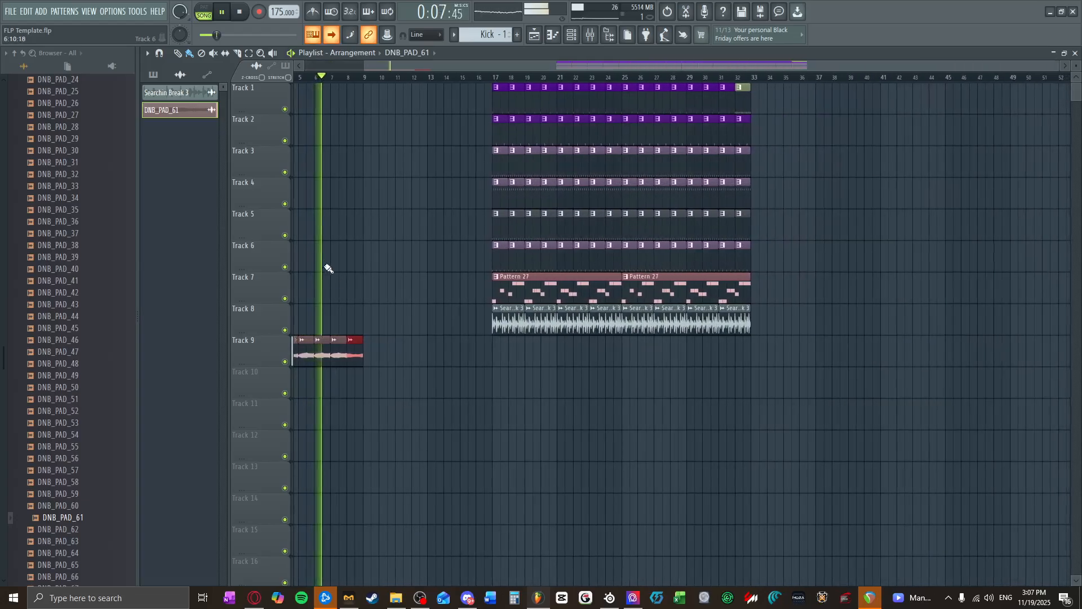
pyautogui.moveTo(387, 350); pyautogui.dragTo(133, 353)
pyautogui.hotkey('ctrl', 'b')
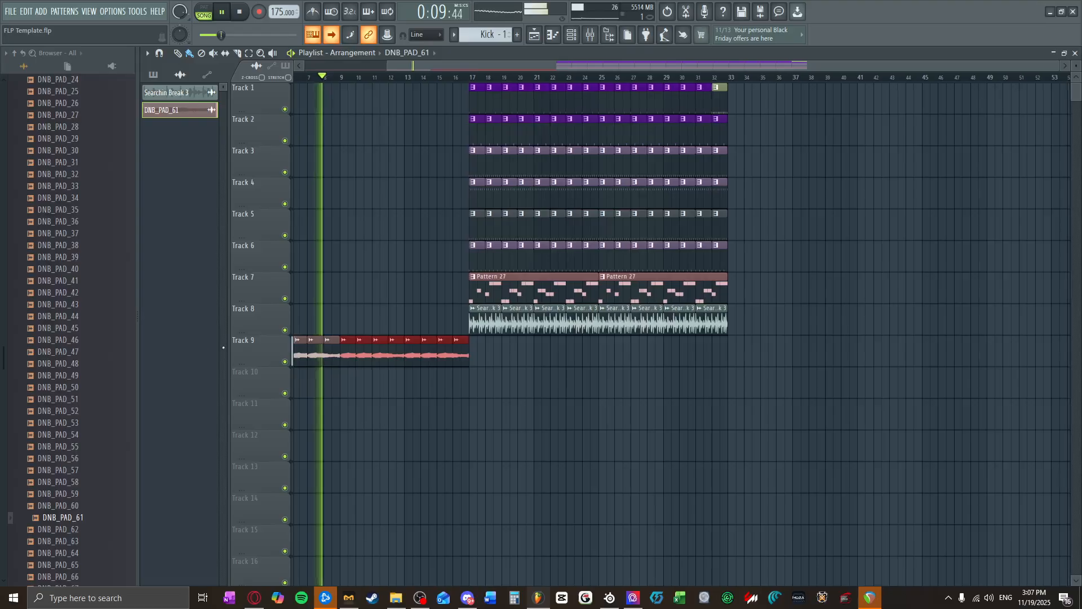
pyautogui.press('space')
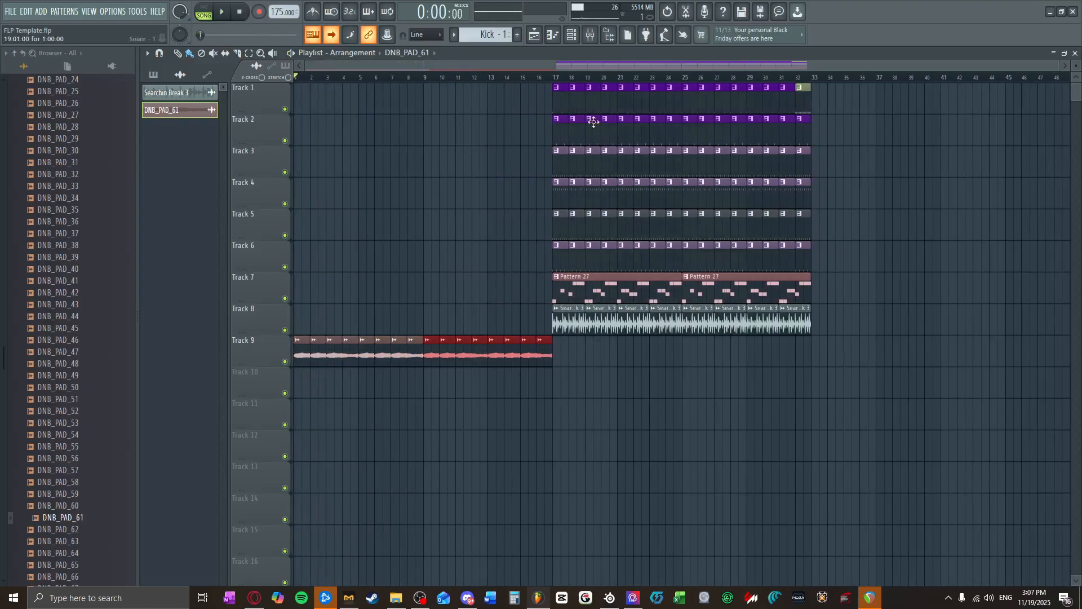
# Step: Fill the 16 intro bars with Kick - 1 on Track 1, Snare - 1 on Track 2 and extra hat #2 on Track 6
pyautogui.click(566, 106)
pyautogui.moveTo(370, 113); pyautogui.dragTo(538, 118)
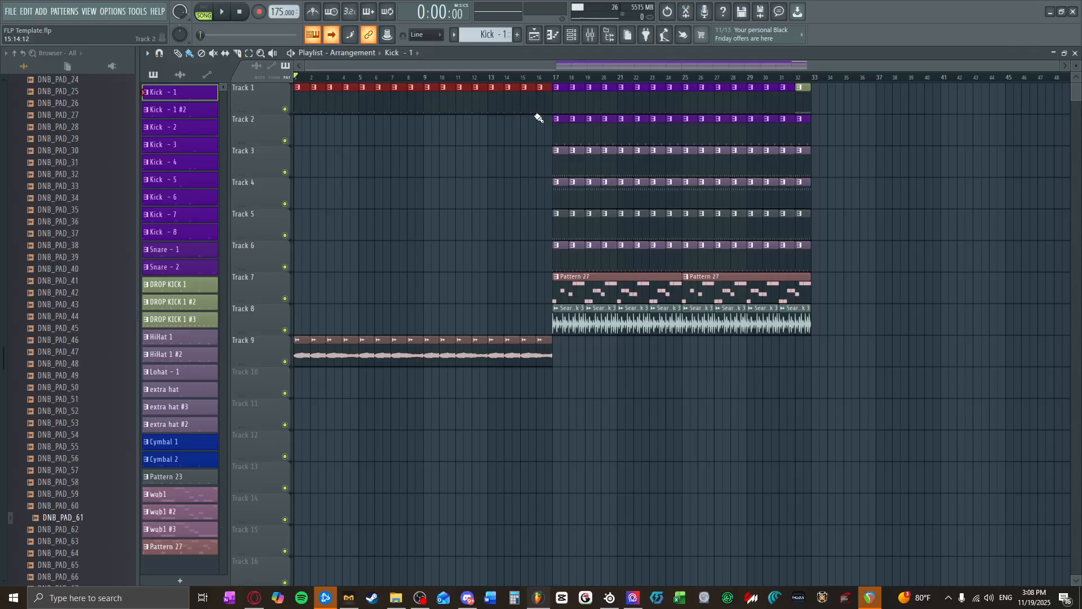
pyautogui.moveTo(375, 135); pyautogui.dragTo(535, 145)
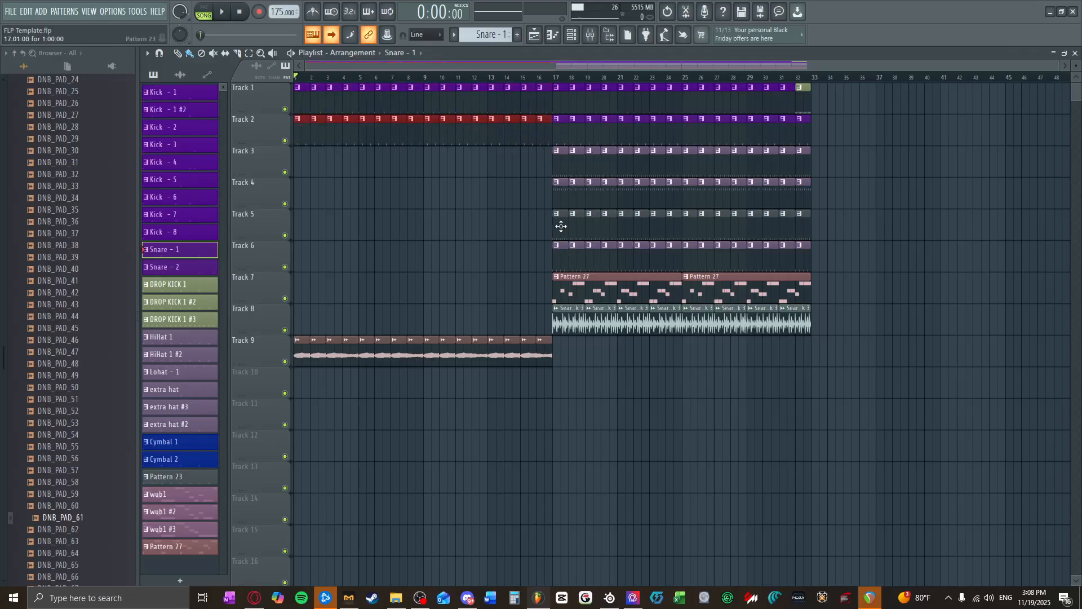
pyautogui.click(571, 321)
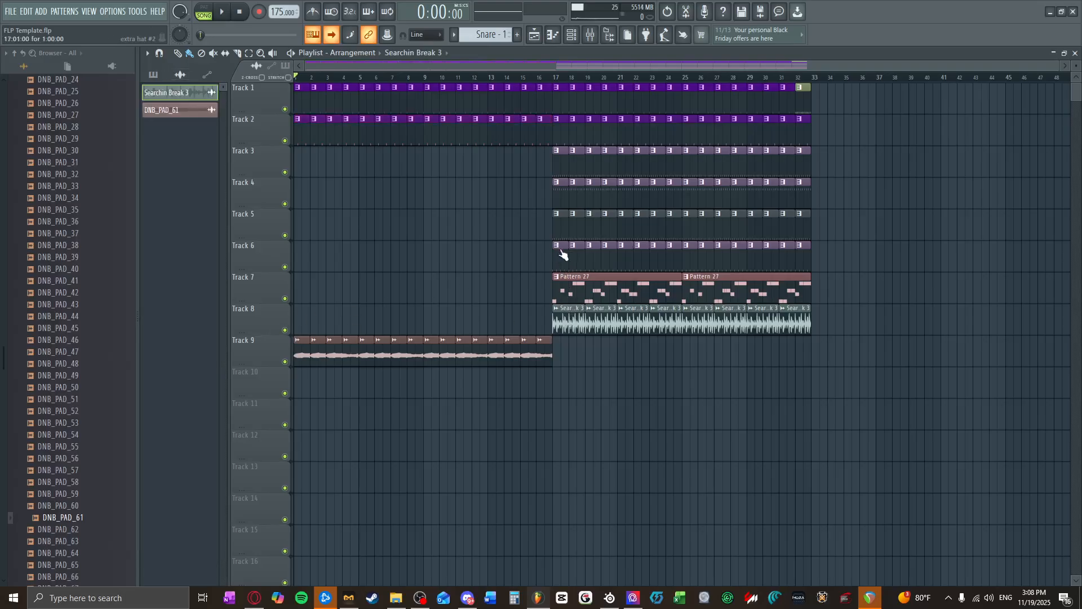
pyautogui.click(558, 186)
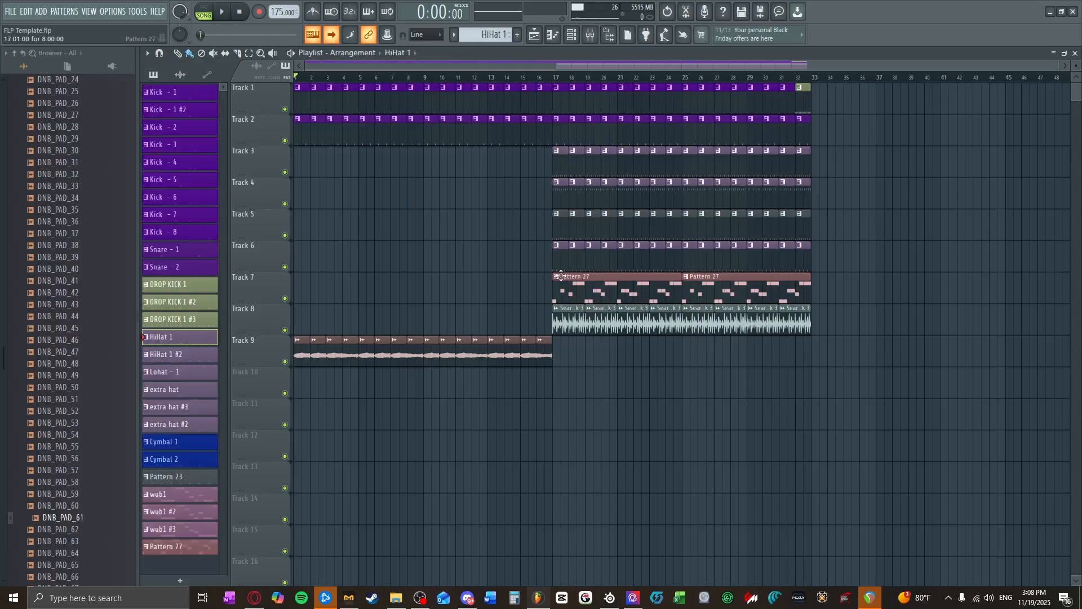
pyautogui.moveTo(292, 257); pyautogui.dragTo(506, 257)
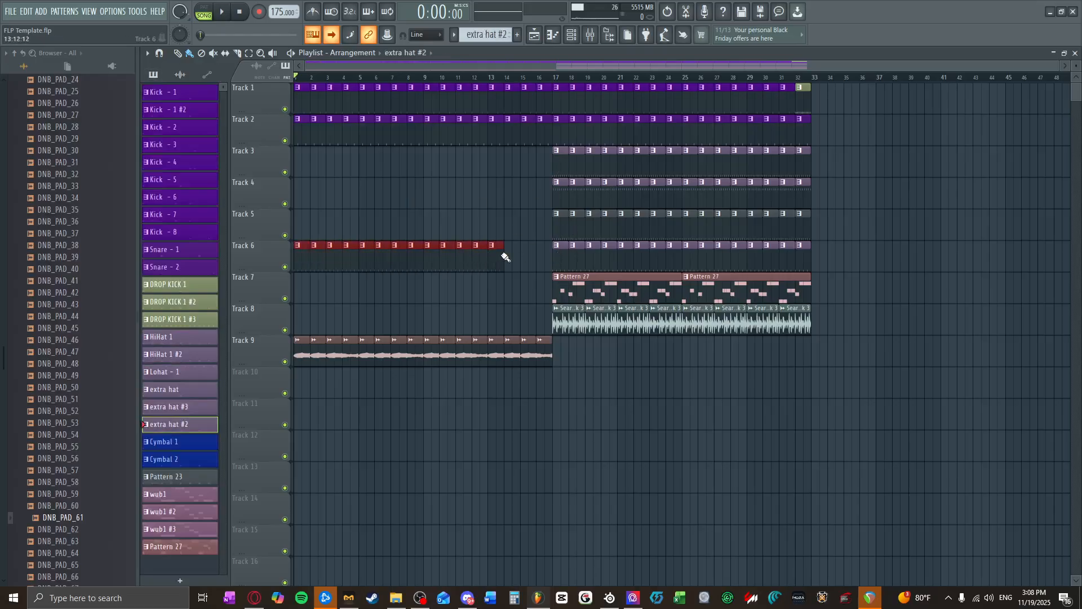
# Step: Play the intro while moving the main section to bar 33, and duplicate the 16-bar intro into bars 17 to 32
pyautogui.click(223, 12)
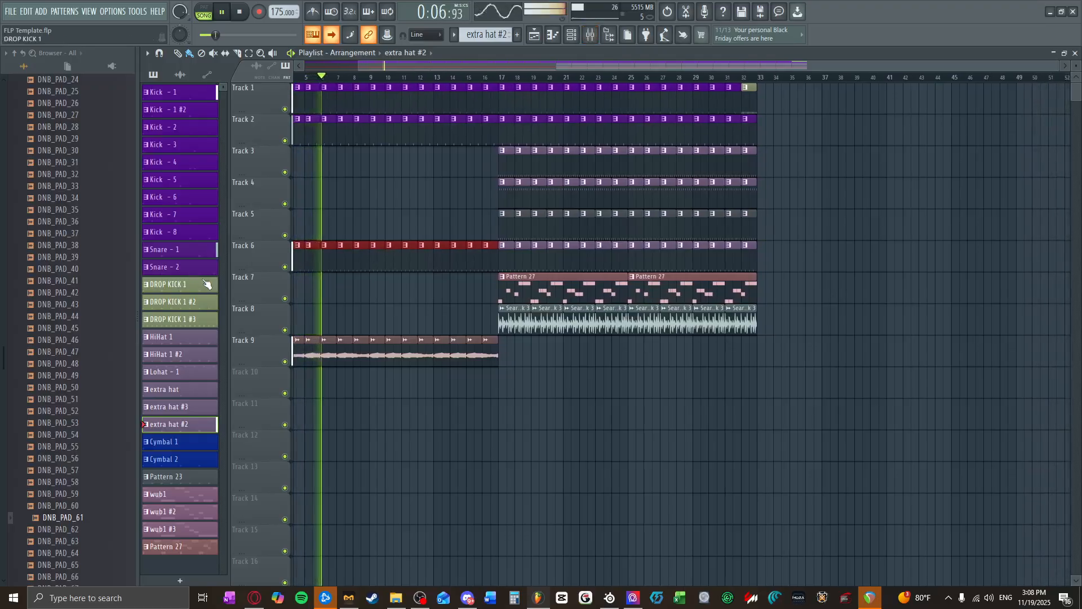
pyautogui.moveTo(764, 326); pyautogui.dragTo(730, 103)
pyautogui.click(505, 172)
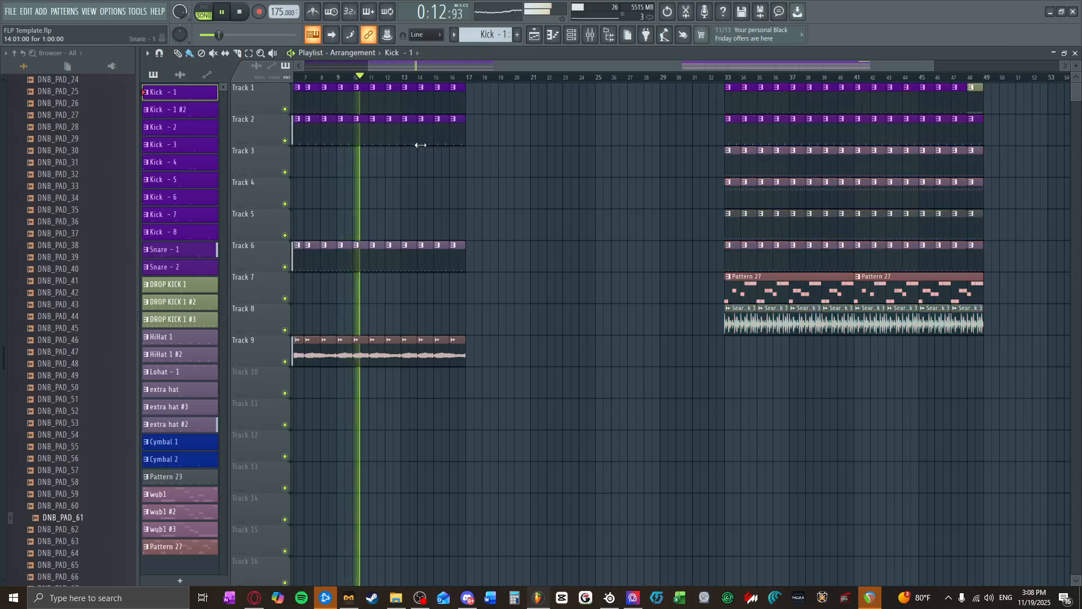
pyautogui.scroll(-2, 487, 248)
pyautogui.moveTo(522, 364); pyautogui.dragTo(282, 90)
pyautogui.hotkey('ctrl', 'b')
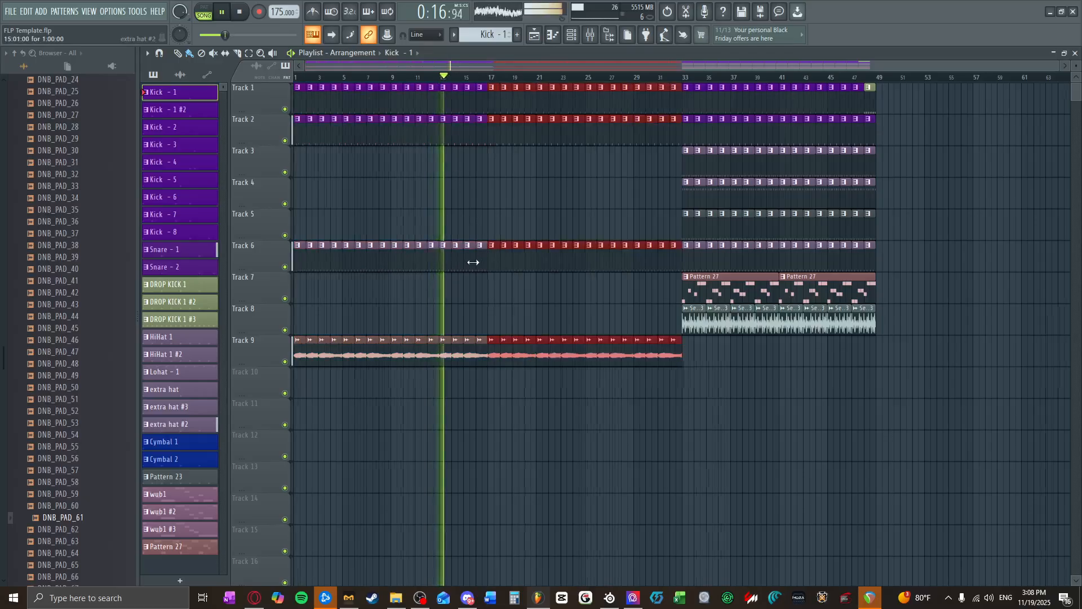
# Step: At bar 16, delete the snare and extra hat clips and replace the Track 1 kick with DROP KICK 1 #3
pyautogui.scroll(2, 486, 256)
pyautogui.rightClick(483, 138)
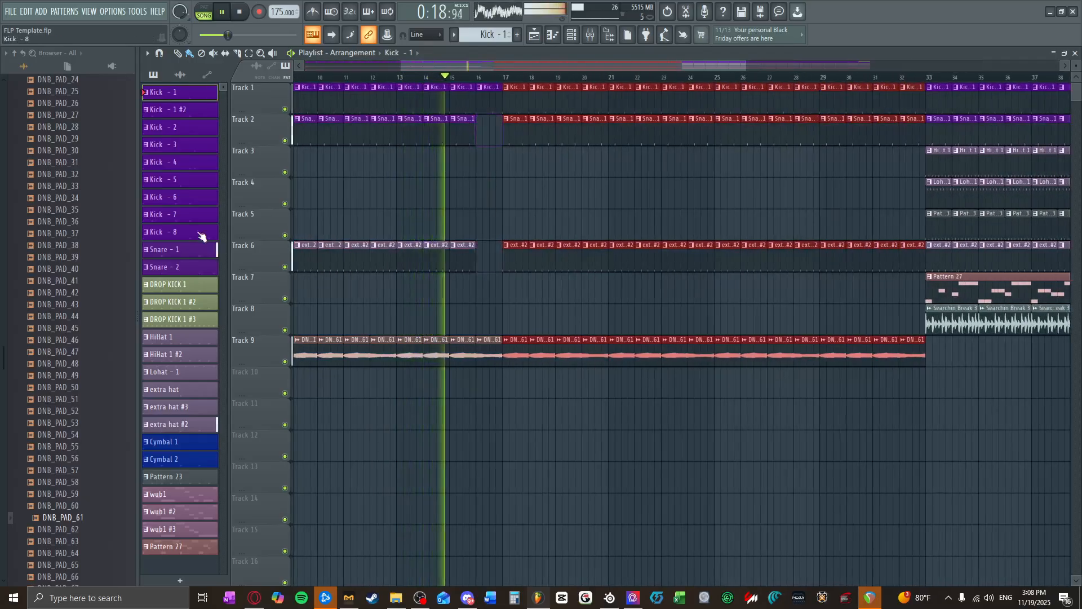
pyautogui.click(212, 319)
pyautogui.rightClick(477, 88)
pyautogui.rightClick(478, 90)
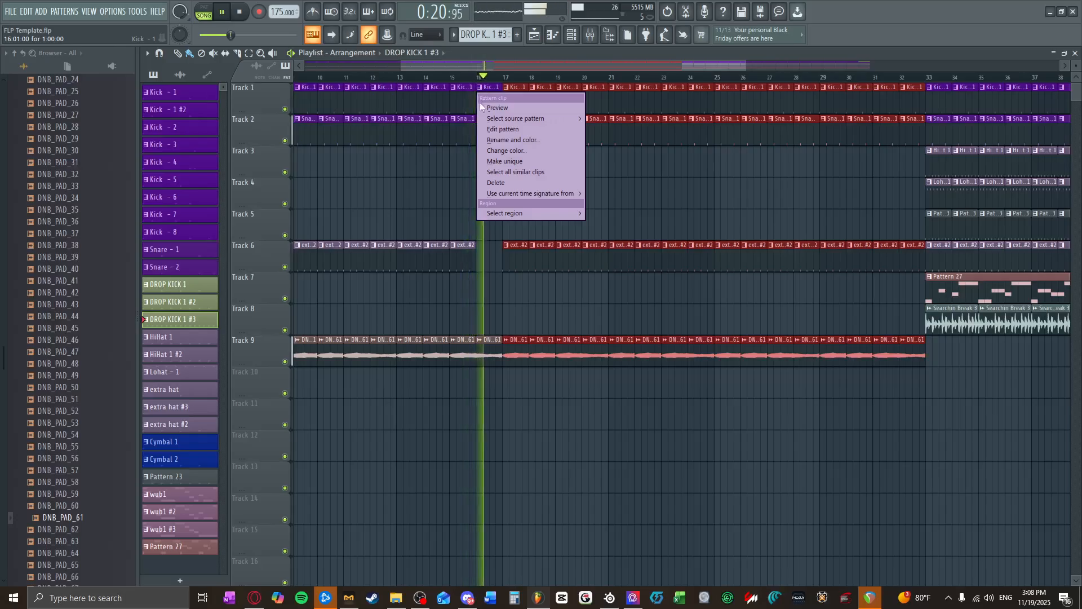
pyautogui.rightClick(467, 178)
pyautogui.rightClick(485, 109)
pyautogui.click(485, 108)
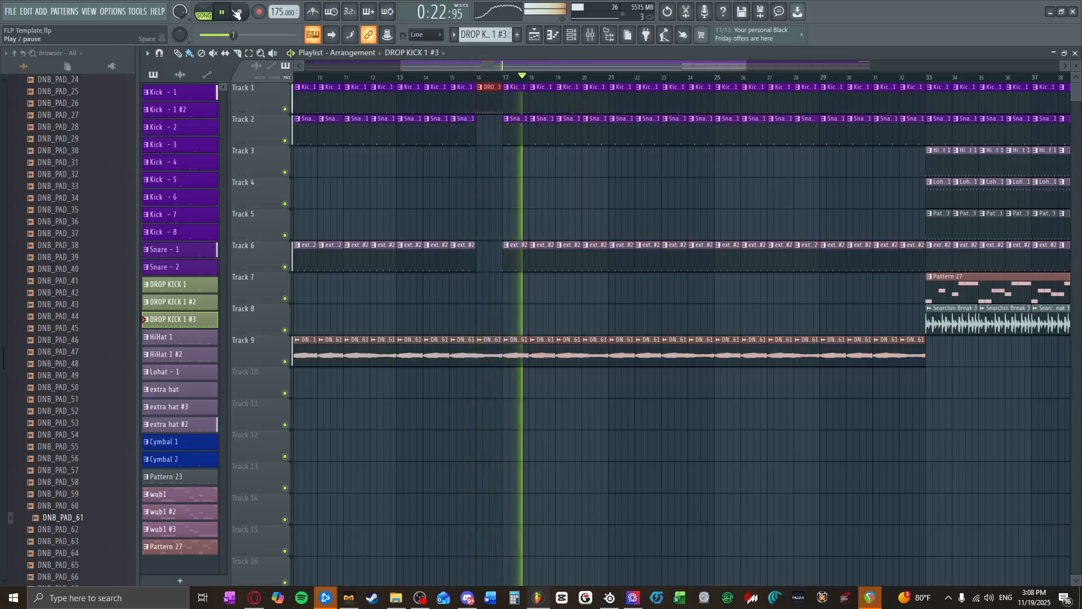
# Step: Replay the extended arrangement from the beginning and review the clips around the bar 16 transition
pyautogui.press('space')
pyautogui.press('space')
pyautogui.scroll(-1, 531, 258)
pyautogui.scroll(-3, 532, 259)
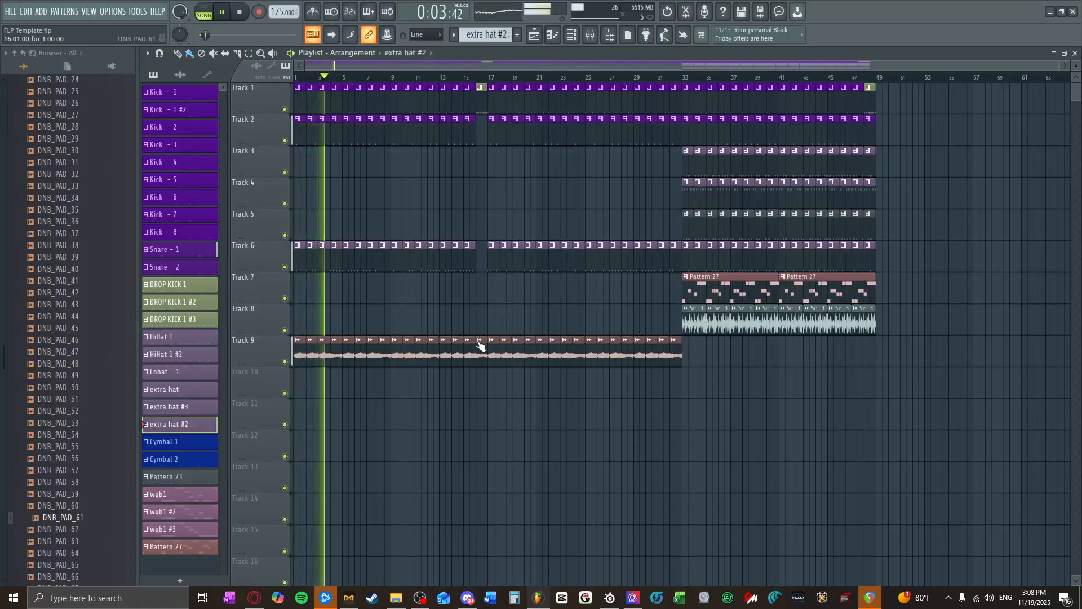
pyautogui.scroll(3, 474, 310)
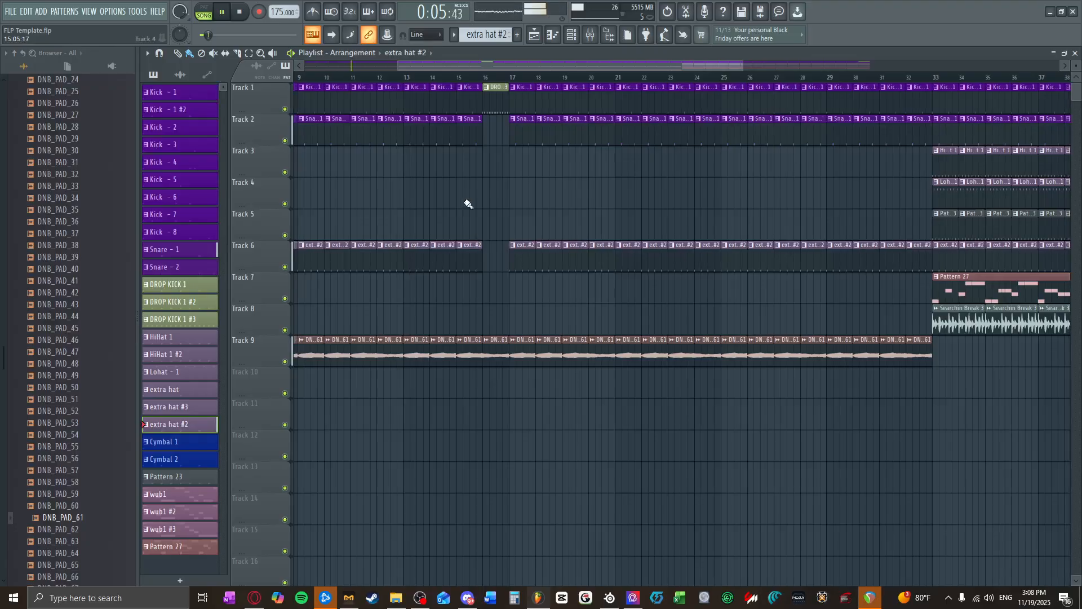
pyautogui.scroll(-3, 503, 220)
# Step: Place two Pattern 27 clips on Track 7, at bars 17 and 25, ahead of the main section
pyautogui.click(571, 35)
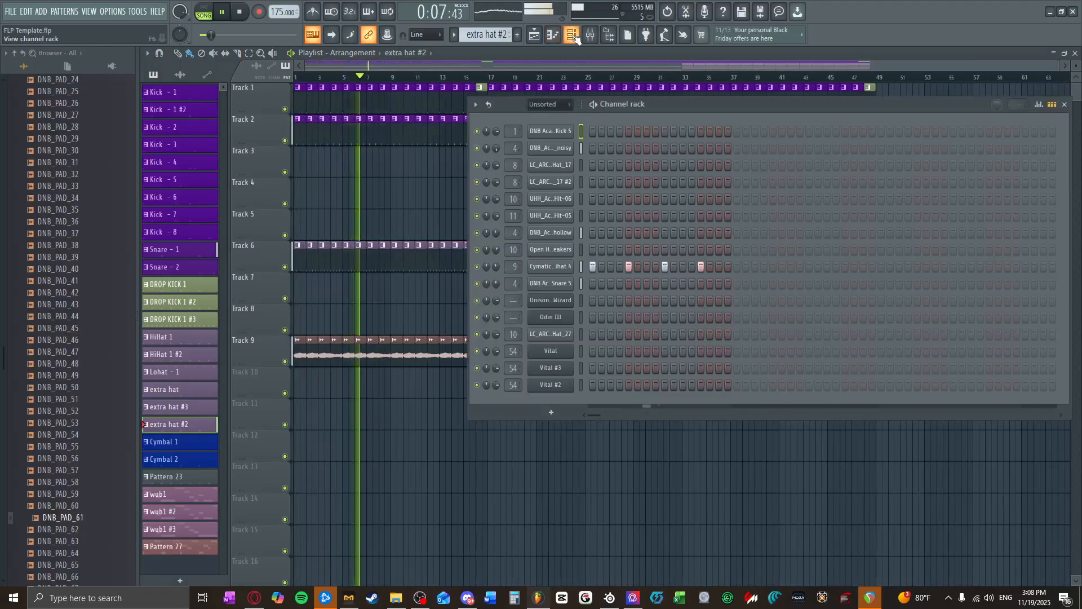
pyautogui.click(581, 57)
pyautogui.click(708, 294)
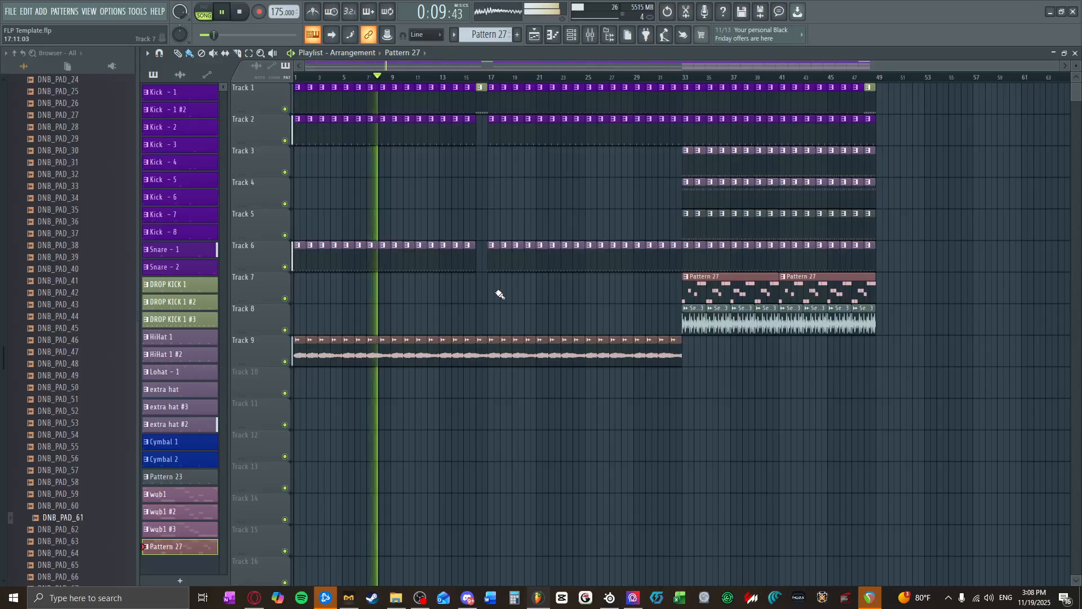
pyautogui.click(500, 293)
pyautogui.click(593, 292)
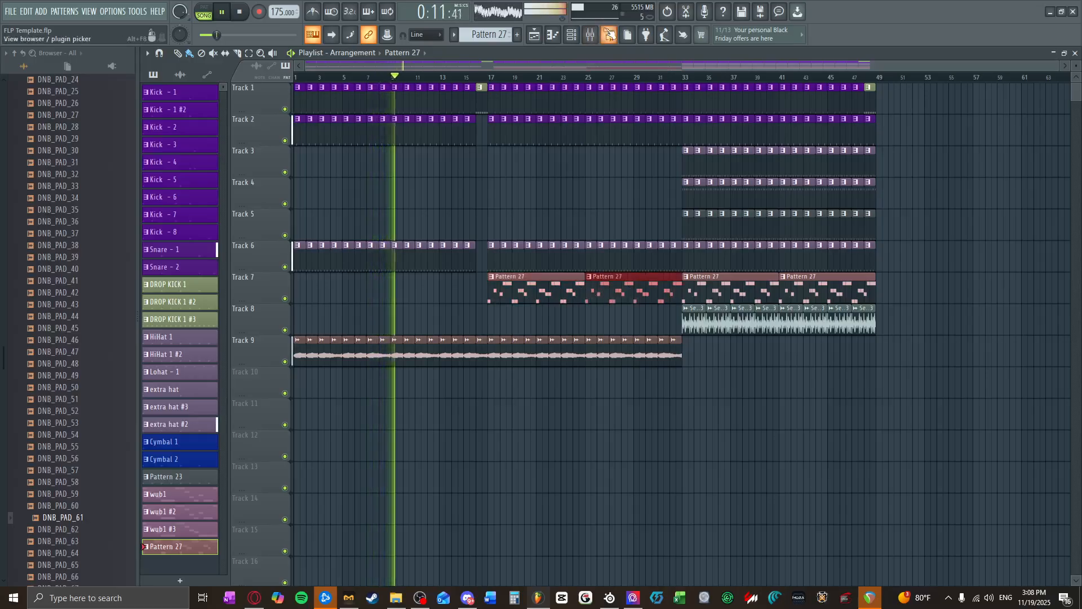
# Step: Select RESERVED mixer track 54, which carries the Pattern 27 sound, and return to the playlist
pyautogui.click(590, 35)
pyautogui.click(815, 158)
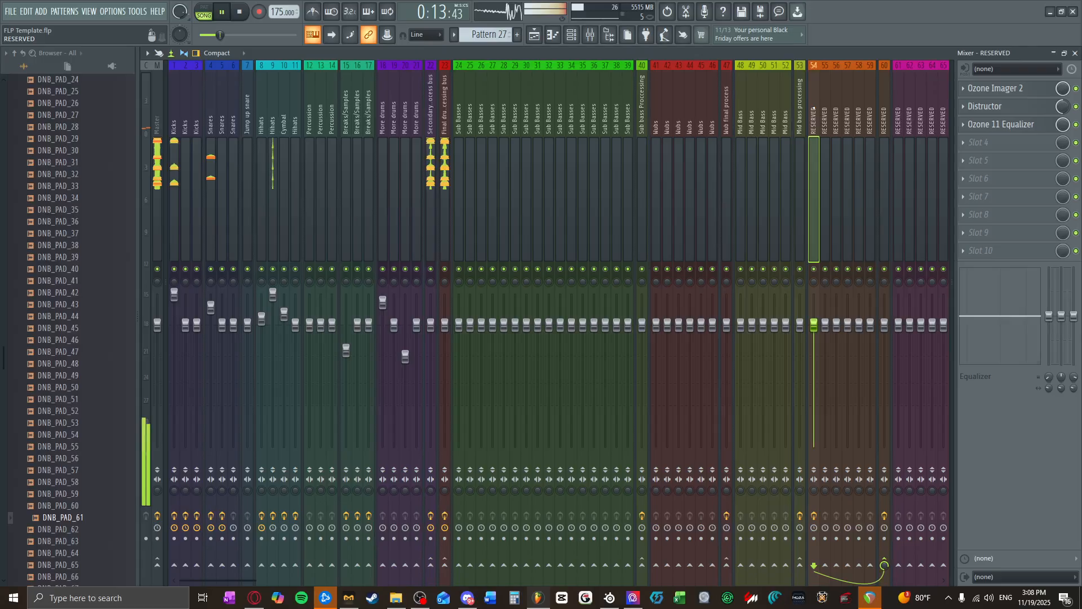
pyautogui.click(534, 35)
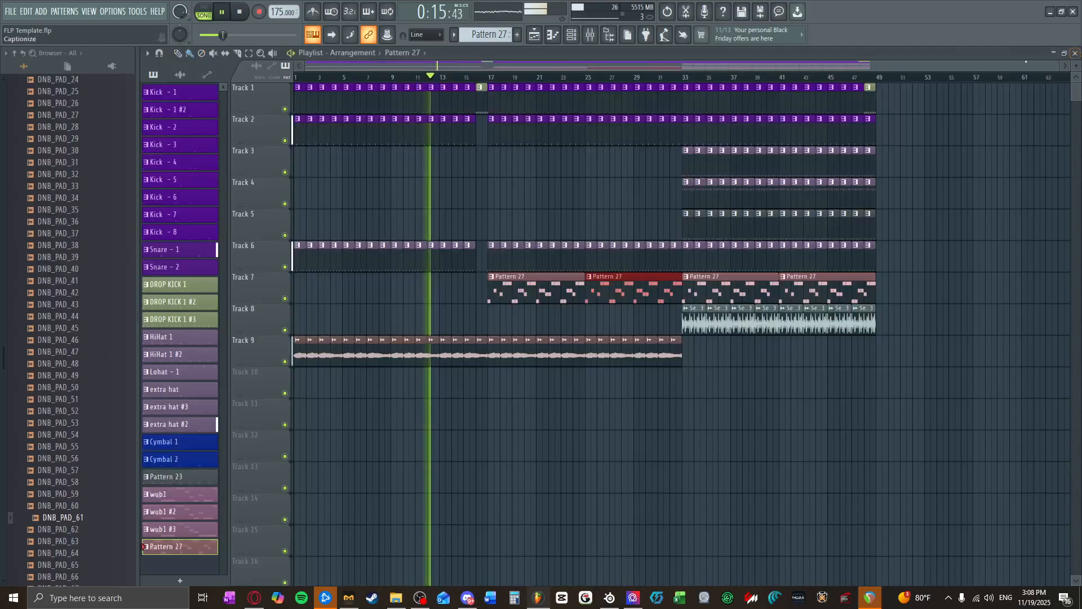
# Step: Delete the kick, snare and extra hat clips from bars 29 to 32 and stop playback
pyautogui.scroll(2, 545, 116)
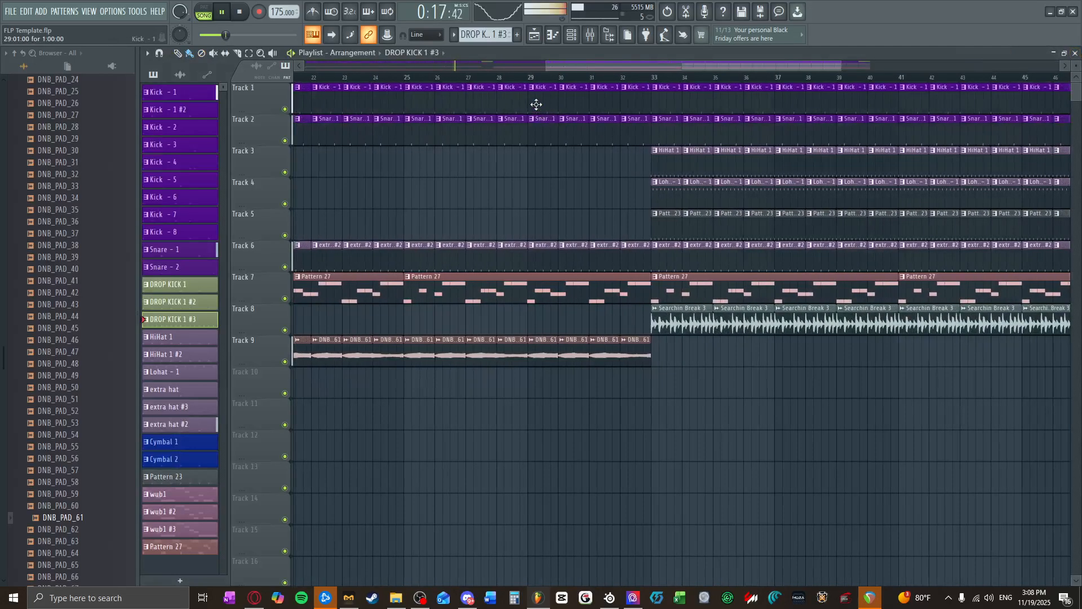
pyautogui.moveTo(553, 100)
pyautogui.mouseDown()
pyautogui.moveTo(636, 100)
pyautogui.moveTo(544, 131)
pyautogui.mouseUp()
pyautogui.moveTo(534, 255); pyautogui.dragTo(611, 252)
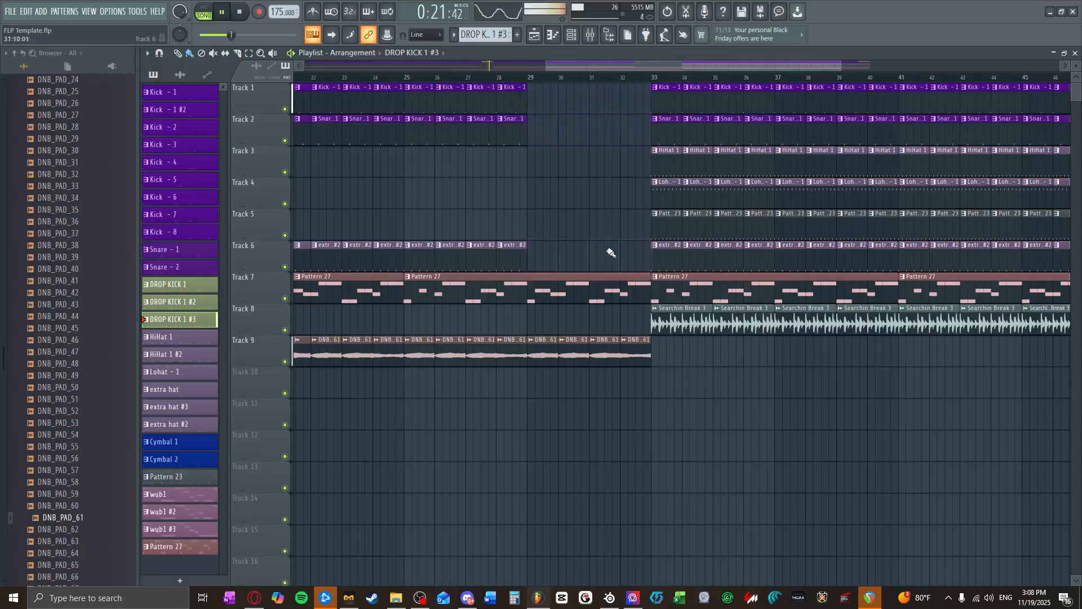
pyautogui.scroll(-4, 611, 252)
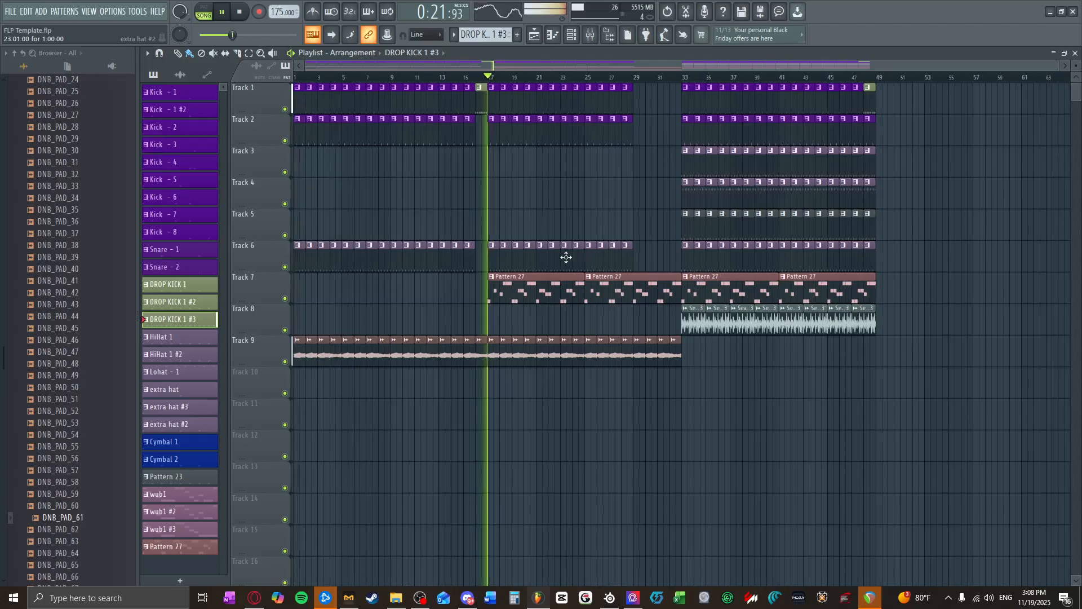
pyautogui.click(240, 12)
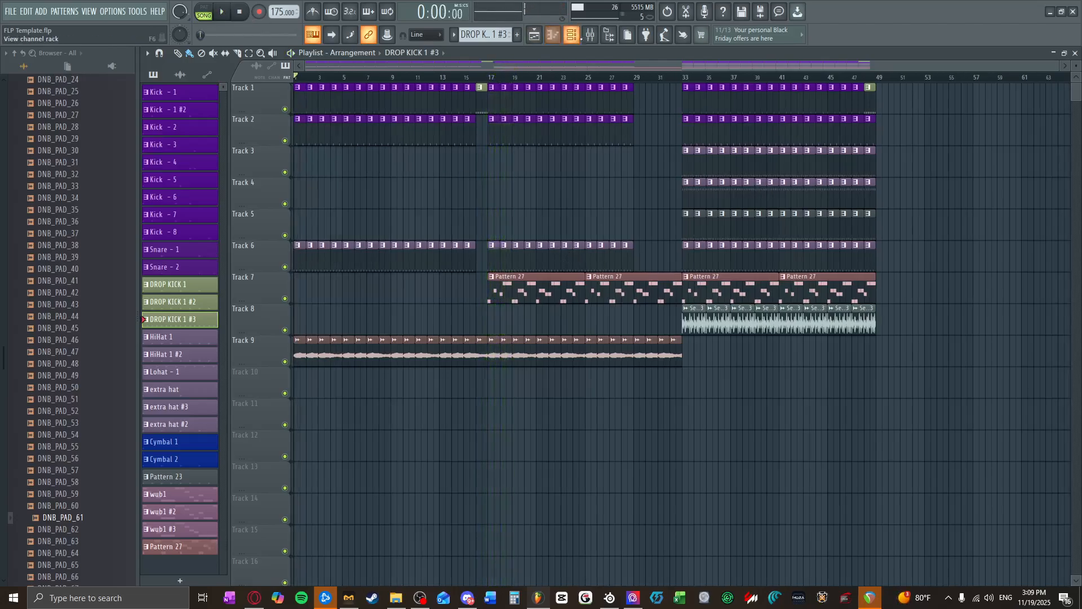
# Step: Add Fruity Love Philter to slot 4 of mixer track 54 and load its Simple highpass preset
pyautogui.click(597, 41)
pyautogui.click(1004, 144)
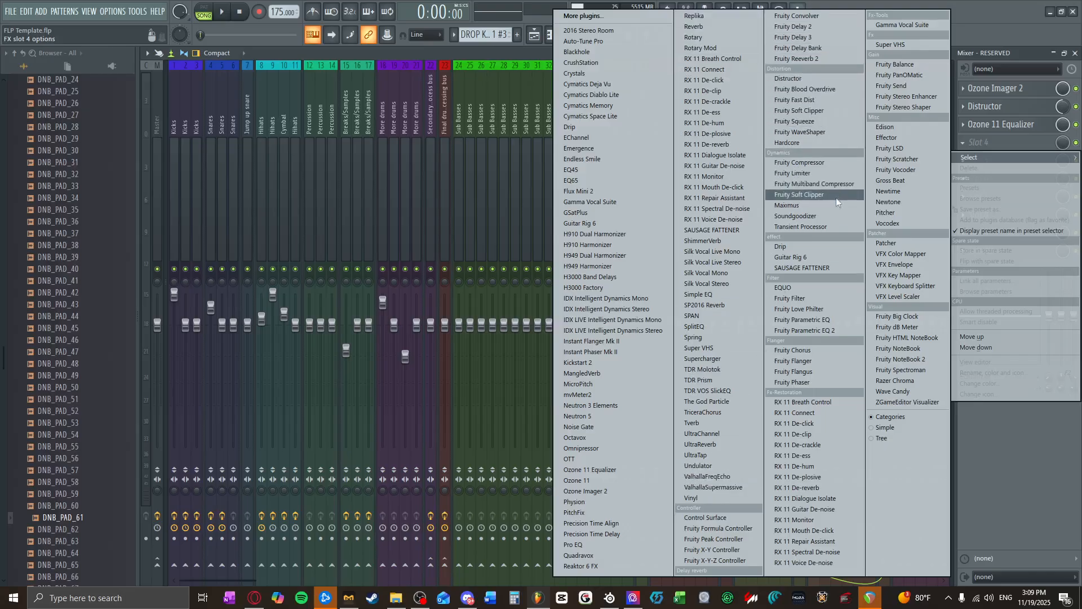
pyautogui.click(799, 309)
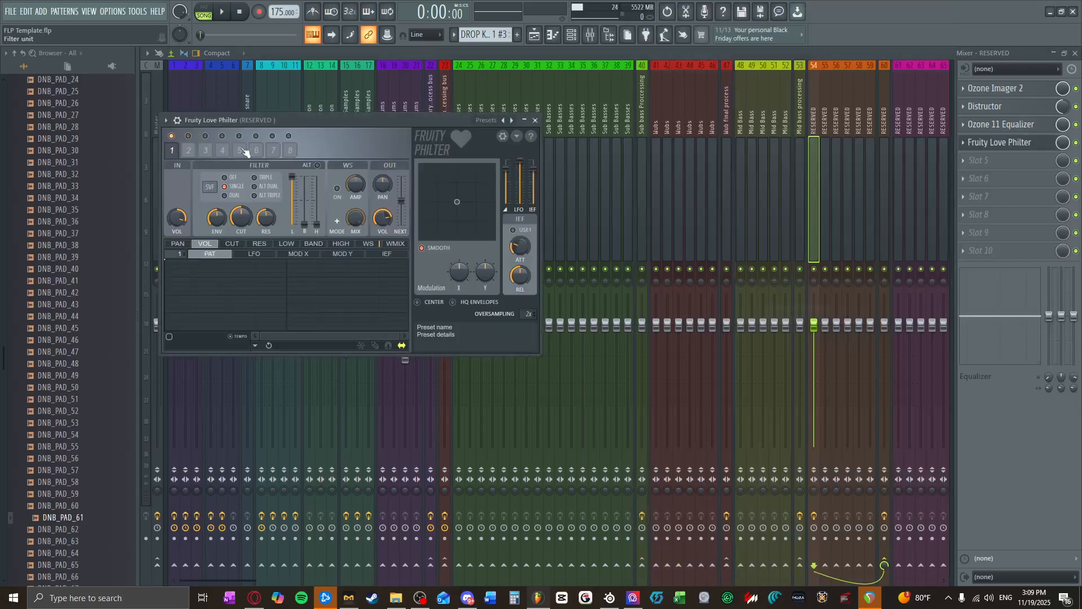
pyautogui.click(486, 121)
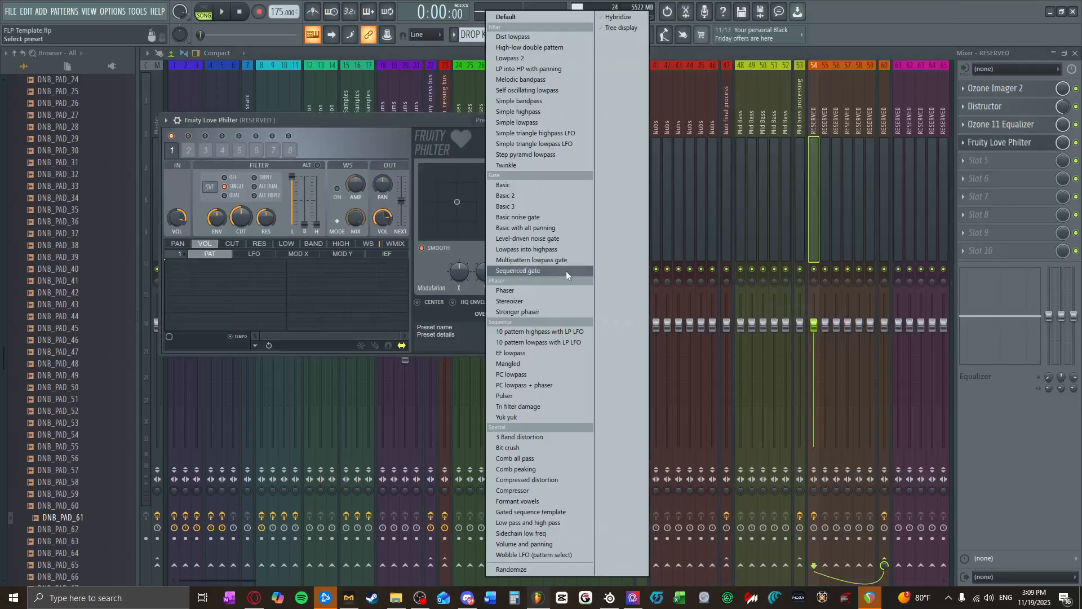
pyautogui.click(508, 112)
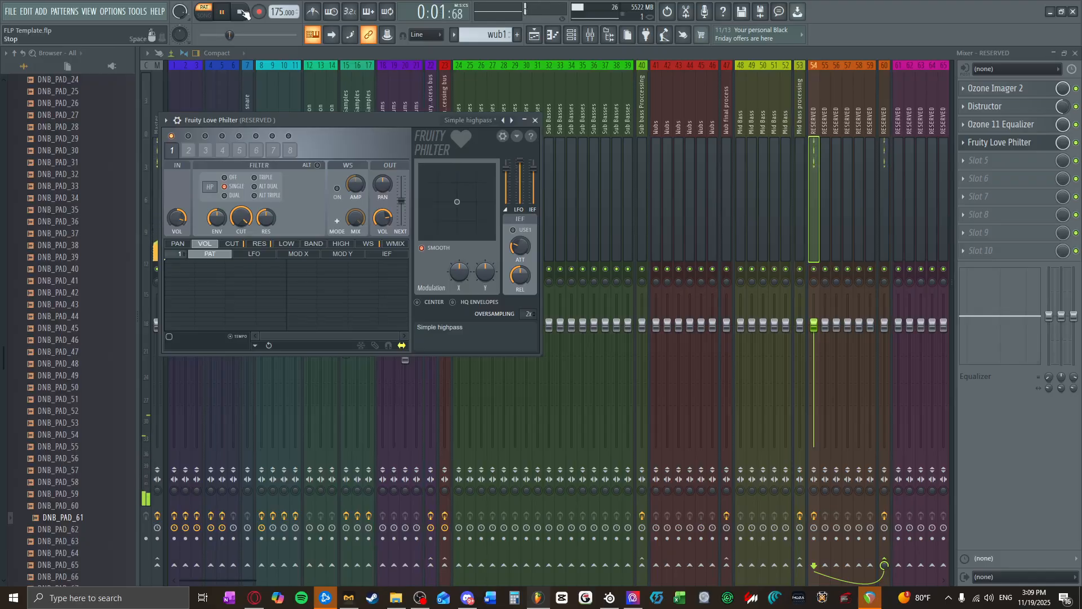
# Step: Create automation clips for Fruity Love Philter's Filter 1 cutoff frequency and its mix level
pyautogui.rightClick(235, 216)
pyautogui.click(288, 292)
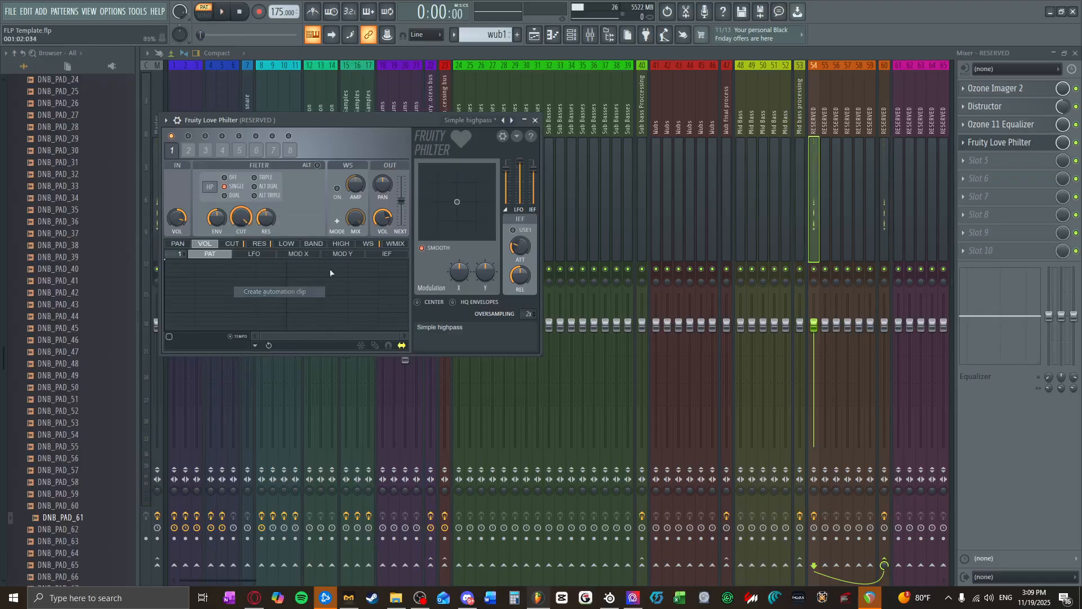
pyautogui.rightClick(1060, 145)
pyautogui.click(1023, 219)
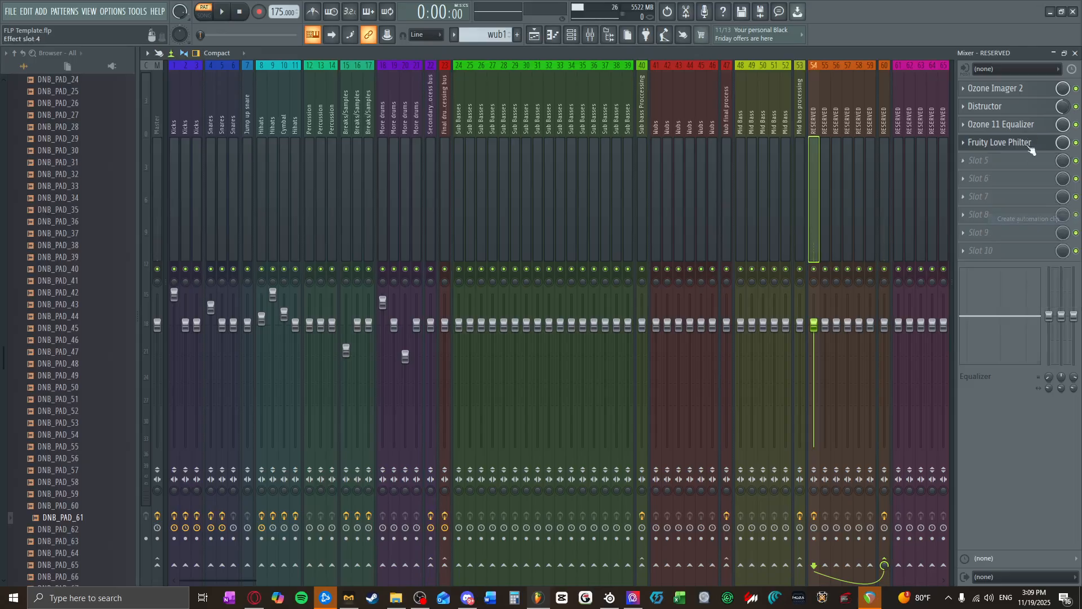
# Step: Add Fruity Reeverb 2 to slot 5 of mixer track 54, enlarge its room size and lower the dry level
pyautogui.click(995, 164)
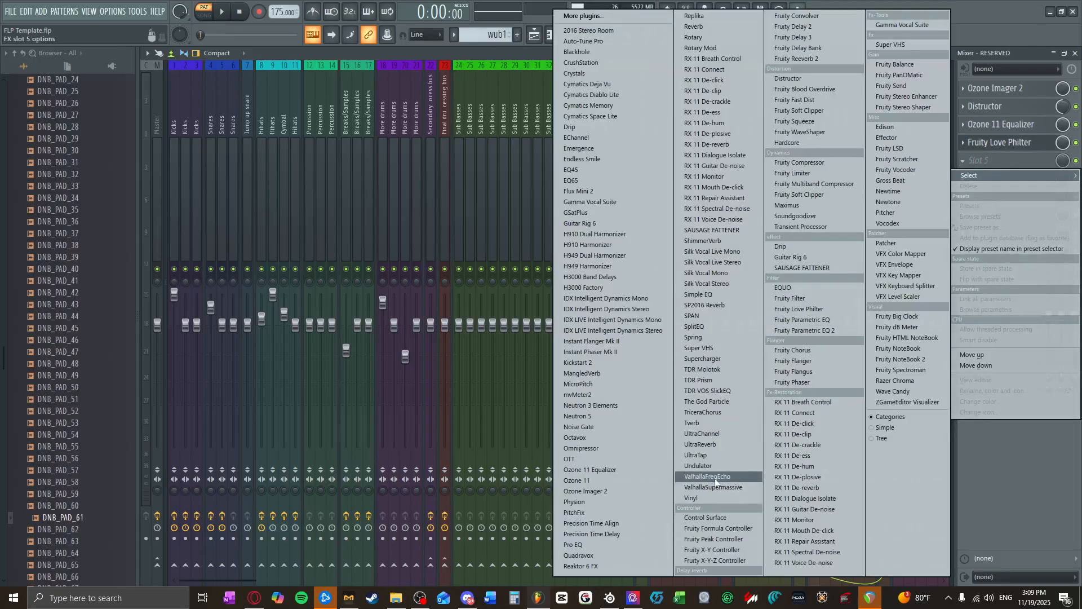
pyautogui.click(826, 59)
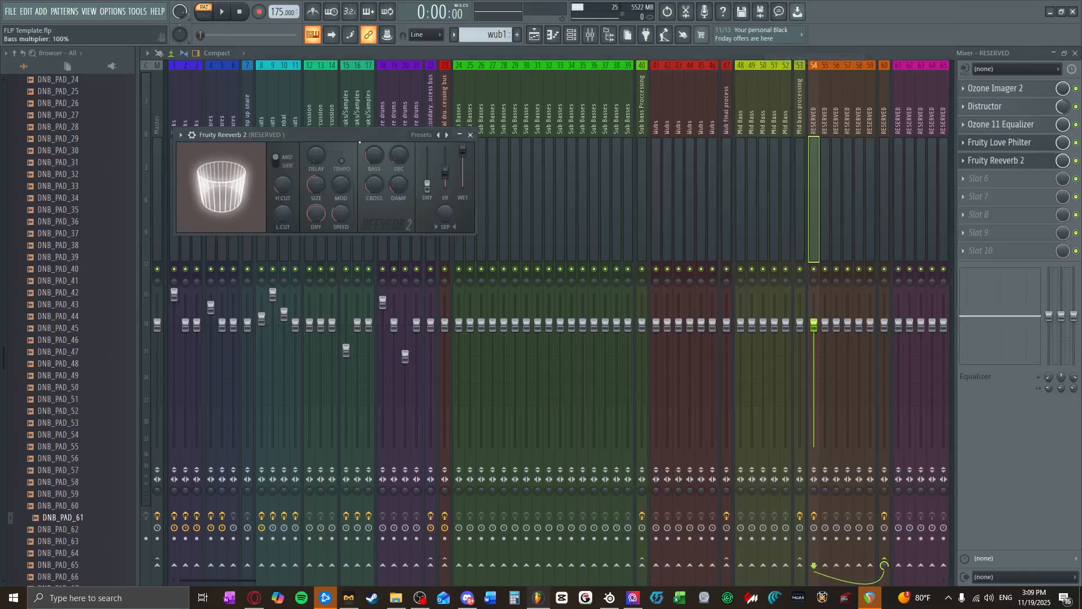
pyautogui.moveTo(316, 185); pyautogui.dragTo(315, 155)
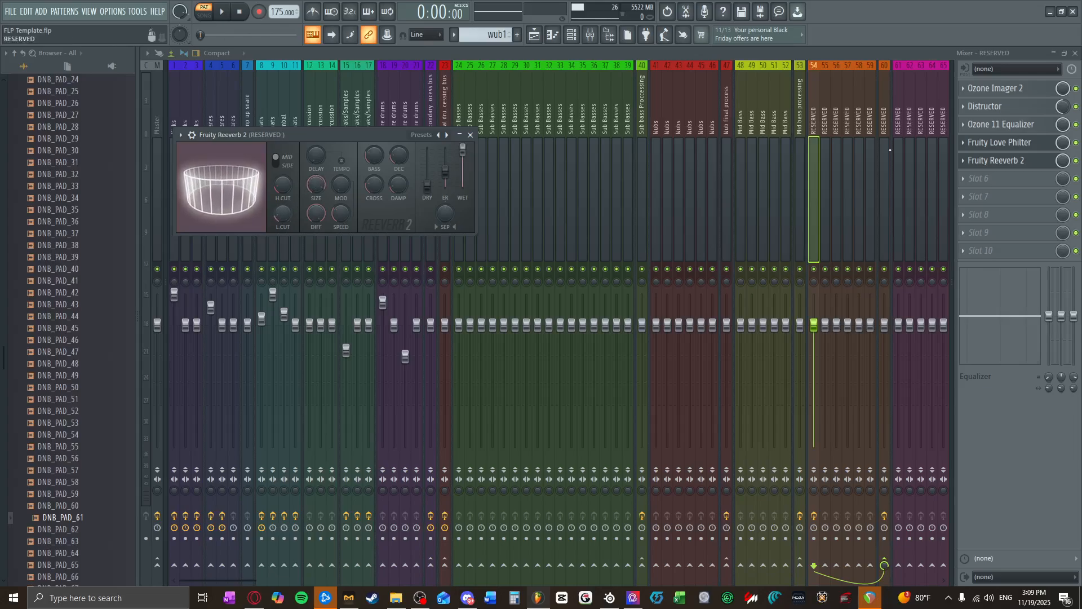
# Step: Create an automation clip for Fruity Reeverb 2's mix level and clear the plugin windows from the playlist
pyautogui.rightClick(1060, 161)
pyautogui.click(1049, 237)
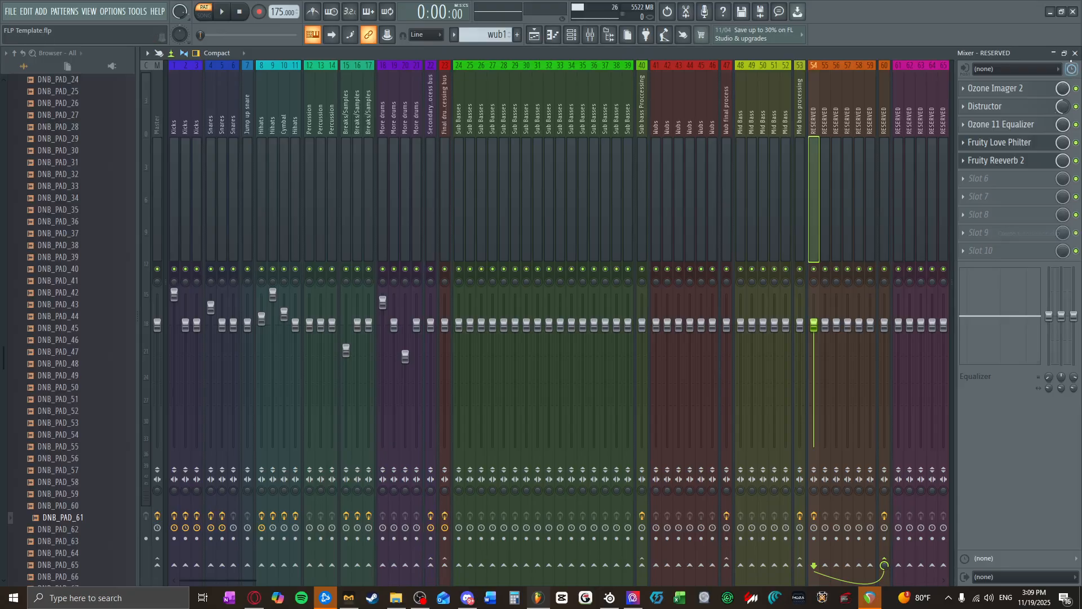
pyautogui.click(536, 120)
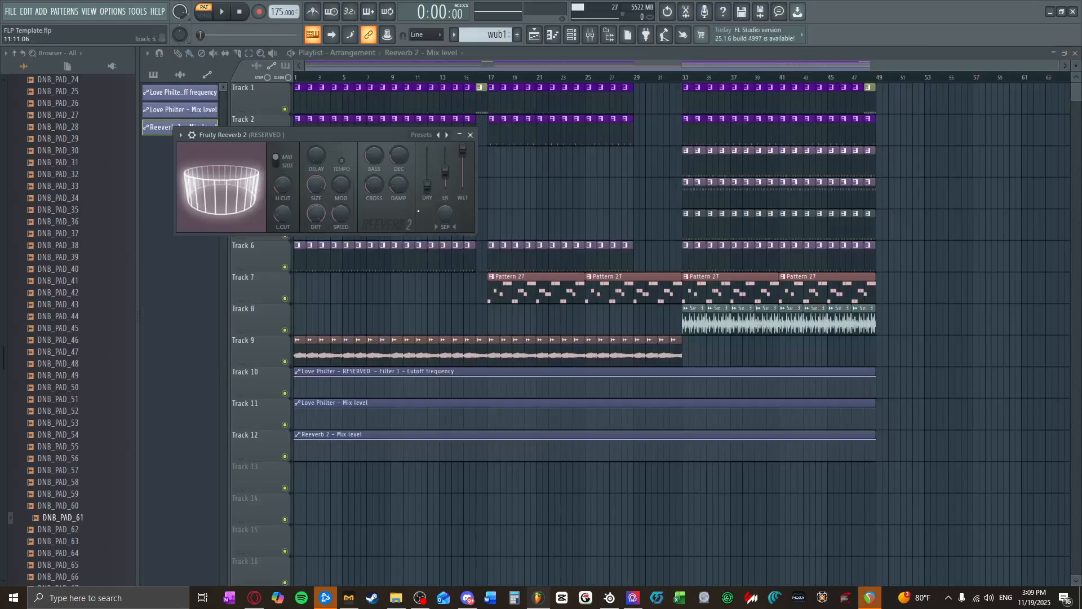
pyautogui.click(460, 135)
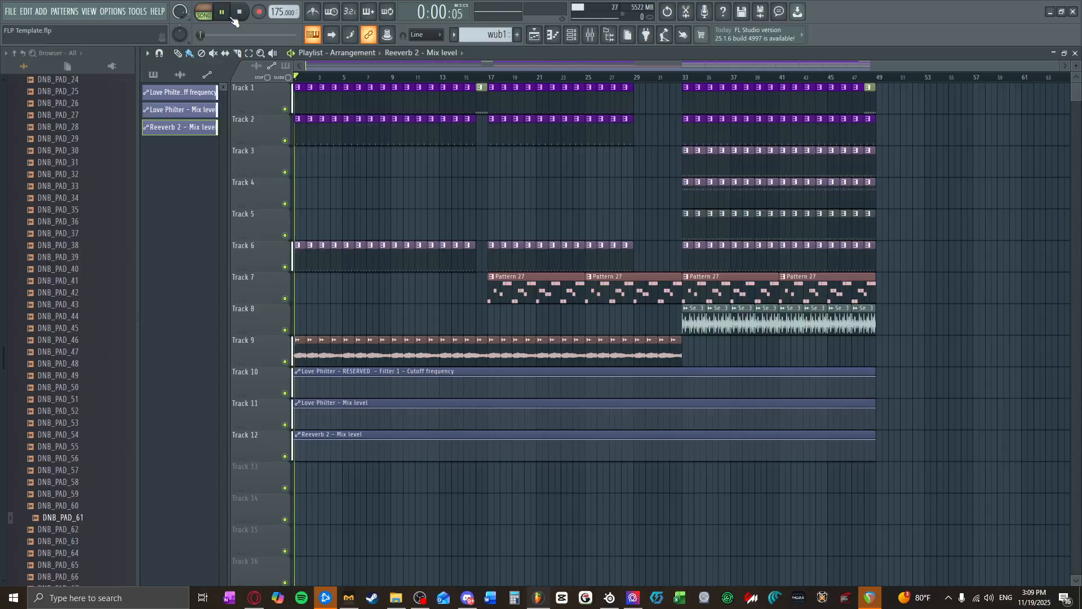
# Step: Shape the cutoff frequency automation with points at bars 17 and 33, curving down to the minimum at bar 33
pyautogui.scroll(3, 619, 314)
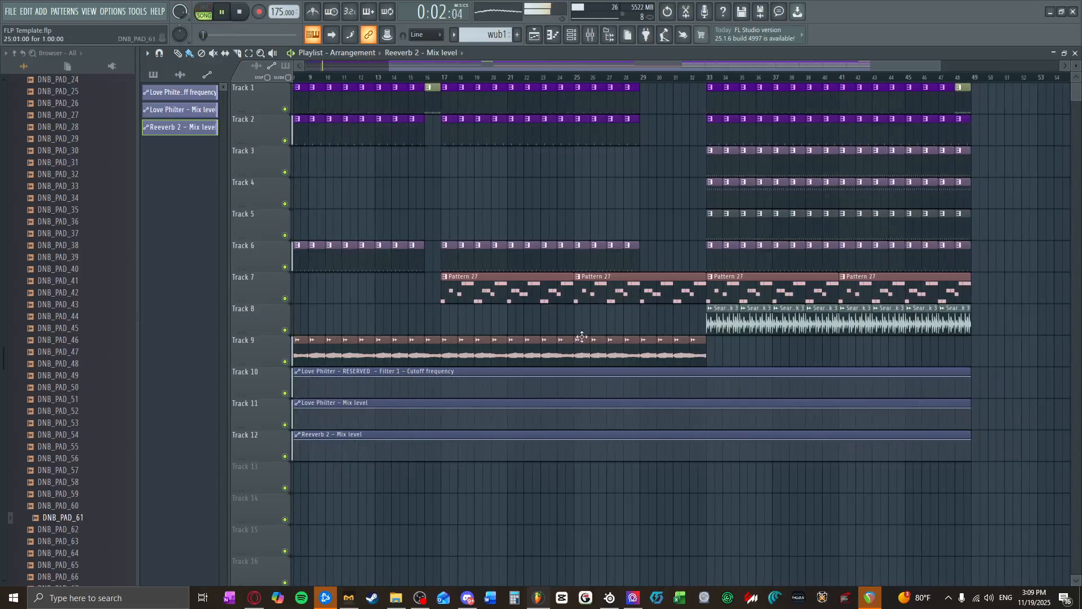
pyautogui.rightClick(444, 381)
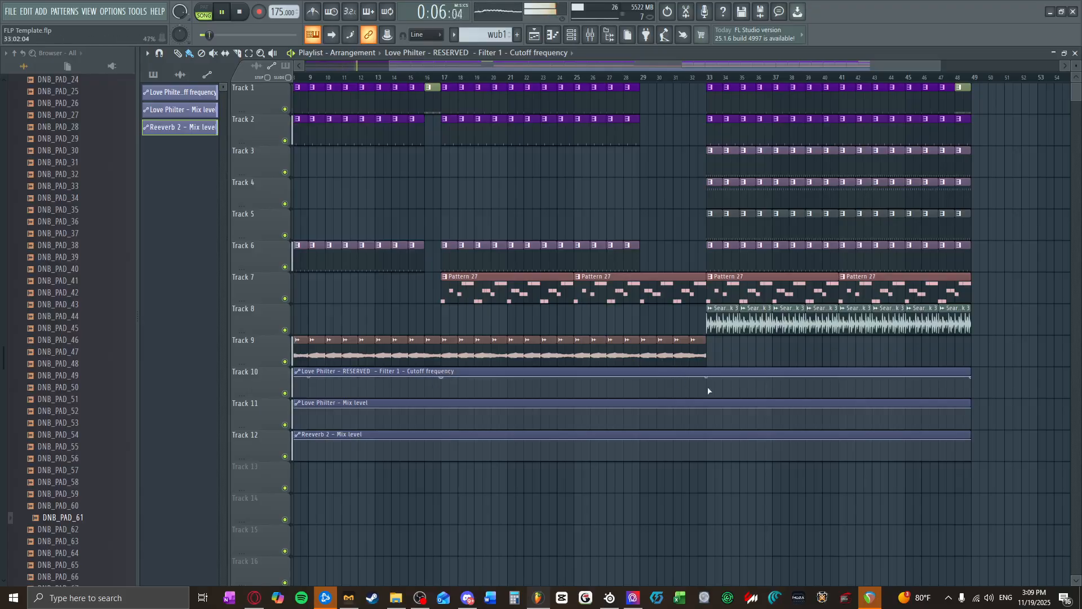
pyautogui.moveTo(709, 390); pyautogui.dragTo(709, 411)
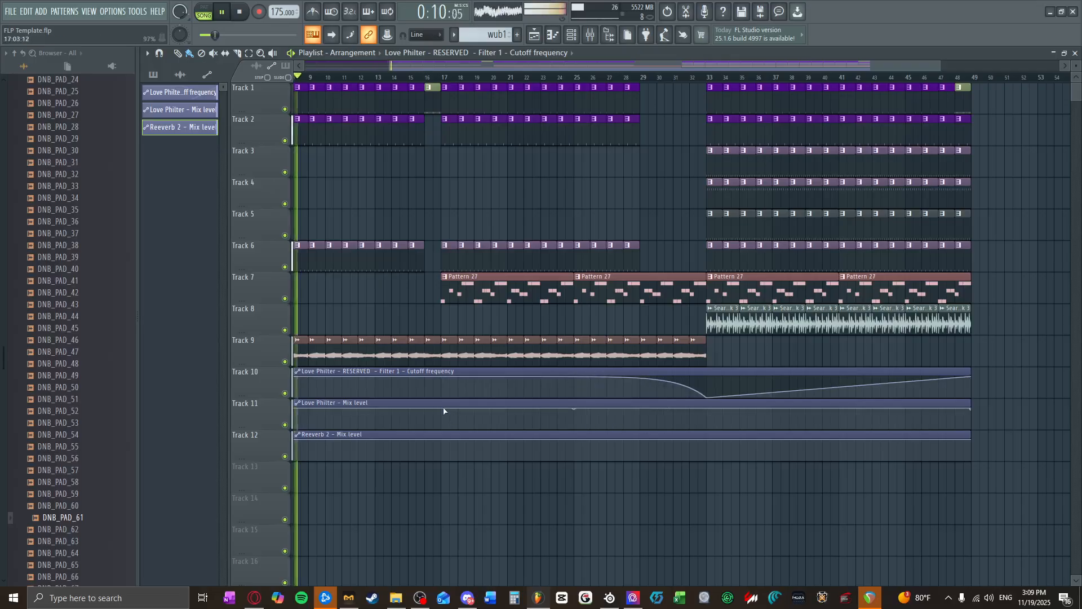
pyautogui.moveTo(709, 409); pyautogui.dragTo(712, 404)
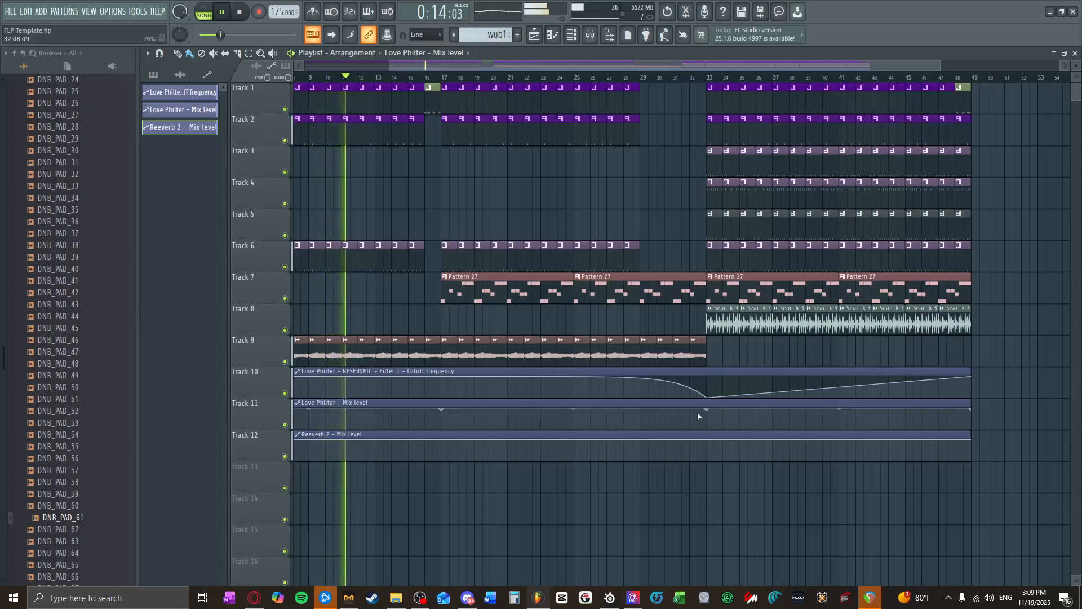
pyautogui.moveTo(573, 377); pyautogui.dragTo(574, 385)
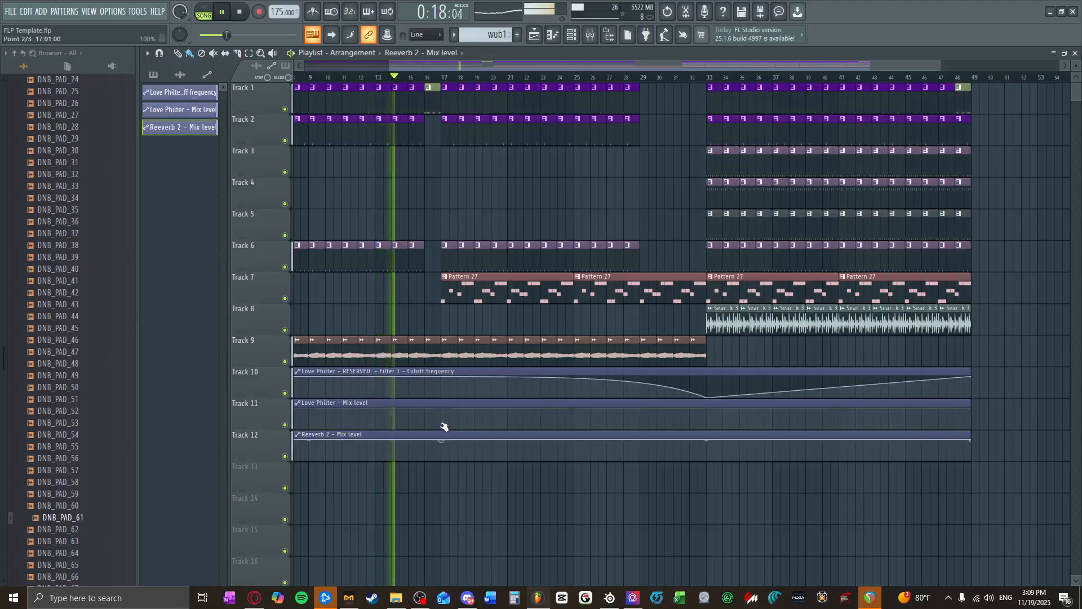
# Step: Drop the Reeverb 2 and Love Philter mix levels to minimum at bar 33, and keep all three automation clips at minimum to the end
pyautogui.moveTo(707, 440); pyautogui.dragTo(706, 460)
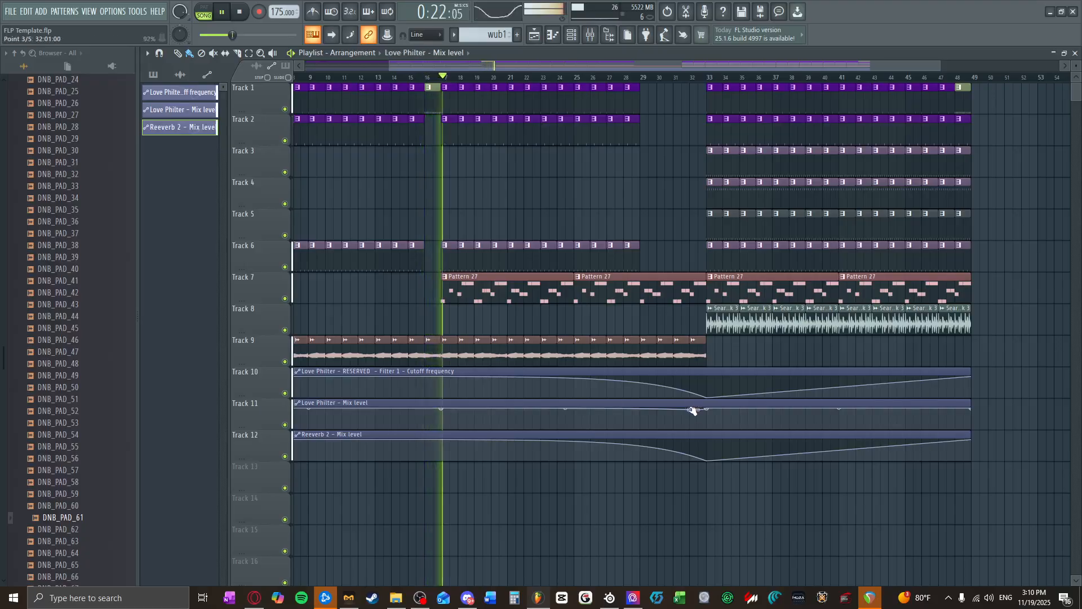
pyautogui.moveTo(706, 408); pyautogui.dragTo(706, 429)
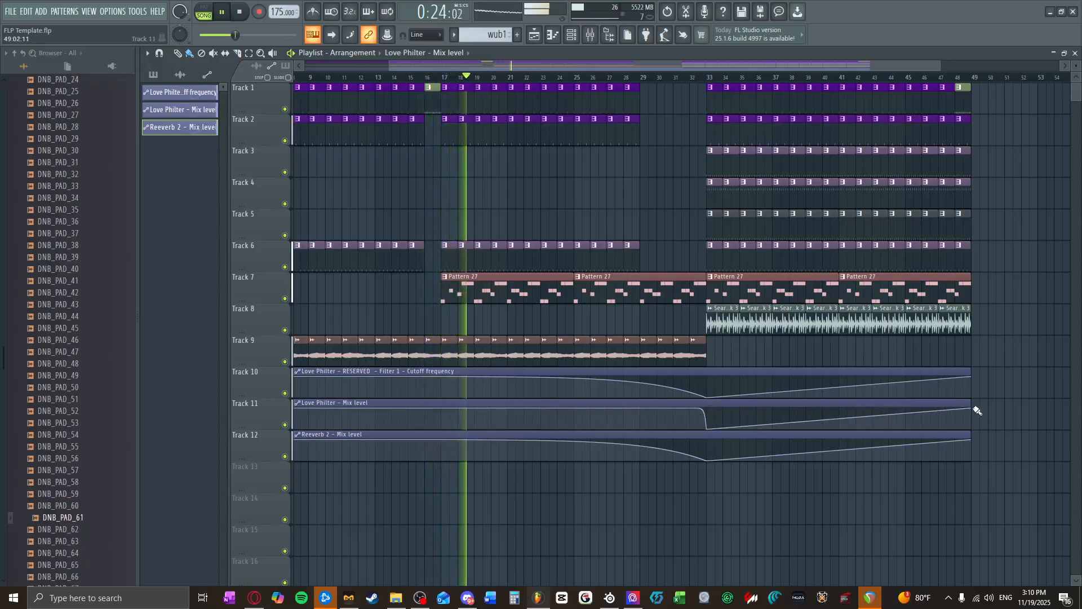
pyautogui.moveTo(972, 407); pyautogui.dragTo(971, 460)
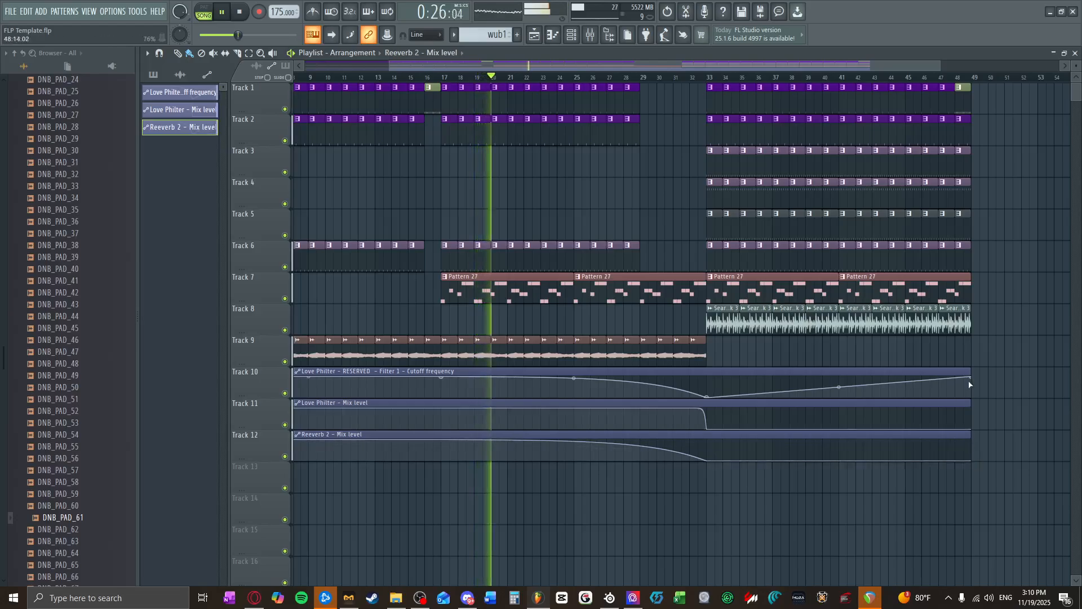
pyautogui.moveTo(969, 383); pyautogui.dragTo(971, 398)
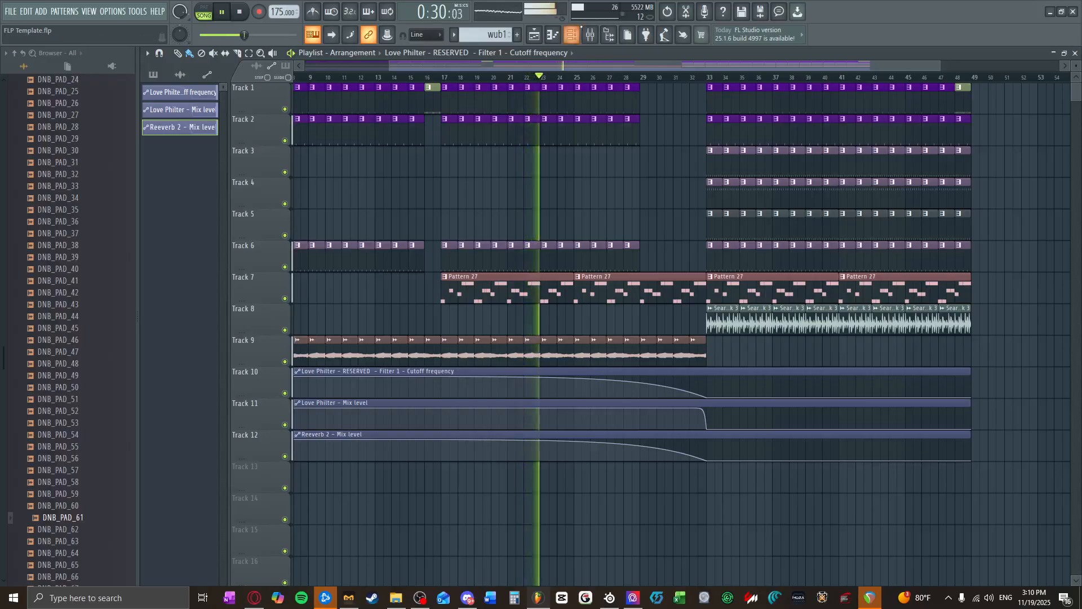
# Step: Soften the cutoff frequency curve between bars 17 and 33, play through to the drop and stop playback
pyautogui.scroll(2, 732, 291)
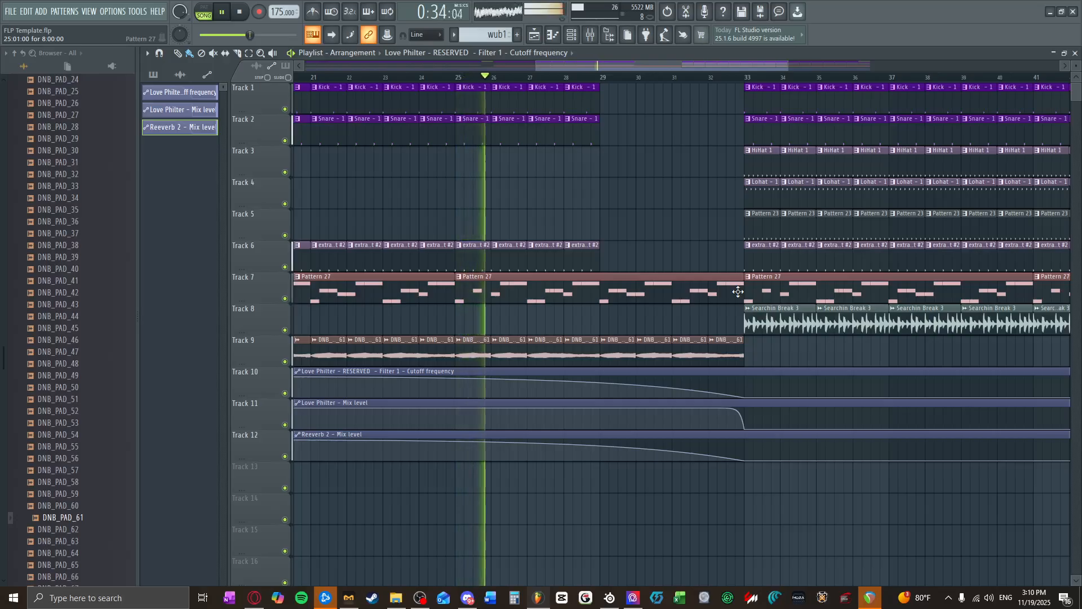
pyautogui.scroll(-2, 481, 387)
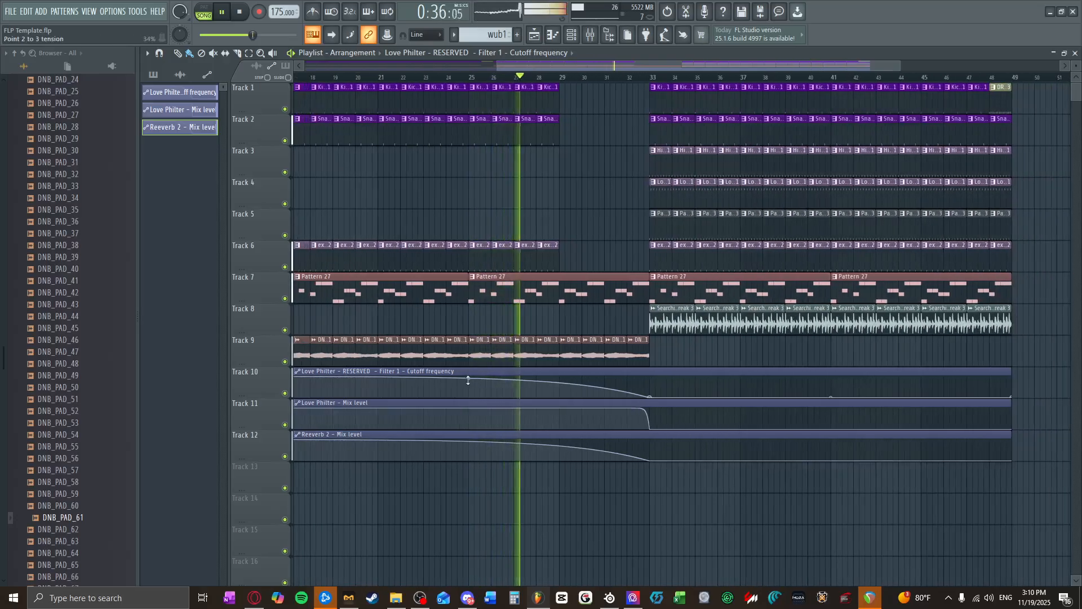
pyautogui.moveTo(468, 381); pyautogui.dragTo(468, 383)
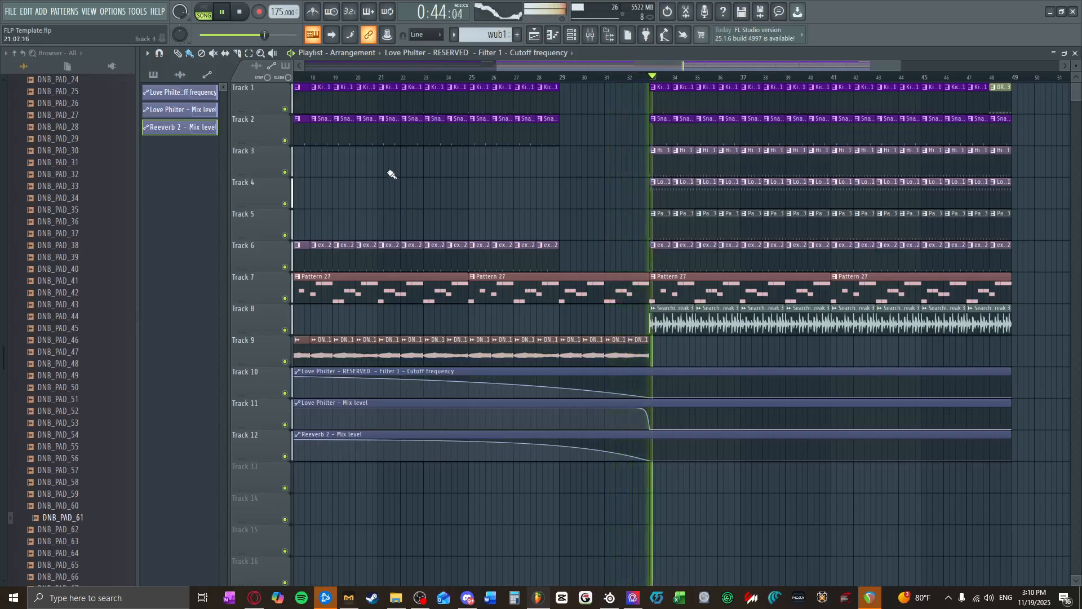
pyautogui.click(245, 12)
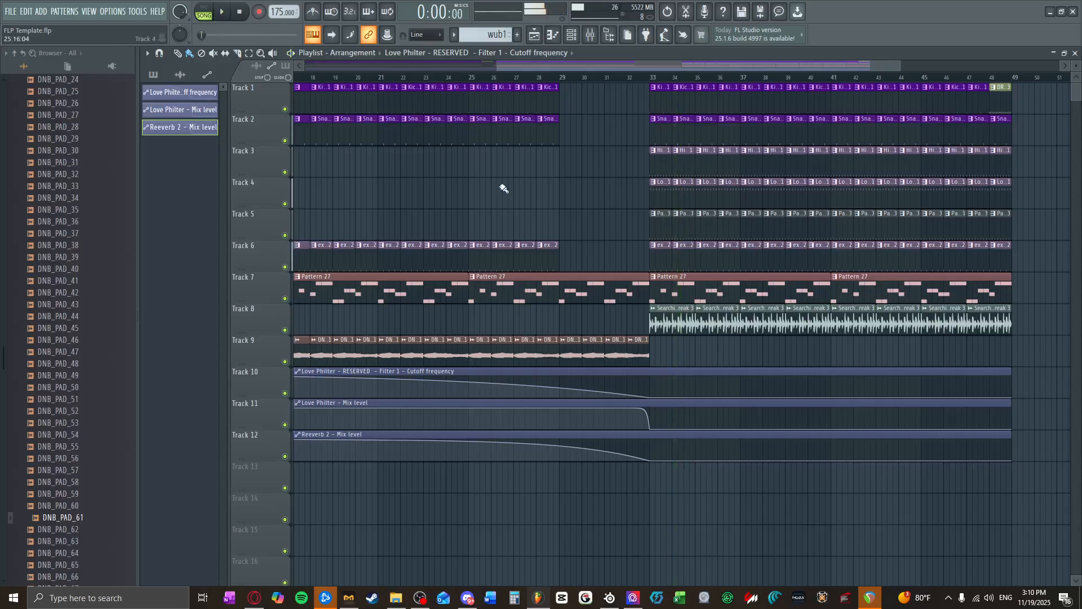
# Step: Add Fruity Reeverb 2 to the final drum processing bus, raise its wet level and set the decay time to 2.9 seconds
pyautogui.scroll(-3, 548, 241)
pyautogui.click(592, 35)
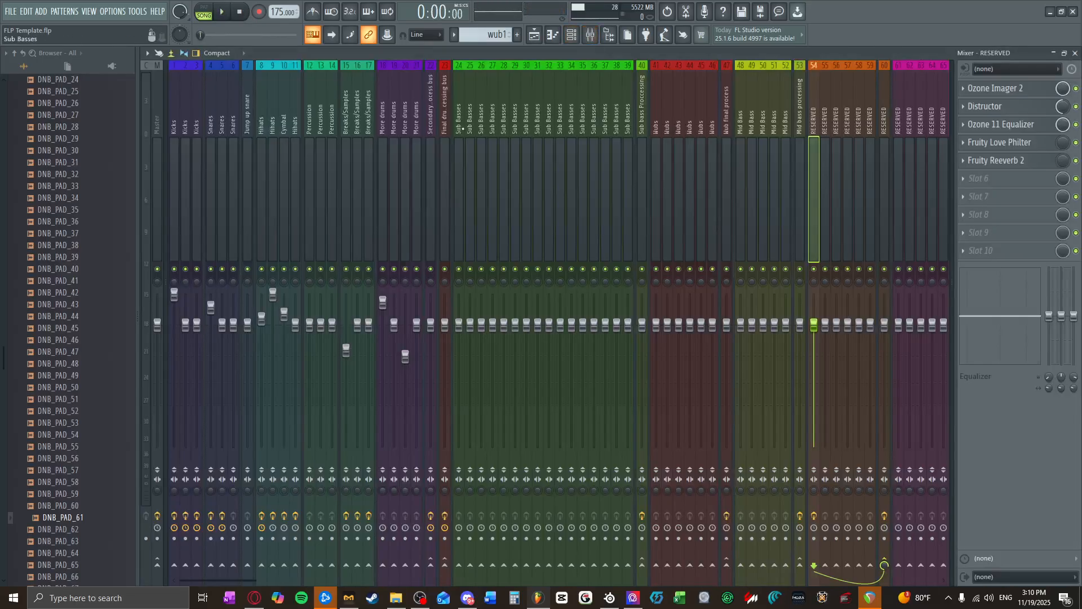
pyautogui.click(445, 186)
pyautogui.click(993, 124)
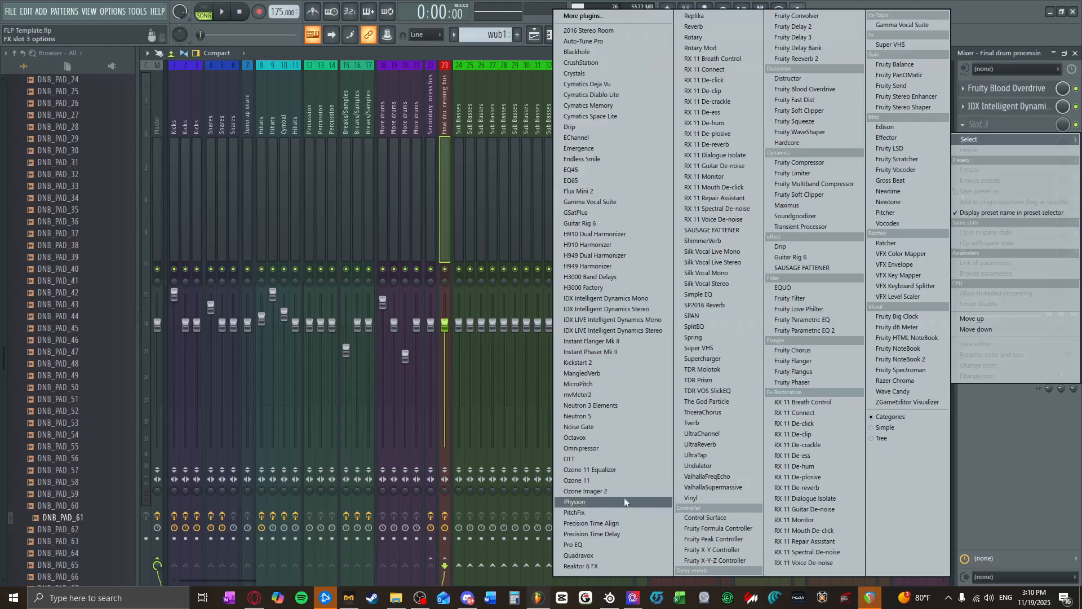
pyautogui.click(799, 59)
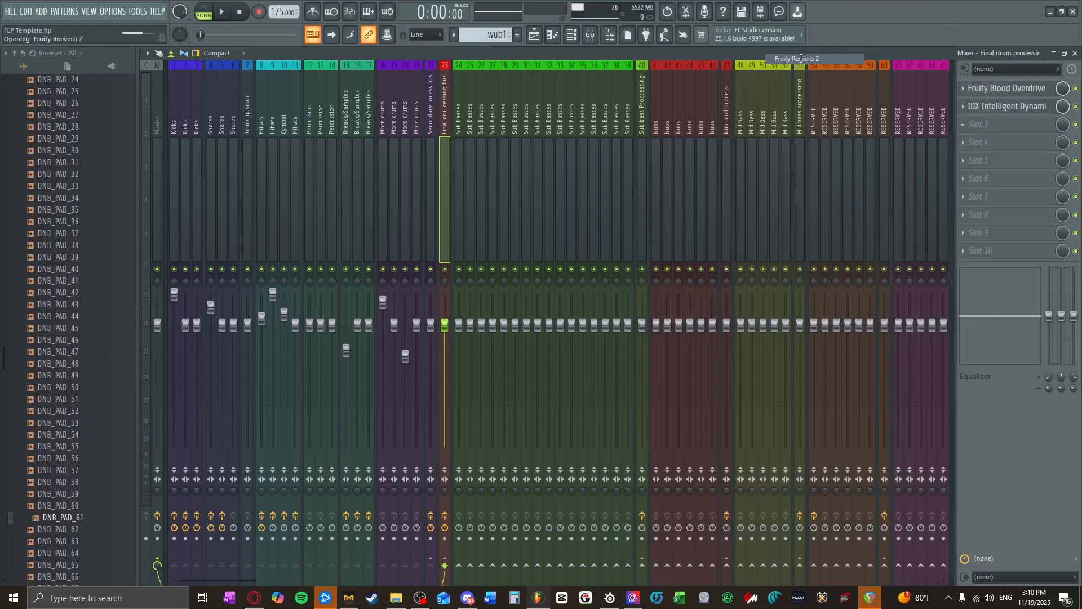
pyautogui.moveTo(463, 178); pyautogui.dragTo(465, 155)
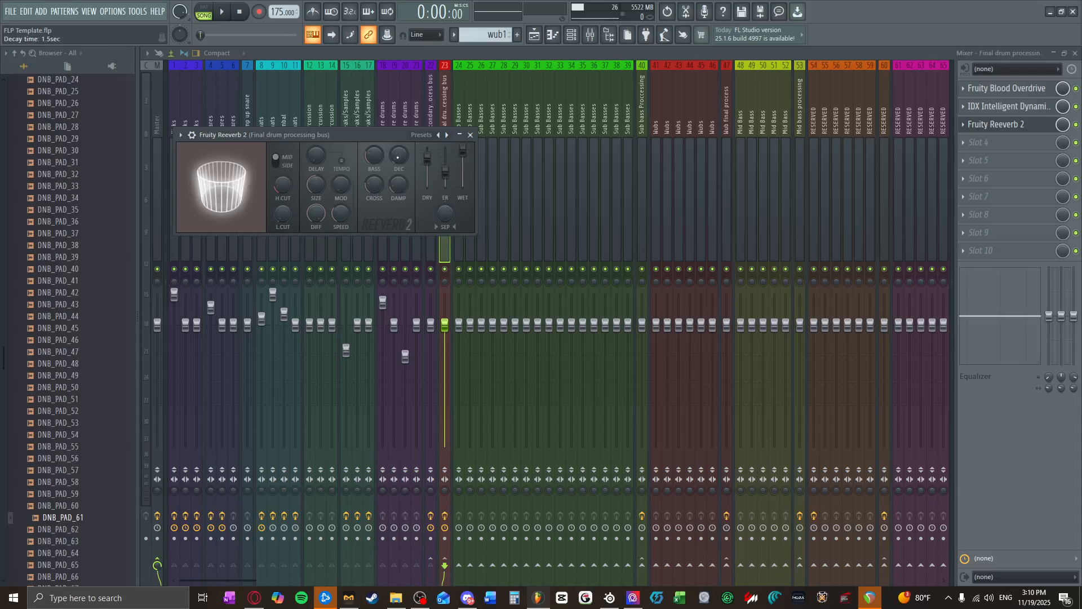
pyautogui.rightClick(398, 157)
pyautogui.click(391, 161)
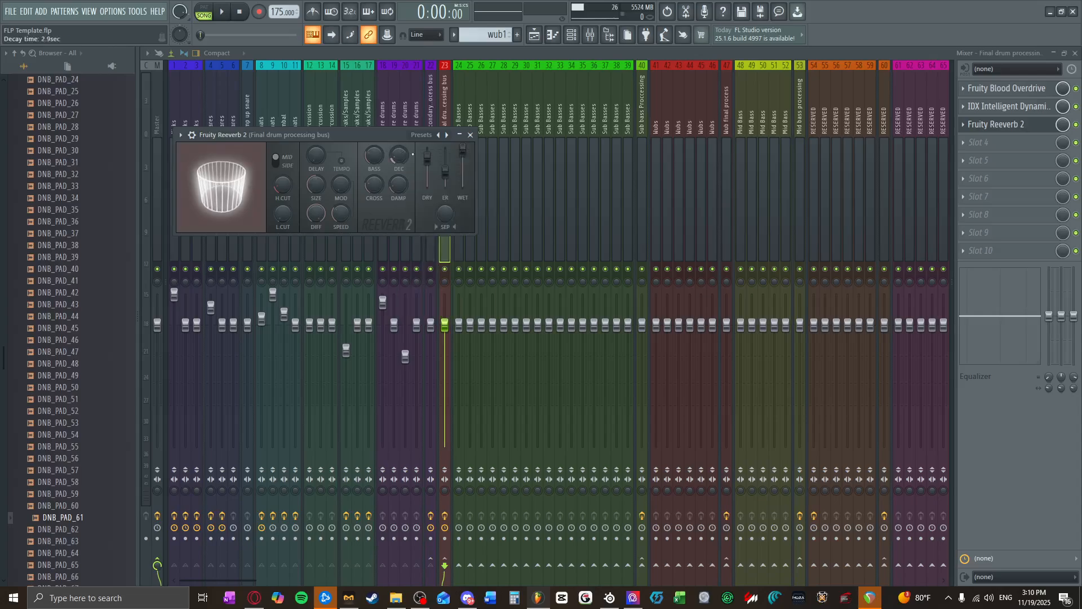
# Step: Create an automation clip for the drum bus reverb's mix level and close the plugin window
pyautogui.rightClick(1064, 125)
pyautogui.click(1050, 199)
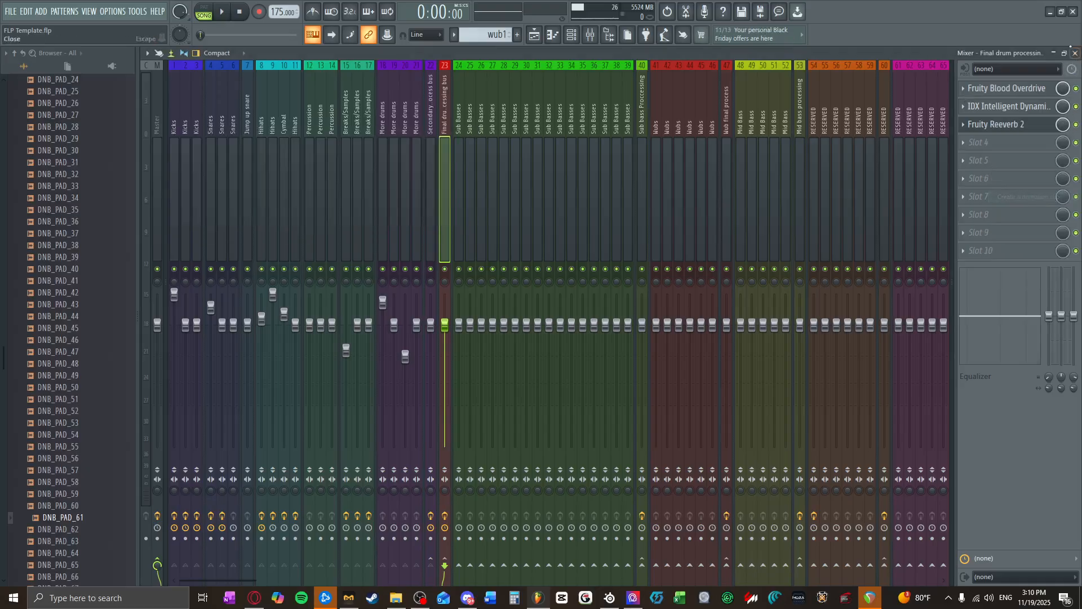
pyautogui.click(471, 134)
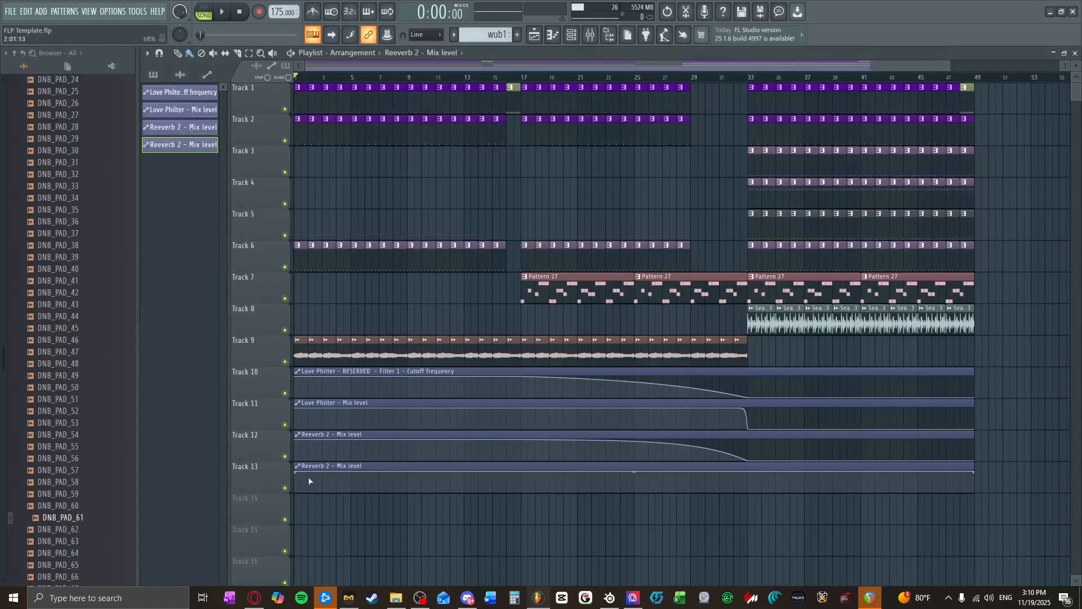
# Step: Keep the Track 13 Reeverb 2 mix automation at minimum until bar 17, curving up to maximum at bar 29
pyautogui.moveTo(300, 477); pyautogui.dragTo(289, 514)
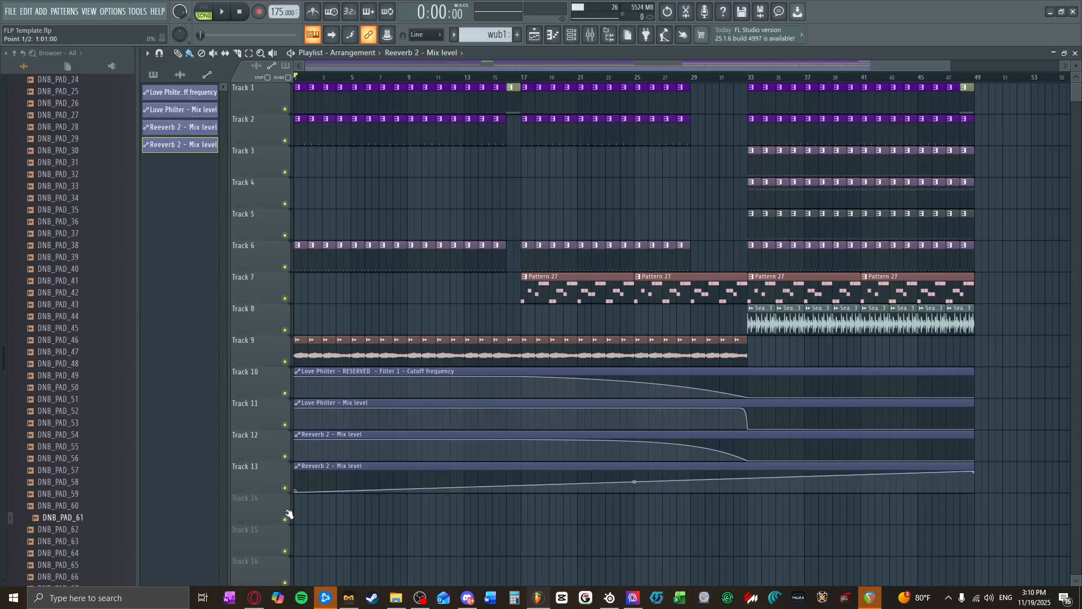
pyautogui.moveTo(524, 490); pyautogui.dragTo(523, 502)
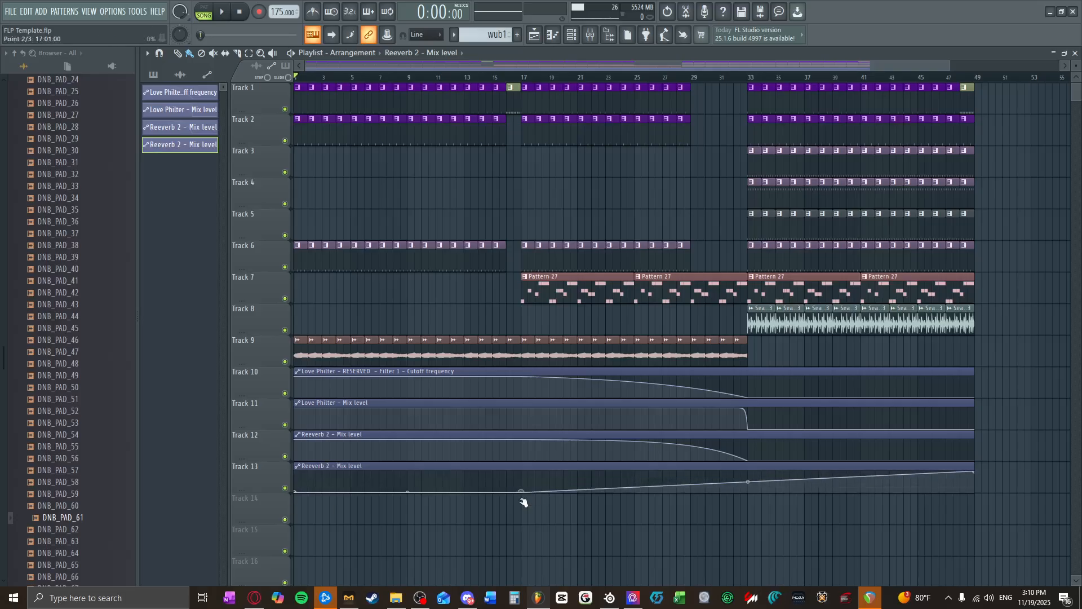
pyautogui.moveTo(690, 478); pyautogui.dragTo(693, 464)
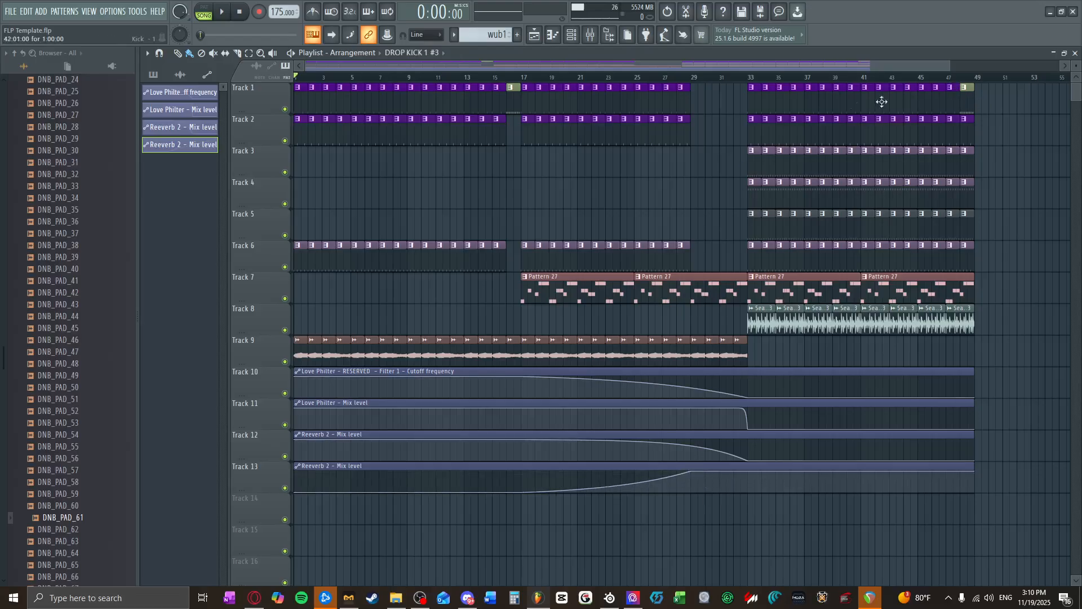
# Step: Hold the Track 13 reverb mix at maximum until bar 32, drop it to minimum at bar 33 and keep it there to the end
pyautogui.rightClick(737, 474)
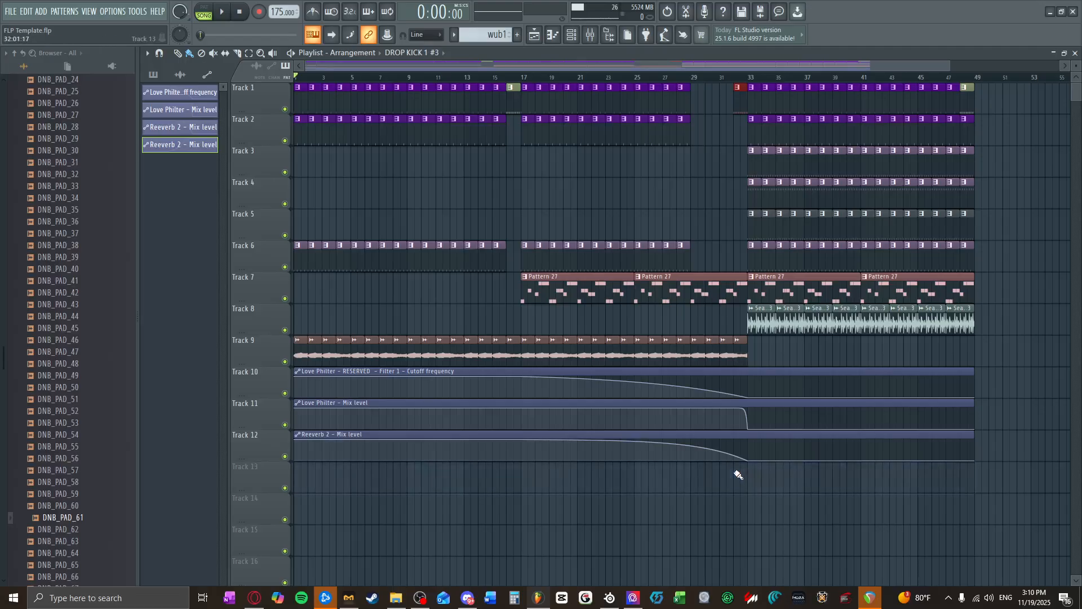
pyautogui.hotkey('ctrl', 'z')
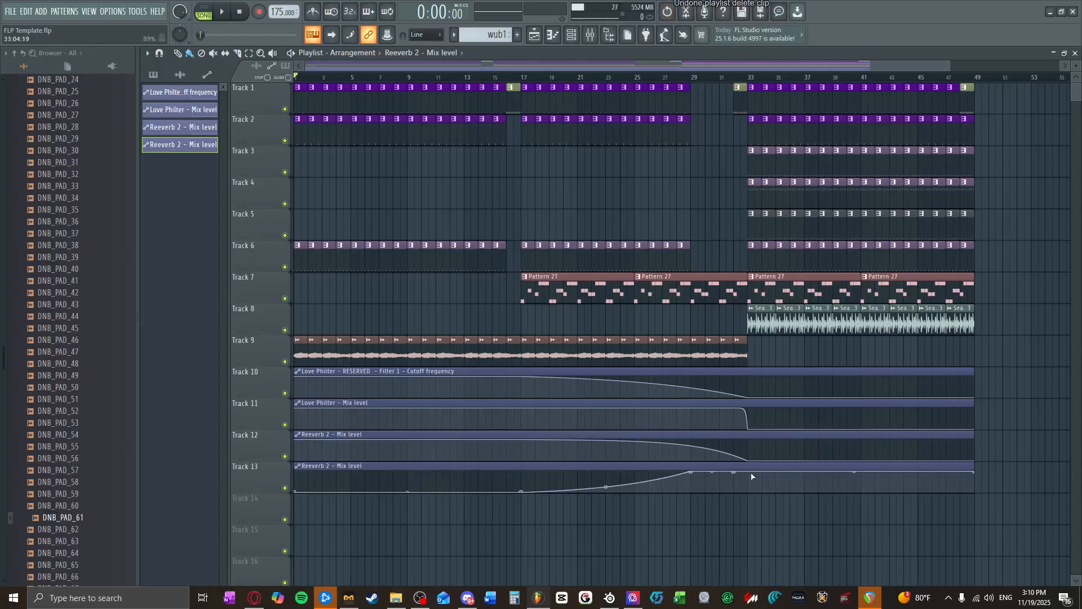
pyautogui.moveTo(752, 477); pyautogui.dragTo(750, 496)
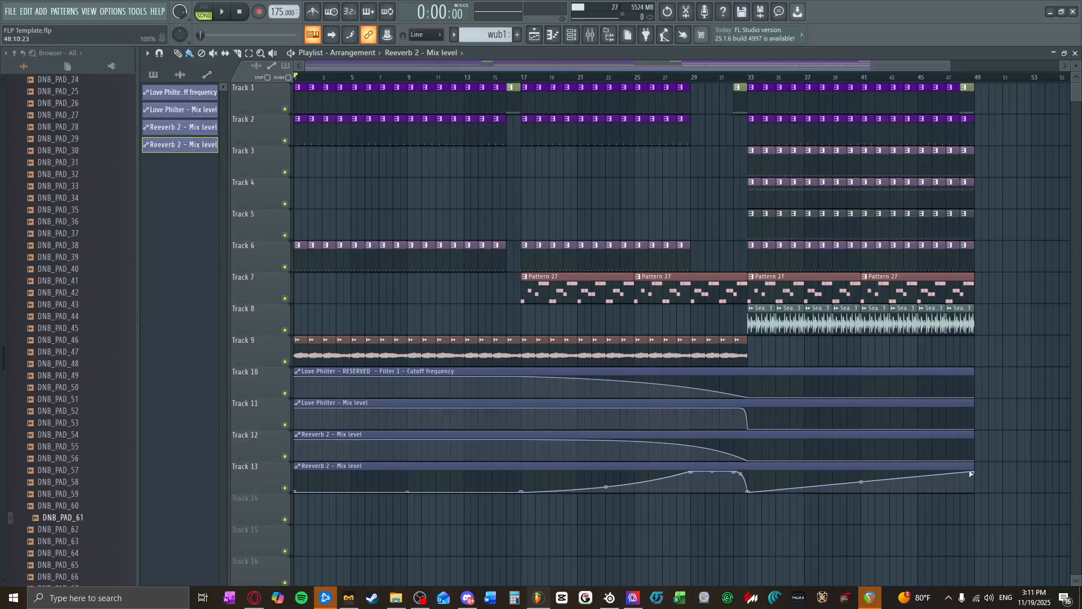
pyautogui.moveTo(970, 473); pyautogui.dragTo(974, 509)
# Step: Play the buildup from about bar 16 and check the drum bus's Fruity Reeverb 2 settings
pyautogui.scroll(-2, 862, 464)
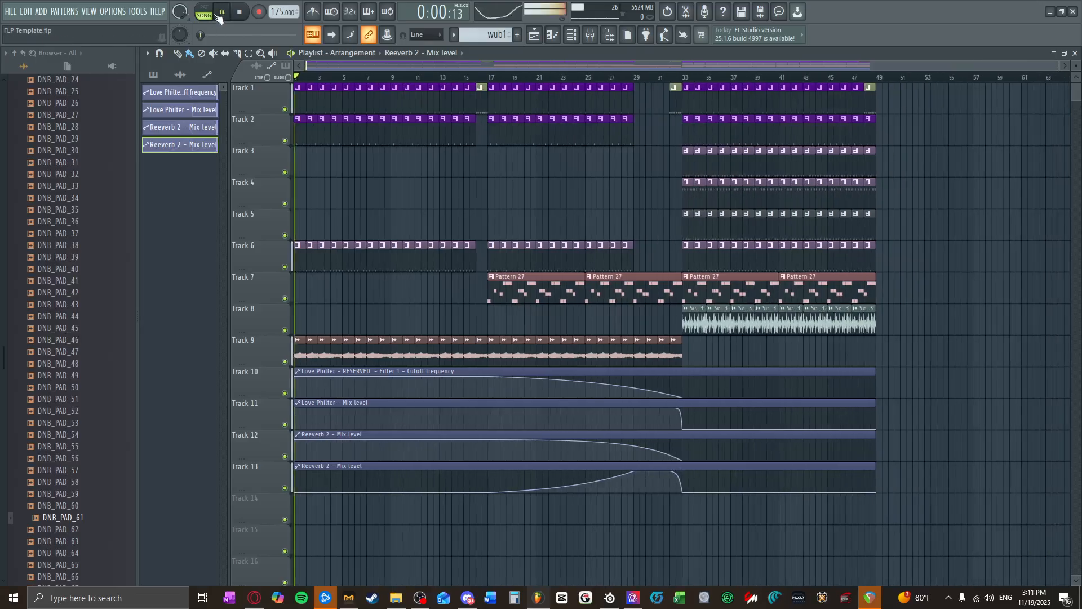
pyautogui.click(476, 77)
pyautogui.scroll(-1, 640, 424)
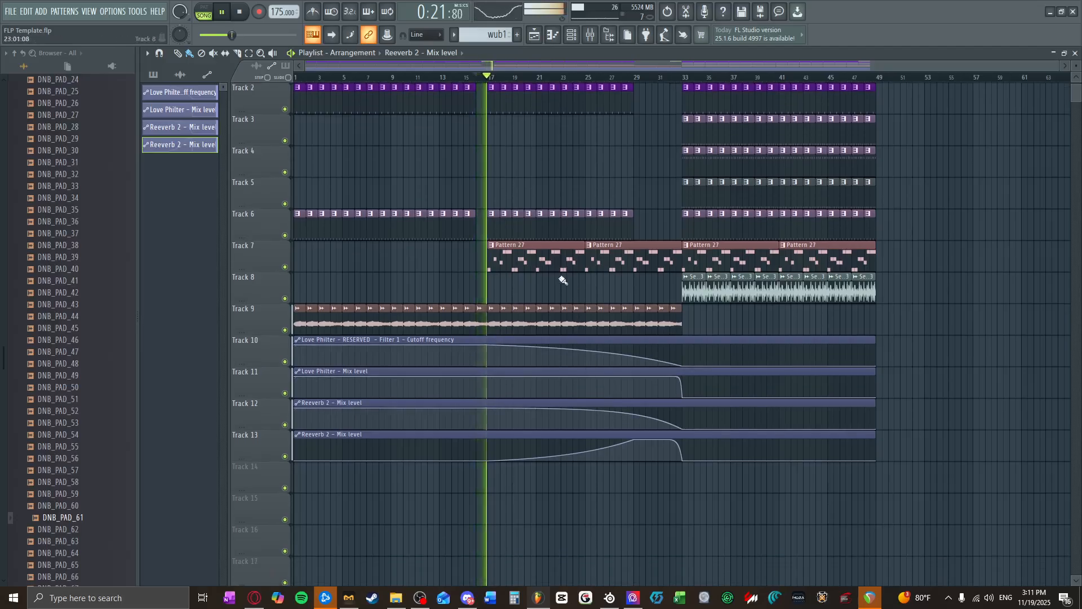
pyautogui.scroll(4, 567, 284)
pyautogui.scroll(1, 552, 299)
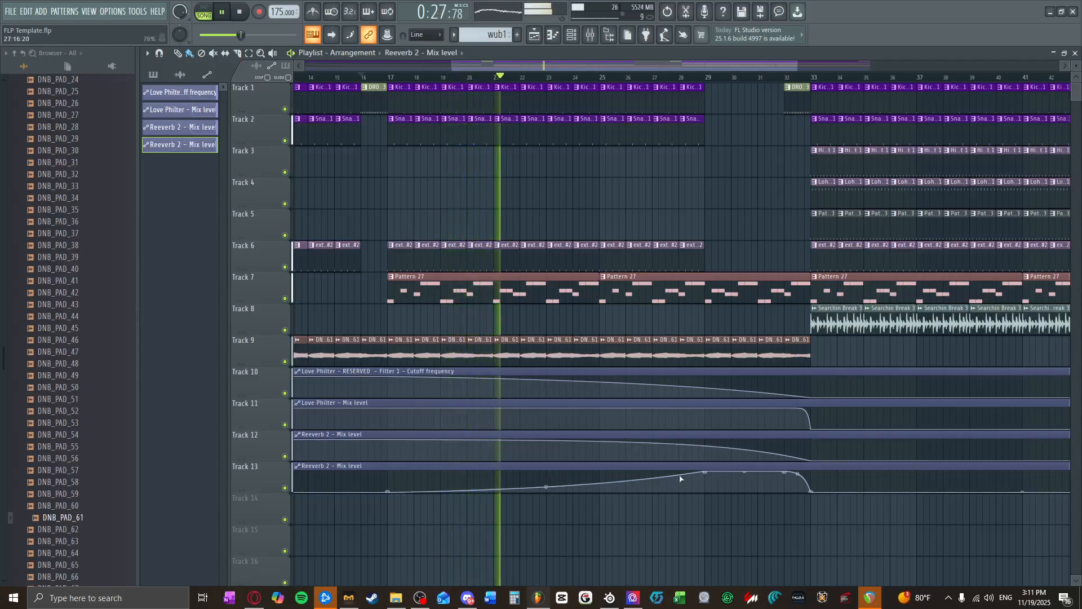
pyautogui.click(592, 35)
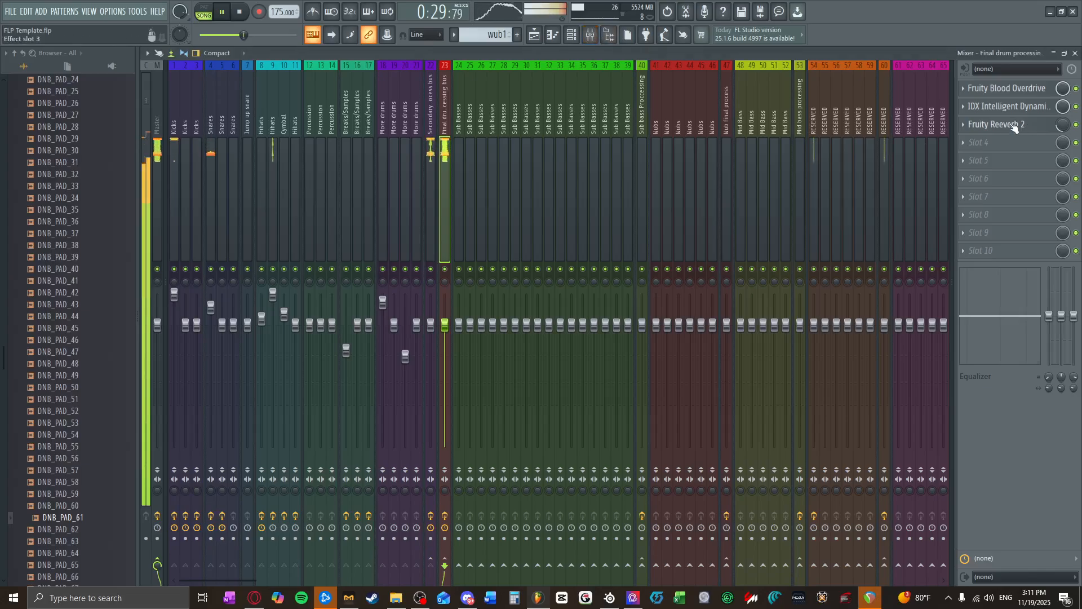
pyautogui.click(1015, 126)
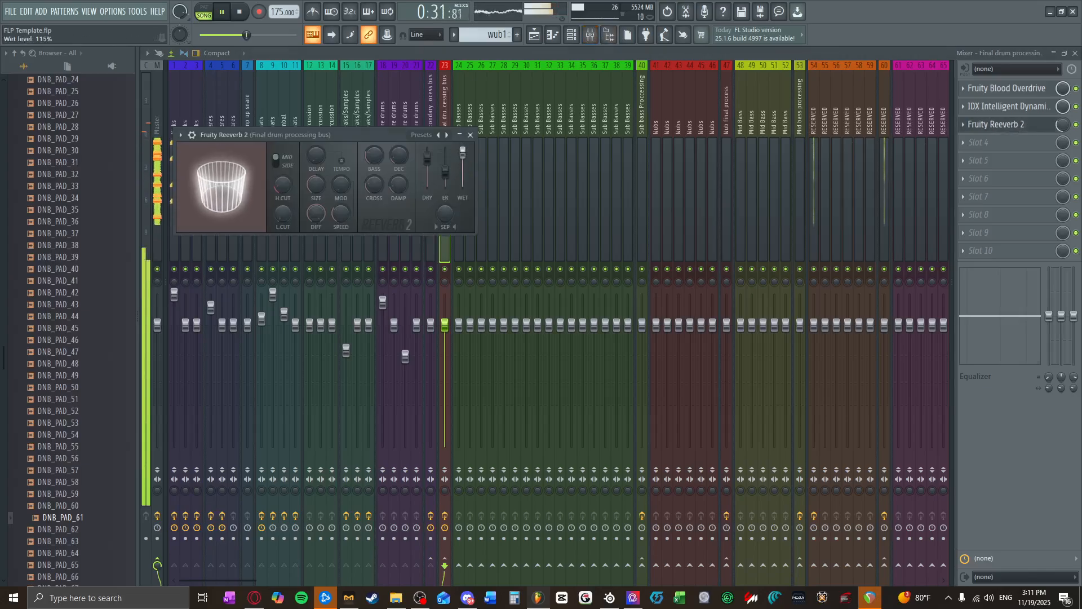
pyautogui.click(471, 136)
pyautogui.press('F5')
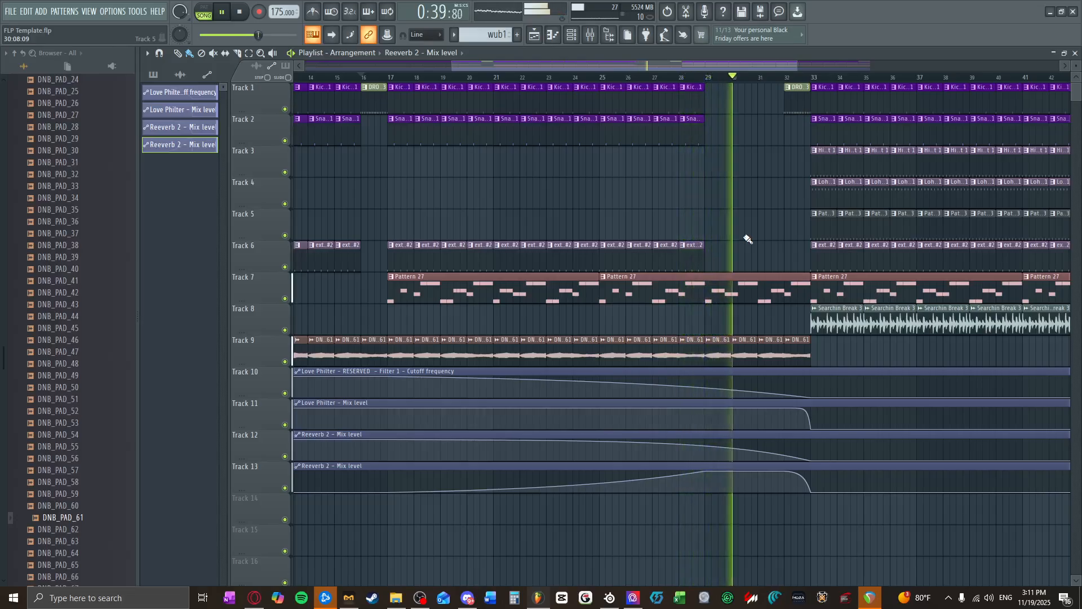
# Step: Delete the pad clips from bar 29 to 33 on Track 9, and lower the Track 13 reverb mix point at bar 32
pyautogui.rightClick(717, 342)
pyautogui.rightClick(744, 345)
pyautogui.rightClick(771, 347)
pyautogui.rightClick(794, 348)
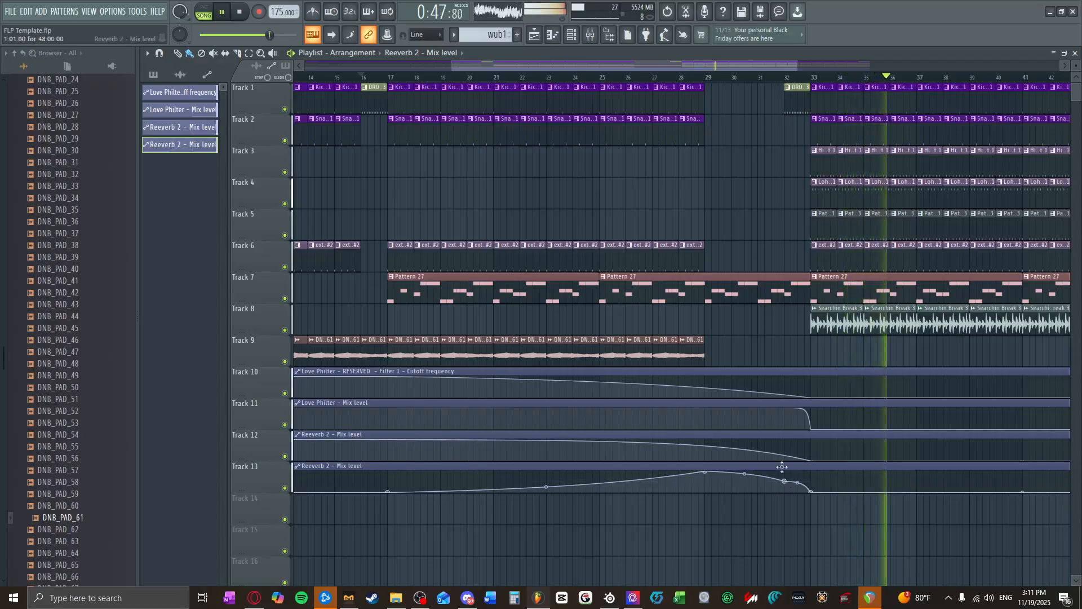
pyautogui.scroll(-2, 572, 287)
pyautogui.click(240, 12)
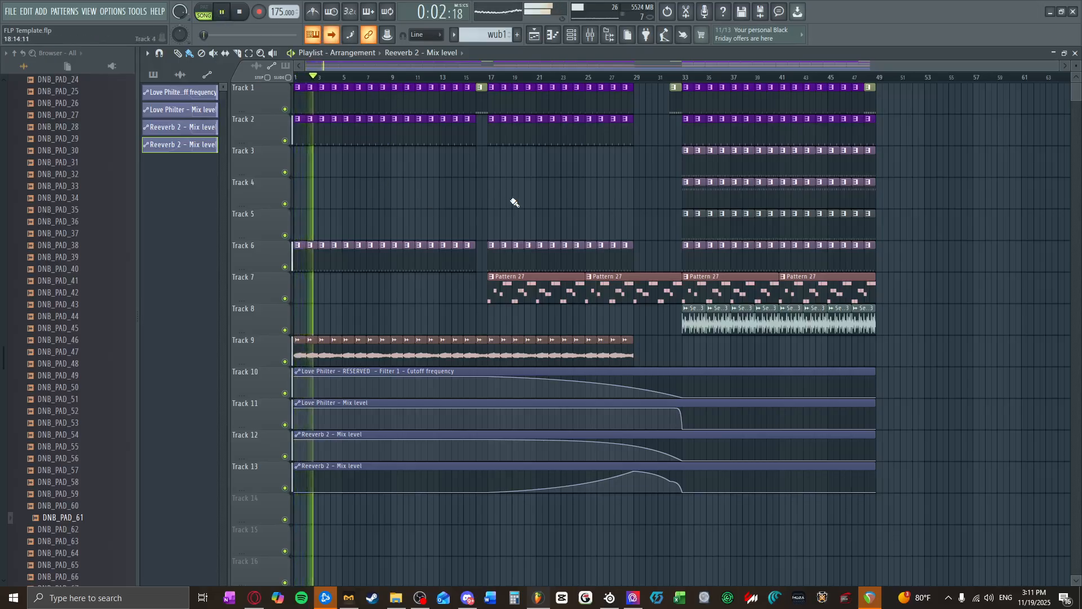
# Step: Select Pattern 27, add a new Vital instrument channel and stop playback
pyautogui.click(544, 287)
pyautogui.click(591, 40)
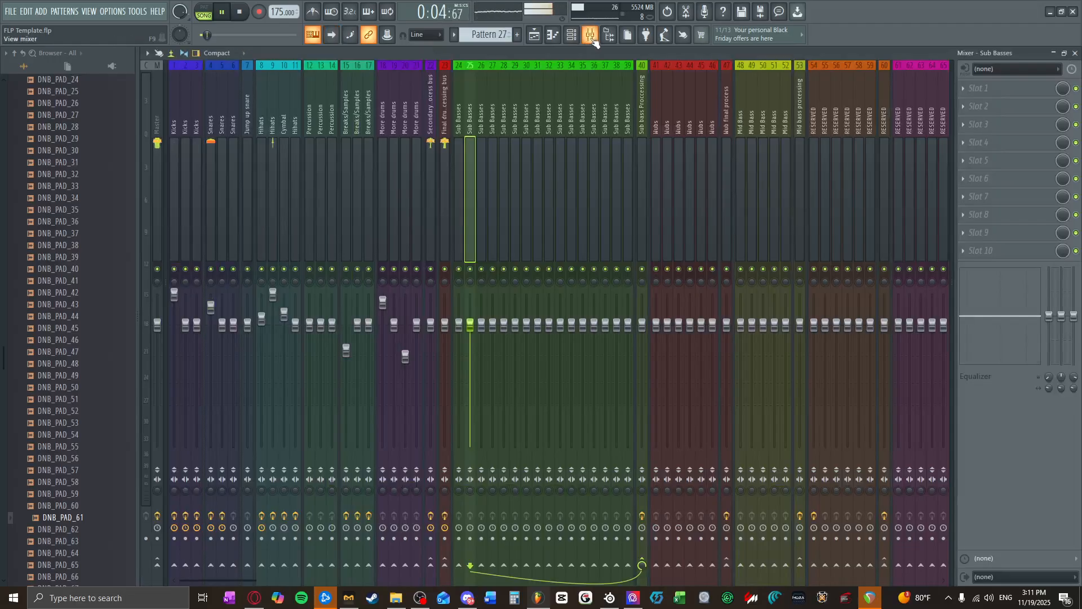
pyautogui.click(591, 40)
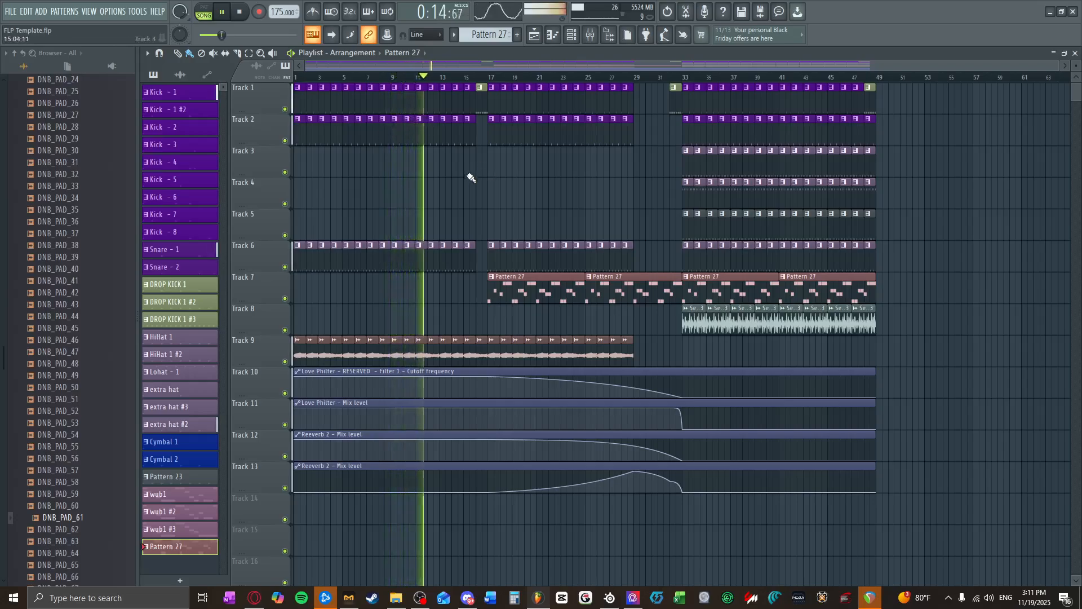
pyautogui.click(578, 34)
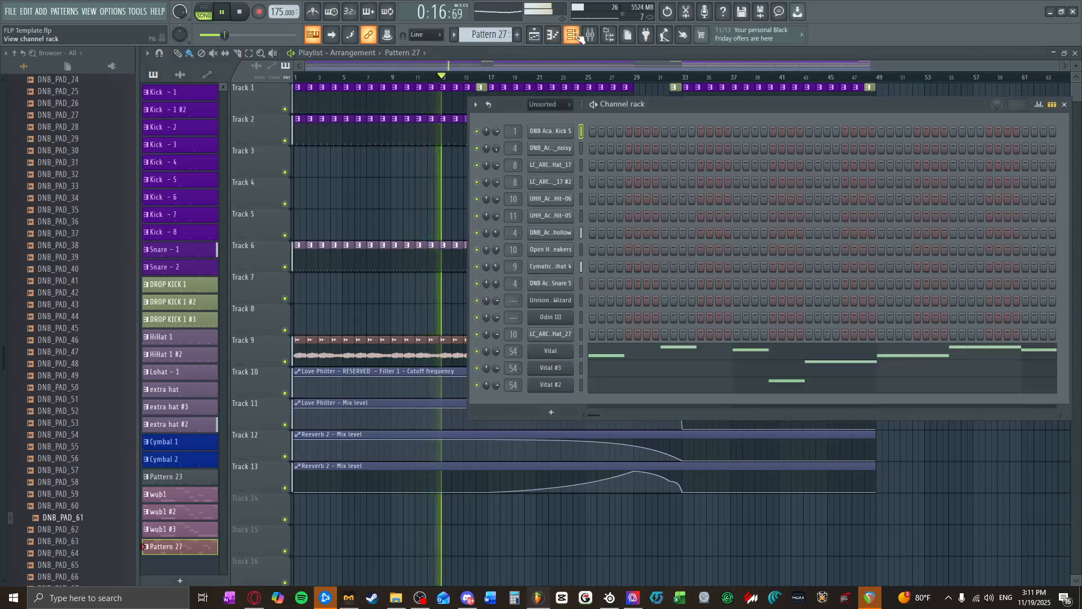
pyautogui.click(551, 412)
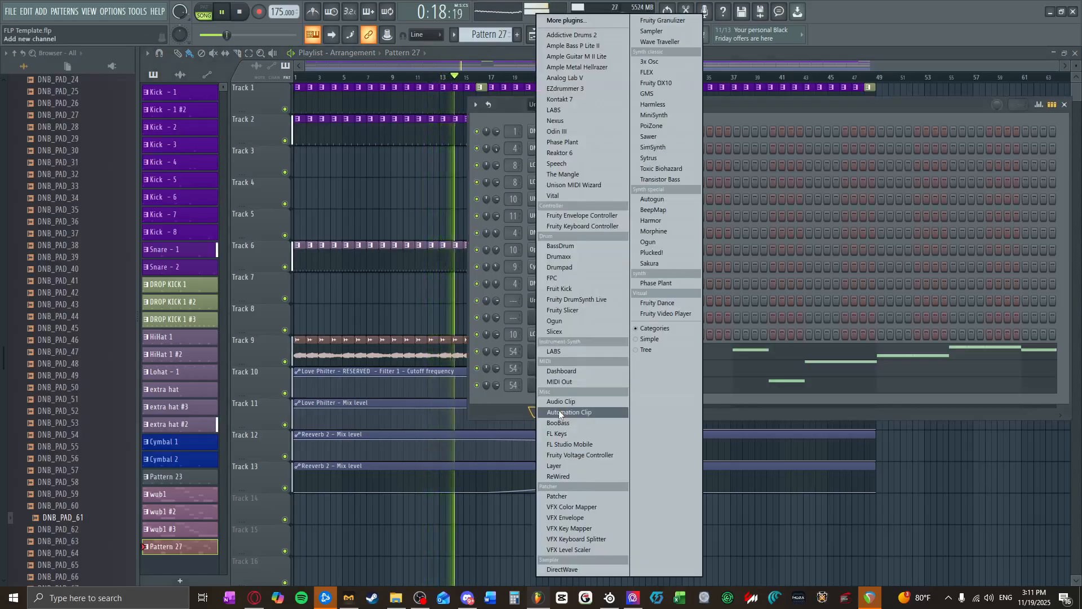
pyautogui.click(558, 195)
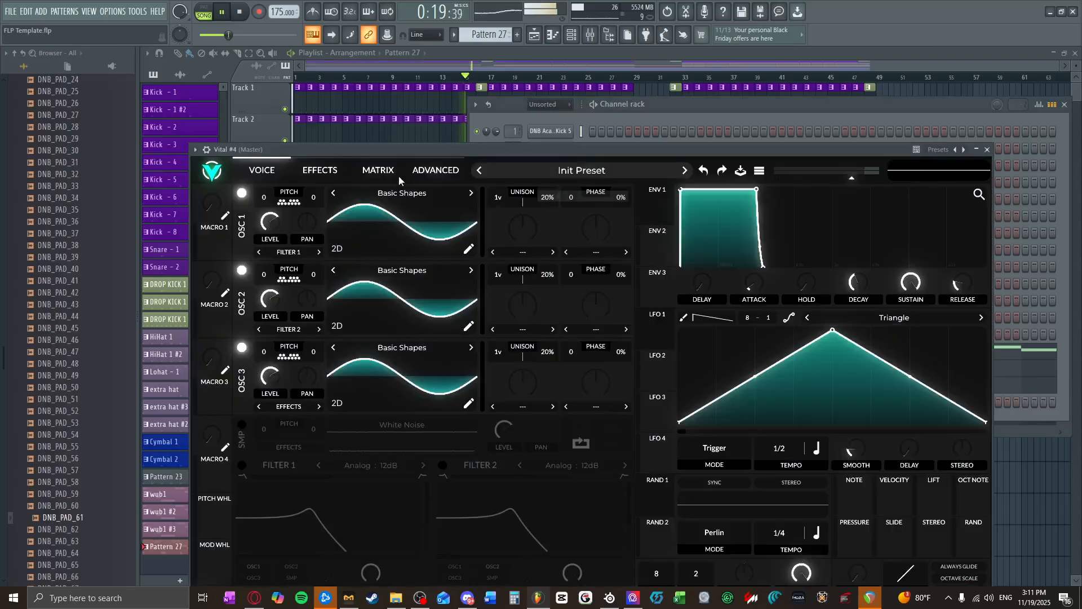
pyautogui.click(988, 149)
pyautogui.click(1066, 105)
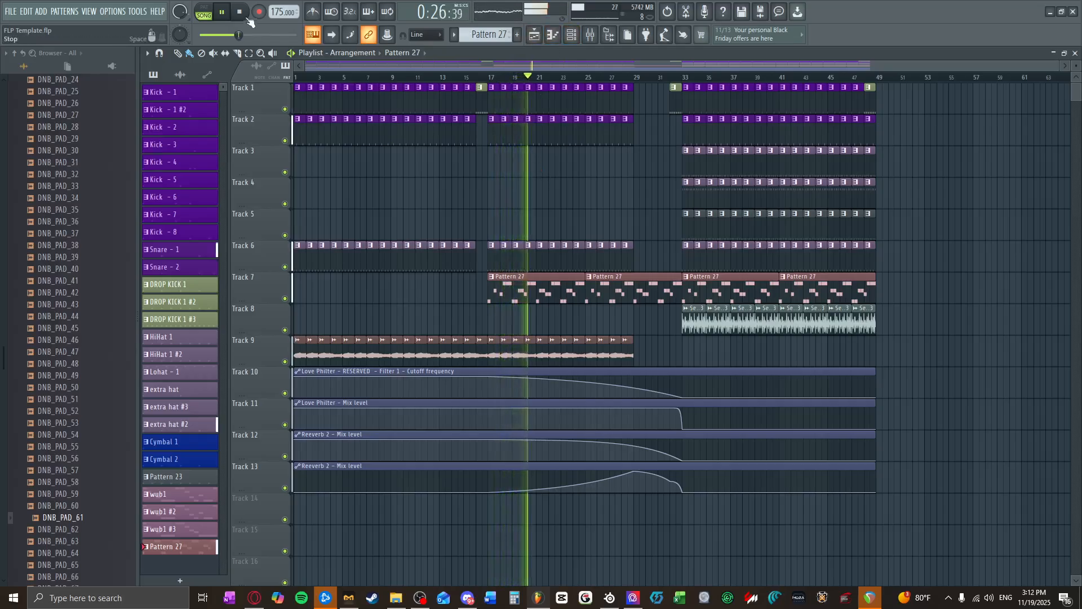
pyautogui.click(239, 13)
# Step: Create a new empty pattern and open the newly added Vital #4 instrument
pyautogui.click(571, 35)
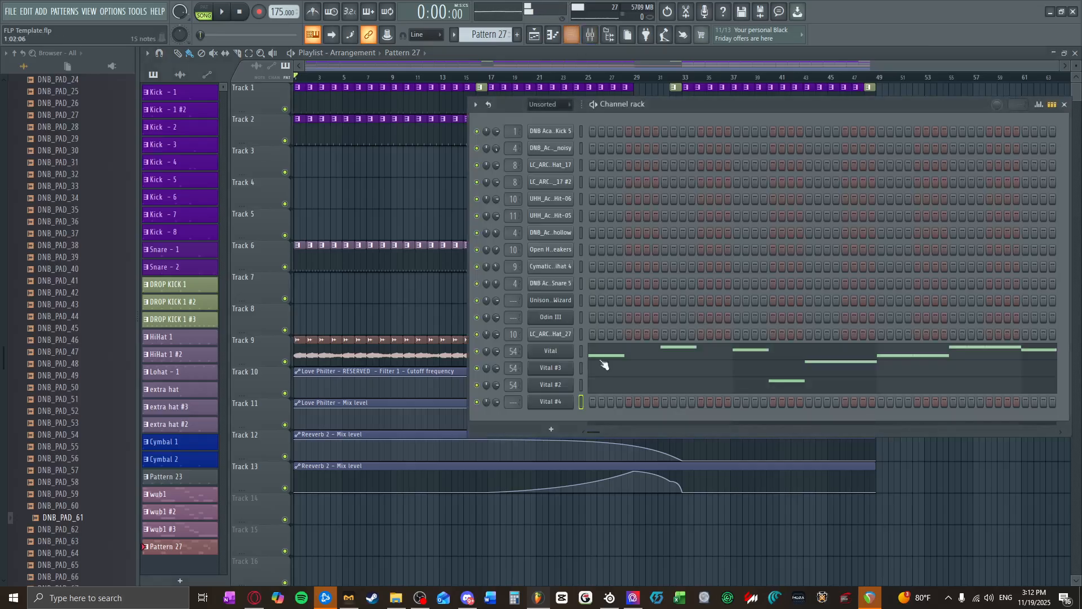
pyautogui.scroll(1, 496, 31)
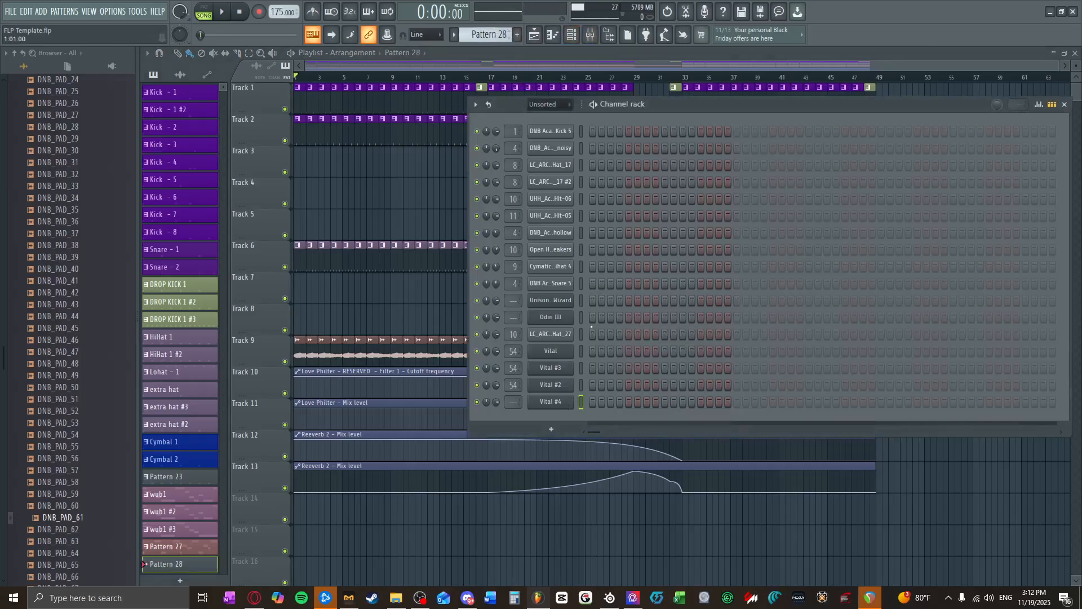
pyautogui.rightClick(563, 414)
pyautogui.click(567, 403)
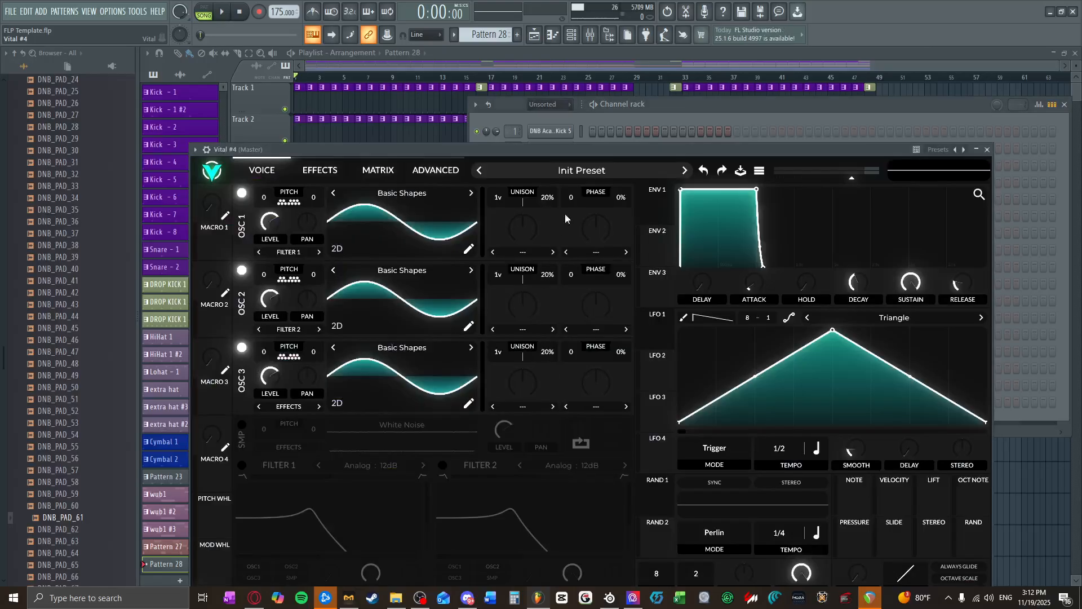
# Step: Shape Vital's Envelope 1 into a short pluck with zero sustain and about 0.3 seconds decay, and audition a note
pyautogui.moveTo(748, 204); pyautogui.dragTo(708, 305)
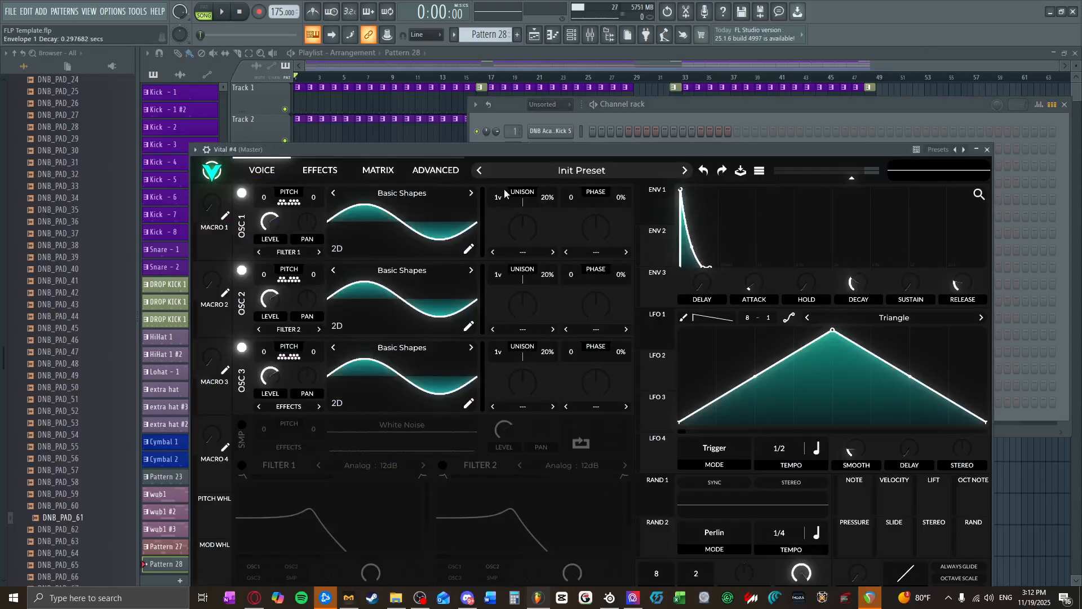
pyautogui.moveTo(487, 149); pyautogui.dragTo(496, 78)
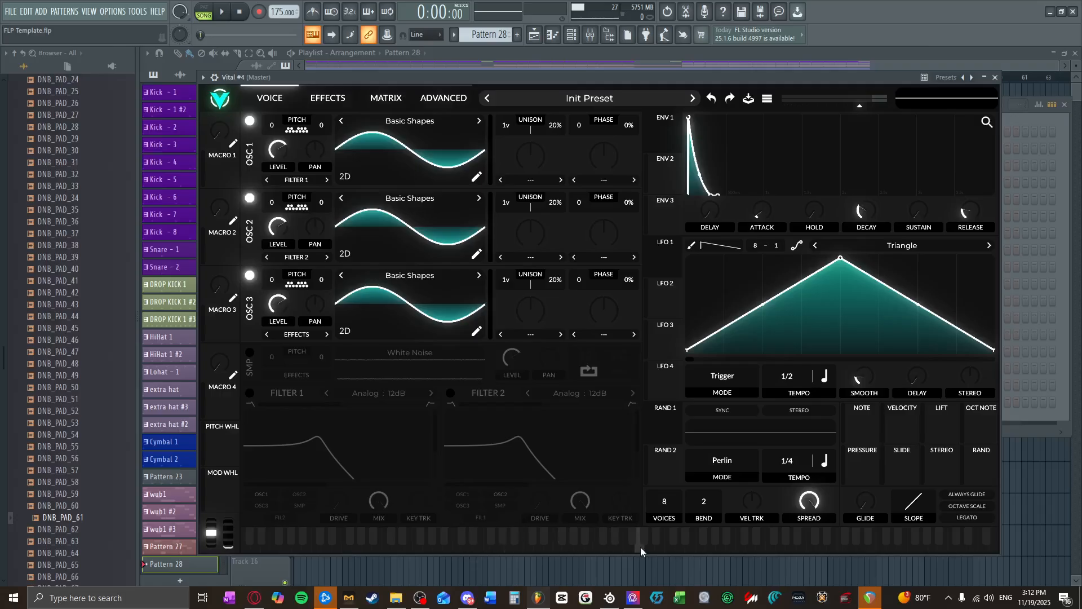
pyautogui.click(641, 548)
pyautogui.click(328, 98)
pyautogui.click(270, 97)
# Step: Load the Harmonic Series wavetable into oscillator 2 of Vital #4
pyautogui.click(465, 222)
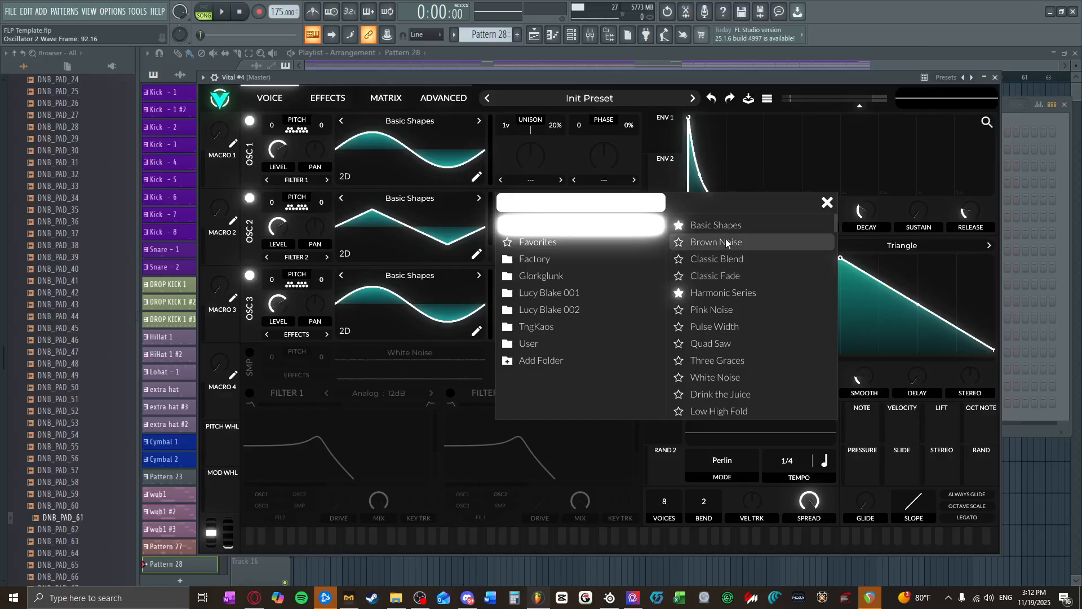
pyautogui.click(736, 289)
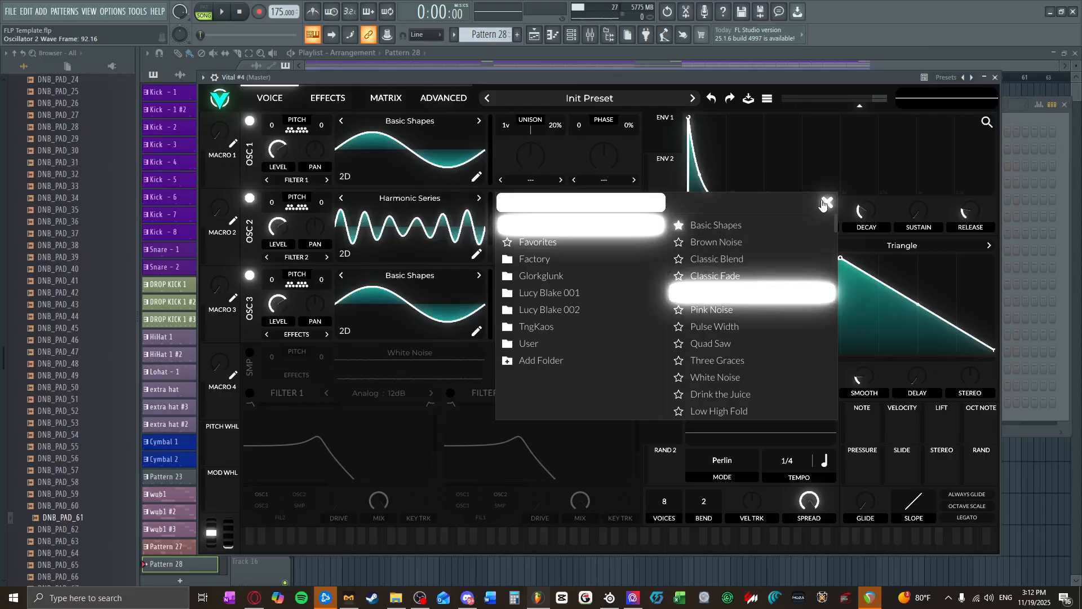
pyautogui.click(392, 100)
# Step: Load the factory White Noise wavetable into oscillator 1, switch off oscillator 3 and audition the sound
pyautogui.click(285, 97)
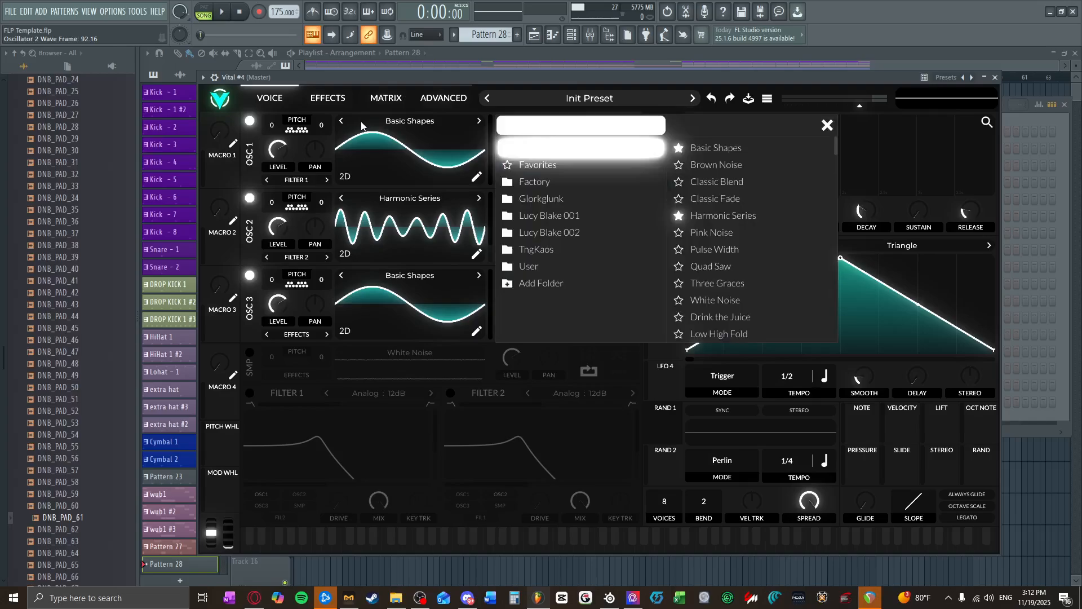
pyautogui.scroll(-8, 749, 276)
pyautogui.scroll(-10, 744, 292)
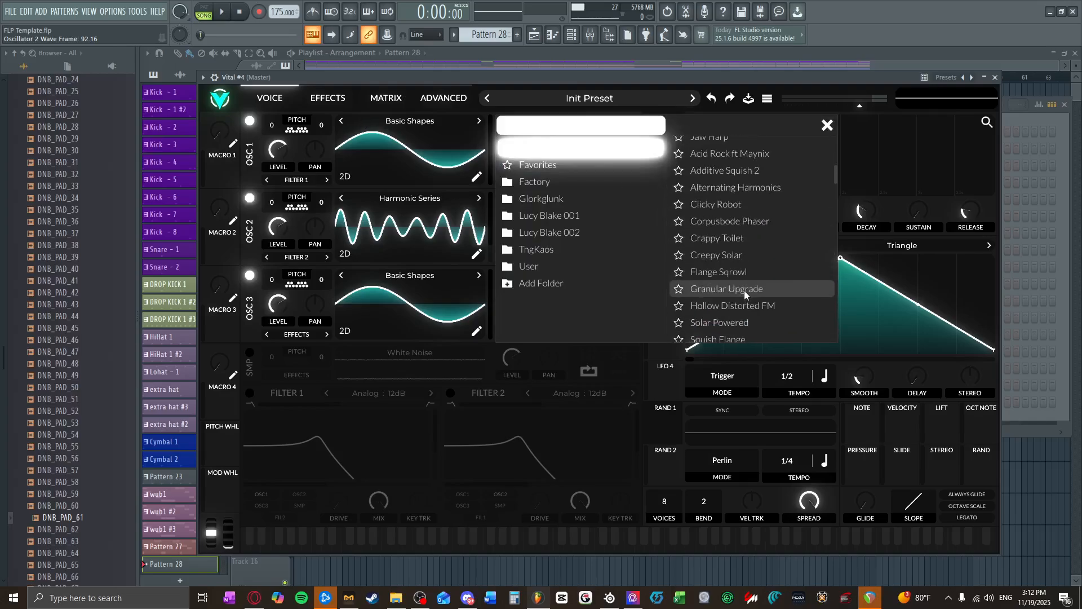
pyautogui.scroll(-15, 744, 292)
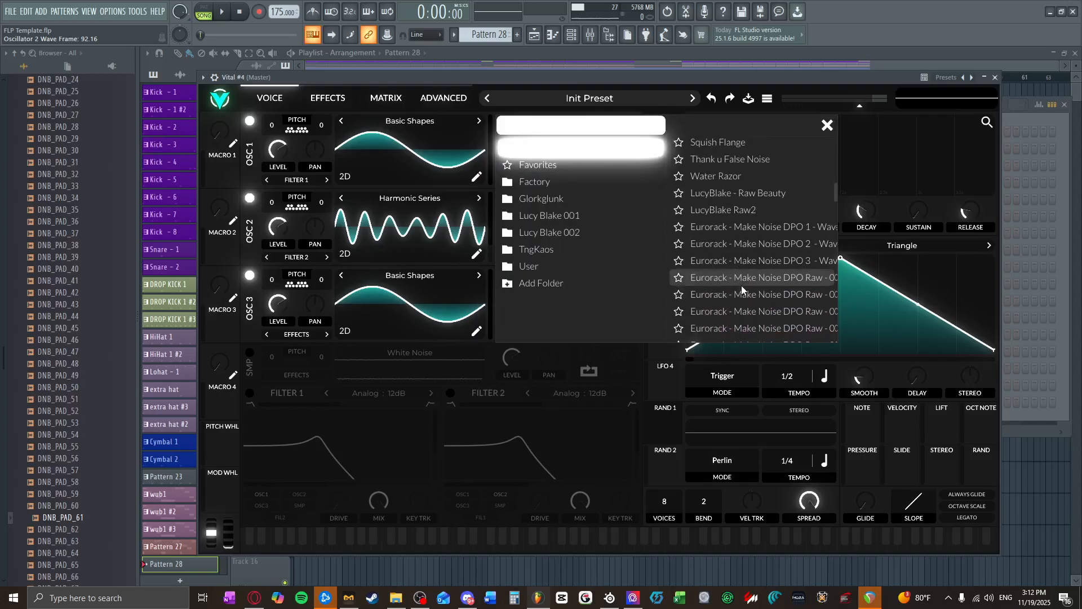
pyautogui.scroll(-5, 754, 296)
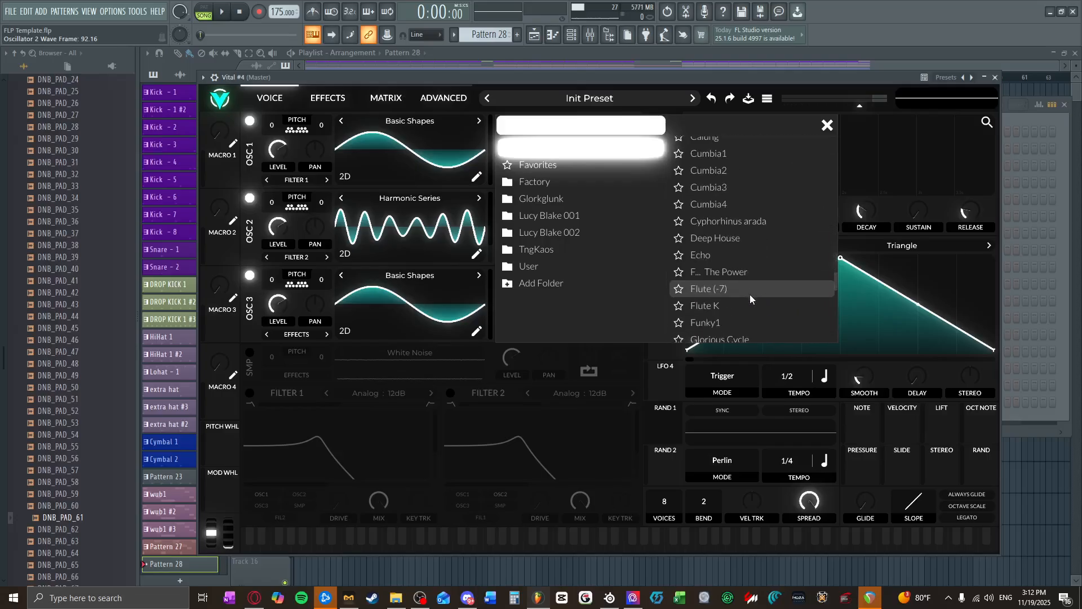
pyautogui.click(579, 267)
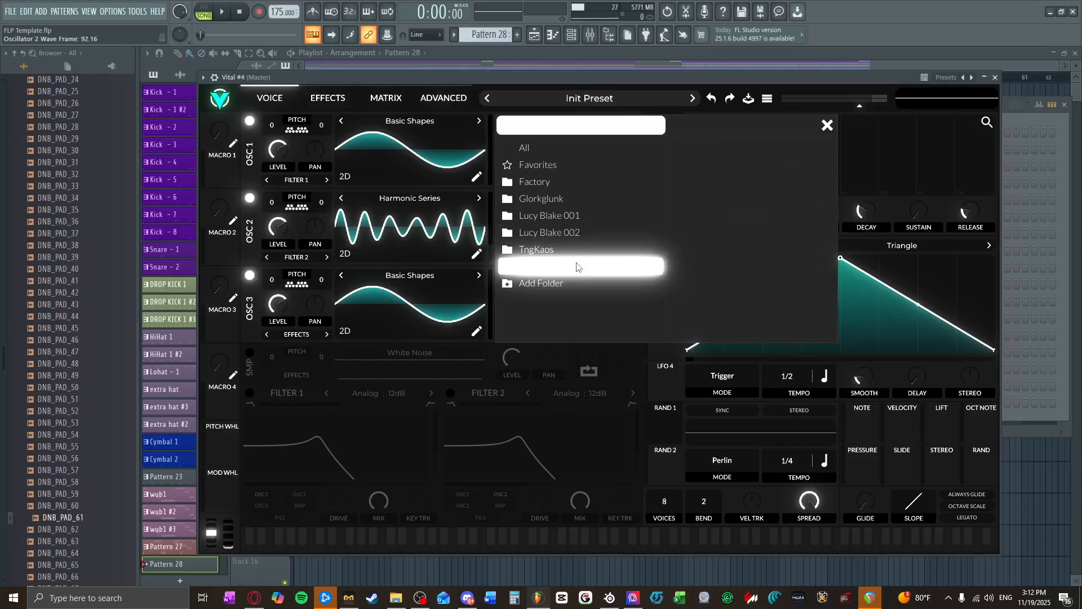
pyautogui.click(563, 180)
pyautogui.scroll(-3, 750, 221)
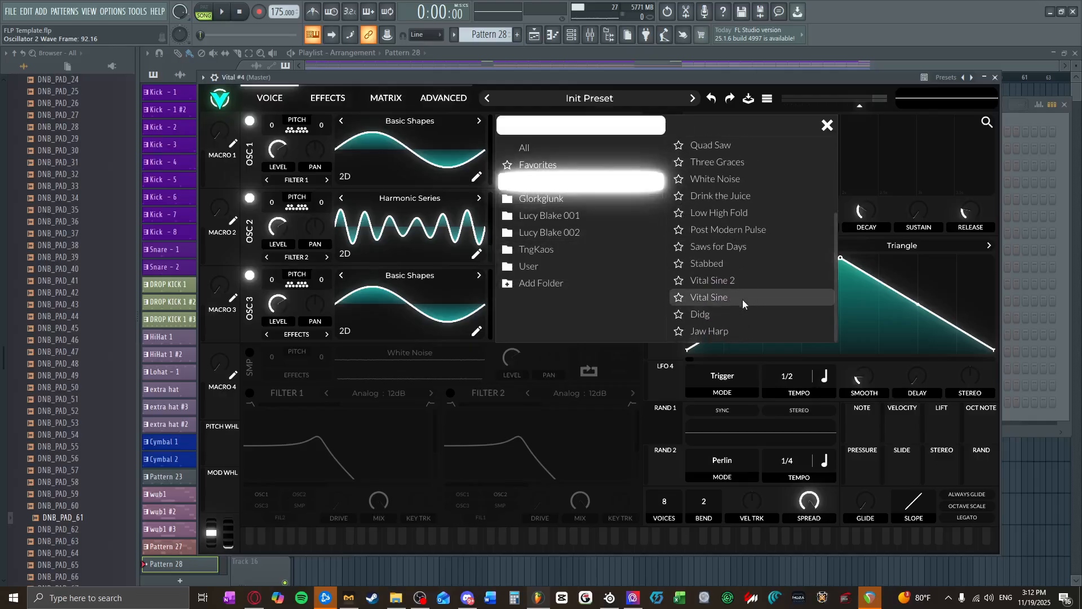
pyautogui.scroll(3, 729, 252)
pyautogui.click(733, 248)
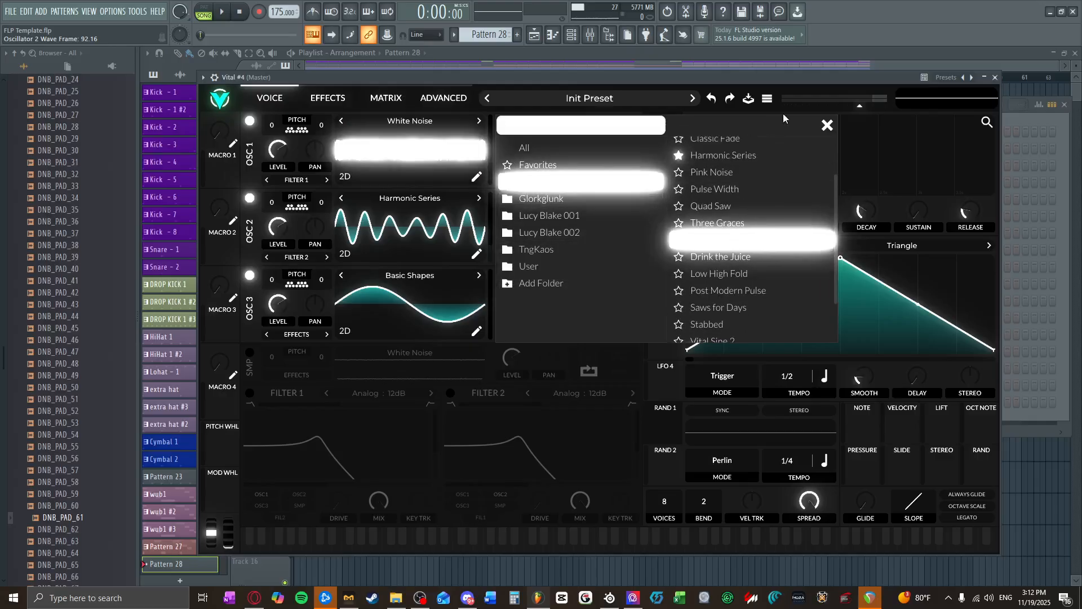
pyautogui.click(827, 124)
pyautogui.click(250, 276)
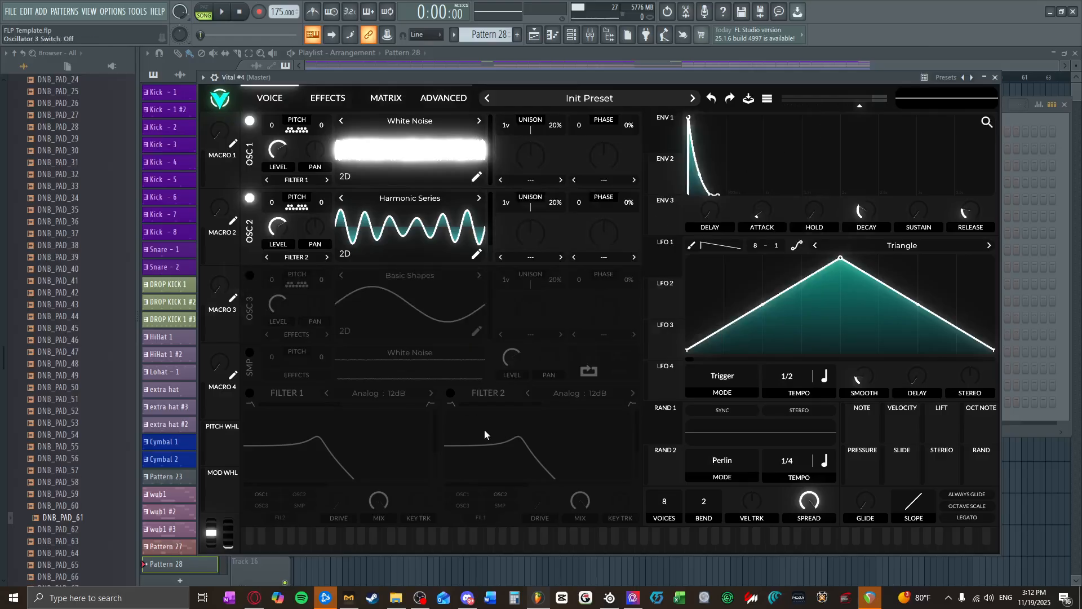
pyautogui.moveTo(494, 548); pyautogui.dragTo(619, 543)
# Step: Enable Vital's Reverb and Delay effects at their default settings, audition a note and close the instrument
pyautogui.click(330, 98)
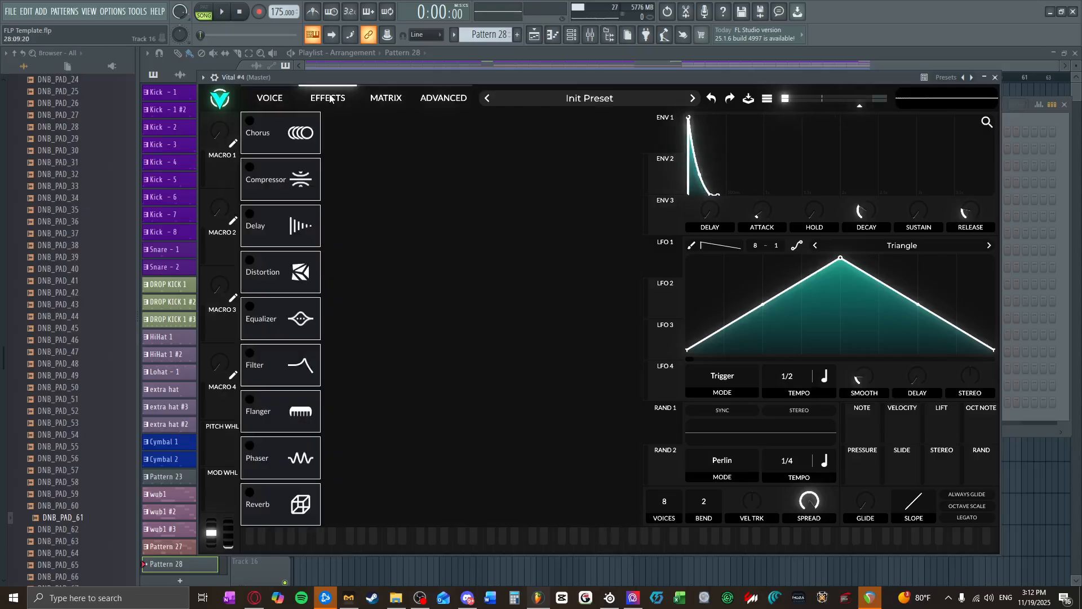
pyautogui.click(250, 492)
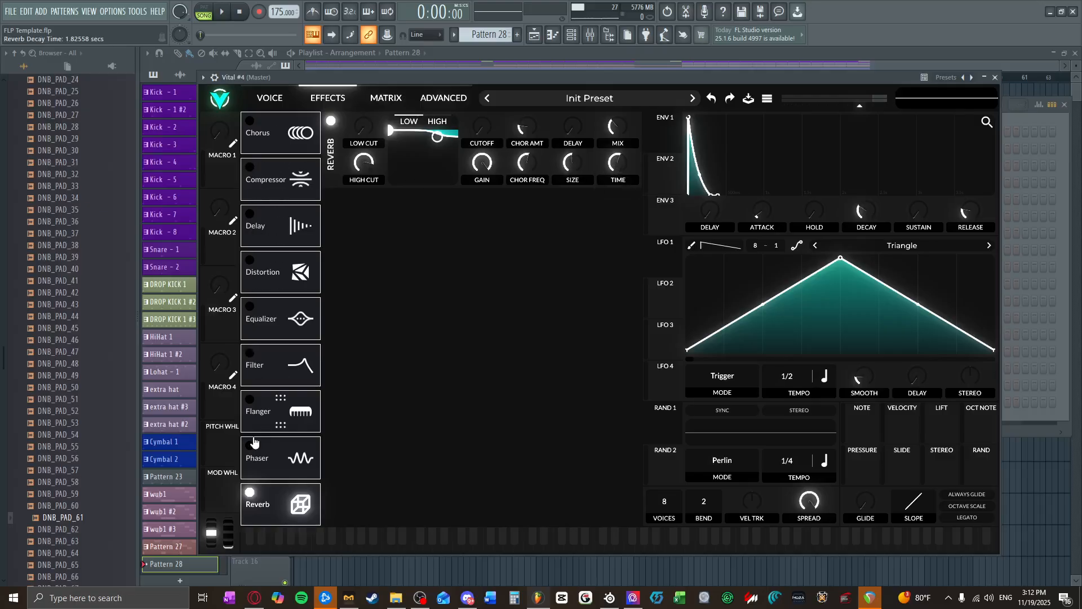
pyautogui.click(250, 218)
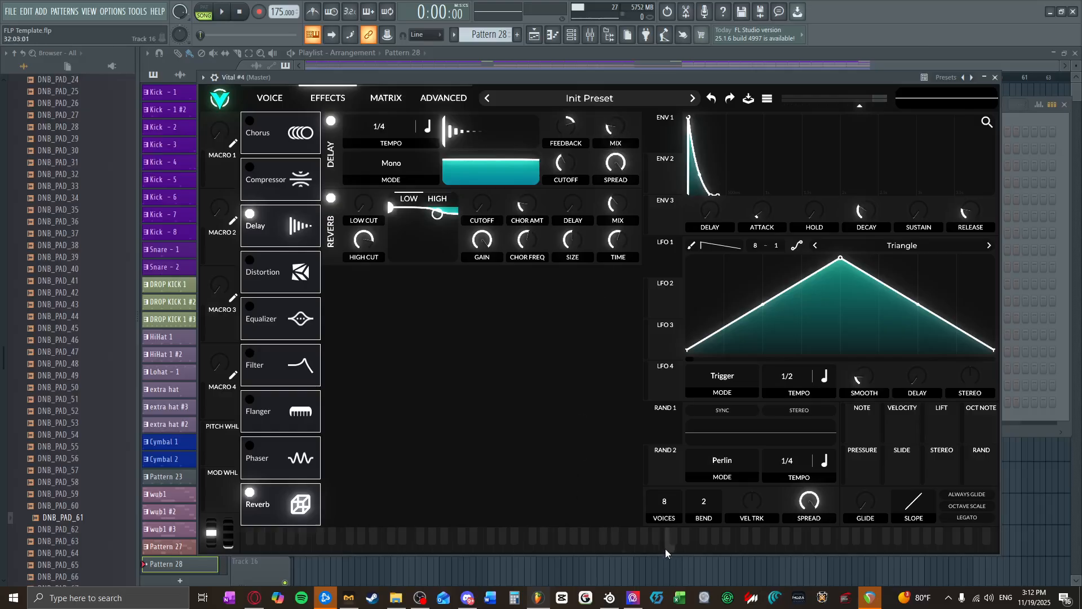
pyautogui.click(584, 539)
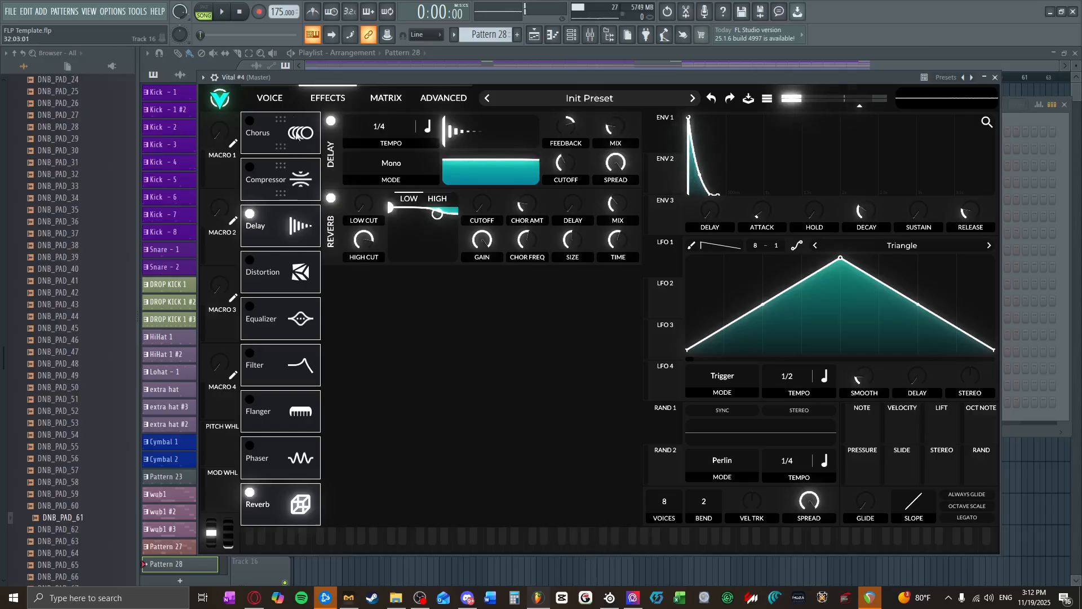
pyautogui.click(291, 98)
pyautogui.click(316, 97)
pyautogui.click(270, 98)
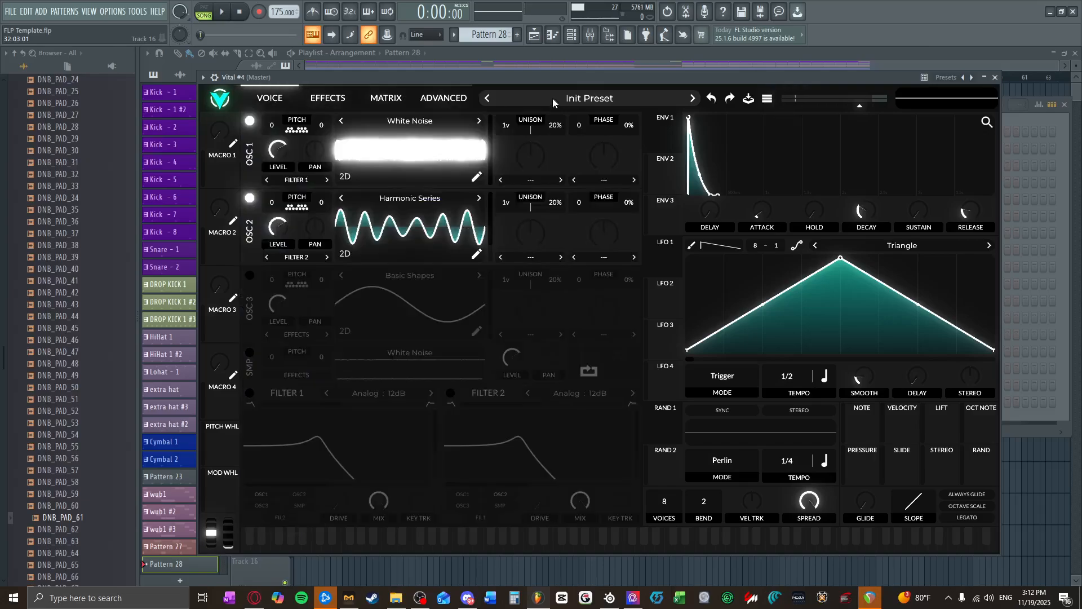
pyautogui.click(995, 77)
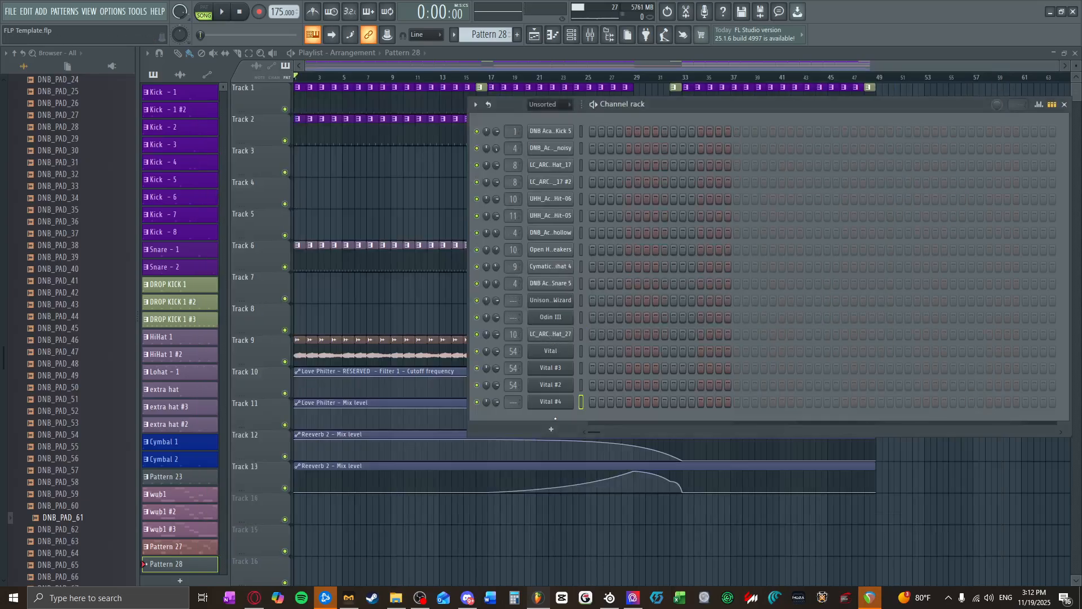
# Step: Place a half-beat E4 note on beat 3 of bar 1 in Vital #4's piano roll and delete the G#5 trial note
pyautogui.rightClick(558, 403)
pyautogui.click(663, 390)
pyautogui.rightClick(553, 402)
pyautogui.click(570, 400)
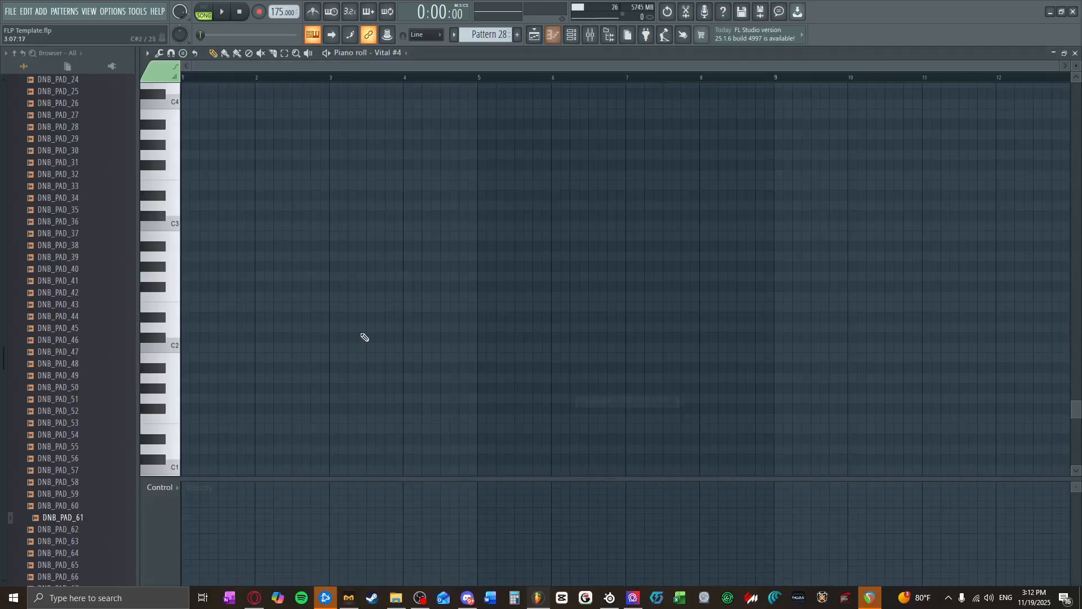
pyautogui.scroll(3, 240, 330)
pyautogui.moveTo(325, 327); pyautogui.dragTo(296, 122)
pyautogui.scroll(10, 300, 171)
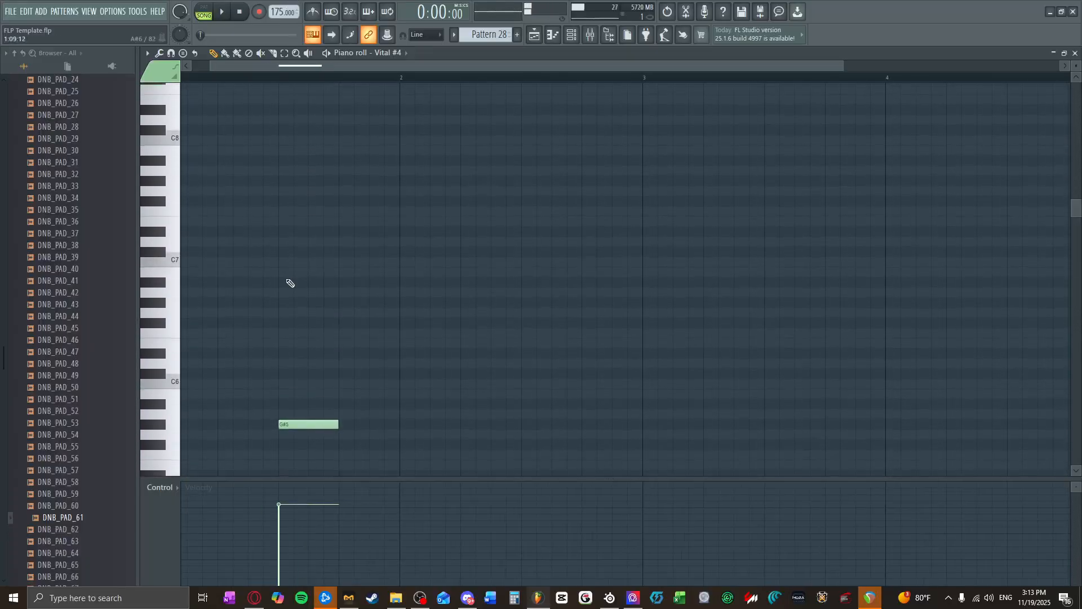
pyautogui.click(293, 283)
pyautogui.moveTo(297, 400); pyautogui.dragTo(303, 458)
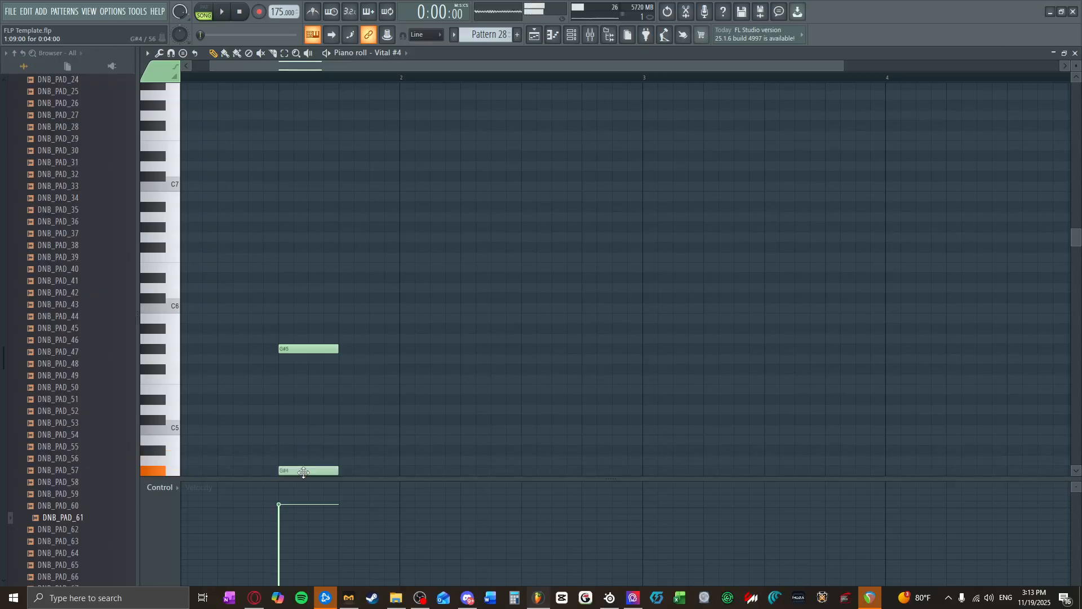
pyautogui.moveTo(303, 472); pyautogui.dragTo(304, 469)
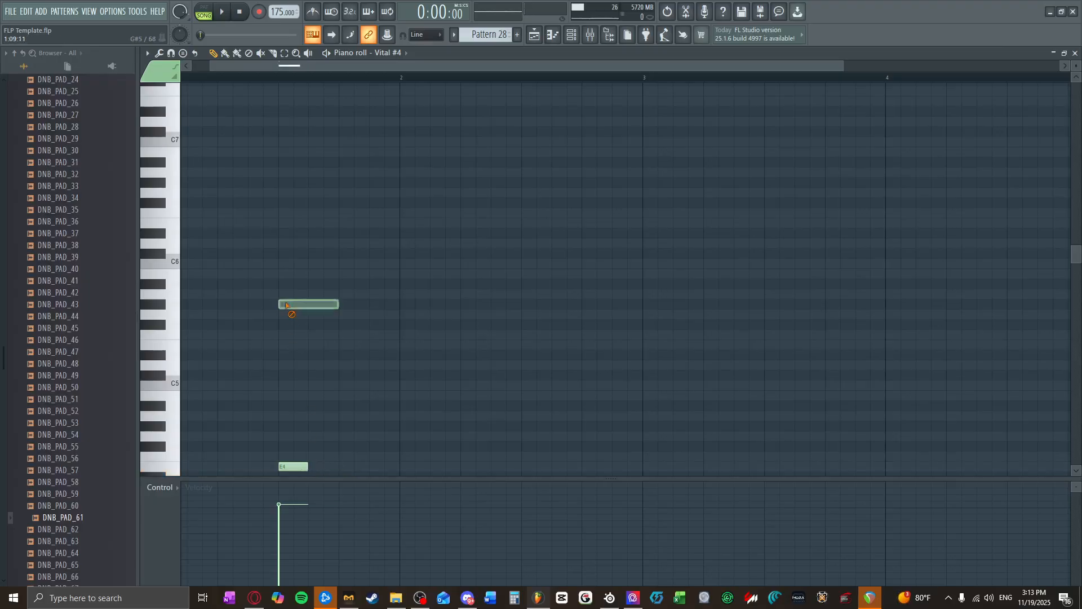
pyautogui.scroll(-3, 377, 399)
pyautogui.click(1075, 53)
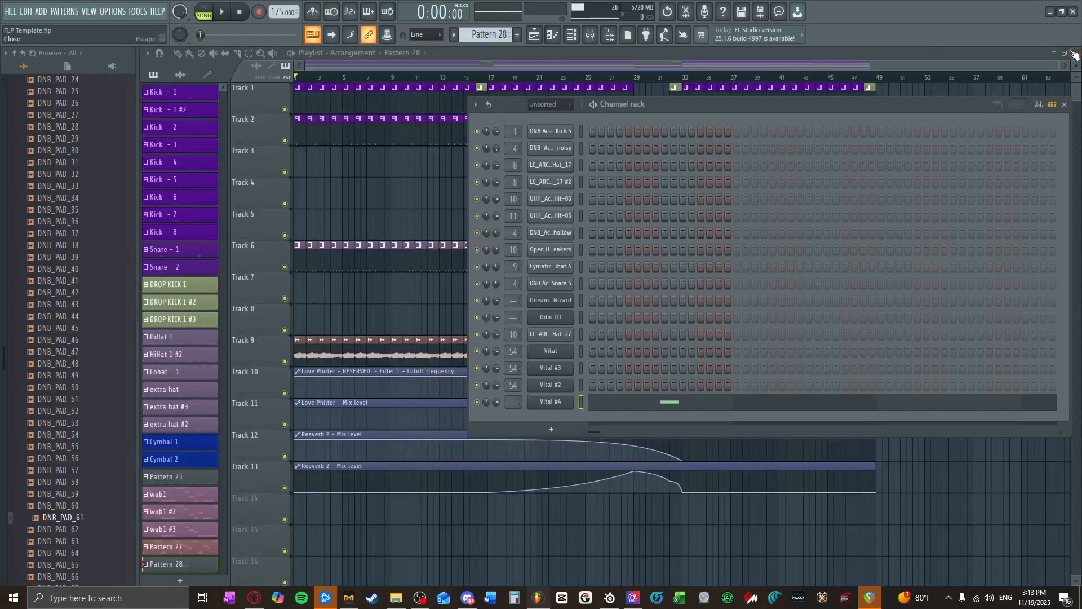
# Step: Place Pattern 28 clips on Track 5 from bar 17 to bar 29 and play back that section
pyautogui.click(1067, 105)
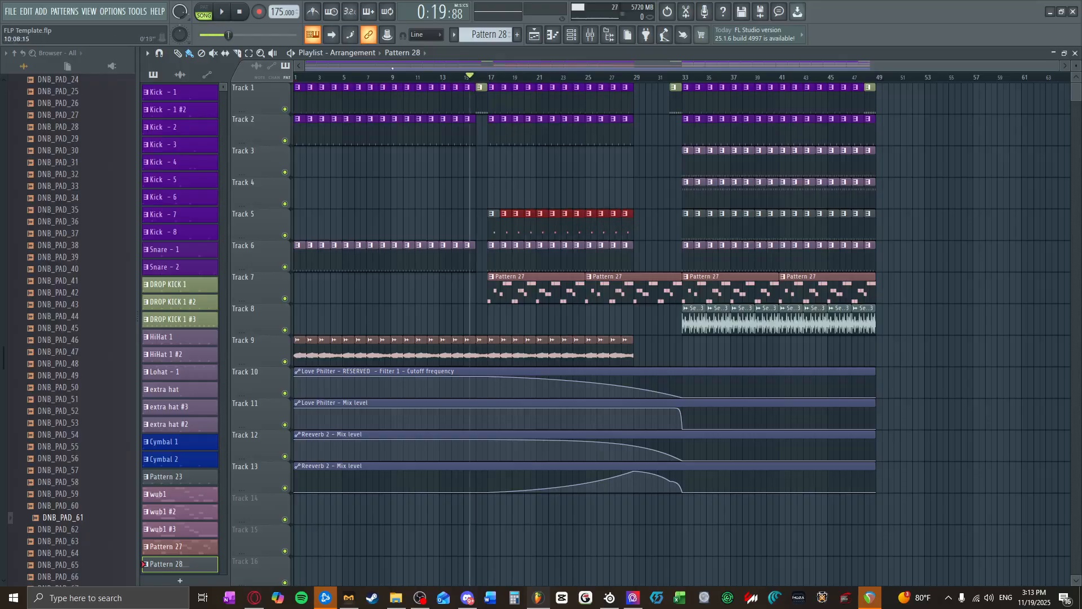
pyautogui.scroll(5, 533, 243)
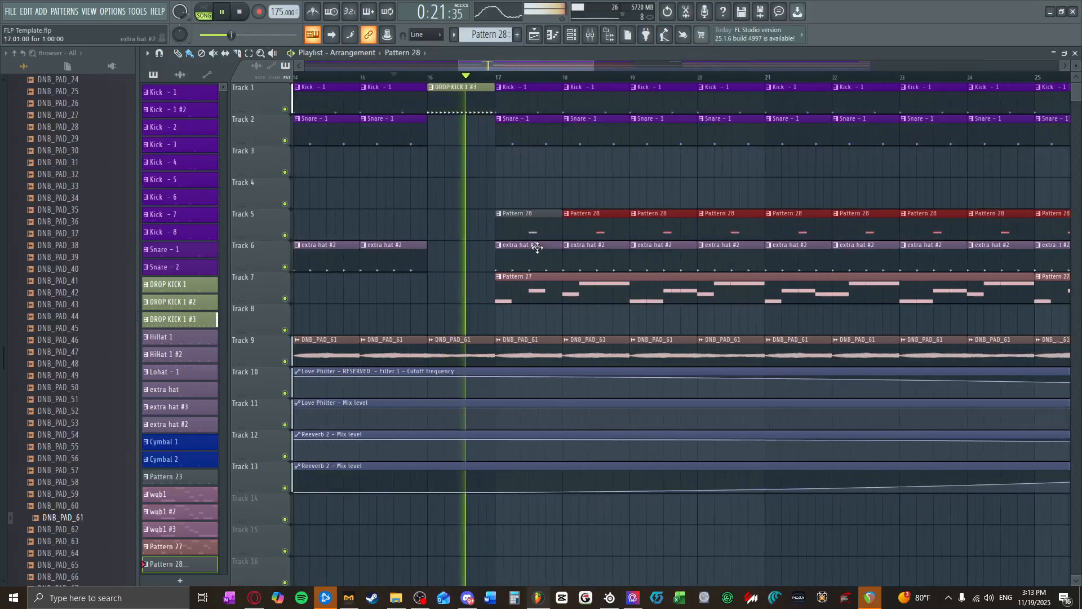
pyautogui.scroll(-3, 573, 246)
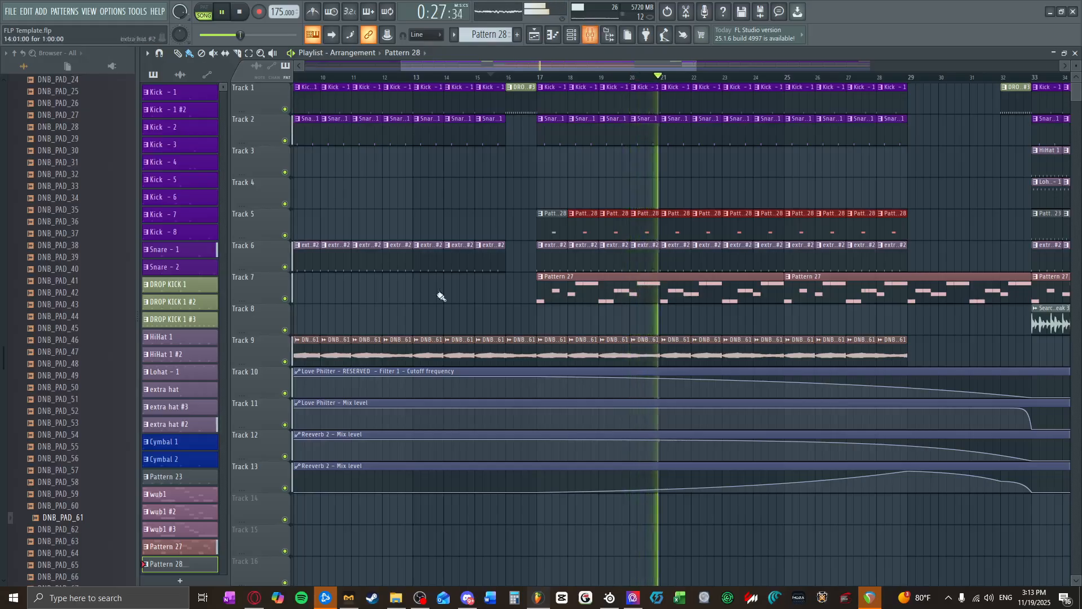
# Step: Give Pattern 28 a random color in the pattern list
pyautogui.rightClick(184, 571)
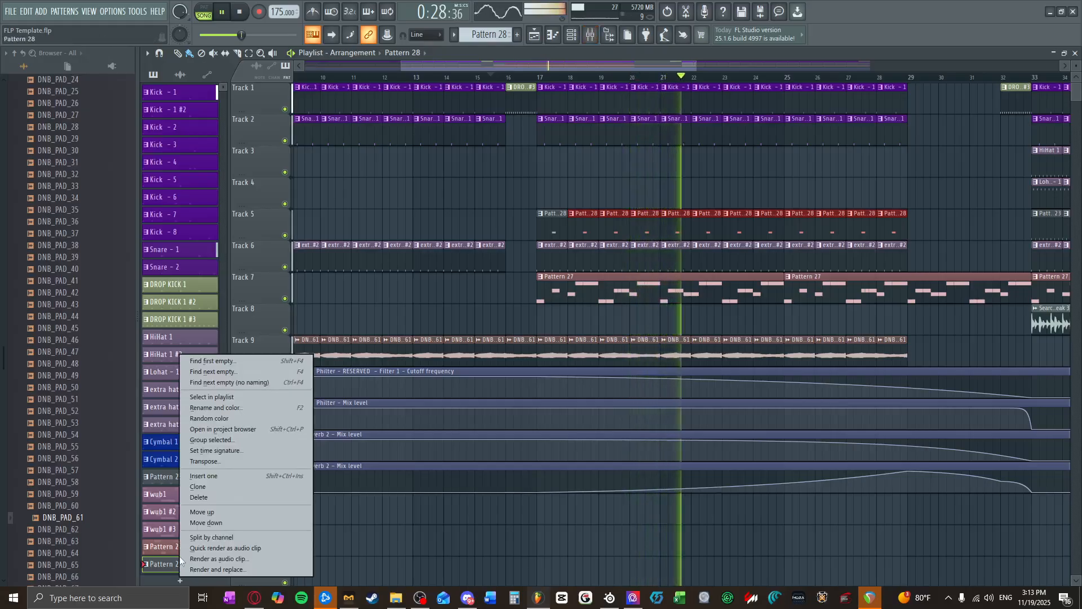
pyautogui.click(211, 419)
pyautogui.scroll(-3, 786, 306)
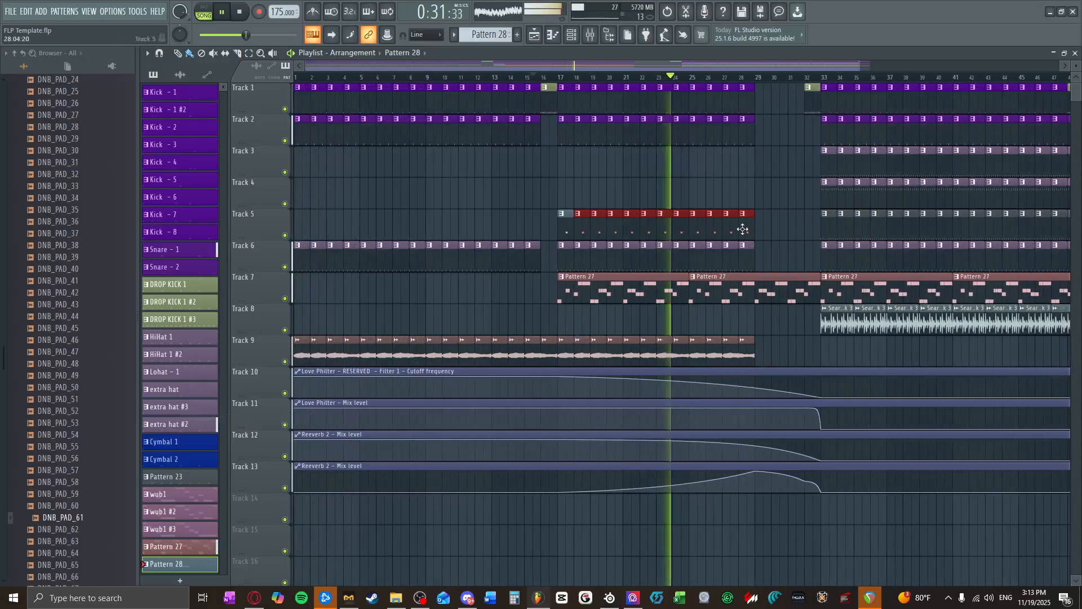
pyautogui.scroll(-2, 840, 339)
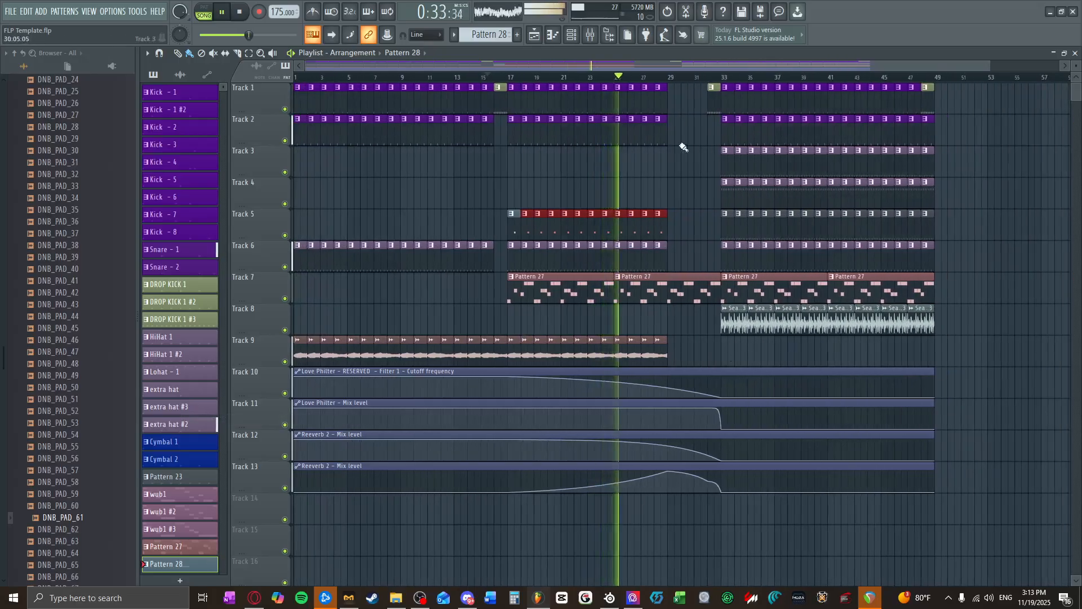
# Step: Route the Vital #4 channel to mixer track 55 and close the channel rack
pyautogui.click(572, 35)
pyautogui.moveTo(513, 404); pyautogui.dragTo(513, 397)
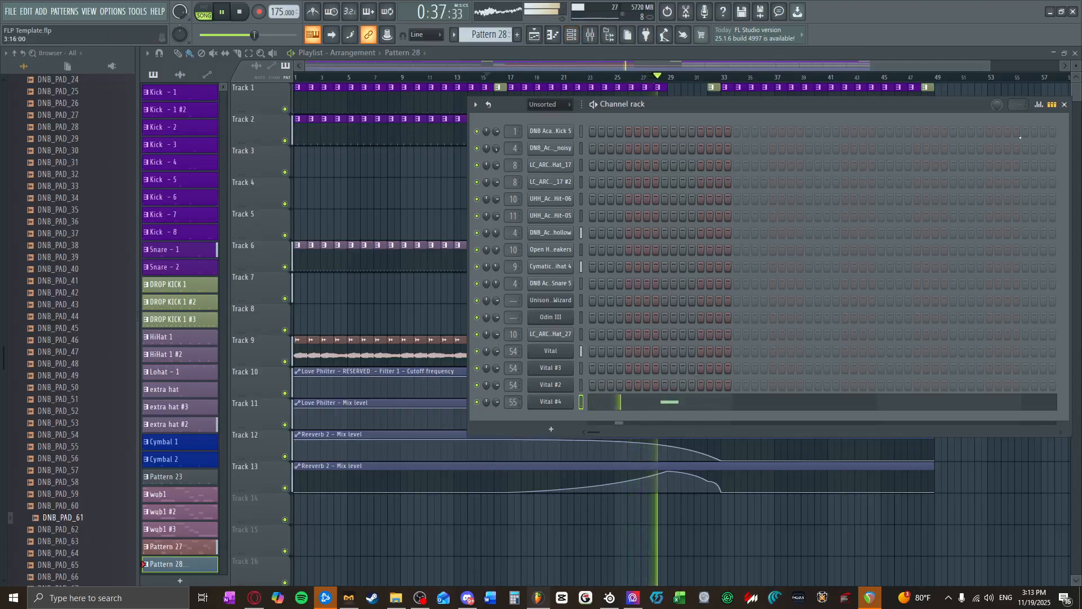
pyautogui.click(1065, 105)
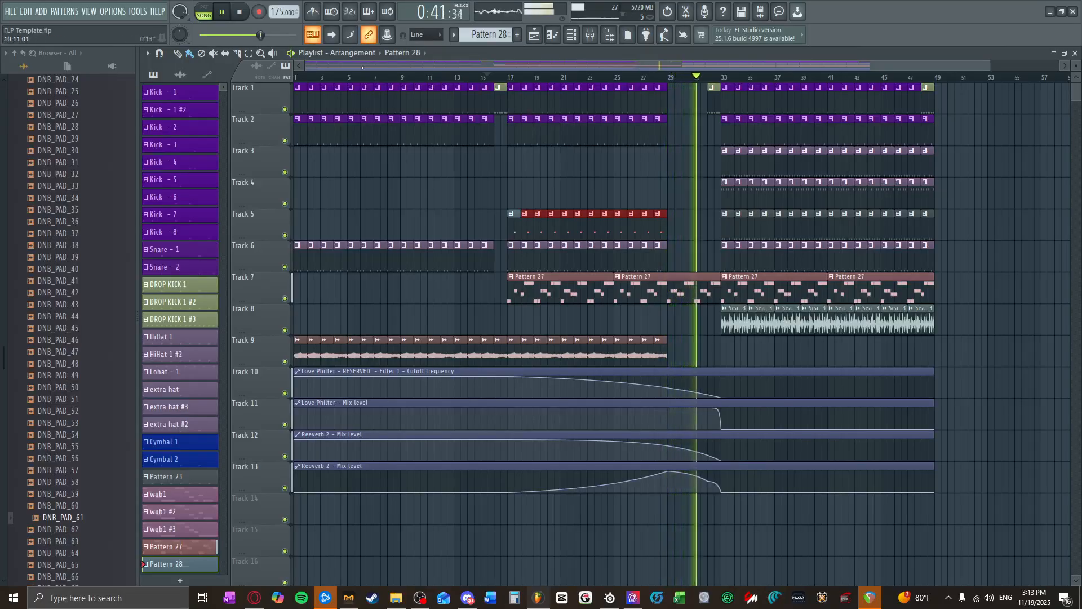
# Step: Smooth the Track 13 Reeverb 2 mix level curve just before bar 33 while the song plays
pyautogui.click(333, 36)
pyautogui.scroll(3, 662, 312)
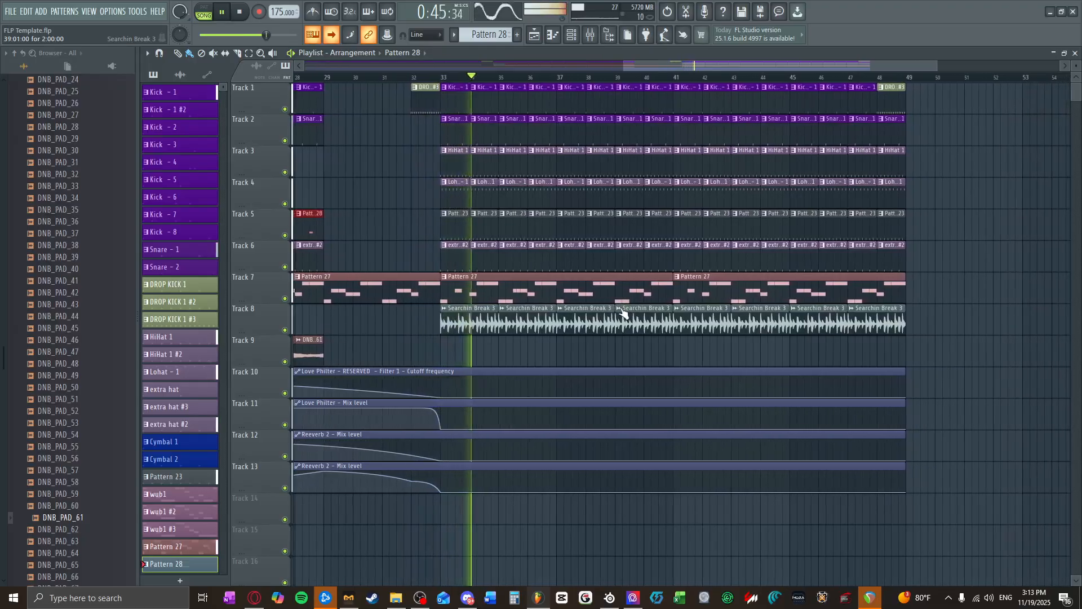
pyautogui.moveTo(394, 482); pyautogui.dragTo(393, 487)
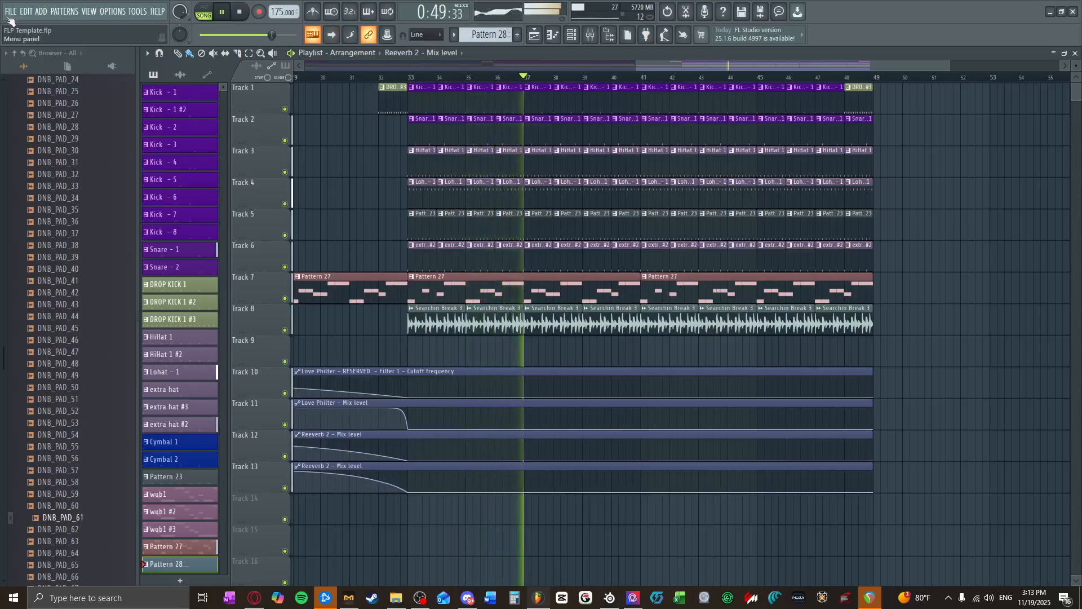
# Step: Turn on playlist auto-scrolling, listen through the drop after bar 33 and stop playback
pyautogui.click(333, 36)
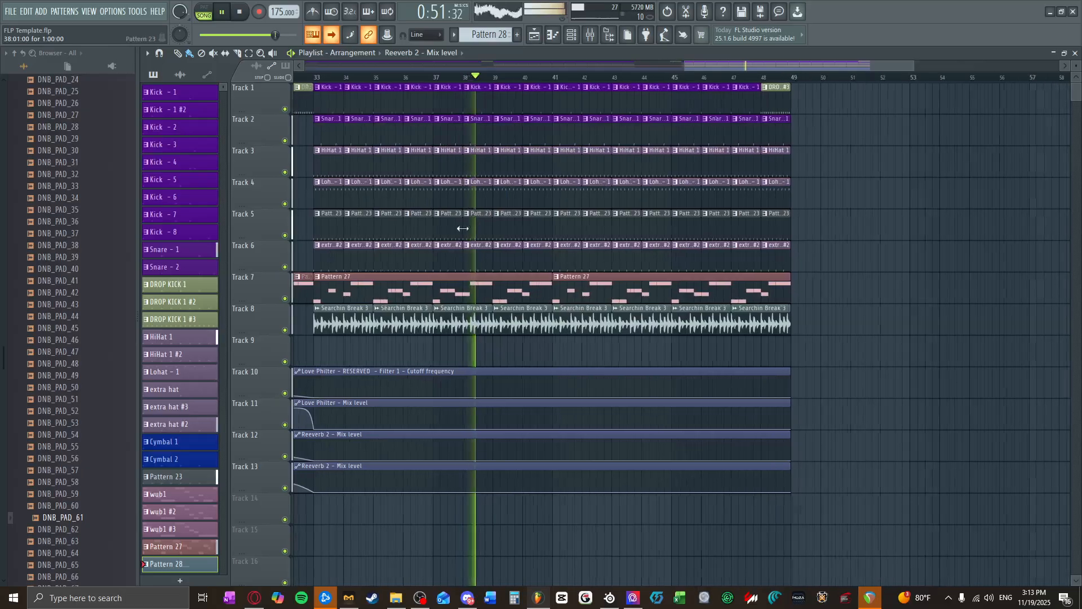
pyautogui.scroll(3, 462, 235)
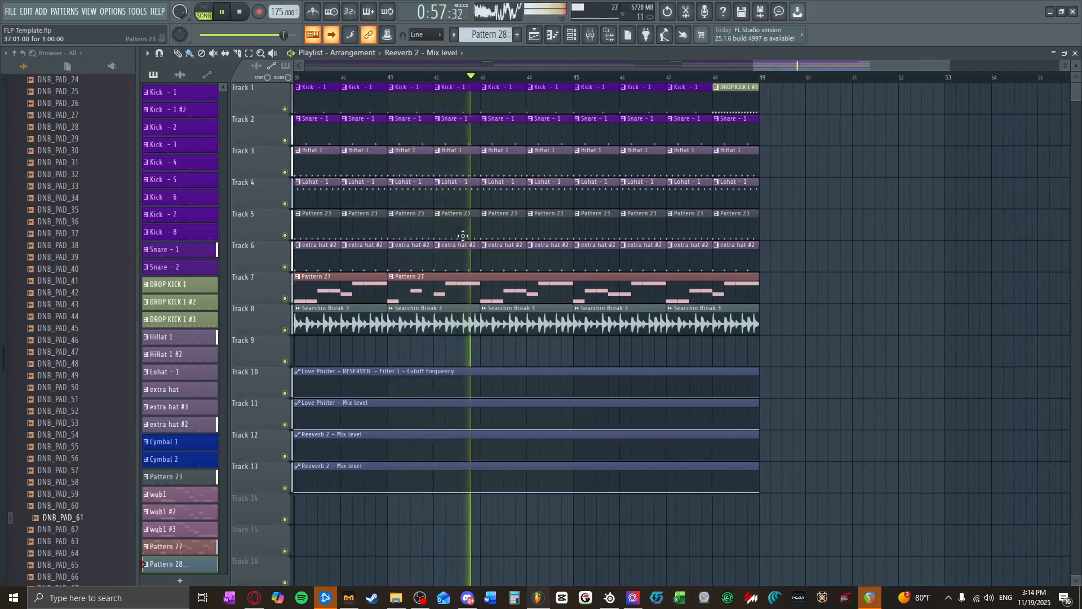
pyautogui.scroll(-5, 525, 272)
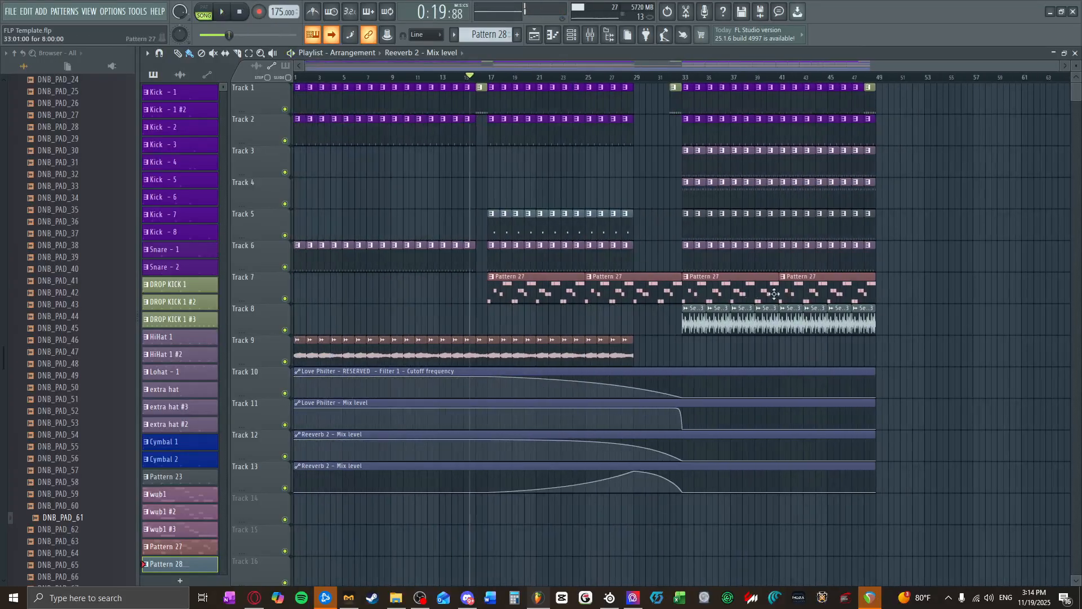
# Step: Give Pattern 27 a random color in the pattern list and clone it
pyautogui.rightClick(201, 544)
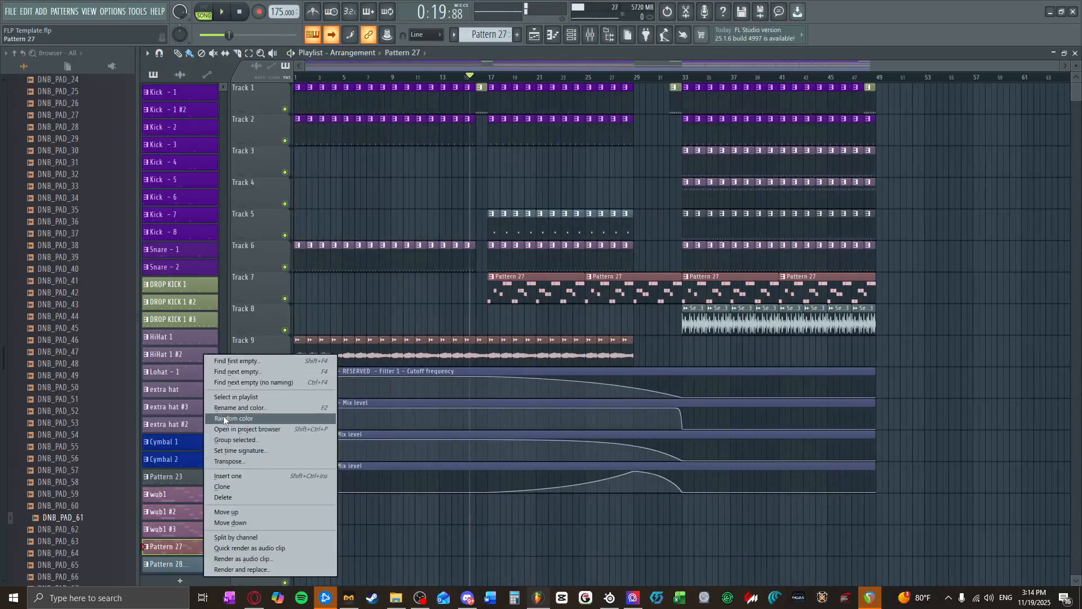
pyautogui.press('Escape')
pyautogui.rightClick(181, 533)
pyautogui.rightClick(173, 549)
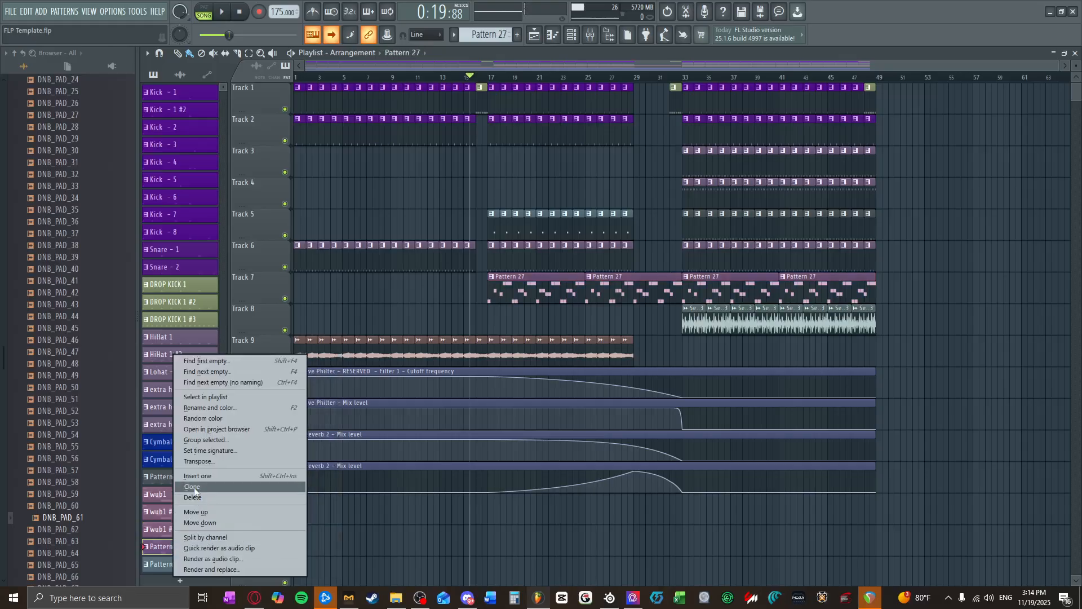
pyautogui.click(194, 488)
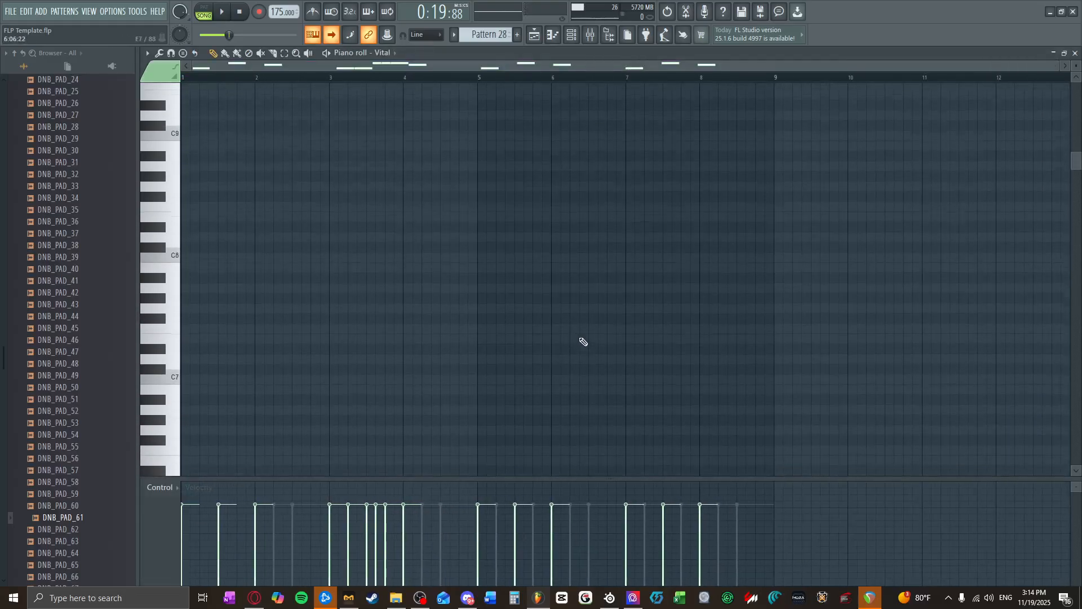
# Step: Delete the Vital, Vital #3 and Vital #2 notes from bar 5 onward in the cloned pattern's piano roll
pyautogui.scroll(-15, 584, 341)
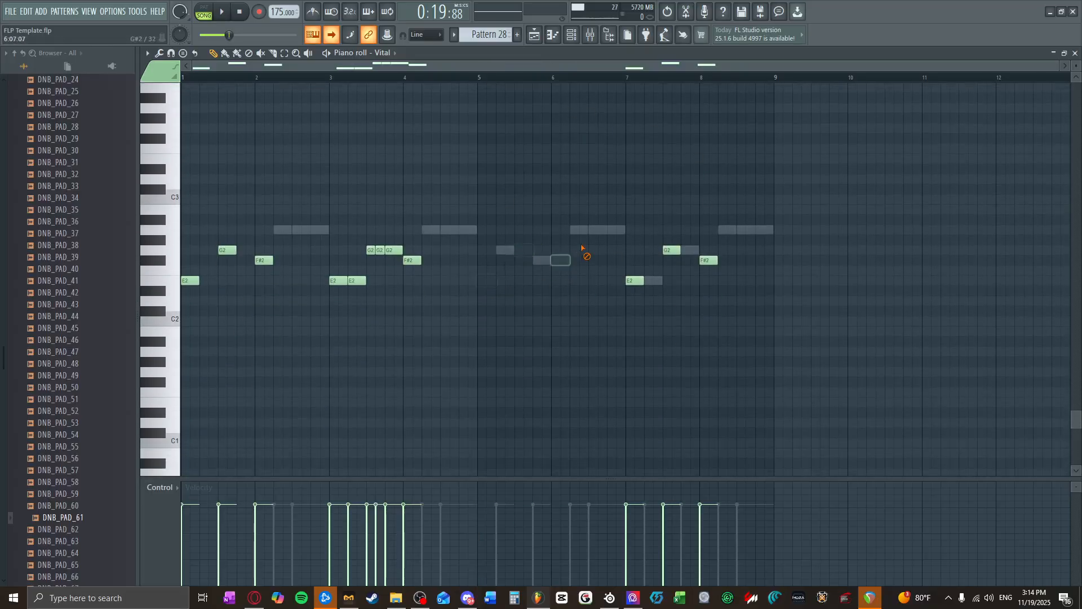
pyautogui.click(395, 52)
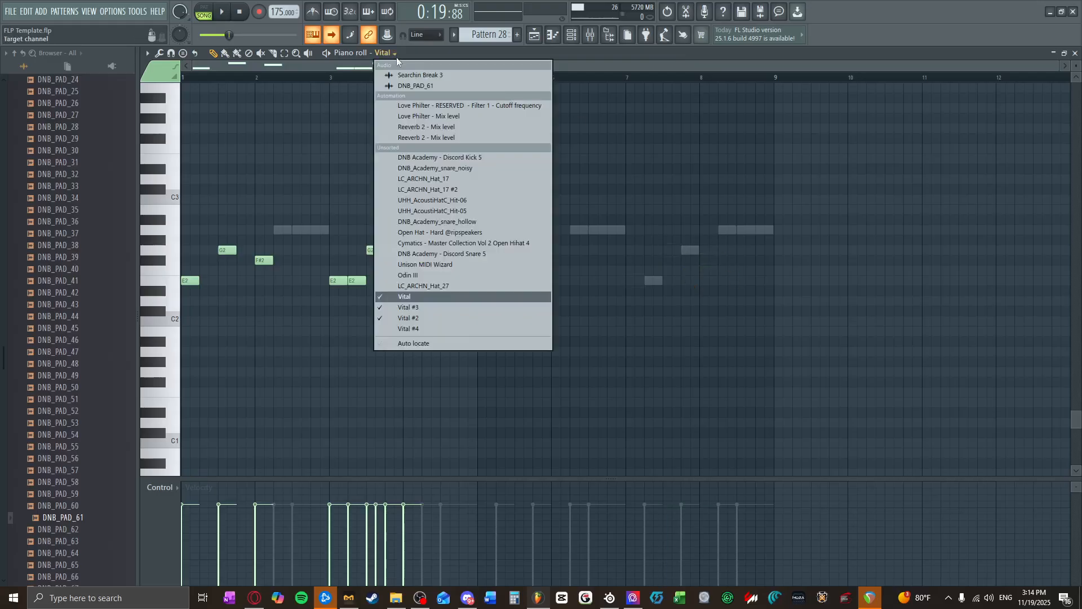
pyautogui.click(431, 309)
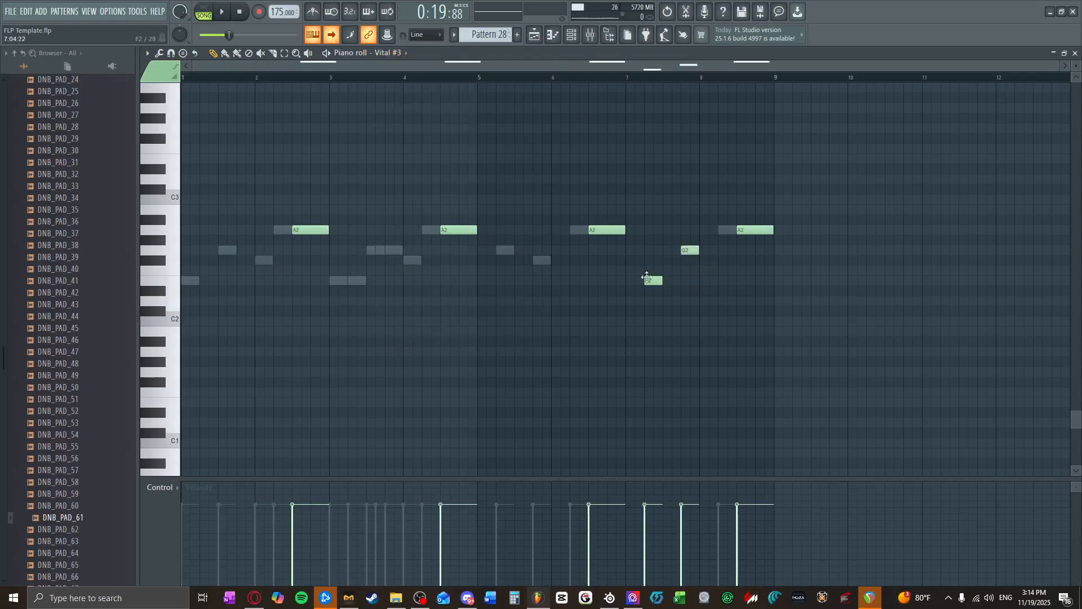
pyautogui.rightClick(652, 281)
pyautogui.rightClick(690, 250)
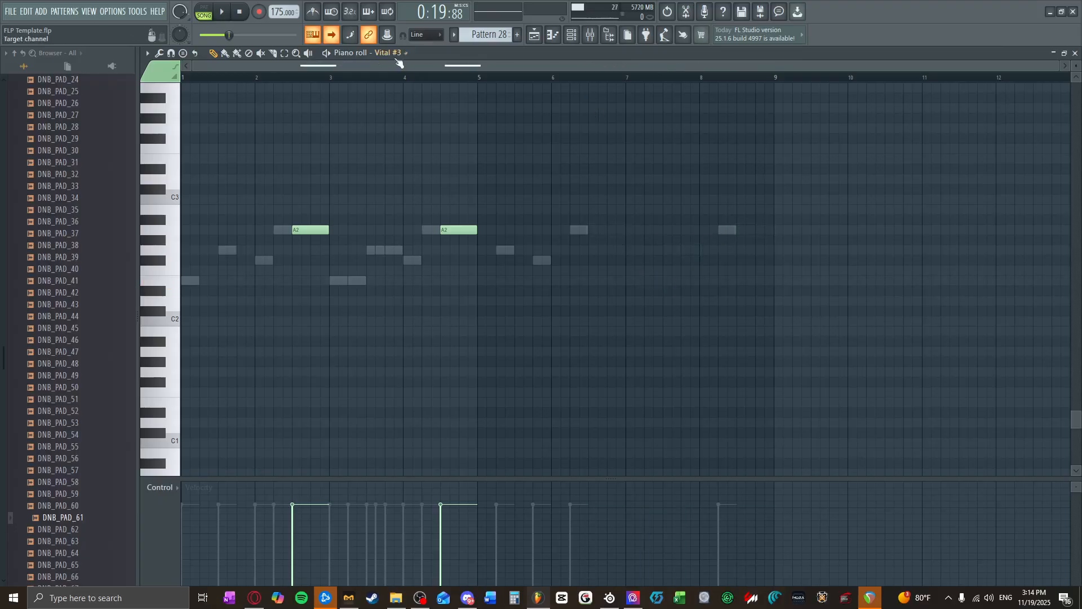
pyautogui.click(394, 52)
pyautogui.click(424, 318)
pyautogui.rightClick(580, 230)
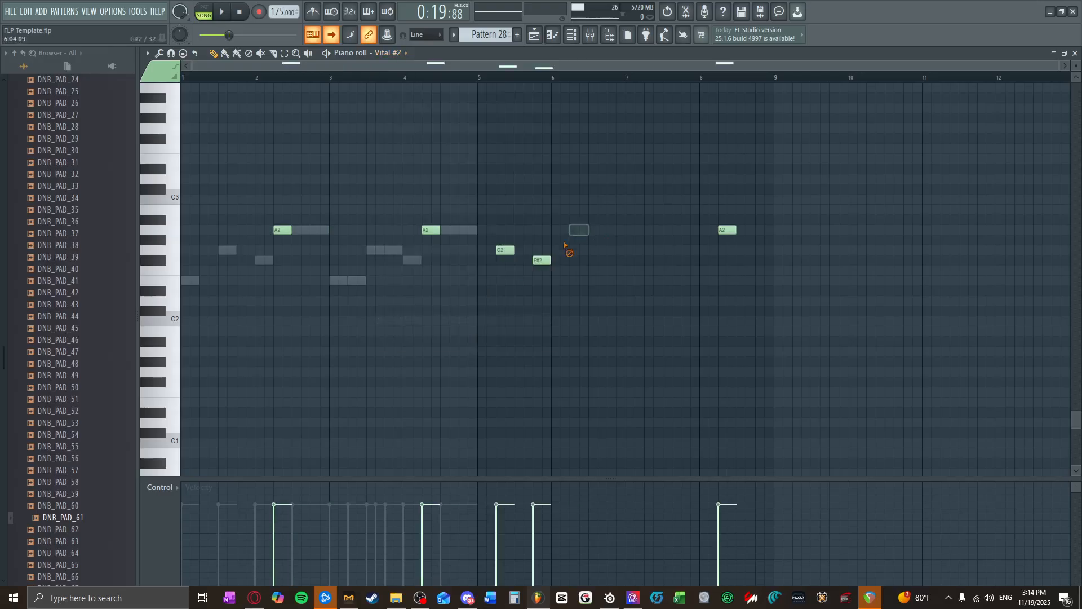
pyautogui.rightClick(542, 260)
pyautogui.rightClick(505, 251)
# Step: Draw four descending one-bar notes for Vital #3 from bar 5 to bar 8: A2, G2, F#2 and E2
pyautogui.click(398, 52)
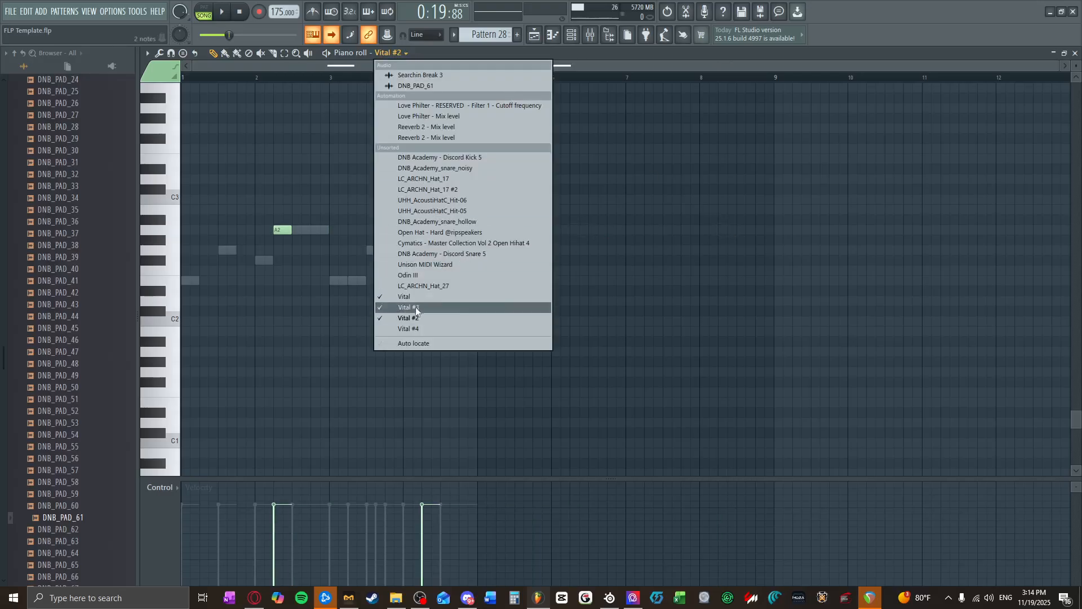
pyautogui.click(415, 325)
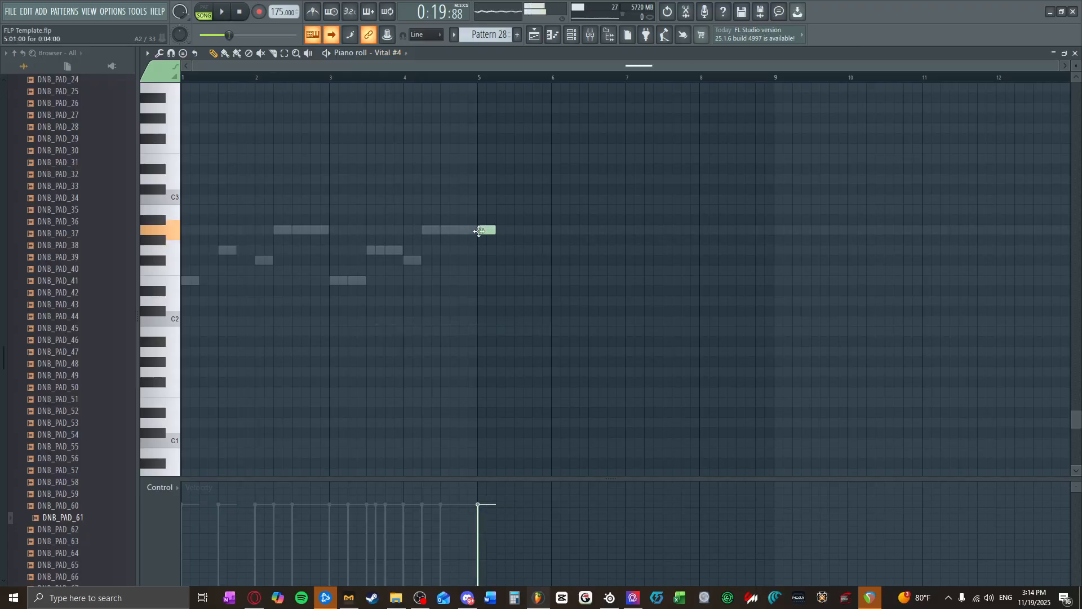
pyautogui.click(398, 52)
pyautogui.click(406, 286)
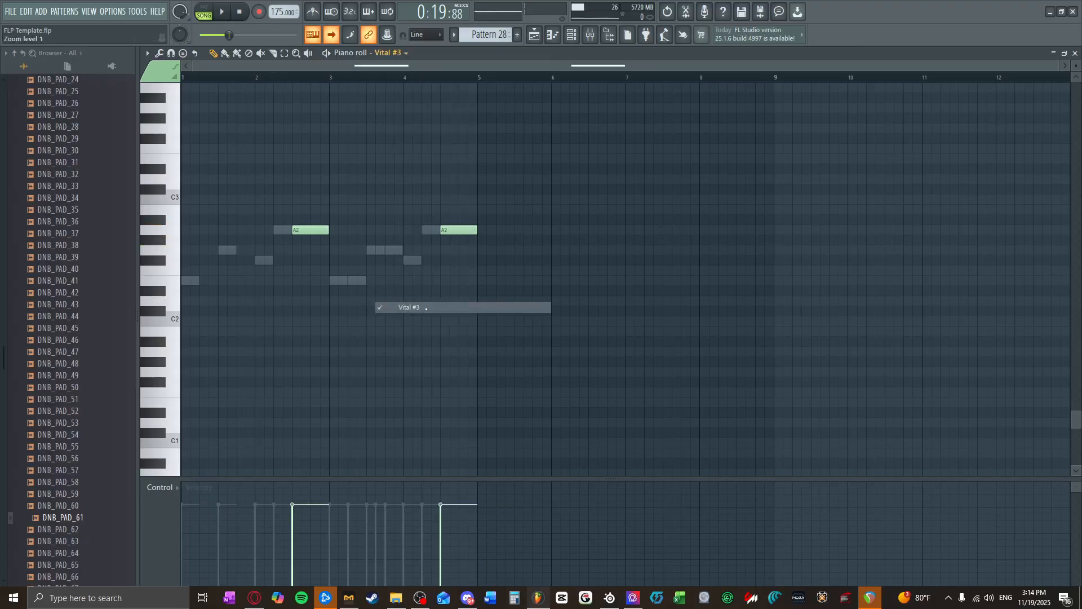
pyautogui.moveTo(486, 241)
pyautogui.mouseDown()
pyautogui.moveTo(480, 226)
pyautogui.moveTo(491, 228)
pyautogui.mouseUp()
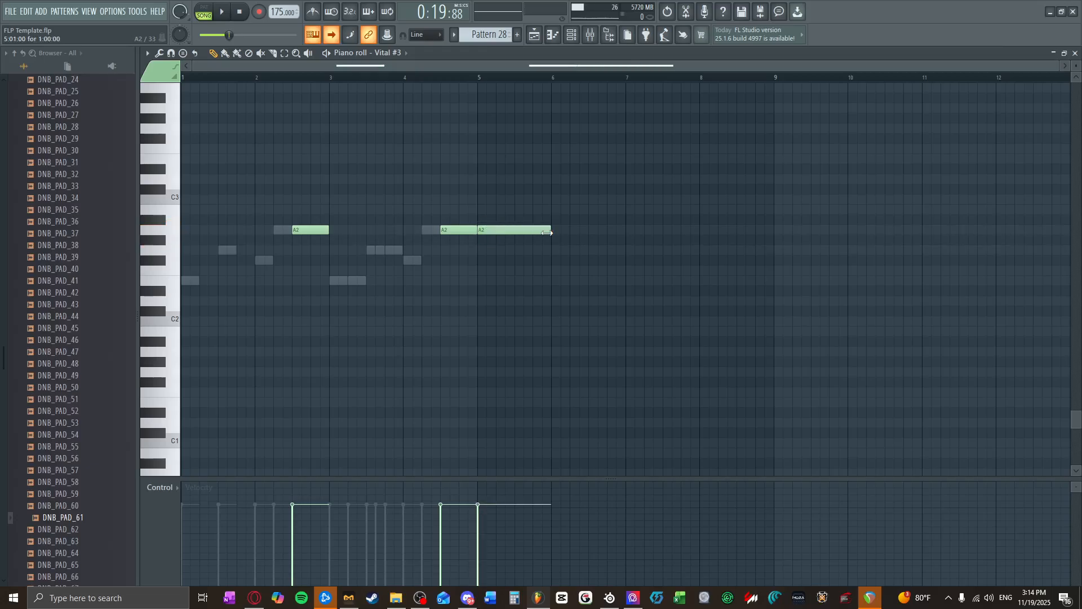
pyautogui.moveTo(557, 241); pyautogui.dragTo(551, 256)
pyautogui.moveTo(637, 261); pyautogui.dragTo(684, 261)
pyautogui.click(735, 281)
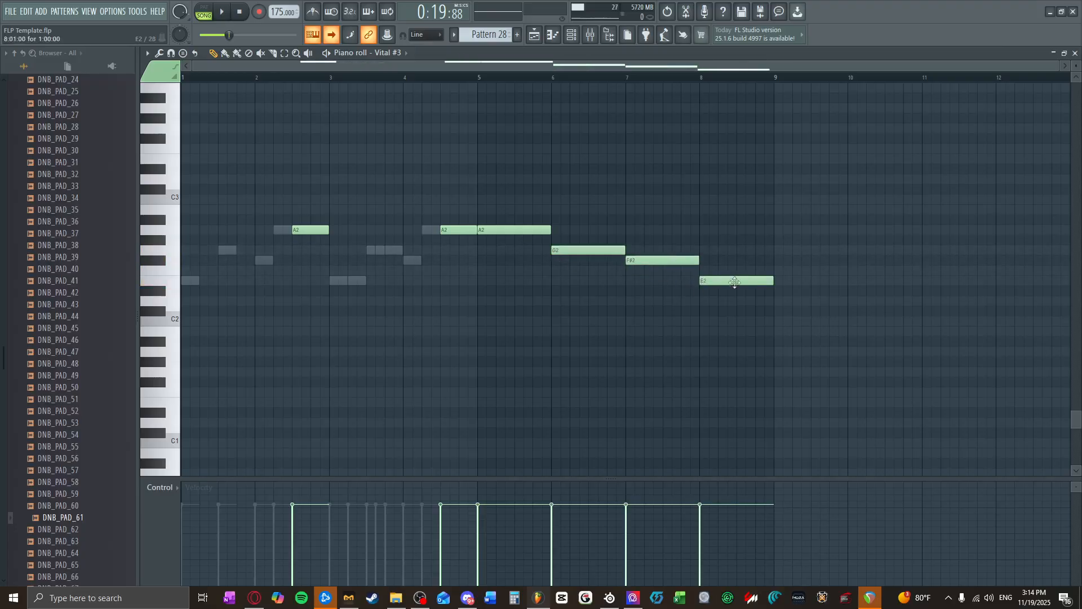
pyautogui.click(264, 270)
pyautogui.click(279, 261)
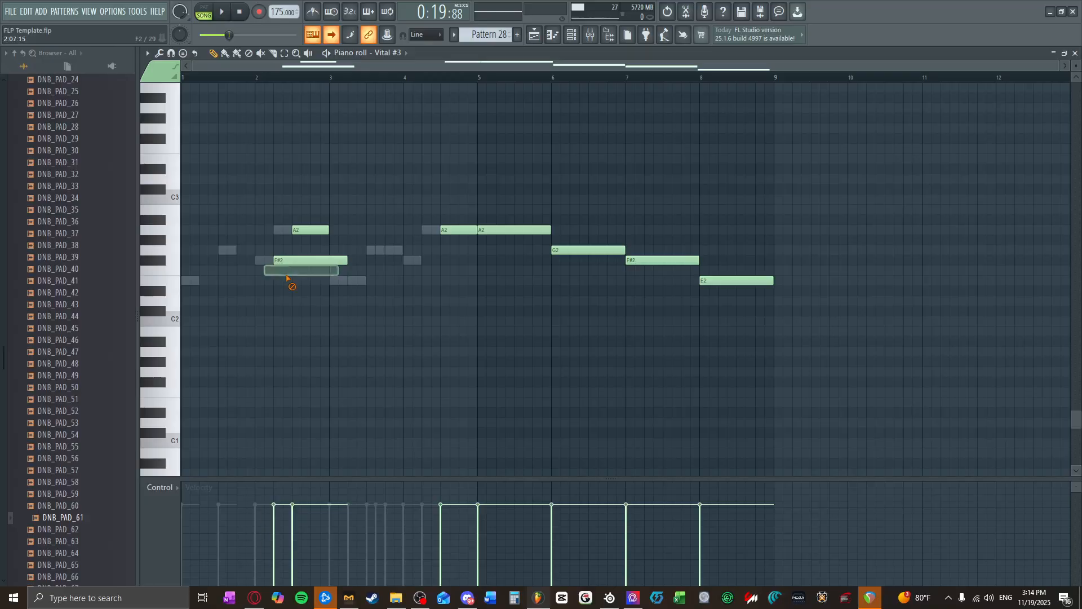
pyautogui.rightClick(290, 260)
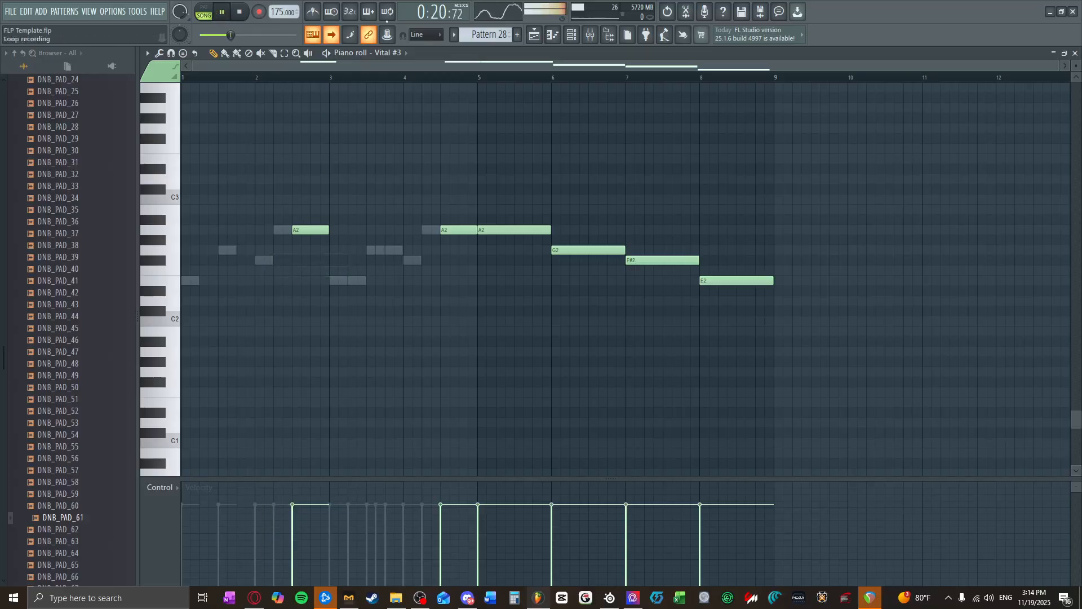
# Step: Place Pattern 27 at bar 25 on playlist Track 7 and replace the clip at bar 41 with Pattern 28
pyautogui.click(1075, 52)
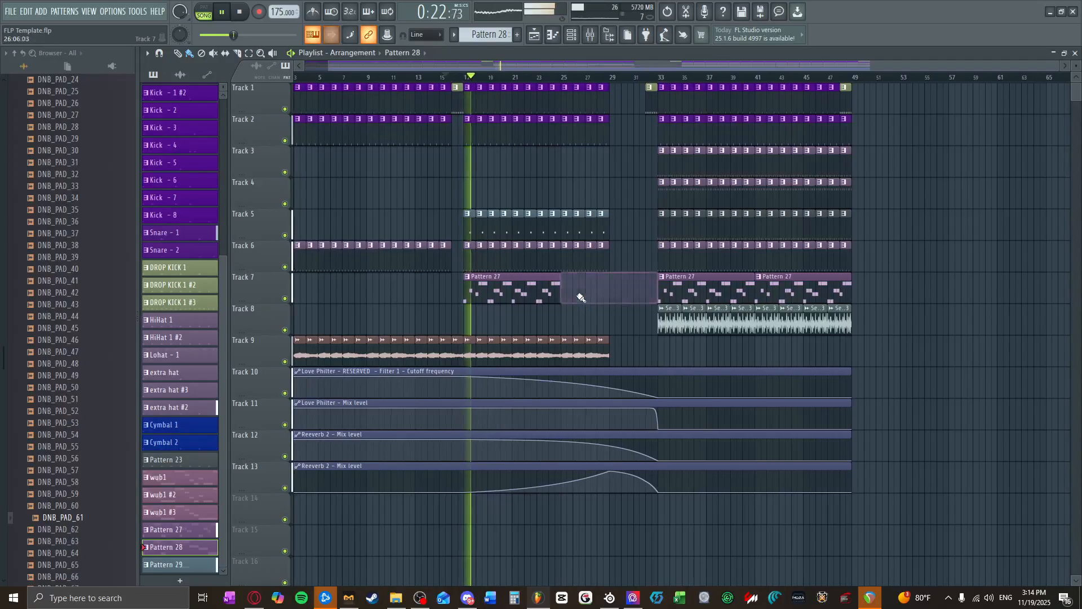
pyautogui.click(536, 291)
pyautogui.moveTo(568, 291)
pyautogui.mouseDown()
pyautogui.moveTo(784, 293)
pyautogui.moveTo(756, 291)
pyautogui.mouseUp()
pyautogui.click(200, 551)
pyautogui.rightClick(780, 291)
pyautogui.click(780, 291)
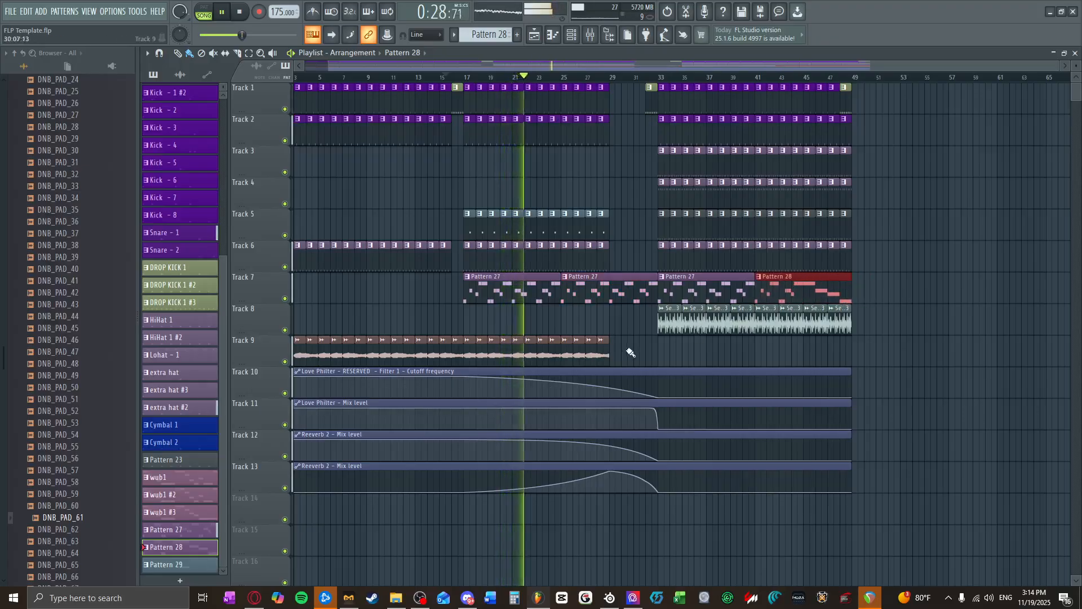
# Step: Duplicate the last four DNB_PAD_61 clips on Track 9 and move the copies to bars 45 to 48
pyautogui.moveTo(625, 350); pyautogui.dragTo(571, 361)
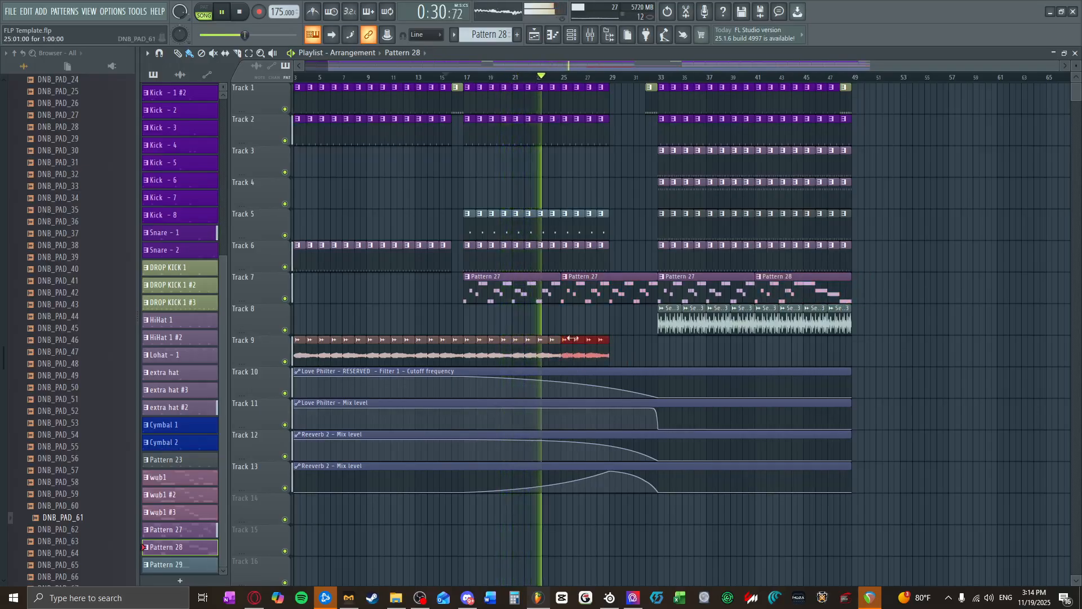
pyautogui.moveTo(590, 65); pyautogui.dragTo(1069, 80)
pyautogui.hotkey('ctrl', 'b')
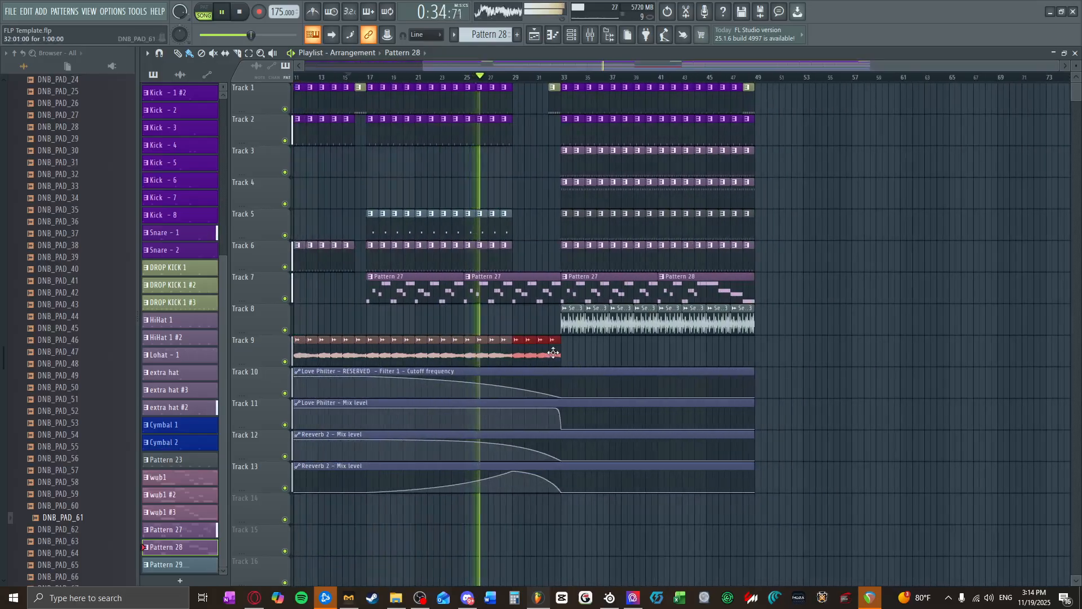
pyautogui.moveTo(553, 352); pyautogui.dragTo(747, 353)
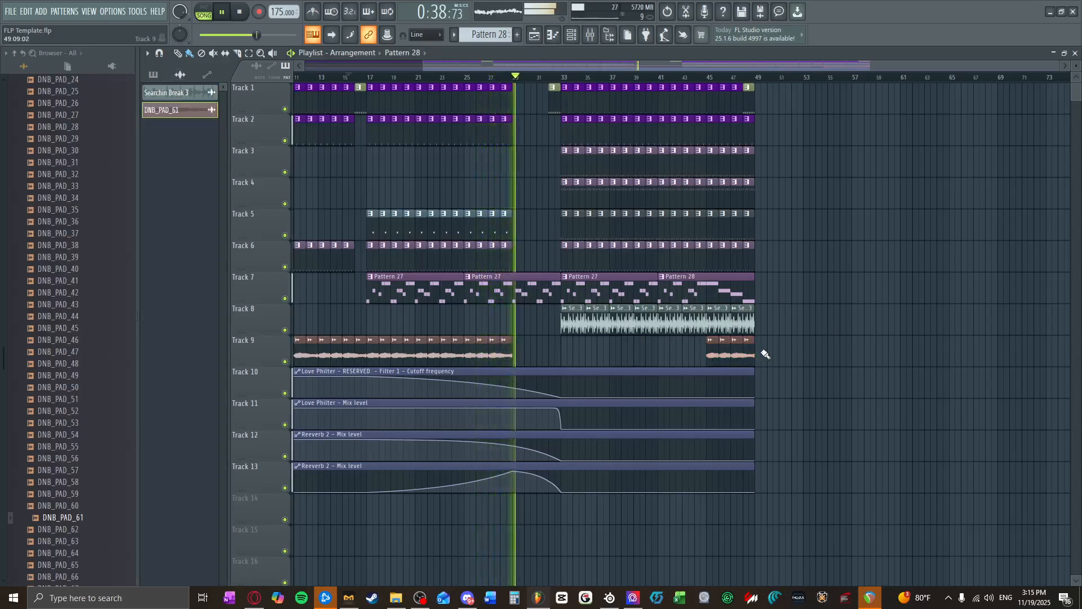
# Step: Duplicate the drop clips on Tracks 1 to 9 from bars 33–48 into bars 49–64, listen through and stop playback
pyautogui.moveTo(761, 365); pyautogui.dragTo(567, 99)
pyautogui.hotkey('ctrl', 'b')
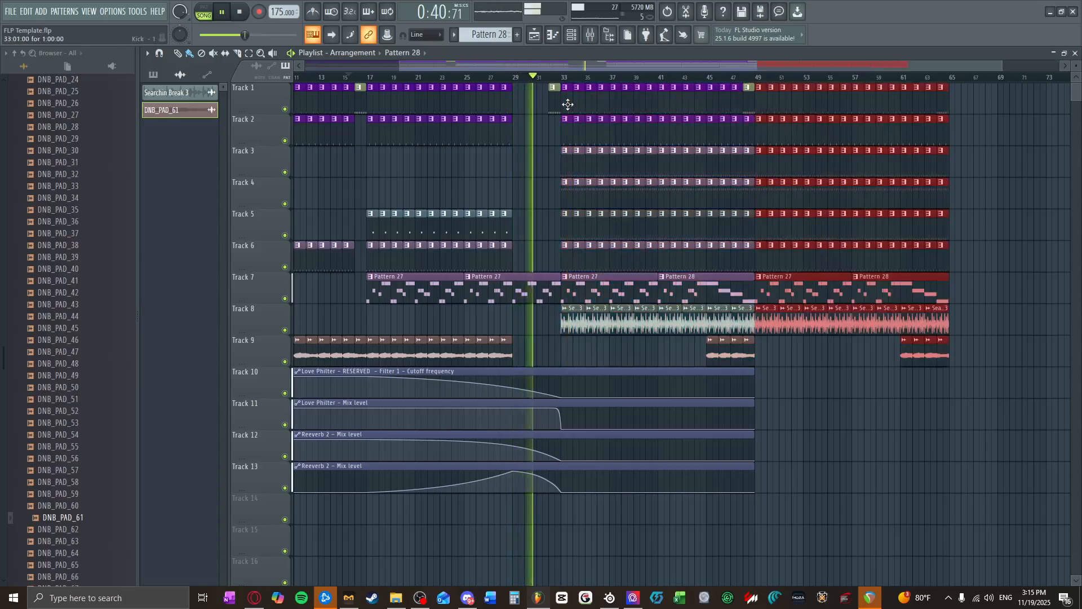
pyautogui.click(773, 356)
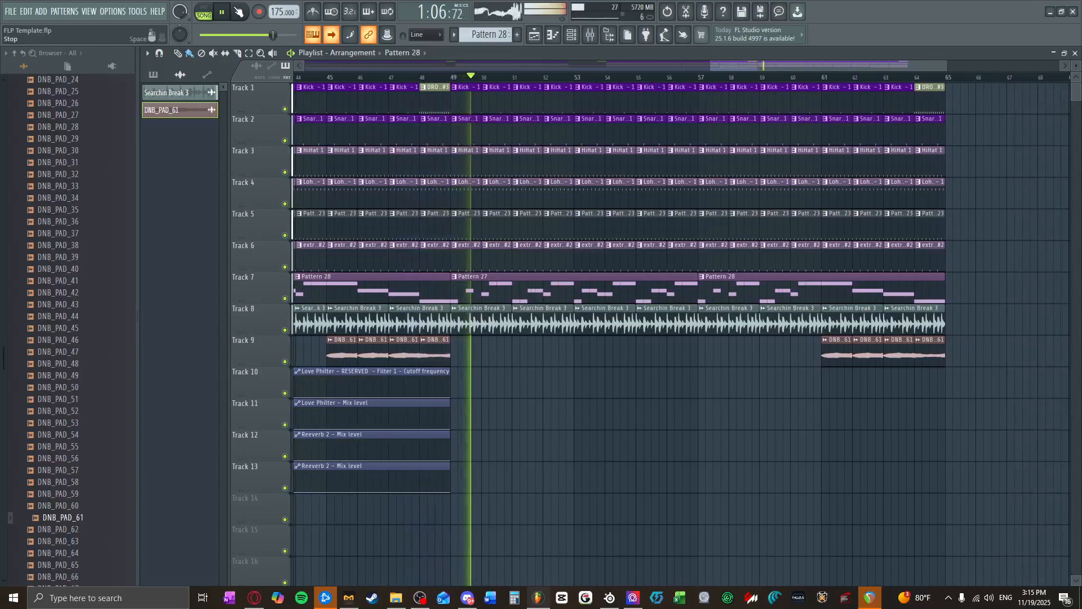
pyautogui.click(239, 11)
# Step: Make Pattern 29 the active pattern by picking one of its clips on Track 5
pyautogui.scroll(-5, 629, 349)
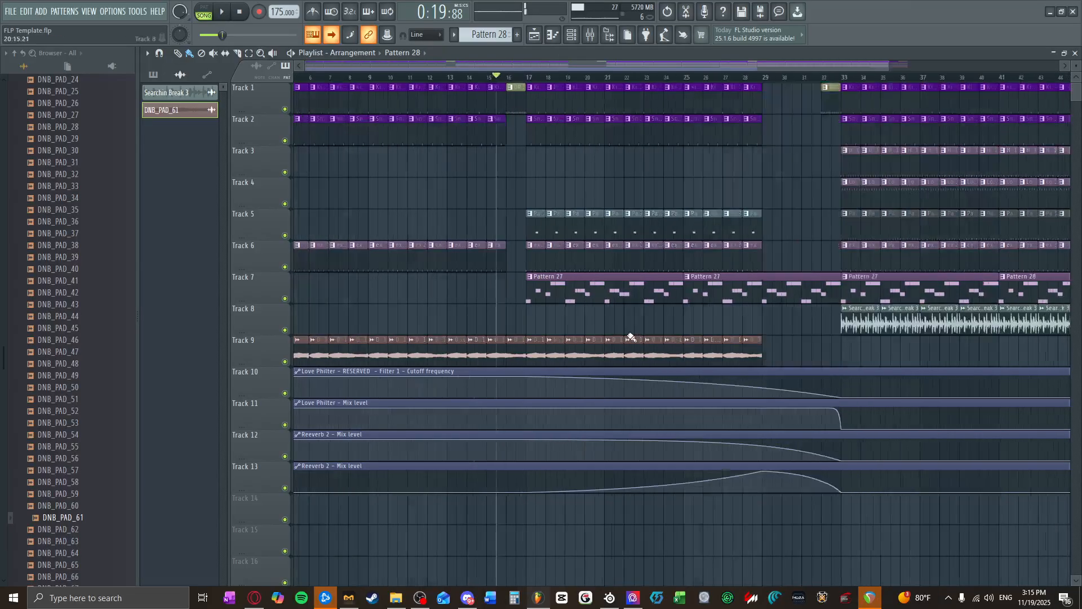
pyautogui.scroll(5, 729, 352)
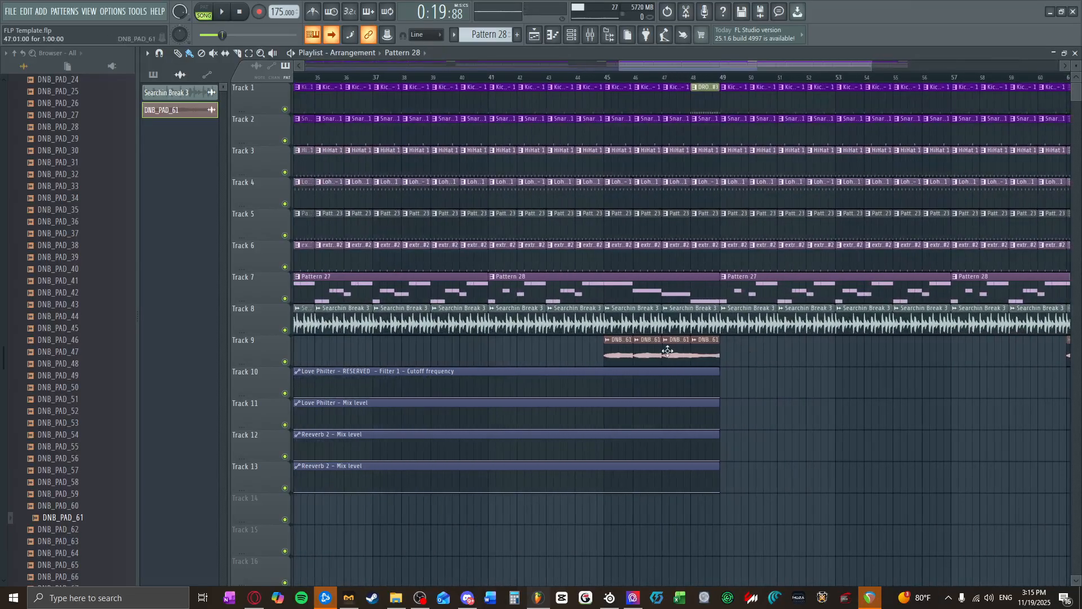
pyautogui.scroll(-1, 585, 277)
pyautogui.scroll(-5, 509, 271)
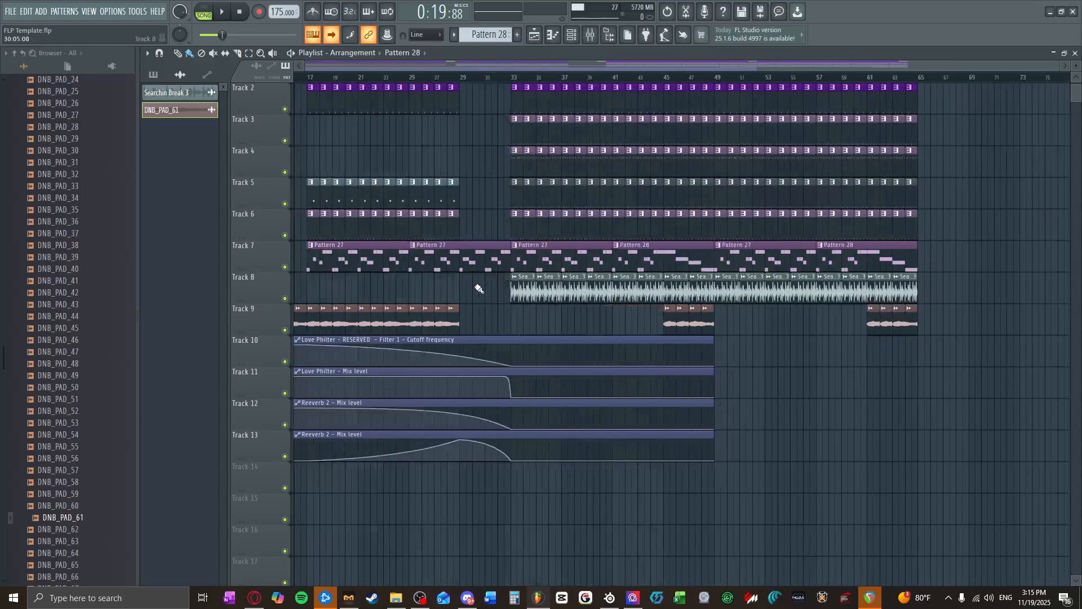
pyautogui.click(502, 183)
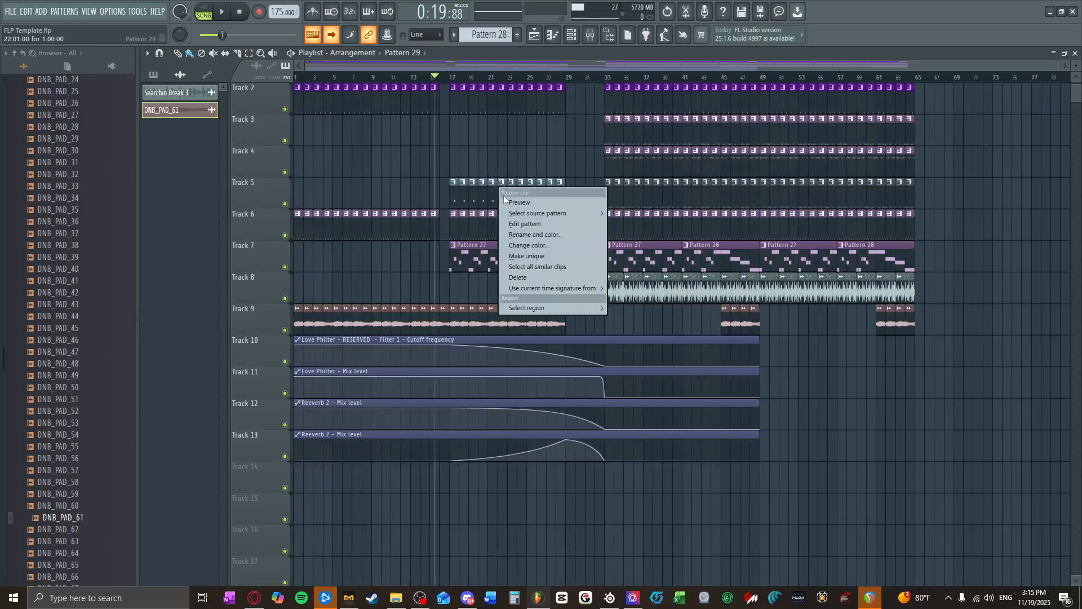
pyautogui.rightClick(467, 195)
pyautogui.click(456, 194)
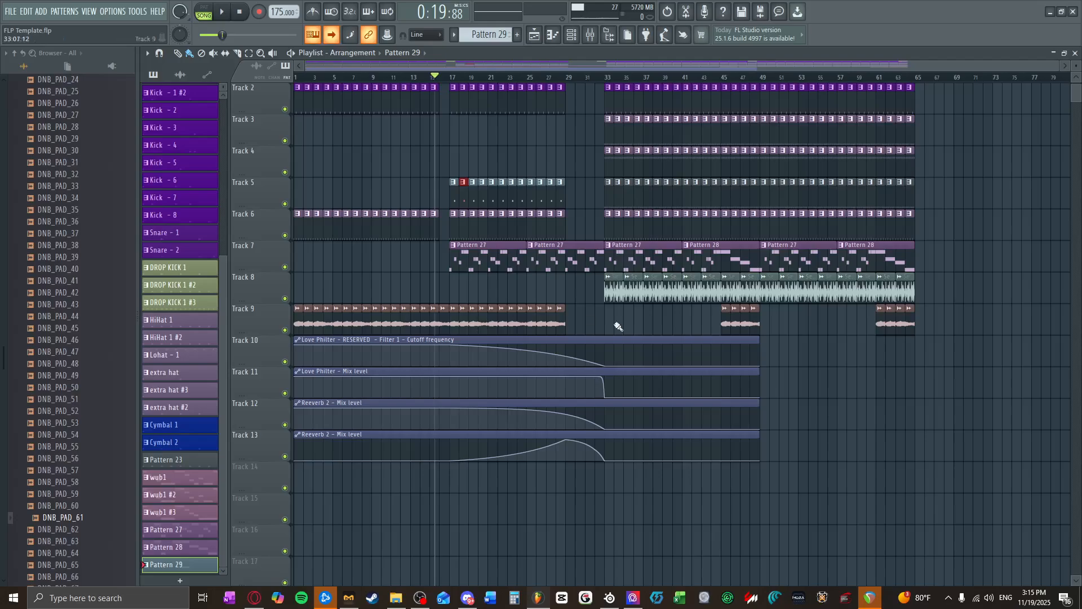
# Step: Move the four automation clips down to Tracks 13 to 16 and place Pattern 29 on Track 10 across bars 45 to 48
pyautogui.moveTo(840, 334); pyautogui.dragTo(640, 459)
pyautogui.moveTo(585, 359); pyautogui.dragTo(546, 451)
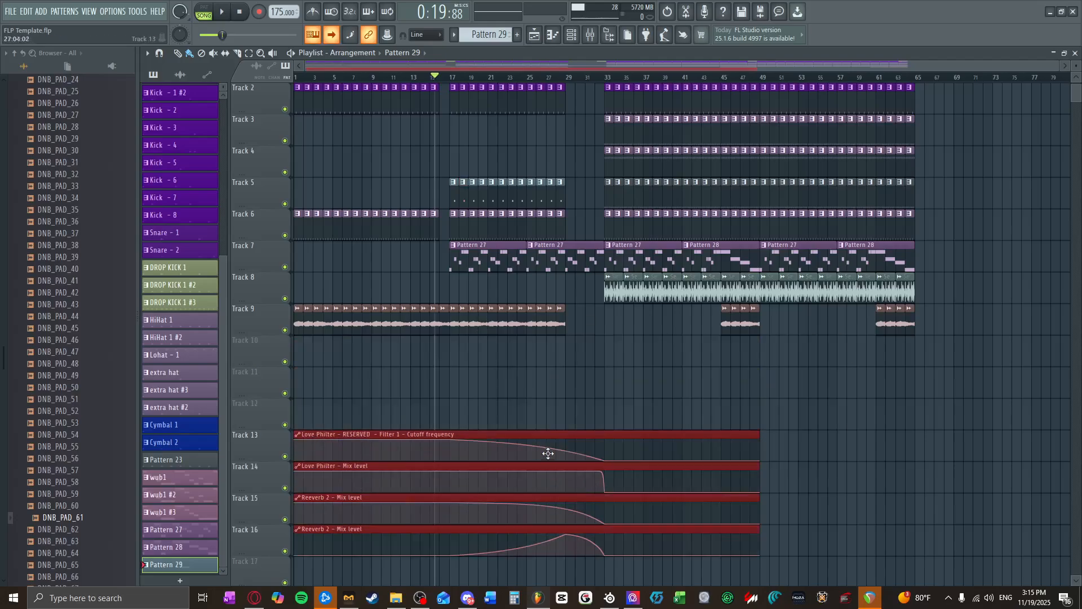
pyautogui.hotkey('ctrl', 'd')
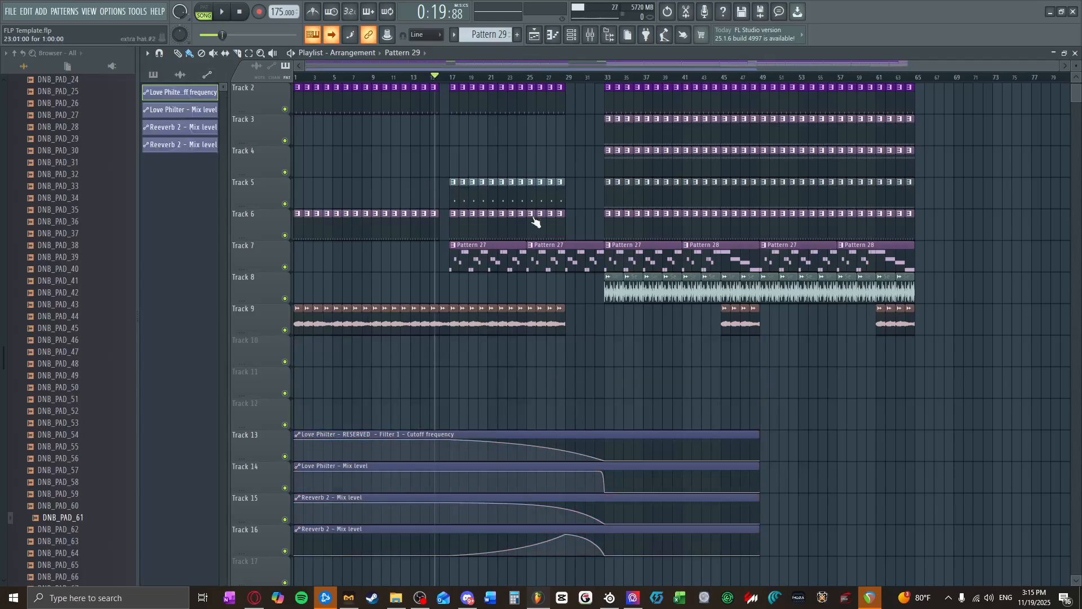
# Step: Play the song from bar 44 and set mixer track 55's volume to 116%, closing the mixer when done
pyautogui.click(713, 78)
pyautogui.click(223, 12)
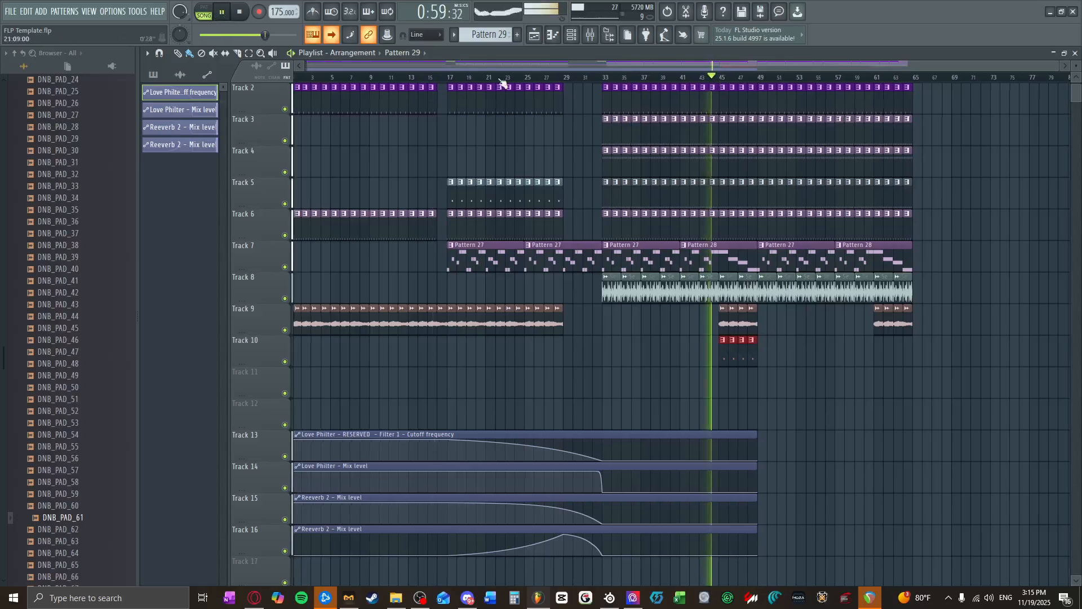
pyautogui.scroll(3, 773, 360)
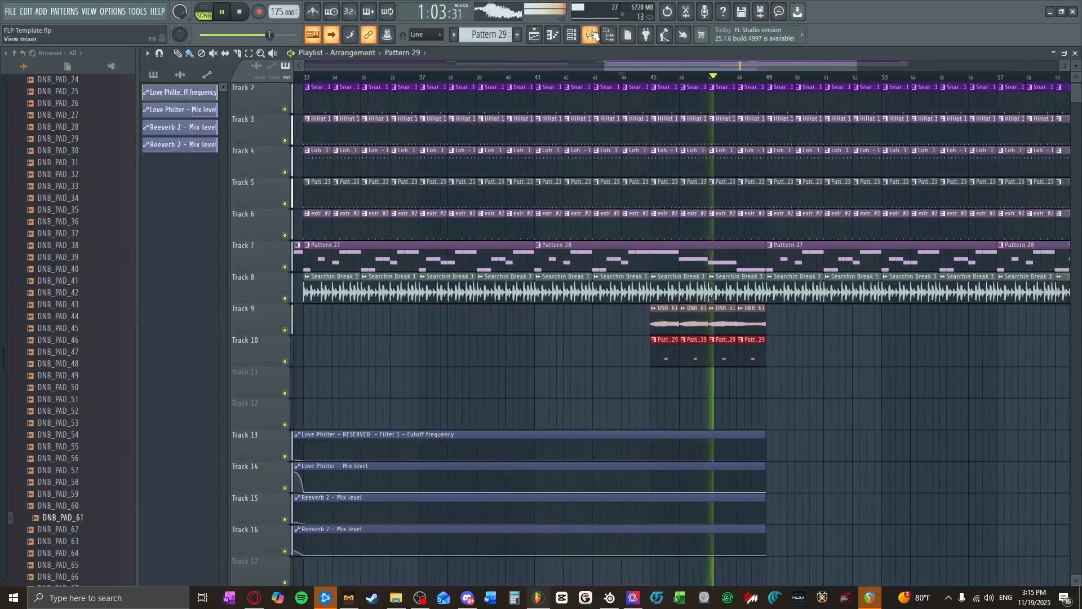
pyautogui.press('F9')
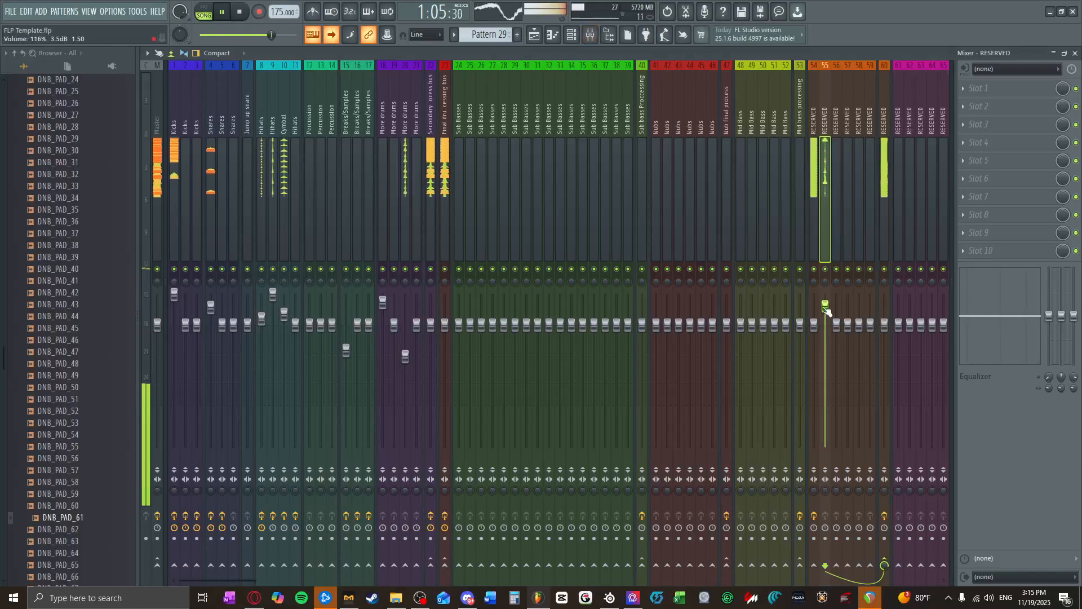
pyautogui.press('space')
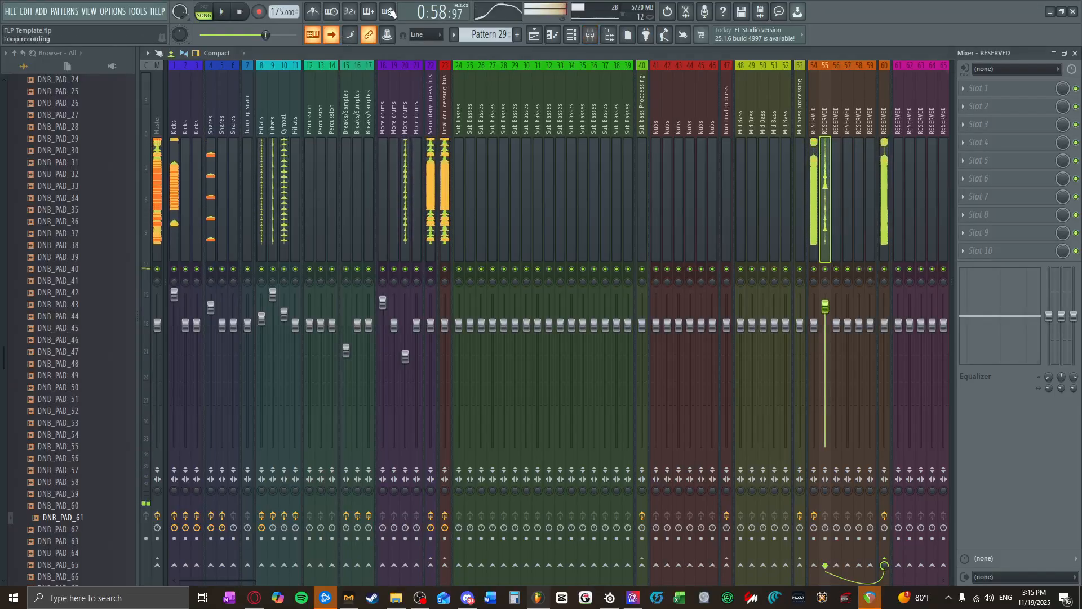
pyautogui.click(1075, 53)
# Step: Make Pattern 27 the active pattern from its clip on Track 7 and open the first Vital channel's synth window
pyautogui.scroll(-5, 877, 384)
pyautogui.scroll(4, 936, 360)
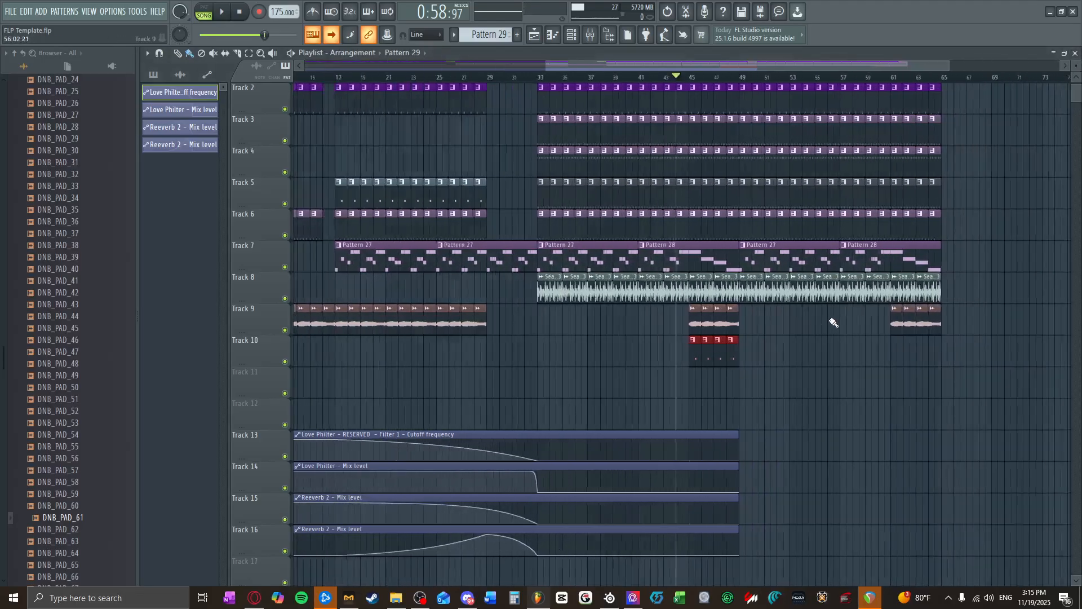
pyautogui.click(705, 263)
pyautogui.click(571, 36)
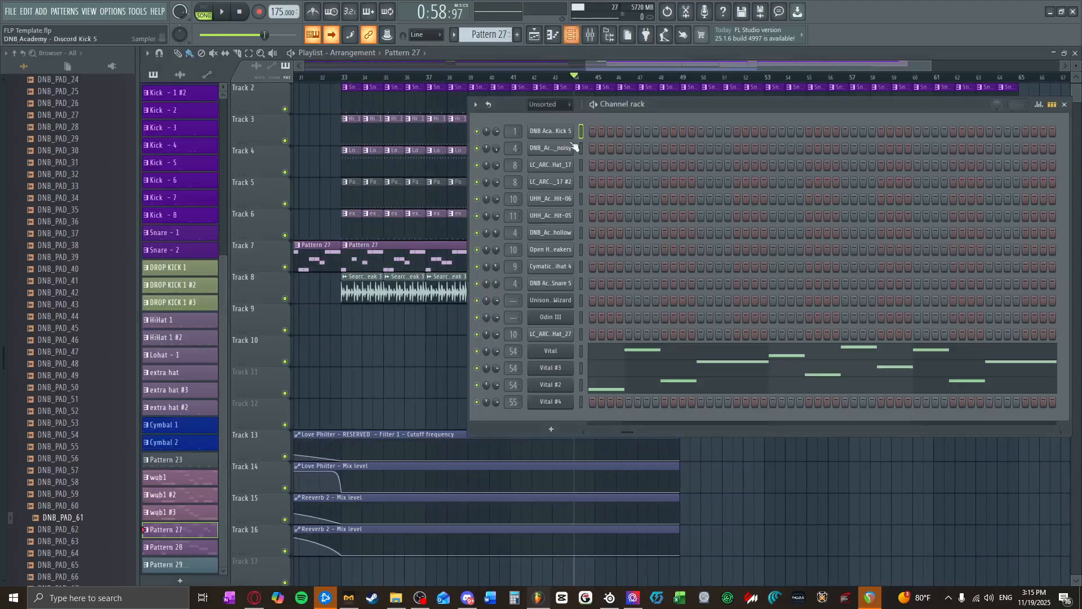
pyautogui.click(563, 353)
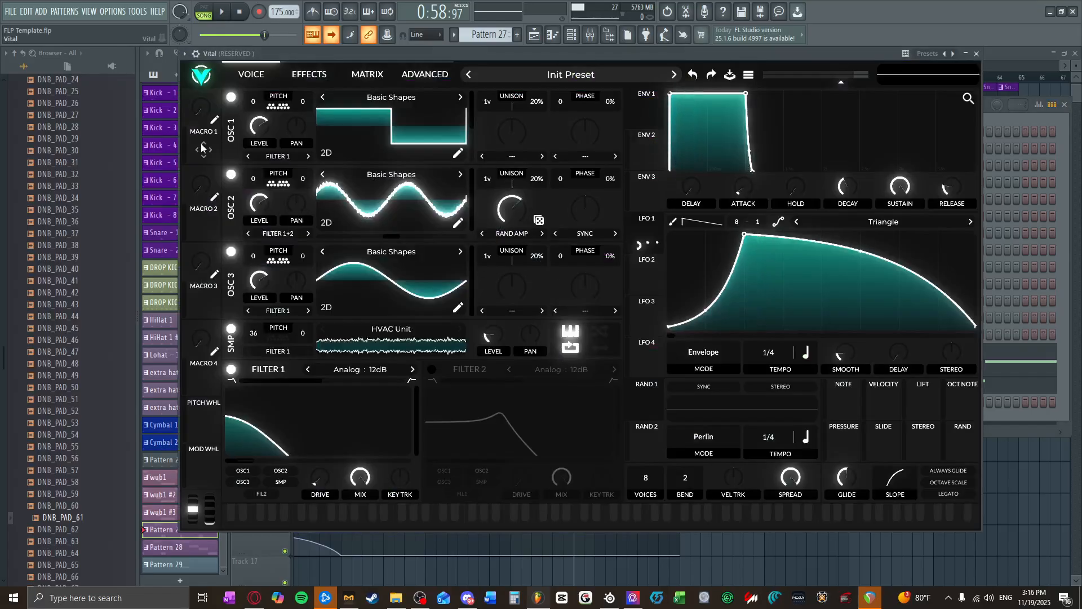
# Step: Modulate oscillator 2's transpose by 12 with Macro 1, raise Macro 1 to 1 and play the pattern
pyautogui.moveTo(204, 149); pyautogui.dragTo(253, 193)
pyautogui.rightClick(252, 193)
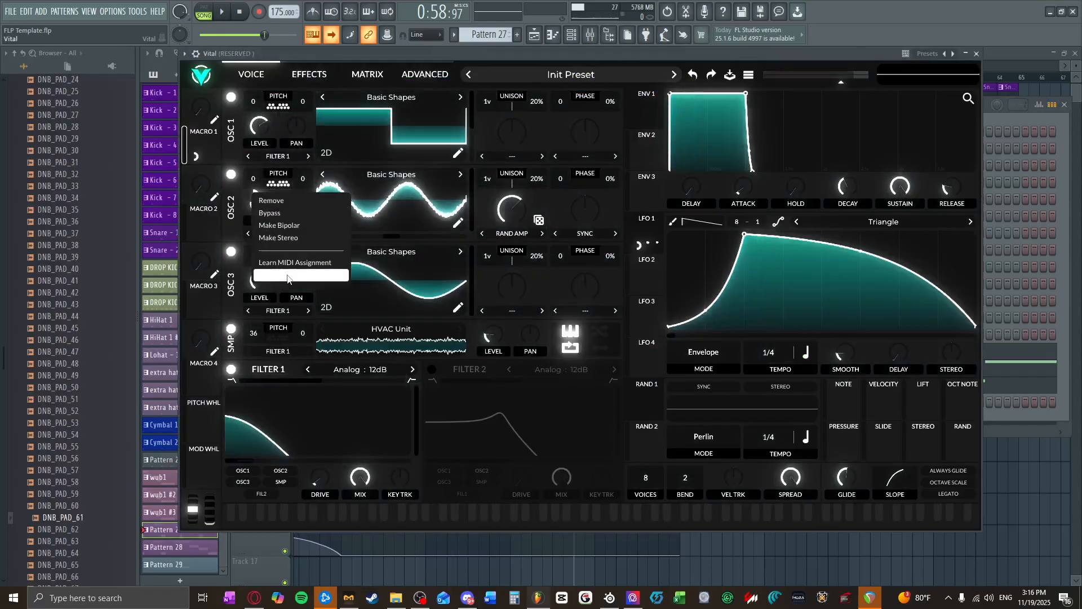
pyautogui.click(300, 277)
pyautogui.write('12')
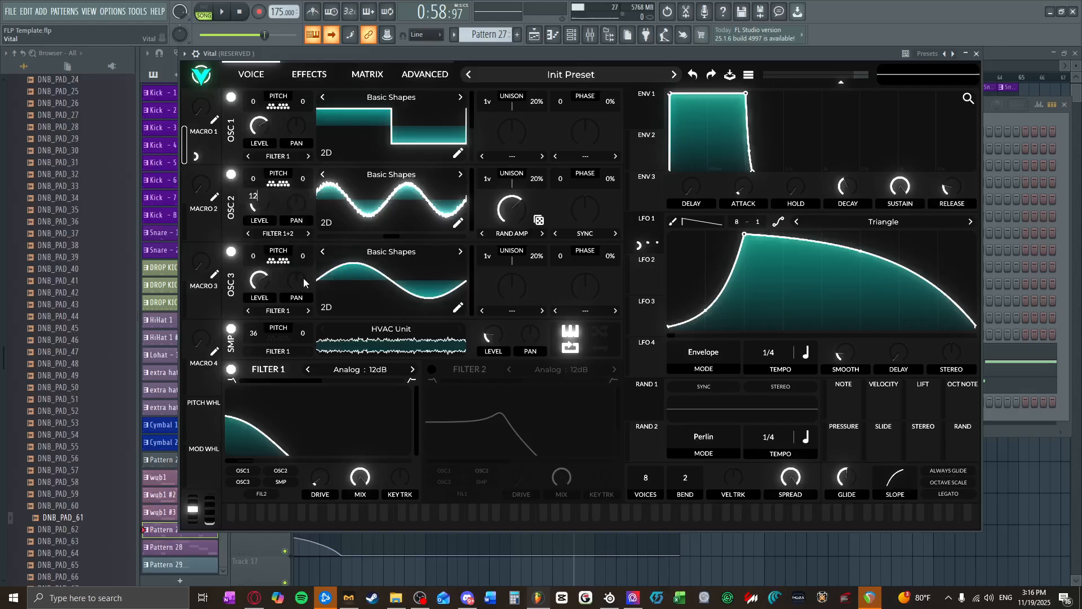
pyautogui.press('Return')
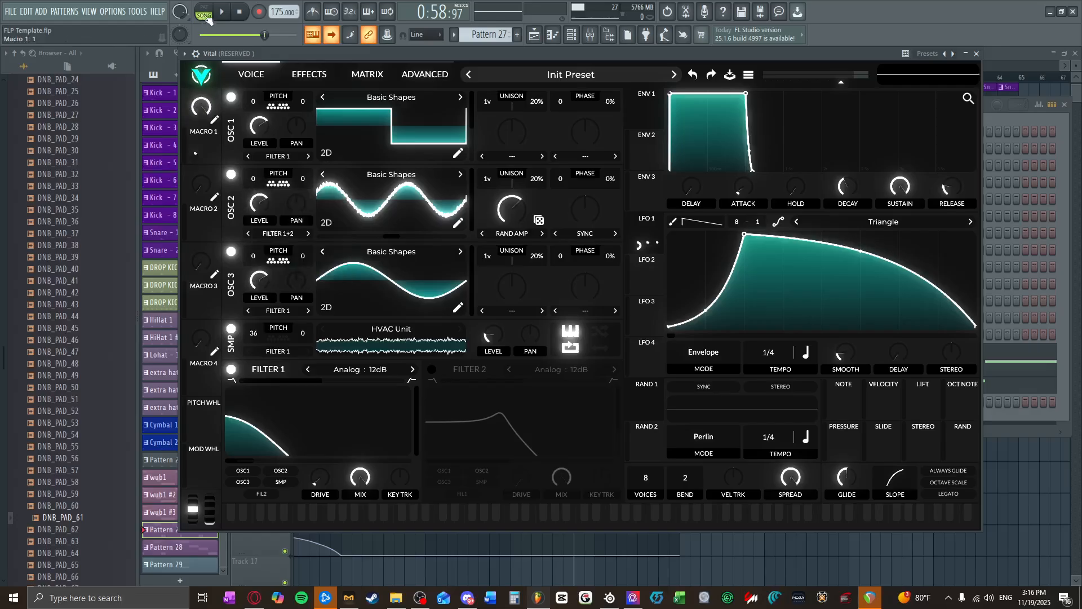
pyautogui.click(224, 12)
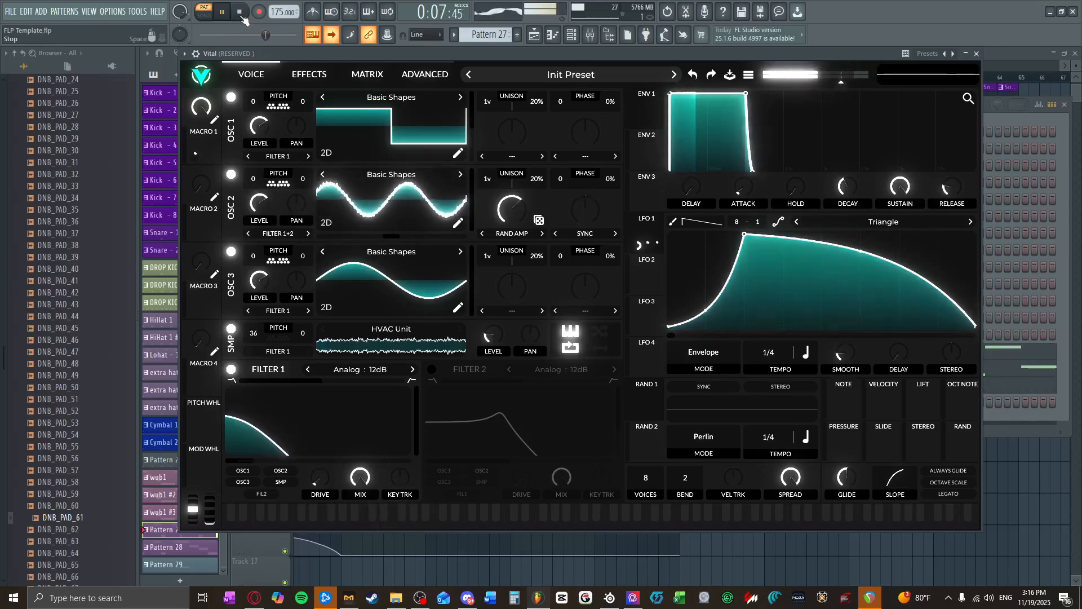
# Step: Assign Macro 1 to oscillator 2's Sync amount, reduce that modulation to about 0.02, play the pattern and stop it
pyautogui.moveTo(589, 248)
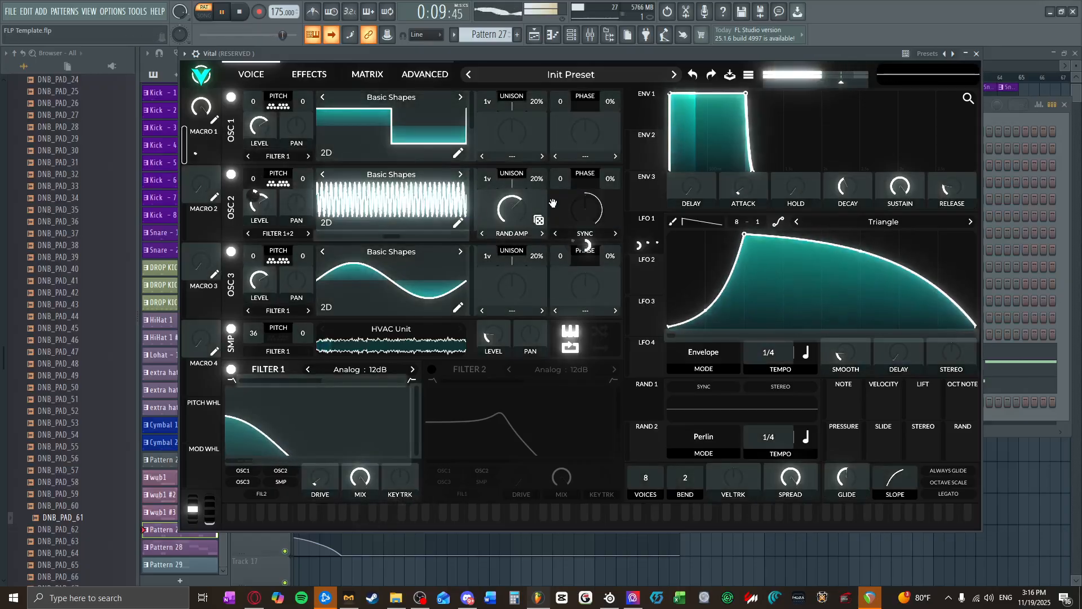
pyautogui.moveTo(591, 250); pyautogui.dragTo(586, 243)
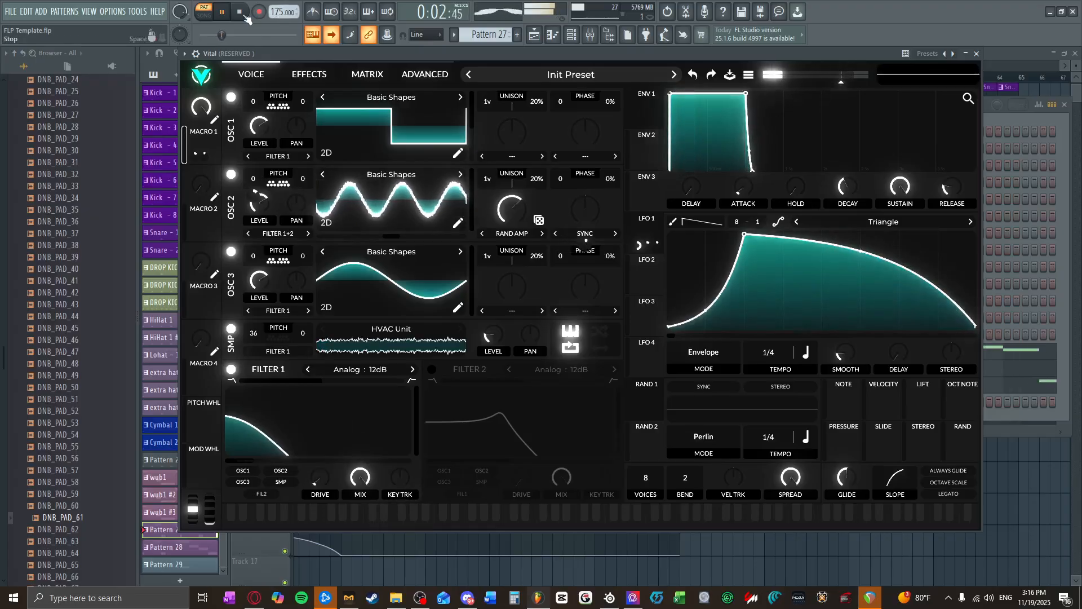
pyautogui.moveTo(585, 250); pyautogui.dragTo(586, 248)
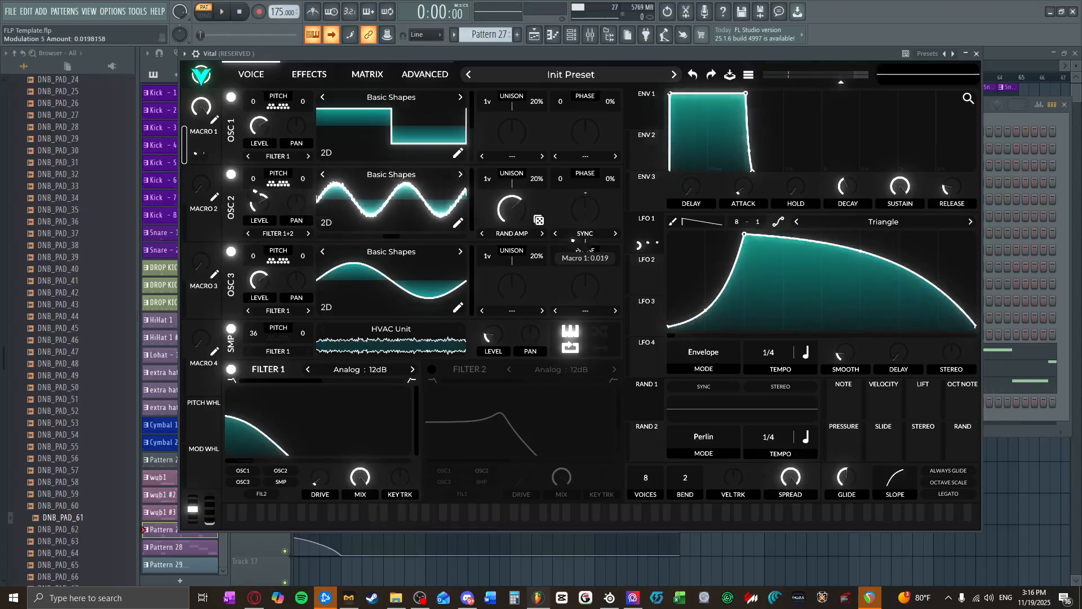
pyautogui.click(225, 15)
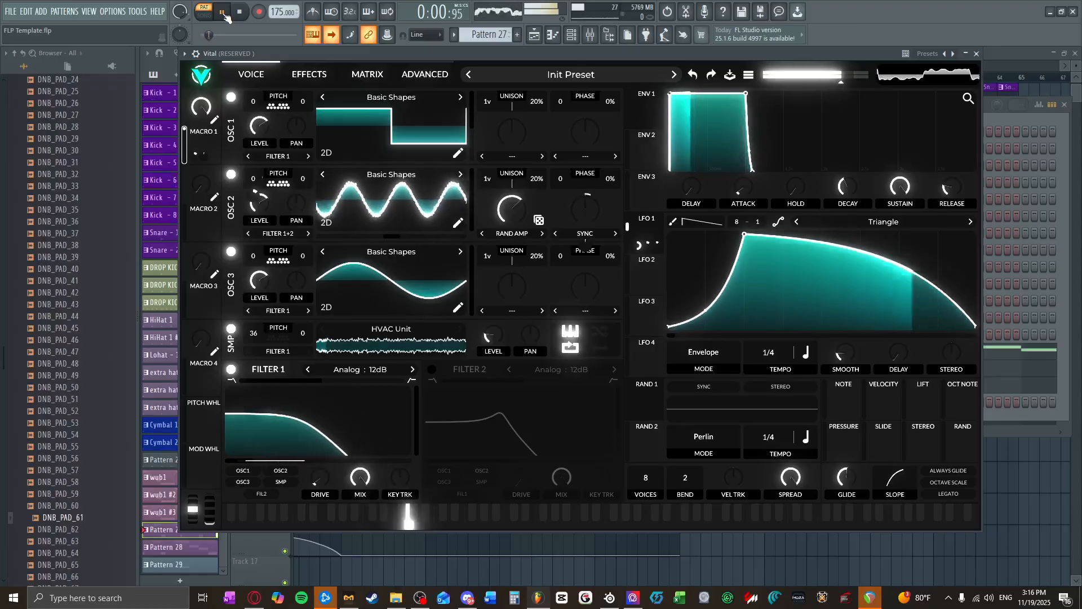
pyautogui.click(239, 15)
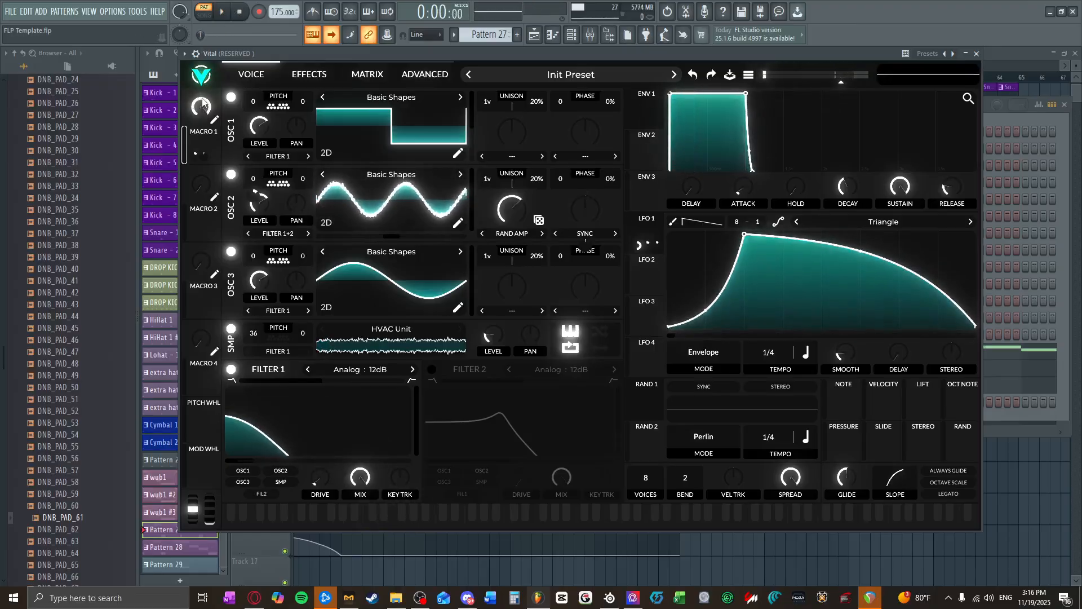
# Step: Lower Macro 1 to about 0.19, create an automation clip for it, and close Vital and the channel rack
pyautogui.moveTo(203, 103); pyautogui.dragTo(207, 233)
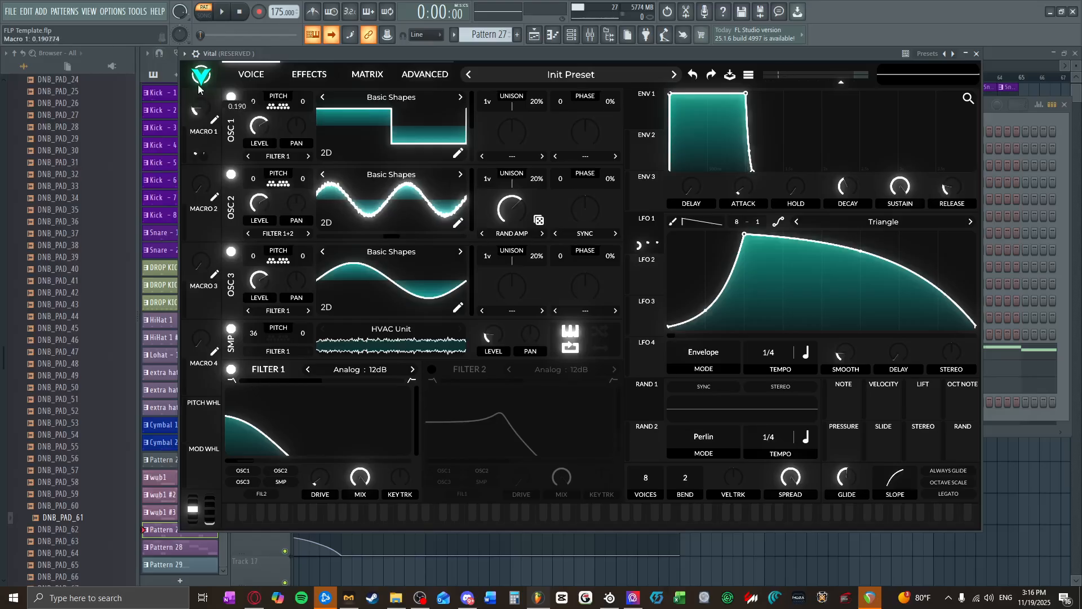
pyautogui.click(114, 11)
pyautogui.moveTo(40, 11)
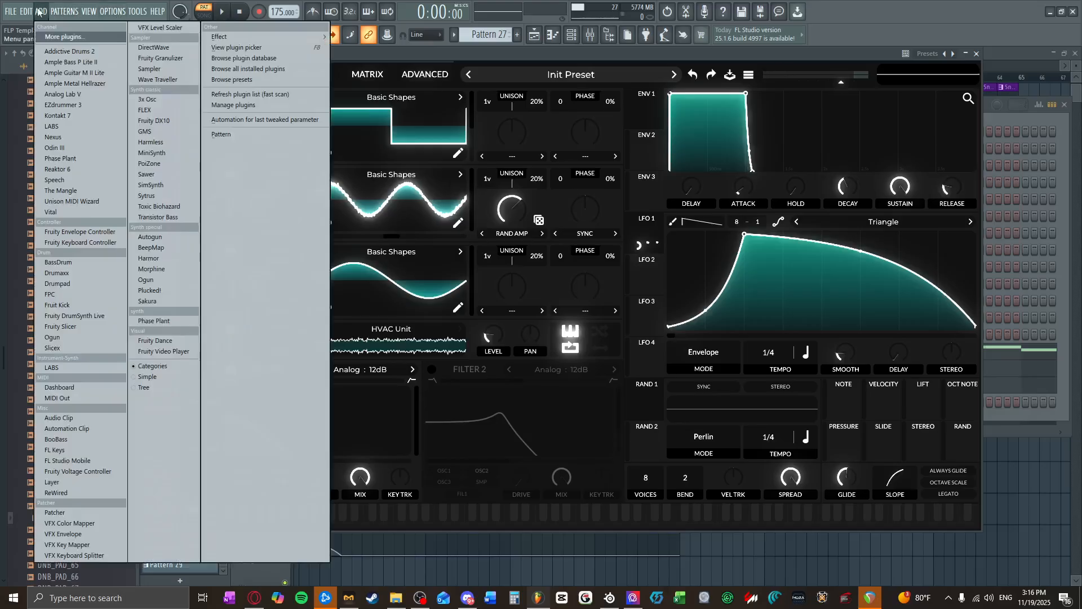
pyautogui.click(286, 118)
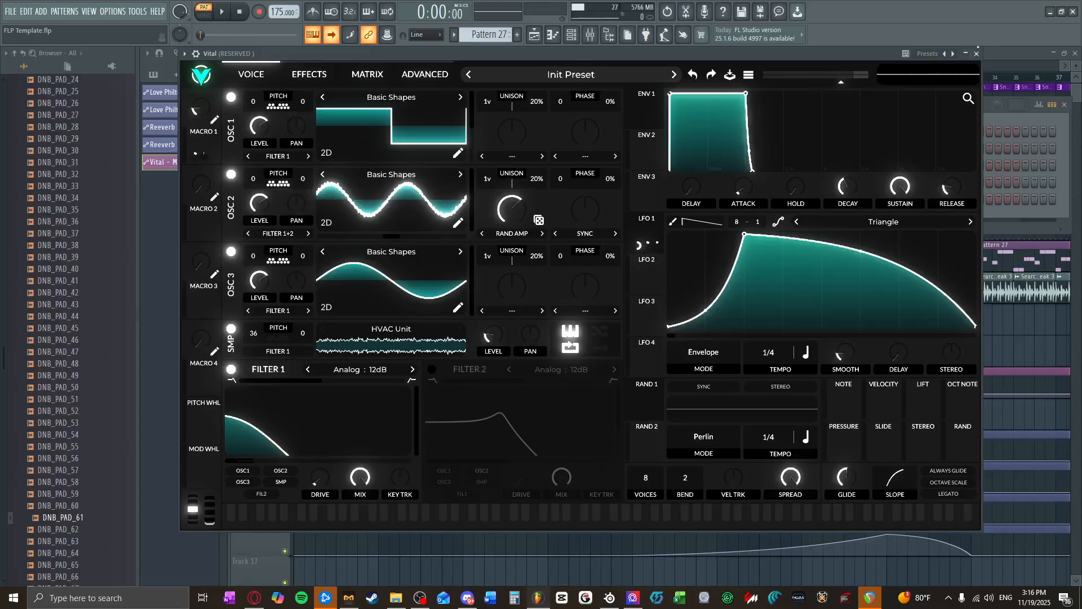
pyautogui.click(976, 54)
pyautogui.scroll(-4, 375, 356)
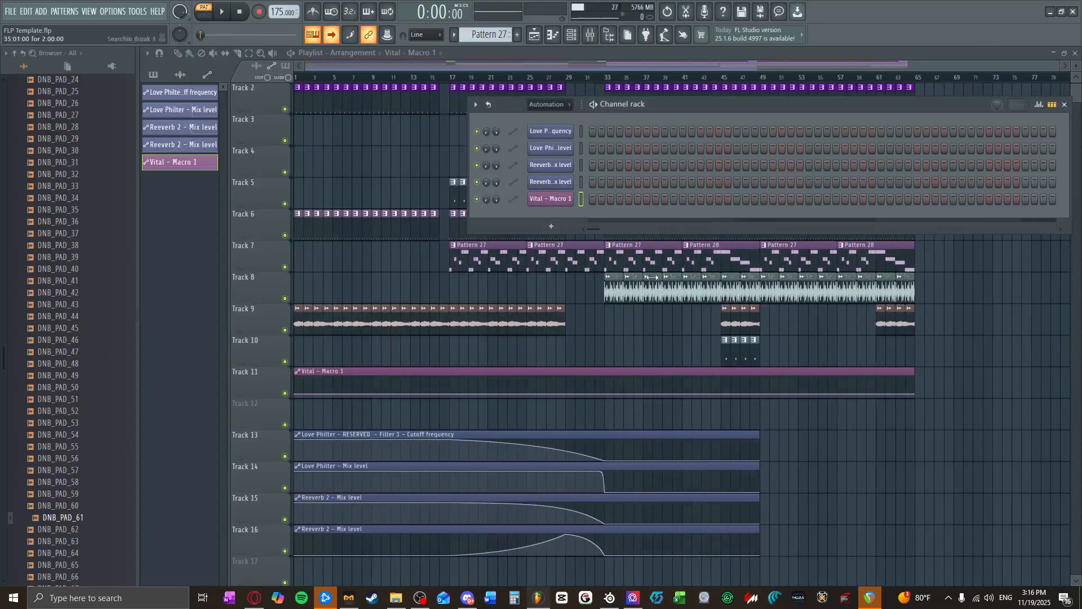
pyautogui.click(1065, 104)
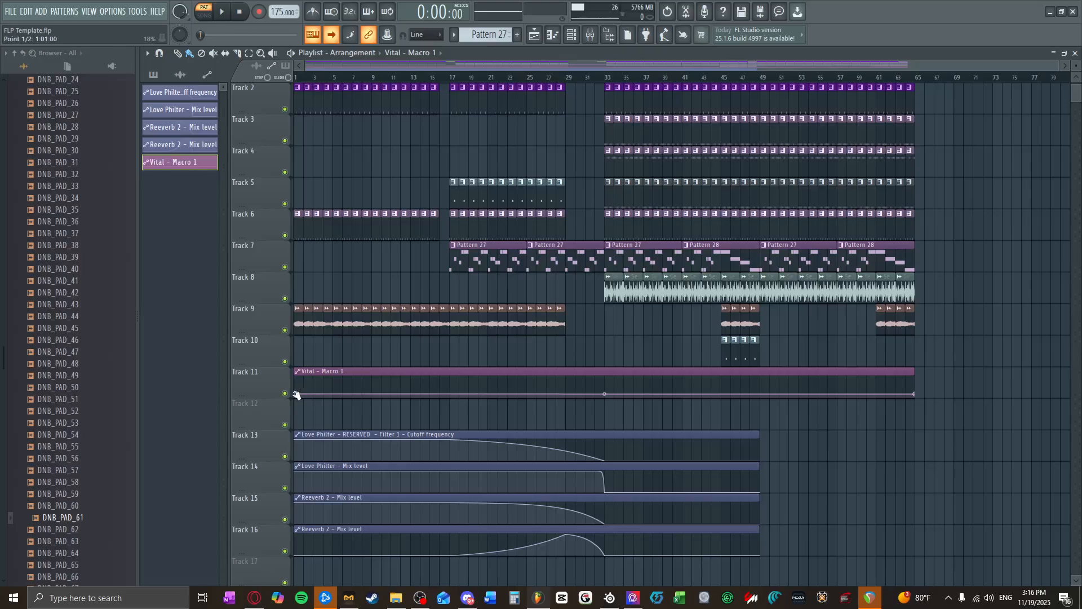
# Step: Shape the Vital - Macro 1 clip to stay at zero until bar 49, then jump to a high level held to its end
pyautogui.scroll(4, 710, 396)
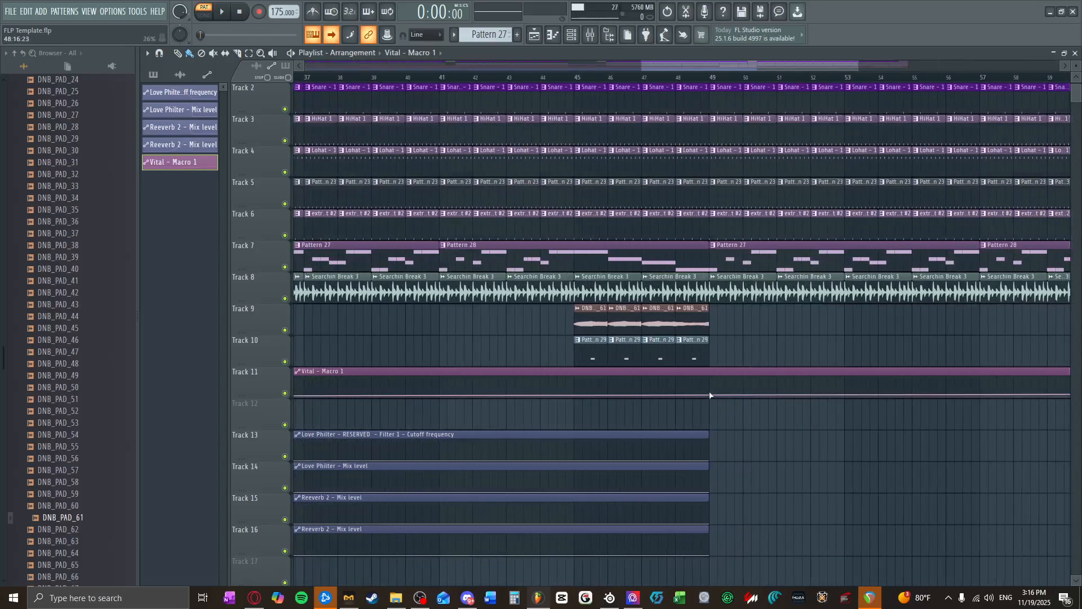
pyautogui.moveTo(711, 398); pyautogui.dragTo(714, 381)
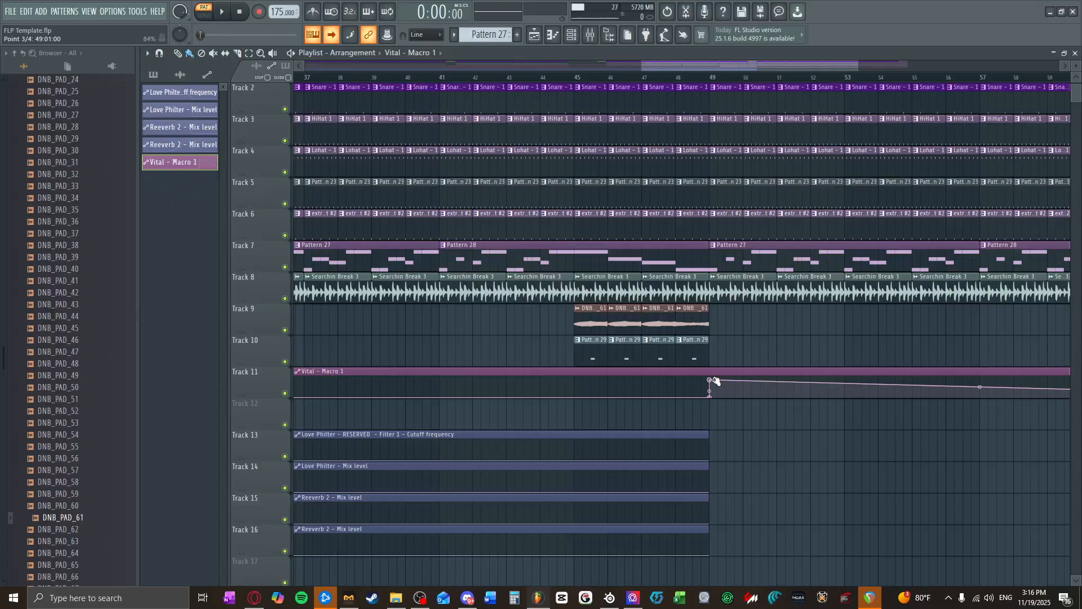
pyautogui.scroll(-4, 759, 377)
pyautogui.moveTo(926, 396); pyautogui.dragTo(926, 374)
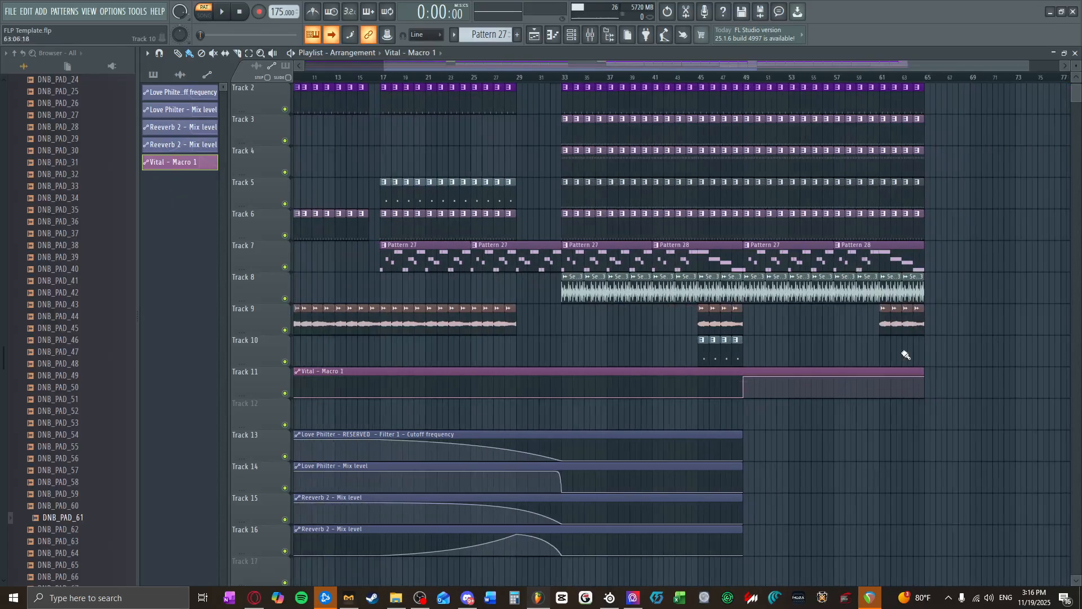
# Step: Cut away the first half of bar 49 from the clips on Tracks 3 to 6 and from the break on Track 8
pyautogui.scroll(3, 749, 316)
pyautogui.scroll(3, 780, 262)
pyautogui.moveTo(728, 240); pyautogui.dragTo(715, 140)
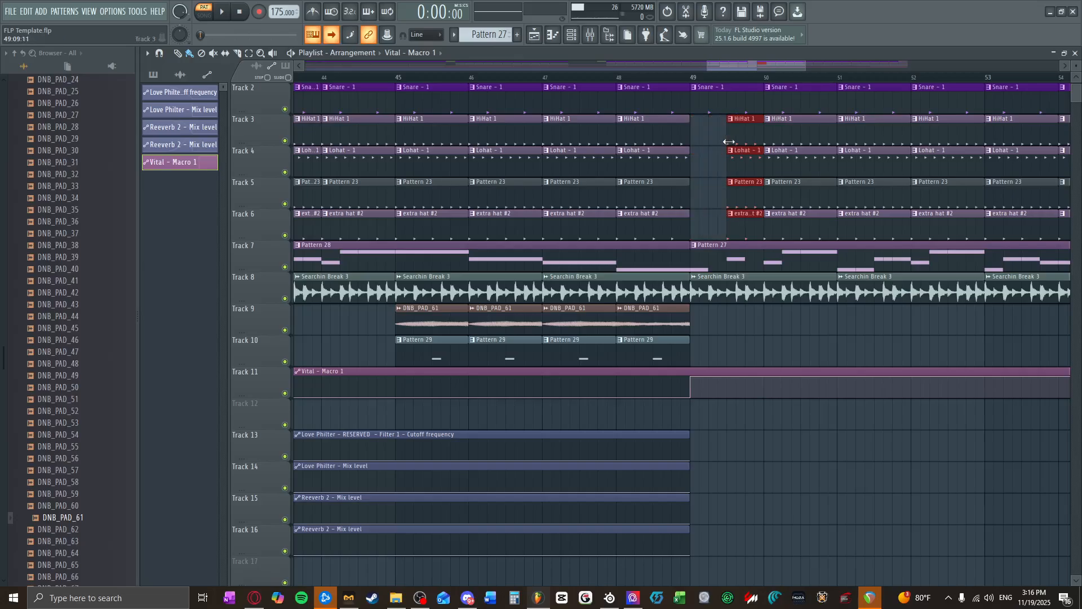
pyautogui.click(694, 292)
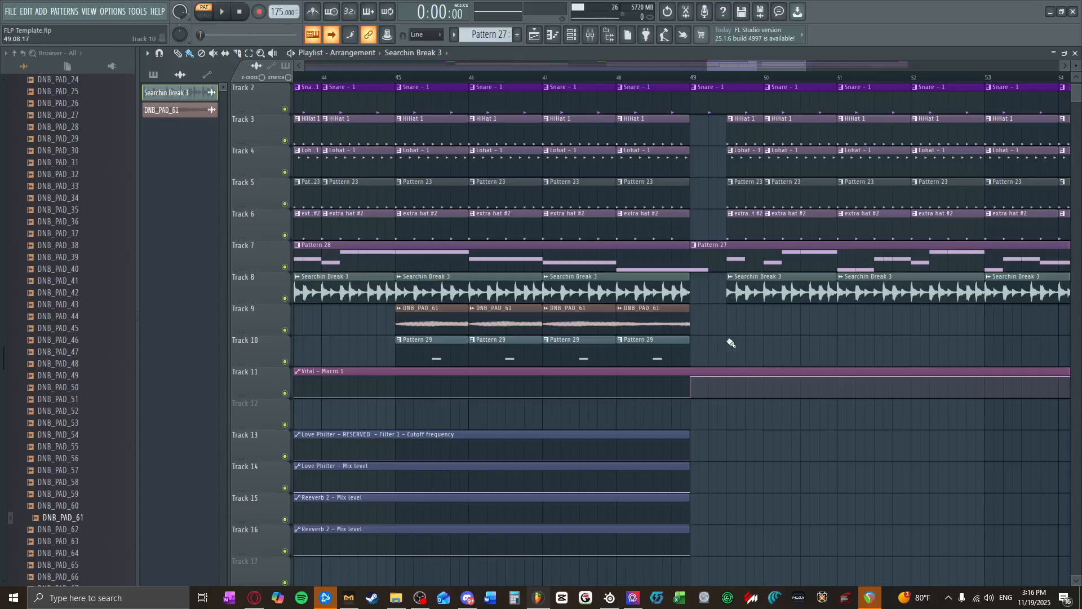
pyautogui.scroll(2, 733, 324)
pyautogui.scroll(-3, 735, 292)
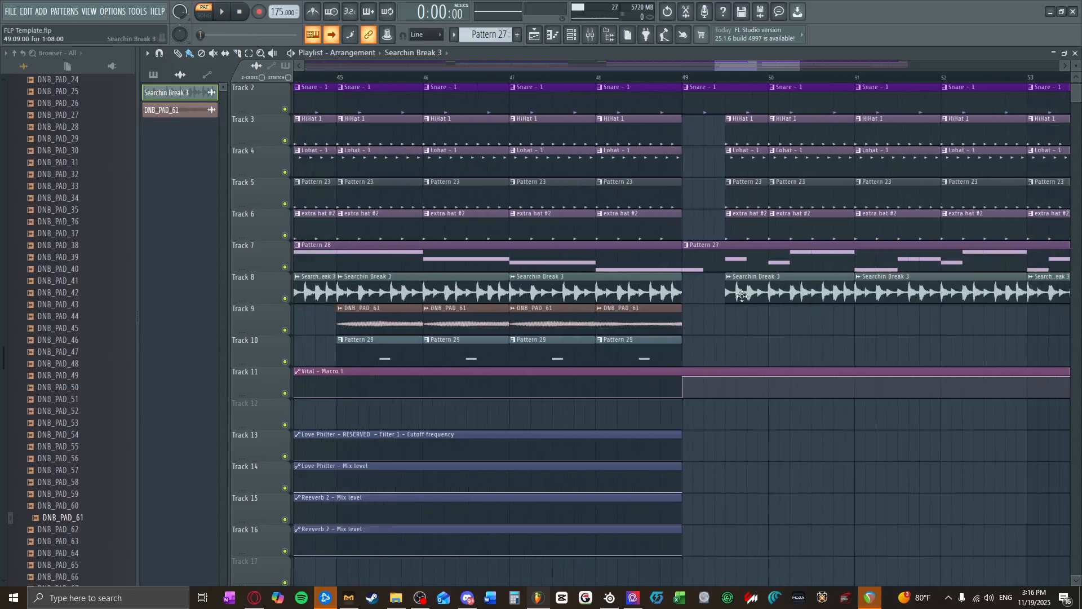
pyautogui.scroll(1, 724, 156)
pyautogui.scroll(-3, 719, 160)
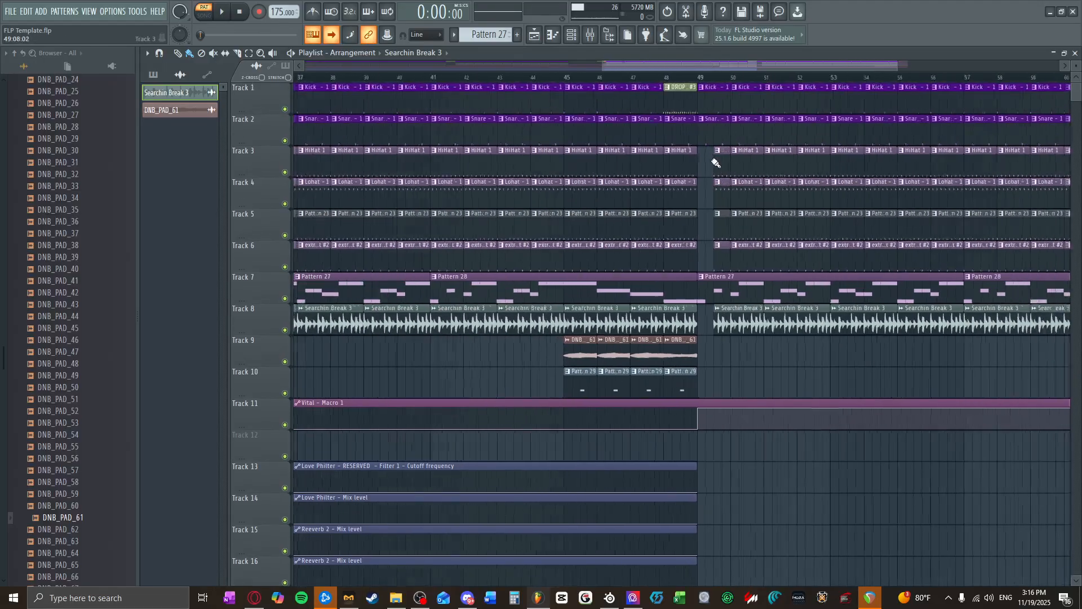
# Step: Play the song from bar 44 through the gap at bar 49 and stop playback
pyautogui.click(644, 86)
pyautogui.click(647, 77)
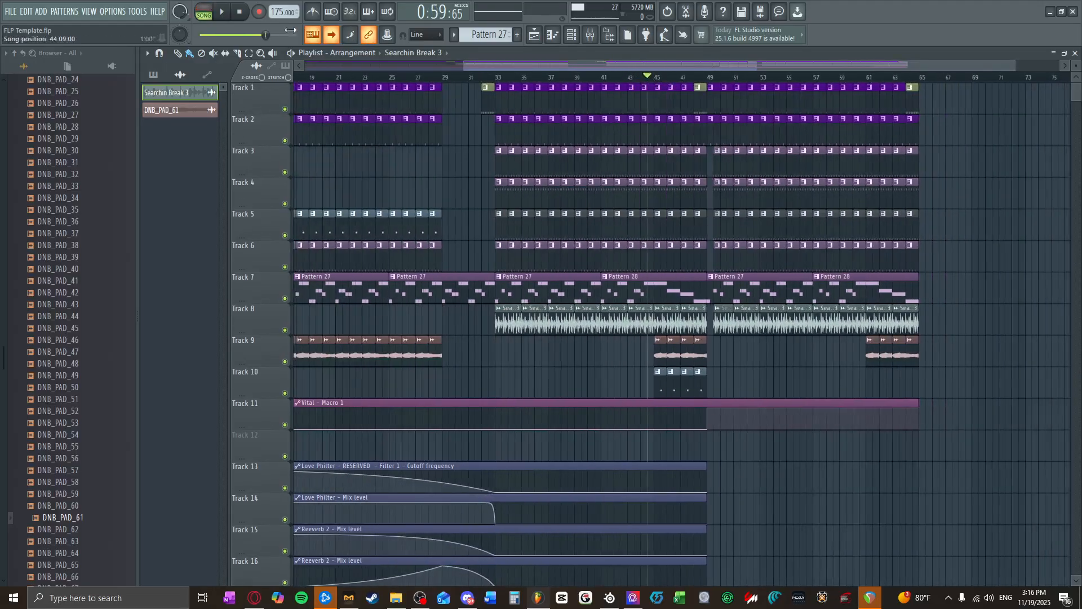
pyautogui.press('space')
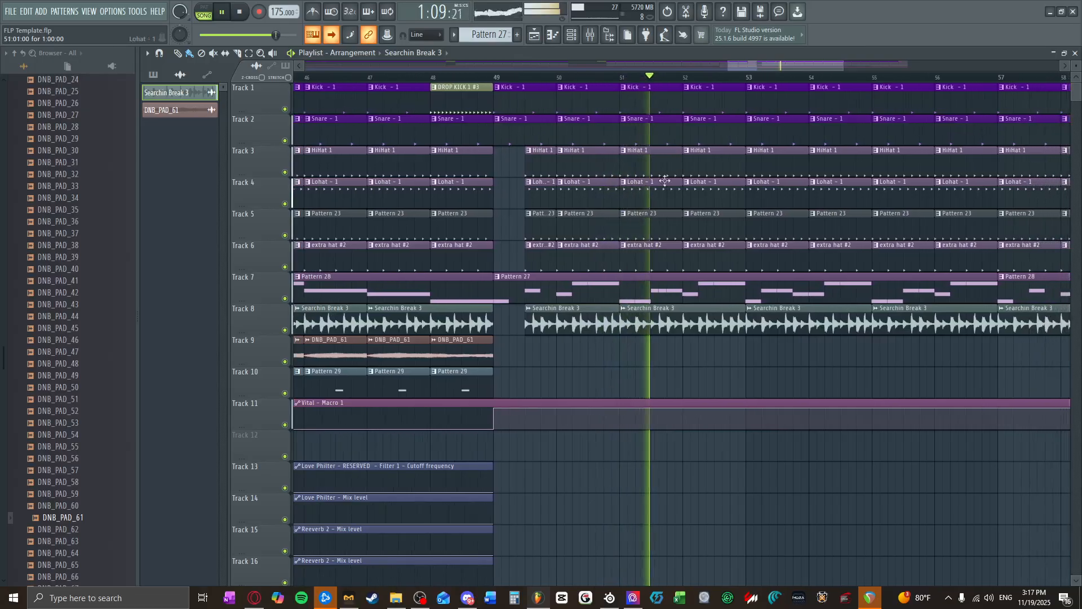
pyautogui.scroll(-5, 677, 333)
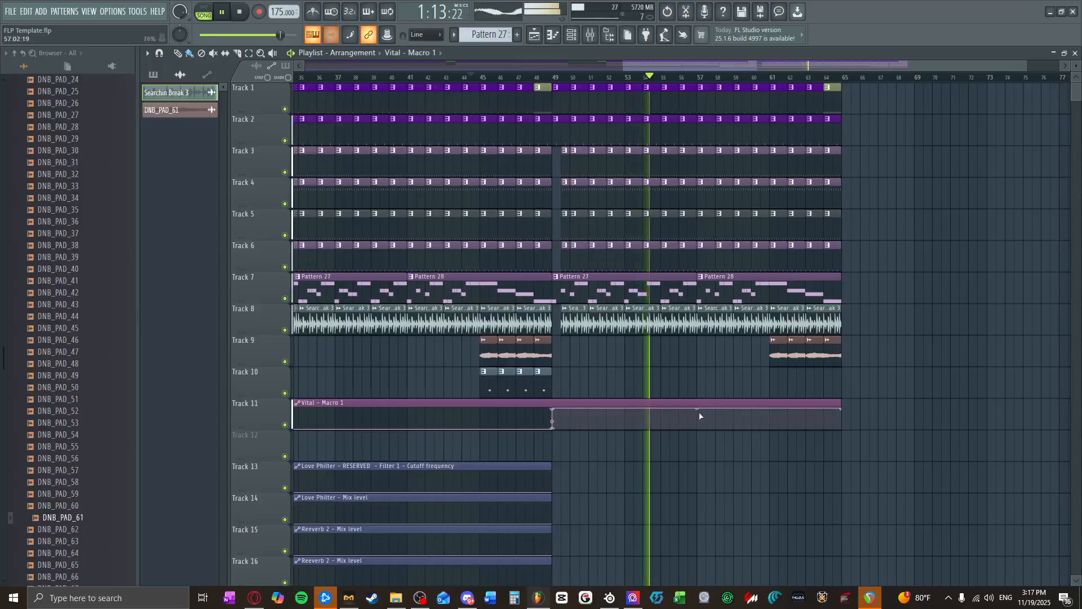
pyautogui.click(240, 12)
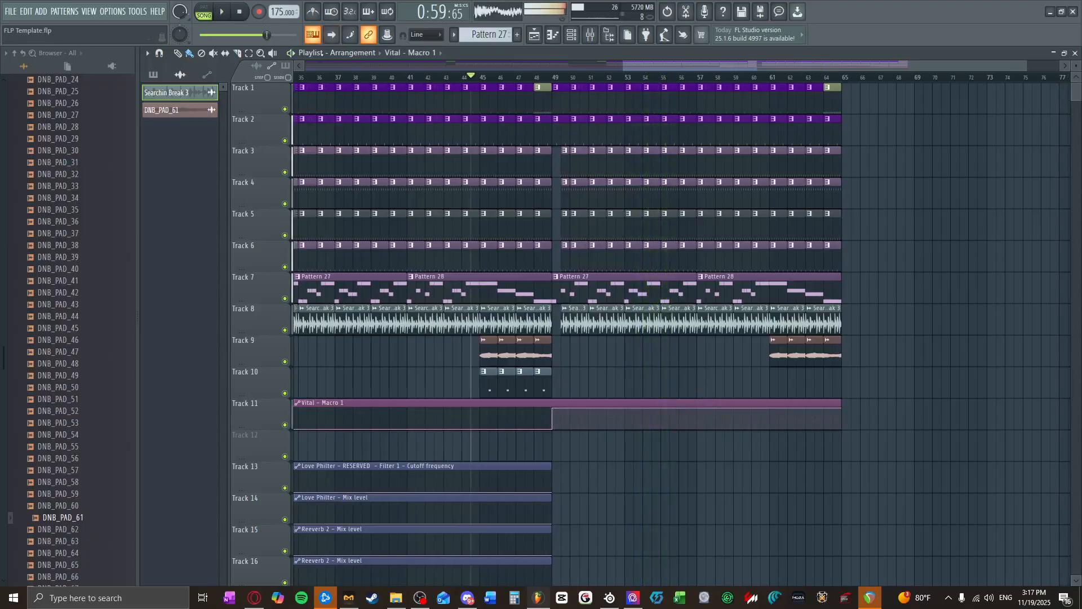
# Step: Clear the first half of bar 57 on Tracks 3 to 6 and 8, and add a curved dip to zero there in the Macro 1 automation
pyautogui.scroll(4, 727, 373)
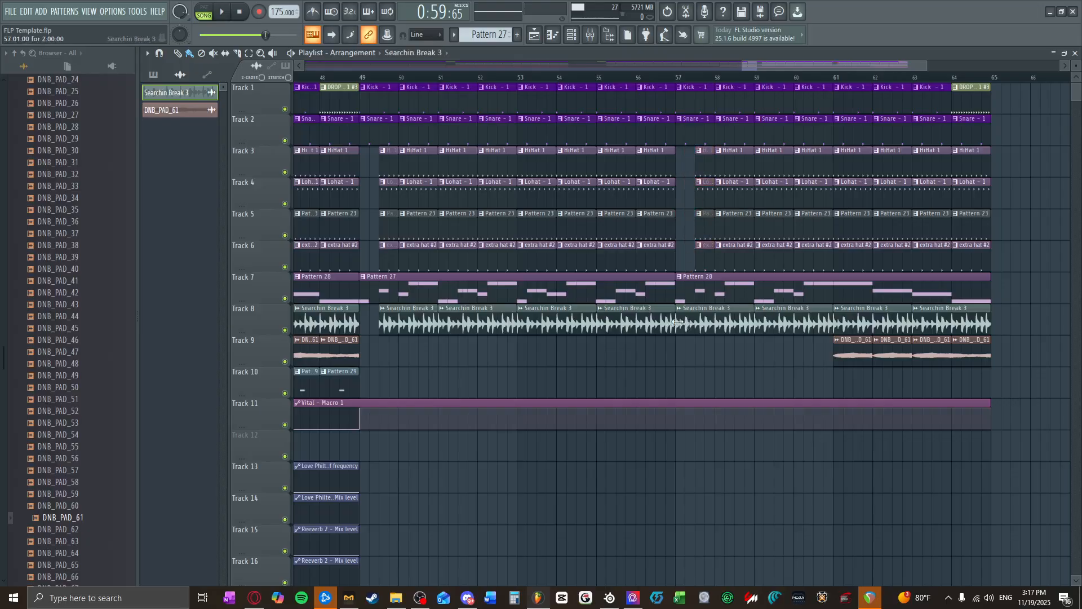
pyautogui.scroll(4, 703, 413)
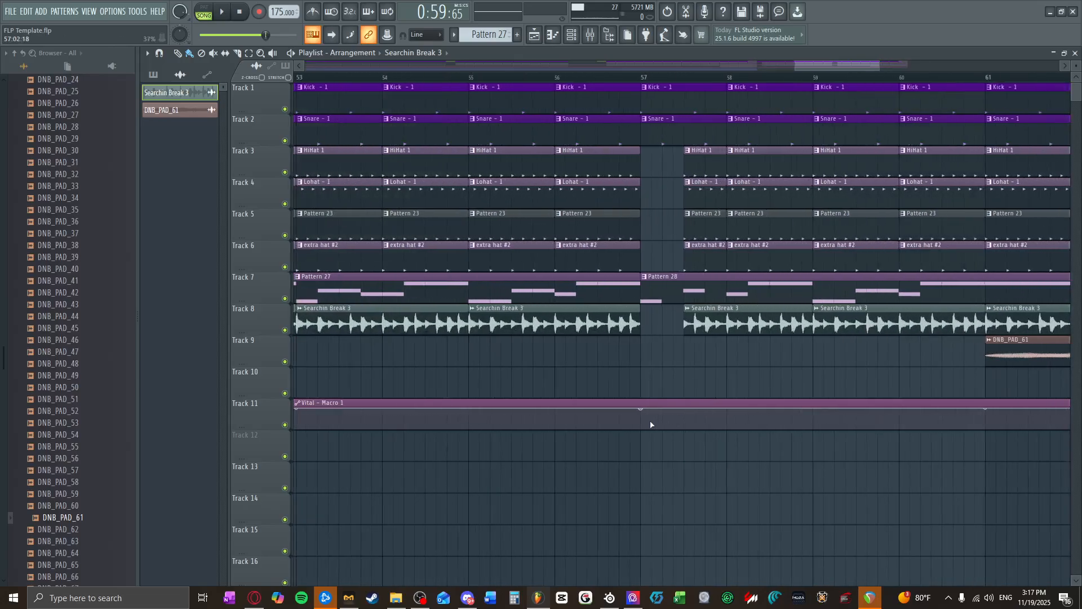
pyautogui.rightClick(644, 412)
pyautogui.moveTo(644, 413); pyautogui.dragTo(646, 434)
pyautogui.rightClick(664, 414)
# Step: Play the song from bar 44 with playlist auto-scroll turned on, listen through the second half of the drop and stop playback
pyautogui.scroll(-4, 679, 438)
pyautogui.press('space')
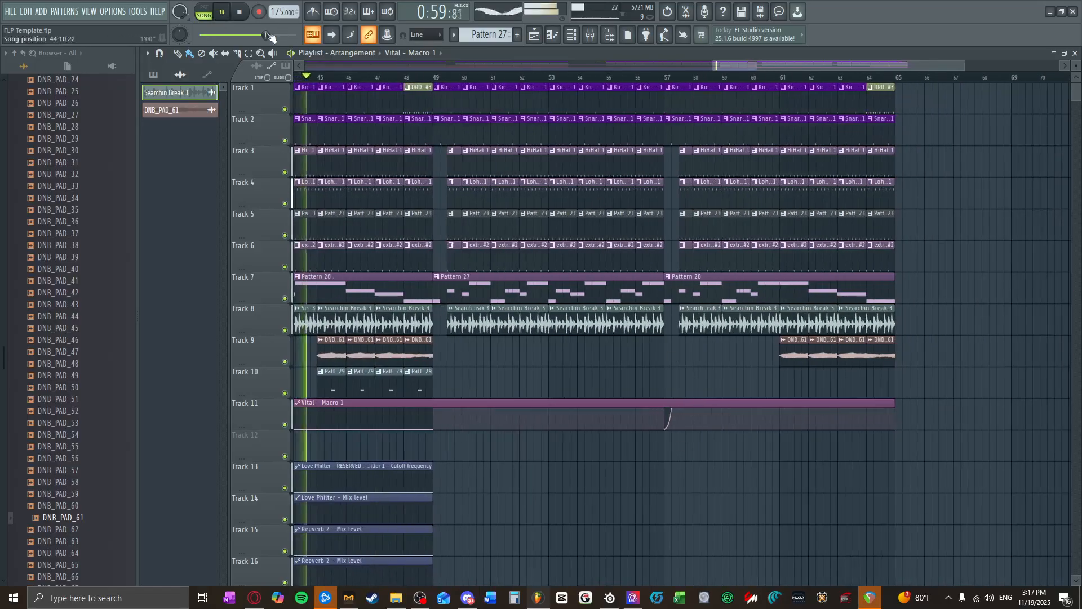
pyautogui.click(331, 35)
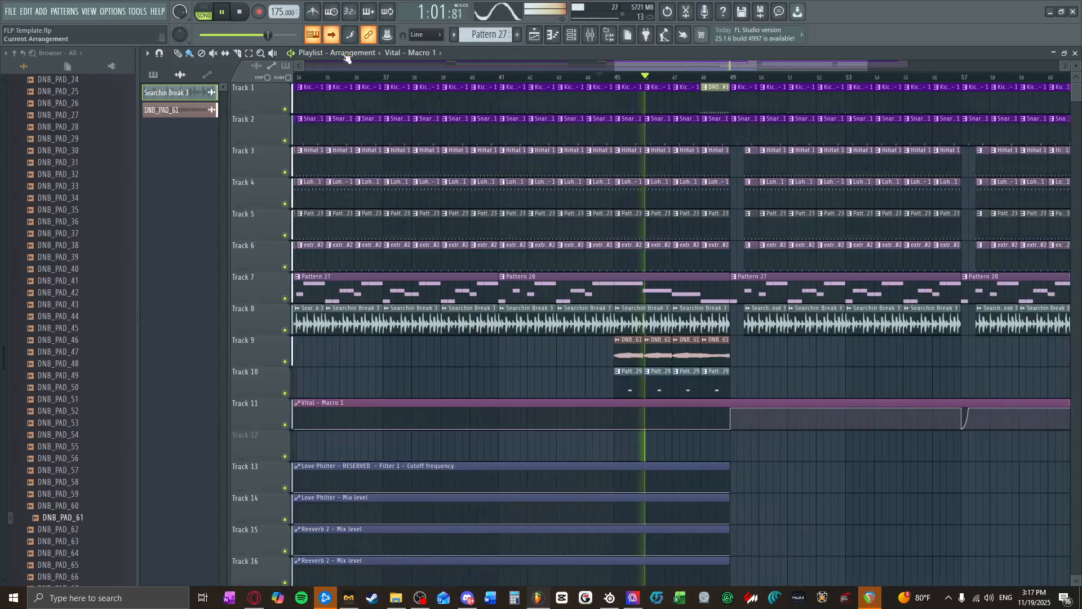
pyautogui.scroll(4, 720, 370)
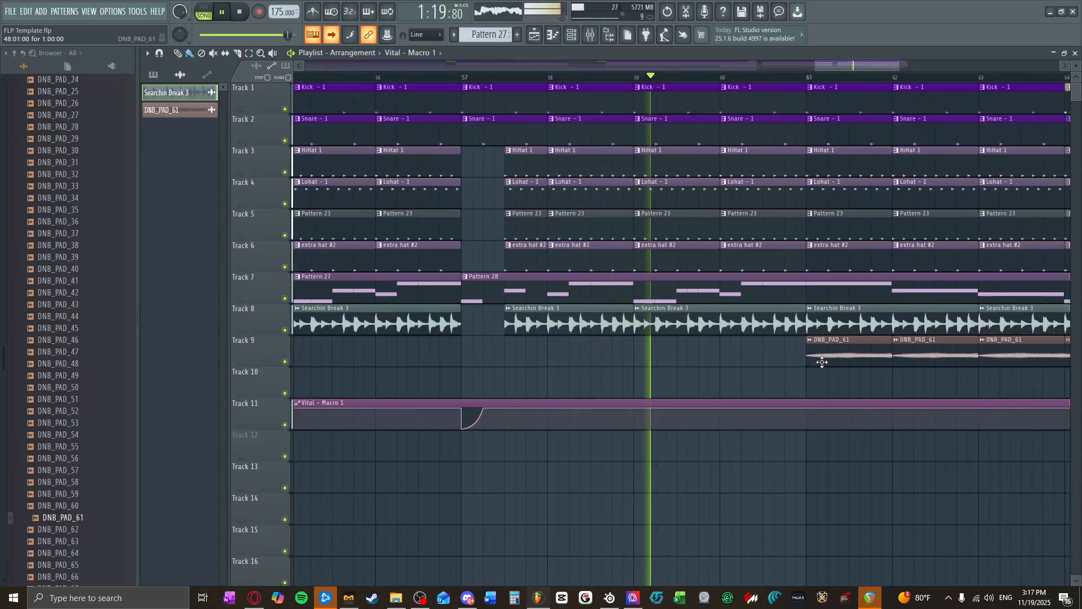
pyautogui.scroll(-10, 804, 389)
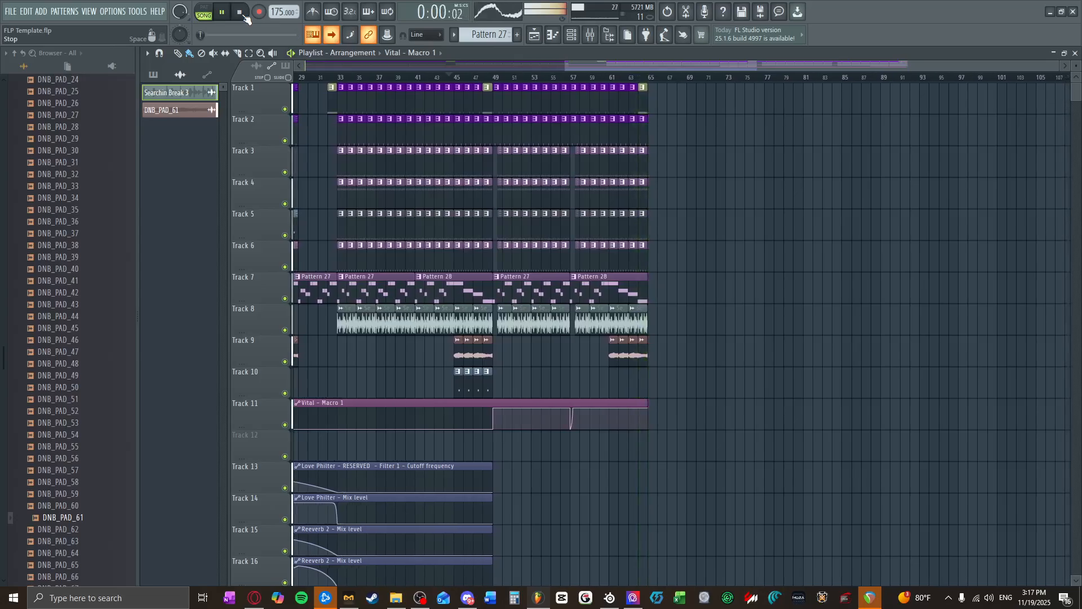
pyautogui.click(245, 15)
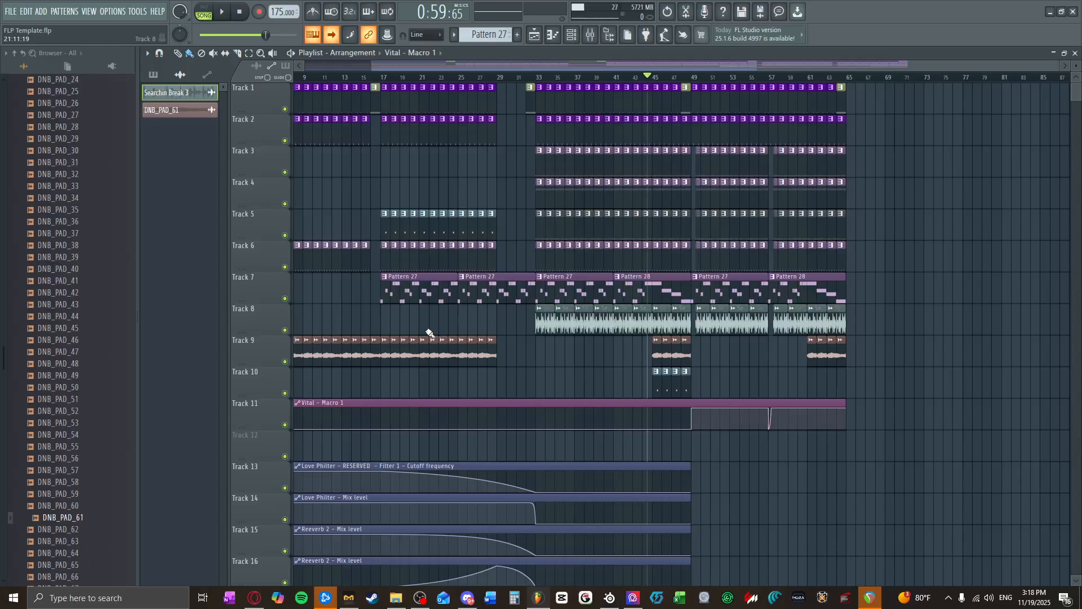
pyautogui.scroll(-5, 440, 327)
pyautogui.scroll(4, 817, 440)
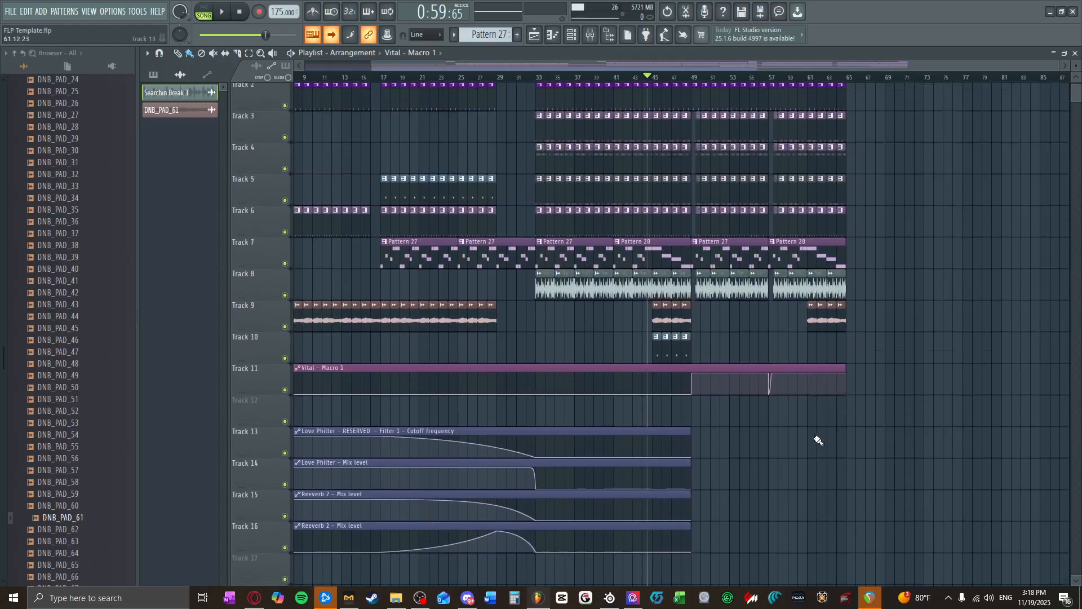
pyautogui.scroll(1, 414, 141)
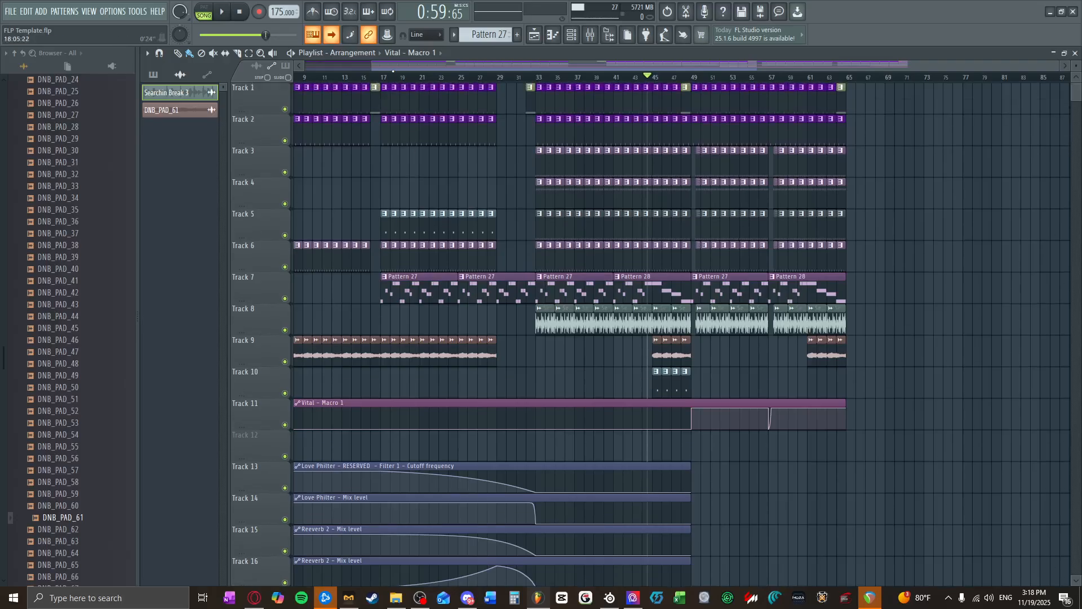
pyautogui.hscroll(-4, 301, 91)
pyautogui.moveTo(441, 78); pyautogui.dragTo(914, 78)
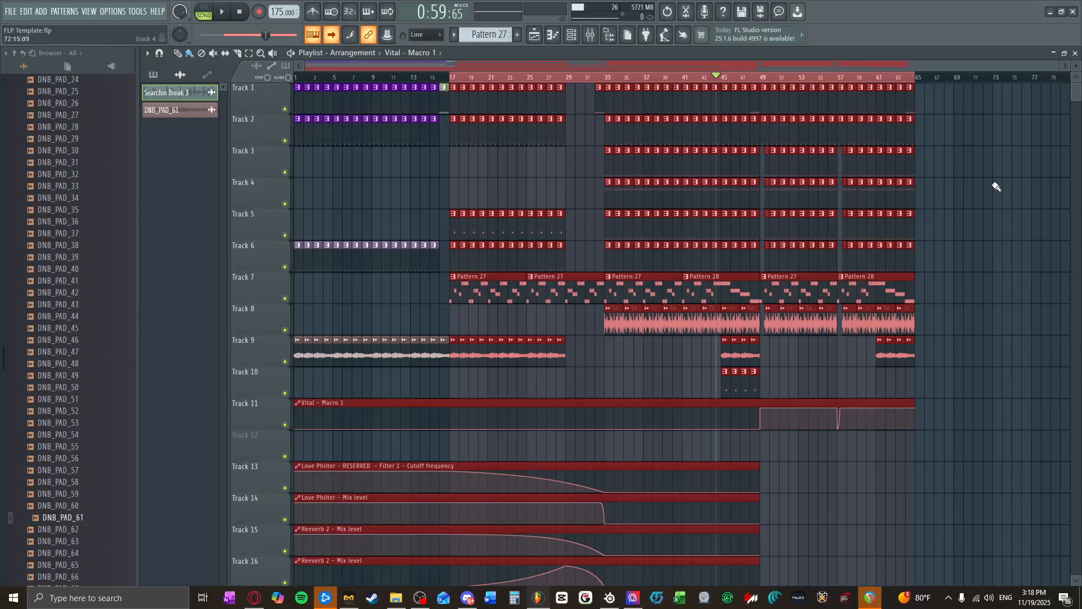
pyautogui.click(576, 79)
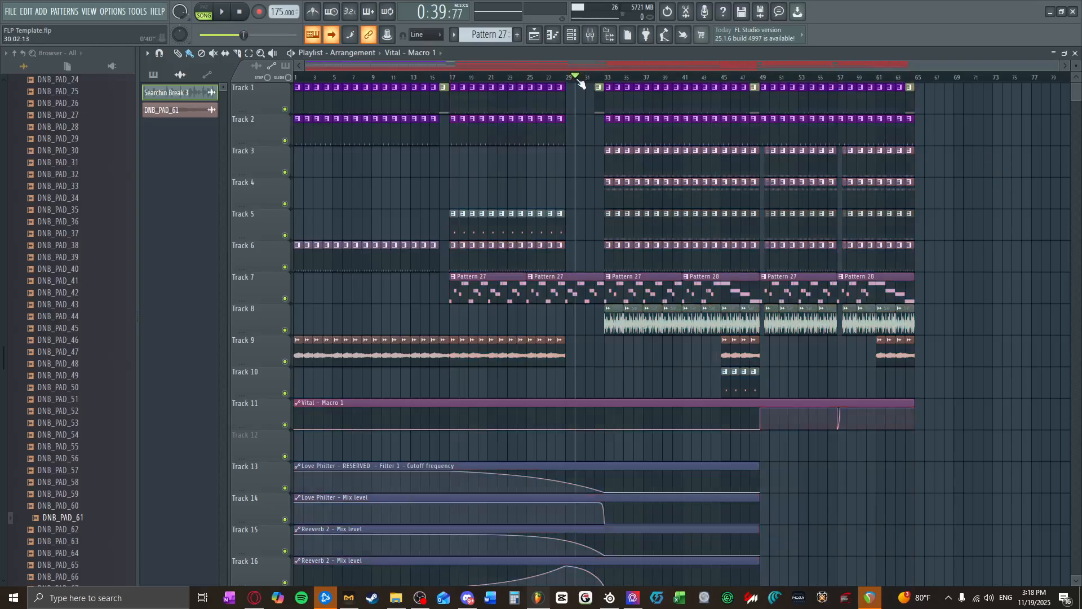
pyautogui.click(640, 275)
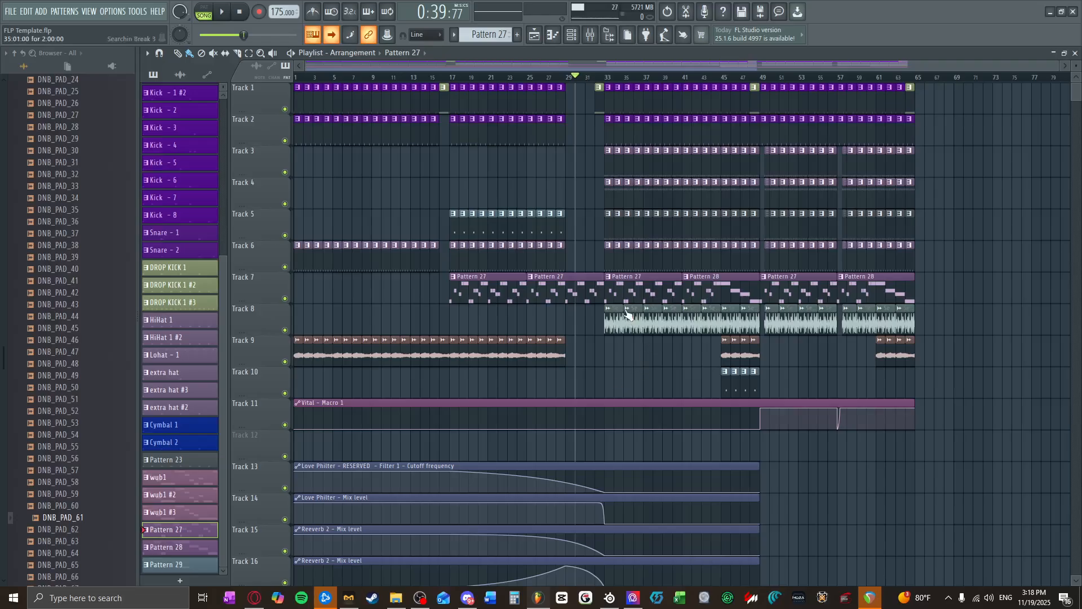
# Step: Save the project as TUTORIAL SONG in the (3) Songs in 2025 folder
pyautogui.click(10, 13)
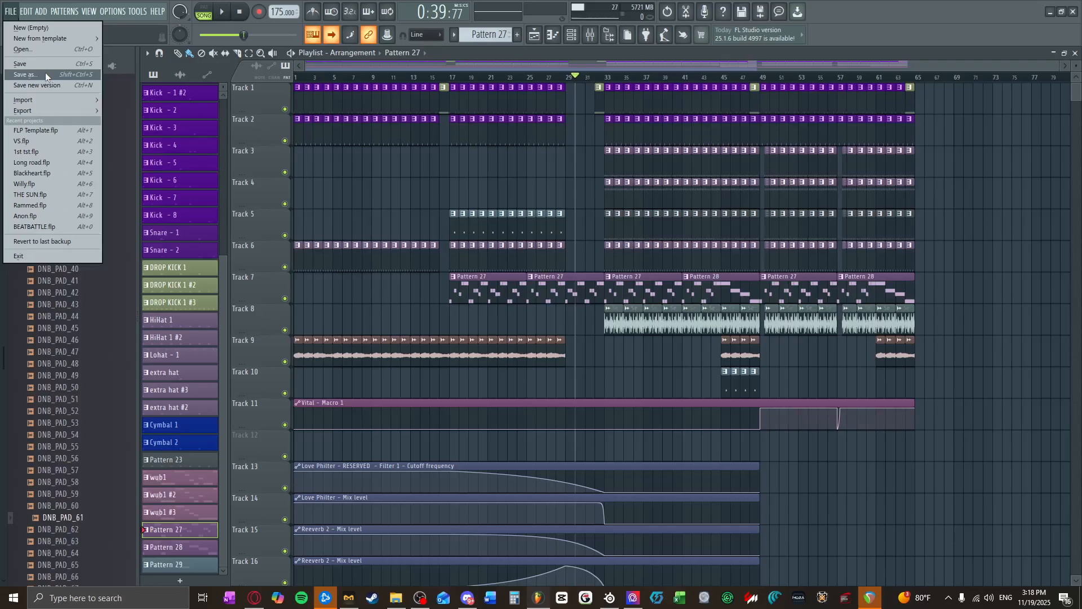
pyautogui.click(45, 72)
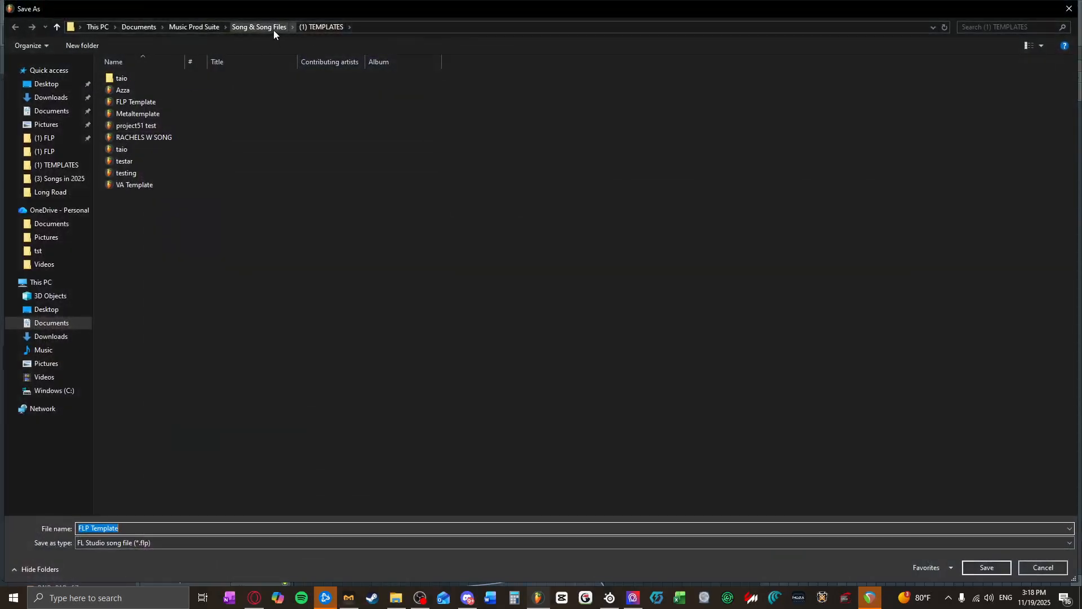
pyautogui.click(274, 28)
pyautogui.doubleClick(141, 102)
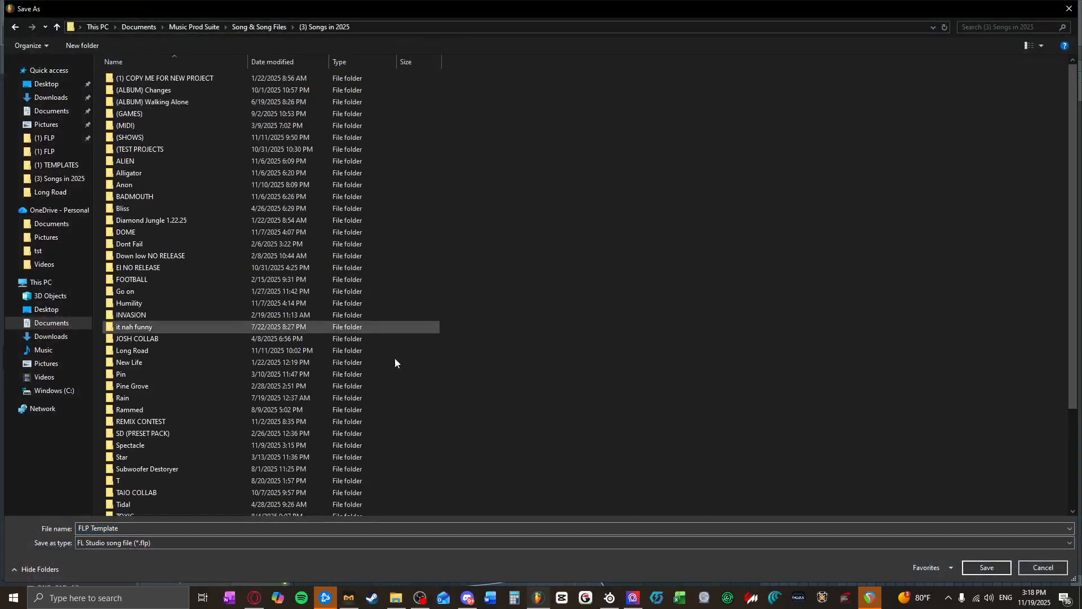
pyautogui.click(225, 528)
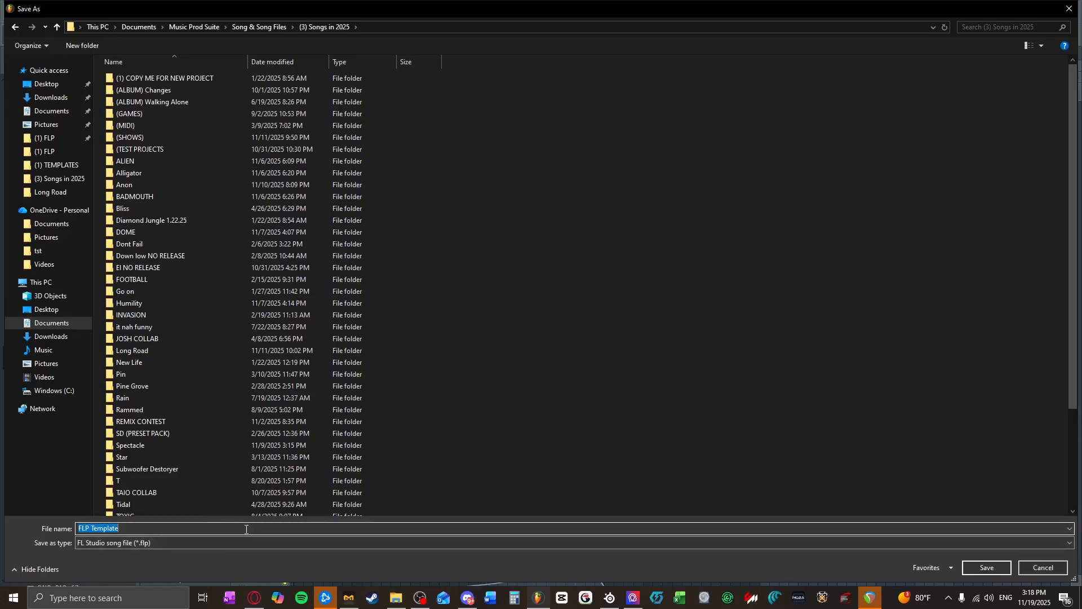
pyautogui.write('tUTORIAL SONG')
pyautogui.press('Return')
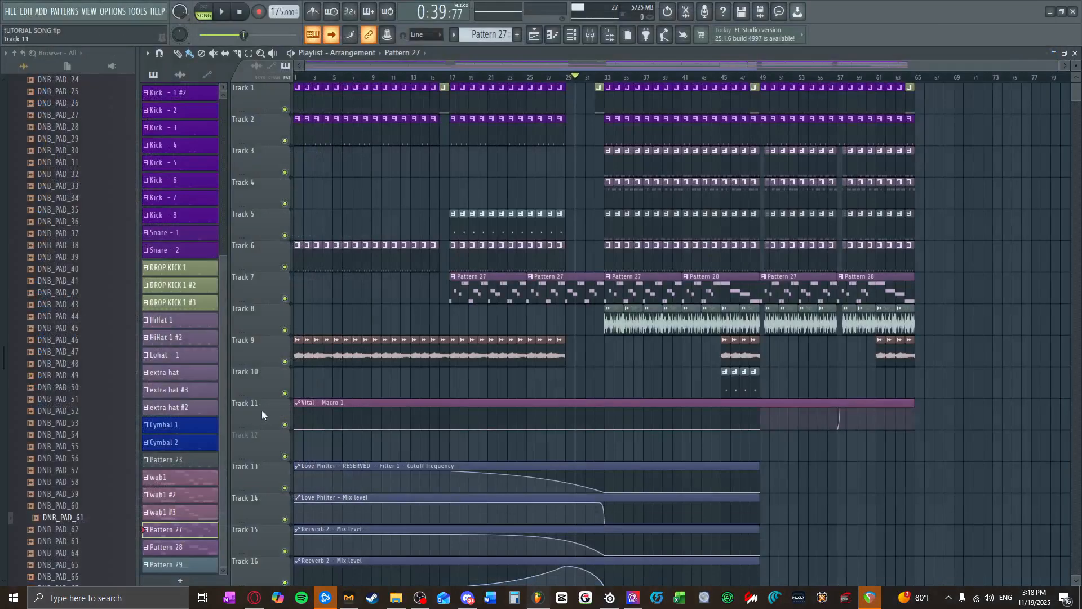
# Step: Play the opening bars of the song from the start and stop playback
pyautogui.click(240, 15)
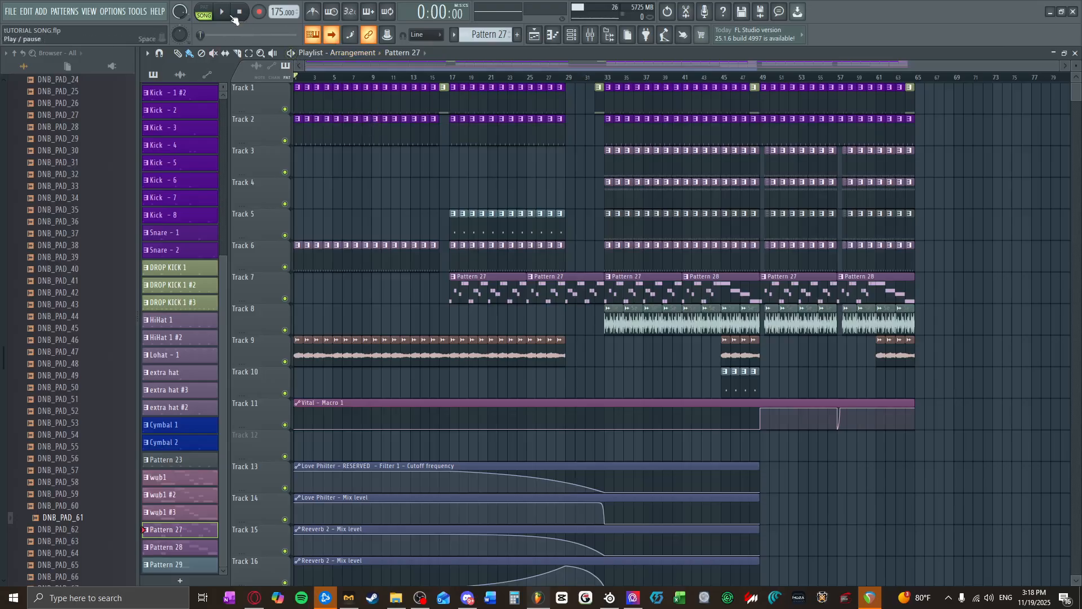
pyautogui.click(233, 15)
pyautogui.scroll(5, 346, 181)
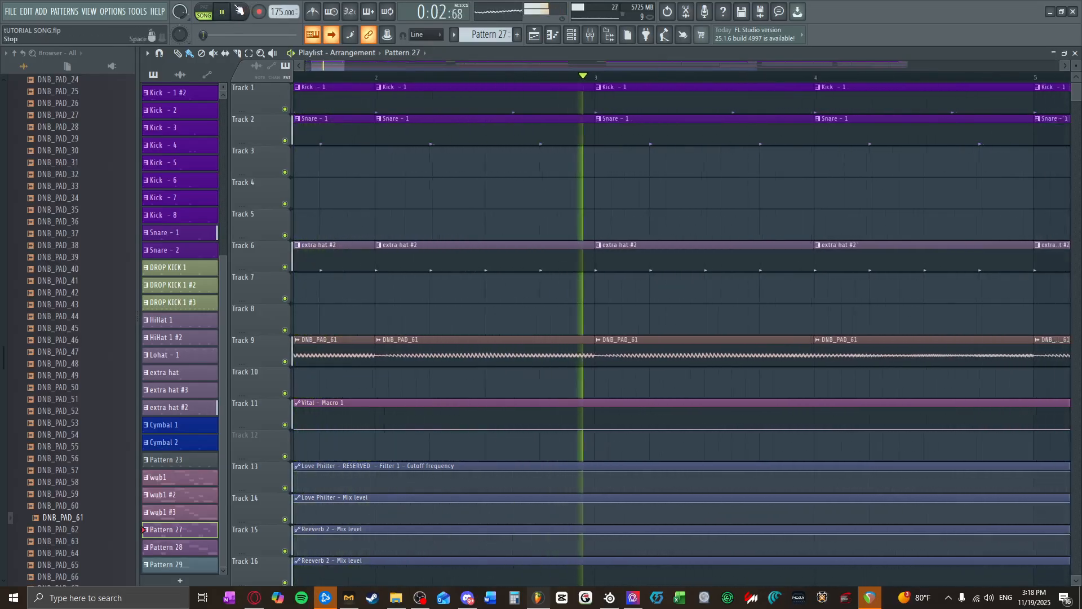
pyautogui.press('space')
# Step: Insert Ozone 11 in slot 2 of the mixer's Master track
pyautogui.click(575, 38)
pyautogui.click(590, 36)
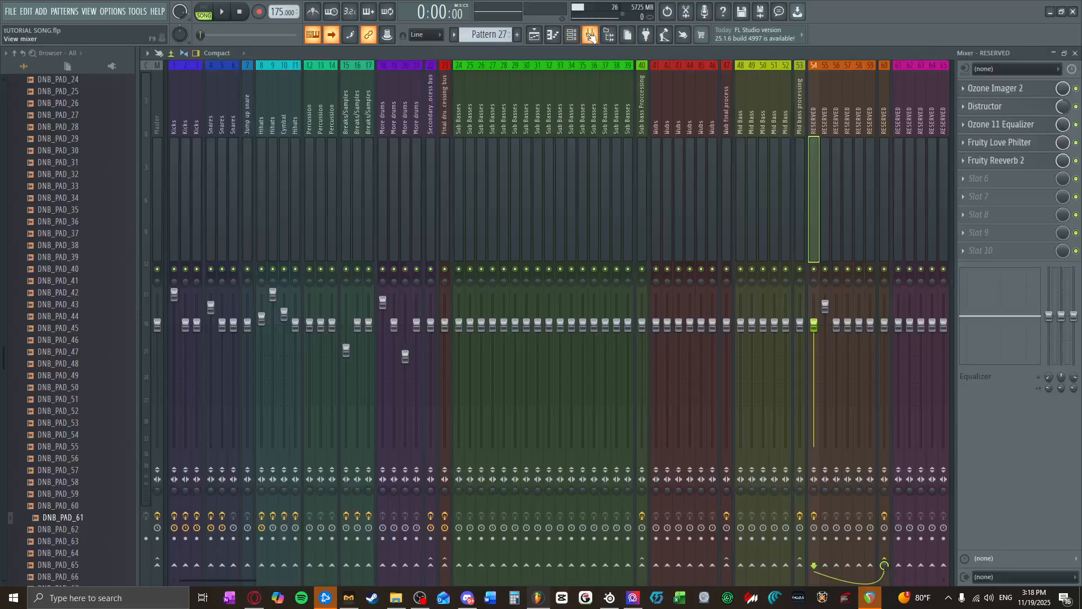
pyautogui.click(154, 137)
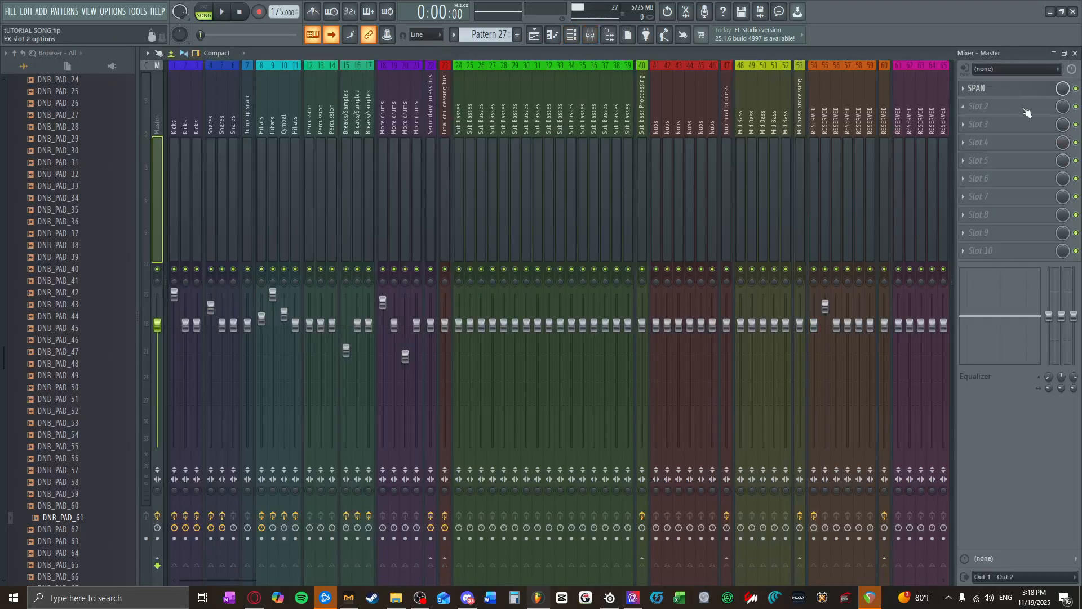
pyautogui.click(980, 113)
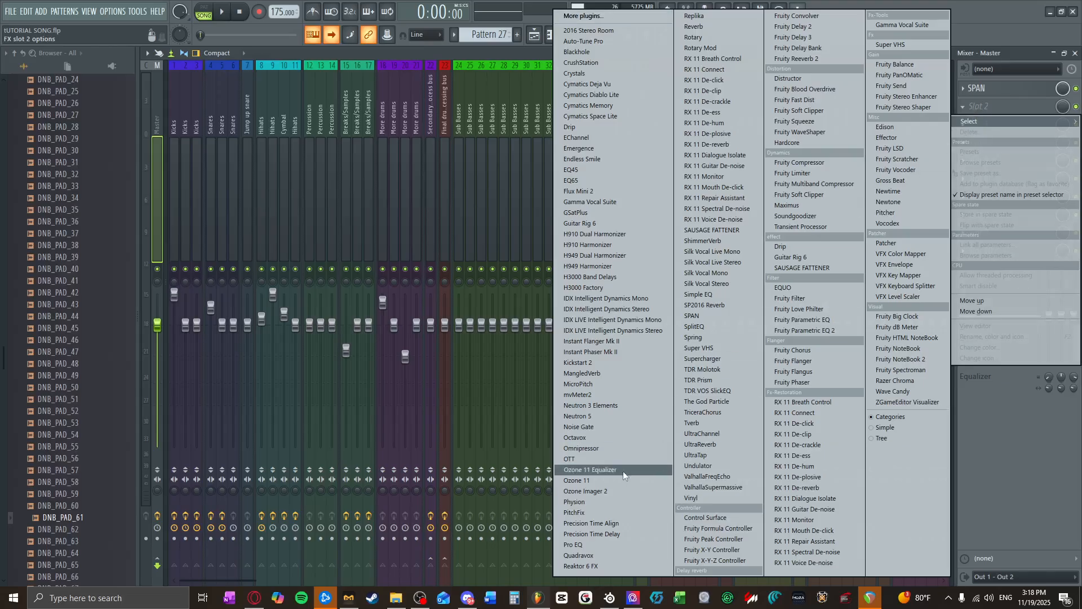
pyautogui.click(587, 484)
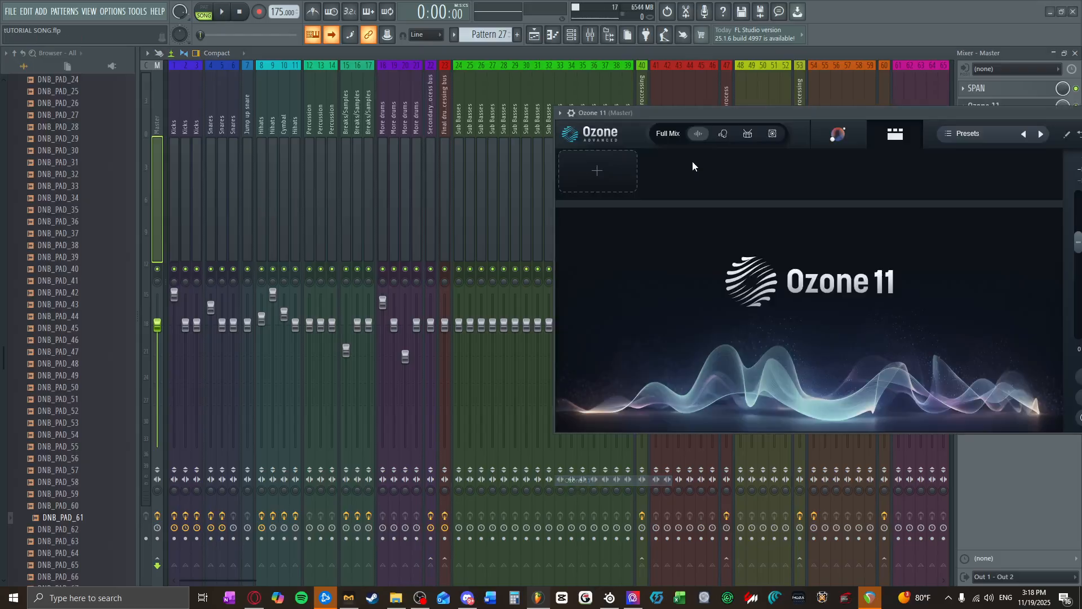
# Step: Load the custom Ozone 11 preset "subtle edit" and close the preset manager
pyautogui.click(753, 107)
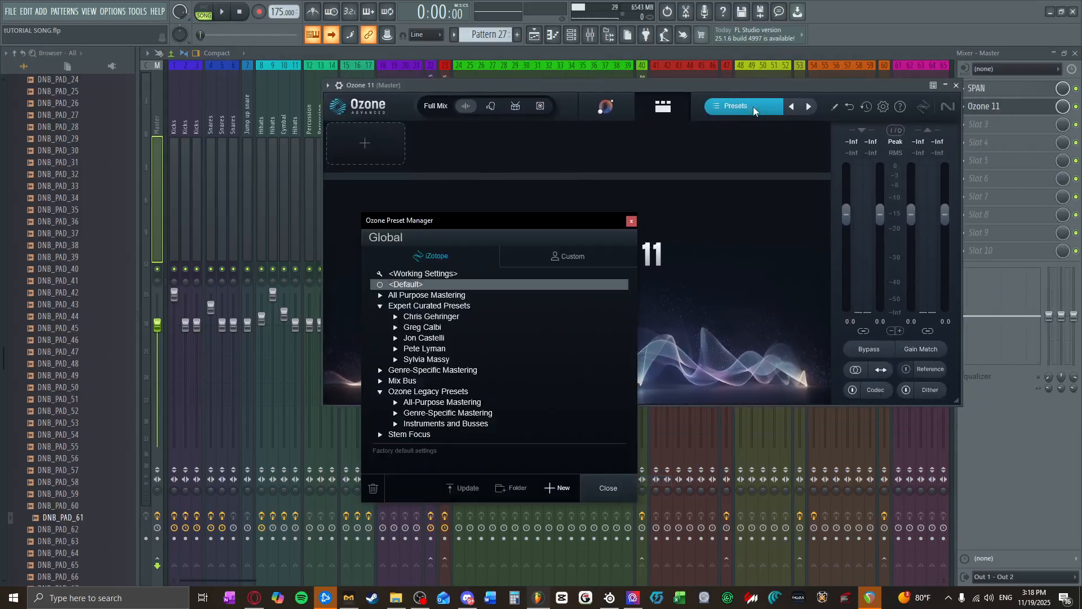
pyautogui.click(553, 255)
pyautogui.click(424, 293)
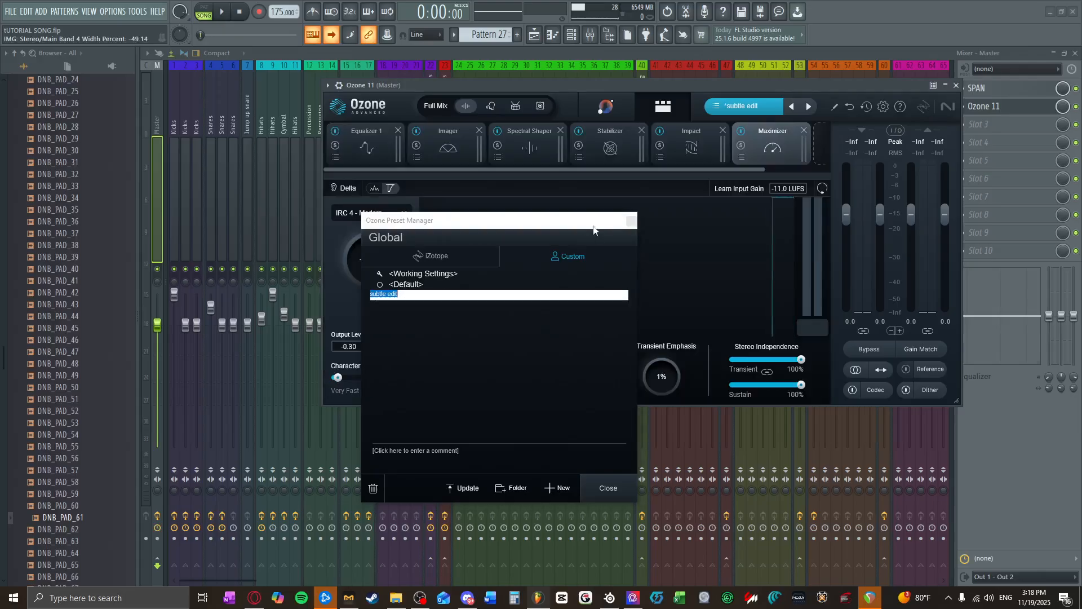
pyautogui.click(632, 223)
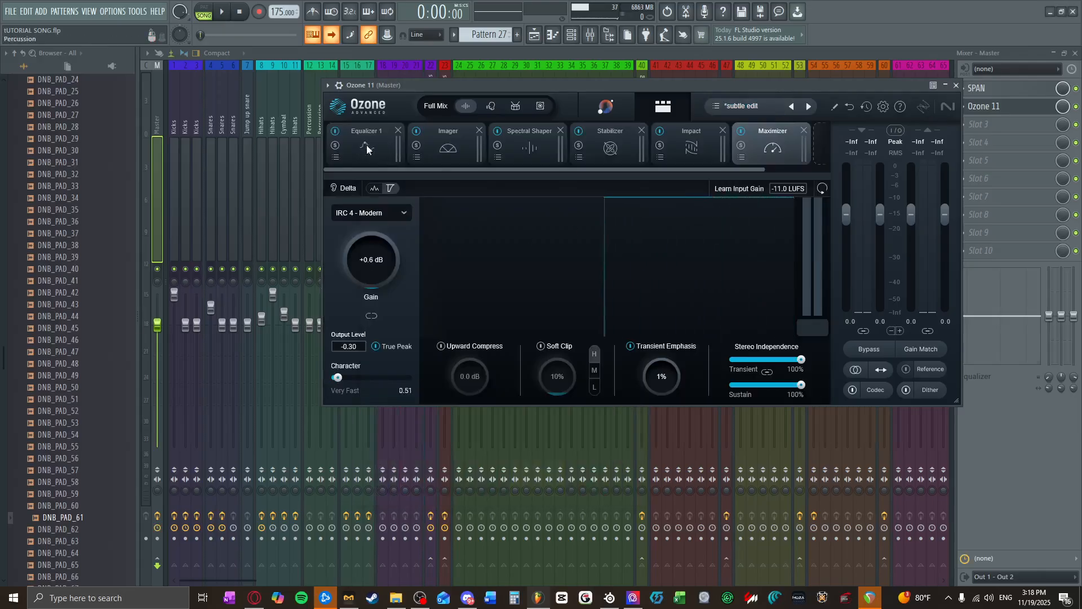
# Step: In Ozone's Imager, add a band crossover at about 2.1 kHz and set the four band widths to -23, 20, 21 and 25
pyautogui.click(463, 152)
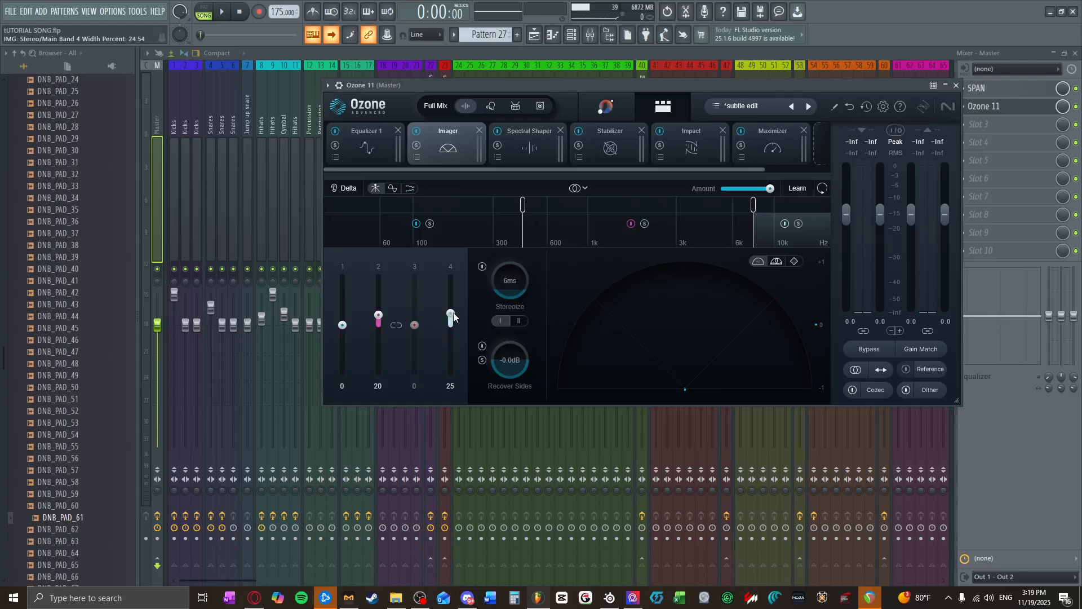
pyautogui.moveTo(642, 215); pyautogui.dragTo(648, 214)
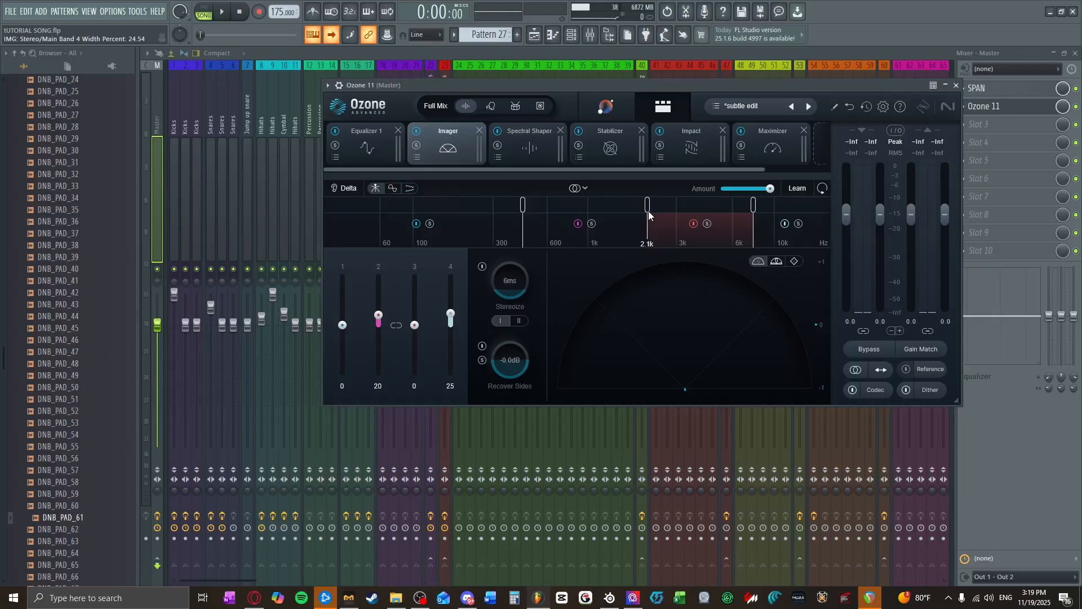
pyautogui.hotkey('ctrl', 'z')
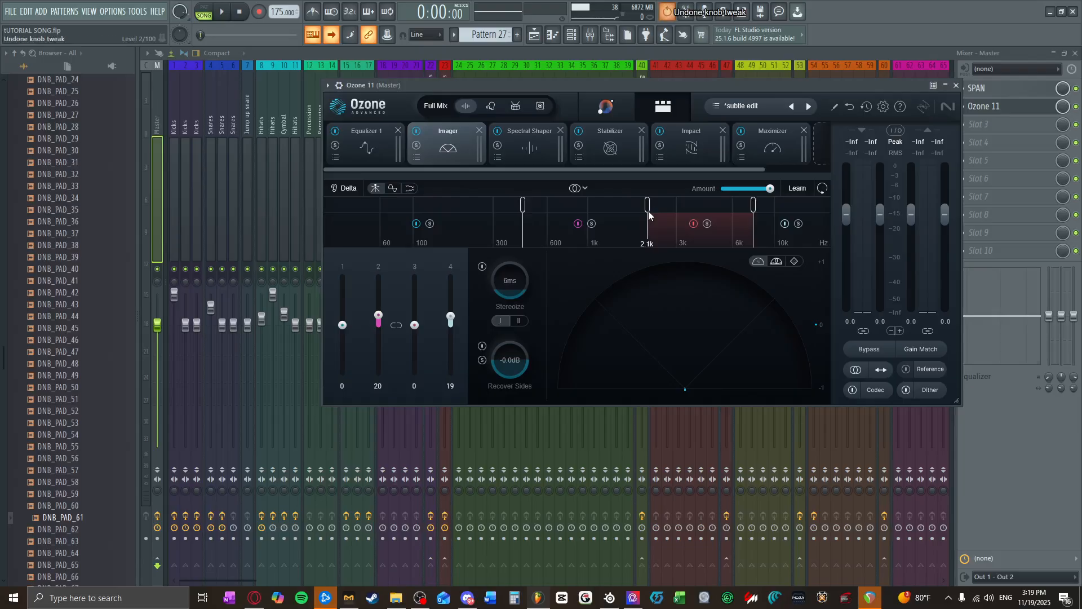
pyautogui.hotkey('ctrl', 'z')
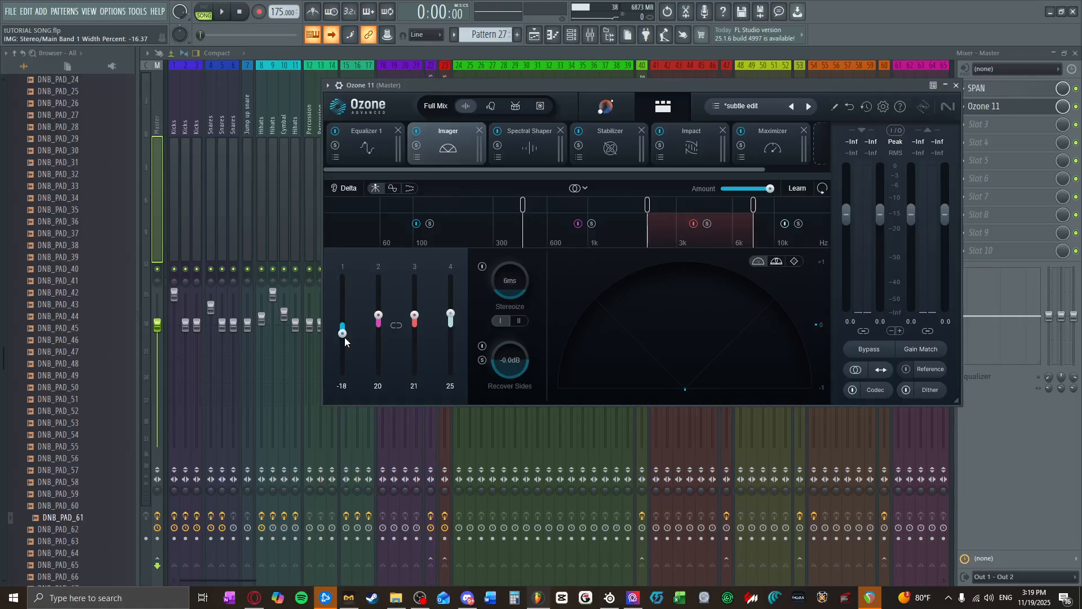
pyautogui.moveTo(345, 338); pyautogui.dragTo(345, 341)
# Step: Look at Ozone's Impact module, start song playback and check the unmastered signal in the first SPAN analyzer
pyautogui.click(735, 147)
pyautogui.click(691, 146)
pyautogui.click(223, 12)
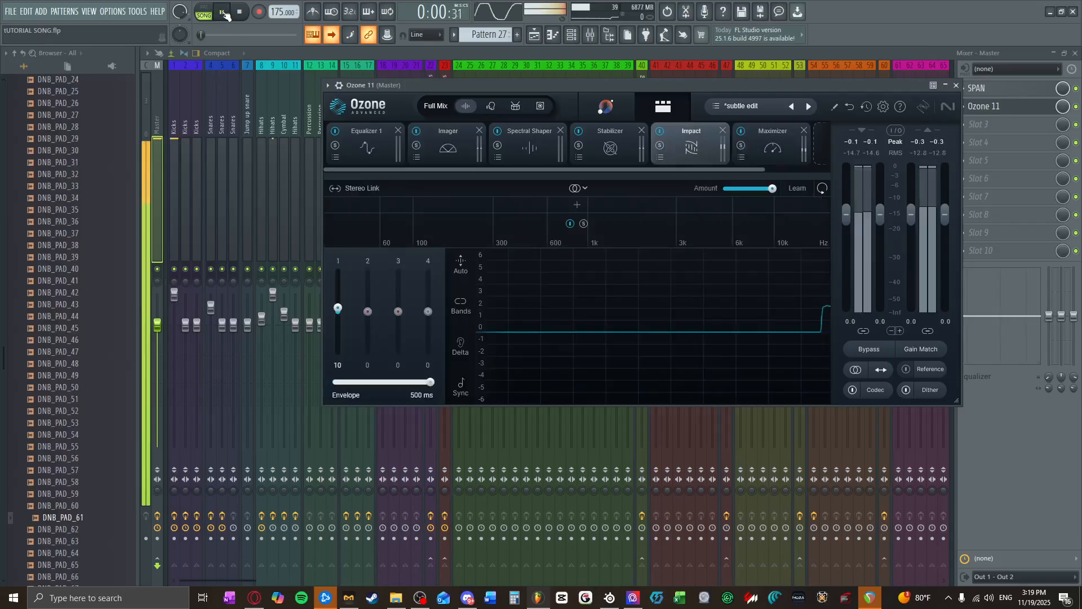
pyautogui.click(956, 85)
pyautogui.click(980, 94)
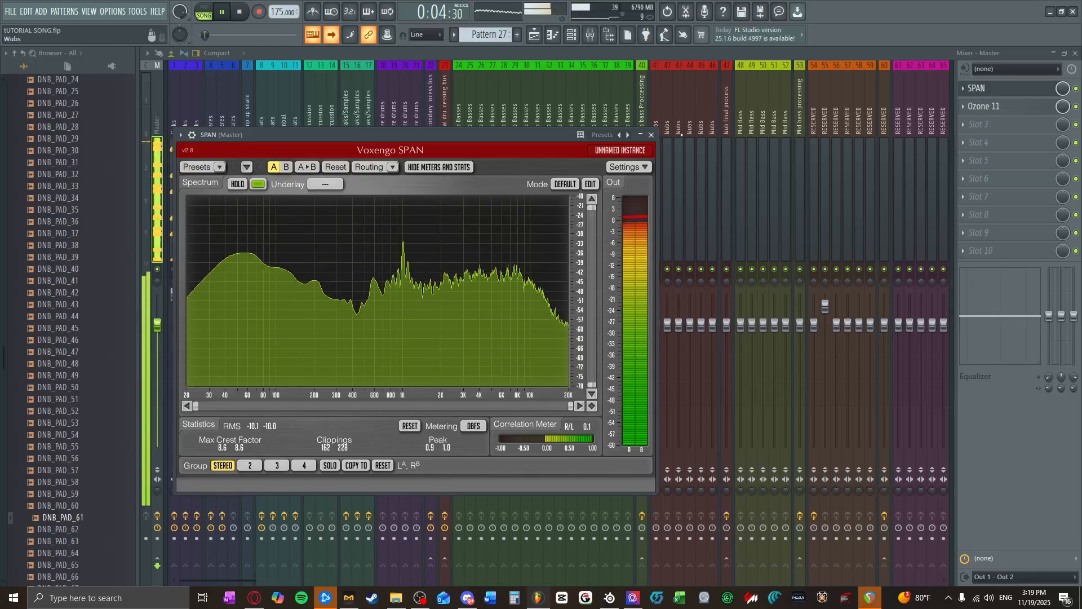
pyautogui.click(652, 136)
# Step: Insert a second SPAN after Ozone 11 in Master slot 3, check the mastered levels during playback, stop the song and close the mixer
pyautogui.click(983, 124)
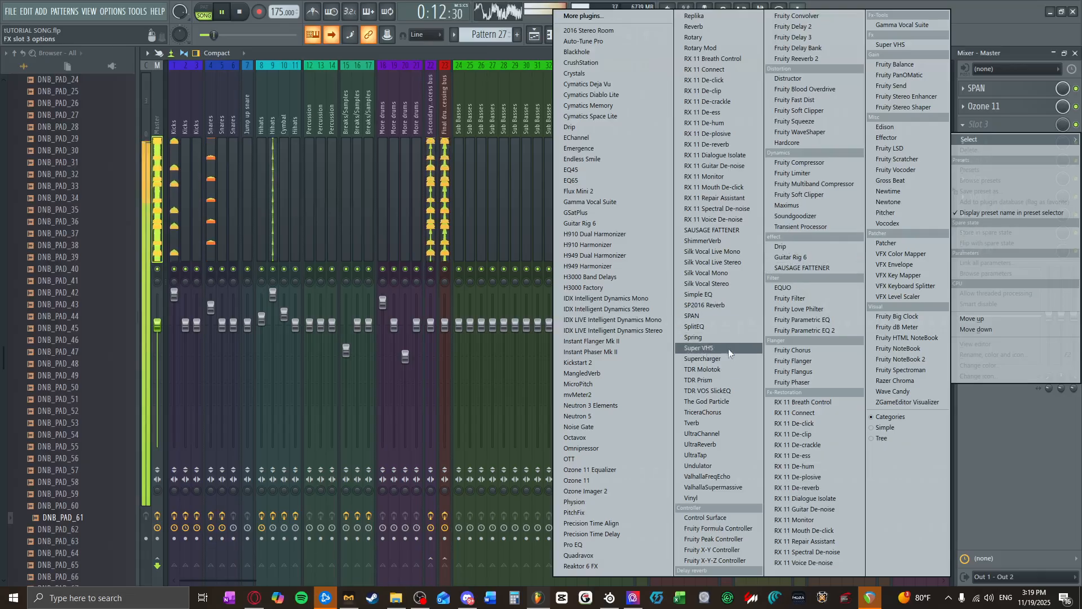
pyautogui.click(693, 316)
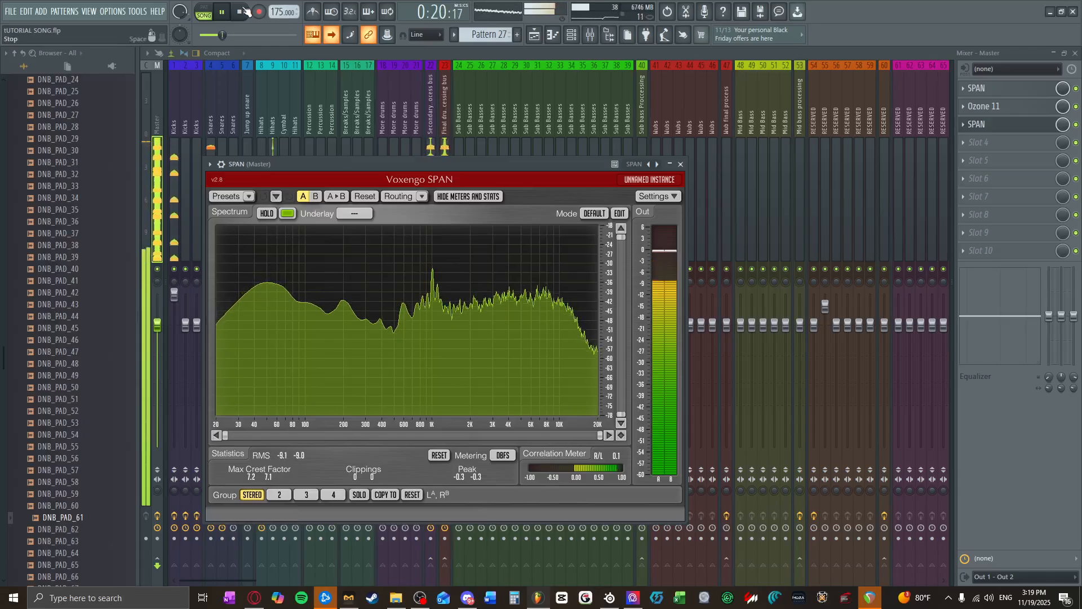
pyautogui.press('space')
pyautogui.click(680, 164)
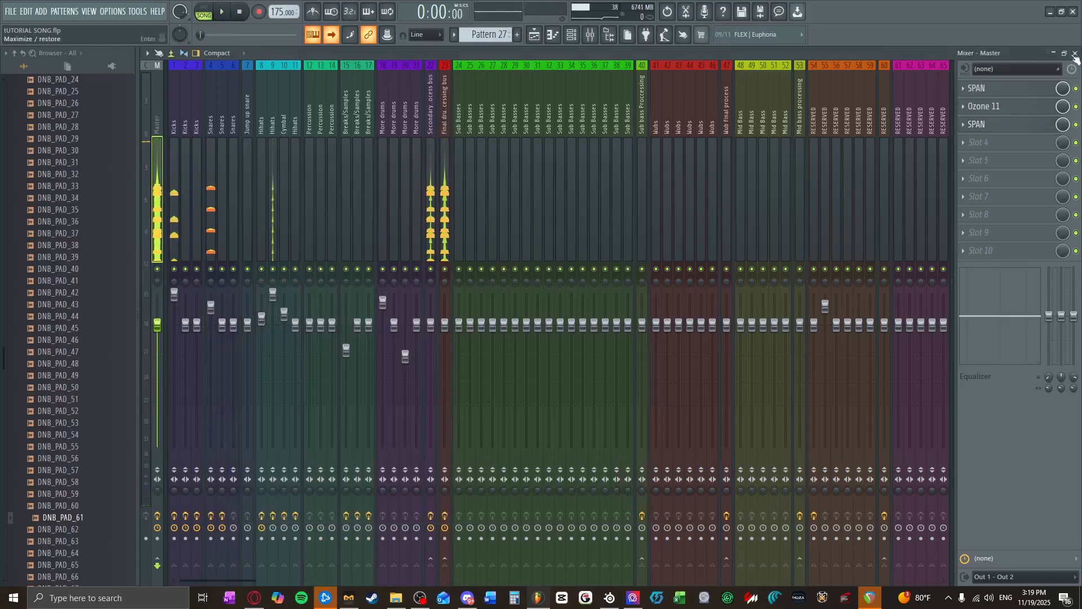
pyautogui.click(1075, 53)
pyautogui.click(1064, 104)
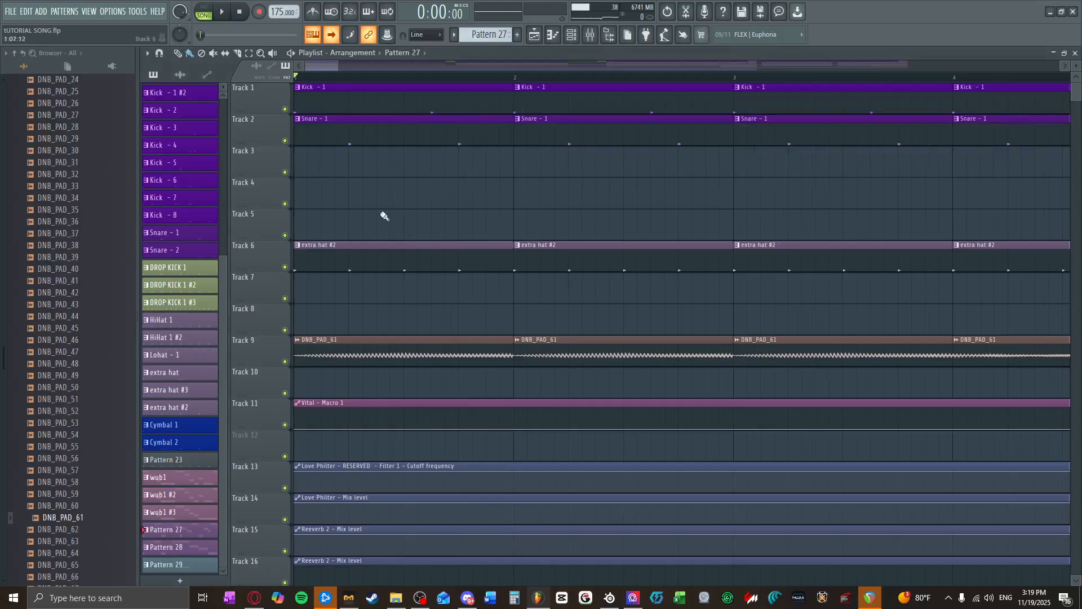
# Step: Play the whole song from bar 1 to its end, stop playback and view the full arrangement
pyautogui.scroll(3, 309, 119)
pyautogui.scroll(1, 310, 80)
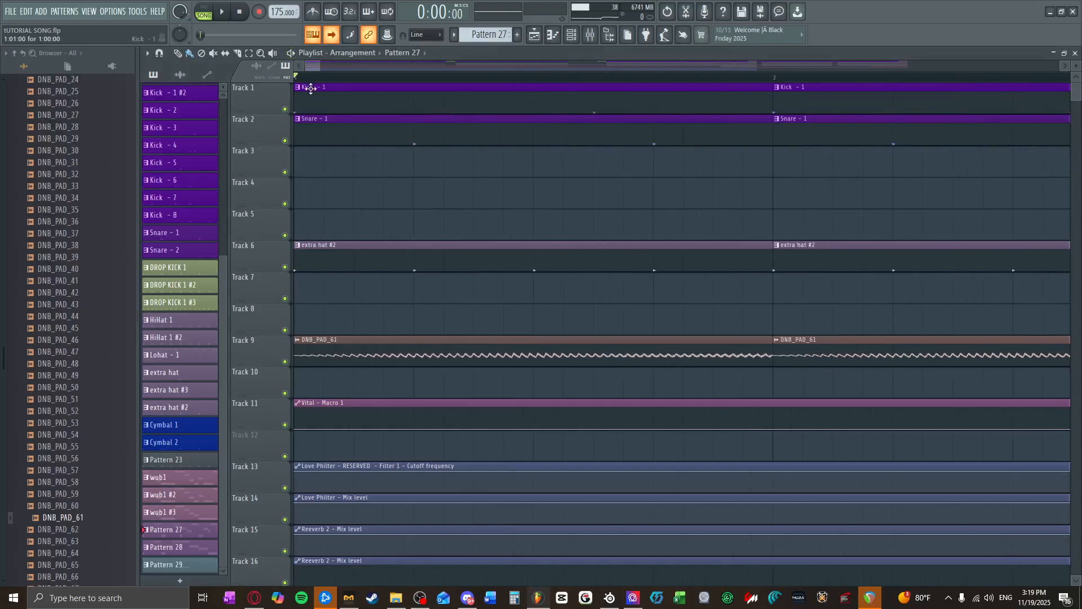
pyautogui.click(214, 11)
pyautogui.scroll(-2, 346, 99)
pyautogui.scroll(-5, 423, 200)
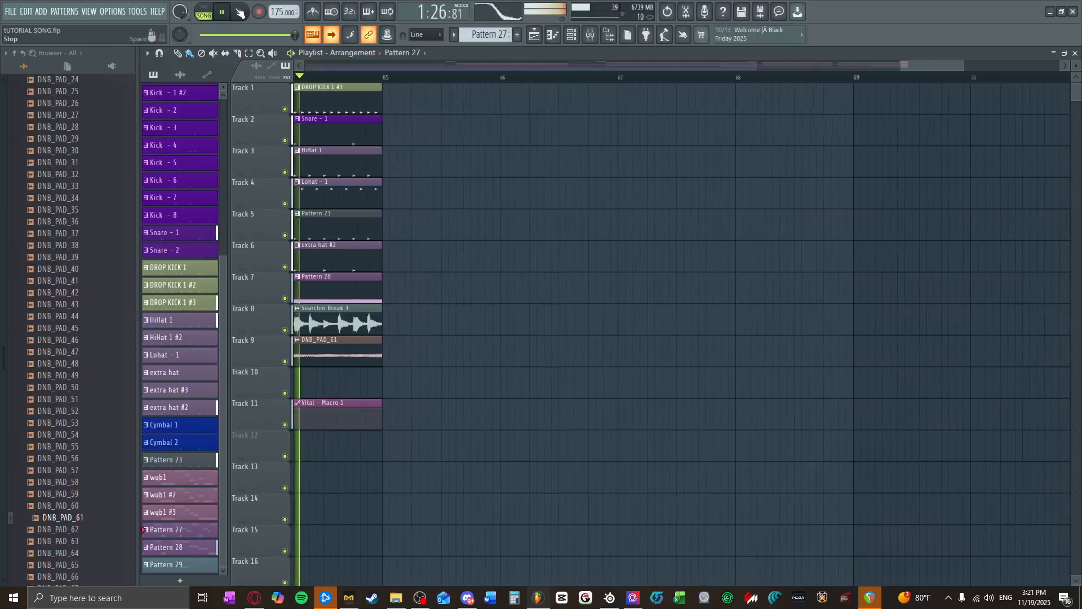
pyautogui.click(240, 12)
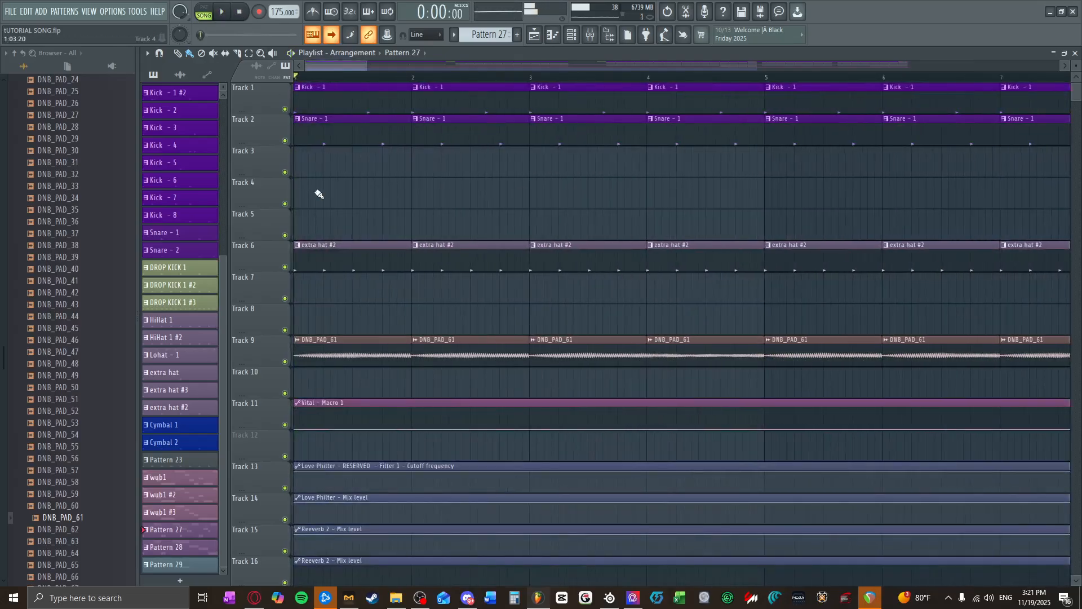
pyautogui.scroll(-10, 319, 194)
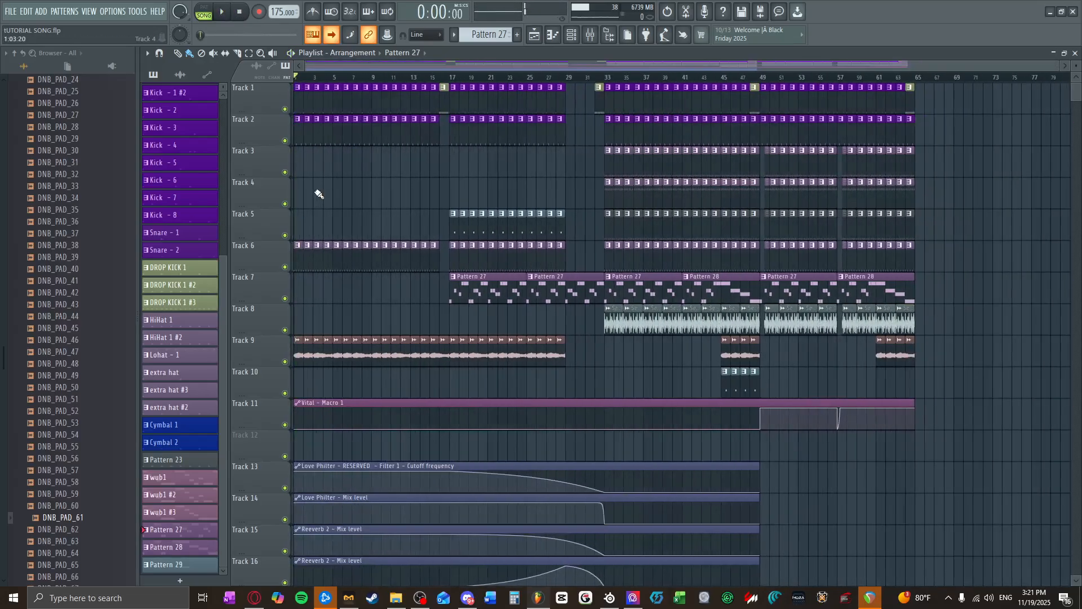